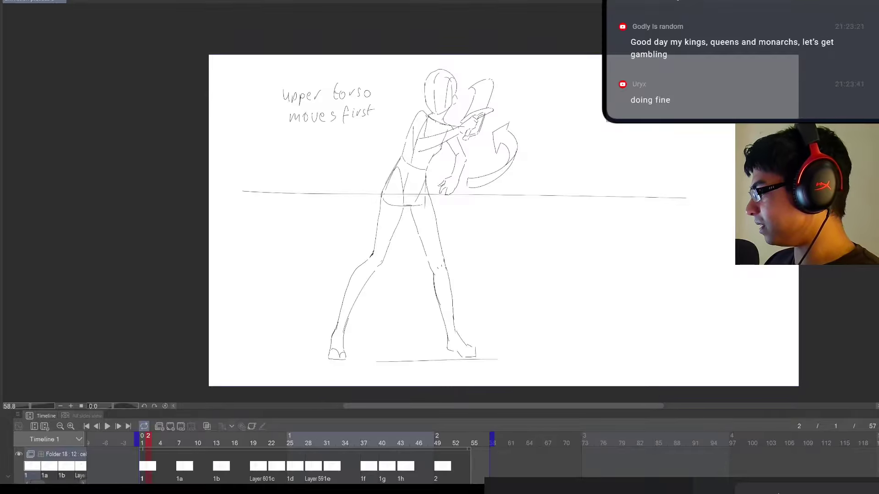
# Hide Folder 18 and play the walking ball-toss animation with the playback range ending at frame 62
pyautogui.click(18, 454)
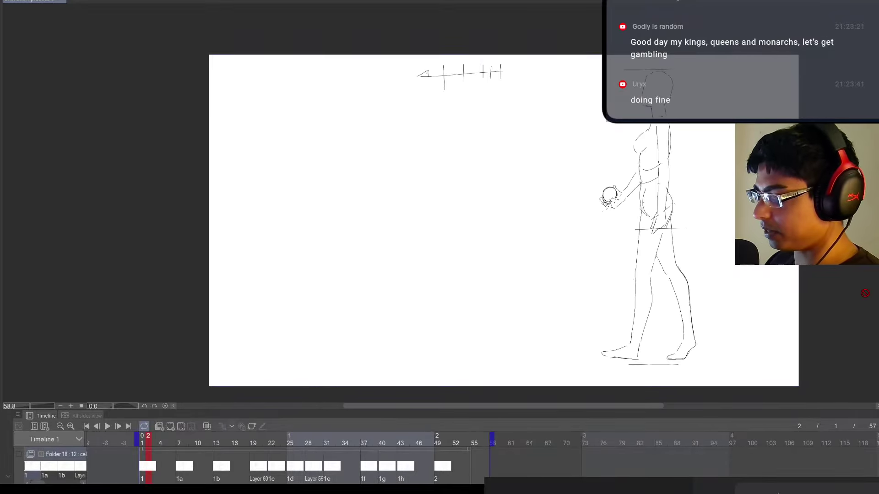
pyautogui.scroll(-5, 366, 462)
pyautogui.scroll(-1, 400, 463)
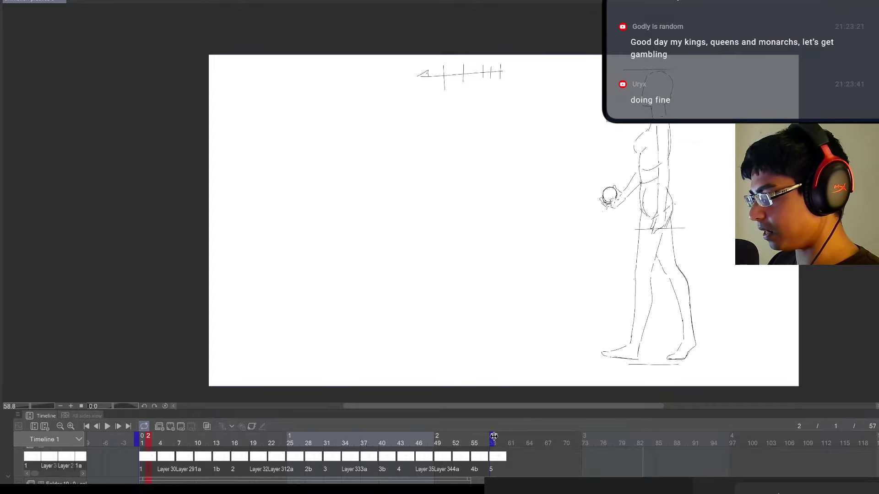
pyautogui.moveTo(497, 440); pyautogui.dragTo(523, 438)
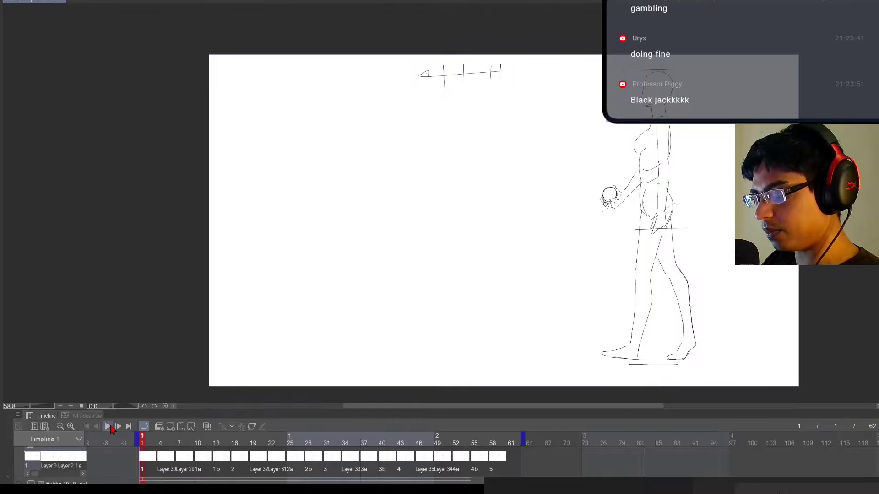
pyautogui.click(108, 427)
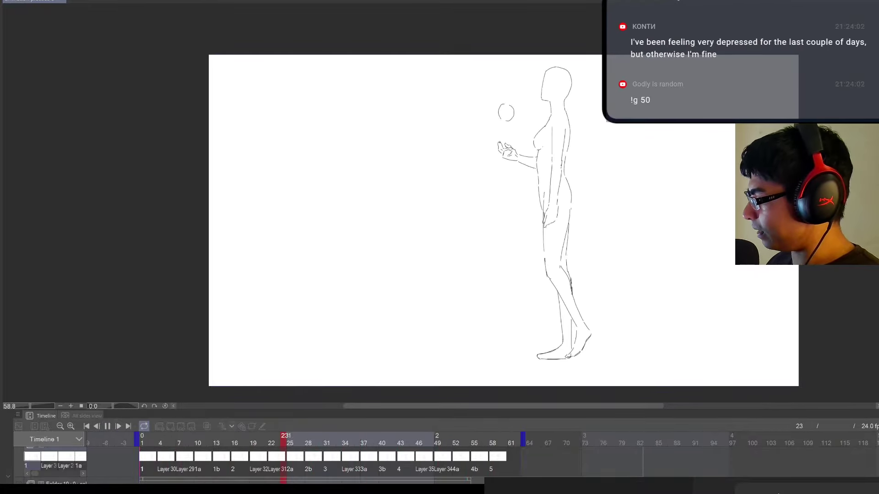
pyautogui.click(107, 426)
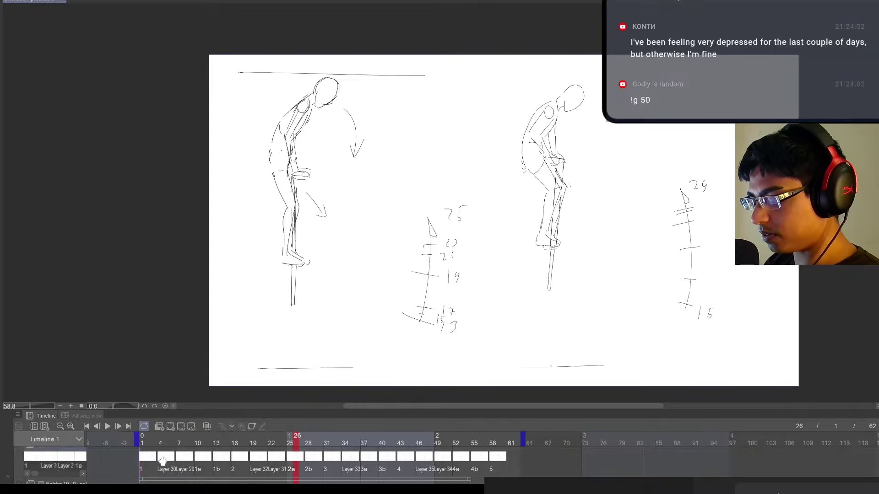
# Shorten the playback range to end at frame 24 and play the pogo-stick animation from its start
pyautogui.scroll(-4, 183, 463)
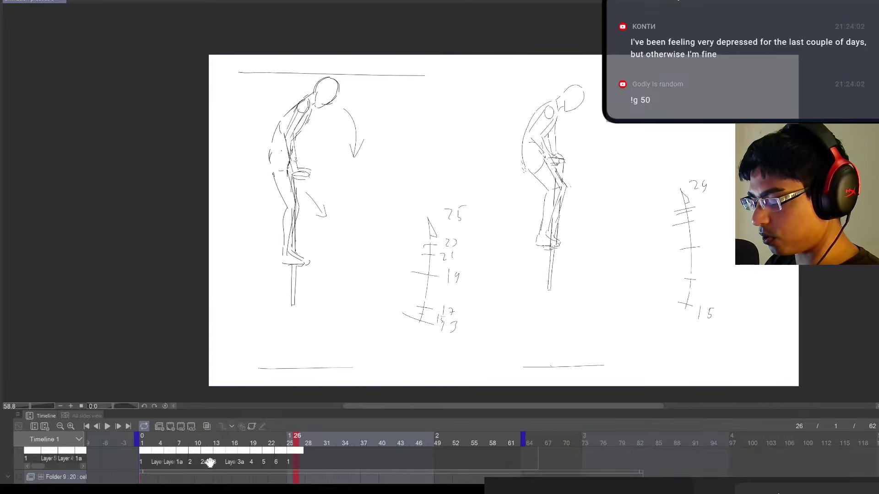
pyautogui.click(519, 435)
pyautogui.click(288, 438)
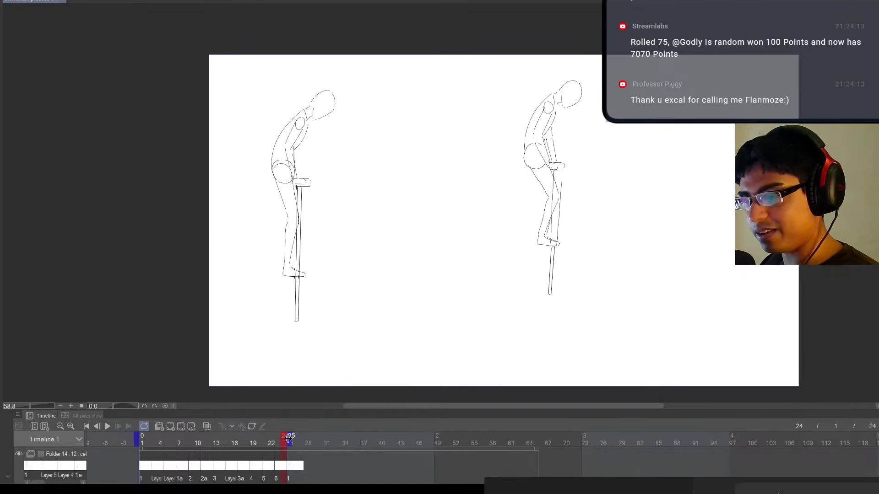
pyautogui.click(147, 466)
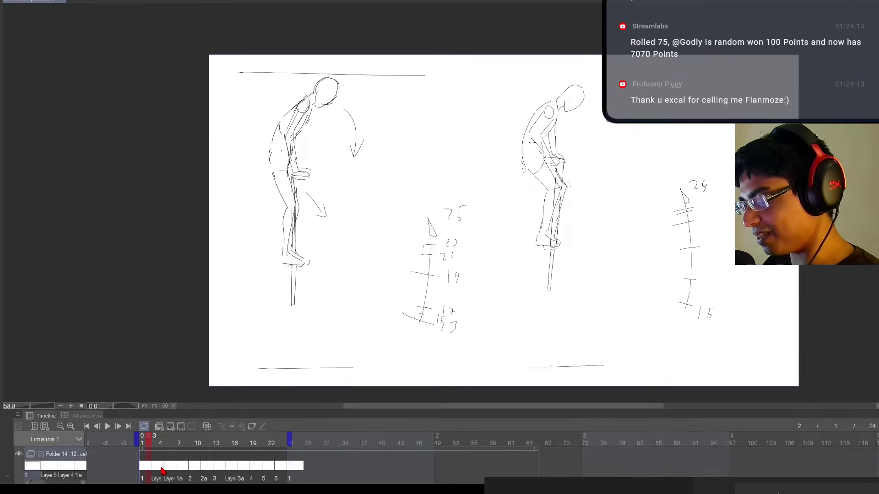
pyautogui.click(108, 427)
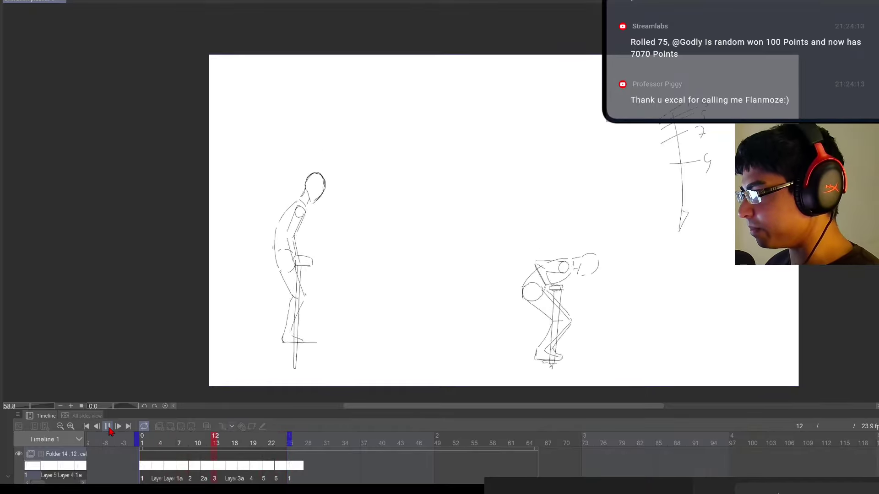
pyautogui.press('space')
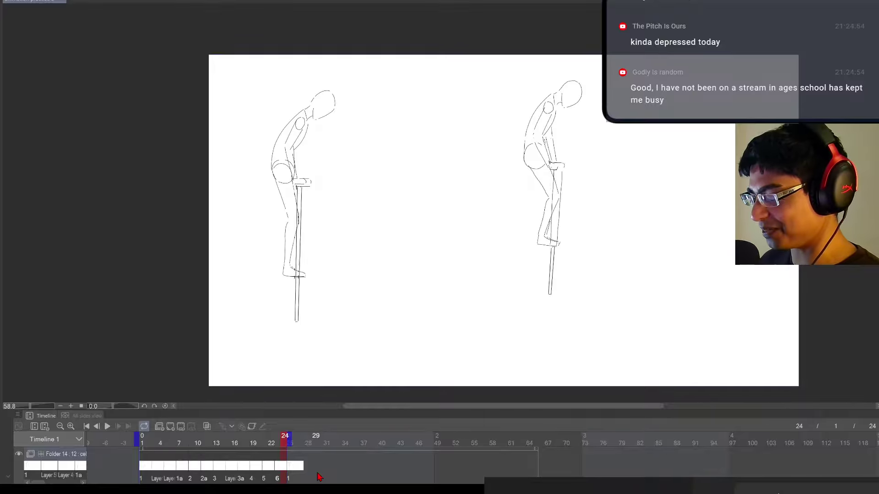
# Hide Folder 14 and play the turning figure animation in Folder 18 with the playback range ending at frame 55
pyautogui.click(18, 454)
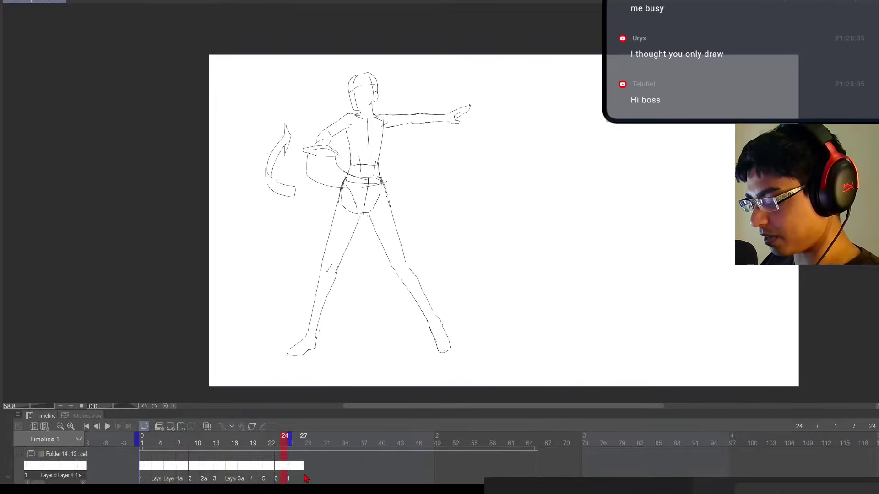
pyautogui.scroll(-1, 308, 456)
pyautogui.scroll(5, 317, 480)
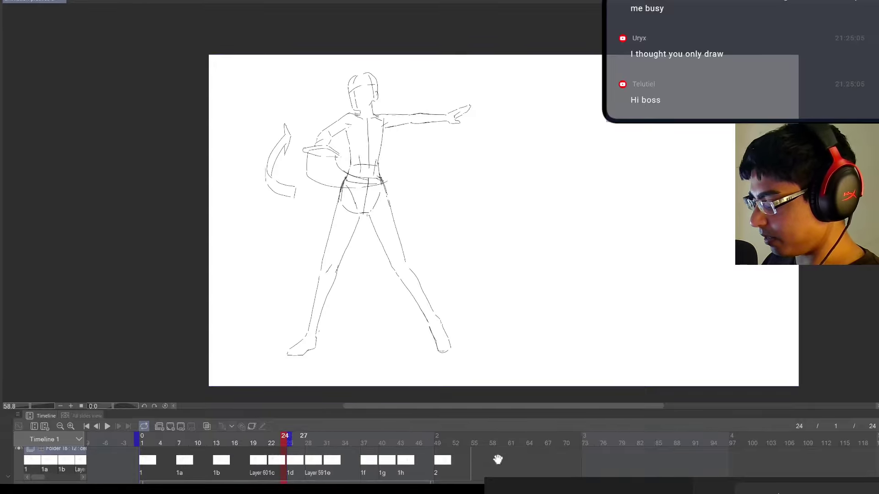
pyautogui.moveTo(290, 436)
pyautogui.mouseDown()
pyautogui.moveTo(476, 439)
pyautogui.moveTo(480, 451)
pyautogui.mouseUp()
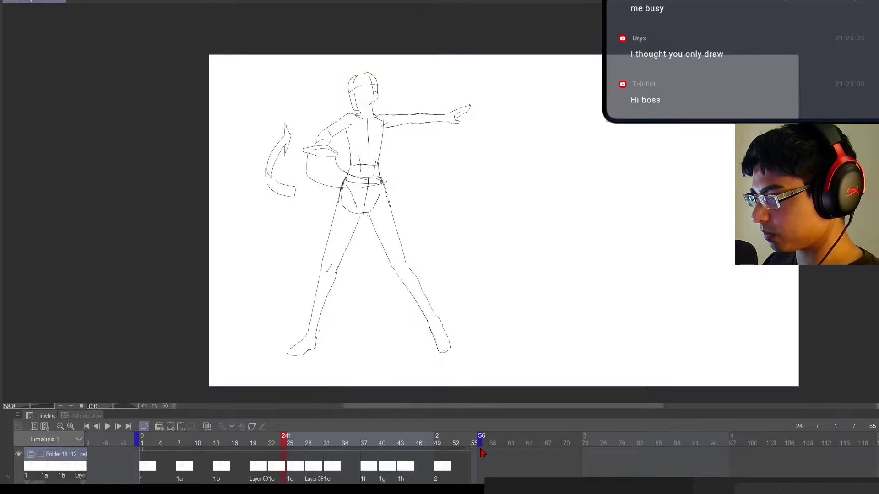
pyautogui.click(107, 426)
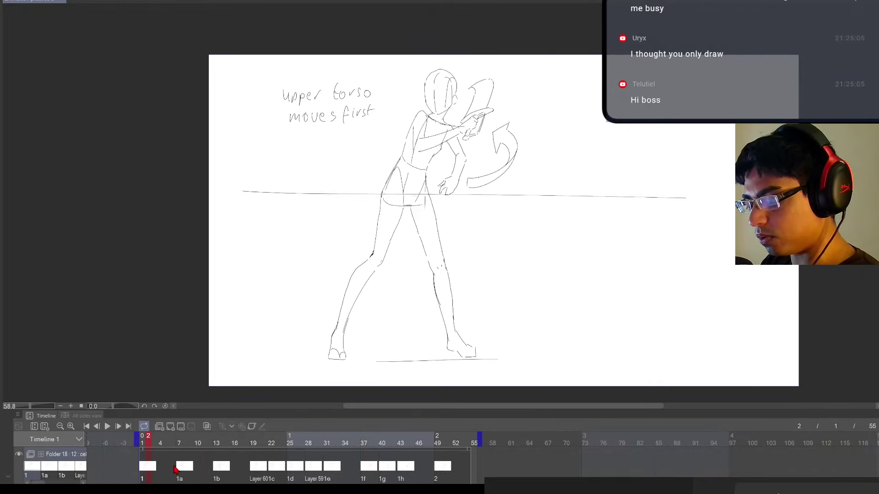
pyautogui.press('space')
# Scrub through the turning figure's cels up to frame 50, and replay the animation from its start
pyautogui.moveTo(225, 471); pyautogui.dragTo(445, 472)
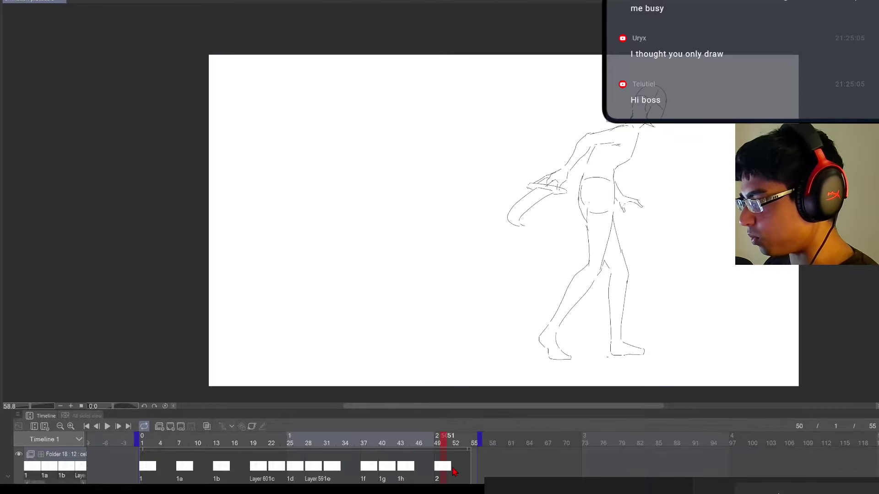
pyautogui.click(157, 474)
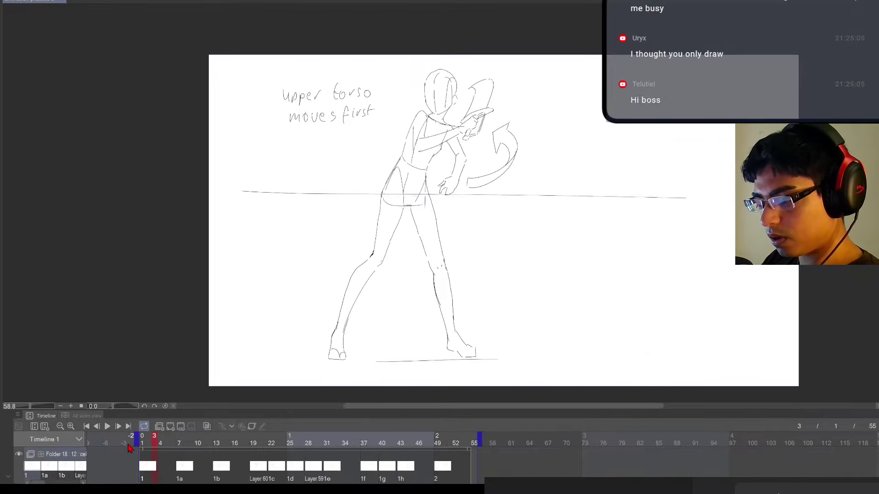
pyautogui.click(108, 427)
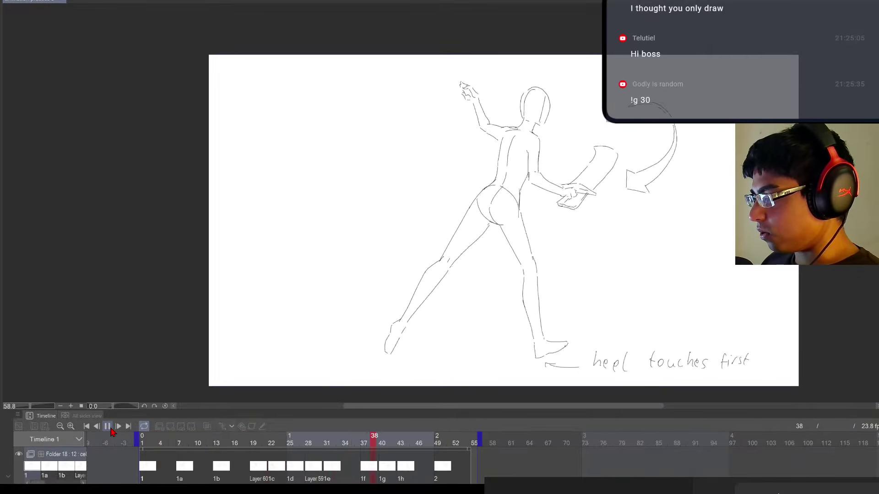
pyautogui.click(145, 464)
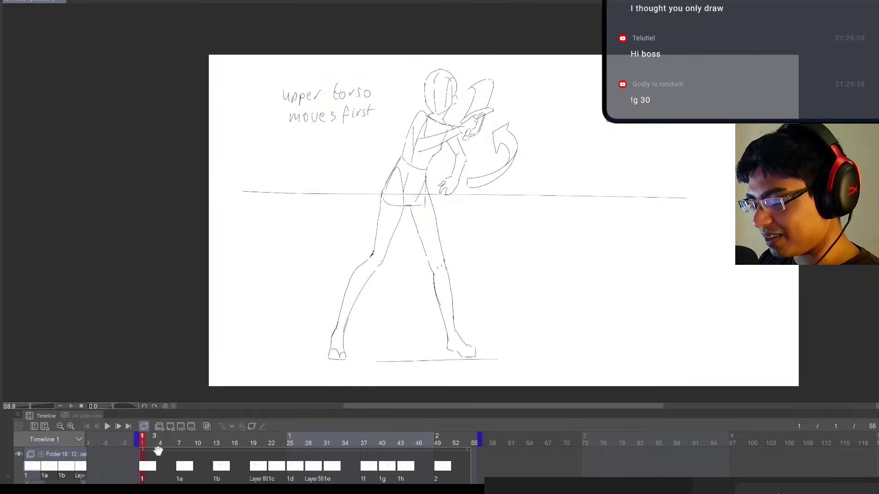
# Create a new animation folder with a blank first cel at frame 1 of Timeline 1
pyautogui.click(160, 426)
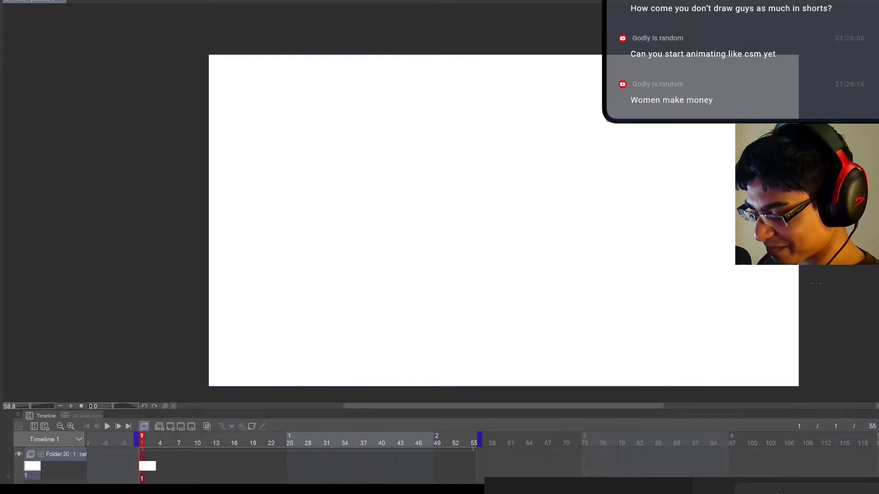
pyautogui.moveTo(576, 321); pyautogui.dragTo(559, 311)
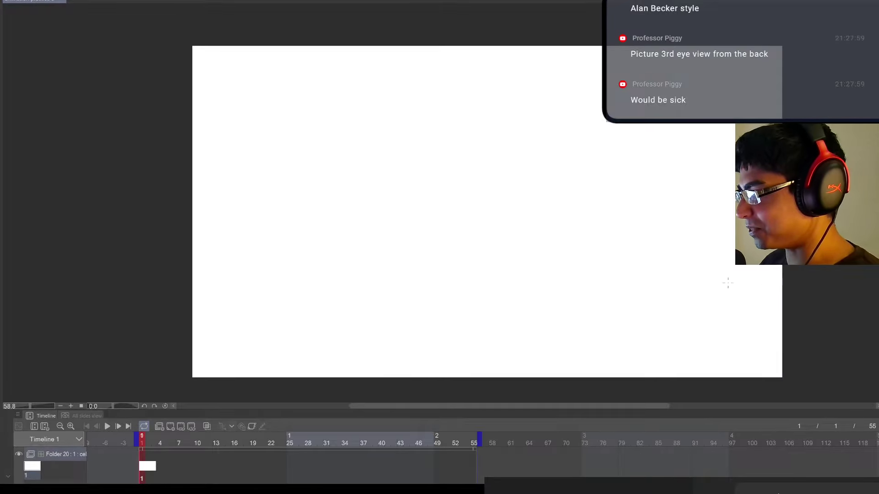
pyautogui.moveTo(516, 335); pyautogui.dragTo(528, 351)
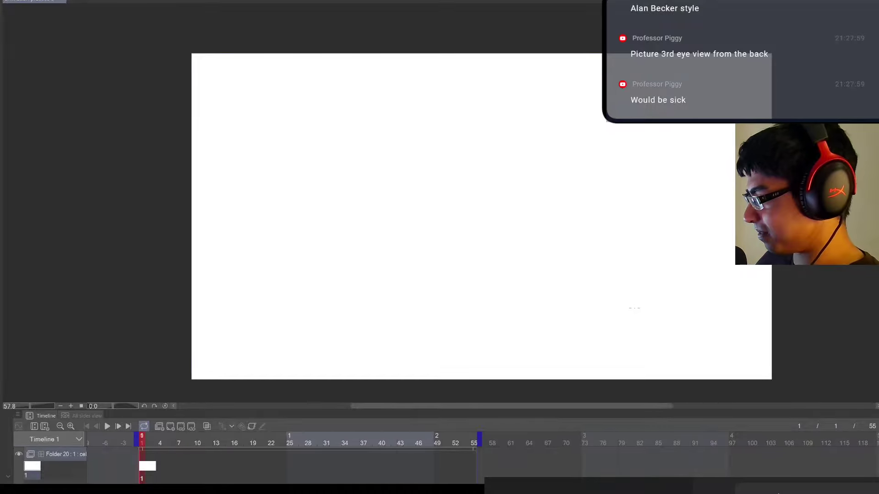
pyautogui.scroll(1, 614, 316)
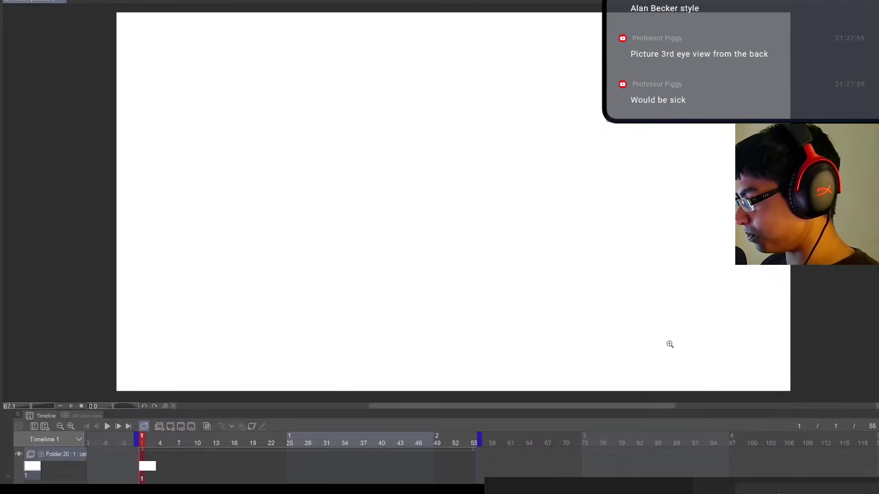
pyautogui.scroll(-1, 668, 343)
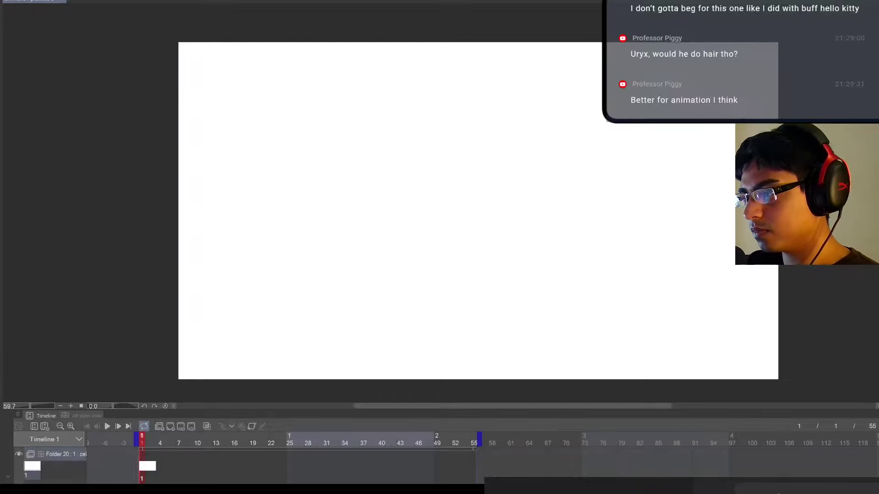
pyautogui.click(815, 110)
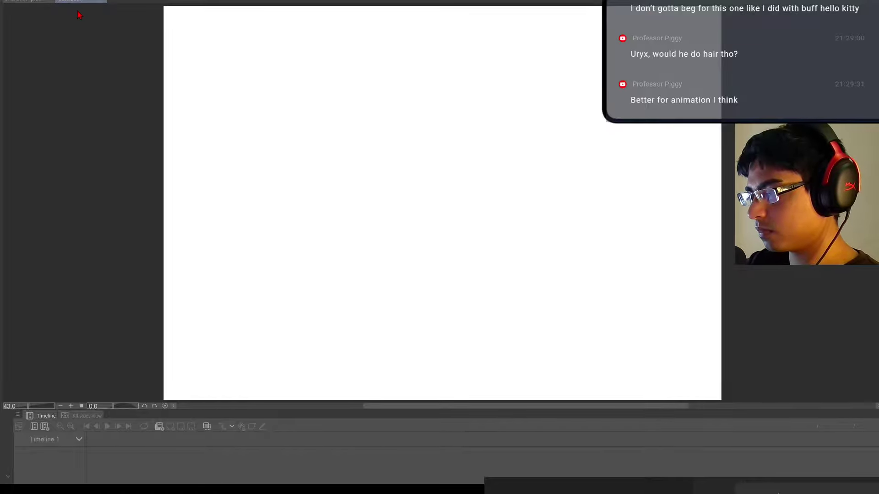
pyautogui.hotkey('ctrl', 'w')
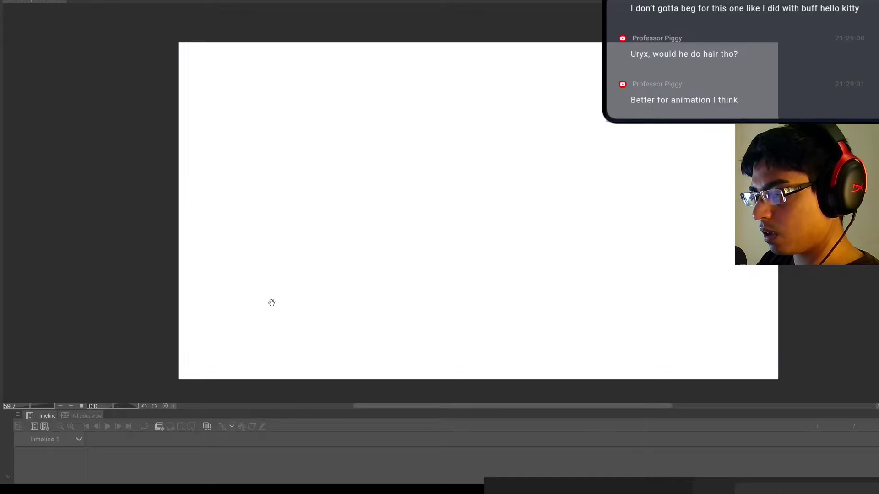
pyautogui.click(789, 297)
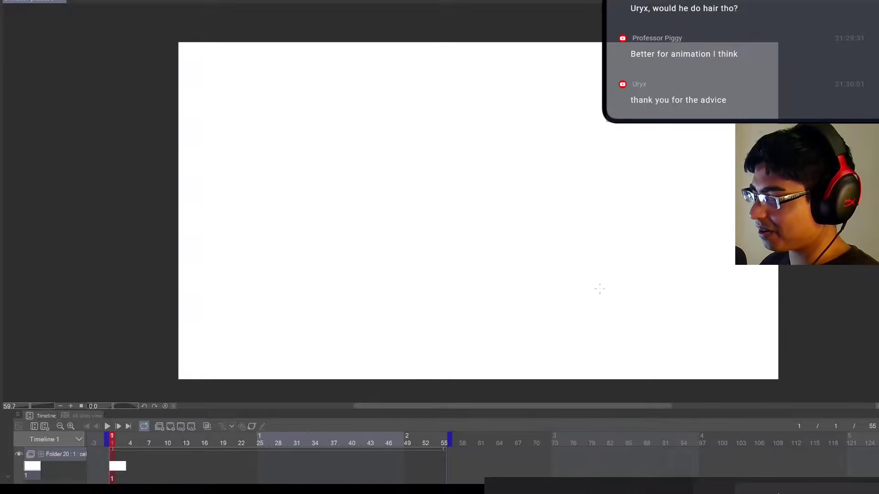
# Sketch a large arc in the upper right of the blank cel, with small marks at its peak and short strokes at its lower end
pyautogui.moveTo(551, 244); pyautogui.dragTo(577, 220)
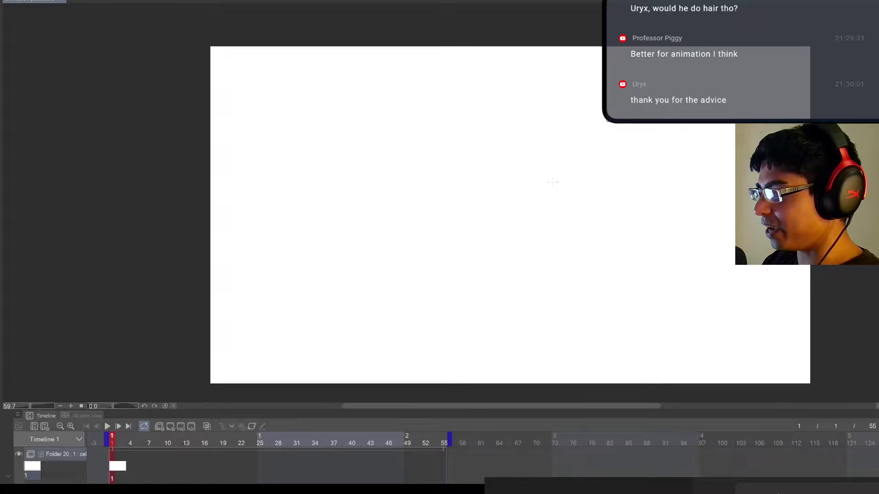
pyautogui.moveTo(613, 127)
pyautogui.mouseDown()
pyautogui.moveTo(503, 128)
pyautogui.moveTo(490, 153)
pyautogui.mouseUp()
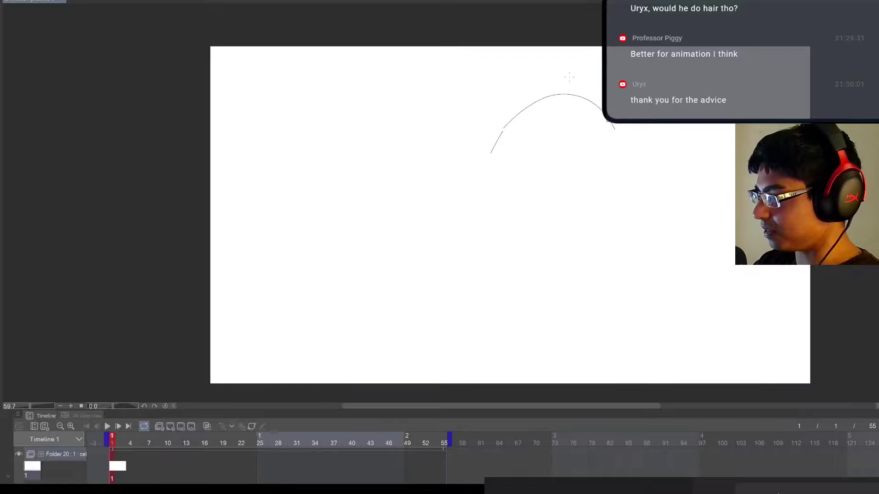
pyautogui.moveTo(568, 68)
pyautogui.mouseDown()
pyautogui.moveTo(587, 83)
pyautogui.moveTo(580, 88)
pyautogui.moveTo(568, 71)
pyautogui.moveTo(556, 73)
pyautogui.moveTo(569, 88)
pyautogui.moveTo(573, 81)
pyautogui.moveTo(564, 100)
pyautogui.mouseUp()
pyautogui.moveTo(484, 142); pyautogui.dragTo(482, 147)
pyautogui.moveTo(486, 151); pyautogui.dragTo(466, 166)
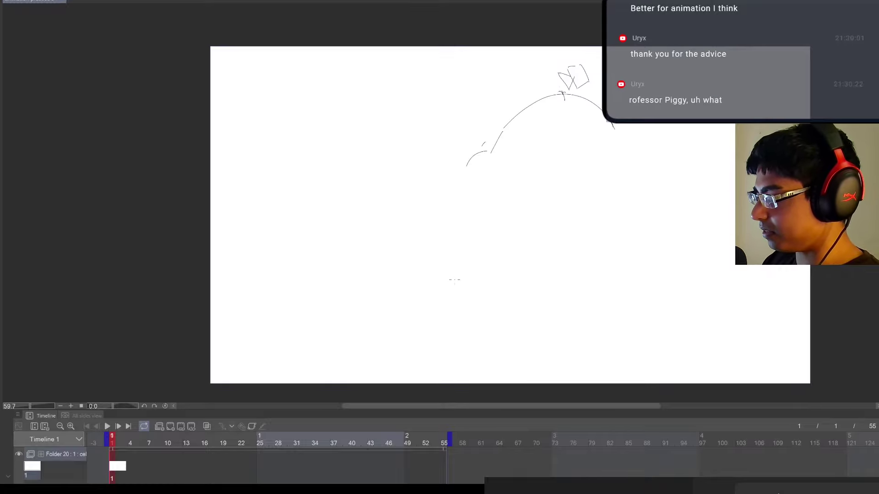
# Try two strokes forming a corner in the lower middle of the cel, and undo them
pyautogui.moveTo(411, 270); pyautogui.dragTo(410, 306)
pyautogui.moveTo(414, 267); pyautogui.dragTo(443, 273)
pyautogui.hotkey('ctrl', 'z')
pyautogui.hotkey('ctrl', 'z')
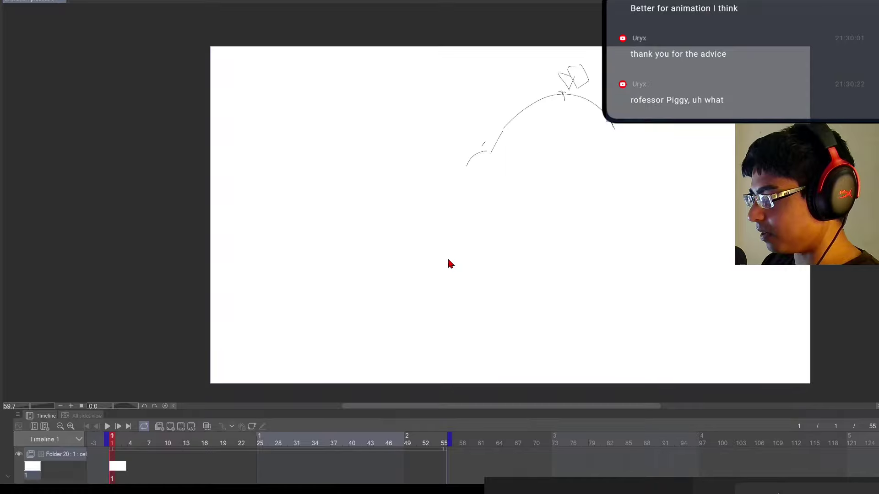
# Sketch a tilted oval below the arc, with a long curve sweeping down from it and long straight lines beneath
pyautogui.moveTo(487, 177)
pyautogui.mouseDown()
pyautogui.moveTo(514, 182)
pyautogui.moveTo(498, 174)
pyautogui.mouseUp()
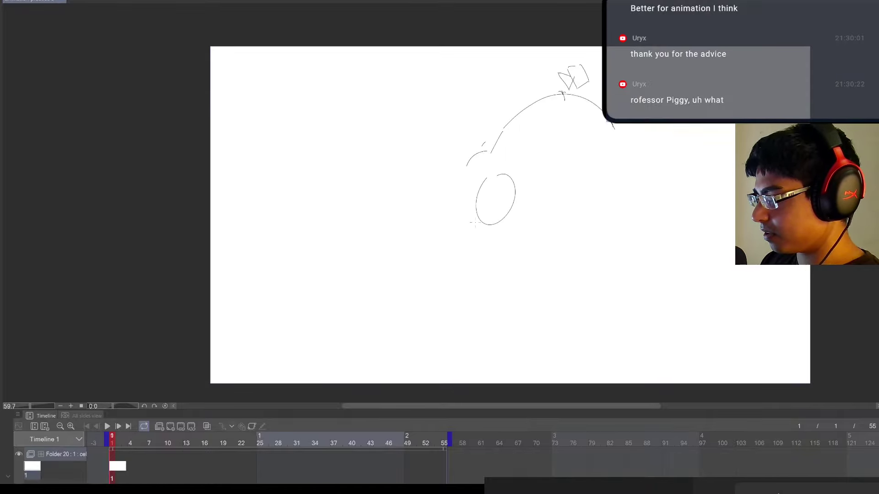
pyautogui.moveTo(469, 212)
pyautogui.mouseDown()
pyautogui.moveTo(338, 302)
pyautogui.moveTo(352, 324)
pyautogui.mouseUp()
pyautogui.moveTo(425, 305); pyautogui.dragTo(449, 295)
pyautogui.moveTo(441, 302); pyautogui.dragTo(624, 228)
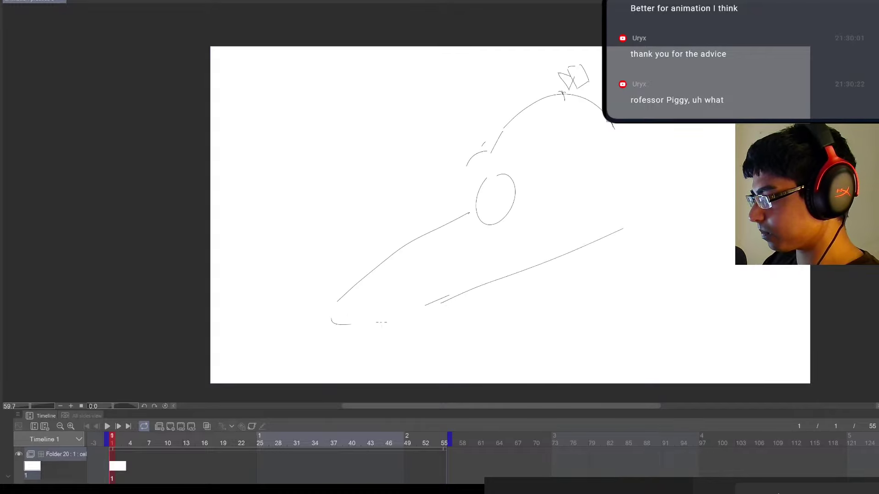
pyautogui.moveTo(387, 322); pyautogui.dragTo(695, 310)
# Undo every sketched stroke until the first cel is blank again
pyautogui.hotkey('ctrl', 'z')
pyautogui.hotkey('ctrl', 'z')
pyautogui.hotkey('ctrl', 'z')
pyautogui.hotkey('ctrl', 'z')
pyautogui.hotkey('ctrl', 'z')
pyautogui.hotkey('ctrl', 'z')
pyautogui.hotkey('ctrl', 'z')
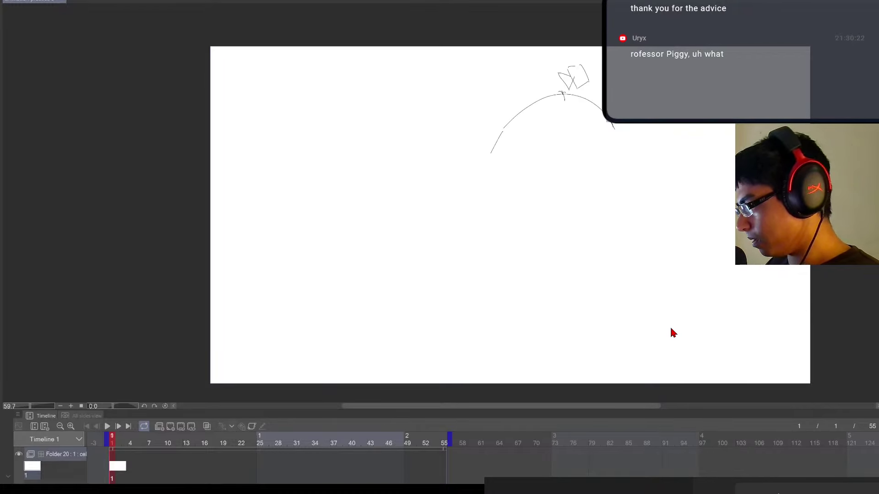
pyautogui.hotkey('ctrl', 'z')
pyautogui.hotkey('ctrl', 'z')
pyautogui.hotkey('ctrl', 'z')
pyautogui.hotkey('ctrl', 'z')
pyautogui.hotkey('ctrl', 'z')
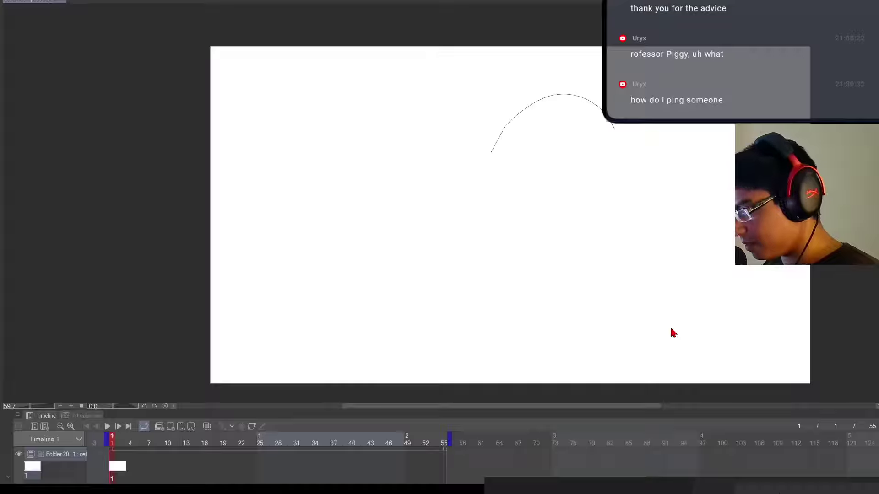
pyautogui.hotkey('ctrl', 'z')
pyautogui.hotkey('ctrl', 'z')
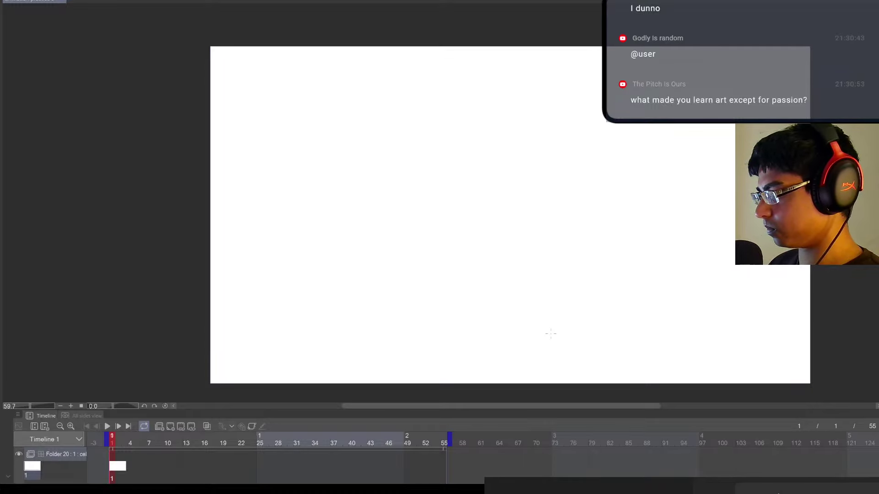
pyautogui.moveTo(516, 313); pyautogui.dragTo(554, 327)
pyautogui.moveTo(575, 326); pyautogui.dragTo(549, 327)
pyautogui.moveTo(606, 303); pyautogui.dragTo(614, 300)
pyautogui.scroll(1, 613, 300)
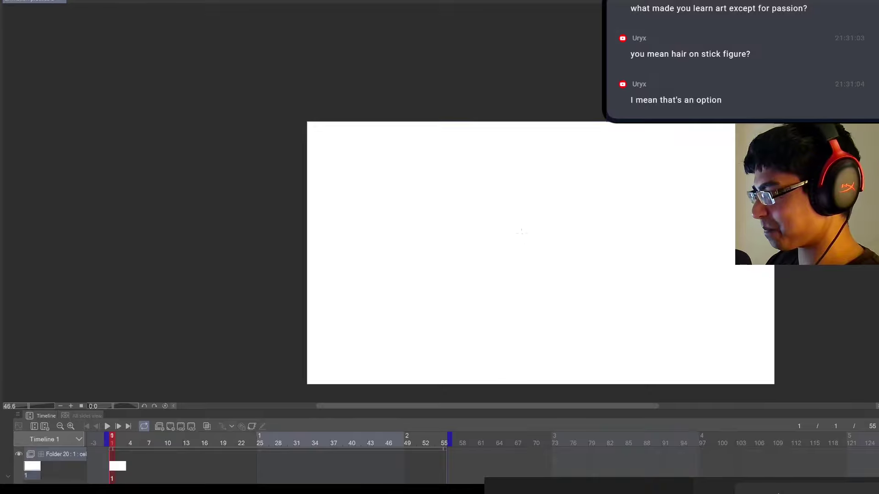
pyautogui.moveTo(481, 268); pyautogui.dragTo(487, 276)
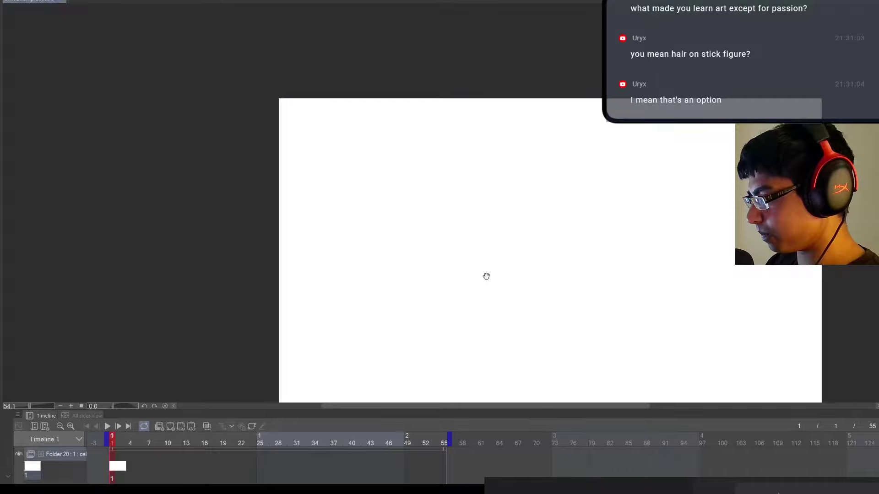
pyautogui.moveTo(497, 246); pyautogui.dragTo(494, 219)
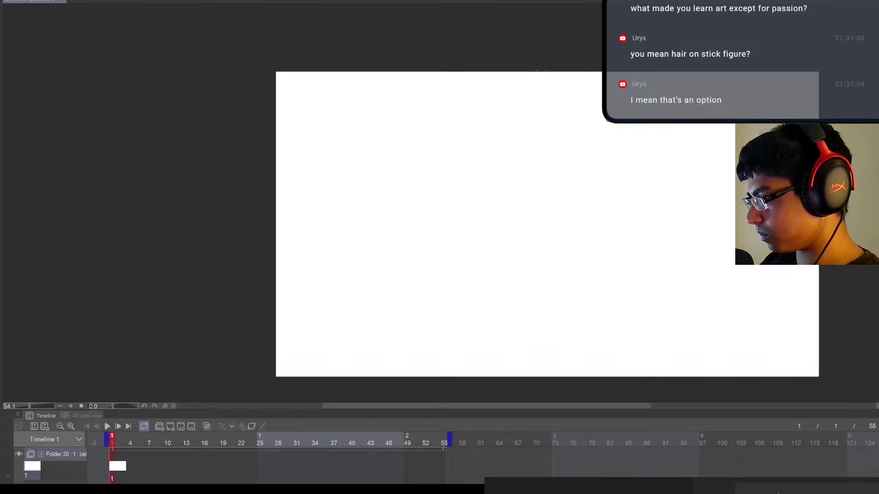
pyautogui.moveTo(483, 138)
pyautogui.mouseDown()
pyautogui.moveTo(450, 165)
pyautogui.moveTo(628, 197)
pyautogui.moveTo(506, 139)
pyautogui.mouseUp()
pyautogui.hotkey('ctrl', 'z')
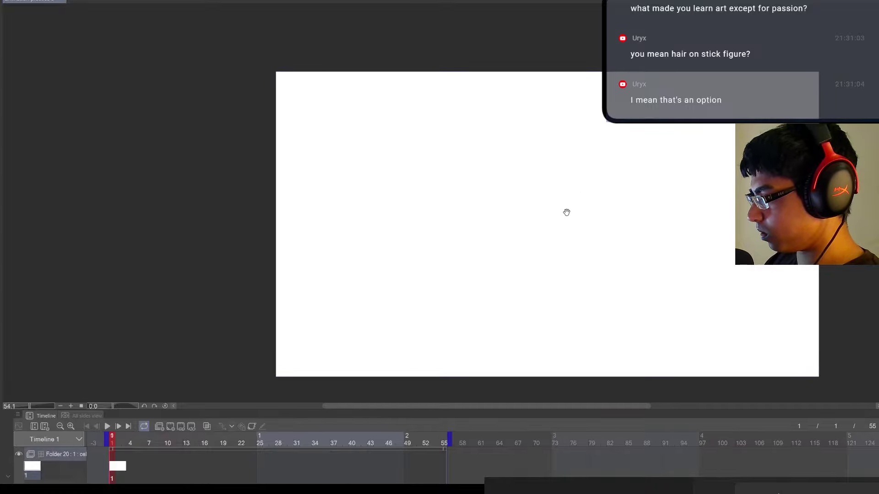
# Sketch a tall upright box near the upper left of the blank cel
pyautogui.moveTo(567, 210); pyautogui.dragTo(631, 227)
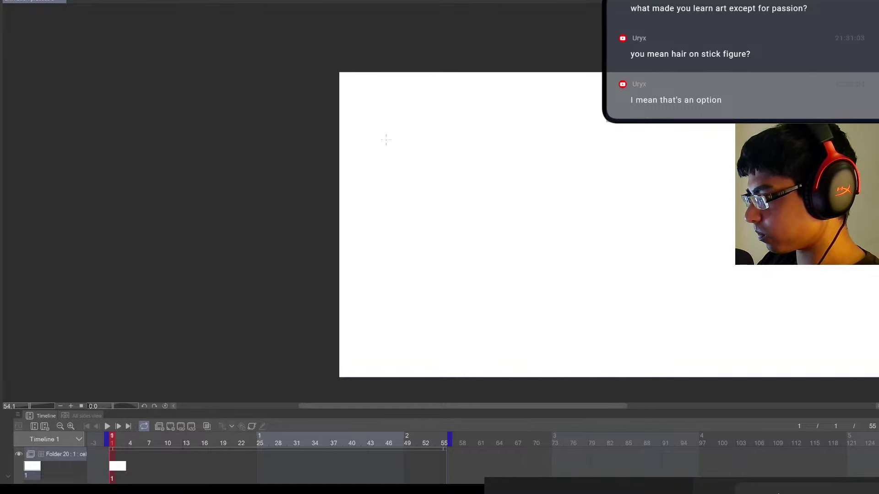
pyautogui.moveTo(384, 140); pyautogui.dragTo(388, 197)
pyautogui.moveTo(388, 136); pyautogui.dragTo(417, 131)
pyautogui.moveTo(421, 133); pyautogui.dragTo(420, 194)
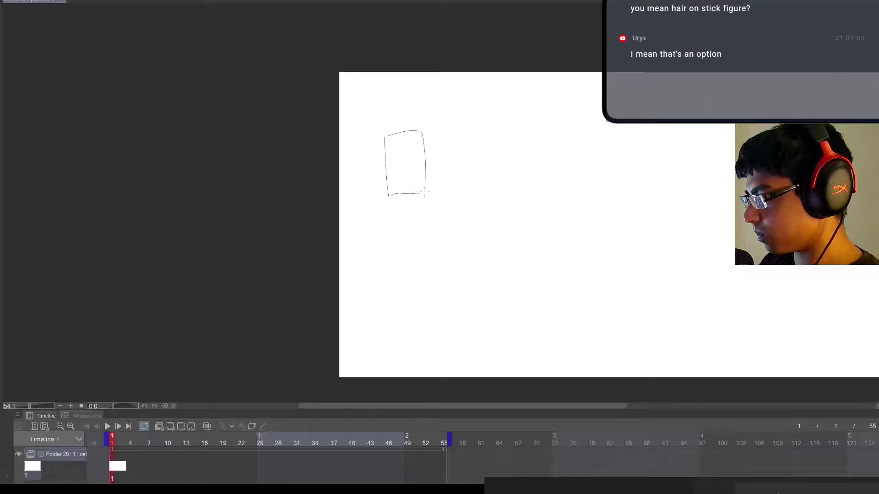
# Sketch a tiny standing figure on the box's top edge, near its right corner, with a left-pointing arrow beside the head
pyautogui.scroll(3, 398, 109)
pyautogui.scroll(1, 408, 110)
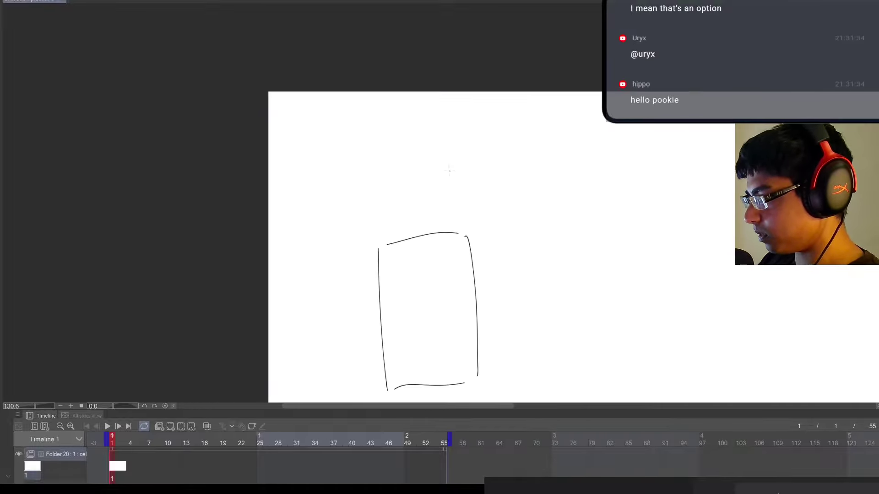
pyautogui.moveTo(449, 173)
pyautogui.mouseDown()
pyautogui.moveTo(452, 229)
pyautogui.moveTo(458, 166)
pyautogui.moveTo(446, 181)
pyautogui.moveTo(454, 177)
pyautogui.moveTo(451, 228)
pyautogui.mouseUp()
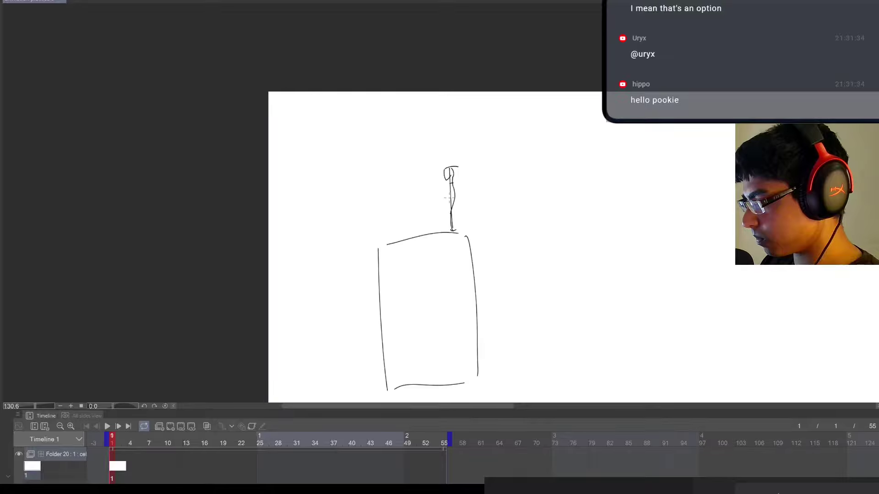
pyautogui.moveTo(450, 184)
pyautogui.mouseDown()
pyautogui.moveTo(450, 233)
pyautogui.moveTo(456, 207)
pyautogui.moveTo(453, 227)
pyautogui.mouseUp()
pyautogui.moveTo(439, 173); pyautogui.dragTo(441, 181)
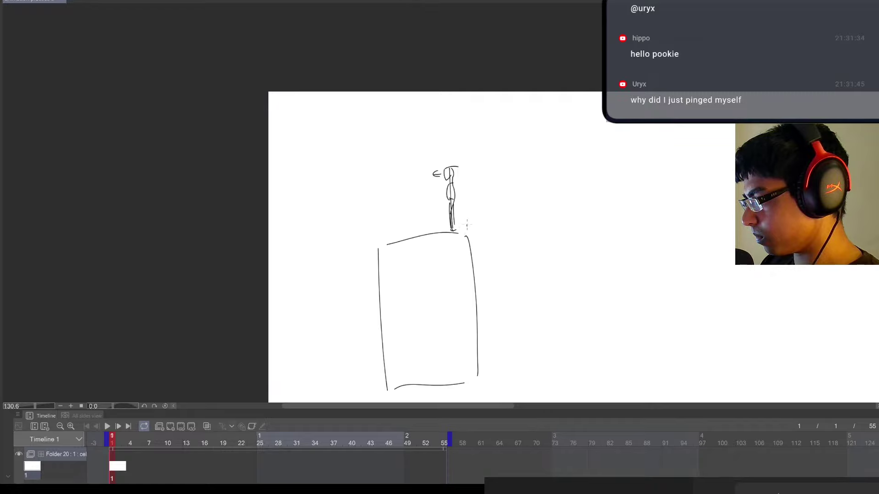
# Sketch a rising curve ending in an oval with an up-left arrow, then a falling curve ending in an oval with a right-pointing arrow
pyautogui.moveTo(467, 225)
pyautogui.mouseDown()
pyautogui.moveTo(498, 180)
pyautogui.moveTo(485, 183)
pyautogui.moveTo(498, 182)
pyautogui.mouseUp()
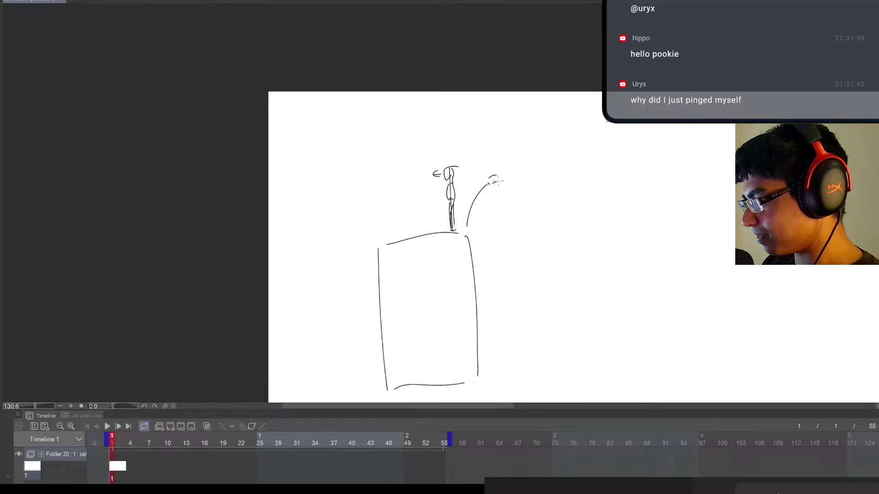
pyautogui.moveTo(522, 264); pyautogui.dragTo(517, 245)
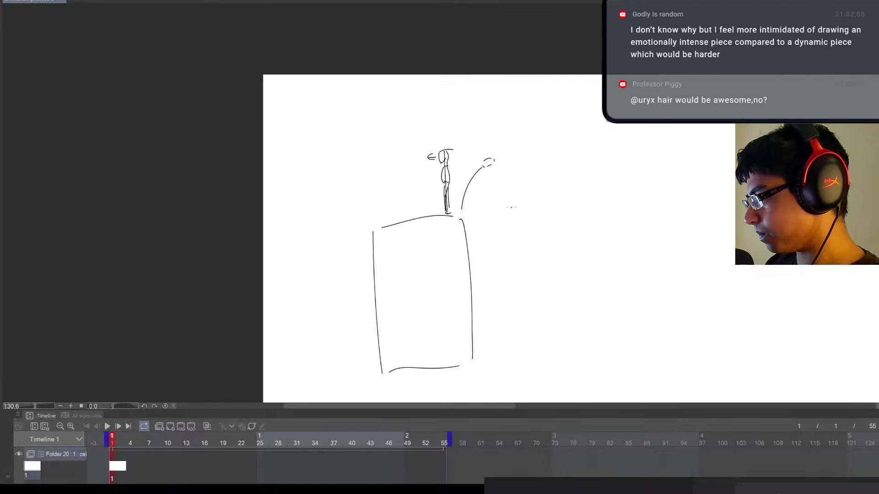
pyautogui.moveTo(510, 207); pyautogui.dragTo(527, 265)
pyautogui.hotkey('ctrl', 'z')
pyautogui.hotkey('ctrl', 'z')
pyautogui.moveTo(529, 253)
pyautogui.mouseDown()
pyautogui.moveTo(531, 265)
pyautogui.moveTo(542, 259)
pyautogui.mouseUp()
pyautogui.moveTo(585, 361); pyautogui.dragTo(558, 349)
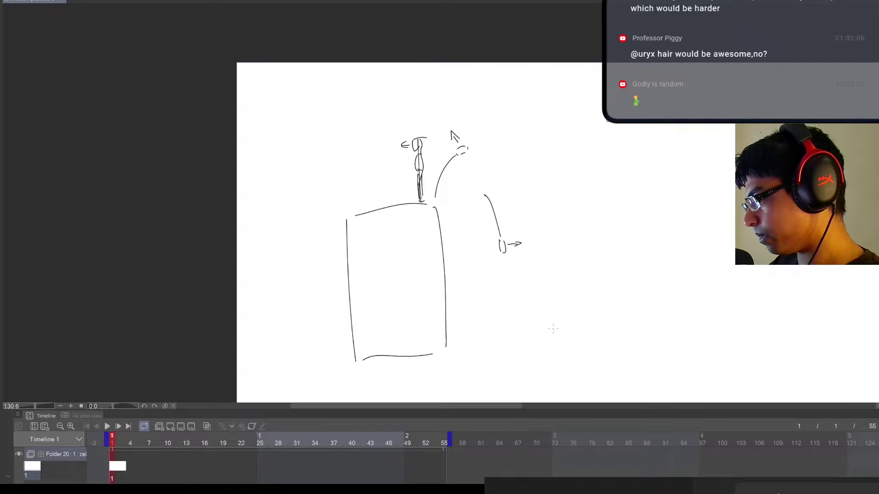
# Sketch another falling curve below, with a small oval and left-pointing arrow at its lower end and a curved downward arrow beside it
pyautogui.moveTo(541, 274); pyautogui.dragTo(521, 276)
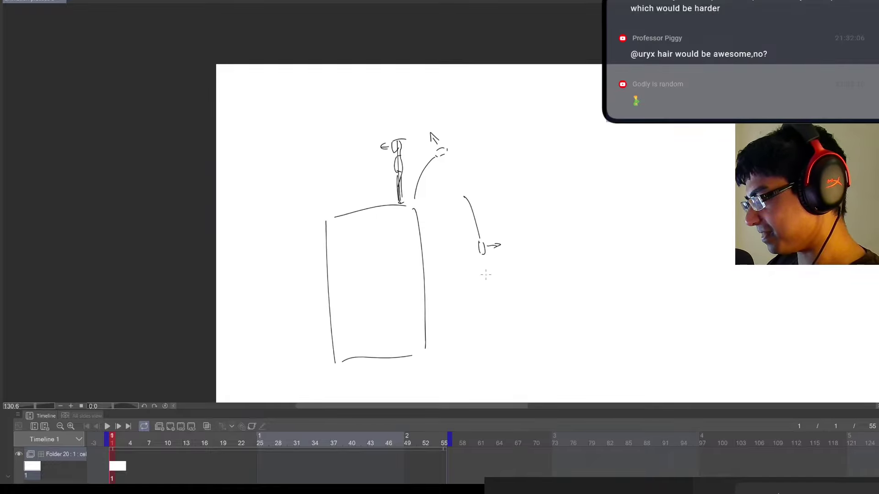
pyautogui.moveTo(483, 262)
pyautogui.mouseDown()
pyautogui.moveTo(491, 317)
pyautogui.moveTo(472, 310)
pyautogui.mouseUp()
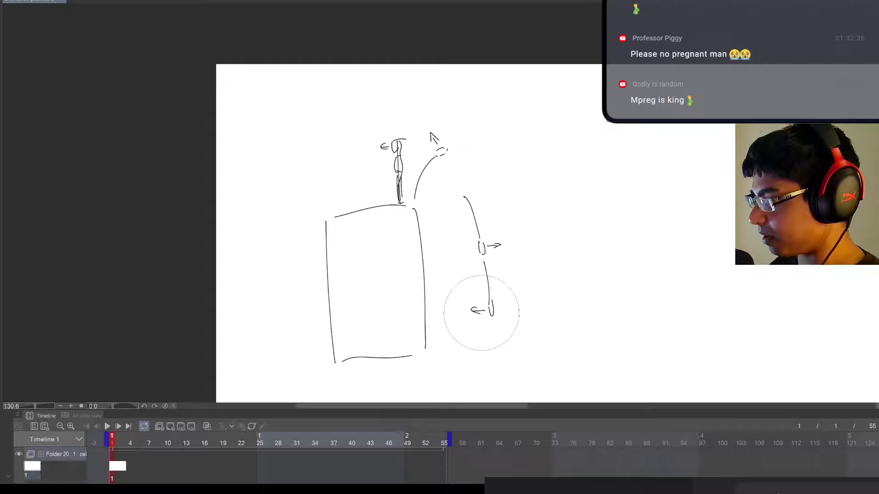
pyautogui.moveTo(481, 314); pyautogui.dragTo(484, 311)
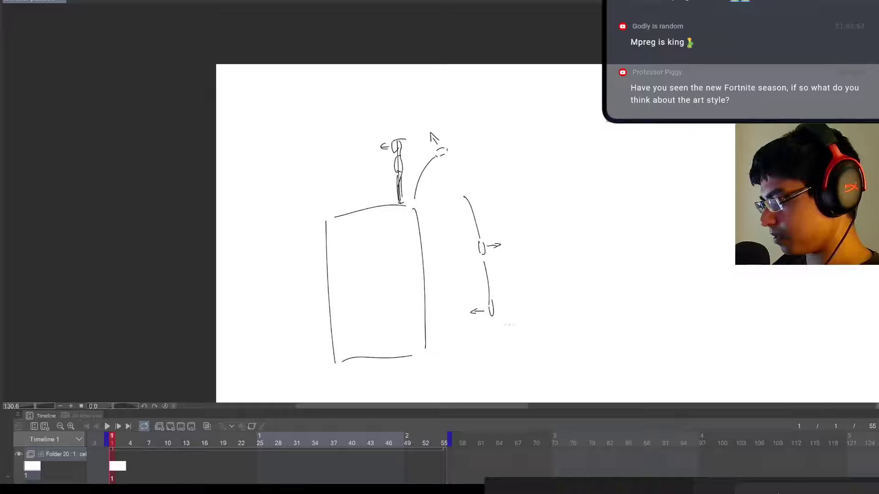
pyautogui.moveTo(495, 323); pyautogui.dragTo(501, 304)
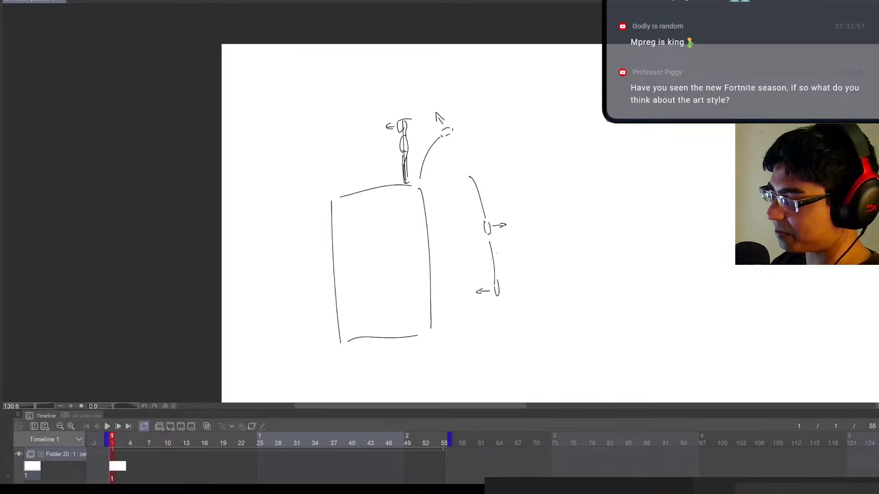
pyautogui.moveTo(495, 245)
pyautogui.mouseDown()
pyautogui.moveTo(515, 270)
pyautogui.moveTo(521, 261)
pyautogui.mouseUp()
pyautogui.hotkey('ctrl', 'z')
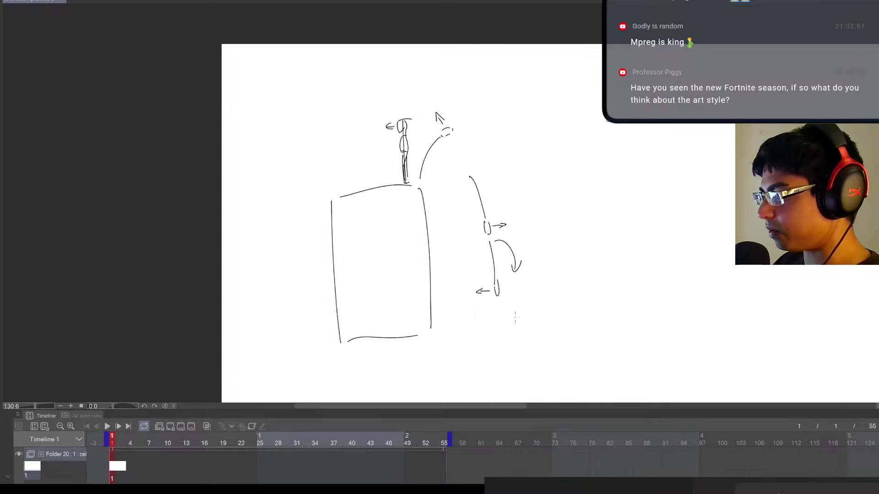
# Erase the lowest falling curve together with its oval and both arrows
pyautogui.press('e')
pyautogui.moveTo(518, 253)
pyautogui.mouseDown()
pyautogui.moveTo(500, 291)
pyautogui.moveTo(484, 282)
pyautogui.mouseUp()
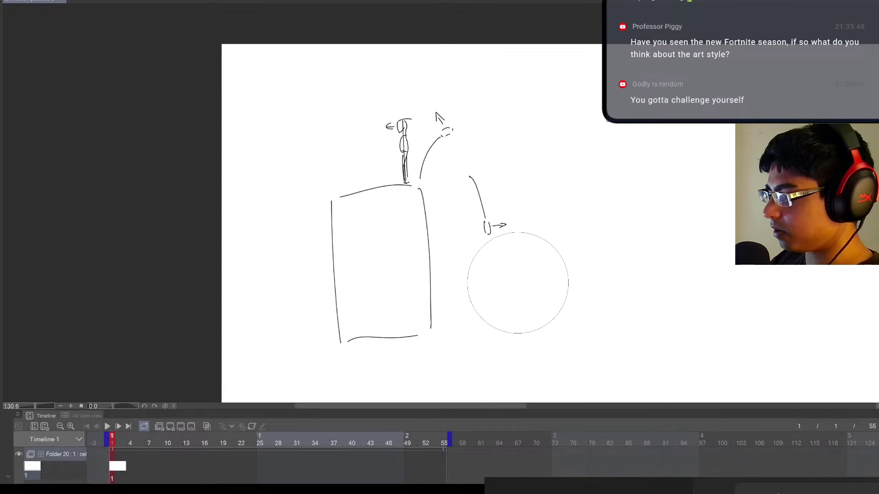
# Sketch a small circle with a diagonal curve trailing down to the right, below the falling pose, redoing the line until it fits
pyautogui.press('p')
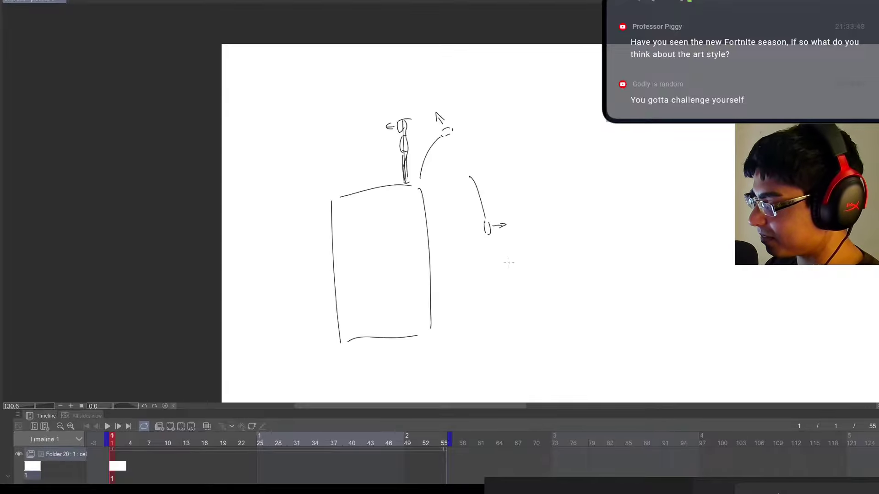
pyautogui.moveTo(491, 258); pyautogui.dragTo(498, 287)
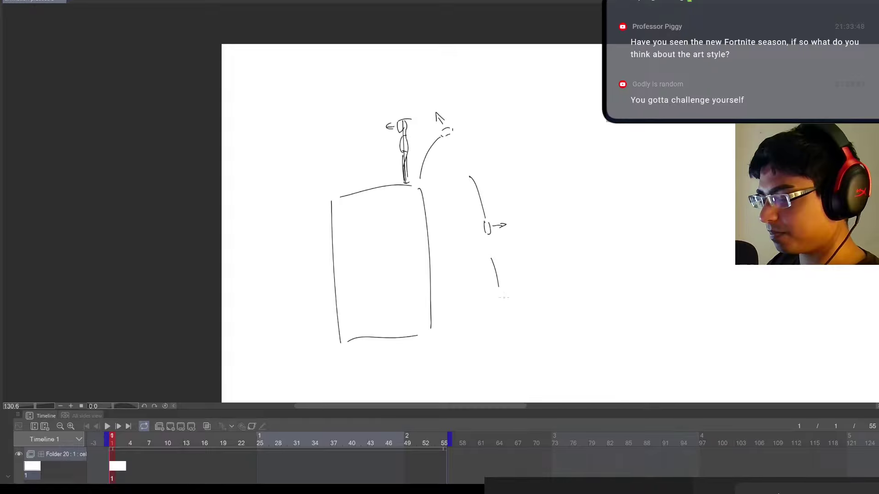
pyautogui.hotkey('ctrl', 'z')
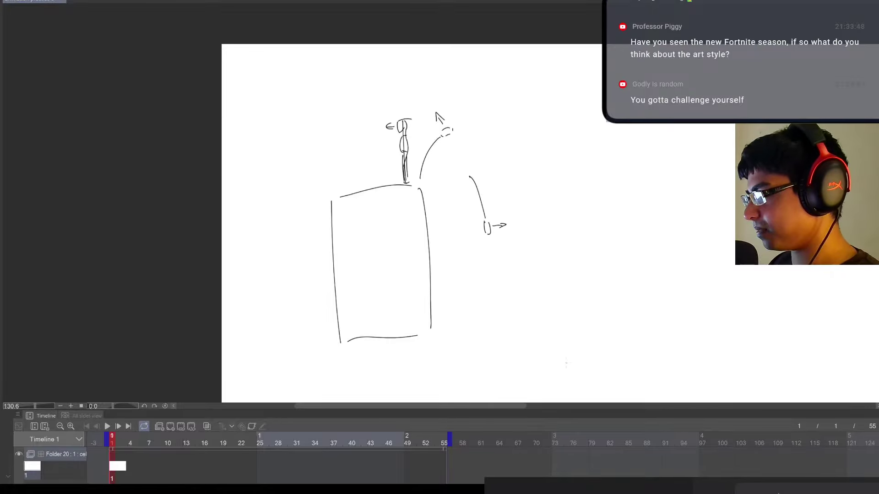
pyautogui.moveTo(490, 280); pyautogui.dragTo(506, 299)
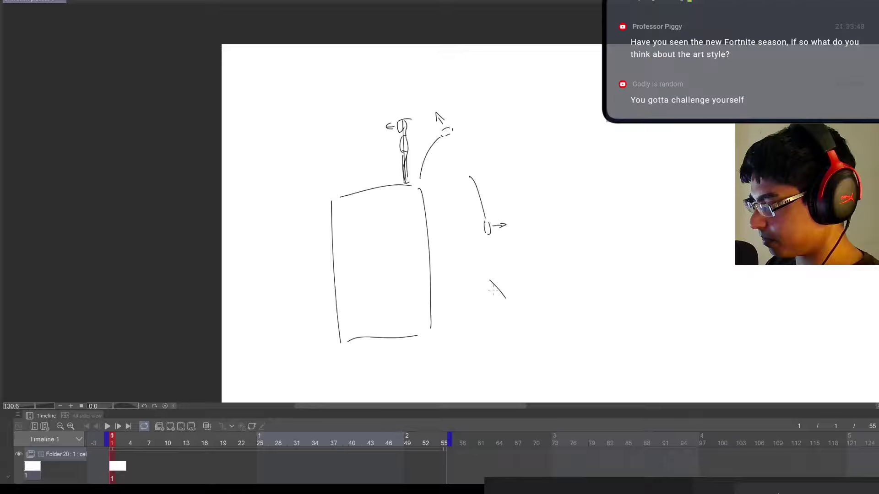
pyautogui.hotkey('ctrl', 'z')
pyautogui.moveTo(482, 284); pyautogui.dragTo(512, 311)
pyautogui.moveTo(476, 277); pyautogui.dragTo(477, 278)
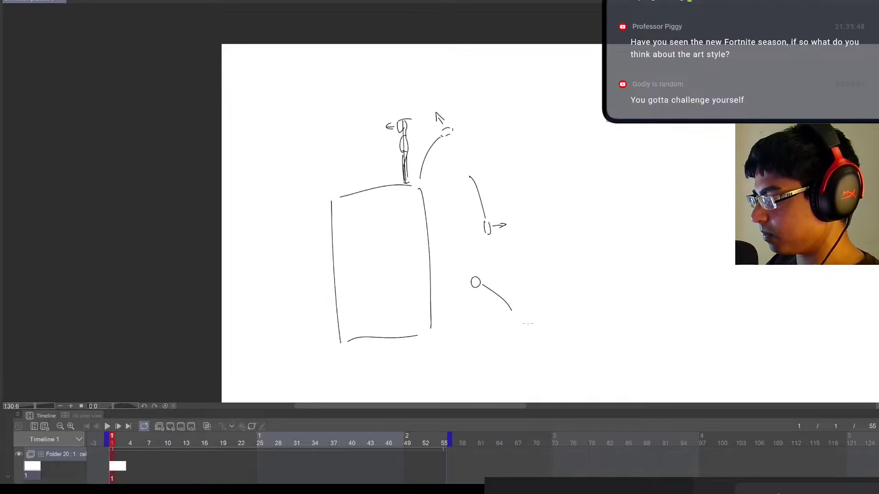
# Sketch a wide rectangular storyboard frame to the right of the box sketch and close its corners
pyautogui.scroll(-4, 532, 355)
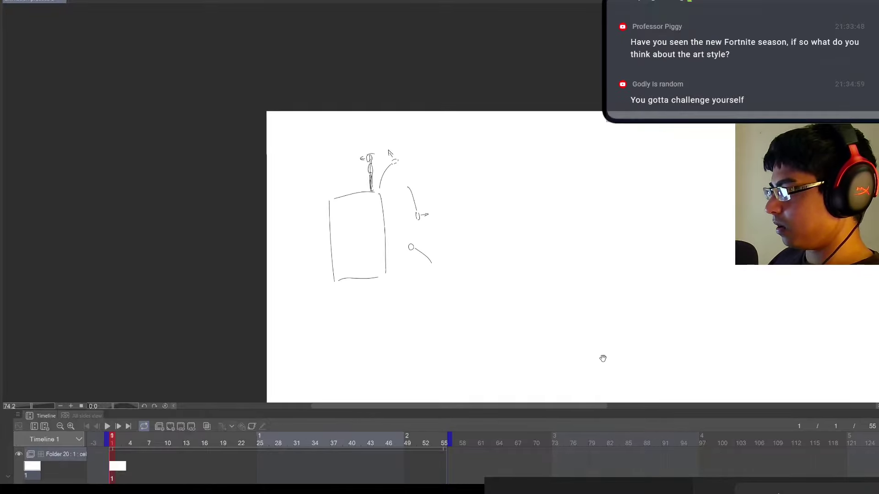
pyautogui.moveTo(602, 358); pyautogui.dragTo(561, 239)
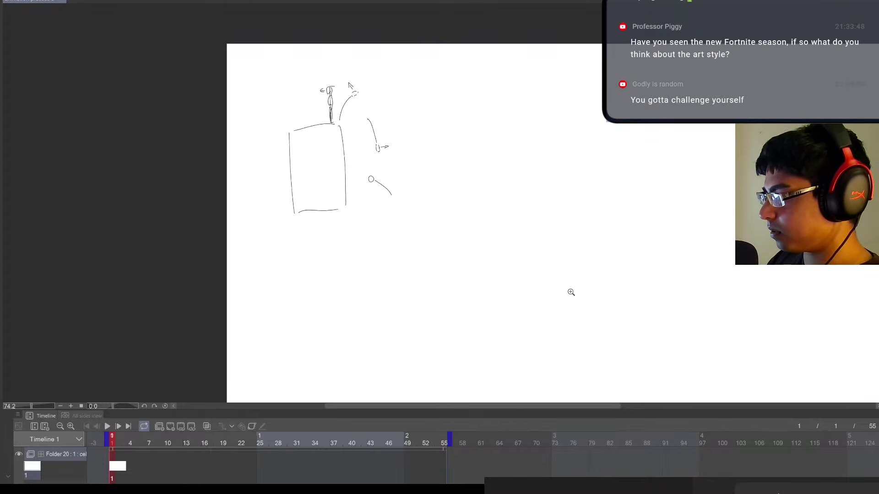
pyautogui.scroll(-4, 570, 290)
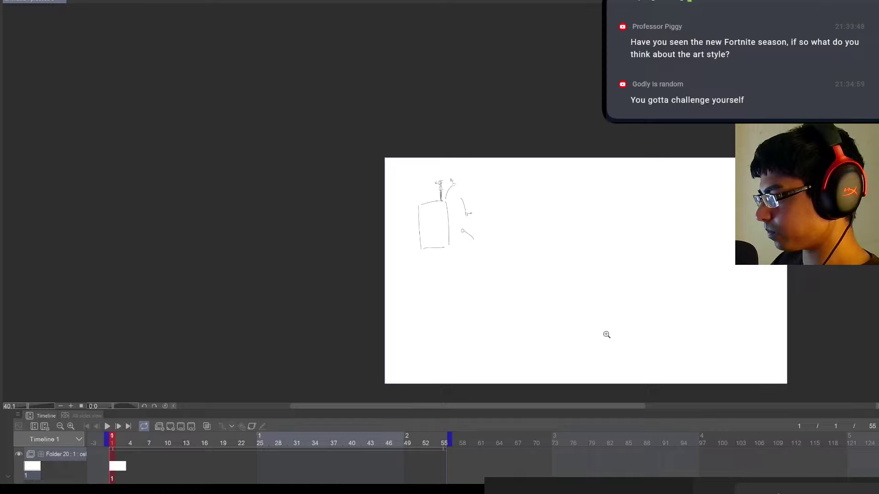
pyautogui.scroll(3, 604, 334)
pyautogui.moveTo(553, 297); pyautogui.dragTo(549, 294)
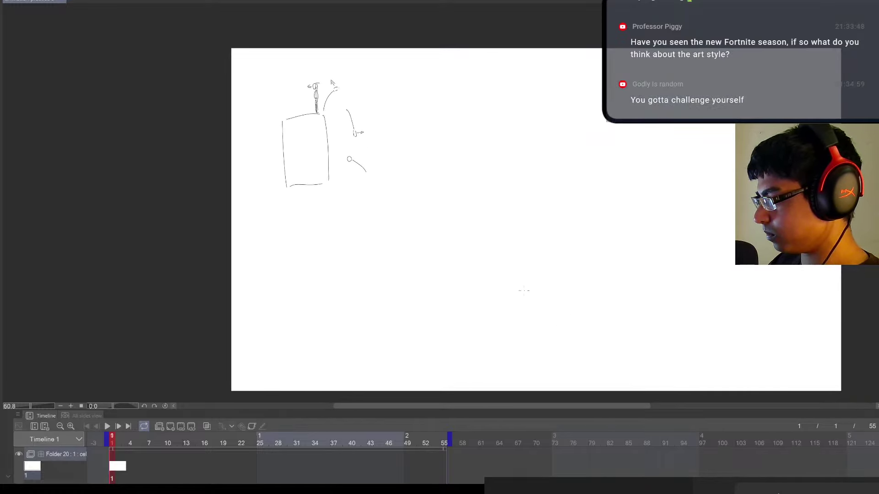
pyautogui.moveTo(516, 97)
pyautogui.mouseDown()
pyautogui.moveTo(516, 144)
pyautogui.moveTo(601, 92)
pyautogui.mouseUp()
pyautogui.moveTo(523, 153)
pyautogui.mouseDown()
pyautogui.moveTo(604, 154)
pyautogui.moveTo(592, 127)
pyautogui.moveTo(545, 293)
pyautogui.mouseUp()
pyautogui.hotkey('ctrl', 'z')
pyautogui.moveTo(417, 329)
pyautogui.mouseDown()
pyautogui.moveTo(494, 351)
pyautogui.moveTo(606, 350)
pyautogui.moveTo(624, 328)
pyautogui.mouseUp()
pyautogui.moveTo(608, 210); pyautogui.dragTo(624, 211)
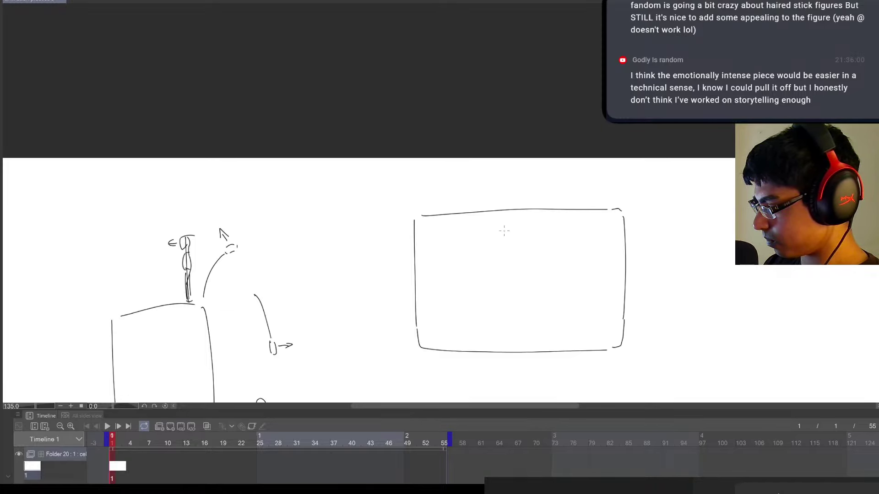
# Sketch a front-facing figure's head, shoulder line, torso and hips inside the frame, with a wide horizontal line across the head's top
pyautogui.moveTo(478, 223)
pyautogui.mouseDown()
pyautogui.moveTo(547, 222)
pyautogui.moveTo(509, 261)
pyautogui.moveTo(521, 340)
pyautogui.mouseUp()
pyautogui.hotkey('ctrl', 'z')
pyautogui.hotkey('ctrl', 'z')
pyautogui.moveTo(511, 261)
pyautogui.mouseDown()
pyautogui.moveTo(527, 245)
pyautogui.moveTo(520, 222)
pyautogui.moveTo(530, 248)
pyautogui.moveTo(522, 336)
pyautogui.mouseUp()
pyautogui.moveTo(504, 266)
pyautogui.mouseDown()
pyautogui.moveTo(543, 265)
pyautogui.moveTo(502, 306)
pyautogui.moveTo(528, 311)
pyautogui.mouseUp()
pyautogui.moveTo(536, 269)
pyautogui.mouseDown()
pyautogui.moveTo(528, 307)
pyautogui.moveTo(504, 345)
pyautogui.mouseUp()
pyautogui.moveTo(531, 302); pyautogui.dragTo(536, 339)
# Add straight arms on both sides of the framed figure's torso and legs running past the frame's lower edge
pyautogui.moveTo(499, 270); pyautogui.dragTo(497, 307)
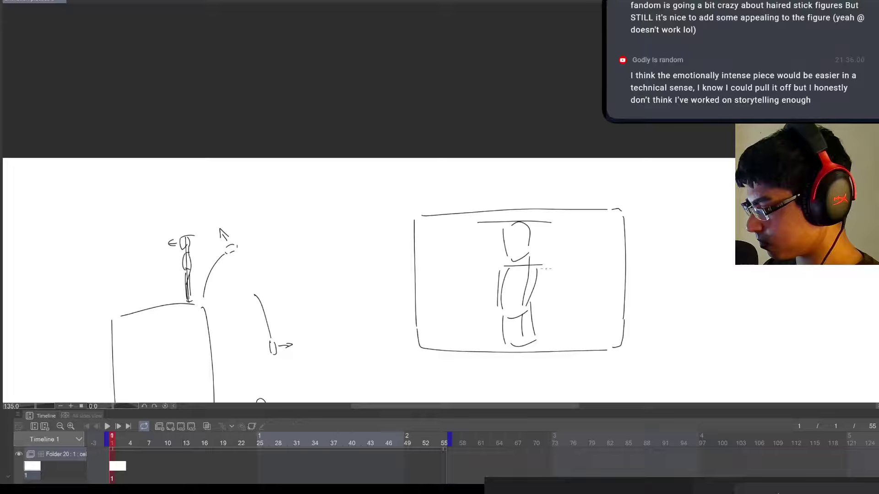
pyautogui.moveTo(546, 269); pyautogui.dragTo(548, 323)
pyautogui.moveTo(494, 309); pyautogui.dragTo(493, 336)
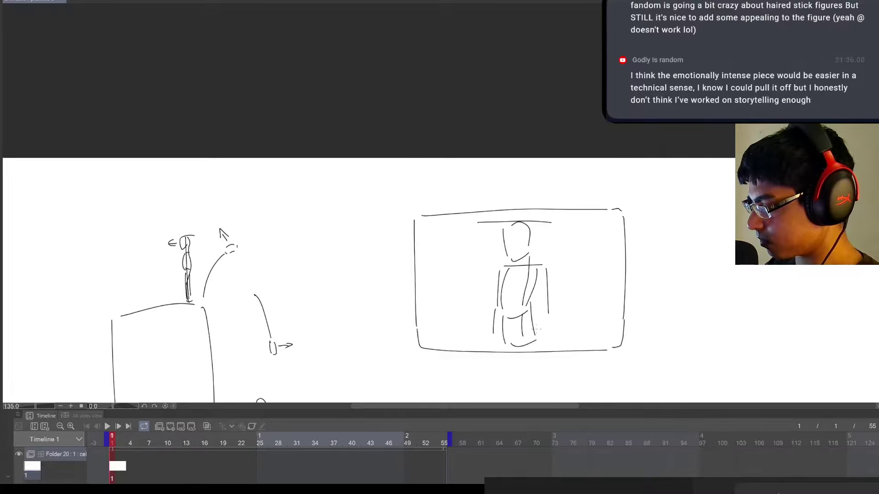
pyautogui.moveTo(548, 314); pyautogui.dragTo(551, 342)
pyautogui.moveTo(501, 330); pyautogui.dragTo(504, 357)
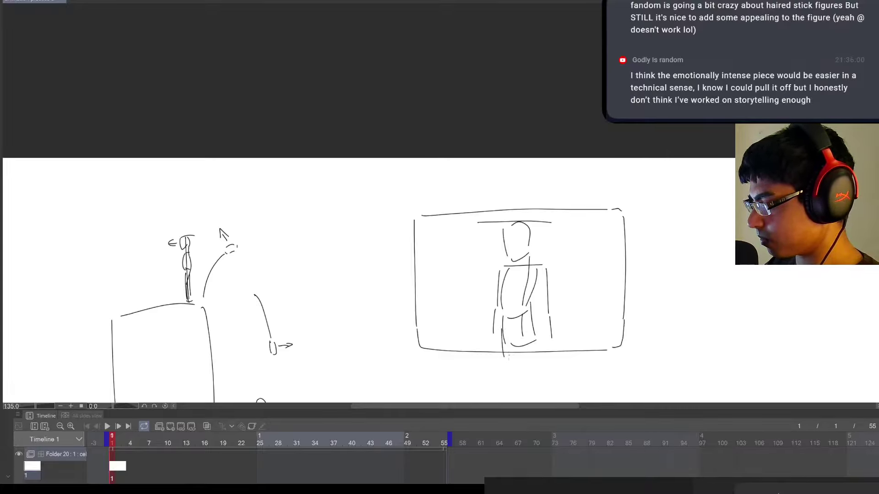
pyautogui.moveTo(535, 321); pyautogui.dragTo(542, 356)
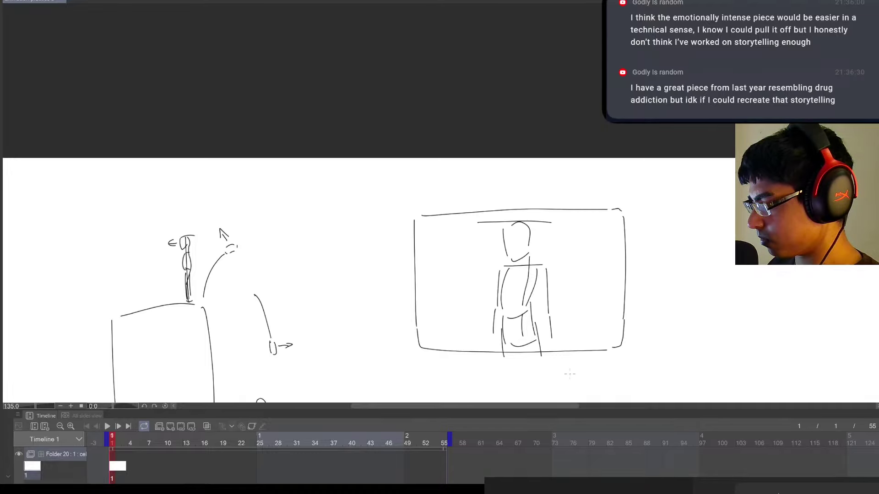
# Sketch a second rectangular storyboard frame of similar size to the right of the first one
pyautogui.scroll(-4, 586, 334)
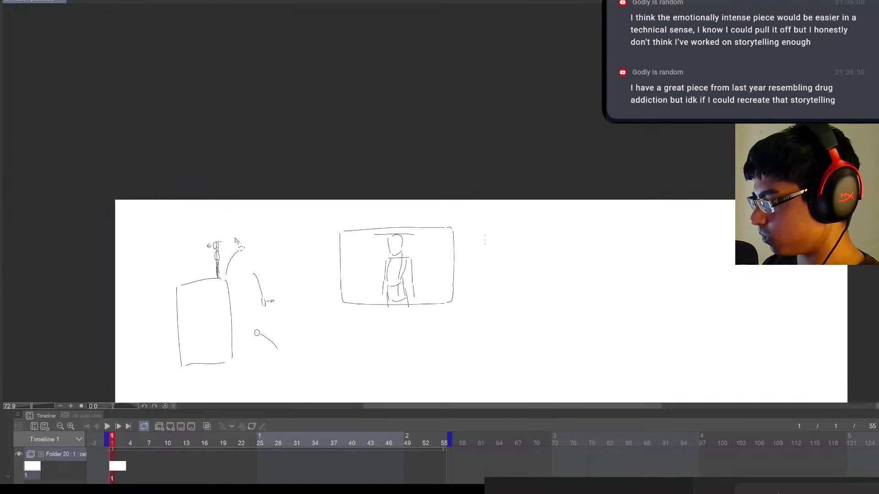
pyautogui.moveTo(481, 229)
pyautogui.mouseDown()
pyautogui.moveTo(482, 280)
pyautogui.moveTo(484, 229)
pyautogui.moveTo(590, 233)
pyautogui.moveTo(593, 291)
pyautogui.mouseUp()
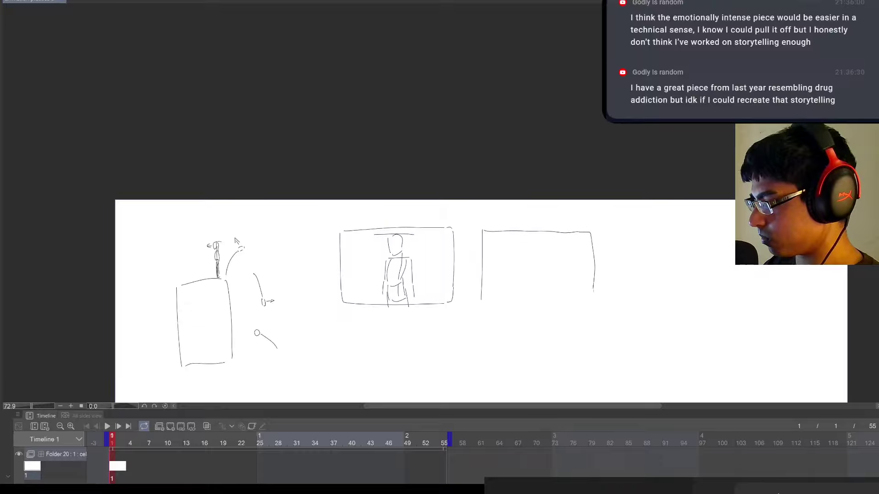
pyautogui.moveTo(484, 303); pyautogui.dragTo(568, 298)
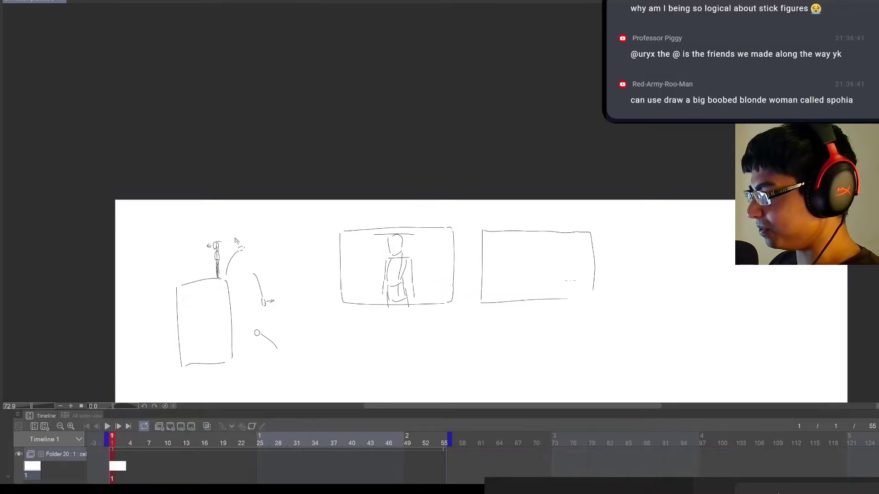
# Clean up the second storyboard frame's lower-right corner and complete its right and lower edges
pyautogui.press('e')
pyautogui.moveTo(573, 298)
pyautogui.mouseDown()
pyautogui.moveTo(489, 307)
pyautogui.moveTo(590, 292)
pyautogui.moveTo(593, 238)
pyautogui.moveTo(595, 299)
pyautogui.mouseUp()
pyautogui.press('p')
pyautogui.press('e')
pyautogui.press('p')
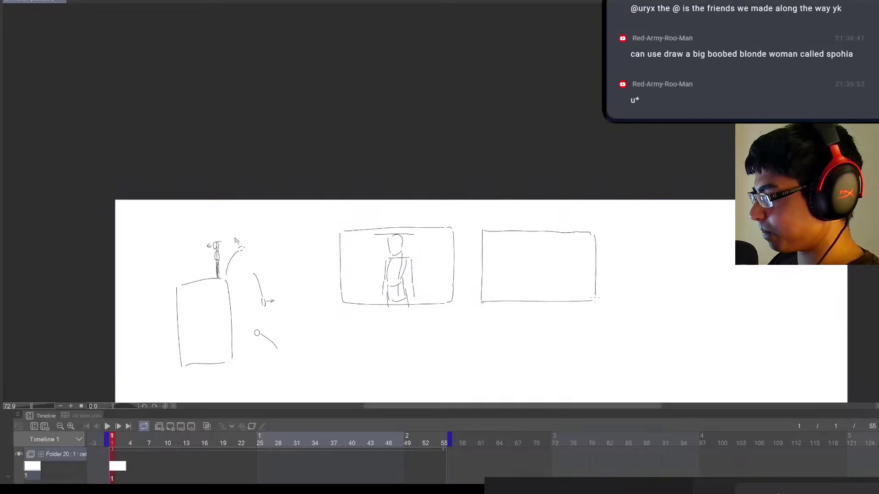
# Erase the front-facing figure inside the first storyboard frame
pyautogui.scroll(2, 514, 306)
pyautogui.moveTo(742, 301); pyautogui.dragTo(789, 325)
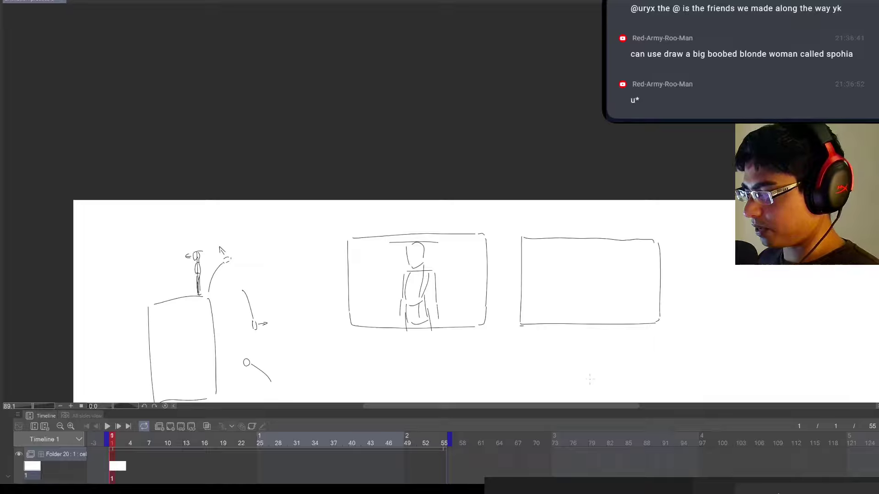
pyautogui.scroll(2, 528, 318)
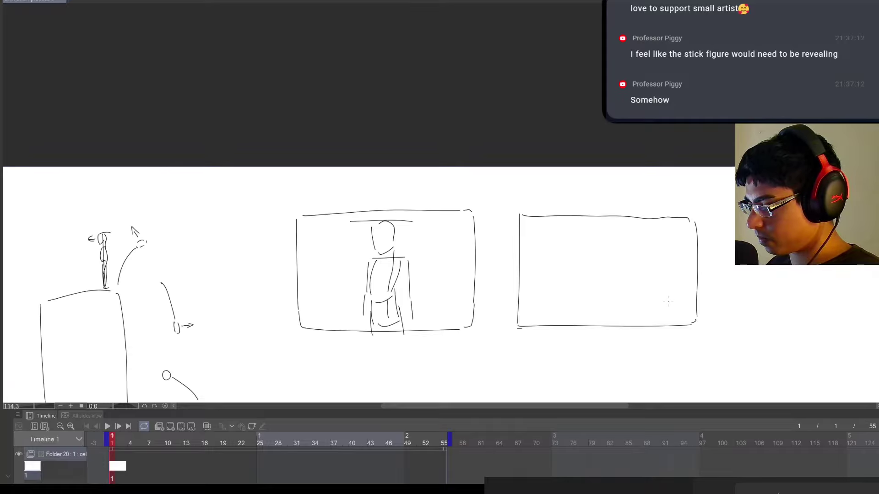
pyautogui.moveTo(623, 304); pyautogui.dragTo(741, 314)
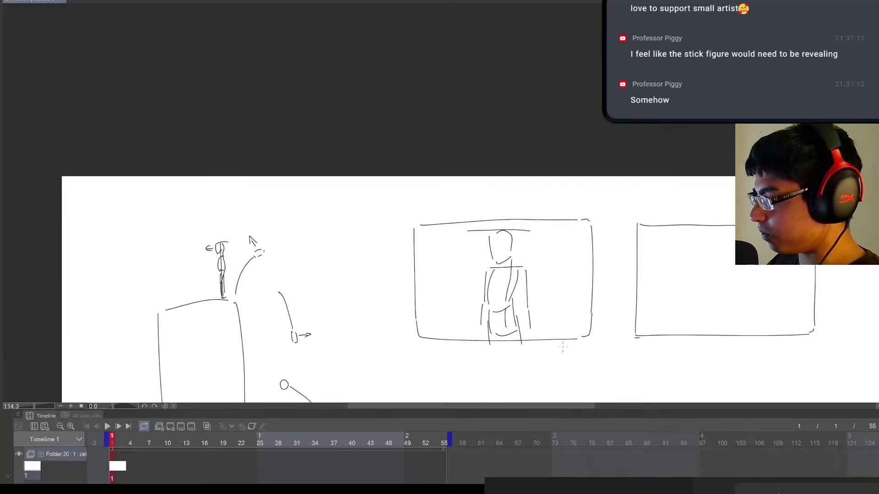
pyautogui.press('e')
pyautogui.moveTo(474, 334)
pyautogui.mouseDown()
pyautogui.moveTo(521, 325)
pyautogui.moveTo(483, 317)
pyautogui.moveTo(484, 279)
pyautogui.moveTo(514, 265)
pyautogui.moveTo(487, 245)
pyautogui.moveTo(521, 239)
pyautogui.moveTo(472, 240)
pyautogui.moveTo(506, 245)
pyautogui.moveTo(489, 297)
pyautogui.moveTo(468, 307)
pyautogui.moveTo(540, 309)
pyautogui.moveTo(480, 327)
pyautogui.moveTo(502, 319)
pyautogui.mouseUp()
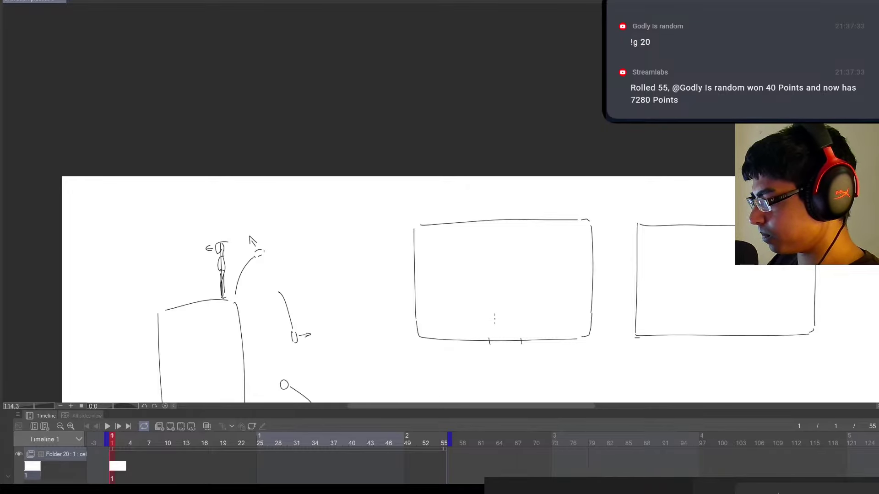
# Sketch two floor edges meeting at a corner in the first frame, with a fan of near-vertical perspective lines above them
pyautogui.moveTo(447, 334)
pyautogui.mouseDown()
pyautogui.moveTo(480, 326)
pyautogui.moveTo(582, 332)
pyautogui.mouseUp()
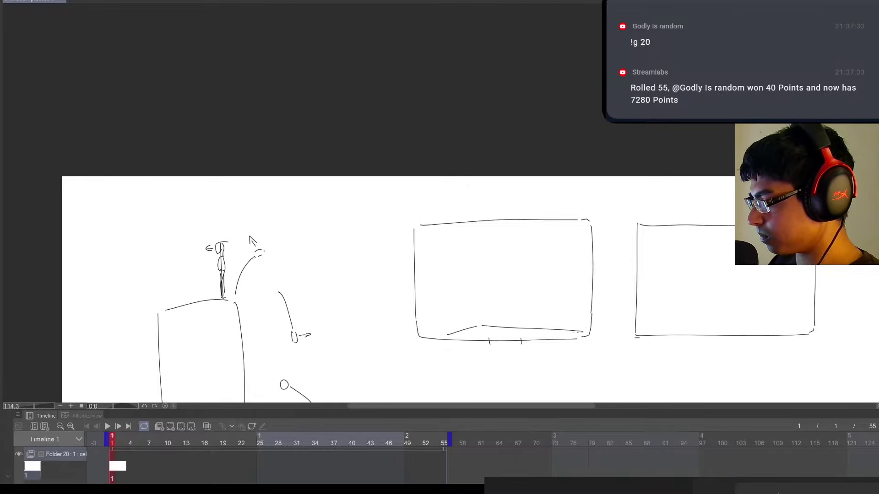
pyautogui.hotkey('ctrl', 'z')
pyautogui.moveTo(481, 326); pyautogui.dragTo(589, 337)
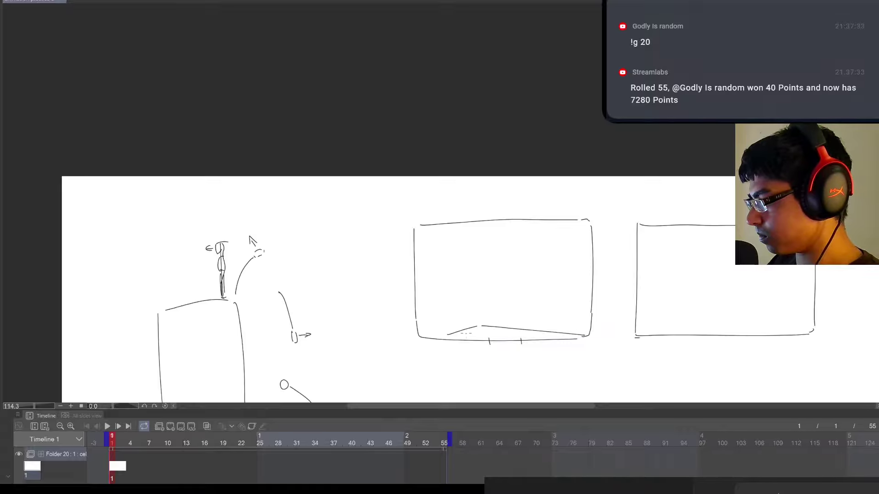
pyautogui.moveTo(483, 325); pyautogui.dragTo(438, 339)
pyautogui.moveTo(487, 226); pyautogui.dragTo(479, 342)
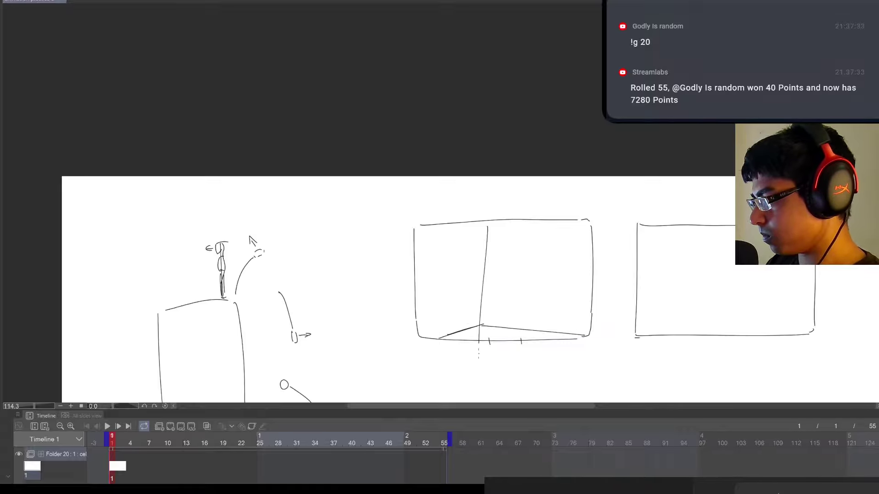
pyautogui.moveTo(465, 231)
pyautogui.mouseDown()
pyautogui.moveTo(436, 341)
pyautogui.moveTo(424, 324)
pyautogui.mouseUp()
pyautogui.moveTo(509, 231)
pyautogui.mouseDown()
pyautogui.moveTo(517, 302)
pyautogui.moveTo(542, 341)
pyautogui.mouseUp()
pyautogui.moveTo(553, 237); pyautogui.dragTo(571, 347)
# Add slanted perspective lines across both walls of the first frame, converging toward the vertical corner line
pyautogui.moveTo(425, 301); pyautogui.dragTo(503, 238)
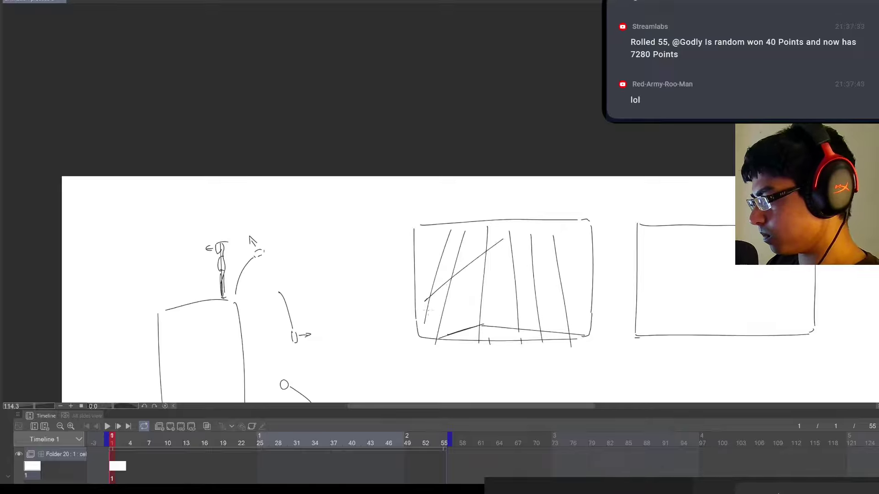
pyautogui.moveTo(431, 316)
pyautogui.mouseDown()
pyautogui.moveTo(513, 248)
pyautogui.moveTo(438, 315)
pyautogui.moveTo(526, 273)
pyautogui.mouseUp()
pyautogui.hotkey('ctrl', 'z')
pyautogui.moveTo(419, 276)
pyautogui.mouseDown()
pyautogui.moveTo(477, 216)
pyautogui.moveTo(568, 269)
pyautogui.mouseUp()
pyautogui.moveTo(487, 250); pyautogui.dragTo(566, 308)
pyautogui.moveTo(487, 296); pyautogui.dragTo(563, 332)
pyautogui.hotkey('ctrl', 'z')
pyautogui.hotkey('ctrl', 'z')
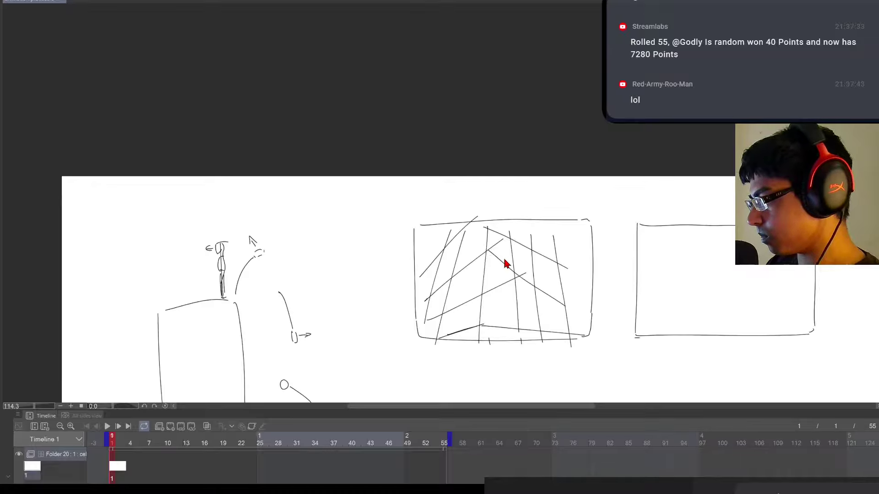
pyautogui.moveTo(487, 249); pyautogui.dragTo(571, 289)
pyautogui.moveTo(484, 287); pyautogui.dragTo(577, 316)
pyautogui.moveTo(488, 313); pyautogui.dragTo(549, 325)
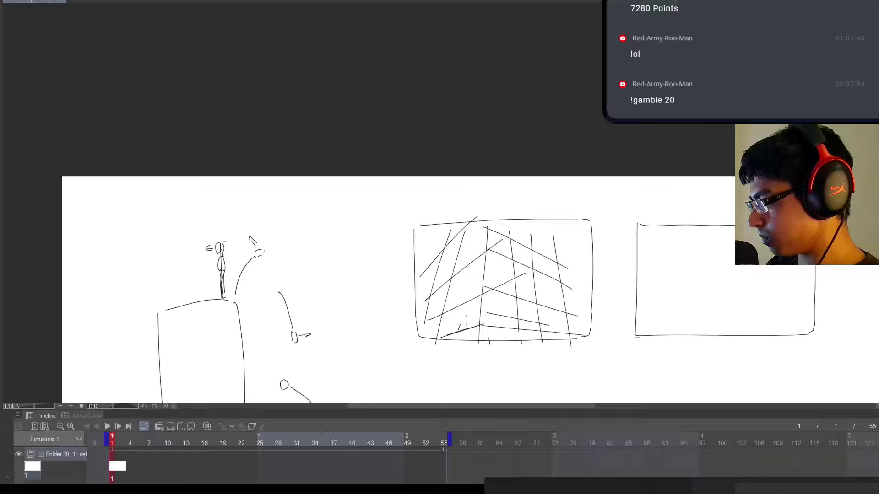
# Sketch two feet near the floor corner of the first frame, start one leg and erase part of the lines crossing it
pyautogui.moveTo(472, 320)
pyautogui.mouseDown()
pyautogui.moveTo(483, 312)
pyautogui.moveTo(469, 325)
pyautogui.mouseUp()
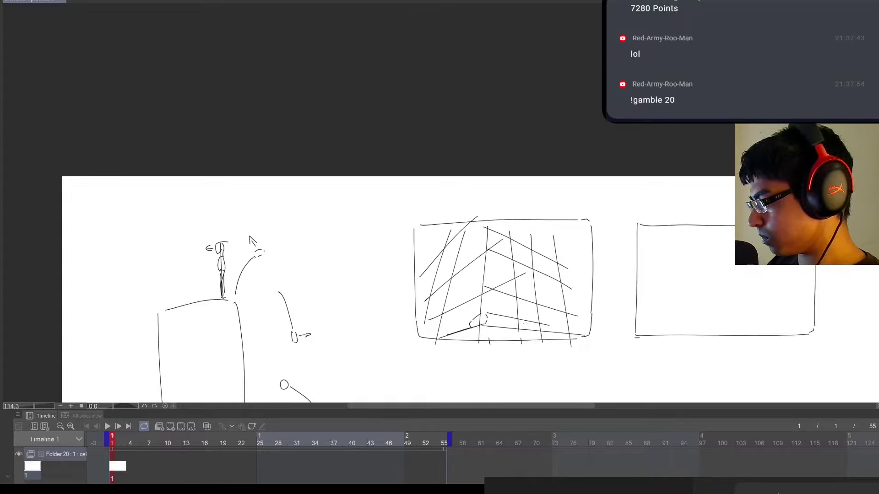
pyautogui.moveTo(524, 322); pyautogui.dragTo(521, 333)
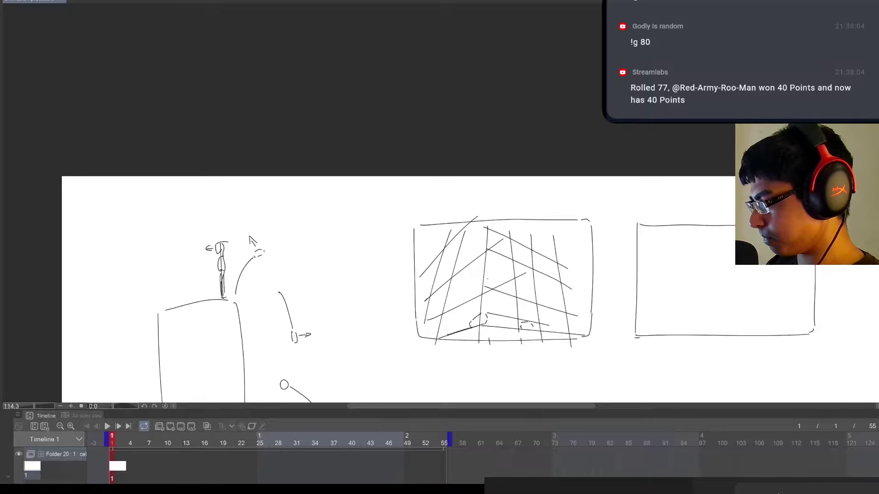
pyautogui.moveTo(474, 316); pyautogui.dragTo(485, 280)
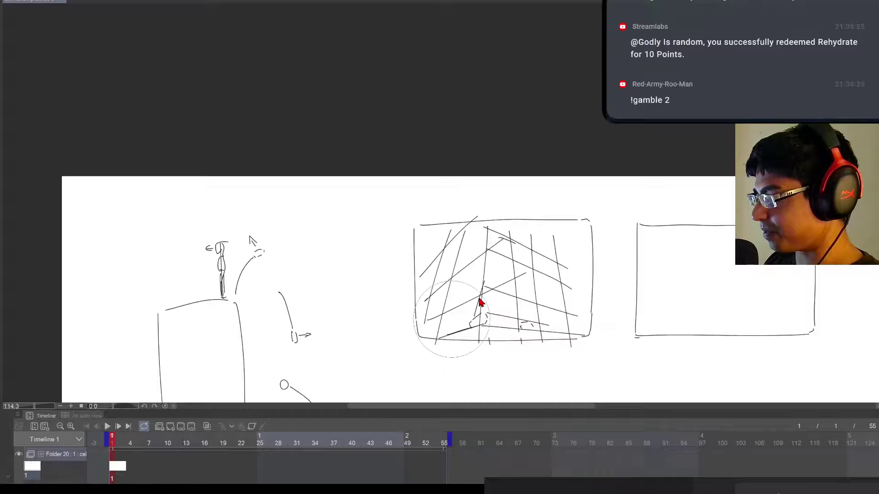
pyautogui.moveTo(477, 304)
pyautogui.mouseDown()
pyautogui.moveTo(483, 281)
pyautogui.moveTo(479, 294)
pyautogui.mouseUp()
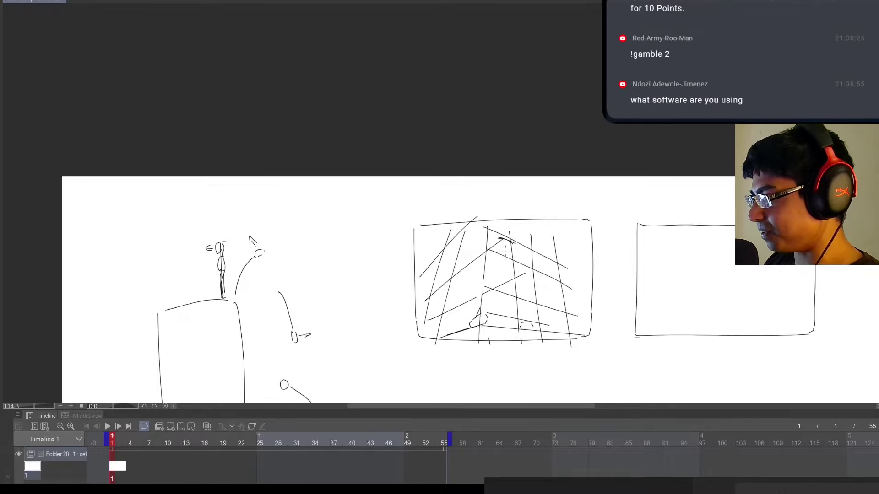
pyautogui.moveTo(506, 238)
pyautogui.mouseDown()
pyautogui.moveTo(501, 257)
pyautogui.moveTo(500, 300)
pyautogui.moveTo(491, 276)
pyautogui.moveTo(523, 294)
pyautogui.moveTo(510, 282)
pyautogui.moveTo(520, 327)
pyautogui.mouseUp()
pyautogui.hotkey('ctrl', 'z')
pyautogui.moveTo(492, 274); pyautogui.dragTo(478, 313)
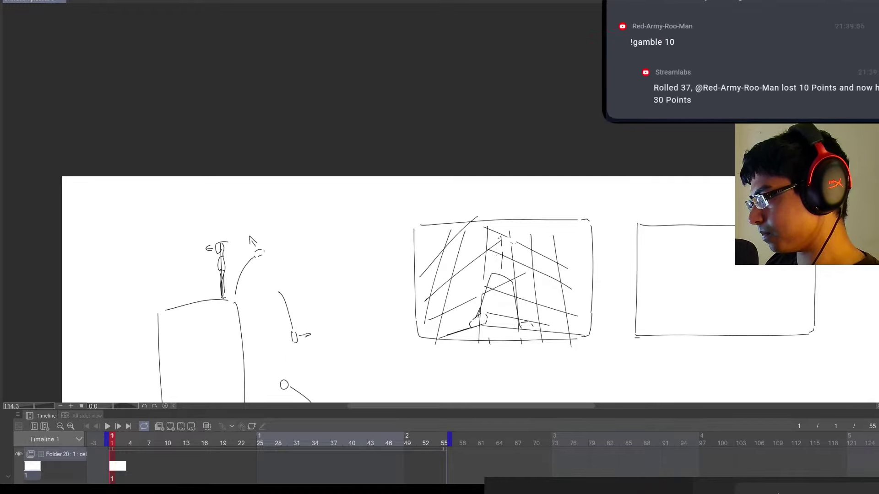
pyautogui.moveTo(505, 258)
pyautogui.mouseDown()
pyautogui.moveTo(500, 286)
pyautogui.moveTo(507, 283)
pyautogui.mouseUp()
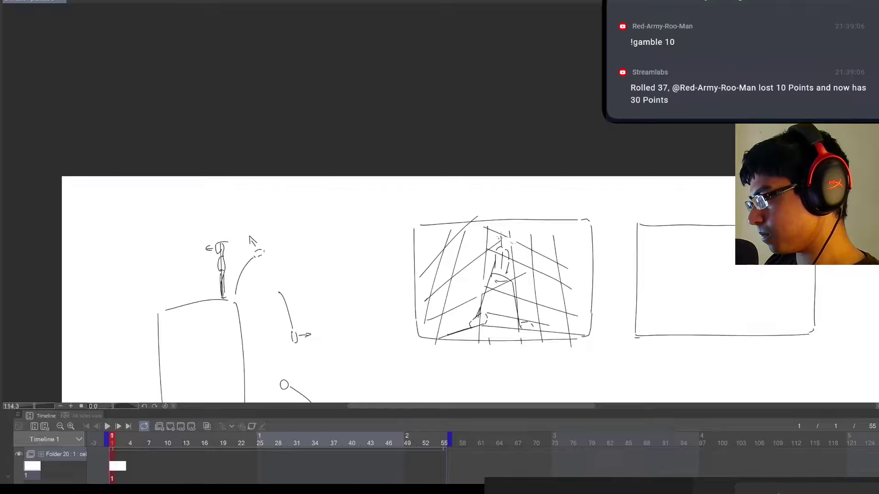
pyautogui.moveTo(501, 234); pyautogui.dragTo(506, 247)
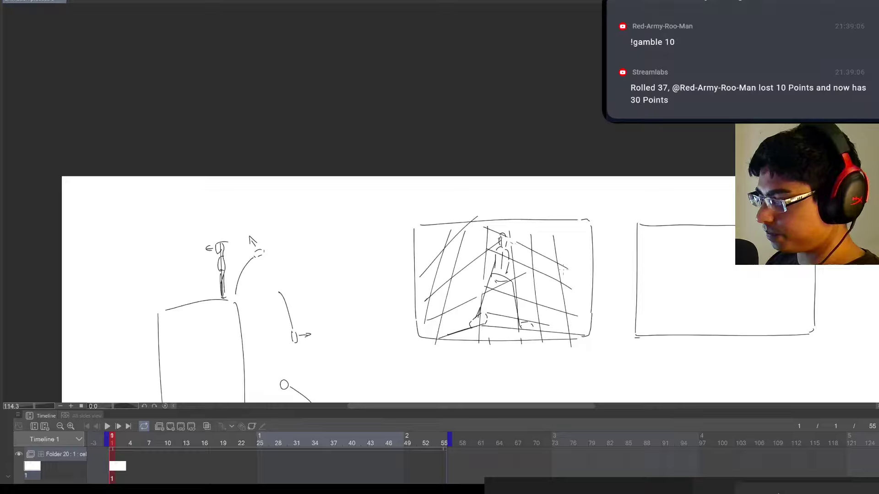
pyautogui.press('h')
pyautogui.press('h')
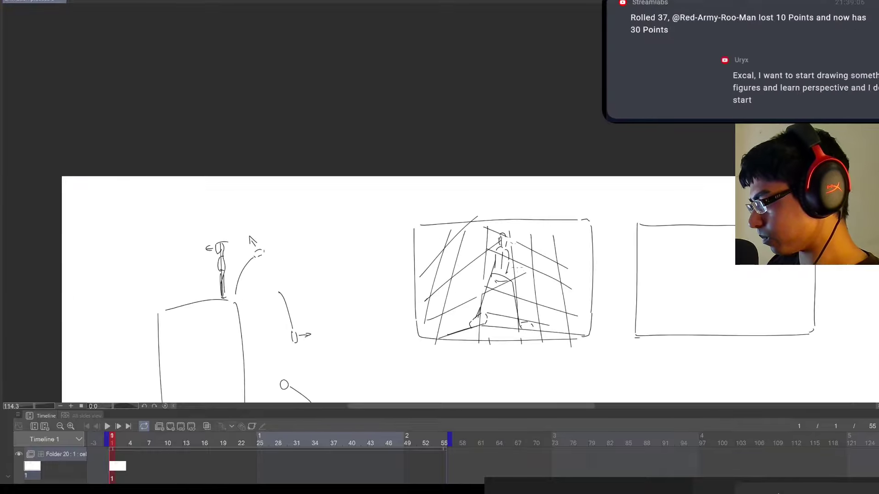
pyautogui.hotkey('ctrl', 'z')
pyautogui.hotkey('ctrl', 'z')
pyautogui.hotkey('ctrl', 'z')
pyautogui.hotkey('ctrl', 'z')
pyautogui.hotkey('ctrl', 'z')
pyautogui.hotkey('ctrl', 'z')
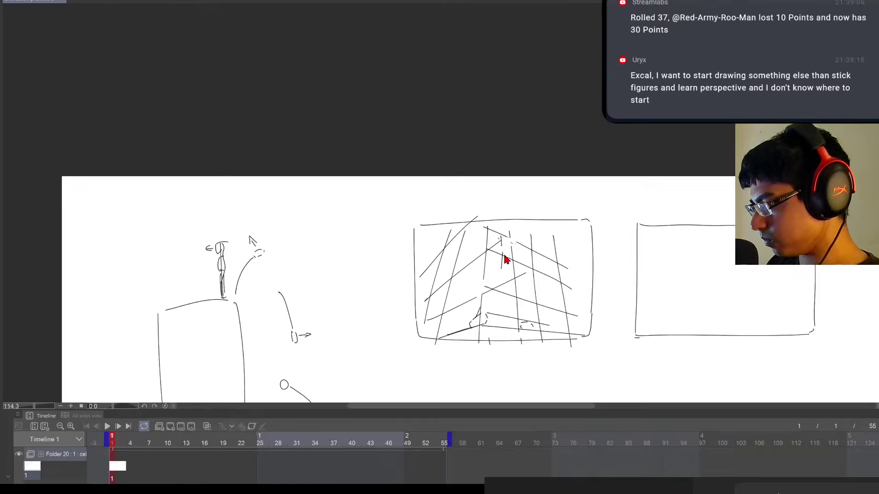
pyautogui.hotkey('ctrl', 'z')
pyautogui.hotkey('ctrl', 'z')
pyautogui.hotkey('ctrl', 'z')
# Sketch a tall figure above the feet in the first frame, with a straight torso, two spread legs and a small head near the top
pyautogui.moveTo(492, 232)
pyautogui.mouseDown()
pyautogui.moveTo(491, 285)
pyautogui.moveTo(500, 276)
pyautogui.moveTo(519, 326)
pyautogui.mouseUp()
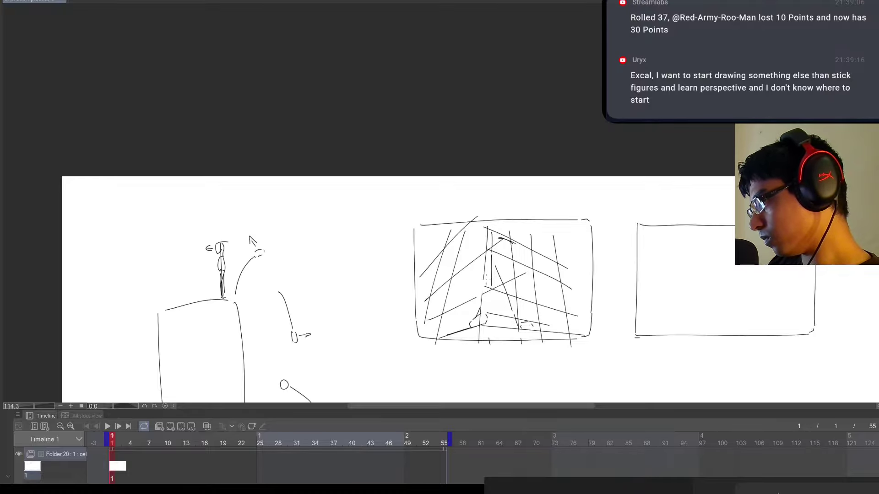
pyautogui.moveTo(490, 268); pyautogui.dragTo(476, 321)
pyautogui.moveTo(488, 231); pyautogui.dragTo(510, 245)
pyautogui.press('e')
# Sketch two floor edges meeting at a corner in the second frame, with a fan of six near-vertical perspective lines
pyautogui.moveTo(573, 366); pyautogui.dragTo(548, 325)
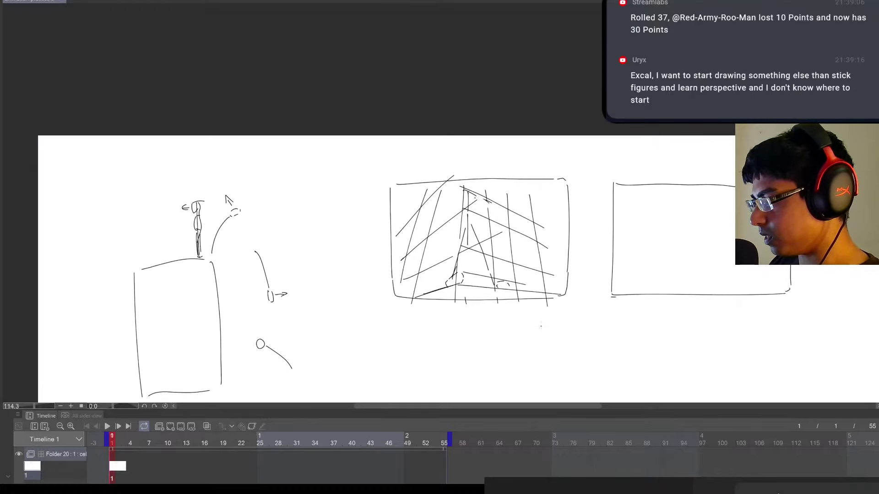
pyautogui.moveTo(686, 323); pyautogui.dragTo(626, 336)
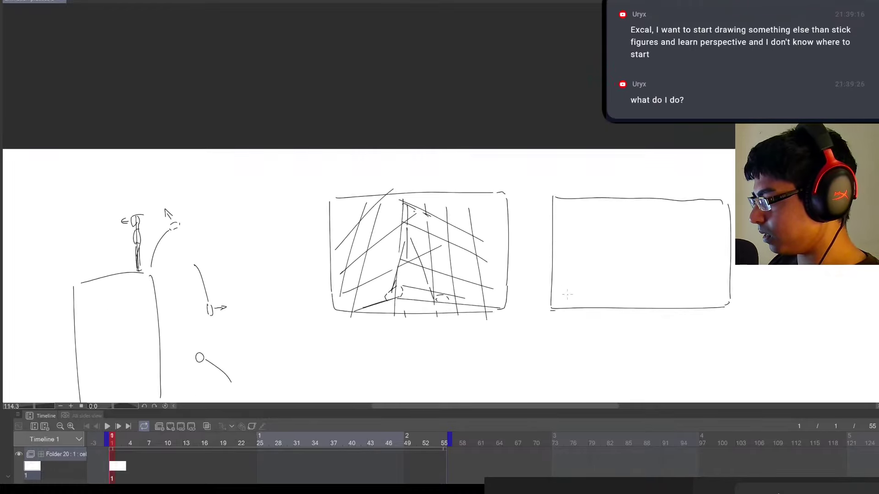
pyautogui.moveTo(560, 306)
pyautogui.mouseDown()
pyautogui.moveTo(600, 293)
pyautogui.moveTo(696, 297)
pyautogui.mouseUp()
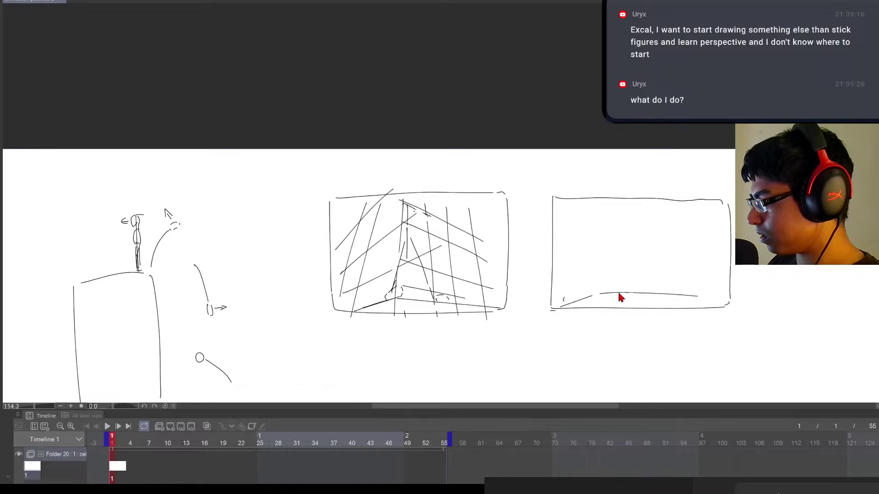
pyautogui.hotkey('ctrl', 'z')
pyautogui.moveTo(613, 292); pyautogui.dragTo(716, 302)
pyautogui.moveTo(630, 207)
pyautogui.mouseDown()
pyautogui.moveTo(624, 286)
pyautogui.moveTo(586, 303)
pyautogui.mouseUp()
pyautogui.moveTo(591, 211); pyautogui.dragTo(563, 303)
pyautogui.moveTo(653, 213); pyautogui.dragTo(657, 302)
pyautogui.moveTo(677, 213); pyautogui.dragTo(683, 295)
pyautogui.moveTo(697, 216); pyautogui.dragTo(705, 293)
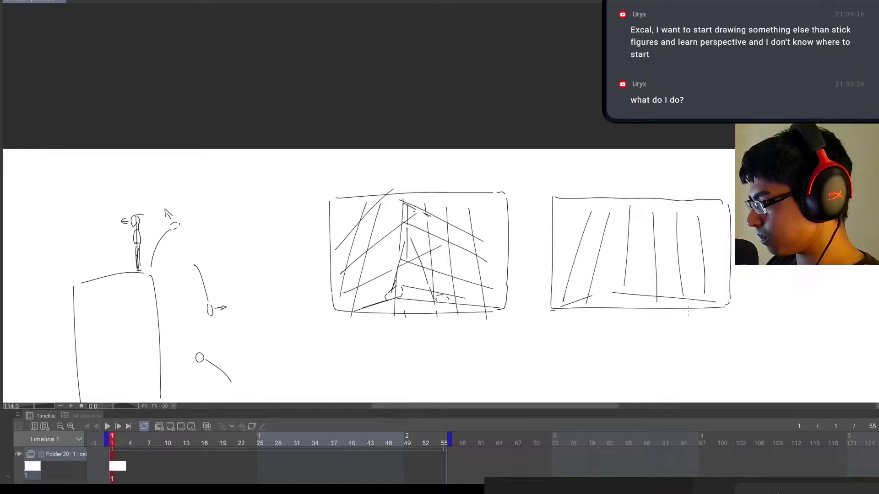
# Add three slanted perspective lines on each wall of the second frame
pyautogui.moveTo(569, 256); pyautogui.dragTo(648, 204)
pyautogui.moveTo(559, 280); pyautogui.dragTo(632, 248)
pyautogui.moveTo(571, 290); pyautogui.dragTo(625, 274)
pyautogui.moveTo(628, 219); pyautogui.dragTo(702, 245)
pyautogui.moveTo(640, 251); pyautogui.dragTo(704, 273)
pyautogui.moveTo(636, 278); pyautogui.dragTo(699, 295)
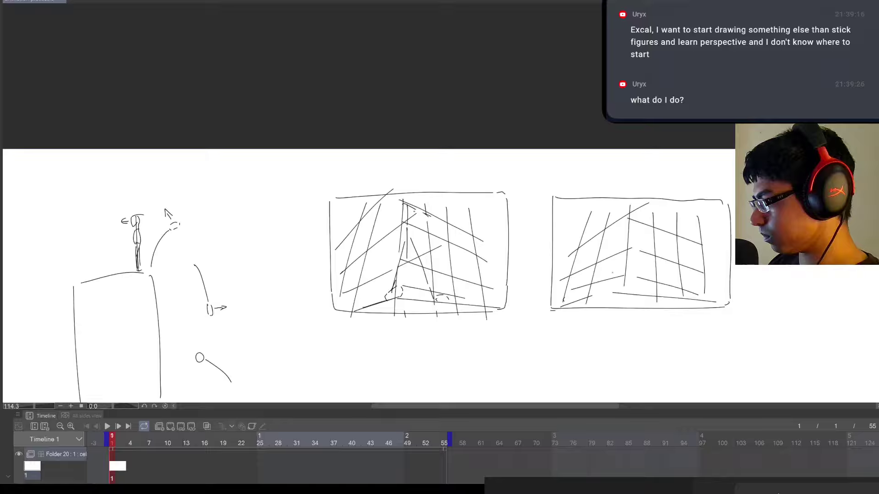
# Sketch a low, bent figure in the second frame, with two rounded feet, a curved upper stroke, a circle and a vertical support line
pyautogui.moveTo(591, 290)
pyautogui.mouseDown()
pyautogui.moveTo(606, 278)
pyautogui.moveTo(614, 287)
pyautogui.mouseUp()
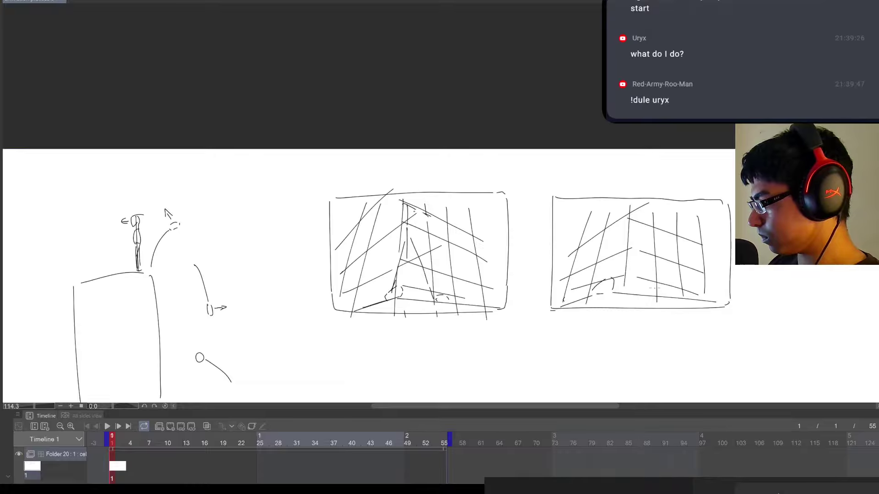
pyautogui.moveTo(654, 289); pyautogui.dragTo(670, 296)
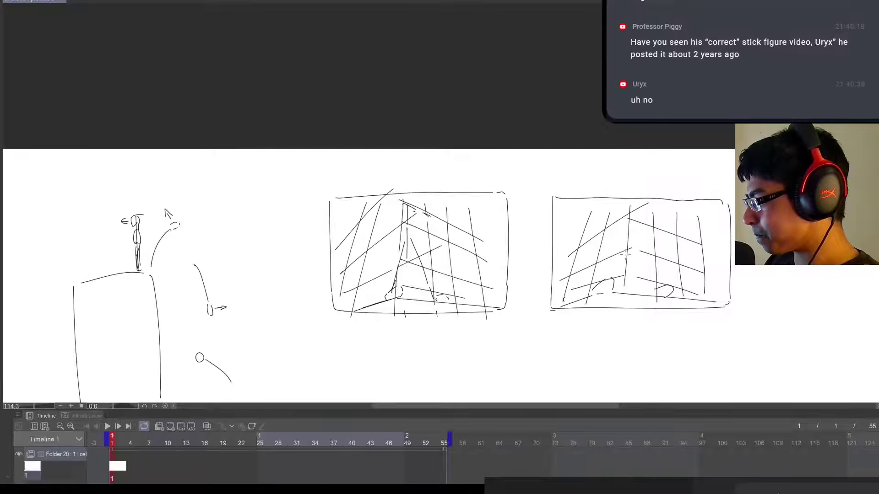
pyautogui.moveTo(605, 267)
pyautogui.mouseDown()
pyautogui.moveTo(633, 241)
pyautogui.moveTo(650, 243)
pyautogui.moveTo(639, 266)
pyautogui.moveTo(641, 254)
pyautogui.moveTo(648, 258)
pyautogui.mouseUp()
pyautogui.hotkey('ctrl', 'z')
pyautogui.hotkey('ctrl', 'z')
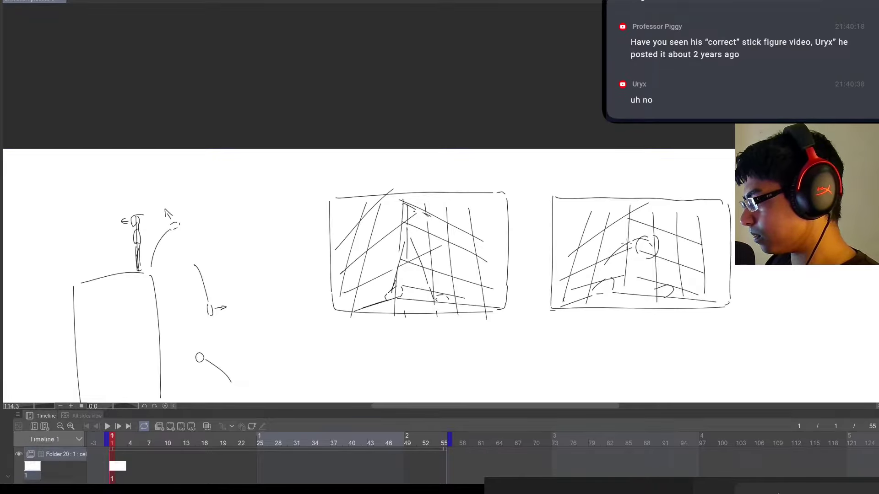
pyautogui.moveTo(627, 242)
pyautogui.mouseDown()
pyautogui.moveTo(626, 284)
pyautogui.moveTo(635, 291)
pyautogui.mouseUp()
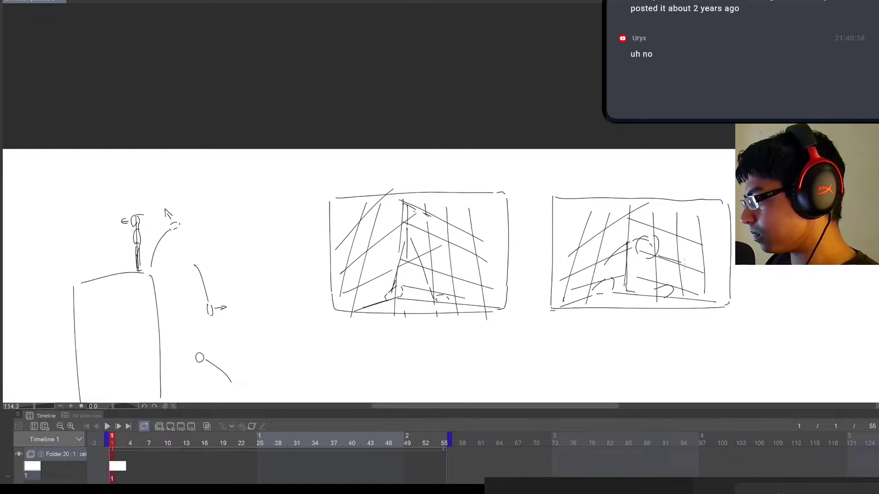
# Sketch a third rectangular storyboard frame to the right of the second one
pyautogui.moveTo(657, 256)
pyautogui.mouseDown()
pyautogui.moveTo(691, 268)
pyautogui.moveTo(669, 337)
pyautogui.mouseUp()
pyautogui.moveTo(761, 308); pyautogui.dragTo(649, 296)
pyautogui.moveTo(629, 233)
pyautogui.mouseDown()
pyautogui.moveTo(628, 295)
pyautogui.moveTo(704, 234)
pyautogui.mouseUp()
pyautogui.moveTo(630, 294); pyautogui.dragTo(722, 296)
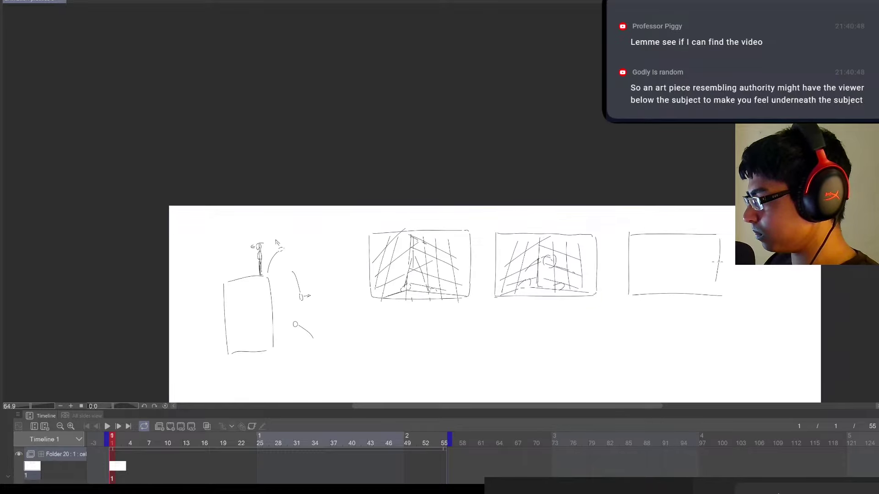
pyautogui.moveTo(723, 235); pyautogui.dragTo(723, 296)
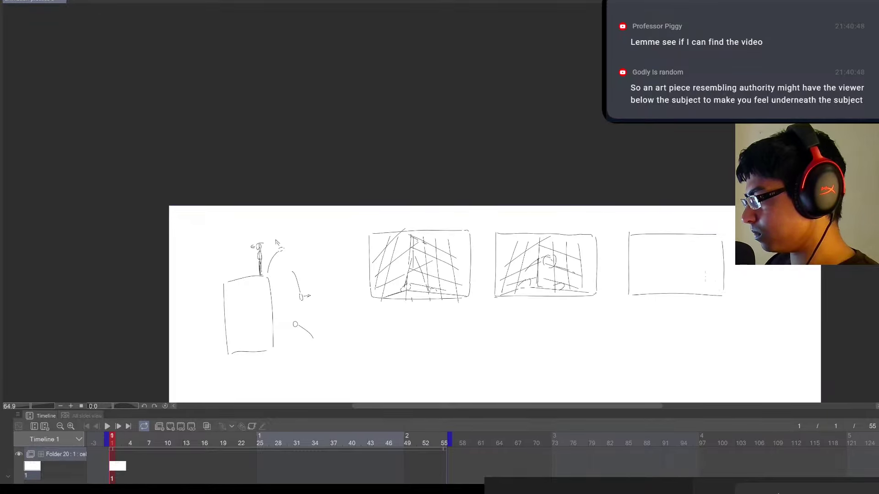
# Fill the third frame with floor edges, near-vertical lines and slanted perspective lines meeting at a corner
pyautogui.moveTo(636, 292)
pyautogui.mouseDown()
pyautogui.moveTo(669, 281)
pyautogui.moveTo(716, 290)
pyautogui.mouseUp()
pyautogui.moveTo(661, 239)
pyautogui.mouseDown()
pyautogui.moveTo(660, 297)
pyautogui.moveTo(689, 293)
pyautogui.mouseUp()
pyautogui.moveTo(703, 240); pyautogui.dragTo(710, 297)
pyautogui.moveTo(649, 239); pyautogui.dragTo(633, 303)
pyautogui.moveTo(665, 249); pyautogui.dragTo(636, 275)
pyautogui.moveTo(663, 229)
pyautogui.mouseDown()
pyautogui.moveTo(635, 258)
pyautogui.moveTo(714, 267)
pyautogui.moveTo(709, 285)
pyautogui.mouseUp()
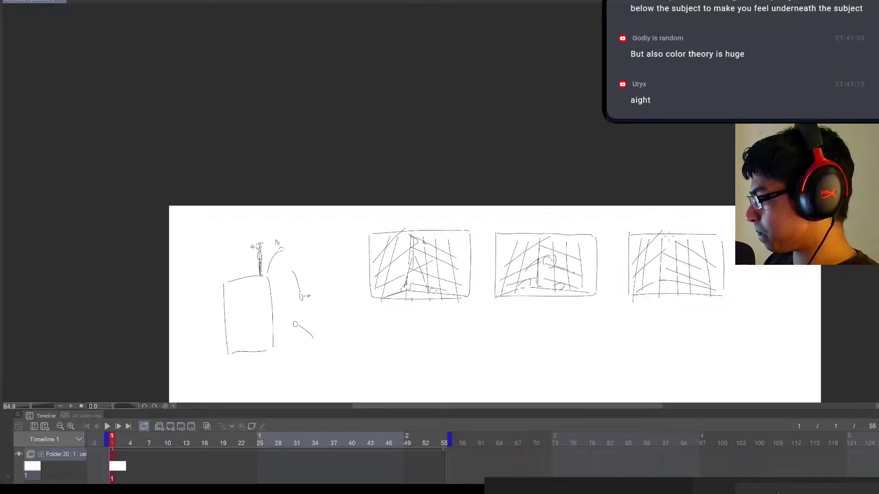
# Sketch rough upright figure strokes in the third frame, undoing the misplaced ones
pyautogui.moveTo(667, 237)
pyautogui.mouseDown()
pyautogui.moveTo(657, 260)
pyautogui.moveTo(695, 269)
pyautogui.moveTo(657, 277)
pyautogui.moveTo(686, 281)
pyautogui.mouseUp()
pyautogui.hotkey('ctrl', 'z')
pyautogui.hotkey('ctrl', 'z')
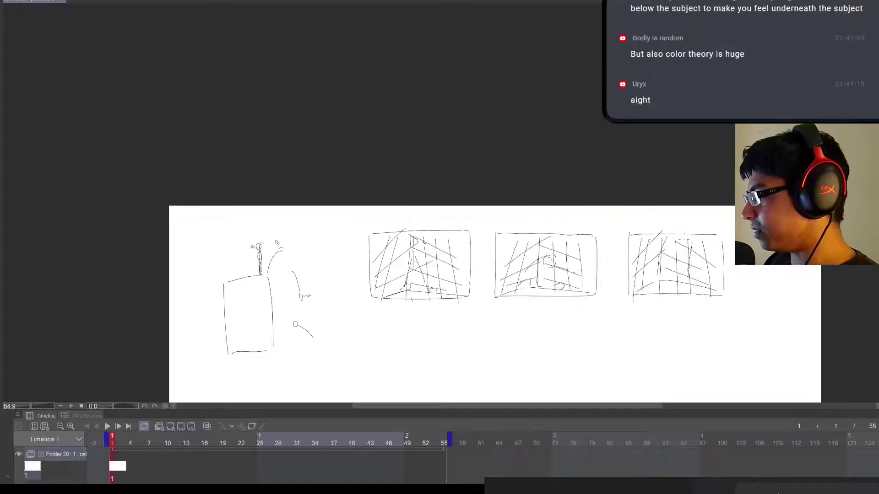
# Sketch a fourth rectangular storyboard frame below the first one, erasing and redrawing its lower corner
pyautogui.scroll(-4, 659, 322)
pyautogui.moveTo(645, 352); pyautogui.dragTo(668, 294)
pyautogui.scroll(4, 565, 260)
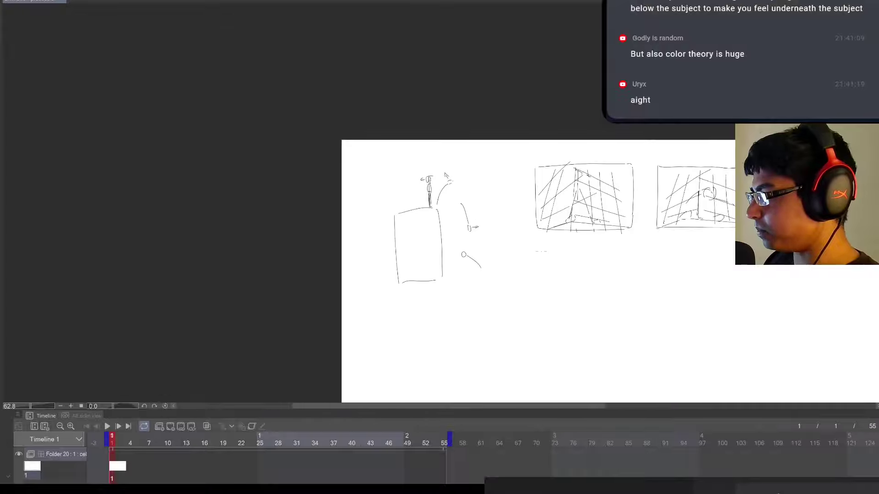
pyautogui.moveTo(540, 247)
pyautogui.mouseDown()
pyautogui.moveTo(540, 291)
pyautogui.moveTo(629, 250)
pyautogui.moveTo(633, 302)
pyautogui.mouseUp()
pyautogui.moveTo(548, 308); pyautogui.dragTo(633, 306)
pyautogui.press('e')
pyautogui.click(547, 309)
pyautogui.press('p')
pyautogui.moveTo(540, 286)
pyautogui.mouseDown()
pyautogui.moveTo(542, 303)
pyautogui.moveTo(561, 307)
pyautogui.mouseUp()
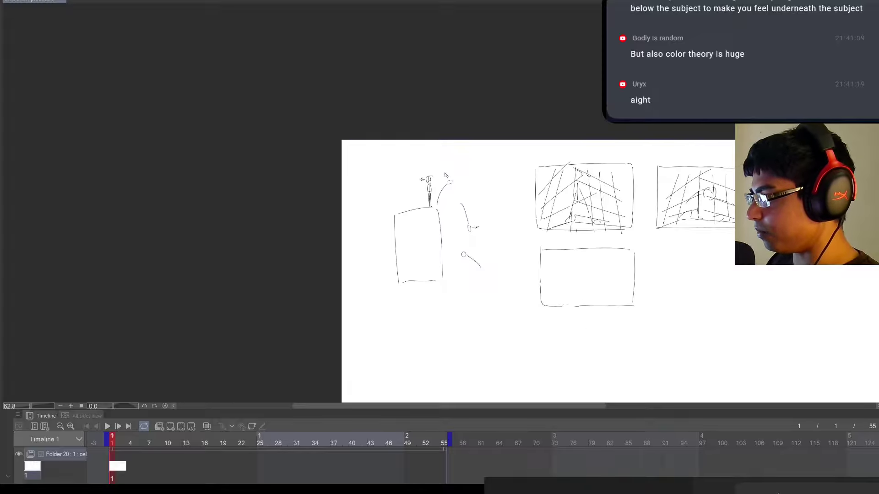
# Sketch a horizontal ground line across the lower part of the fourth frame, undoing the misplaced stroke
pyautogui.moveTo(580, 314); pyautogui.dragTo(570, 350)
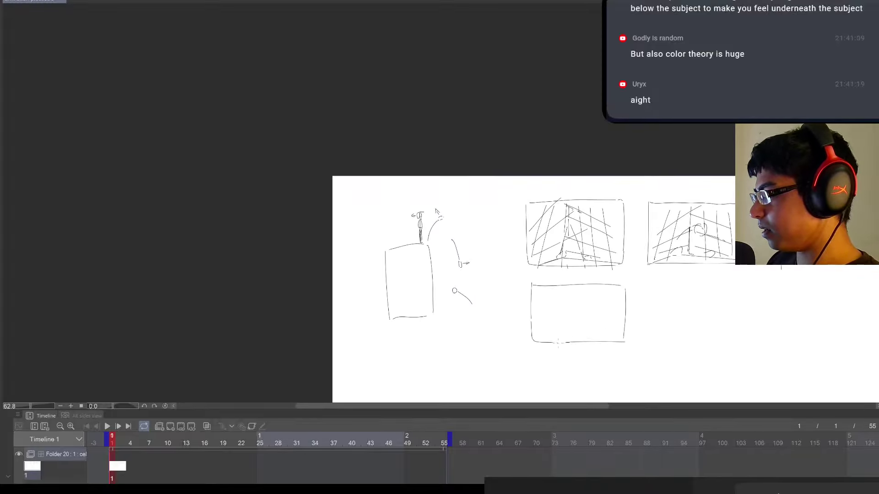
pyautogui.scroll(2, 592, 343)
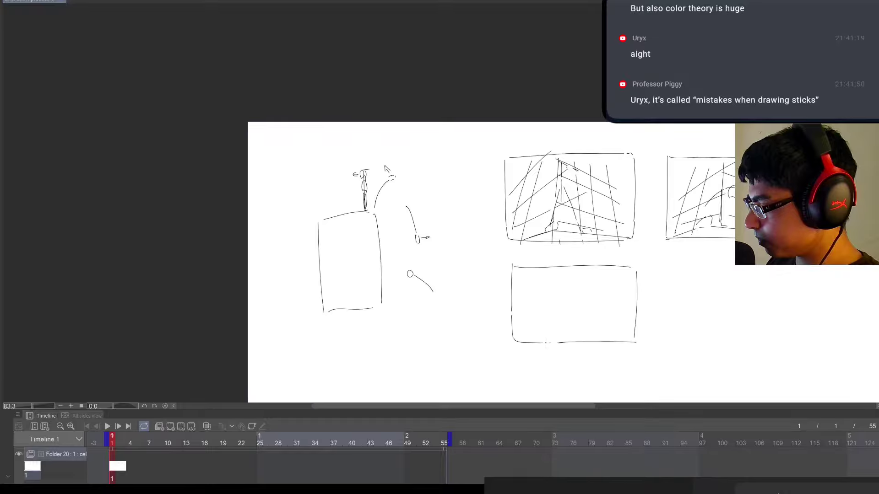
pyautogui.scroll(1, 624, 336)
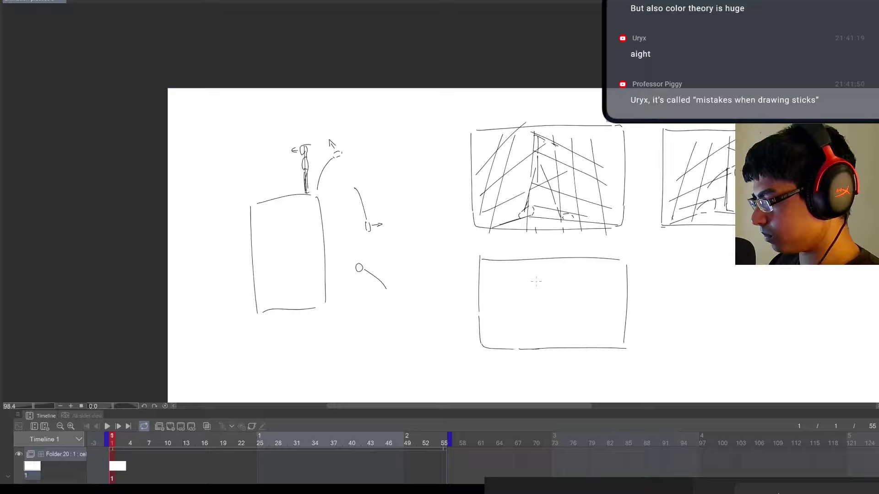
pyautogui.moveTo(539, 271); pyautogui.dragTo(537, 323)
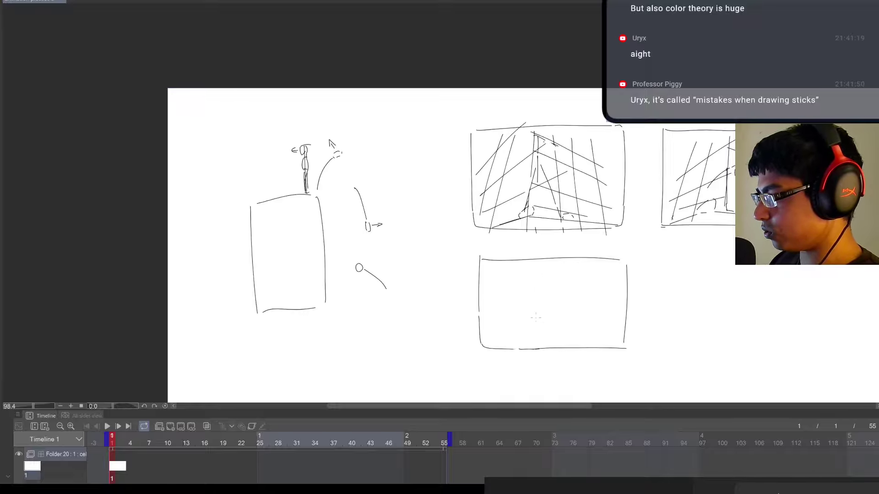
pyautogui.moveTo(495, 316); pyautogui.dragTo(625, 318)
pyautogui.hotkey('ctrl', 'z')
pyautogui.moveTo(502, 325); pyautogui.dragTo(623, 327)
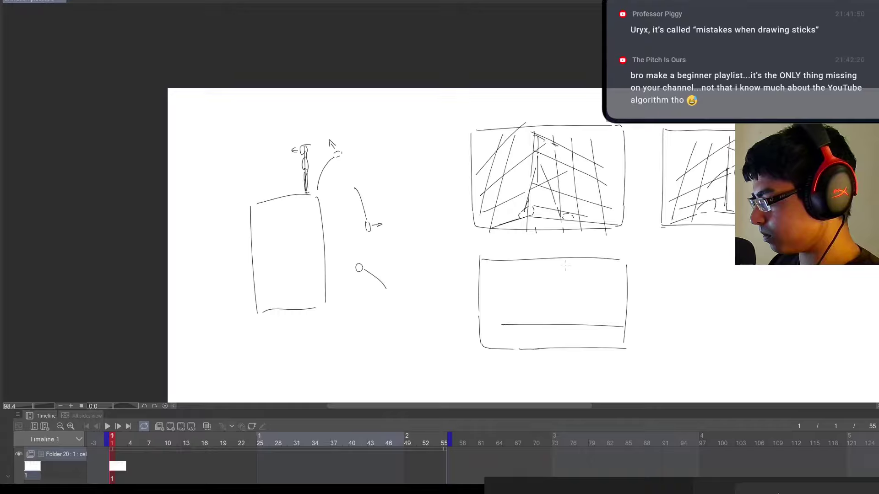
pyautogui.moveTo(565, 265); pyautogui.dragTo(565, 318)
pyautogui.moveTo(573, 267); pyautogui.dragTo(571, 297)
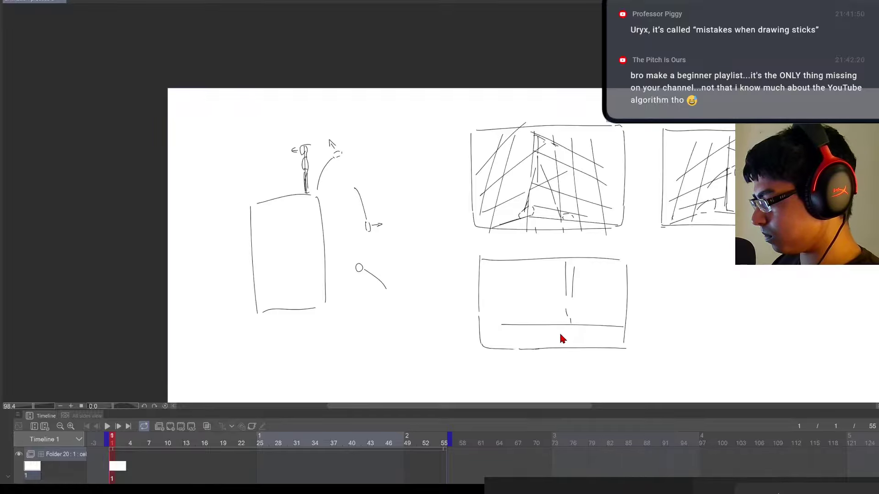
pyautogui.hotkey('ctrl', 'z')
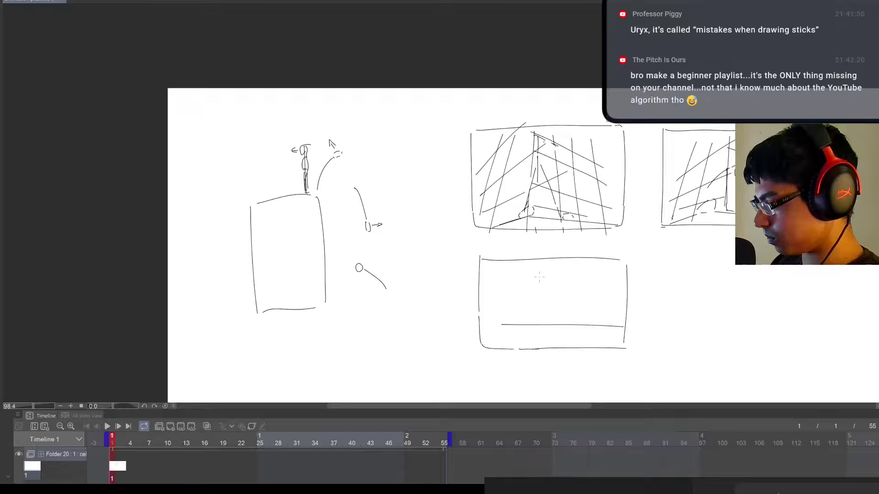
pyautogui.moveTo(539, 276); pyautogui.dragTo(539, 326)
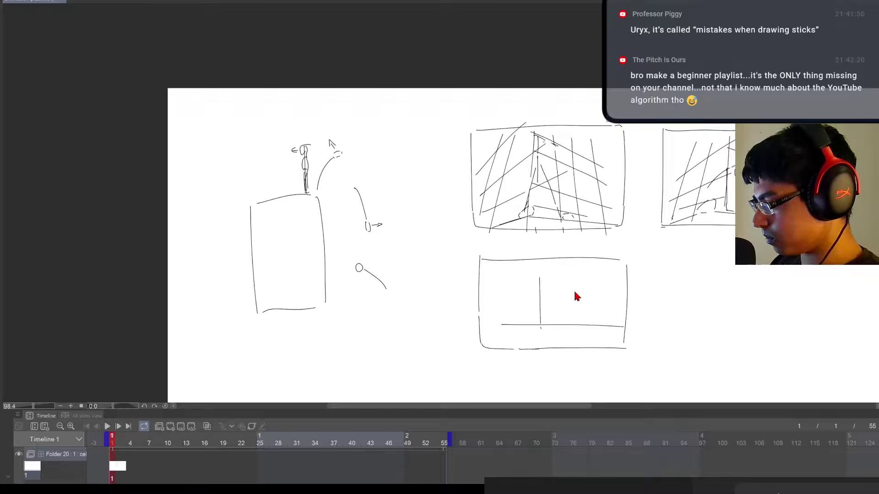
pyautogui.hotkey('ctrl', 'z')
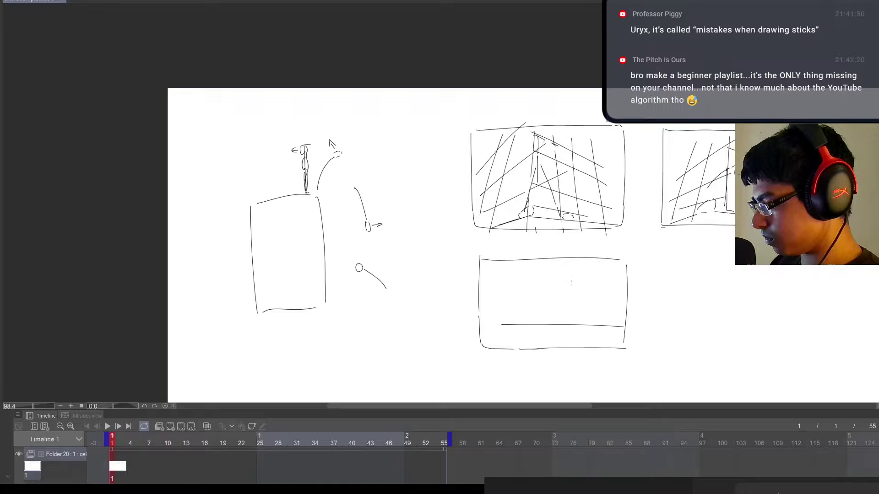
# Sketch two close vertical leg strokes standing on the fourth frame's ground line and a downward arrow beside them
pyautogui.moveTo(571, 267); pyautogui.dragTo(570, 323)
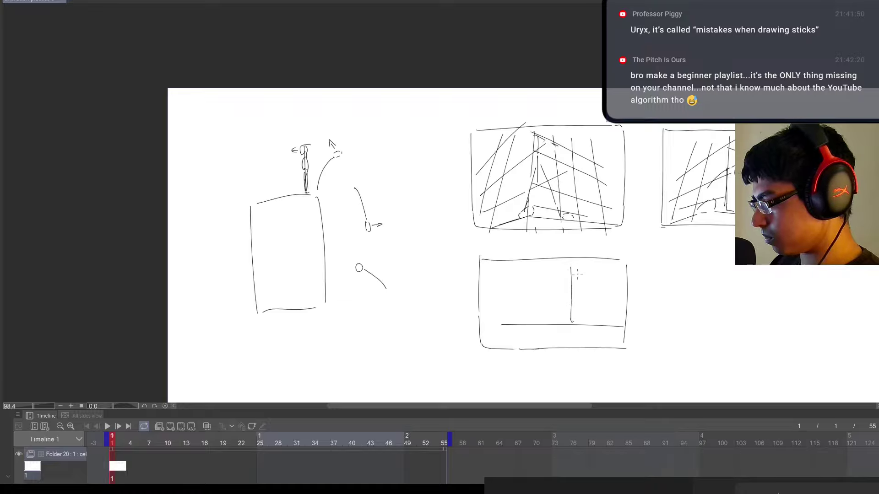
pyautogui.moveTo(577, 274); pyautogui.dragTo(573, 323)
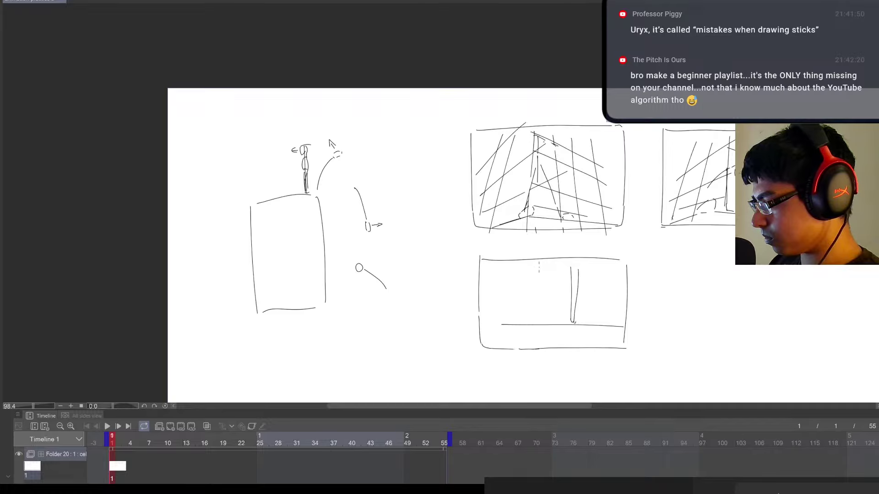
pyautogui.moveTo(542, 250)
pyautogui.mouseDown()
pyautogui.moveTo(549, 287)
pyautogui.moveTo(549, 270)
pyautogui.mouseUp()
# Sketch a fifth storyboard frame below the second one with a horizontal ground line, erasing and redrawing its lower edge
pyautogui.moveTo(693, 334); pyautogui.dragTo(536, 323)
pyautogui.moveTo(504, 250)
pyautogui.mouseDown()
pyautogui.moveTo(505, 335)
pyautogui.moveTo(647, 249)
pyautogui.moveTo(652, 327)
pyautogui.mouseUp()
pyautogui.moveTo(519, 346); pyautogui.dragTo(649, 343)
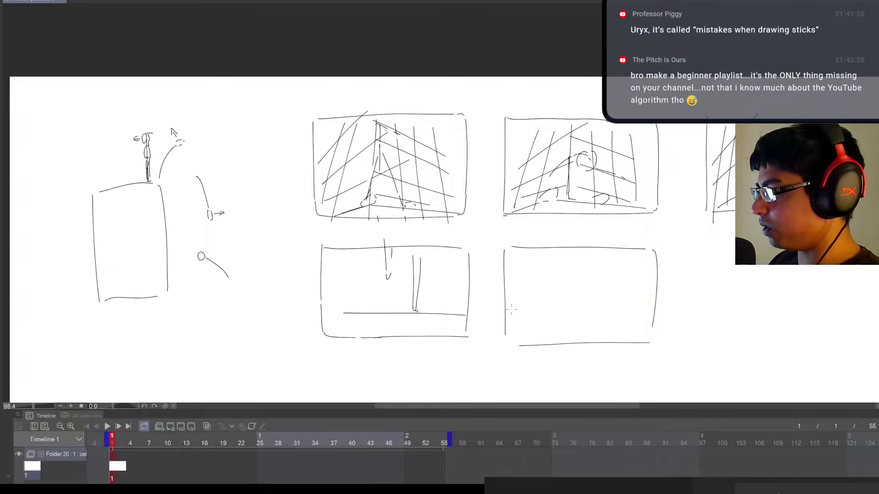
pyautogui.moveTo(508, 317); pyautogui.dragTo(650, 315)
pyautogui.press('e')
pyautogui.moveTo(522, 344); pyautogui.dragTo(671, 342)
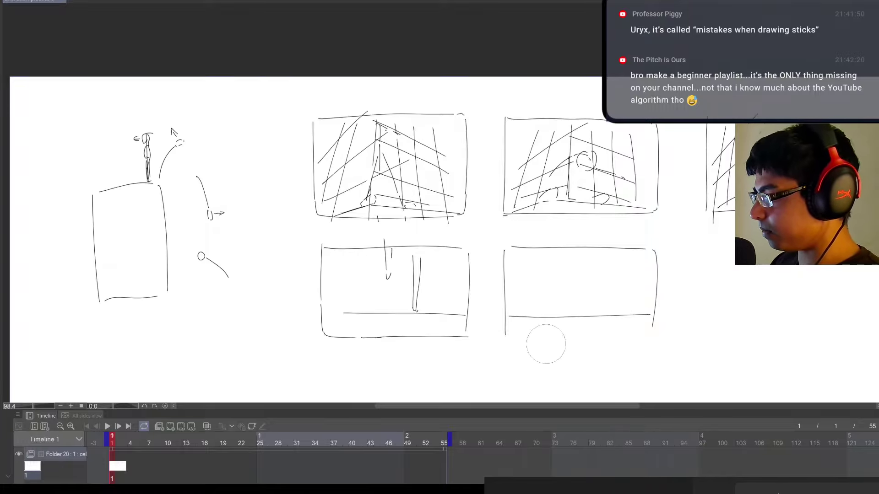
pyautogui.press('p')
pyautogui.moveTo(507, 339)
pyautogui.mouseDown()
pyautogui.moveTo(648, 339)
pyautogui.moveTo(652, 250)
pyautogui.mouseUp()
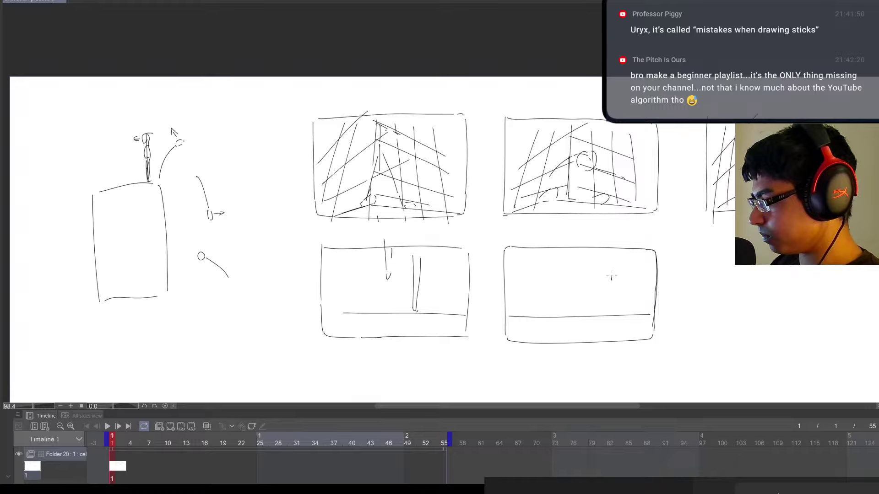
# Sketch a low, leaning figure in the fifth frame with a round head, slanted body strokes and limbs reaching the ground
pyautogui.moveTo(611, 281); pyautogui.dragTo(614, 321)
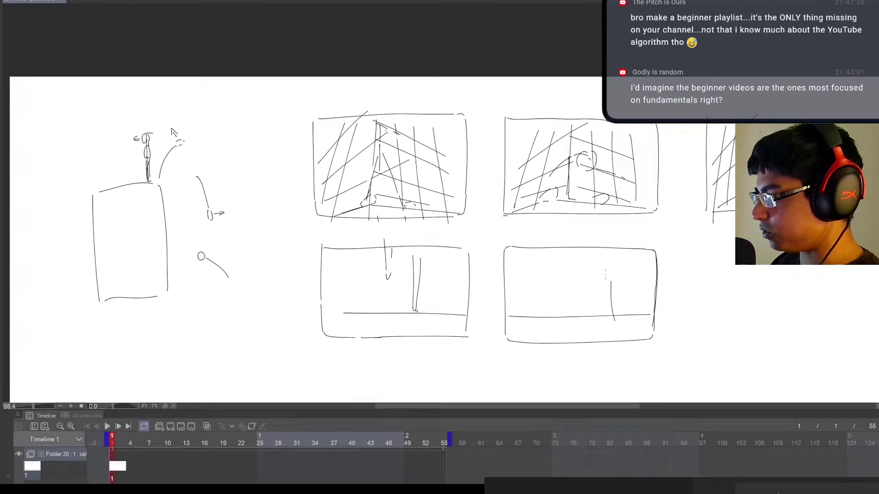
pyautogui.moveTo(615, 271)
pyautogui.mouseDown()
pyautogui.moveTo(529, 311)
pyautogui.moveTo(559, 316)
pyautogui.moveTo(537, 319)
pyautogui.moveTo(562, 312)
pyautogui.mouseUp()
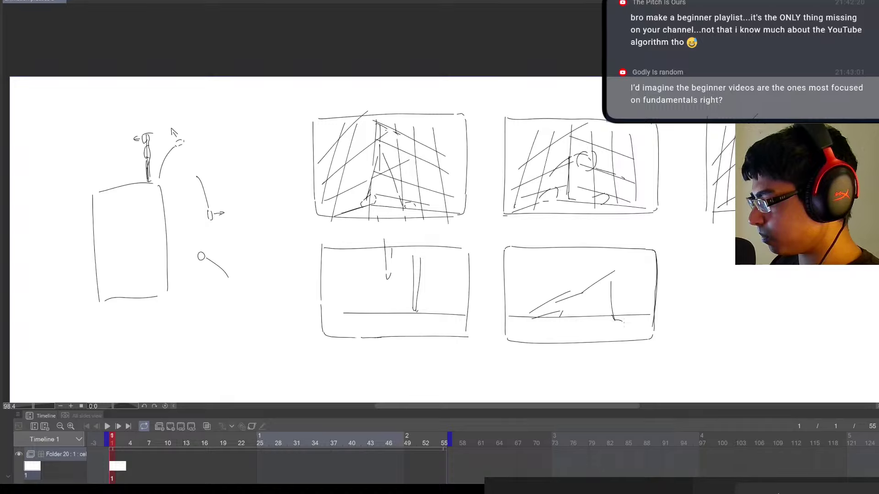
pyautogui.moveTo(578, 252)
pyautogui.mouseDown()
pyautogui.moveTo(575, 275)
pyautogui.moveTo(588, 268)
pyautogui.moveTo(575, 259)
pyautogui.moveTo(563, 267)
pyautogui.moveTo(531, 294)
pyautogui.moveTo(535, 325)
pyautogui.mouseUp()
pyautogui.moveTo(591, 266); pyautogui.dragTo(606, 258)
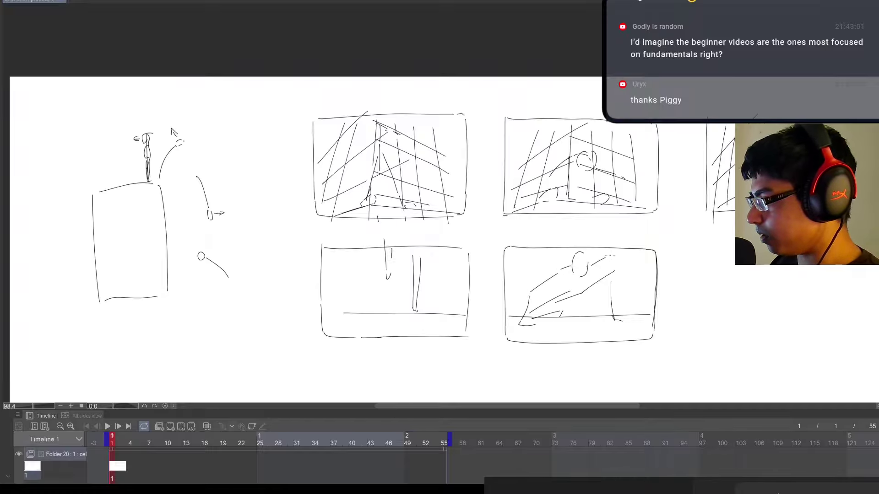
pyautogui.scroll(-3, 662, 359)
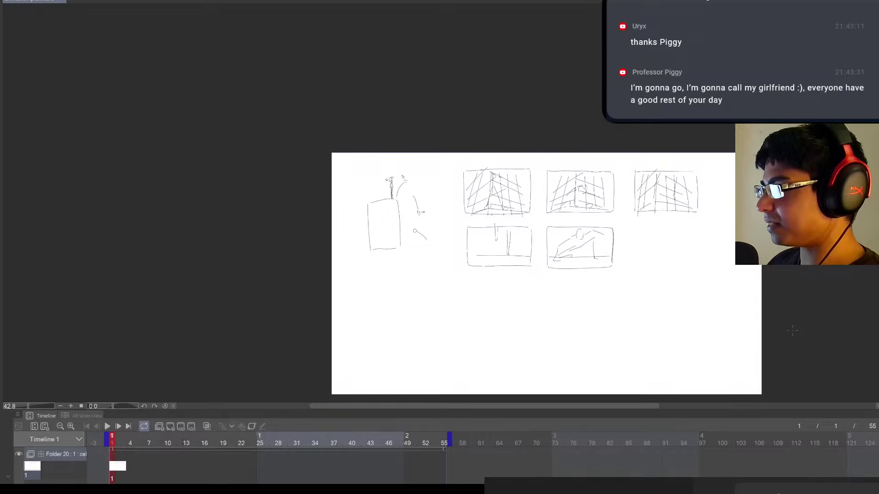
pyautogui.moveTo(488, 125)
pyautogui.mouseDown()
pyautogui.moveTo(447, 245)
pyautogui.moveTo(700, 295)
pyautogui.moveTo(662, 133)
pyautogui.mouseUp()
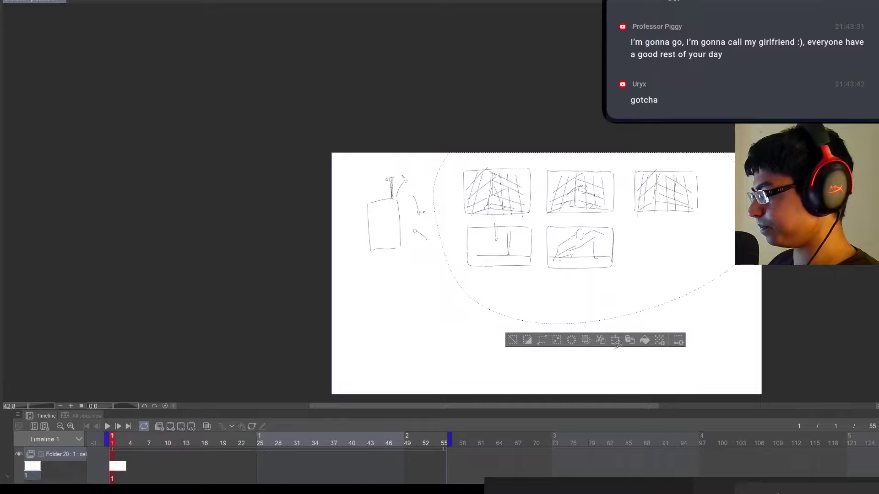
pyautogui.click(512, 340)
# Set the planning sketch up as a faded reference outside the animation folder and create a new blank cel on frame 1
pyautogui.press('Delete')
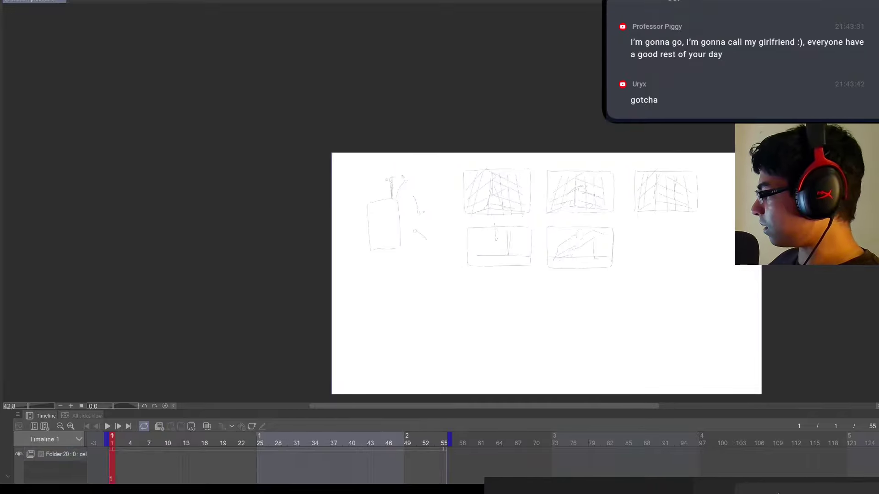
pyautogui.moveTo(657, 373); pyautogui.dragTo(663, 367)
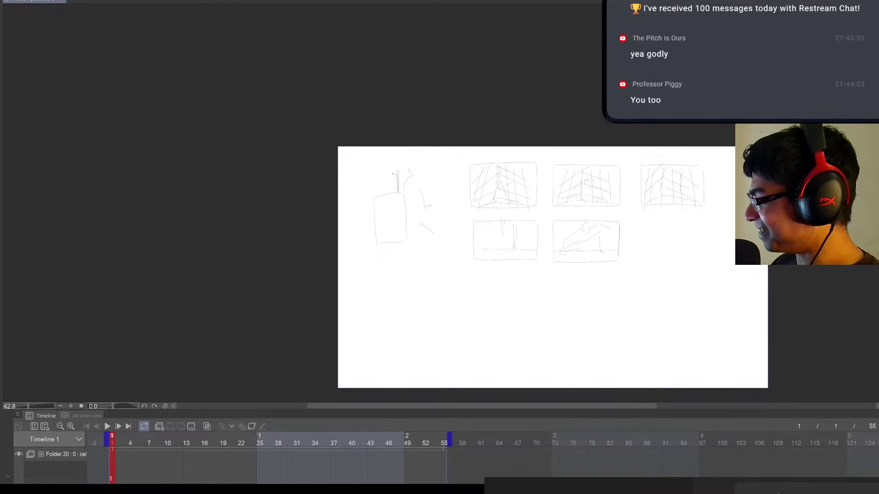
pyautogui.hotkey('ctrl', 'shift', 'n')
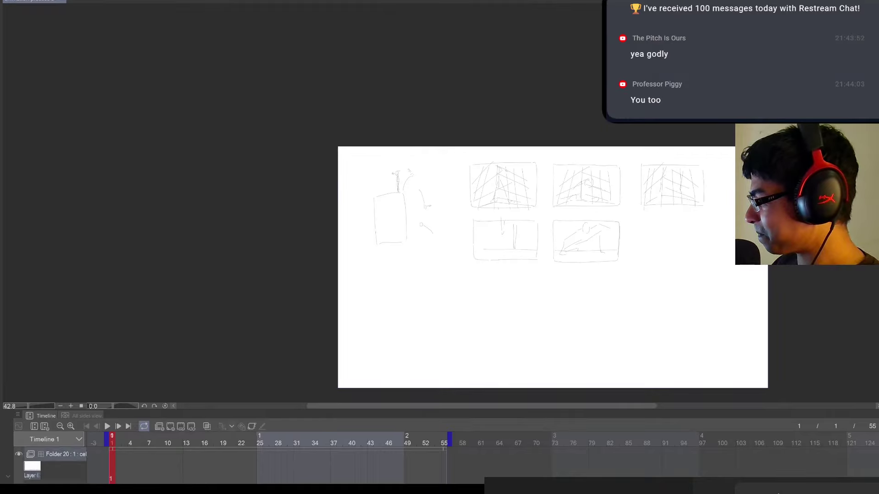
pyautogui.keyDown('ctrl'); pyautogui.click(535, 362); pyautogui.keyUp('ctrl')
pyautogui.moveTo(535, 363); pyautogui.dragTo(592, 369)
pyautogui.keyDown('ctrl'); pyautogui.click(574, 335); pyautogui.keyUp('ctrl')
pyautogui.scroll(-1, 602, 366)
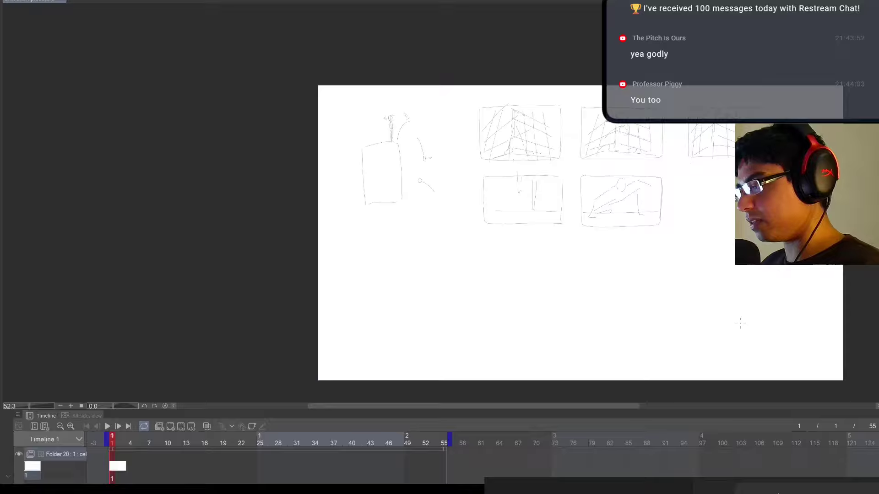
pyautogui.moveTo(645, 360)
pyautogui.mouseDown()
pyautogui.moveTo(641, 324)
pyautogui.moveTo(657, 355)
pyautogui.mouseUp()
pyautogui.scroll(2, 655, 351)
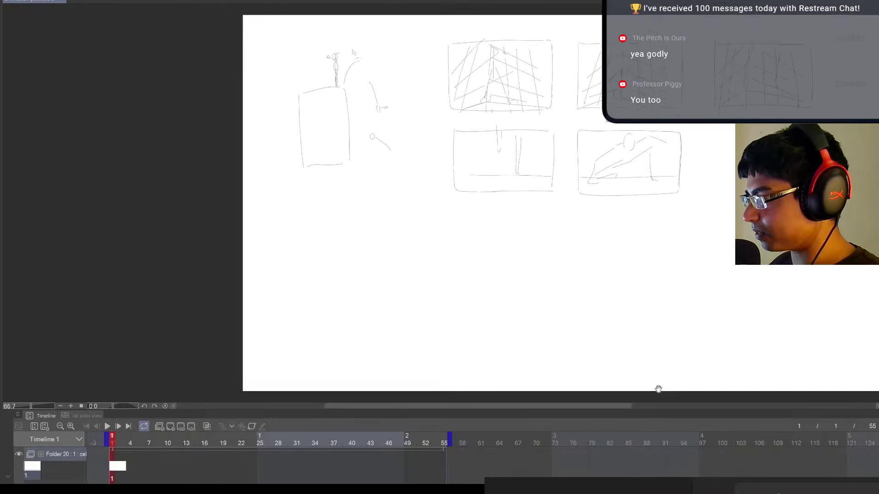
pyautogui.scroll(-2, 669, 373)
pyautogui.moveTo(667, 375); pyautogui.dragTo(645, 345)
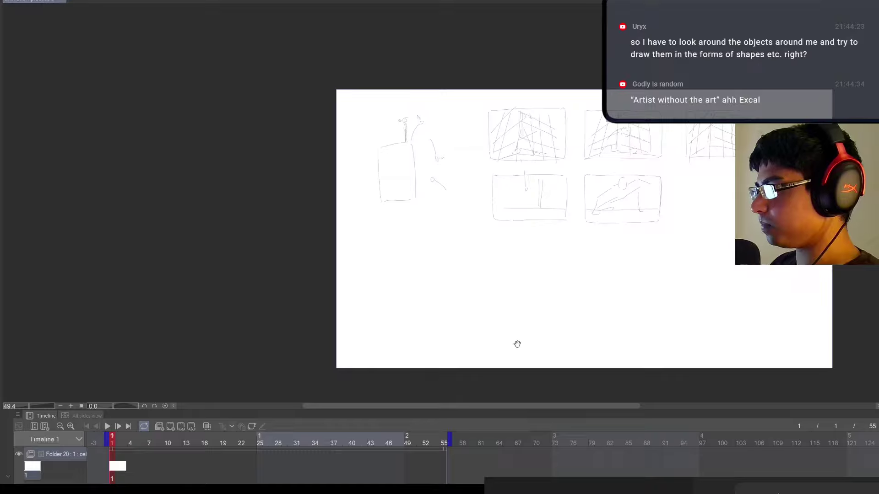
pyautogui.moveTo(516, 343); pyautogui.dragTo(520, 340)
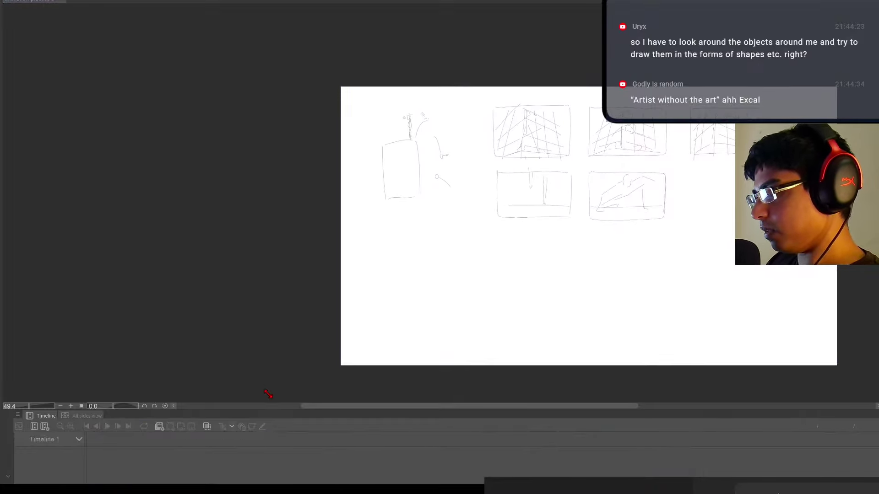
pyautogui.click(515, 383)
pyautogui.moveTo(549, 366)
pyautogui.mouseDown()
pyautogui.moveTo(523, 368)
pyautogui.moveTo(523, 353)
pyautogui.moveTo(550, 354)
pyautogui.moveTo(540, 354)
pyautogui.mouseUp()
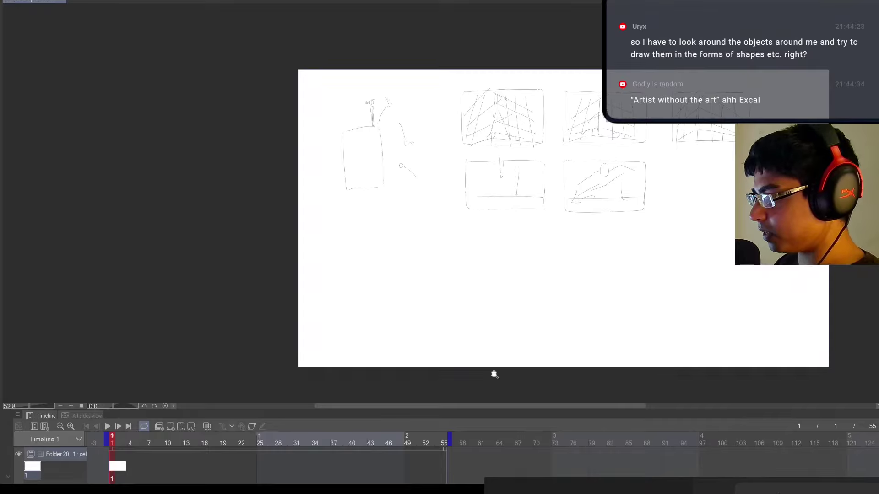
pyautogui.scroll(2, 512, 361)
pyautogui.scroll(-1, 539, 353)
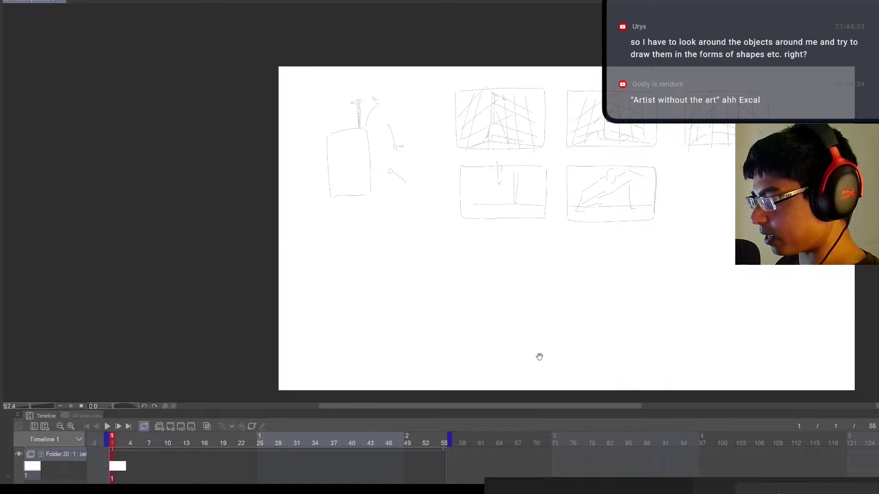
pyautogui.moveTo(545, 364)
pyautogui.mouseDown()
pyautogui.moveTo(562, 353)
pyautogui.moveTo(548, 346)
pyautogui.mouseUp()
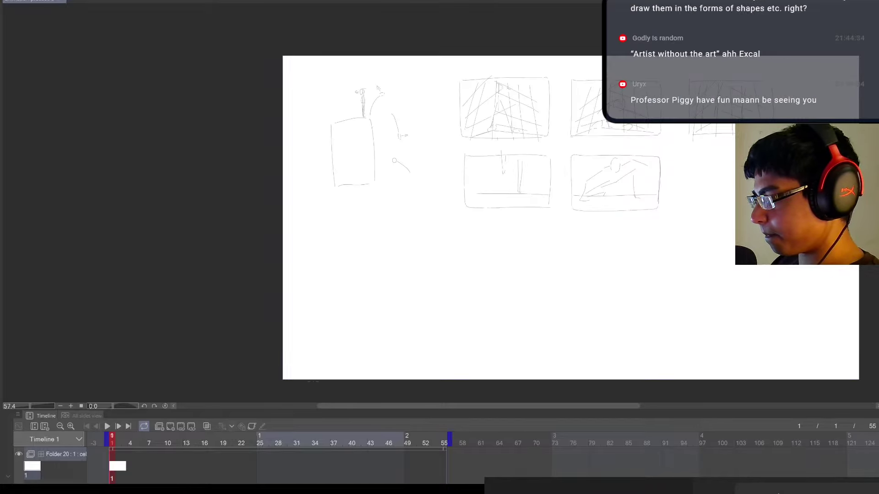
pyautogui.moveTo(319, 378); pyautogui.dragTo(478, 311)
pyautogui.hotkey('ctrl', 'z')
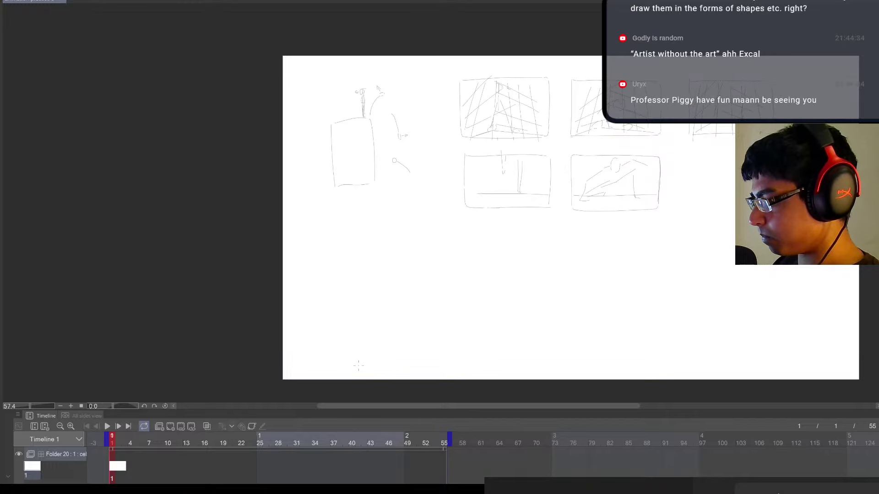
pyautogui.scroll(-4, 319, 373)
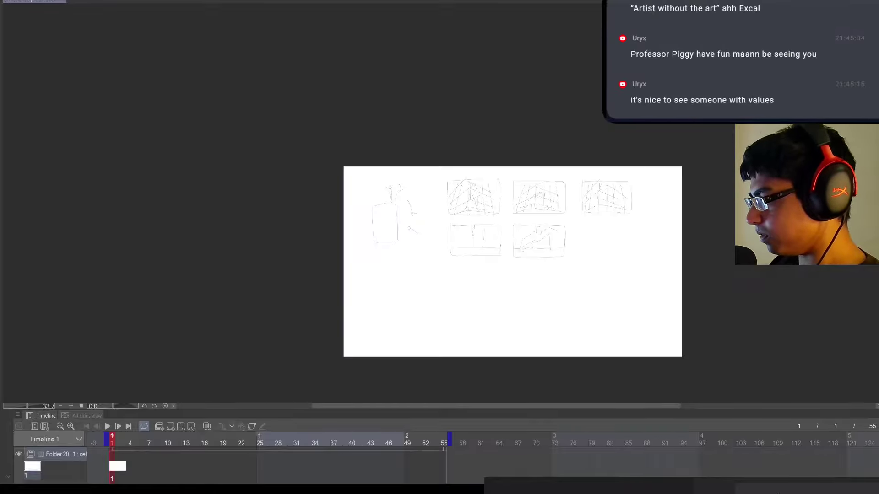
pyautogui.moveTo(506, 141); pyautogui.dragTo(500, 379)
pyautogui.hotkey('ctrl', 'z')
# Draw near-vertical perspective lines across the whole canvas on the new cel, fanning outward toward its lower edge
pyautogui.moveTo(504, 166); pyautogui.dragTo(509, 355)
pyautogui.moveTo(473, 220); pyautogui.dragTo(468, 354)
pyautogui.moveTo(441, 167); pyautogui.dragTo(409, 355)
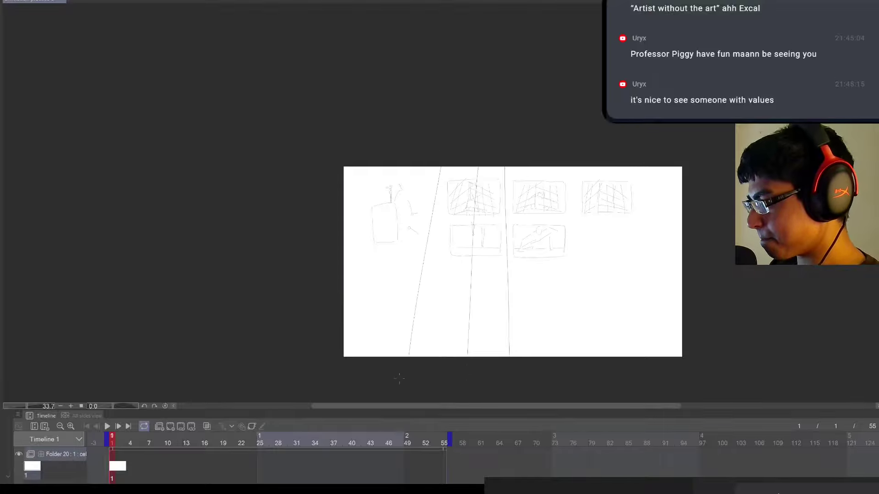
pyautogui.moveTo(403, 168)
pyautogui.mouseDown()
pyautogui.moveTo(361, 356)
pyautogui.moveTo(348, 340)
pyautogui.mouseUp()
pyautogui.moveTo(543, 168); pyautogui.dragTo(567, 356)
pyautogui.moveTo(574, 168); pyautogui.dragTo(614, 356)
pyautogui.moveTo(606, 170); pyautogui.dragTo(658, 356)
pyautogui.moveTo(636, 167); pyautogui.dragTo(681, 311)
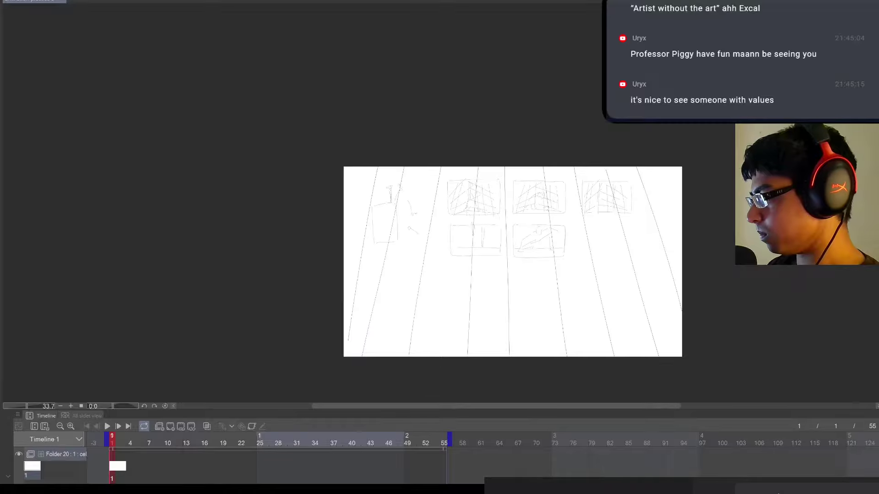
pyautogui.moveTo(345, 224); pyautogui.dragTo(595, 107)
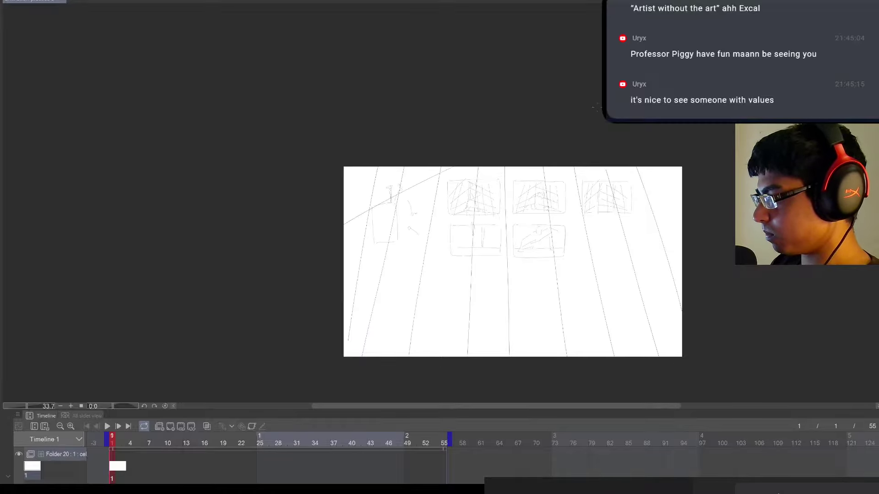
pyautogui.moveTo(328, 273); pyautogui.dragTo(595, 158)
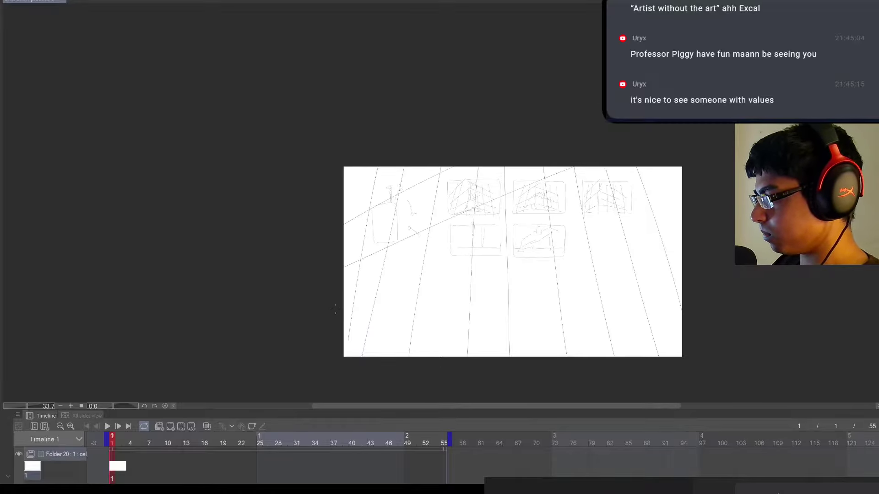
pyautogui.moveTo(335, 310); pyautogui.dragTo(718, 197)
pyautogui.moveTo(344, 340); pyautogui.dragTo(676, 284)
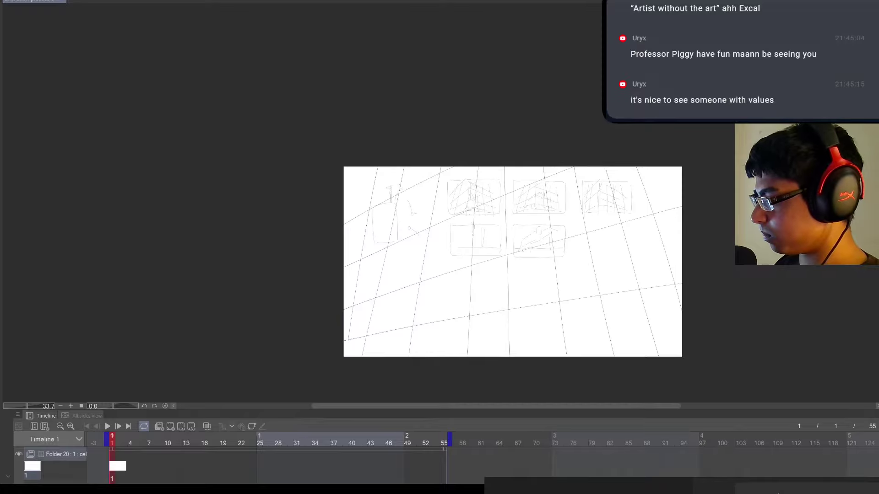
pyautogui.hotkey('ctrl', 'z')
pyautogui.hotkey('ctrl', 'z')
pyautogui.hotkey('ctrl', 'z')
pyautogui.hotkey('ctrl', 'z')
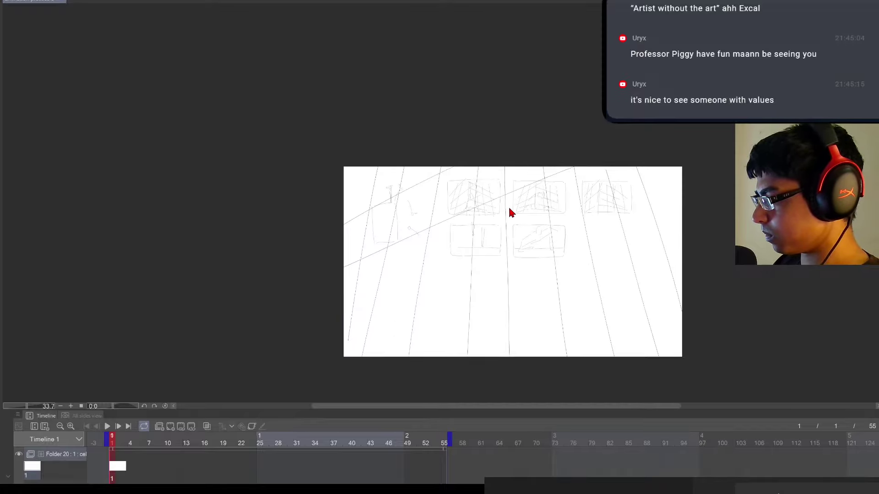
# Draw diagonal perspective lines rising toward the right across the vertical ones, steep at the upper left and flatter toward the lower right
pyautogui.moveTo(338, 295); pyautogui.dragTo(498, 143)
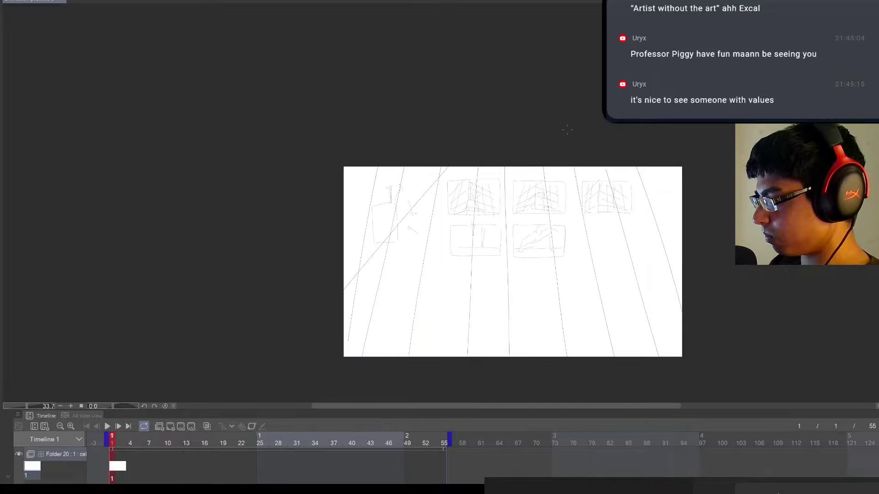
pyautogui.moveTo(567, 130); pyautogui.dragTo(342, 342)
pyautogui.moveTo(704, 175)
pyautogui.mouseDown()
pyautogui.moveTo(343, 343)
pyautogui.moveTo(686, 301)
pyautogui.mouseUp()
pyautogui.moveTo(404, 375); pyautogui.dragTo(484, 320)
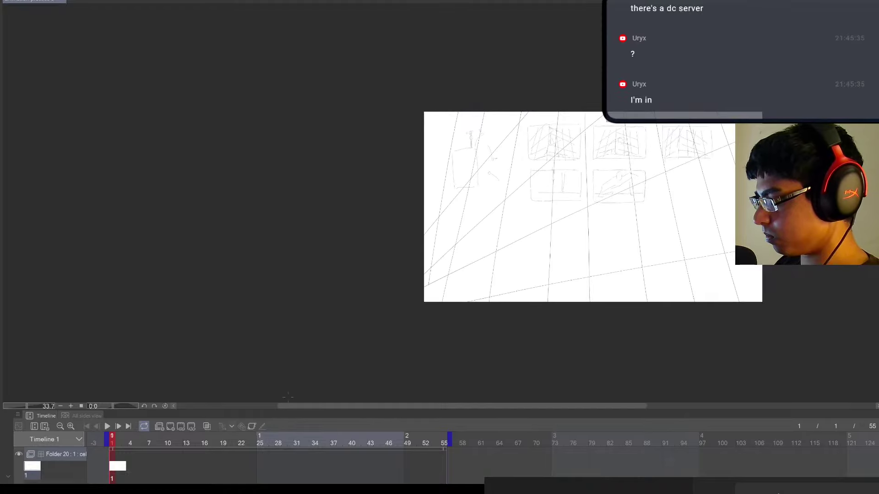
pyautogui.moveTo(756, 365); pyautogui.dragTo(694, 370)
# Draw three opposing perspective lines sloping down to the right across the canvas to cross the rising diagonals
pyautogui.moveTo(384, 251); pyautogui.dragTo(721, 318)
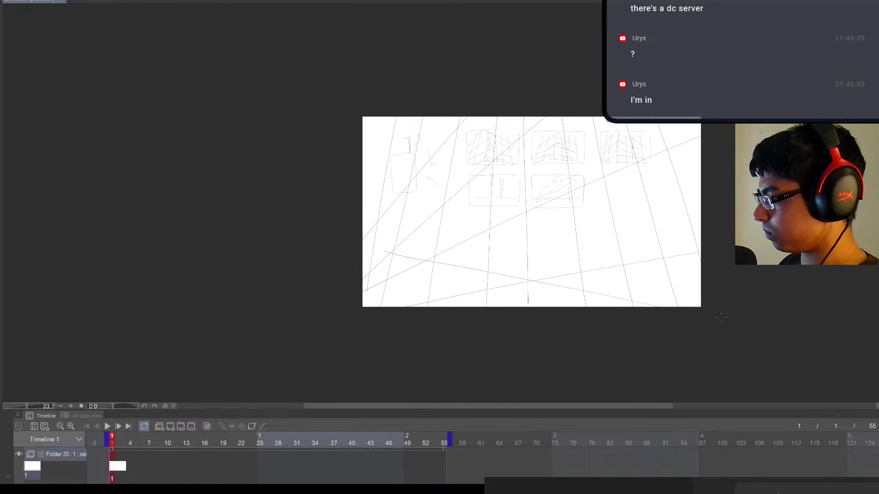
pyautogui.moveTo(357, 172); pyautogui.dragTo(839, 322)
pyautogui.moveTo(417, 120); pyautogui.dragTo(843, 300)
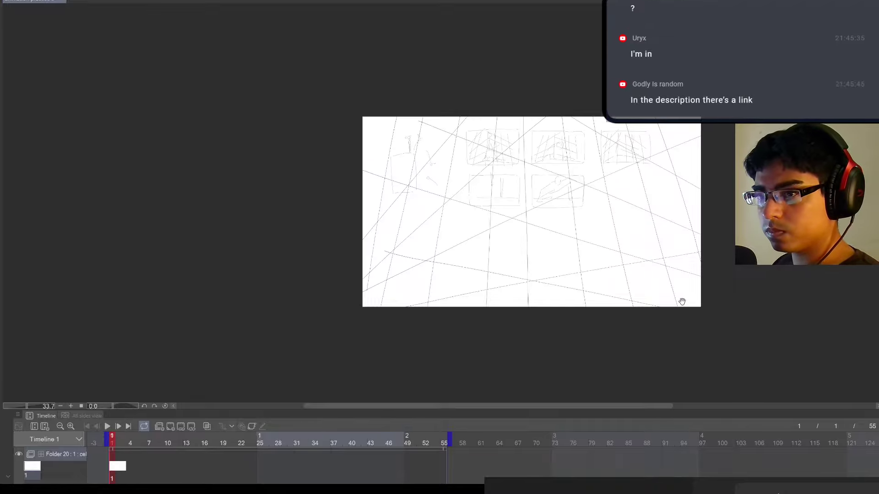
pyautogui.moveTo(681, 301); pyautogui.dragTo(668, 305)
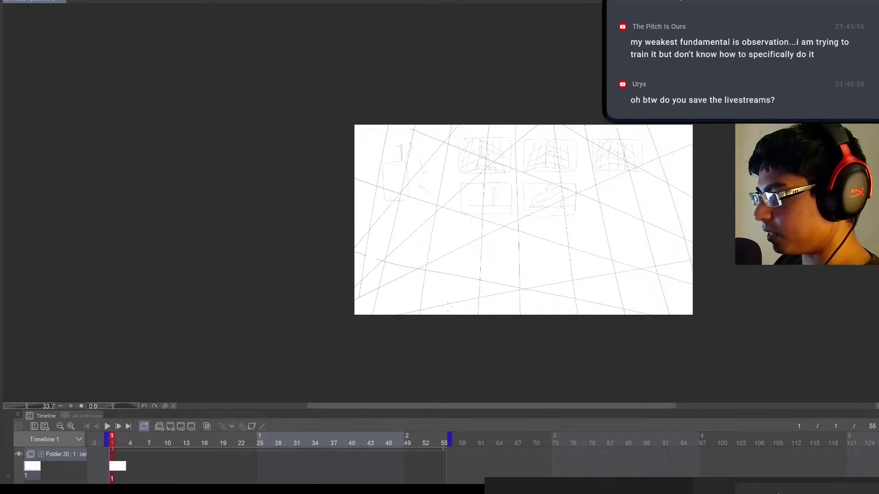
# Draw a ledge corner at the bottom centre with two edges sloping away, a vertical corner line and parallel lines beneath the edges
pyautogui.moveTo(573, 339); pyautogui.dragTo(574, 365)
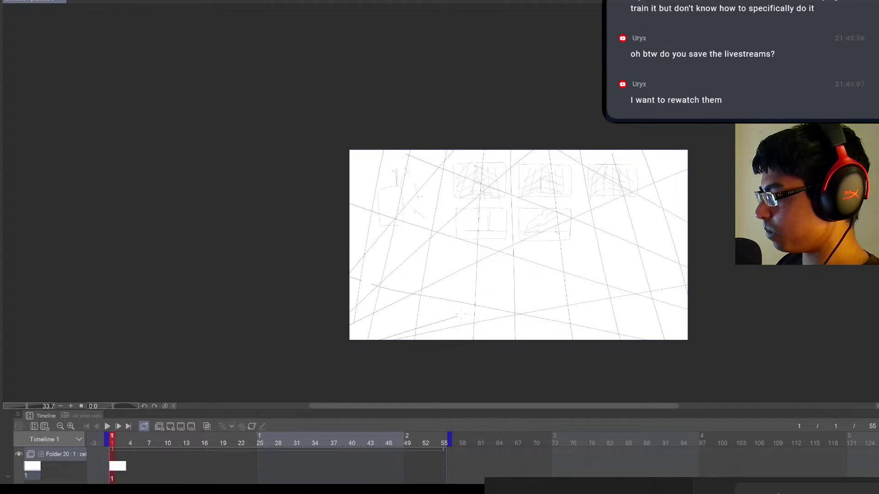
pyautogui.moveTo(460, 315); pyautogui.dragTo(778, 376)
pyautogui.hotkey('ctrl', 'z')
pyautogui.hotkey('ctrl', 'z')
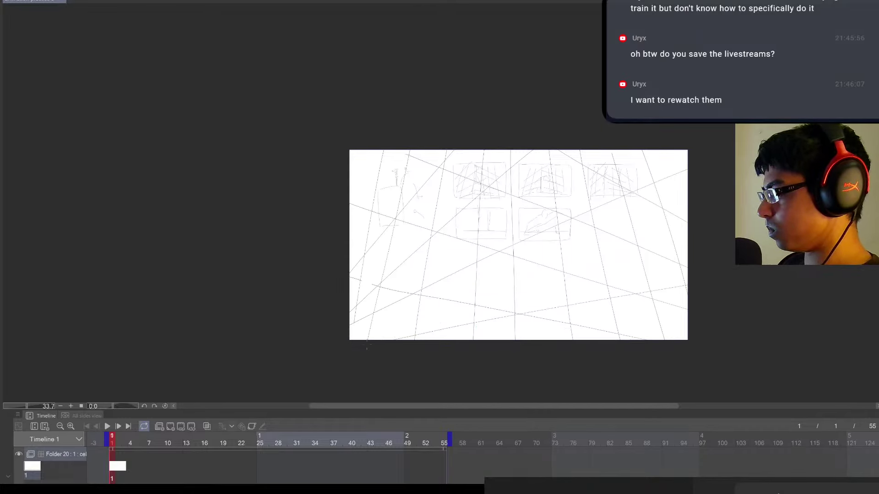
pyautogui.moveTo(361, 350)
pyautogui.mouseDown()
pyautogui.moveTo(504, 289)
pyautogui.moveTo(684, 345)
pyautogui.mouseUp()
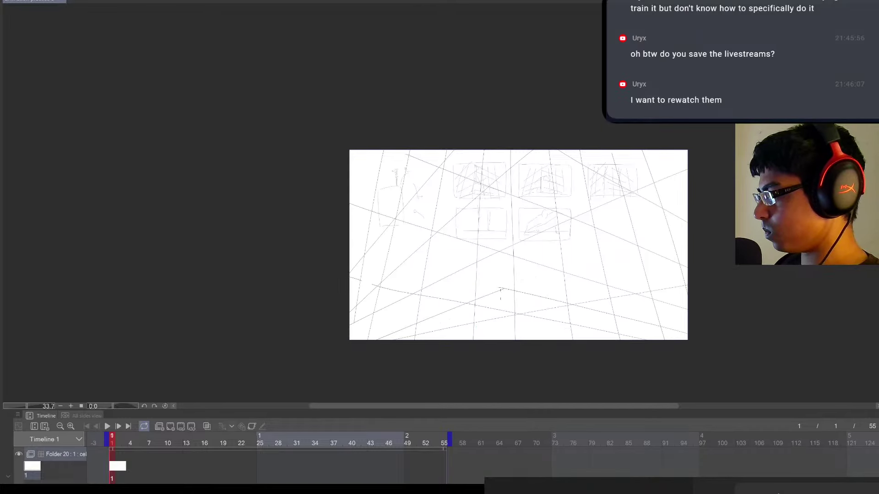
pyautogui.moveTo(503, 289); pyautogui.dragTo(502, 382)
pyautogui.moveTo(395, 342)
pyautogui.mouseDown()
pyautogui.moveTo(500, 301)
pyautogui.moveTo(683, 341)
pyautogui.mouseUp()
pyautogui.hotkey('ctrl', 'z')
pyautogui.moveTo(508, 304); pyautogui.dragTo(664, 340)
pyautogui.scroll(2, 522, 325)
pyautogui.moveTo(528, 331); pyautogui.dragTo(557, 390)
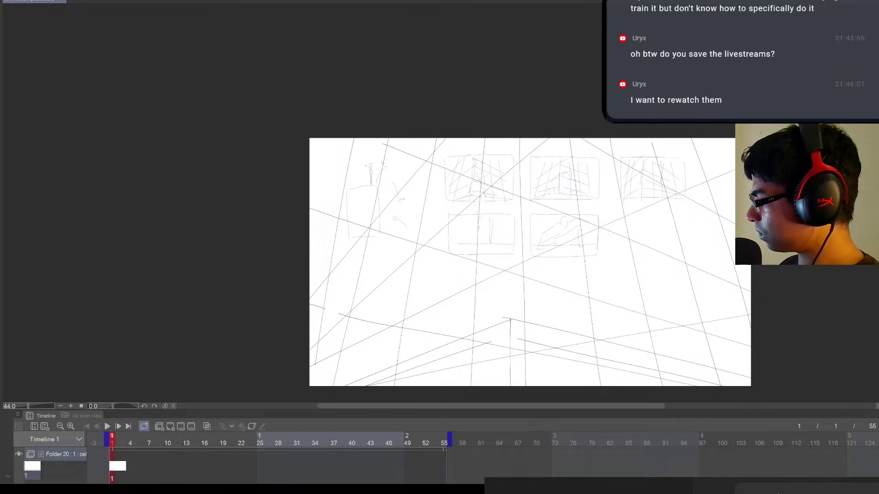
# Clear the planning sketch from the canvas and sketch the figure's curved shoulder line, vertical body line and curved hip line above the ledge
pyautogui.press('Delete')
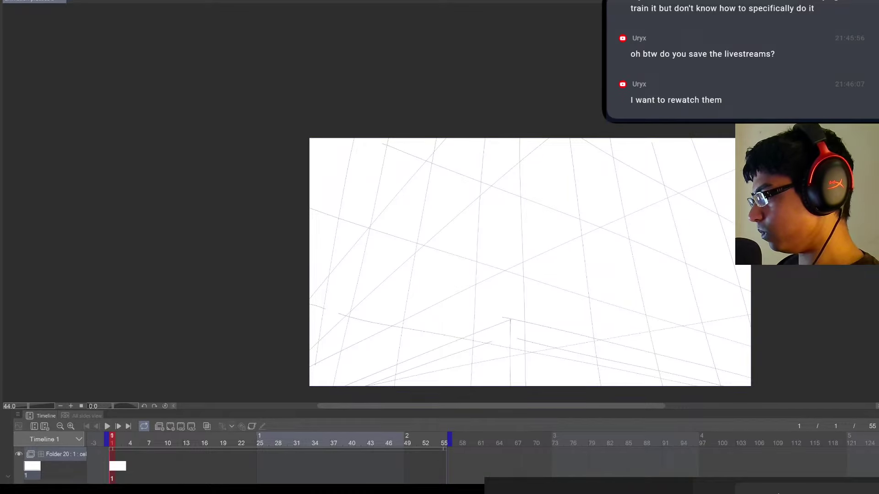
pyautogui.moveTo(511, 182); pyautogui.dragTo(556, 204)
pyautogui.hotkey('ctrl', 'z')
pyautogui.moveTo(507, 181)
pyautogui.mouseDown()
pyautogui.moveTo(548, 197)
pyautogui.moveTo(537, 238)
pyautogui.mouseUp()
pyautogui.hotkey('ctrl', 'z')
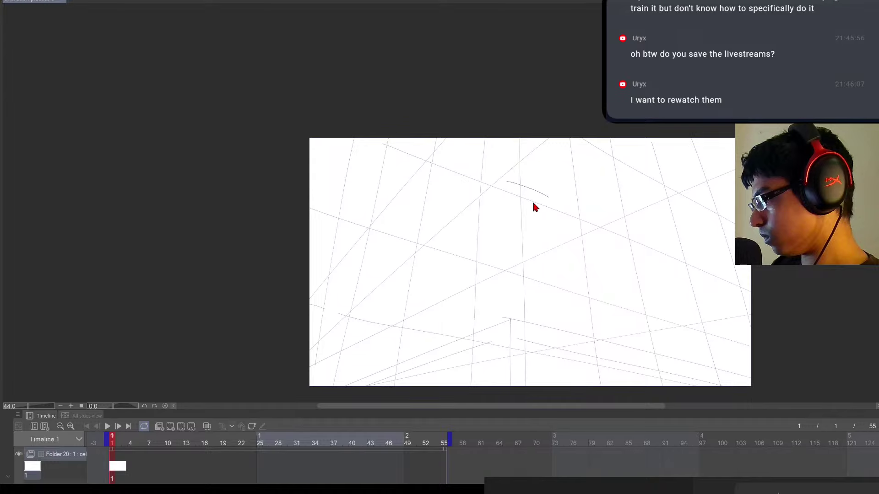
pyautogui.moveTo(533, 190); pyautogui.dragTo(541, 308)
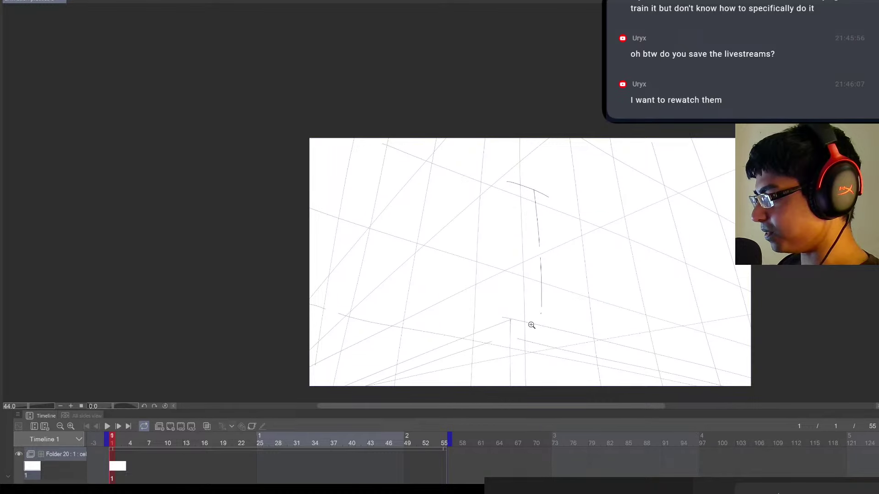
pyautogui.scroll(1, 530, 324)
pyautogui.moveTo(506, 224); pyautogui.dragTo(570, 253)
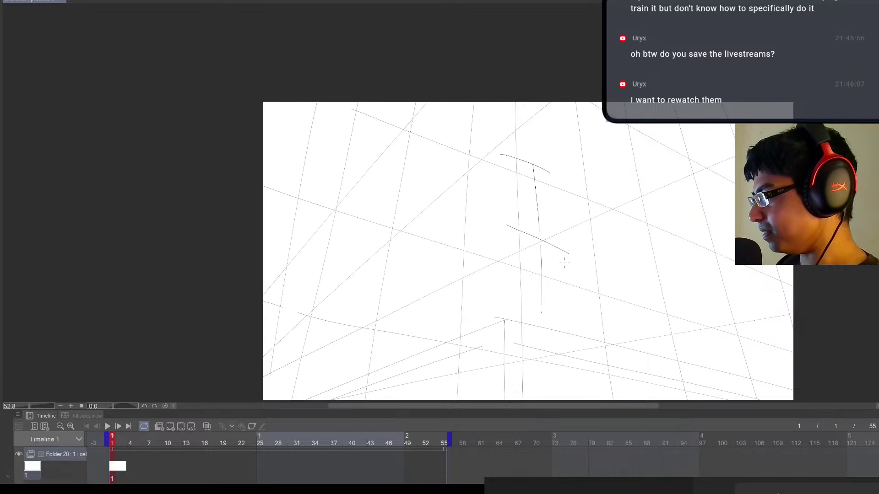
pyautogui.hotkey('ctrl', 'z')
pyautogui.moveTo(502, 219); pyautogui.dragTo(570, 244)
pyautogui.hotkey('ctrl', 'z')
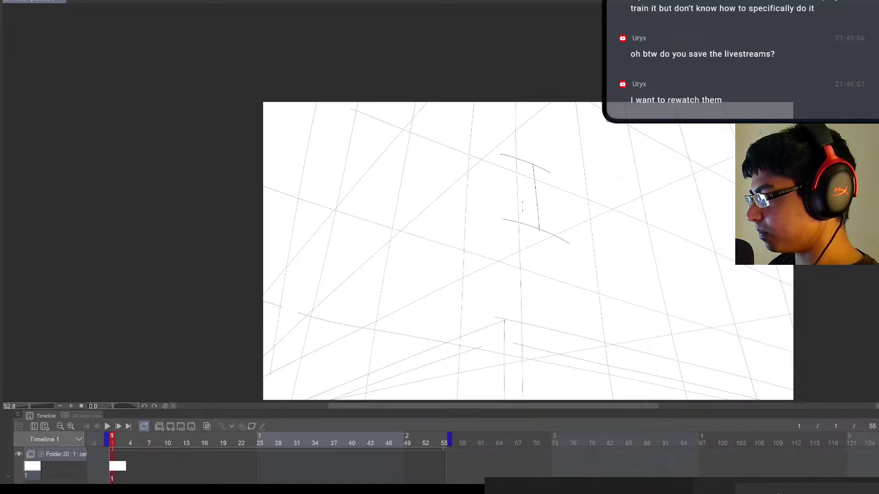
# Sketch the figure's pelvis around the hip line with a rounded top, short side curves and converging strokes for the crotch
pyautogui.moveTo(522, 206)
pyautogui.mouseDown()
pyautogui.moveTo(555, 215)
pyautogui.moveTo(529, 202)
pyautogui.moveTo(549, 212)
pyautogui.moveTo(514, 231)
pyautogui.moveTo(543, 221)
pyautogui.moveTo(528, 212)
pyautogui.moveTo(544, 232)
pyautogui.moveTo(523, 227)
pyautogui.moveTo(552, 238)
pyautogui.mouseUp()
pyautogui.hotkey('ctrl', 'z')
pyautogui.hotkey('ctrl', 'z')
pyautogui.hotkey('ctrl', 'z')
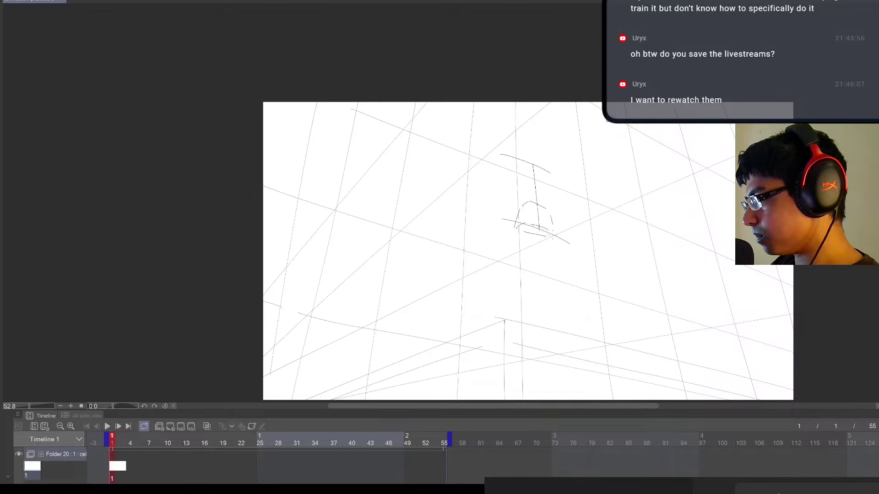
pyautogui.moveTo(532, 209); pyautogui.dragTo(539, 226)
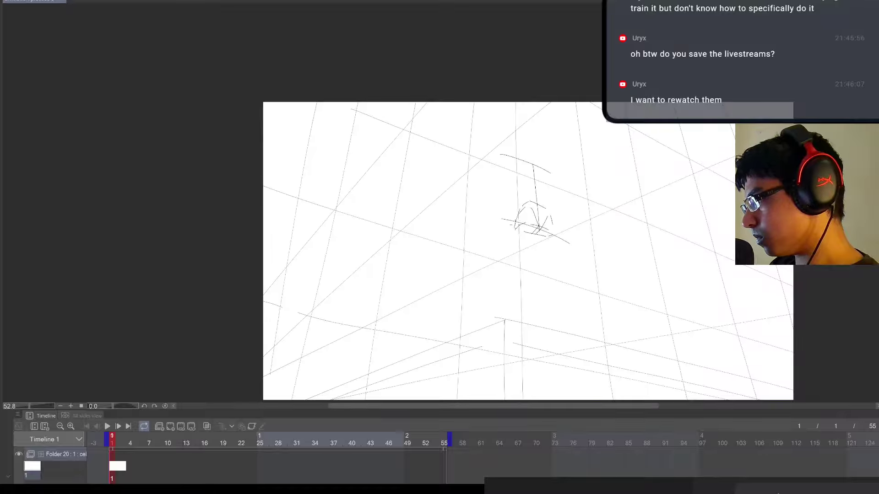
# Draw both of the figure's legs from the pelvis down to the ledge, with knees and feet standing on its edge
pyautogui.moveTo(518, 212); pyautogui.dragTo(508, 268)
pyautogui.moveTo(535, 226); pyautogui.dragTo(511, 309)
pyautogui.moveTo(509, 261); pyautogui.dragTo(501, 311)
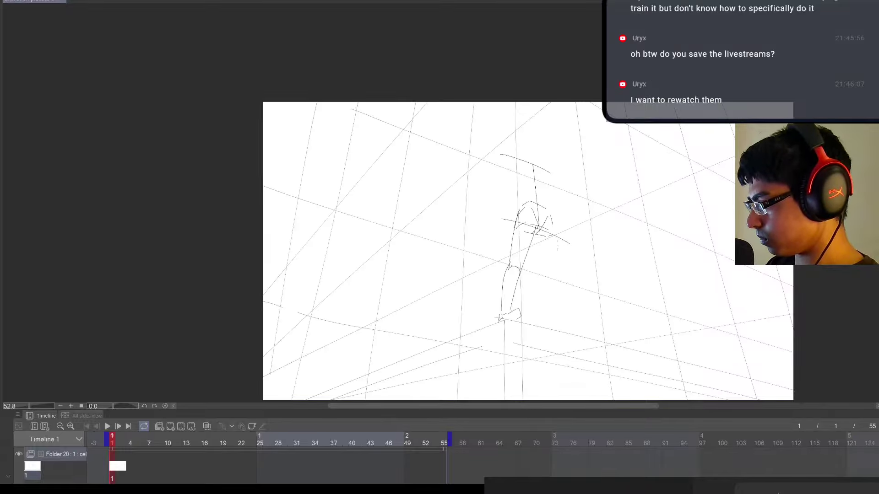
pyautogui.moveTo(552, 227); pyautogui.dragTo(565, 277)
pyautogui.hotkey('ctrl', 'z')
pyautogui.moveTo(553, 227); pyautogui.dragTo(558, 282)
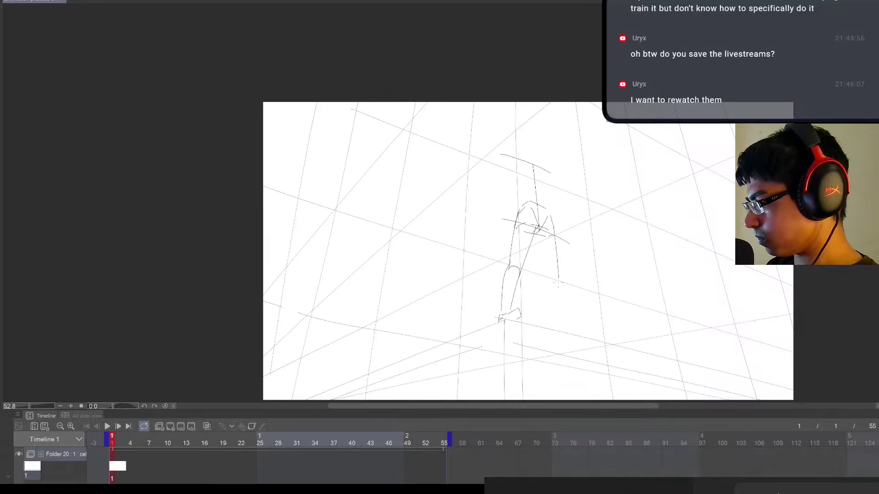
pyautogui.moveTo(538, 238)
pyautogui.mouseDown()
pyautogui.moveTo(549, 282)
pyautogui.moveTo(555, 274)
pyautogui.moveTo(548, 286)
pyautogui.moveTo(554, 322)
pyautogui.mouseUp()
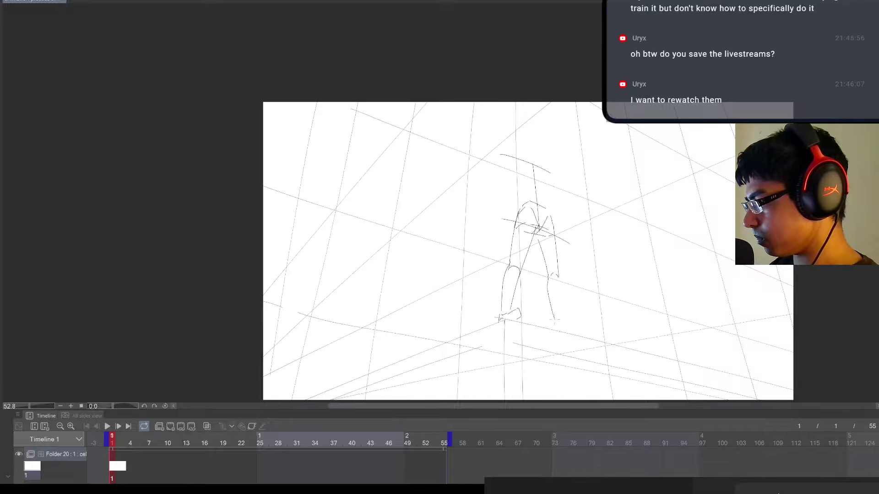
pyautogui.moveTo(557, 287); pyautogui.dragTo(562, 326)
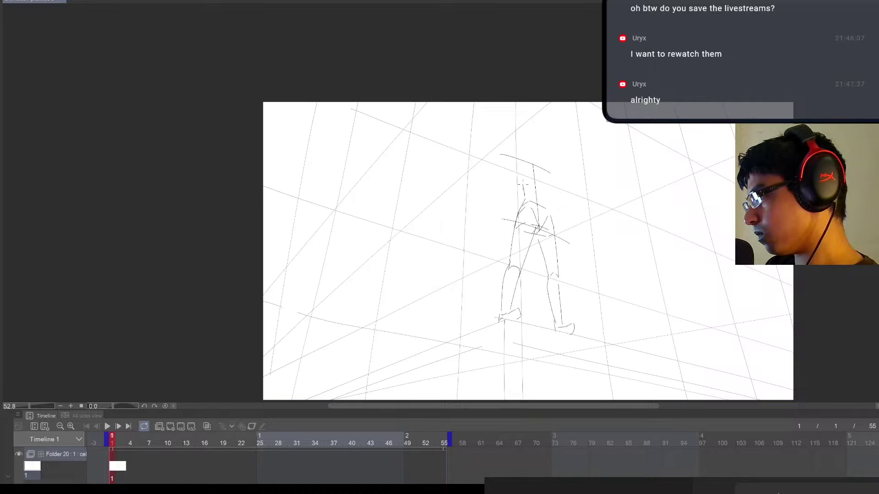
# Draw the narrow rounded torso above the pelvis and erase the shoulder guide and the body line around it
pyautogui.moveTo(531, 179)
pyautogui.mouseDown()
pyautogui.moveTo(548, 183)
pyautogui.moveTo(551, 216)
pyautogui.mouseUp()
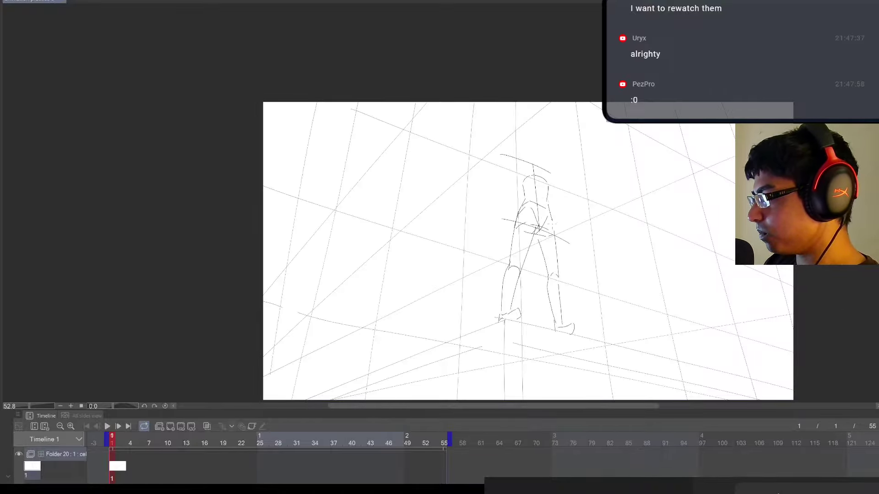
pyautogui.moveTo(552, 222); pyautogui.dragTo(559, 268)
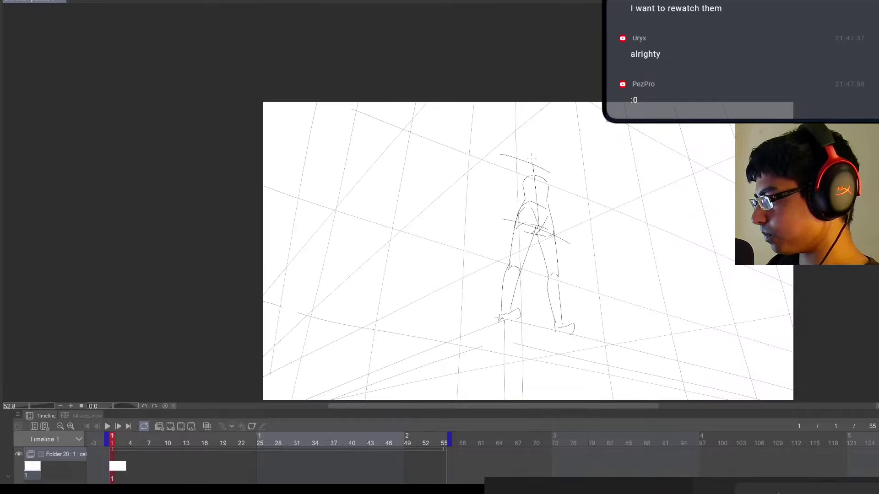
pyautogui.press('e')
pyautogui.moveTo(508, 153)
pyautogui.mouseDown()
pyautogui.moveTo(560, 175)
pyautogui.moveTo(531, 162)
pyautogui.moveTo(540, 228)
pyautogui.mouseUp()
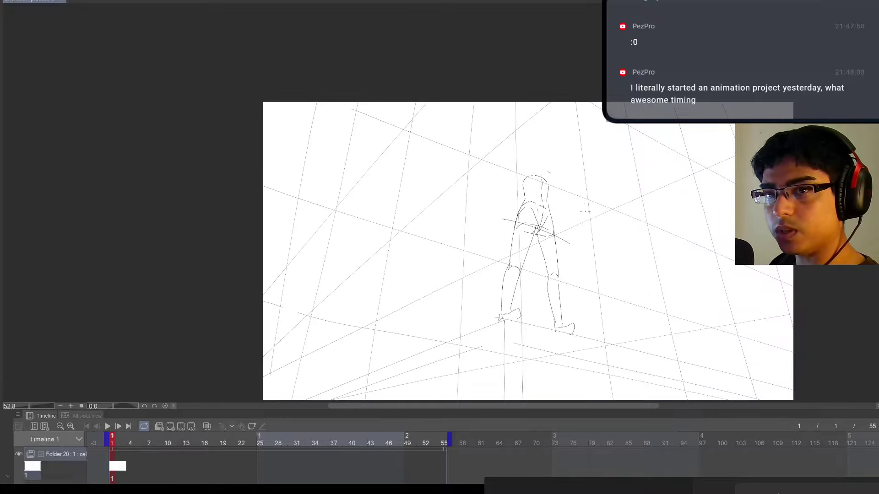
pyautogui.moveTo(534, 232); pyautogui.dragTo(513, 208)
pyautogui.press('e')
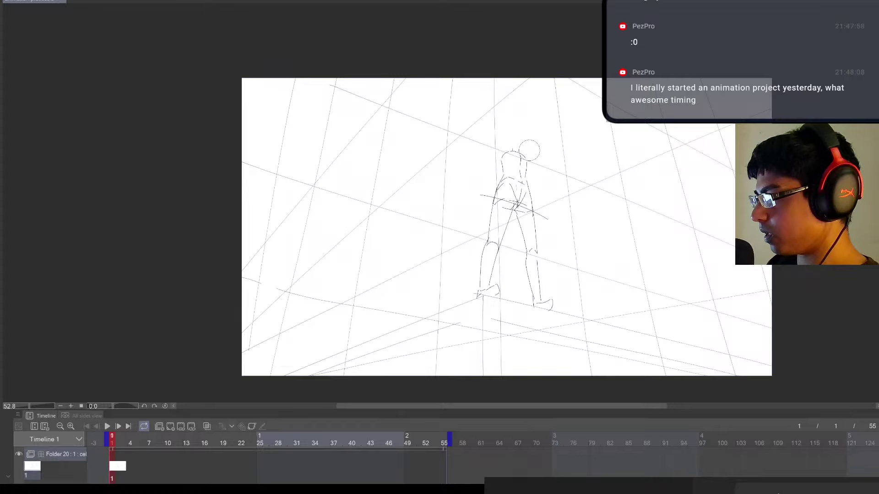
pyautogui.click(529, 149)
pyautogui.moveTo(572, 169); pyautogui.dragTo(577, 171)
pyautogui.press('p')
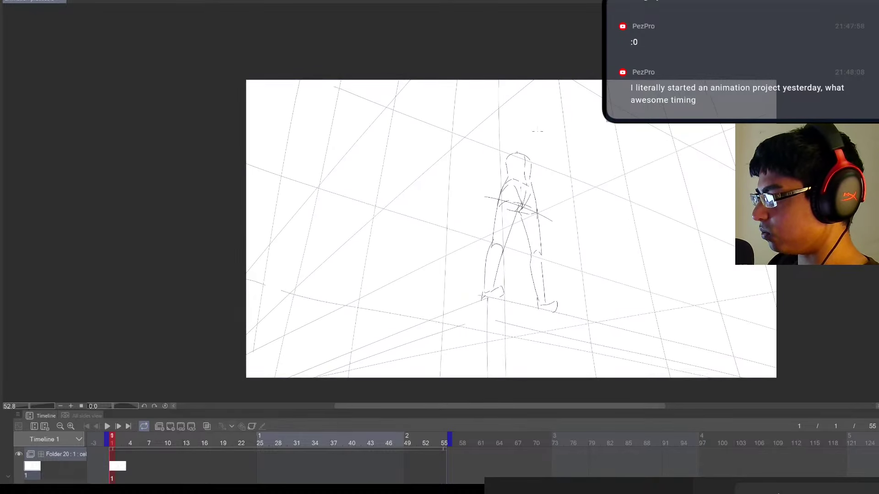
# Create a new blank cel in the animation folder and assign it to frame 11
pyautogui.moveTo(540, 201); pyautogui.dragTo(637, 178)
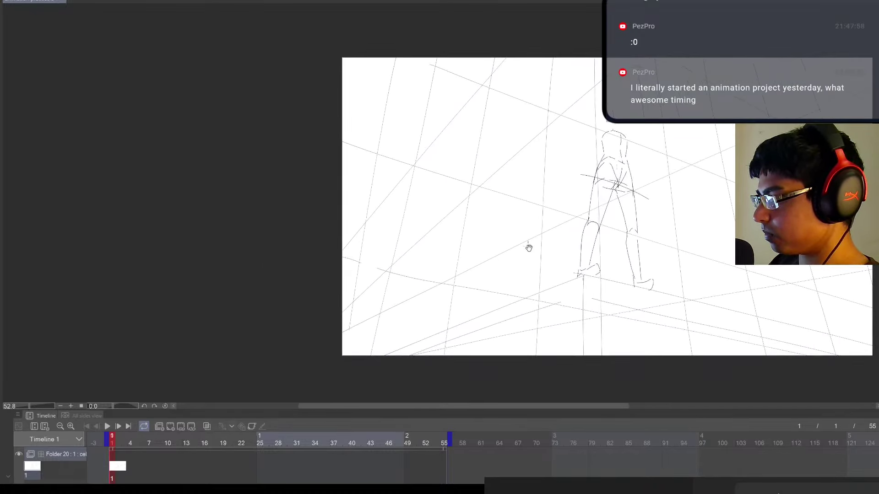
pyautogui.moveTo(528, 247); pyautogui.dragTo(494, 266)
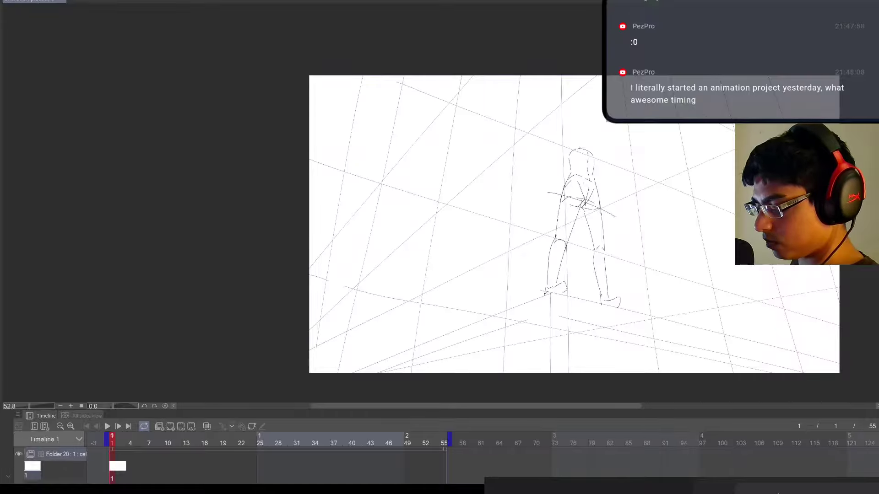
pyautogui.hotkey('ctrl', 'shift', 'n')
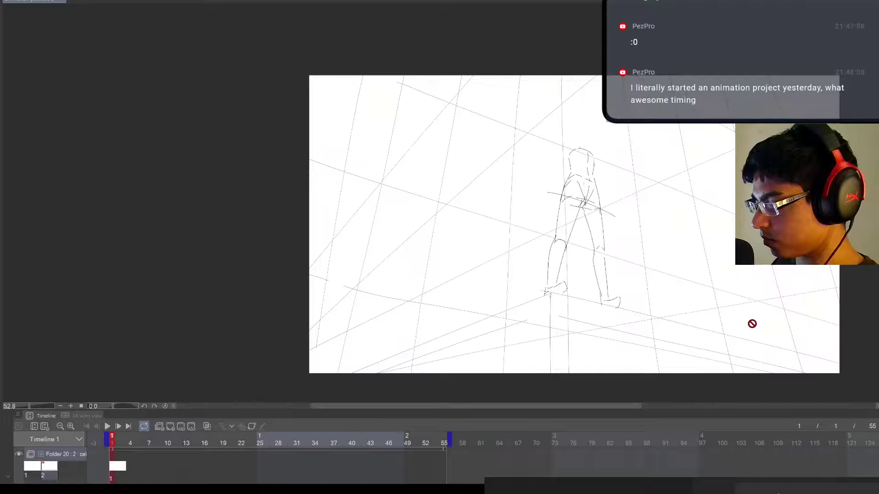
pyautogui.click(174, 471)
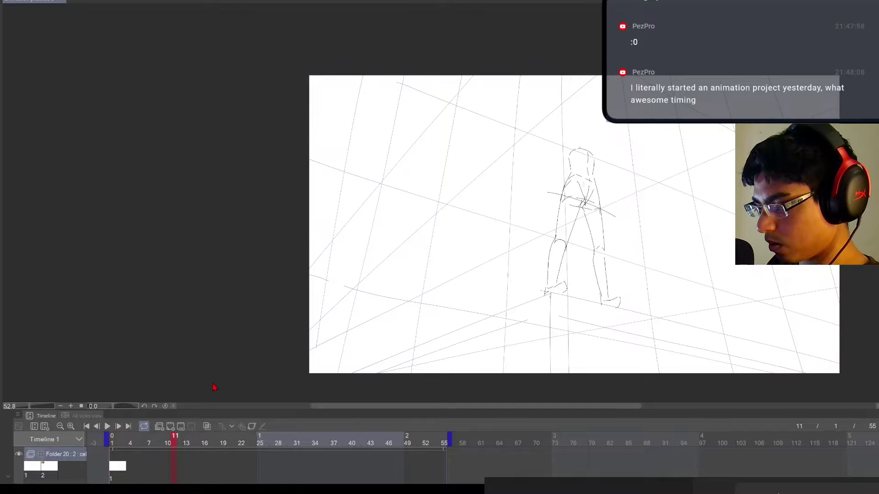
pyautogui.hotkey('ctrl', 'pagedown')
# Place the apple photo on the frame 11 cel, try a short stroke over it and undo the stroke
pyautogui.moveTo(355, 112); pyautogui.dragTo(435, 112)
pyautogui.moveTo(435, 188); pyautogui.dragTo(561, 348)
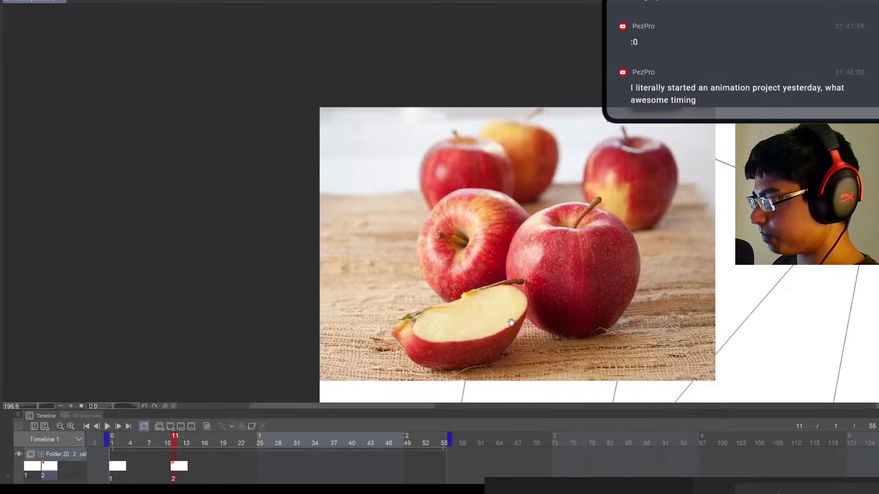
pyautogui.scroll(2, 571, 297)
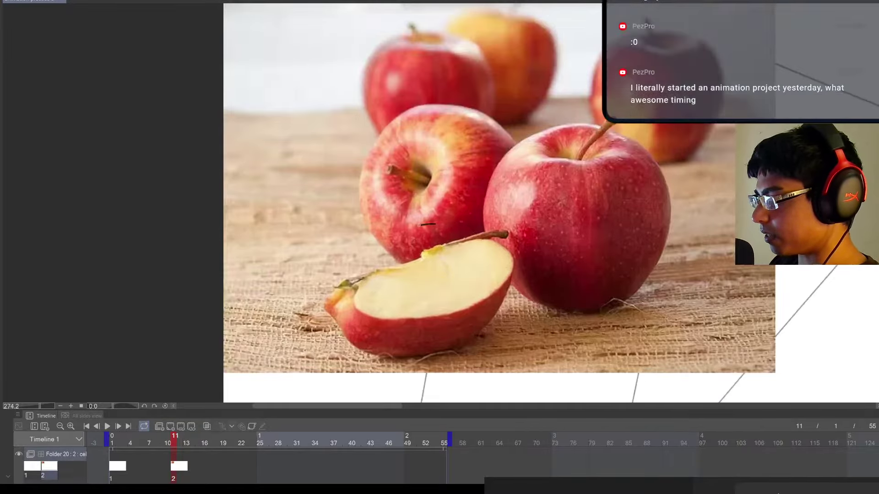
pyautogui.moveTo(434, 224); pyautogui.dragTo(494, 236)
pyautogui.scroll(-3, 446, 322)
pyautogui.hotkey('ctrl', 'z')
pyautogui.scroll(2, 448, 263)
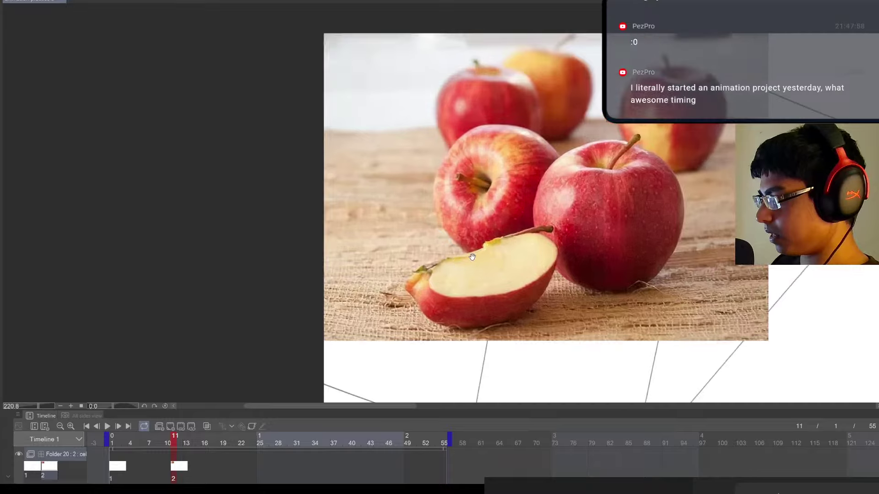
# Draw straight guide lines along the apple slice's upper edge and across its far end, repeating both on the blank area below the photo
pyautogui.moveTo(383, 280); pyautogui.dragTo(775, 170)
pyautogui.moveTo(507, 333); pyautogui.dragTo(562, 204)
pyautogui.moveTo(433, 334); pyautogui.dragTo(714, 264)
pyautogui.moveTo(550, 181); pyautogui.dragTo(521, 216)
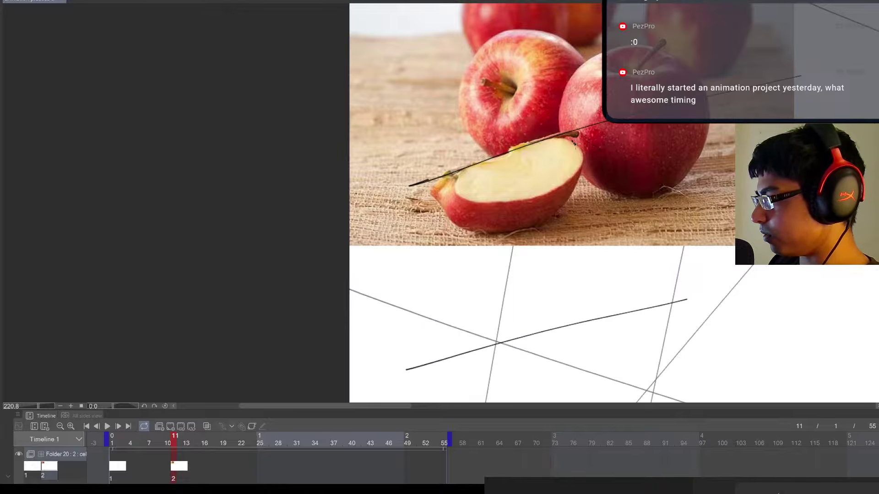
pyautogui.moveTo(509, 112); pyautogui.dragTo(650, 182)
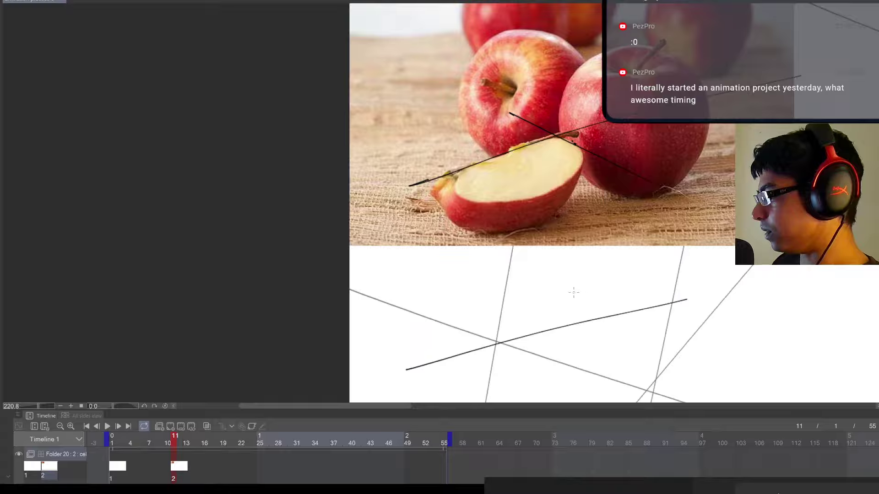
pyautogui.moveTo(543, 286); pyautogui.dragTo(816, 409)
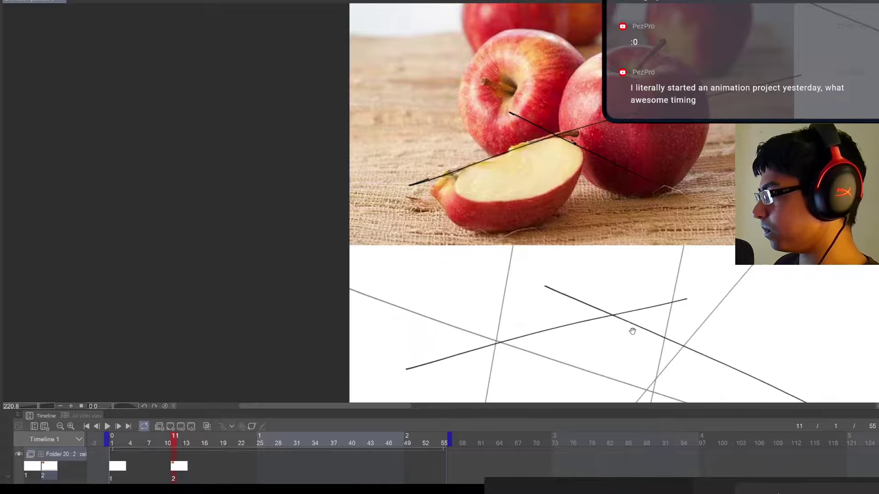
pyautogui.moveTo(631, 332); pyautogui.dragTo(615, 305)
pyautogui.hotkey('ctrl', 'z')
pyautogui.moveTo(542, 264); pyautogui.dragTo(724, 353)
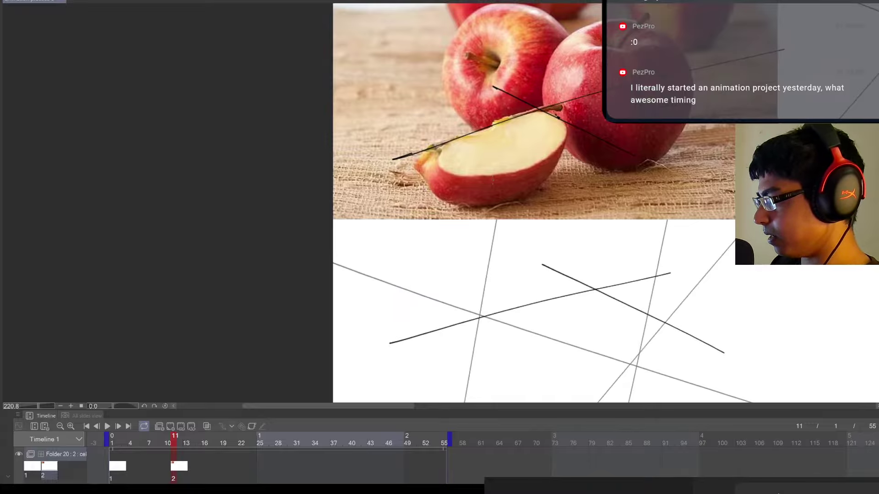
# Draw a line along the slice's lower edge, complete the four-line frame below the photo and sketch the slice's rounded outline inside it
pyautogui.moveTo(442, 197); pyautogui.dragTo(711, 98)
pyautogui.moveTo(592, 377); pyautogui.dragTo(585, 332)
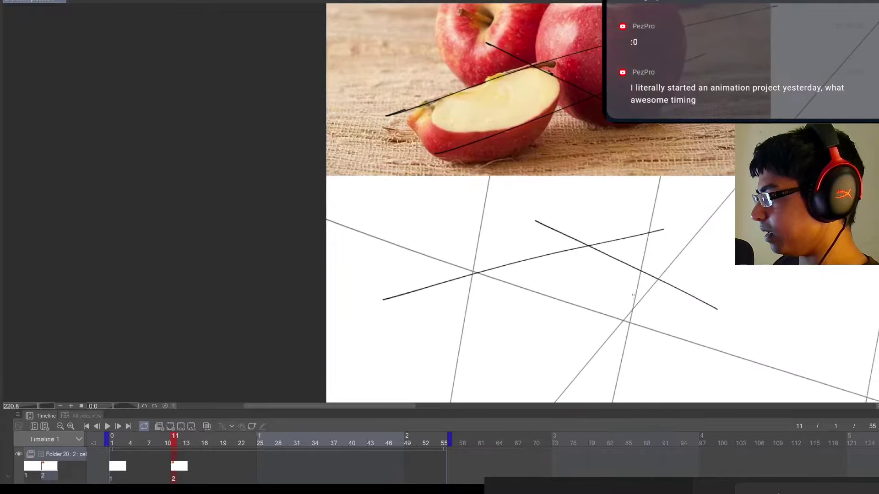
pyautogui.moveTo(676, 270); pyautogui.dragTo(404, 391)
pyautogui.moveTo(356, 271); pyautogui.dragTo(496, 364)
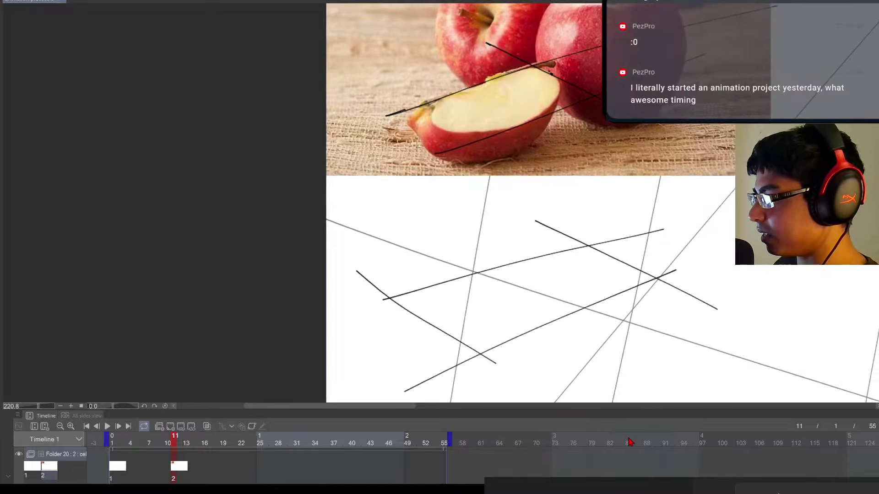
pyautogui.moveTo(675, 338)
pyautogui.mouseDown()
pyautogui.moveTo(685, 358)
pyautogui.moveTo(619, 331)
pyautogui.moveTo(659, 343)
pyautogui.mouseUp()
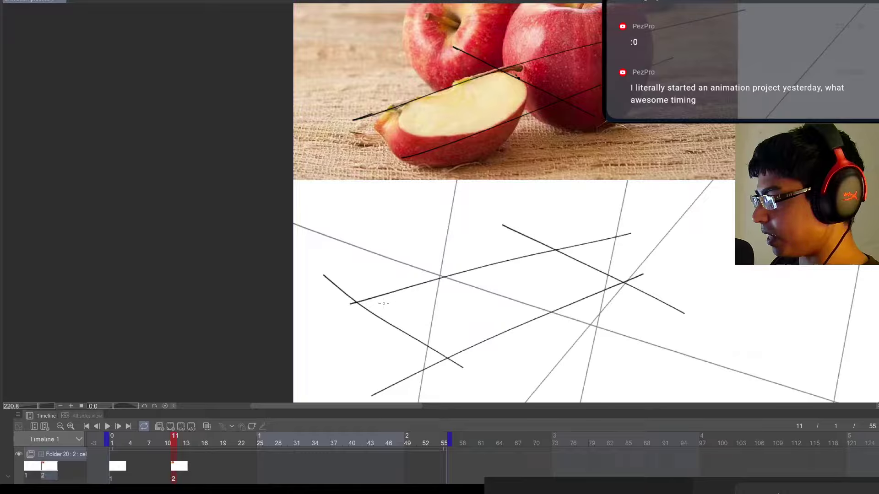
pyautogui.moveTo(389, 296)
pyautogui.mouseDown()
pyautogui.moveTo(406, 332)
pyautogui.moveTo(574, 294)
pyautogui.moveTo(589, 267)
pyautogui.moveTo(488, 262)
pyautogui.mouseUp()
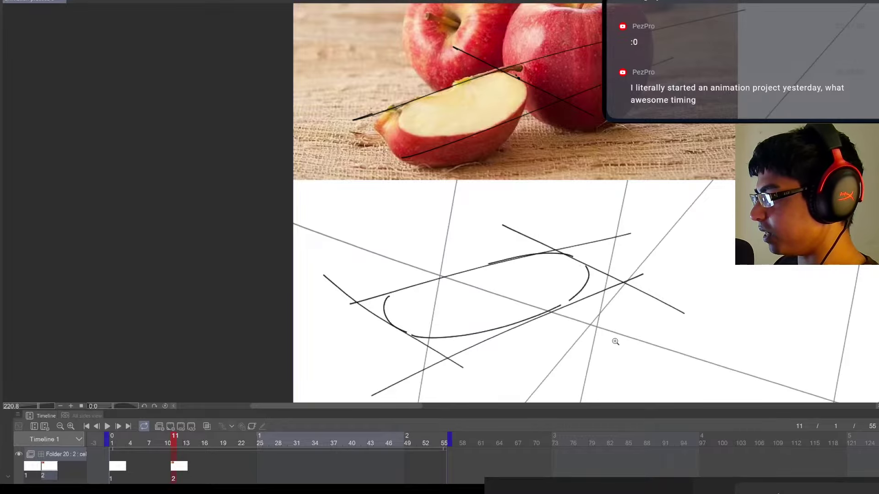
# Clear the apple photo and its practice lines from the cel
pyautogui.scroll(-5, 595, 328)
pyautogui.moveTo(595, 329); pyautogui.dragTo(593, 326)
pyautogui.press('e')
pyautogui.moveTo(559, 297)
pyautogui.mouseDown()
pyautogui.moveTo(567, 289)
pyautogui.moveTo(490, 288)
pyautogui.moveTo(575, 331)
pyautogui.moveTo(613, 209)
pyautogui.mouseUp()
pyautogui.moveTo(663, 306); pyautogui.dragTo(545, 251)
# Return to frame 1 and draw the standing figure's small rounded head above the torso
pyautogui.press('Left')
pyautogui.scroll(3, 648, 308)
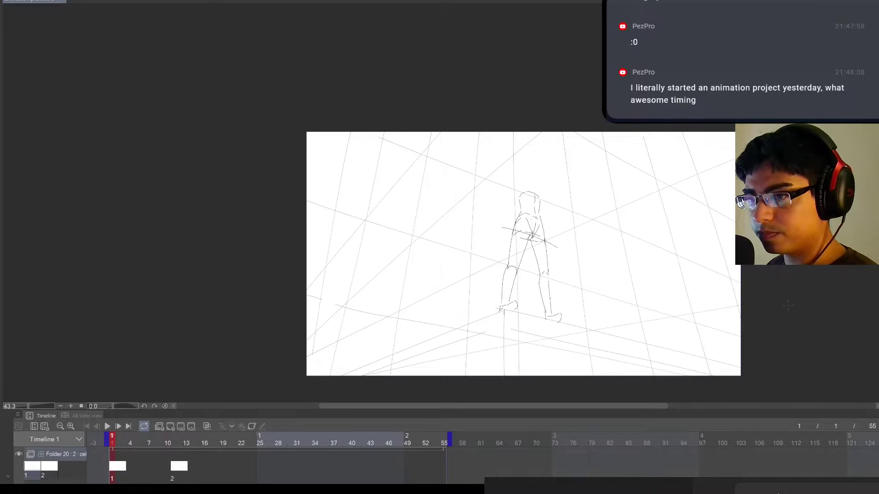
pyautogui.scroll(1, 578, 337)
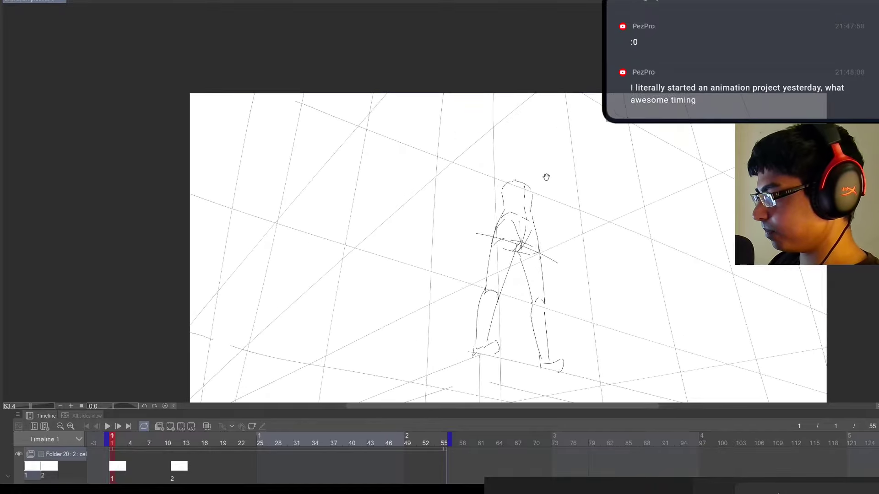
pyautogui.scroll(2, 545, 177)
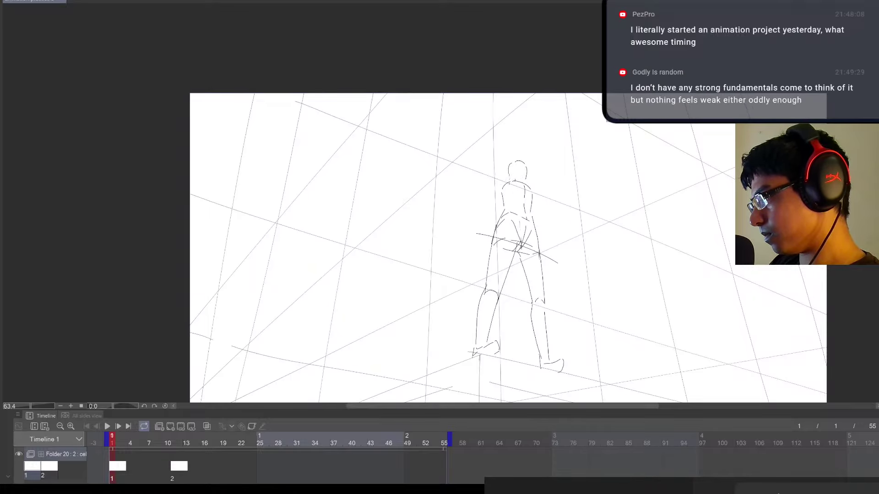
# Erase the torso's rounded top and sketch squarer shoulders with the first arm lines hanging from them
pyautogui.press('e')
pyautogui.moveTo(486, 186); pyautogui.dragTo(505, 184)
pyautogui.moveTo(505, 184)
pyautogui.mouseDown()
pyautogui.moveTo(529, 187)
pyautogui.moveTo(539, 254)
pyautogui.mouseUp()
pyautogui.press('p')
pyautogui.press('e')
pyautogui.press('p')
pyautogui.press('e')
pyautogui.press('p')
pyautogui.moveTo(533, 220); pyautogui.dragTo(539, 262)
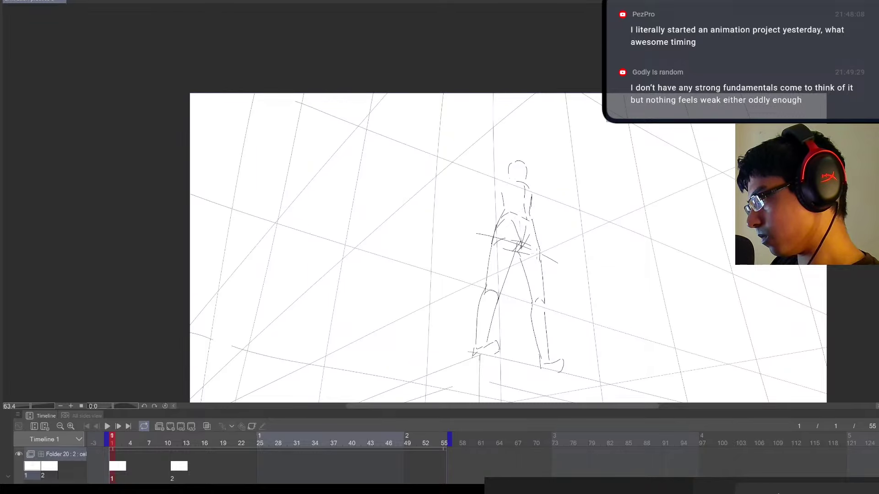
pyautogui.moveTo(506, 180)
pyautogui.mouseDown()
pyautogui.moveTo(498, 205)
pyautogui.moveTo(504, 177)
pyautogui.moveTo(495, 237)
pyautogui.mouseUp()
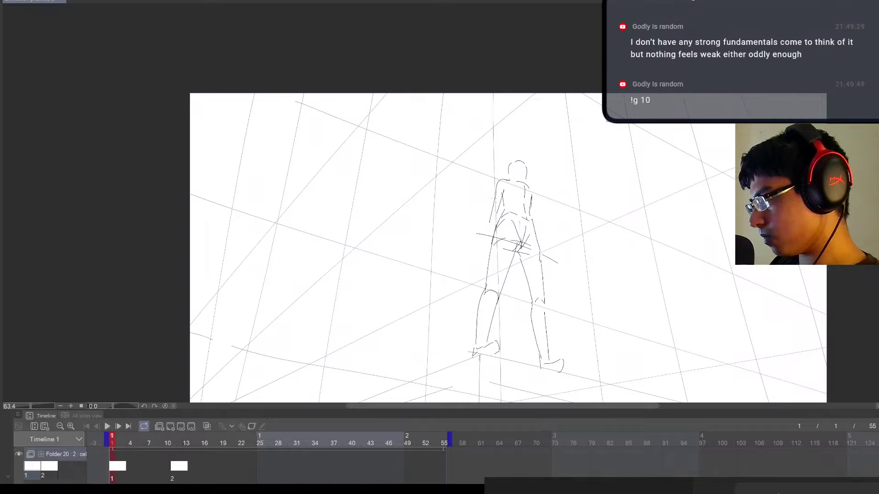
# Erase the left shoulder and arm line and redraw them as a wider shoulder corner with a shorter outer upper-arm line
pyautogui.press('e')
pyautogui.moveTo(487, 226)
pyautogui.mouseDown()
pyautogui.moveTo(496, 181)
pyautogui.moveTo(489, 219)
pyautogui.moveTo(495, 185)
pyautogui.moveTo(506, 180)
pyautogui.mouseUp()
pyautogui.press('p')
pyautogui.press('e')
pyautogui.press('p')
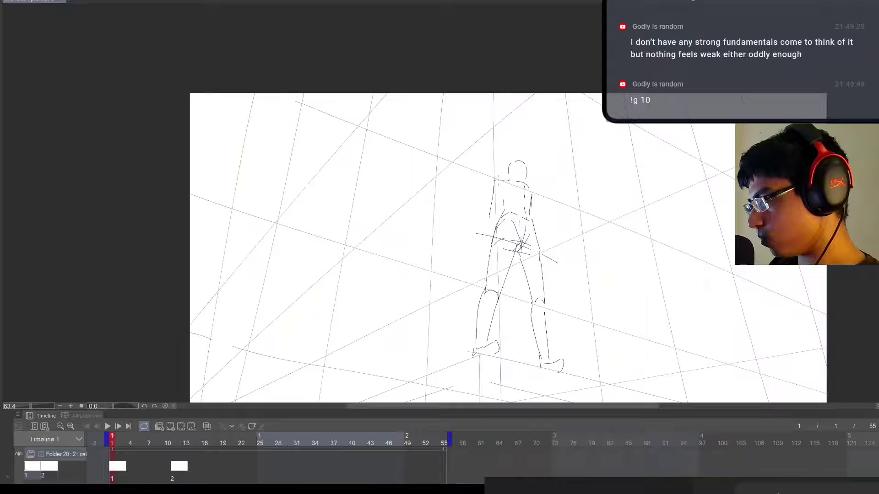
pyautogui.press('e')
pyautogui.click(490, 218)
pyautogui.press('p')
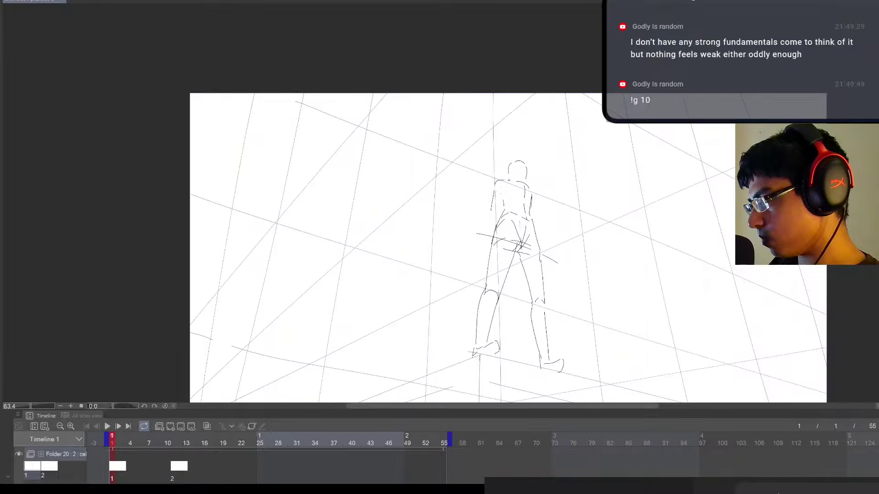
# Extend the left arm down to a hand beside the hip and draw the right arm's line down past the pelvis
pyautogui.moveTo(502, 190); pyautogui.dragTo(486, 245)
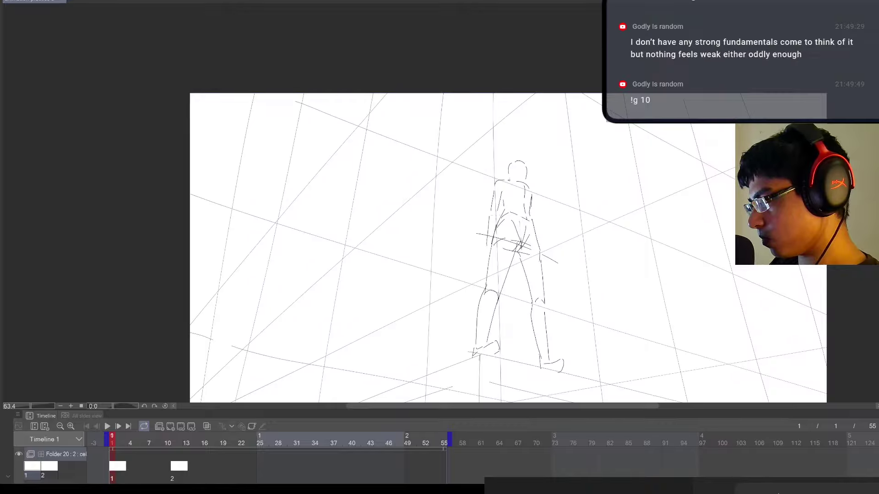
pyautogui.moveTo(496, 215); pyautogui.dragTo(492, 239)
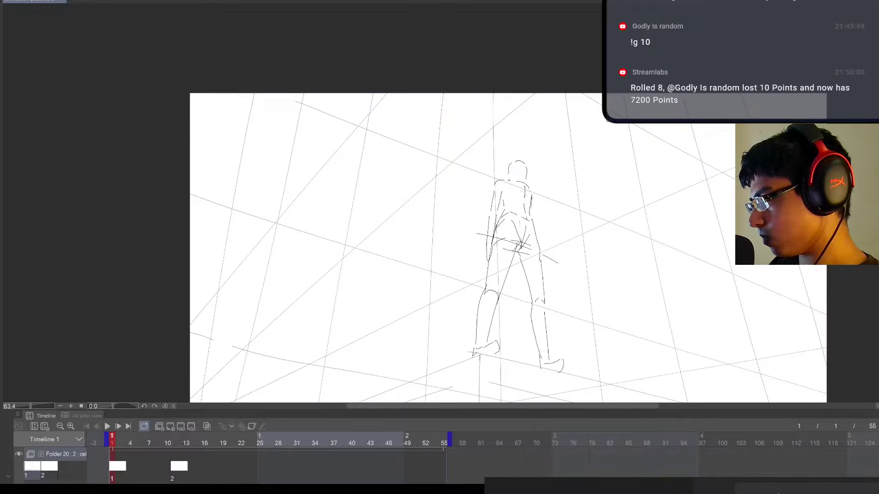
pyautogui.moveTo(532, 197); pyautogui.dragTo(541, 258)
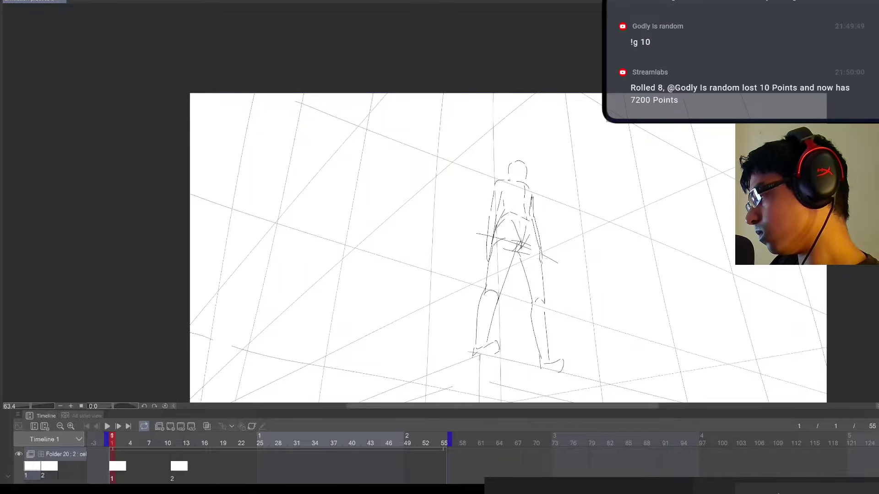
# Show the storyboard thumbnails over the drawing to compare them with the standing figure, and hide them again
pyautogui.scroll(-3, 564, 284)
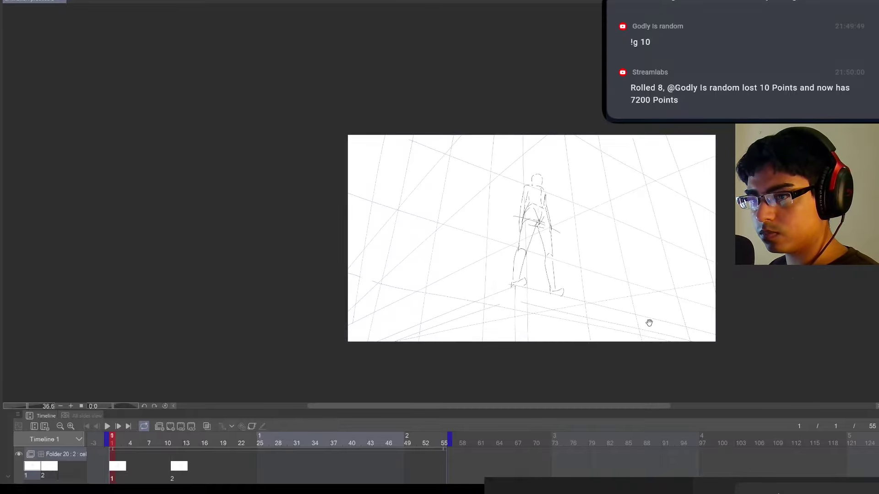
pyautogui.scroll(3, 647, 322)
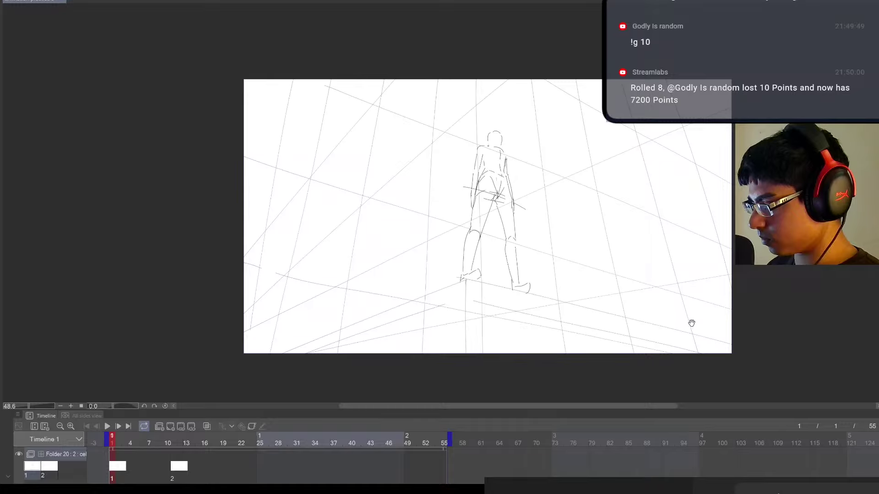
pyautogui.moveTo(690, 322); pyautogui.dragTo(701, 326)
pyautogui.moveTo(675, 366); pyautogui.dragTo(688, 372)
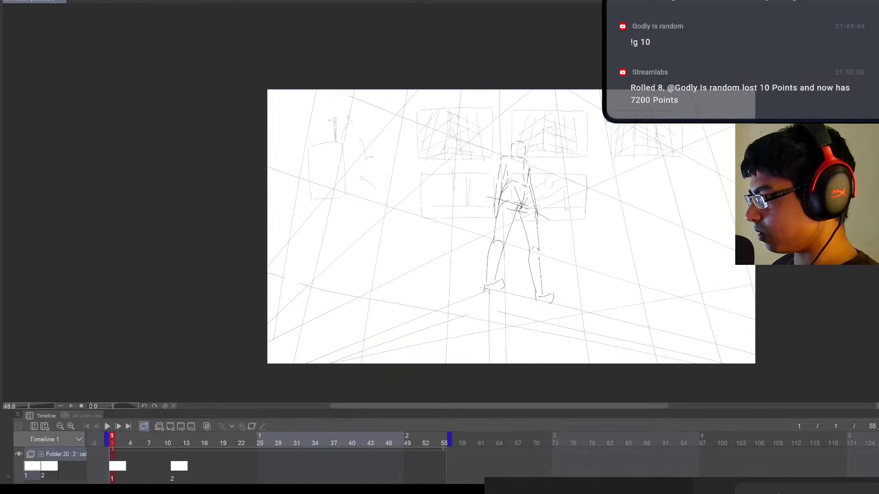
pyautogui.hotkey('ctrl', 'z')
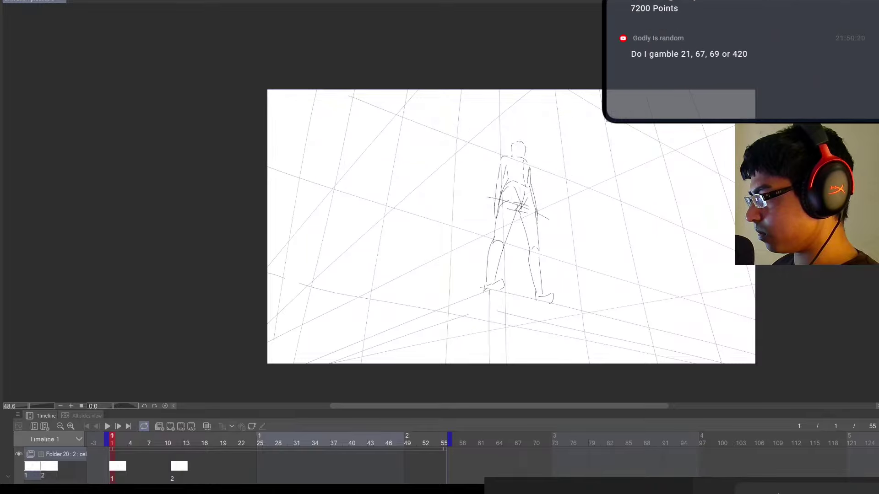
# Turn on onion skin at frame 11 and trace both of the figure's feet on the ledge
pyautogui.moveTo(560, 368)
pyautogui.mouseDown()
pyautogui.moveTo(557, 353)
pyautogui.moveTo(601, 348)
pyautogui.mouseUp()
pyautogui.click(175, 469)
pyautogui.press('o')
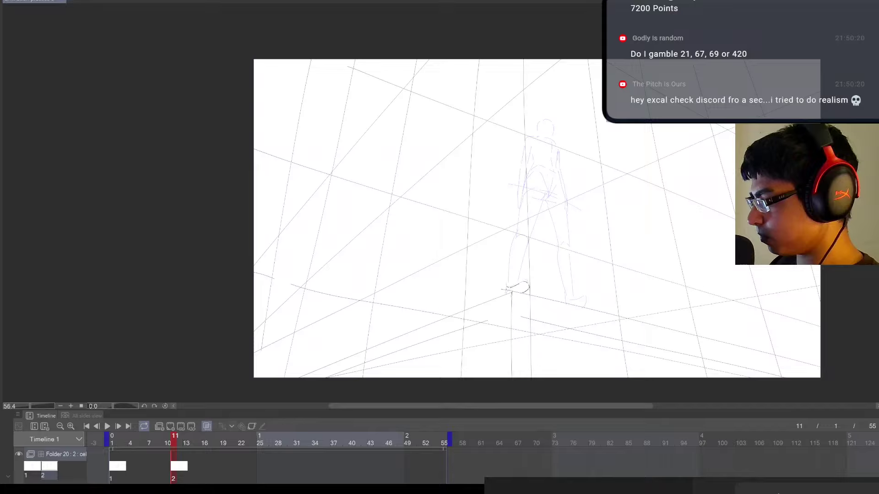
pyautogui.moveTo(568, 301); pyautogui.dragTo(585, 297)
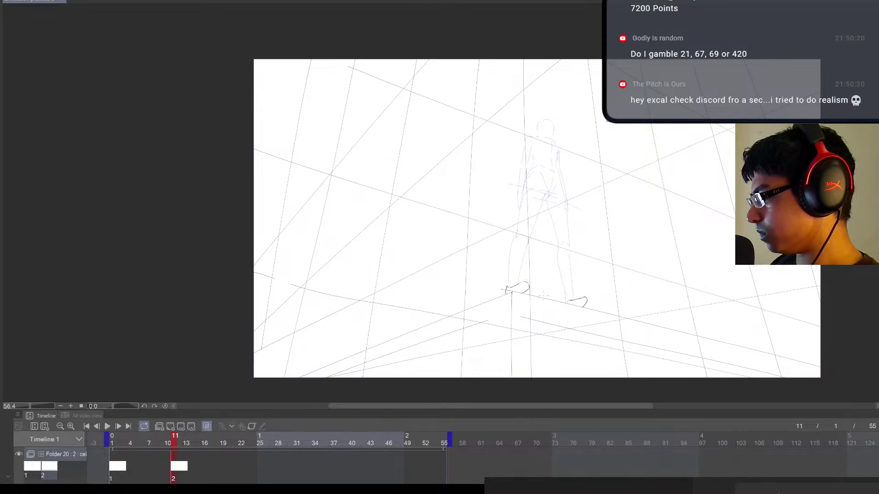
# Draw a hand resting on the ledge between the feet and a nearly vertical arm rising from it to about knee height
pyautogui.moveTo(547, 297); pyautogui.dragTo(552, 304)
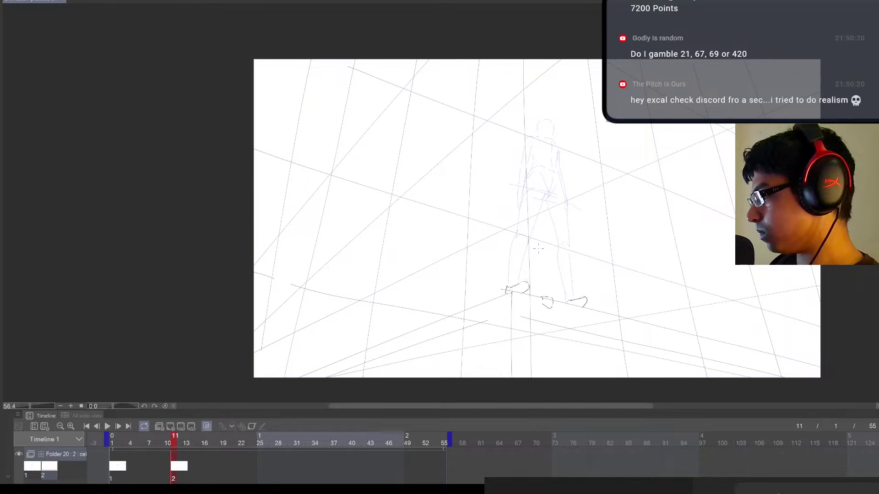
pyautogui.moveTo(538, 248); pyautogui.dragTo(539, 295)
pyautogui.moveTo(535, 243); pyautogui.dragTo(539, 291)
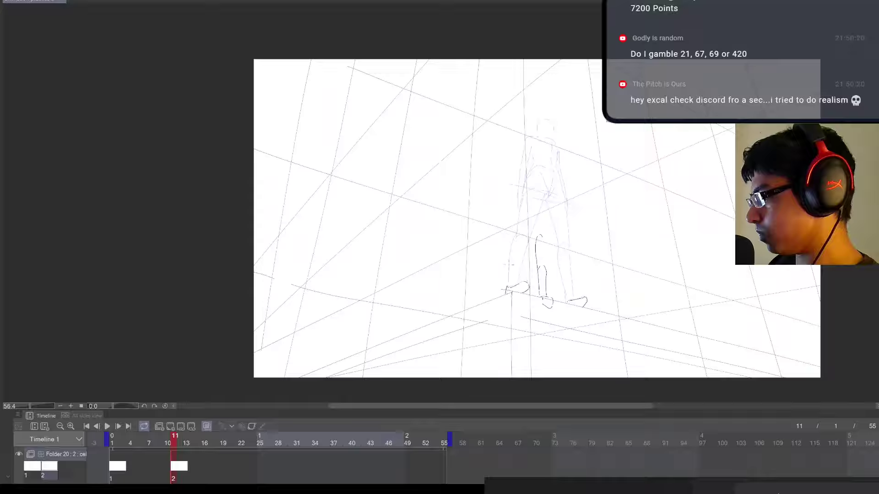
# Draw the left lower leg up from its foot and redraw its outer contour as a straighter line
pyautogui.moveTo(515, 282)
pyautogui.mouseDown()
pyautogui.moveTo(527, 249)
pyautogui.moveTo(505, 262)
pyautogui.moveTo(508, 278)
pyautogui.mouseUp()
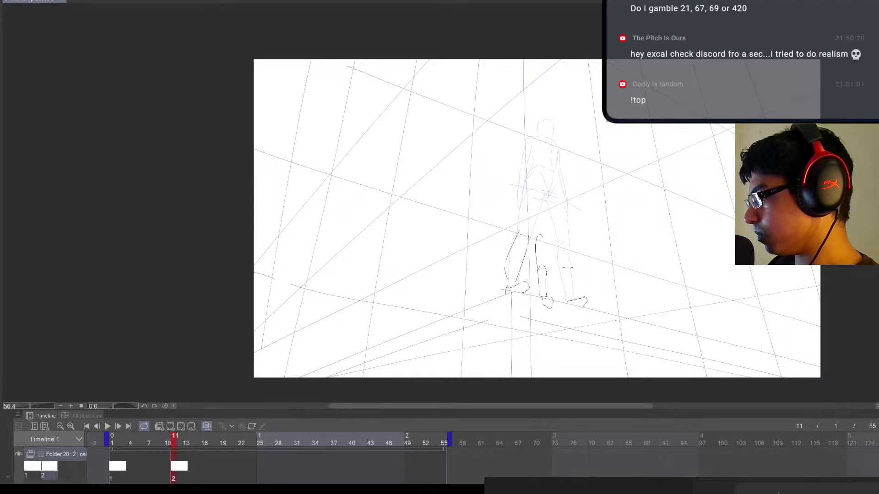
pyautogui.press('e')
pyautogui.moveTo(505, 277)
pyautogui.mouseDown()
pyautogui.moveTo(514, 250)
pyautogui.moveTo(502, 255)
pyautogui.moveTo(529, 226)
pyautogui.mouseUp()
pyautogui.press('p')
pyautogui.press('e')
pyautogui.press('p')
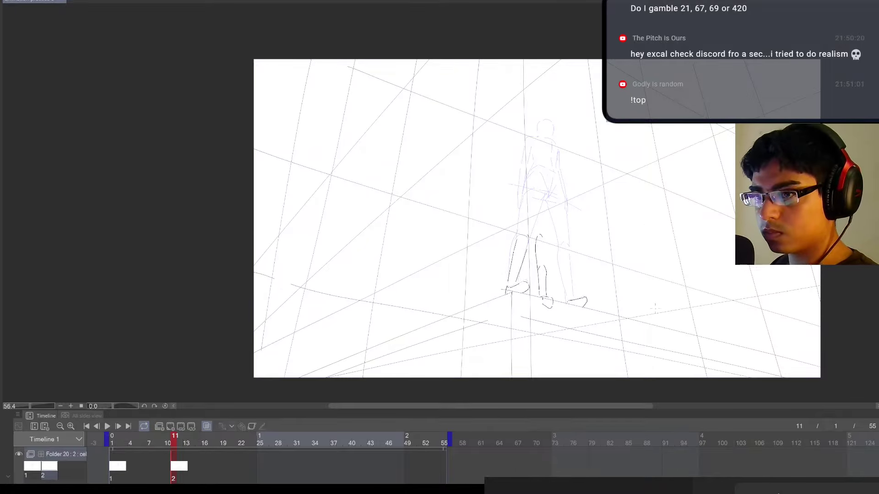
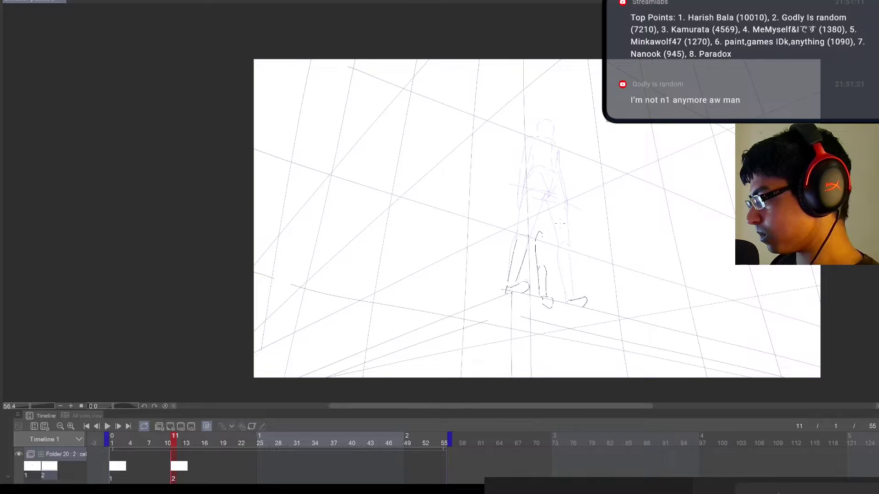
# Draw the crouching figure's oval head beside the shoulder, the arm's inner line and a curved lower body line beneath the head
pyautogui.moveTo(559, 215)
pyautogui.mouseDown()
pyautogui.moveTo(553, 237)
pyautogui.moveTo(570, 228)
pyautogui.mouseUp()
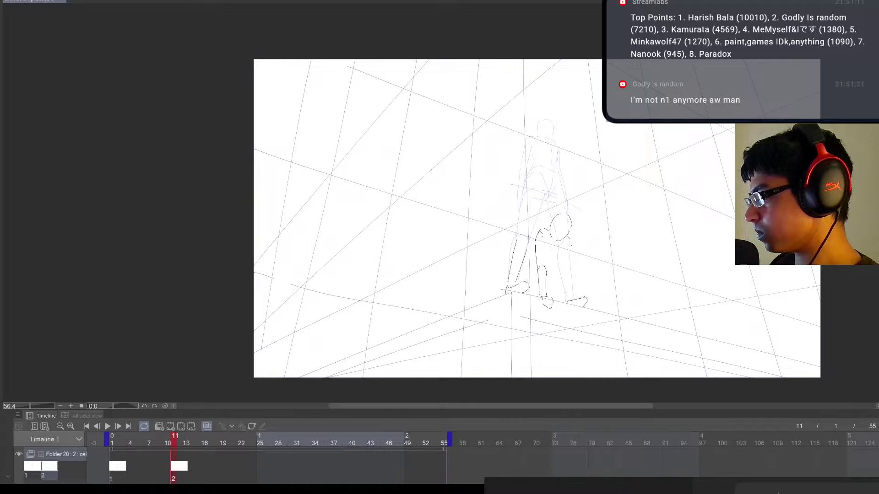
pyautogui.moveTo(549, 239); pyautogui.dragTo(546, 264)
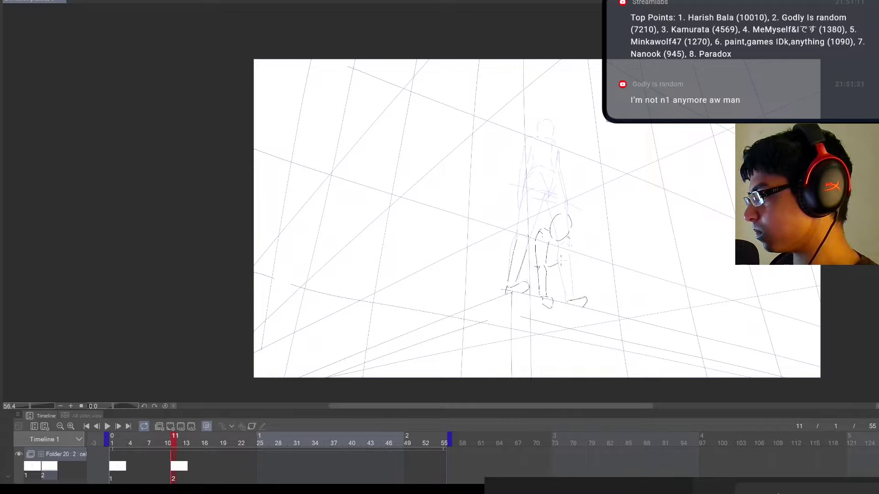
pyautogui.moveTo(559, 260); pyautogui.dragTo(566, 249)
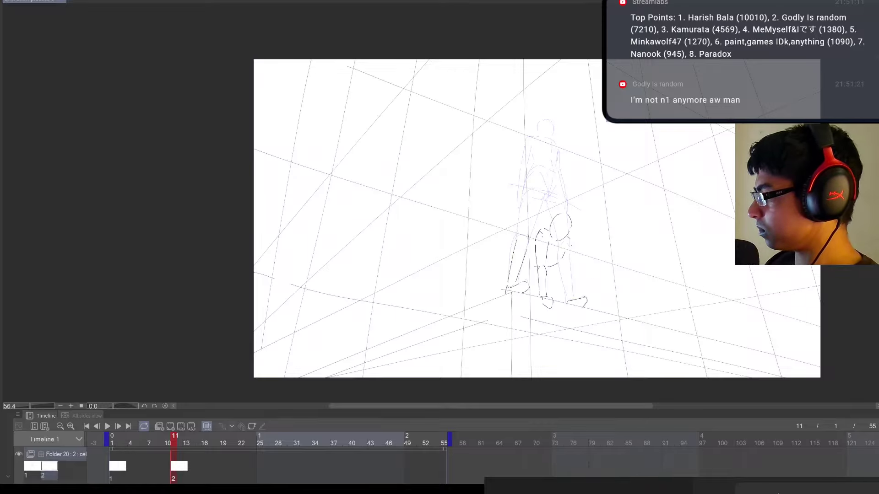
# Lasso the crouching figure's head, torso and arm, adjust their size slightly with a free transform, and deselect
pyautogui.moveTo(591, 192)
pyautogui.mouseDown()
pyautogui.moveTo(549, 210)
pyautogui.moveTo(535, 236)
pyautogui.moveTo(533, 275)
pyautogui.moveTo(557, 320)
pyautogui.moveTo(562, 287)
pyautogui.moveTo(593, 225)
pyautogui.mouseUp()
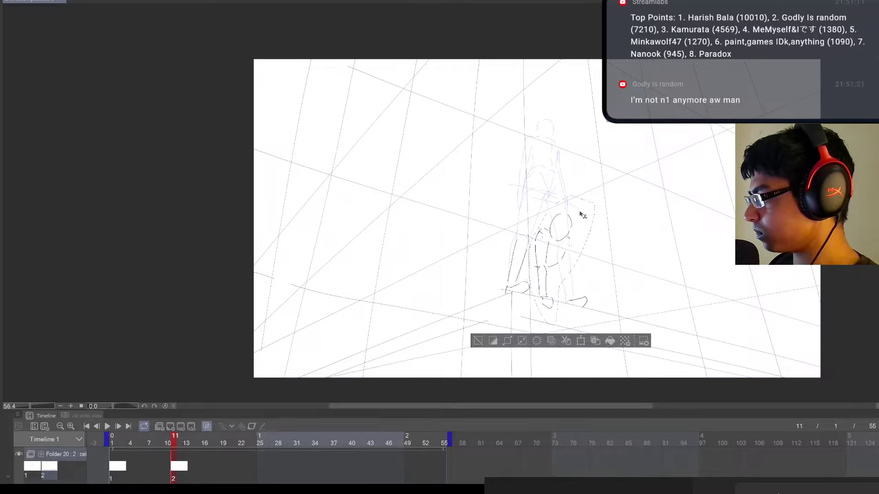
pyautogui.hotkey('ctrl', 't')
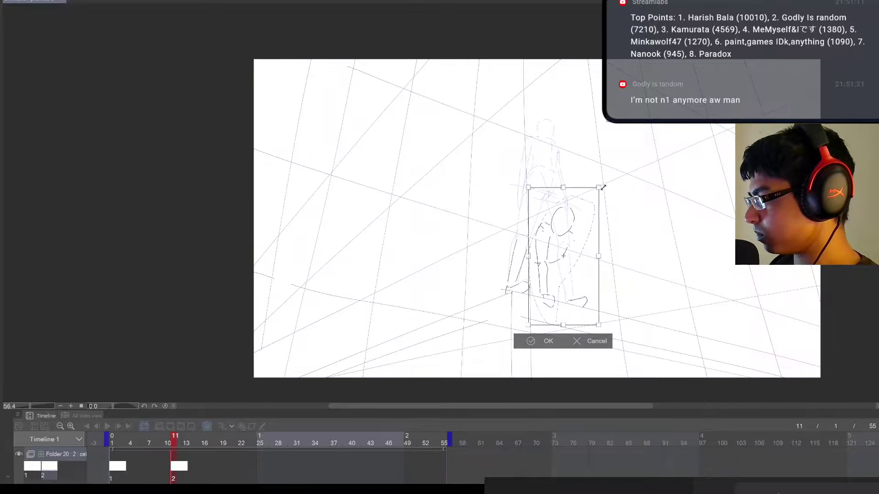
pyautogui.moveTo(603, 187); pyautogui.dragTo(595, 194)
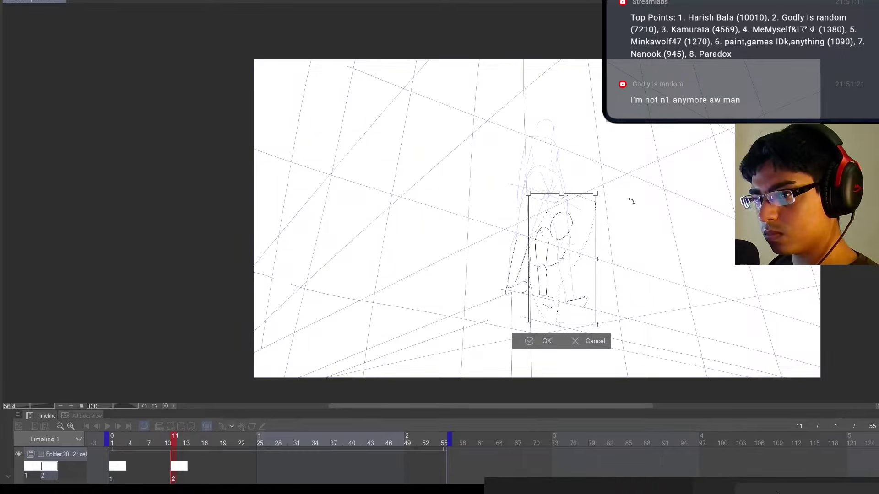
pyautogui.click(529, 341)
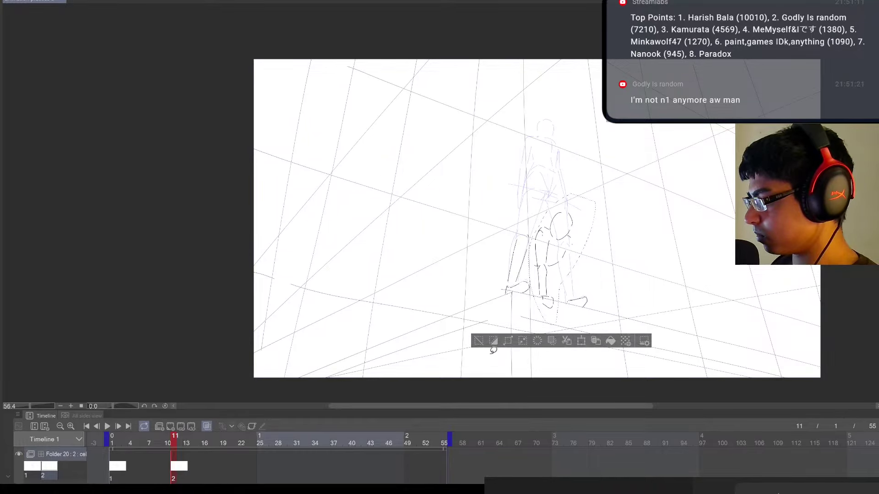
pyautogui.click(478, 341)
# Remove the crouching figure's left lower-leg lines and sketch the torso's two sides running down behind the arm to the hips
pyautogui.press('p')
pyautogui.hotkey('ctrl', 'z')
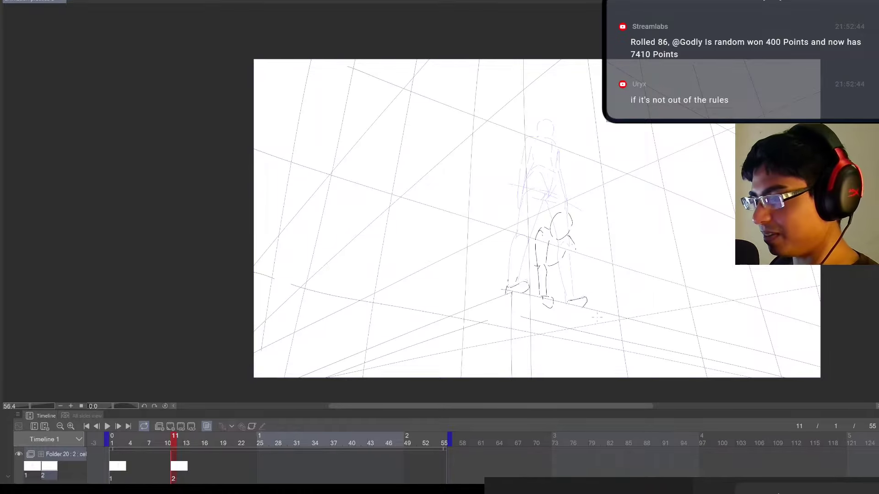
pyautogui.press('e')
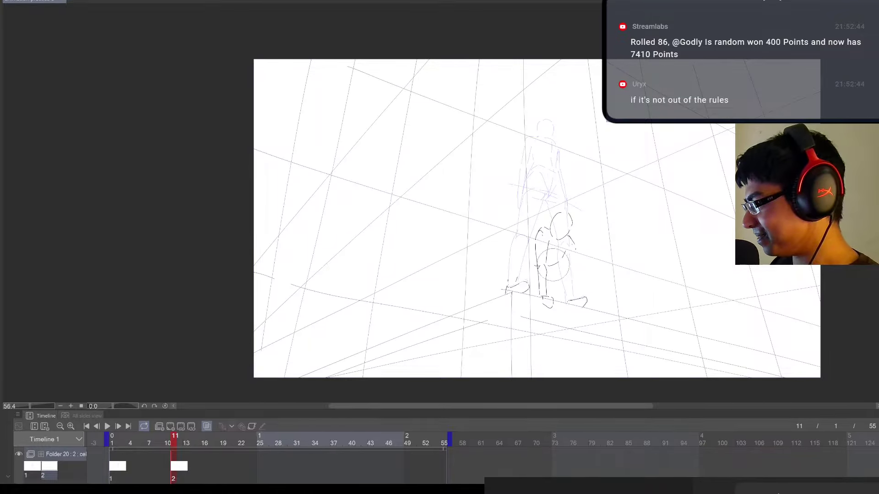
pyautogui.press('p')
pyautogui.moveTo(552, 266)
pyautogui.mouseDown()
pyautogui.moveTo(564, 251)
pyautogui.moveTo(549, 267)
pyautogui.moveTo(533, 247)
pyautogui.moveTo(521, 262)
pyautogui.mouseUp()
pyautogui.hotkey('ctrl', 'z')
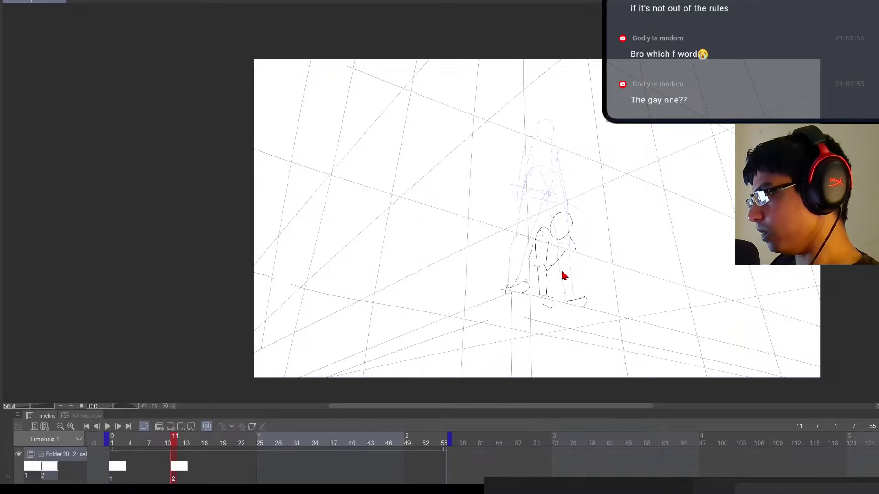
pyautogui.moveTo(535, 235)
pyautogui.mouseDown()
pyautogui.moveTo(529, 260)
pyautogui.moveTo(552, 270)
pyautogui.mouseUp()
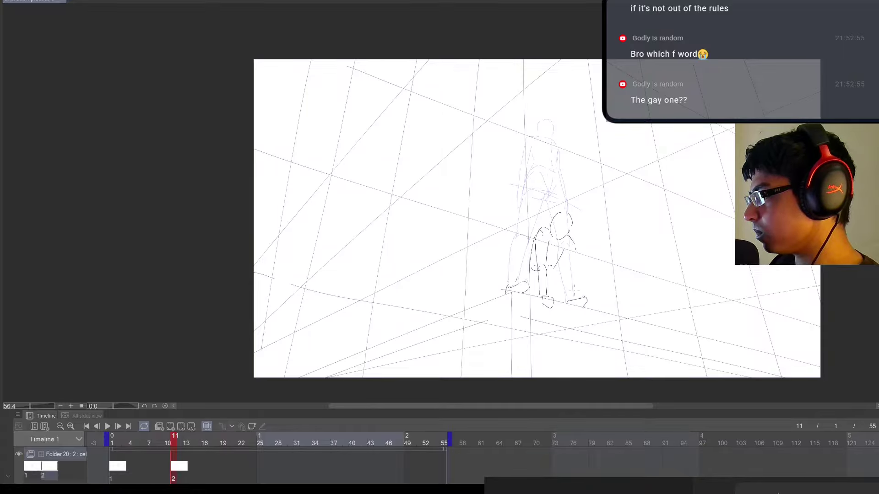
# On frame 1, lasso the standing figure's left foot, enlarge it slightly with a free transform, and deselect
pyautogui.press('Left')
pyautogui.press('Right')
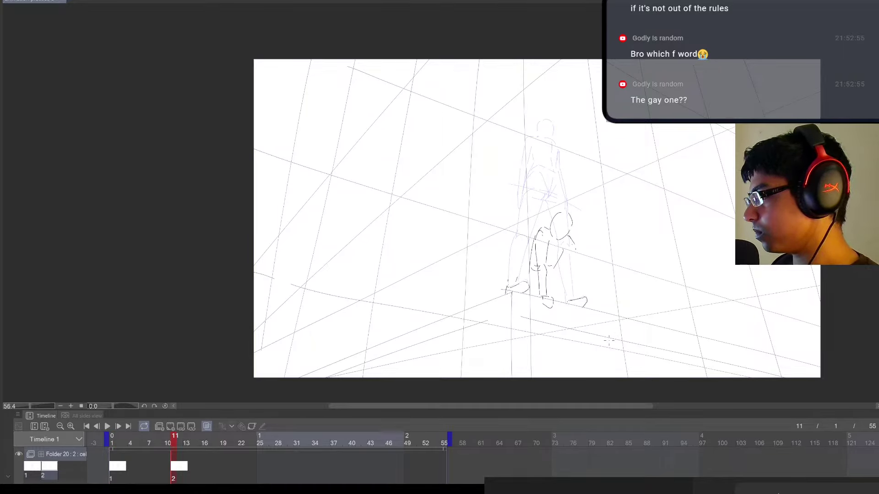
pyautogui.press('Home')
pyautogui.press('h')
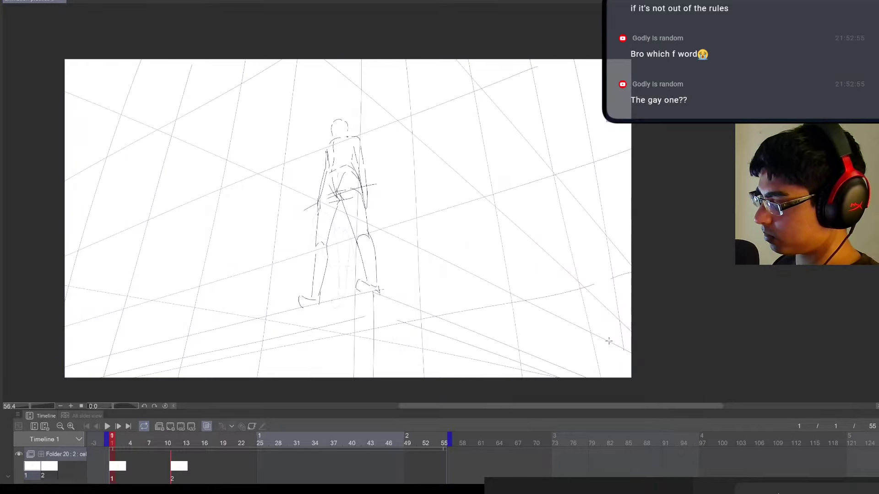
pyautogui.moveTo(609, 341); pyautogui.dragTo(681, 352)
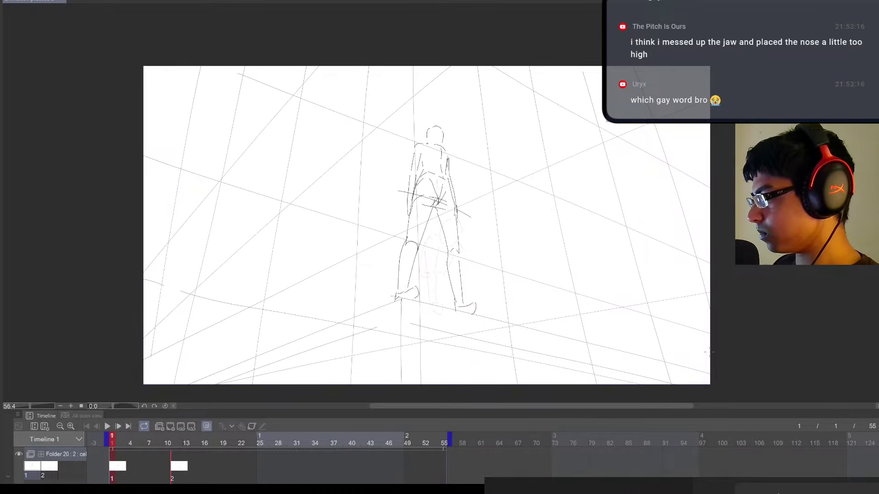
pyautogui.moveTo(408, 284)
pyautogui.mouseDown()
pyautogui.moveTo(385, 290)
pyautogui.moveTo(447, 300)
pyautogui.moveTo(434, 308)
pyautogui.mouseUp()
pyautogui.hotkey('ctrl', 't')
pyautogui.click(375, 341)
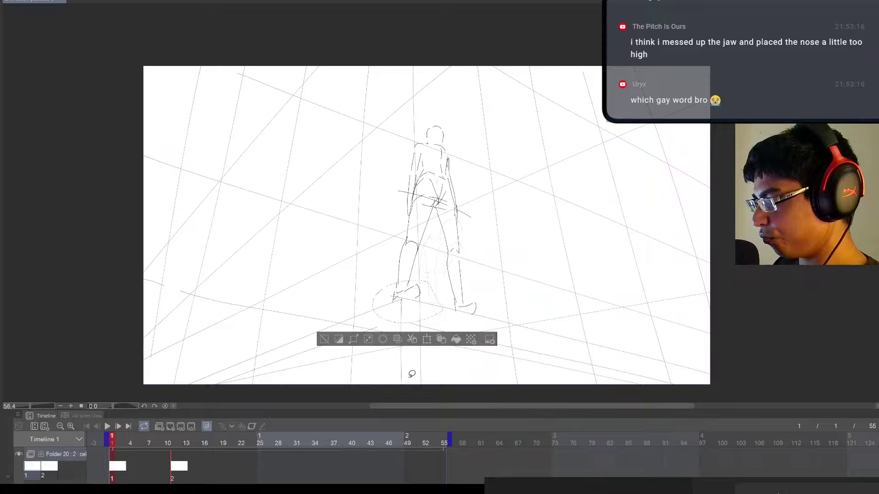
pyautogui.hotkey('ctrl', 'd')
# Lasso the standing figure's right foot, enlarge it slightly with a free transform, and deselect
pyautogui.moveTo(509, 321); pyautogui.dragTo(575, 324)
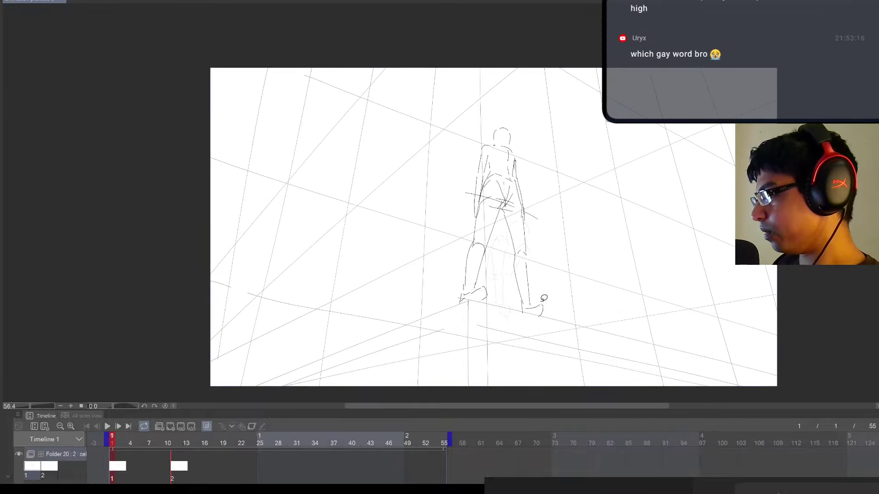
pyautogui.moveTo(543, 300); pyautogui.dragTo(565, 314)
pyautogui.hotkey('ctrl', 't')
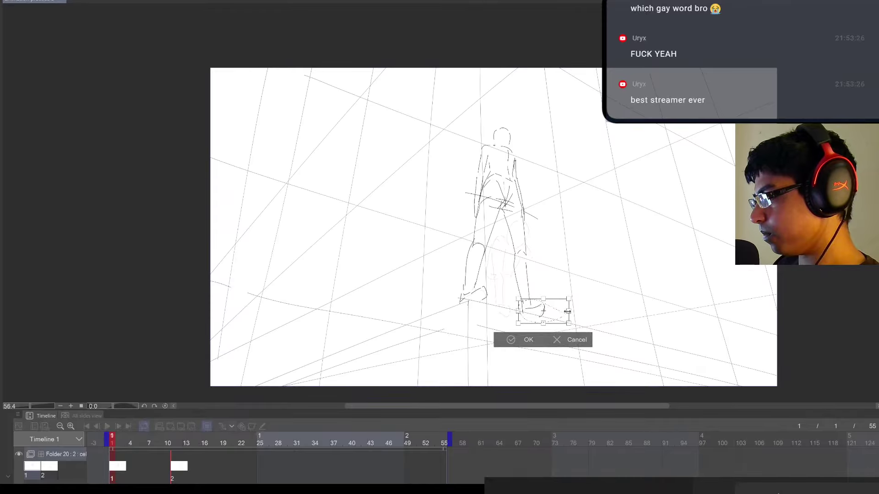
pyautogui.click(525, 340)
pyautogui.click(465, 338)
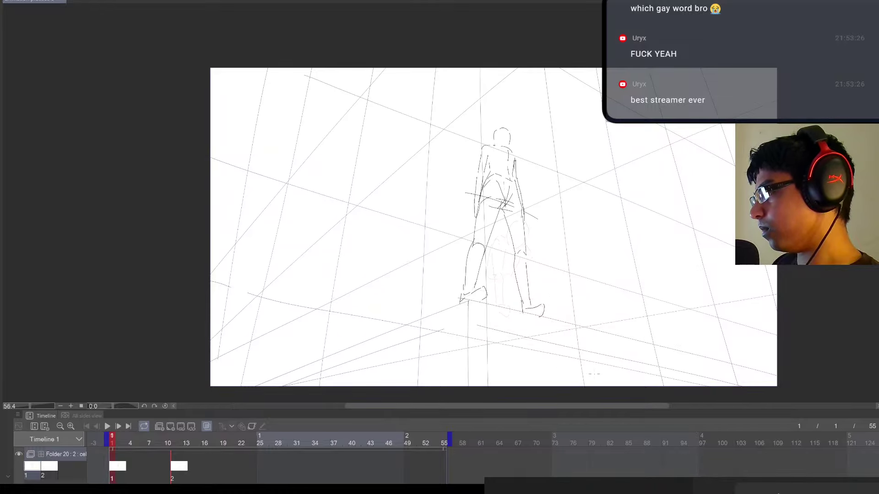
# On frame 11, draw the crouching figure's left leg as a slanted line running from its foot up to the hip
pyautogui.press('Right')
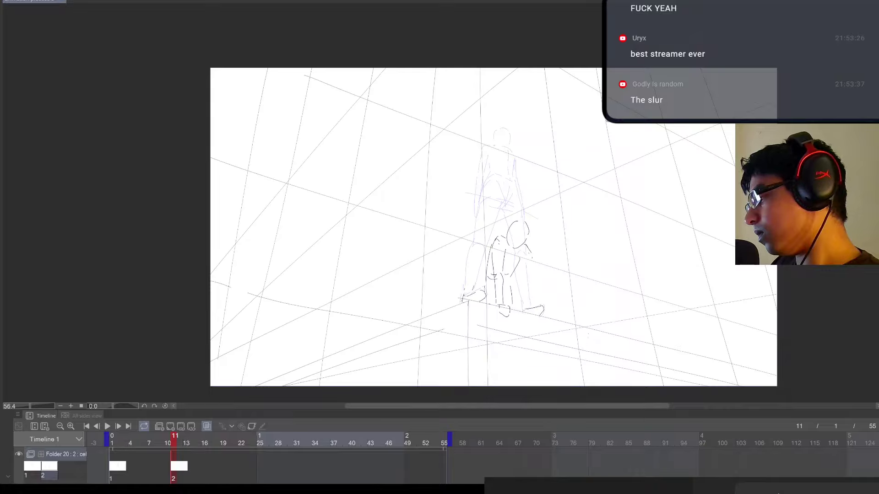
pyautogui.moveTo(487, 267)
pyautogui.mouseDown()
pyautogui.moveTo(467, 283)
pyautogui.moveTo(488, 276)
pyautogui.mouseUp()
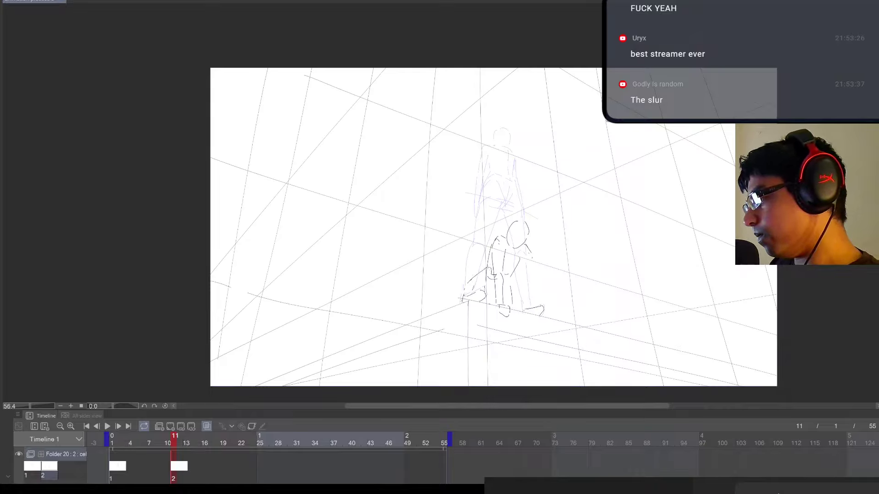
pyautogui.hotkey('ctrl', 'z')
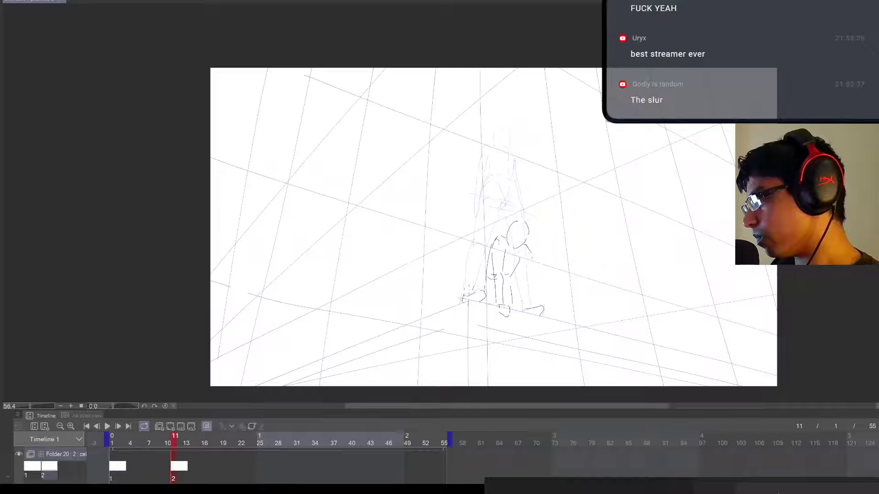
pyautogui.press('e')
pyautogui.moveTo(465, 289); pyautogui.dragTo(468, 287)
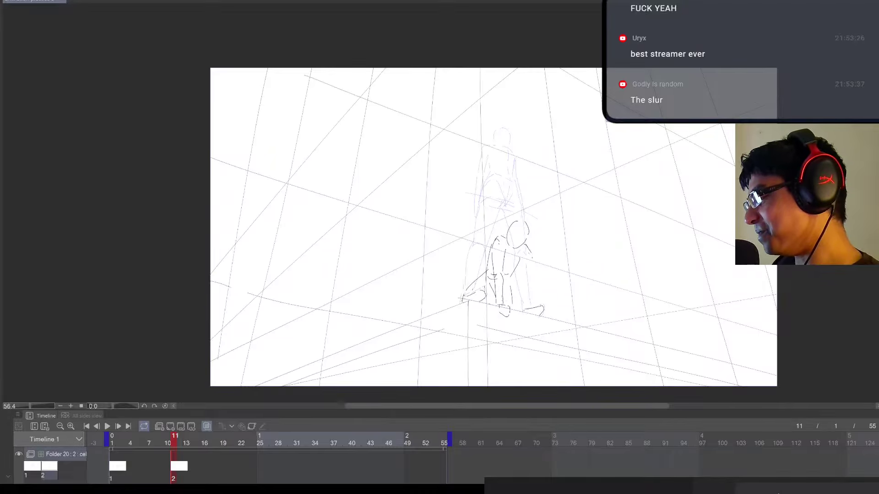
# Draw the bent right leg with its thigh, raised knee and lower leg down to the foot, and rework the left foot's lines
pyautogui.moveTo(512, 286)
pyautogui.mouseDown()
pyautogui.moveTo(542, 273)
pyautogui.moveTo(529, 307)
pyautogui.mouseUp()
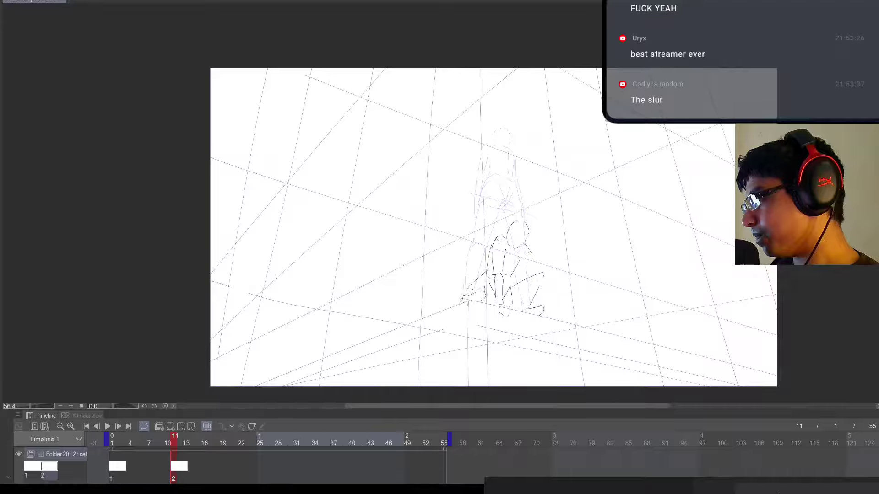
pyautogui.moveTo(532, 277)
pyautogui.mouseDown()
pyautogui.moveTo(522, 307)
pyautogui.moveTo(540, 297)
pyautogui.moveTo(512, 305)
pyautogui.mouseUp()
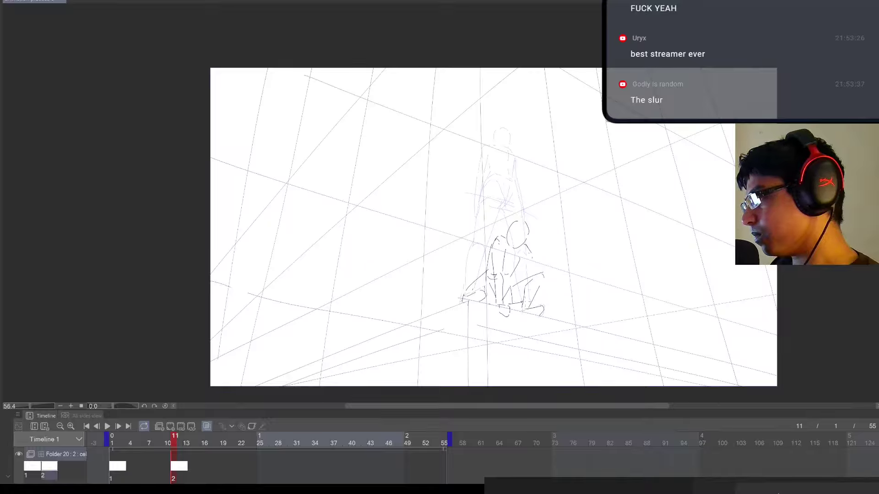
pyautogui.press('e')
pyautogui.moveTo(479, 296)
pyautogui.mouseDown()
pyautogui.moveTo(459, 301)
pyautogui.moveTo(476, 277)
pyautogui.moveTo(470, 290)
pyautogui.moveTo(485, 278)
pyautogui.moveTo(476, 306)
pyautogui.mouseUp()
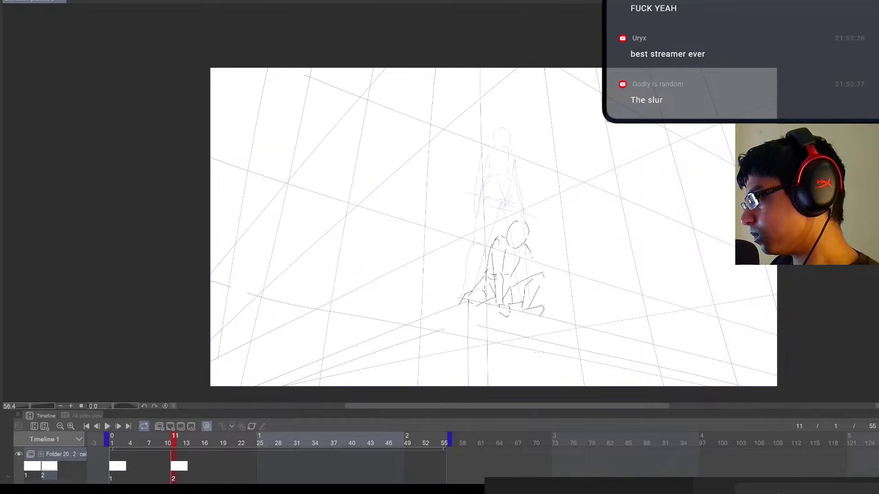
# Draw the right arm from the shoulder down to a bent elbow, with the forearm resting across the right knee
pyautogui.moveTo(531, 251); pyautogui.dragTo(534, 258)
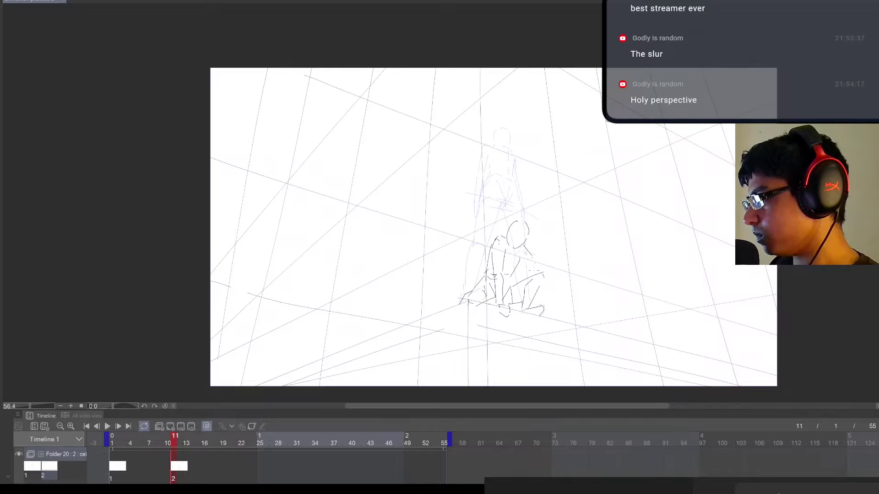
pyautogui.moveTo(522, 277); pyautogui.dragTo(534, 270)
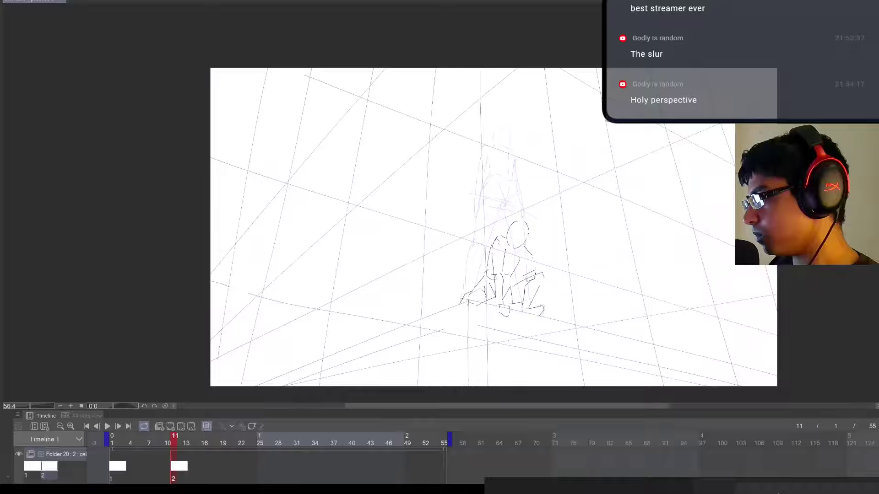
pyautogui.moveTo(533, 261); pyautogui.dragTo(527, 273)
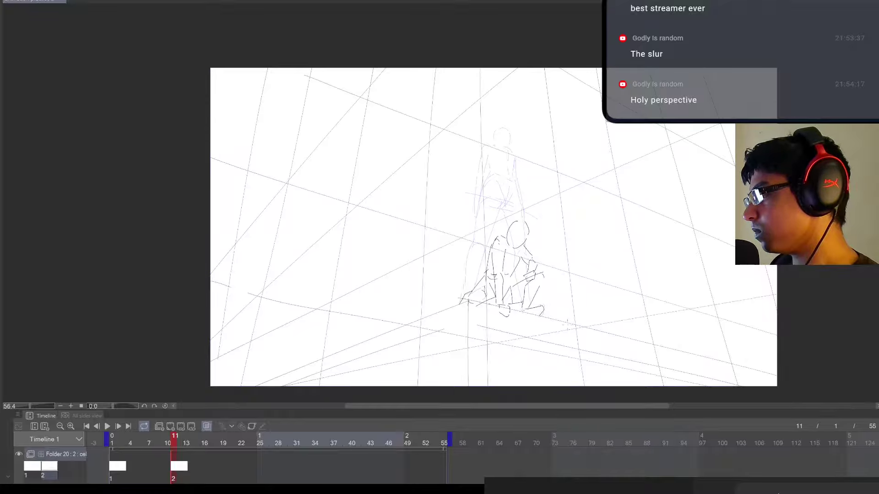
# Enlarge the whole crouching figure slightly with a free transform, keeping its feet on the ledge
pyautogui.press('.')
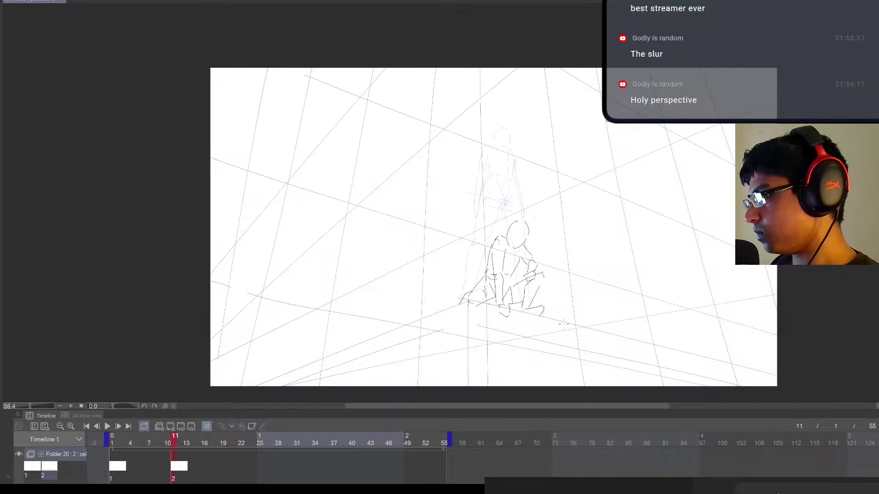
pyautogui.hotkey('ctrl', 't')
pyautogui.moveTo(544, 270); pyautogui.dragTo(539, 274)
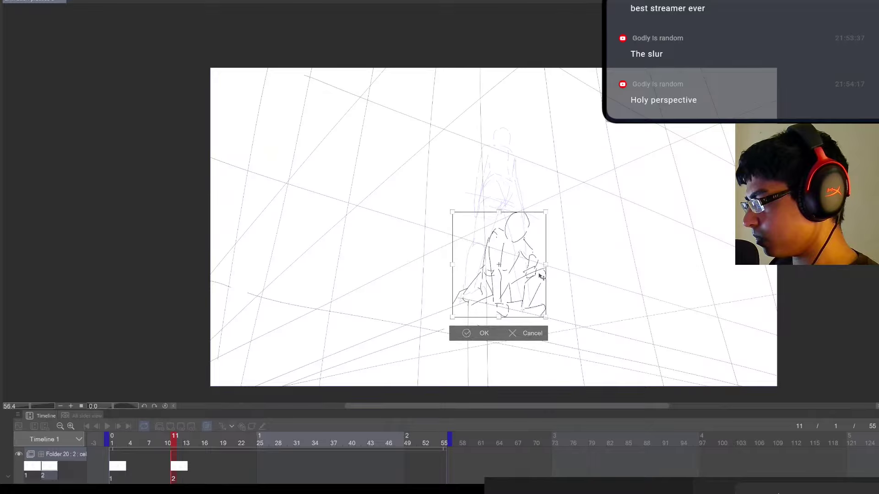
pyautogui.click(484, 333)
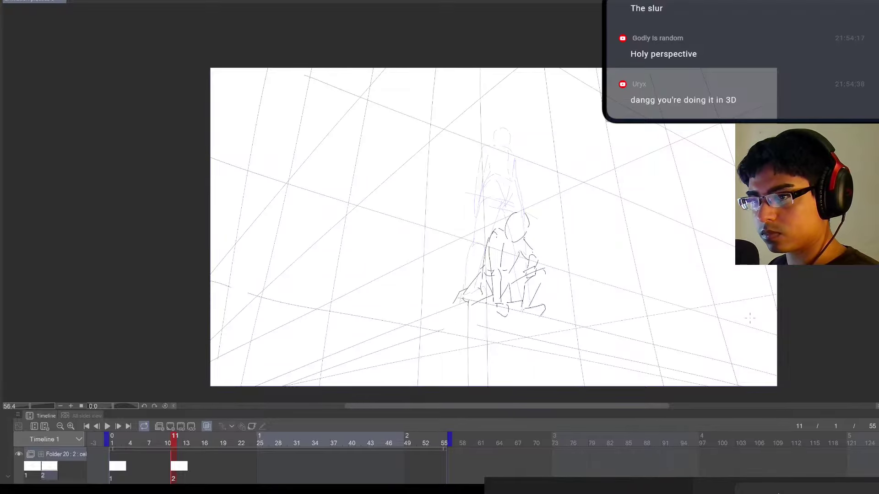
# Compare the standing pose on frame 1 with the crouching pose on frame 11, and check the storyboard thumbnails
pyautogui.scroll(-2, 651, 321)
pyautogui.moveTo(649, 333); pyautogui.dragTo(611, 319)
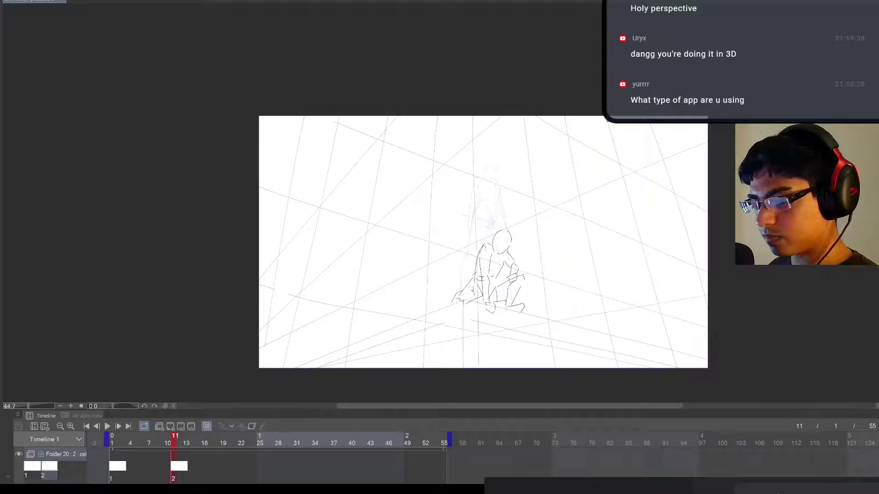
pyautogui.moveTo(644, 343); pyautogui.dragTo(611, 314)
pyautogui.press('Left')
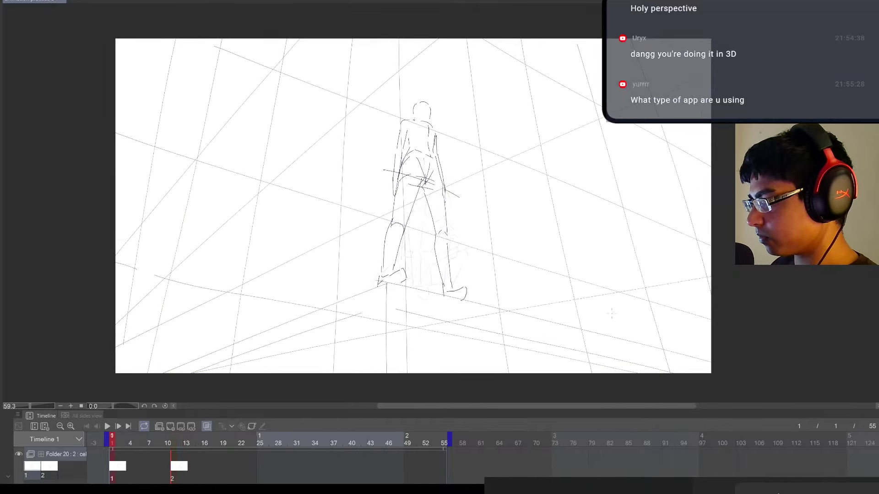
pyautogui.press('Right')
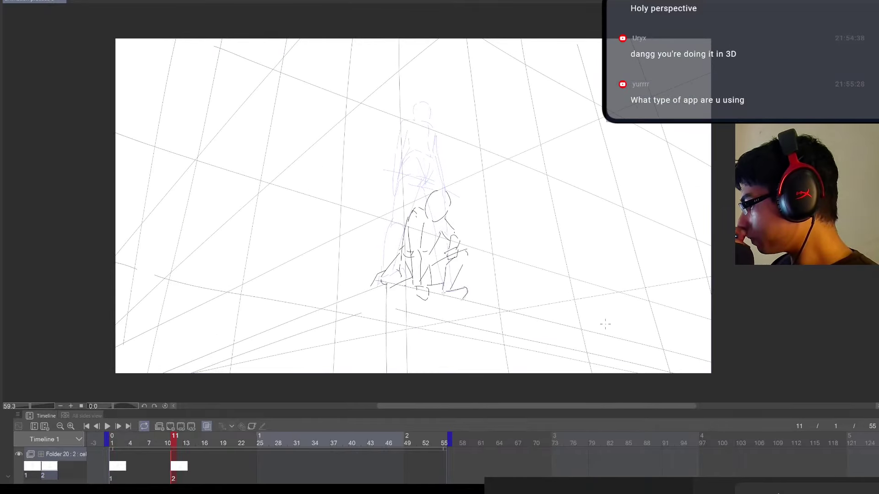
pyautogui.hotkey('ctrl', 'z')
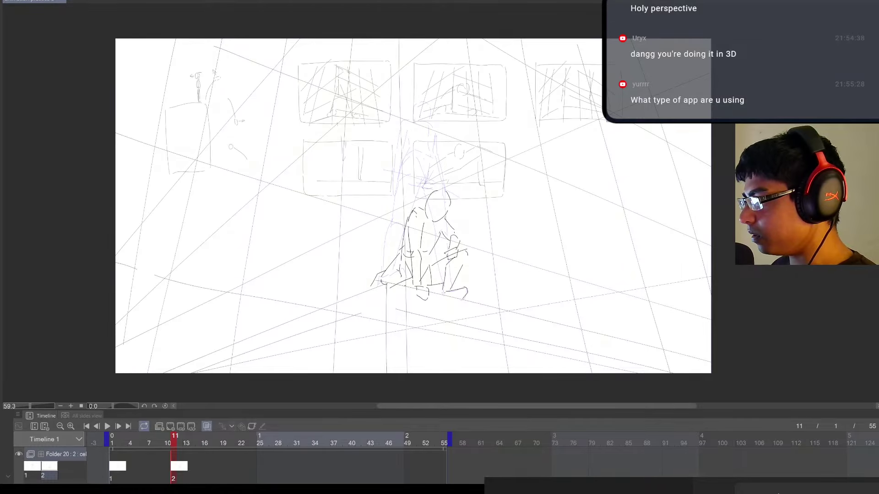
pyautogui.hotkey('ctrl', 'y')
pyautogui.hotkey('ctrl', 'z')
pyautogui.hotkey('ctrl', 'y')
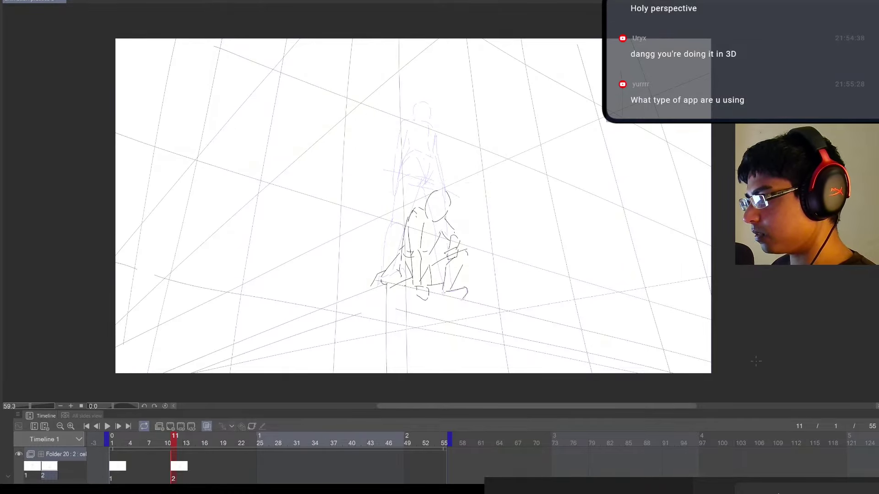
pyautogui.press('Left')
pyautogui.moveTo(641, 352); pyautogui.dragTo(777, 363)
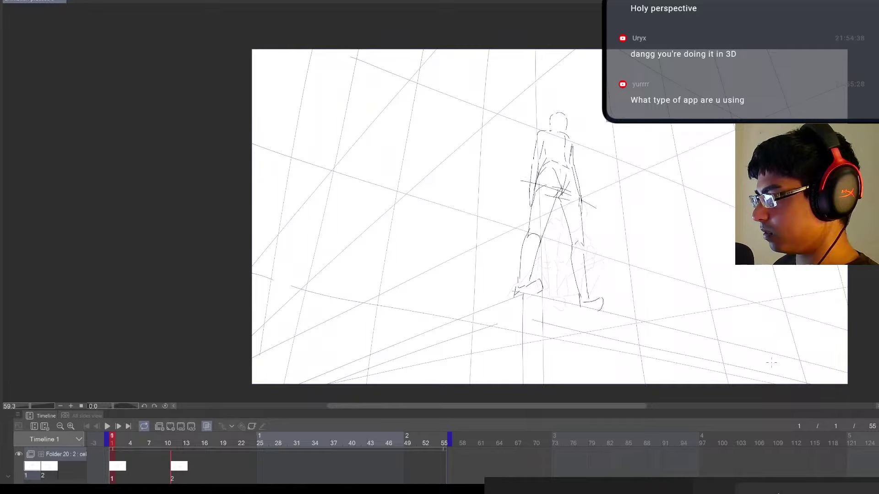
pyautogui.press('Right')
# Add a new animation cel on frame 18 for the next key pose after the crouch
pyautogui.click(219, 473)
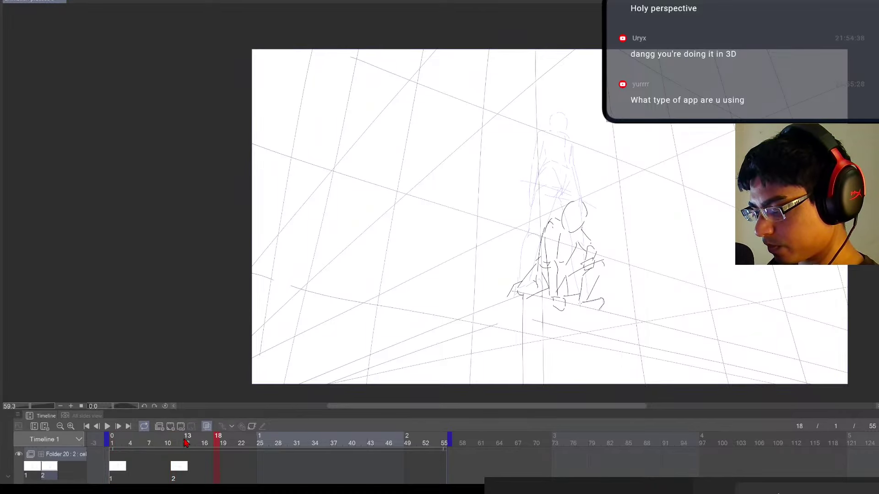
pyautogui.click(170, 426)
pyautogui.moveTo(613, 329); pyautogui.dragTo(584, 358)
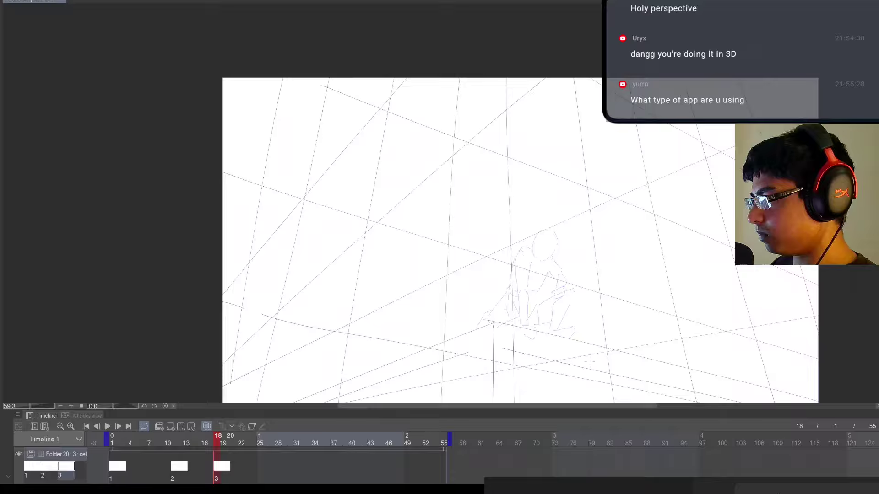
# Try a large arc for the jump's path, rising from the crouching figure and falling to the canvas's lower right
pyautogui.moveTo(590, 343)
pyautogui.mouseDown()
pyautogui.moveTo(541, 294)
pyautogui.moveTo(536, 301)
pyautogui.moveTo(502, 286)
pyautogui.moveTo(520, 243)
pyautogui.moveTo(590, 183)
pyautogui.moveTo(658, 338)
pyautogui.mouseUp()
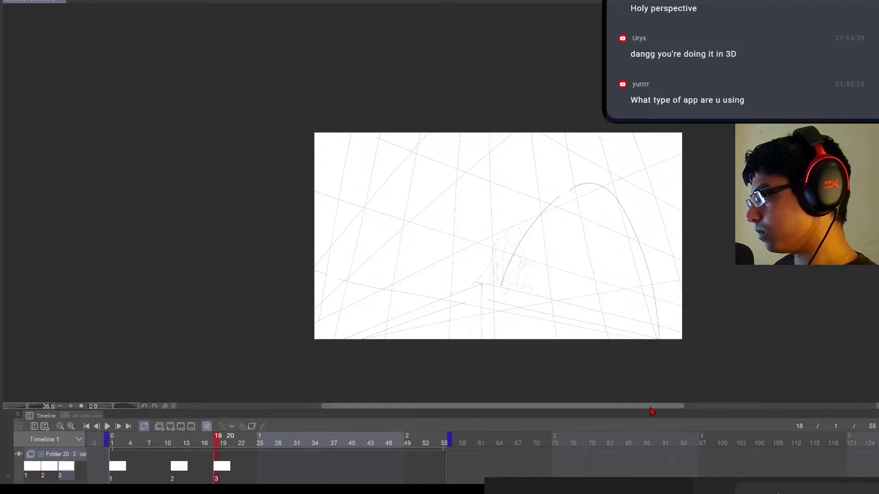
pyautogui.scroll(2, 602, 287)
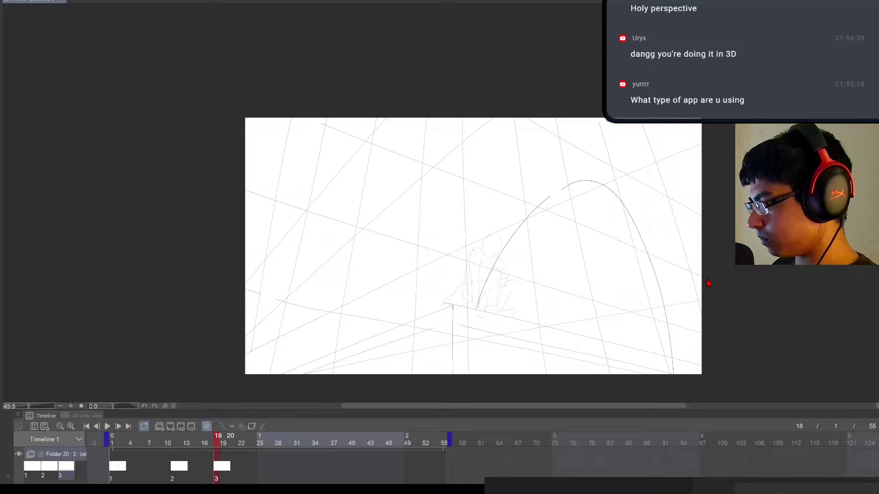
pyautogui.hotkey('ctrl', 'z')
pyautogui.hotkey('ctrl', 'z')
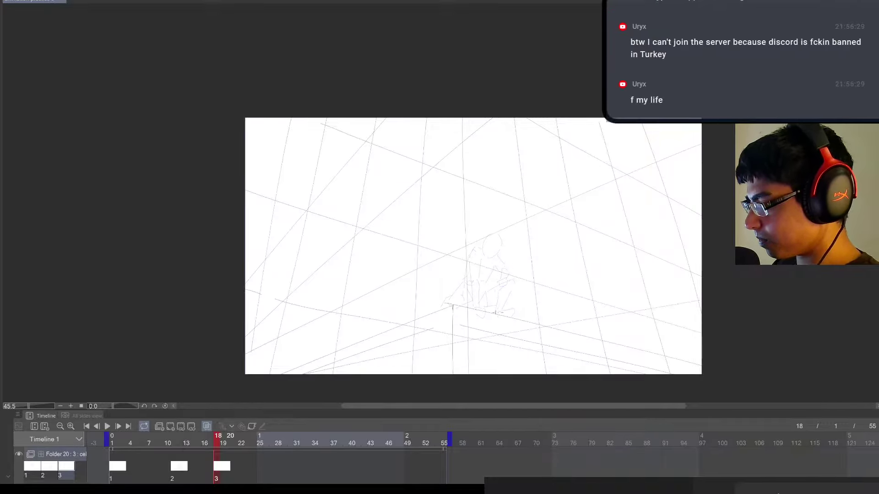
# Draw the push-off foot on the ledge and a slanted line for the lower leg rising from it
pyautogui.moveTo(496, 311)
pyautogui.mouseDown()
pyautogui.moveTo(511, 309)
pyautogui.moveTo(513, 276)
pyautogui.moveTo(515, 286)
pyautogui.moveTo(520, 276)
pyautogui.mouseUp()
pyautogui.hotkey('ctrl', 'z')
pyautogui.hotkey('ctrl', 'z')
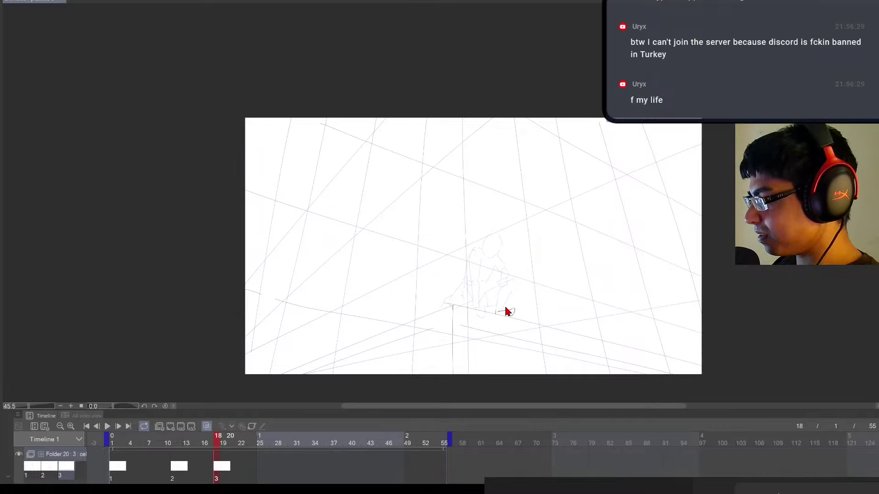
pyautogui.moveTo(506, 310); pyautogui.dragTo(518, 272)
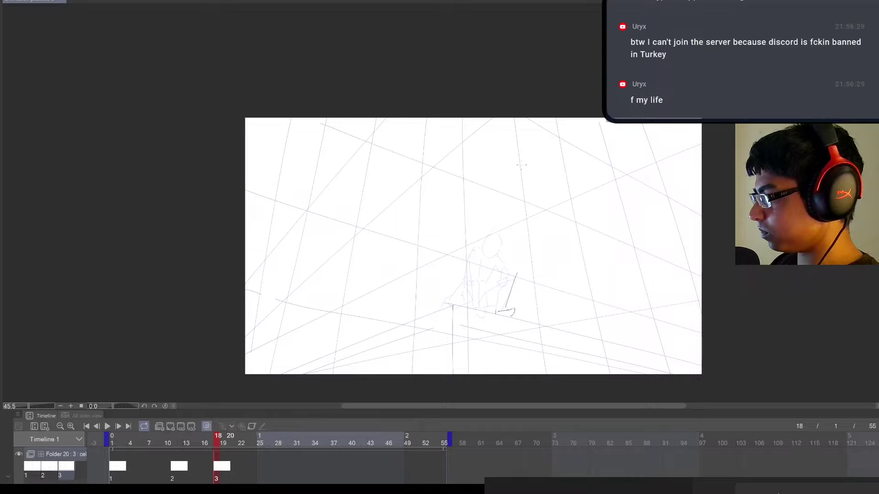
# Draw a near-vertical spine line above the leg, extend the leg upward and rough in the pelvis with its crossing lines
pyautogui.moveTo(531, 163); pyautogui.dragTo(515, 254)
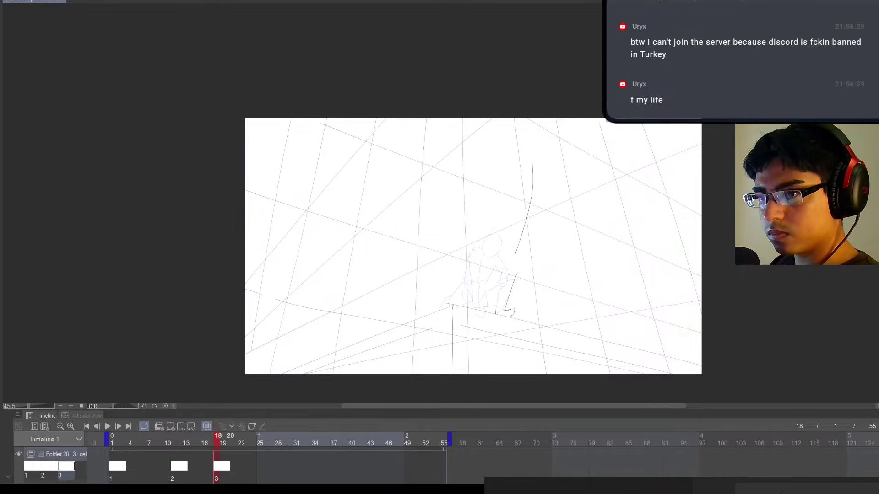
pyautogui.hotkey('ctrl', 'z')
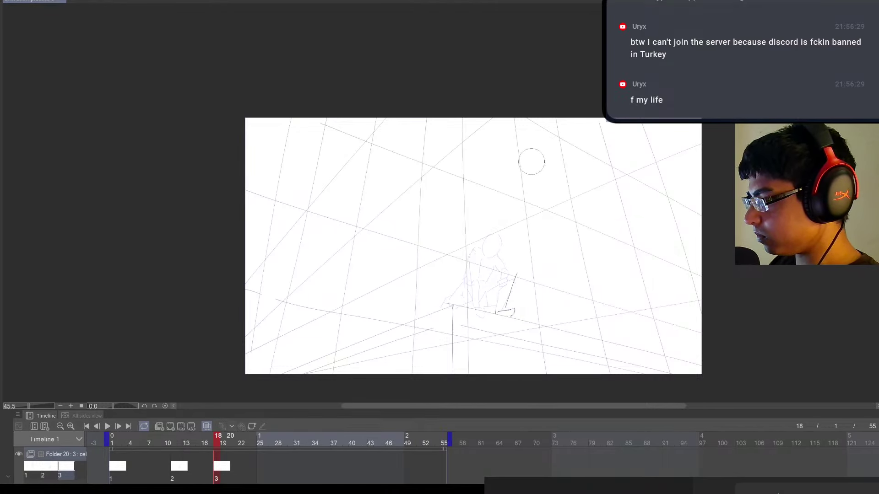
pyautogui.moveTo(526, 171)
pyautogui.mouseDown()
pyautogui.moveTo(514, 223)
pyautogui.moveTo(531, 256)
pyautogui.moveTo(515, 278)
pyautogui.mouseUp()
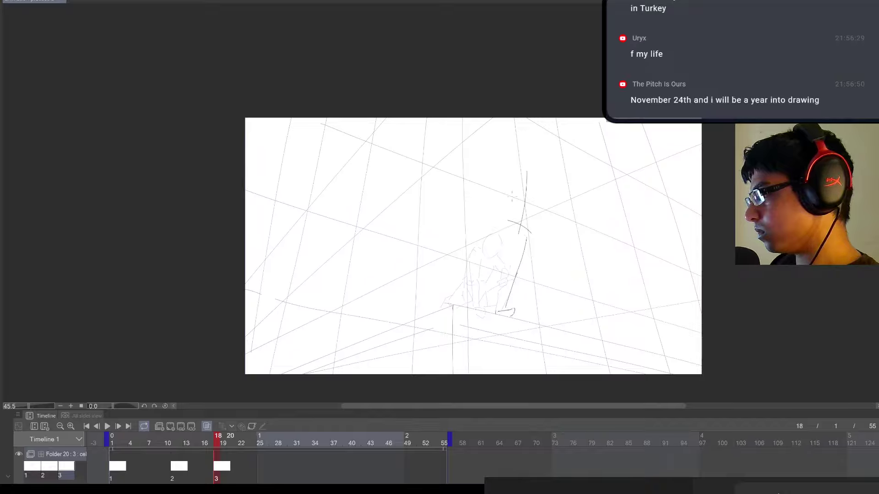
pyautogui.moveTo(505, 216)
pyautogui.mouseDown()
pyautogui.moveTo(527, 216)
pyautogui.moveTo(528, 206)
pyautogui.moveTo(516, 200)
pyautogui.moveTo(522, 226)
pyautogui.mouseUp()
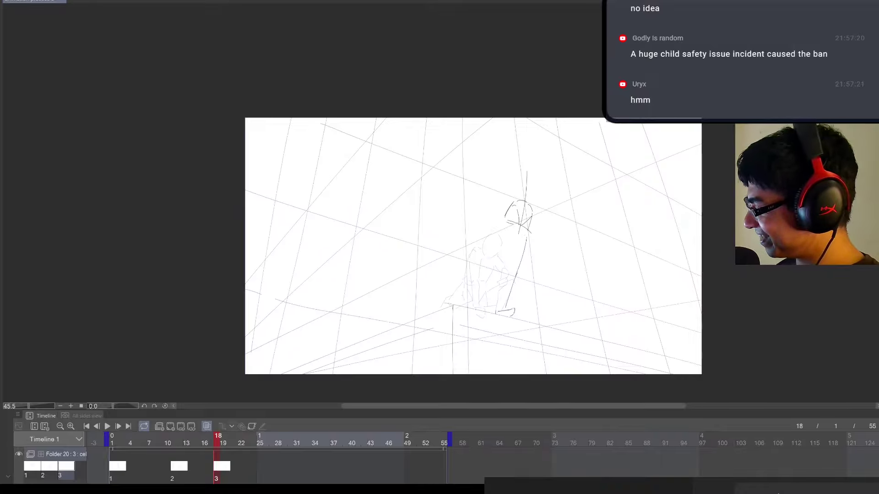
# Show the red box construction sketches without the scene's drawing, and scale them down with a free transform to fit the canvas
pyautogui.click(841, 342)
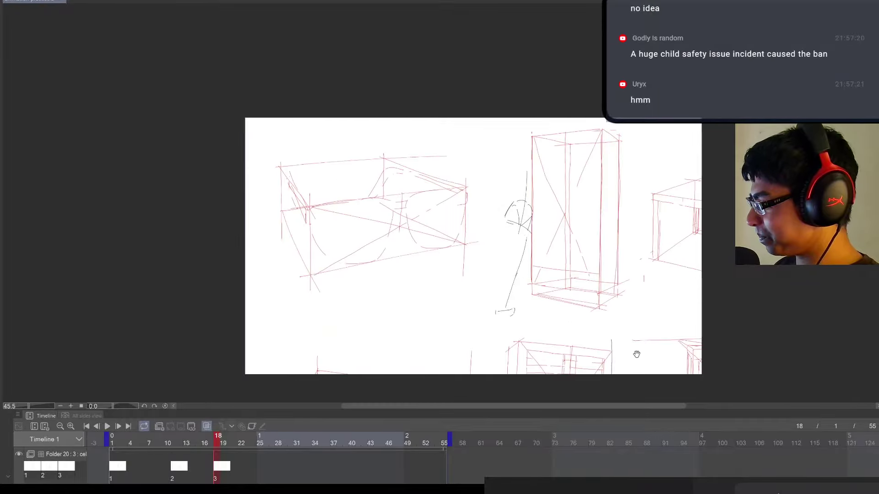
pyautogui.moveTo(638, 352); pyautogui.dragTo(672, 353)
pyautogui.hotkey('ctrl', 't')
pyautogui.scroll(-3, 725, 330)
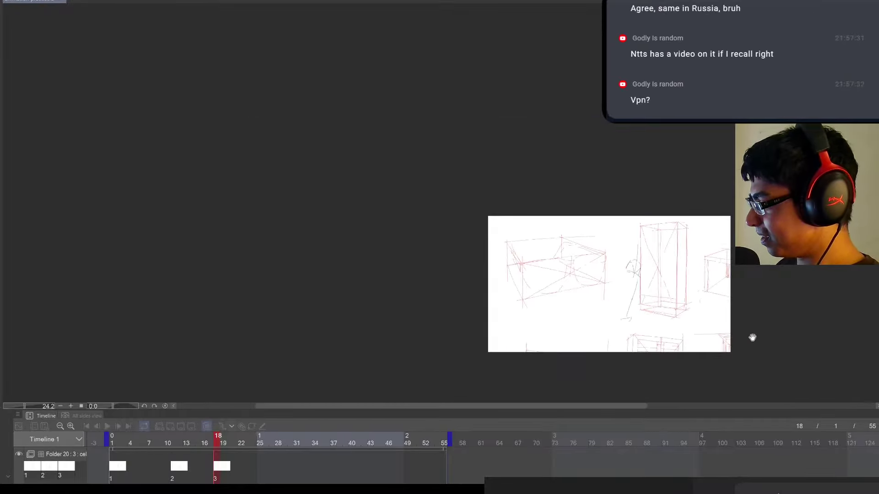
pyautogui.moveTo(801, 327)
pyautogui.mouseDown()
pyautogui.moveTo(678, 335)
pyautogui.moveTo(673, 306)
pyautogui.mouseUp()
pyautogui.click(575, 372)
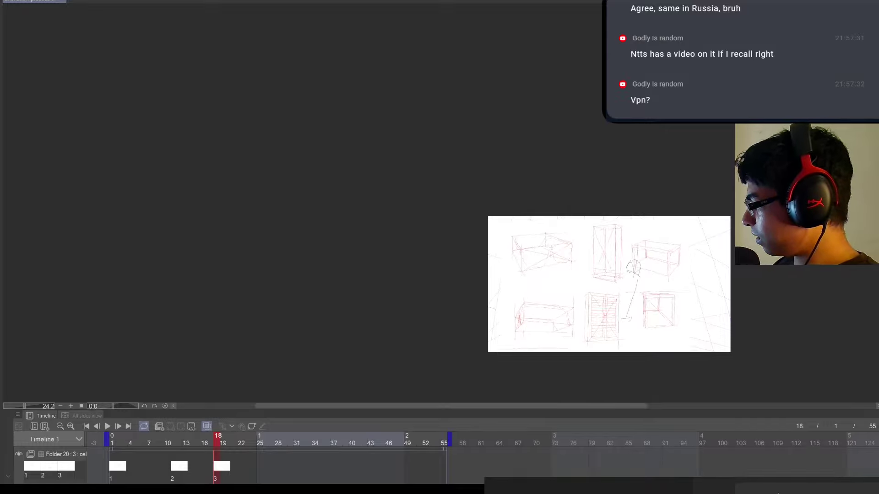
pyautogui.scroll(3, 640, 314)
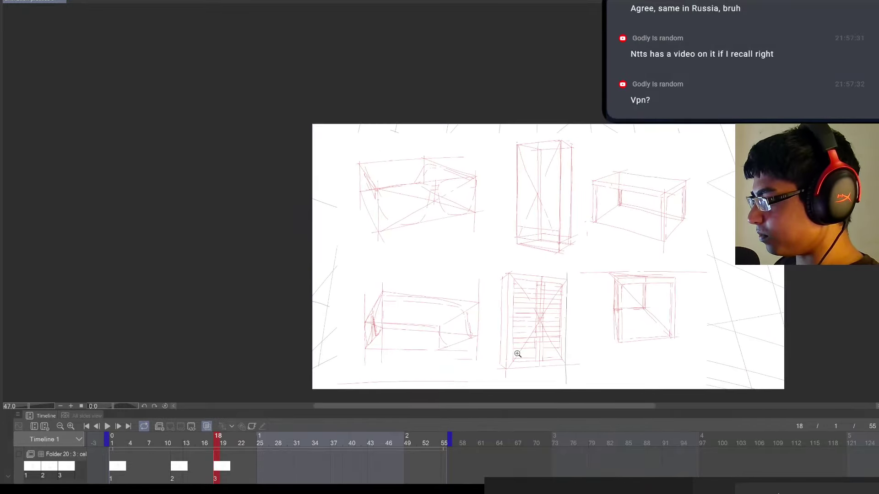
pyautogui.scroll(2, 549, 352)
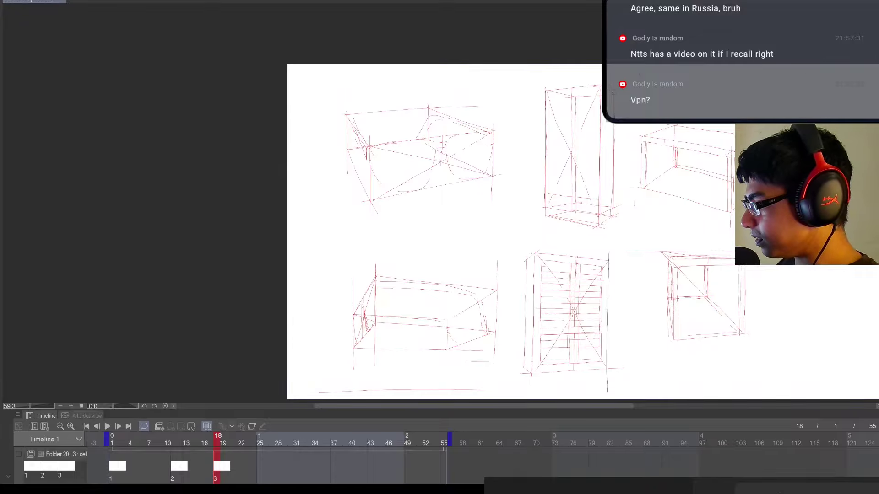
pyautogui.moveTo(621, 344); pyautogui.dragTo(647, 361)
pyautogui.click(456, 175)
pyautogui.scroll(3, 456, 175)
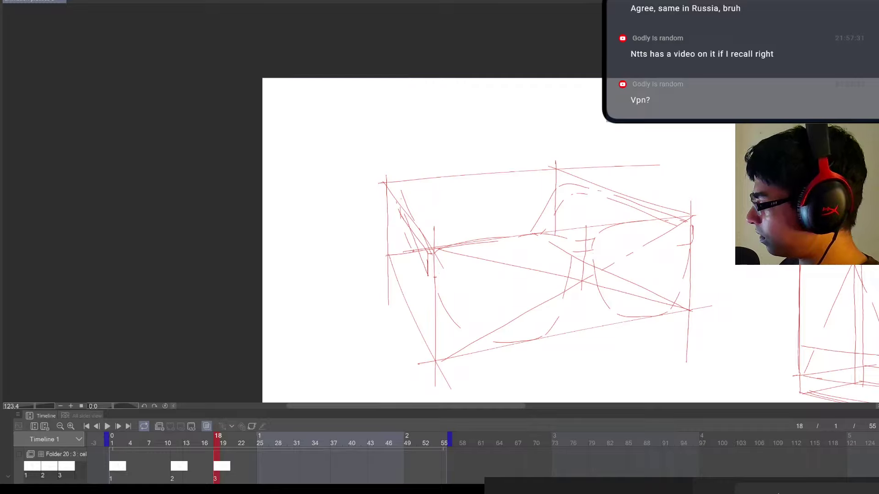
# Try tracing the edges of the perspective box around the glasses sketch with black lines
pyautogui.moveTo(501, 137)
pyautogui.mouseDown()
pyautogui.moveTo(446, 360)
pyautogui.moveTo(456, 145)
pyautogui.moveTo(427, 159)
pyautogui.mouseUp()
pyautogui.hotkey('ctrl', 'z')
pyautogui.moveTo(619, 348); pyautogui.dragTo(591, 347)
pyautogui.moveTo(441, 215)
pyautogui.mouseDown()
pyautogui.moveTo(445, 285)
pyautogui.moveTo(489, 383)
pyautogui.mouseUp()
pyautogui.moveTo(476, 262)
pyautogui.mouseDown()
pyautogui.moveTo(479, 376)
pyautogui.moveTo(678, 242)
pyautogui.moveTo(708, 239)
pyautogui.mouseUp()
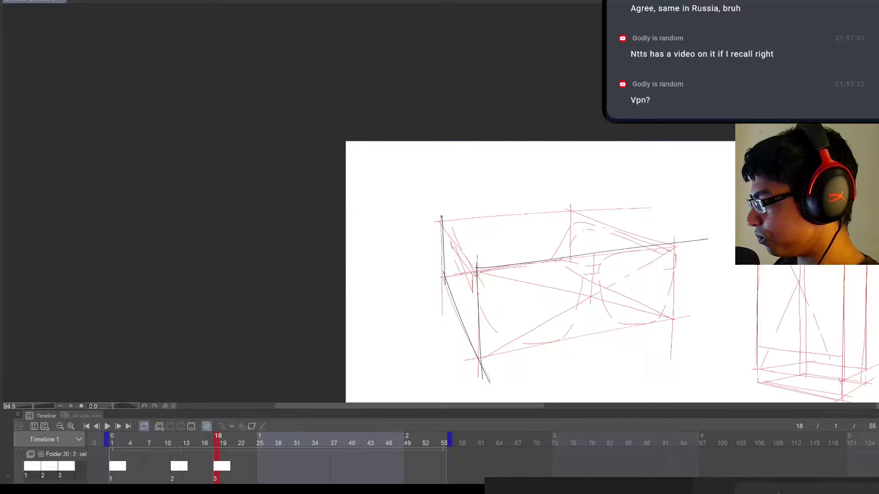
pyautogui.moveTo(483, 356); pyautogui.dragTo(699, 318)
pyautogui.moveTo(672, 236); pyautogui.dragTo(671, 349)
pyautogui.moveTo(569, 209); pyautogui.dragTo(684, 263)
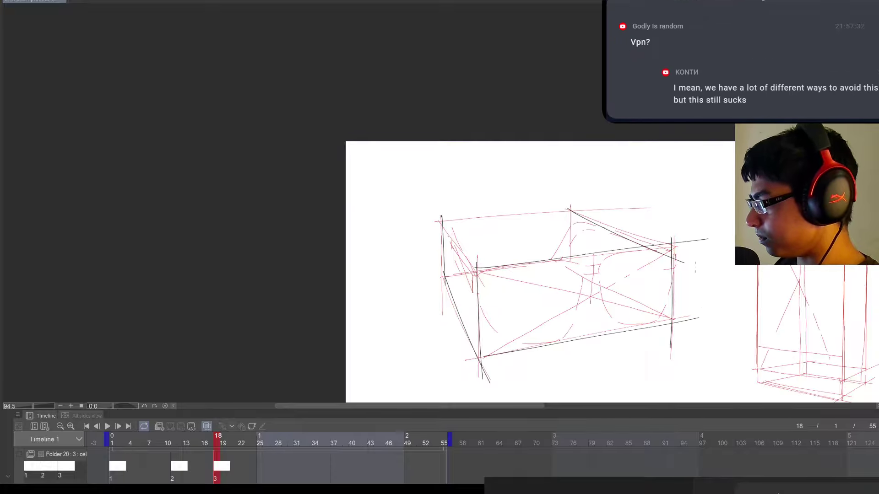
pyautogui.moveTo(441, 222); pyautogui.dragTo(609, 210)
pyautogui.hotkey('ctrl', 'z')
pyautogui.hotkey('ctrl', 'z')
pyautogui.hotkey('ctrl', 'z')
pyautogui.hotkey('ctrl', 'z')
pyautogui.hotkey('ctrl', 'z')
pyautogui.hotkey('ctrl', 'z')
pyautogui.hotkey('ctrl', 'z')
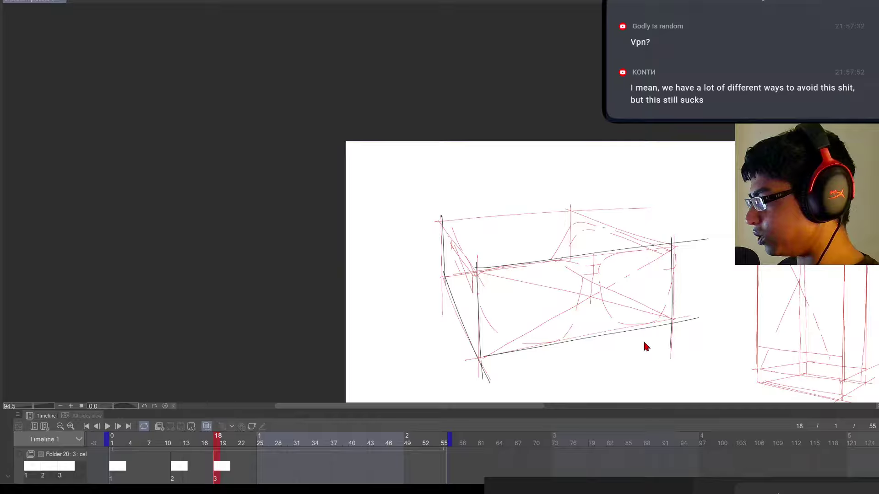
pyautogui.hotkey('ctrl', 'z')
pyautogui.hotkey('ctrl', 'z')
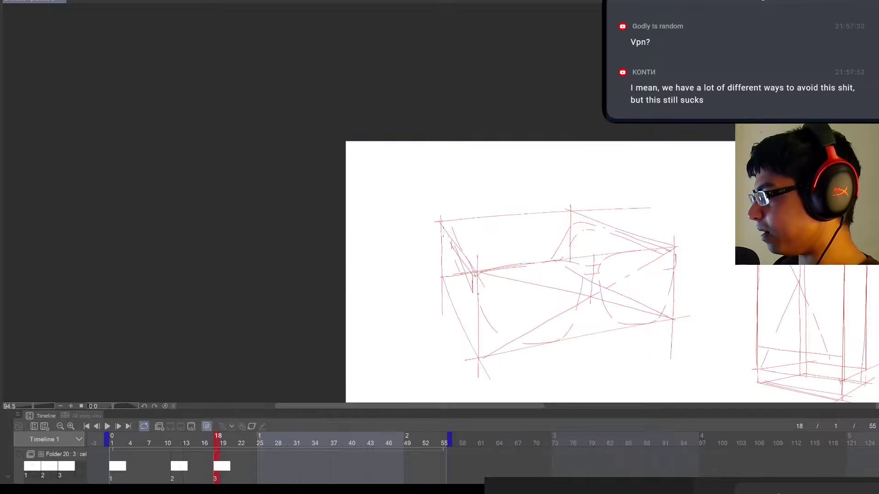
# Try crossed diagonals over the front face of the glasses' box and a guide line at its near lens
pyautogui.moveTo(485, 357); pyautogui.dragTo(690, 239)
pyautogui.moveTo(477, 271); pyautogui.dragTo(708, 325)
pyautogui.moveTo(713, 355); pyautogui.dragTo(619, 333)
pyautogui.hotkey('ctrl', 'z')
pyautogui.hotkey('ctrl', 'z')
pyautogui.moveTo(495, 276)
pyautogui.mouseDown()
pyautogui.moveTo(500, 232)
pyautogui.moveTo(495, 319)
pyautogui.mouseUp()
pyautogui.hotkey('ctrl', 'z')
pyautogui.hotkey('ctrl', 'z')
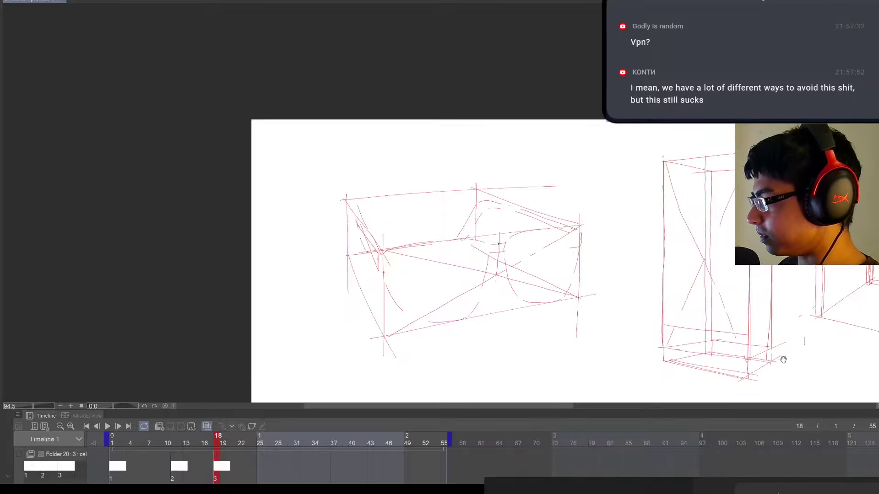
# Try crossed diagonals from corner to corner on the front face of the tall wardrobe box
pyautogui.moveTo(782, 359)
pyautogui.mouseDown()
pyautogui.moveTo(553, 355)
pyautogui.moveTo(602, 304)
pyautogui.mouseUp()
pyautogui.moveTo(673, 310); pyautogui.dragTo(721, 200)
pyautogui.scroll(-4, 684, 266)
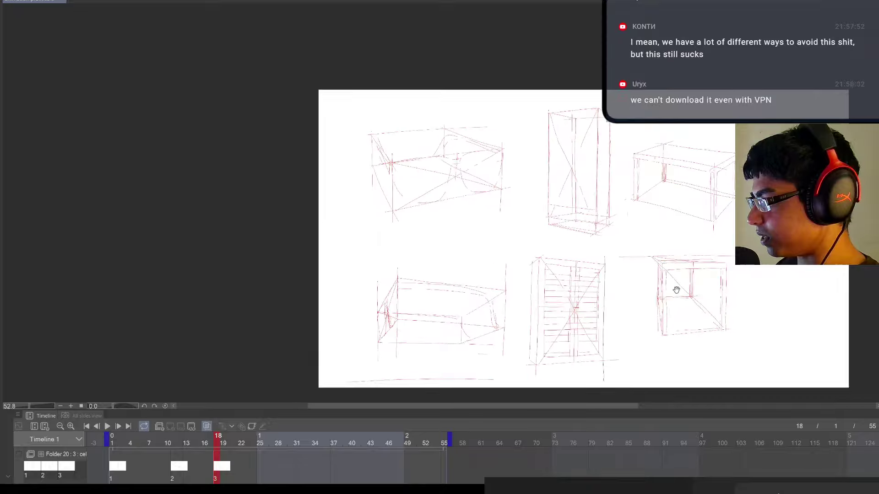
pyautogui.moveTo(626, 260); pyautogui.dragTo(600, 333)
pyautogui.moveTo(560, 258); pyautogui.dragTo(579, 253)
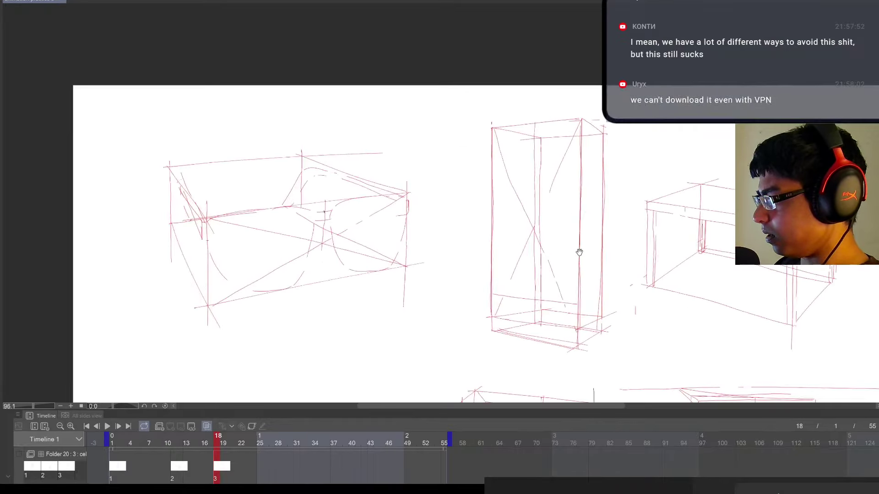
pyautogui.moveTo(587, 118); pyautogui.dragTo(526, 252)
pyautogui.hotkey('ctrl', 'z')
pyautogui.moveTo(492, 125)
pyautogui.mouseDown()
pyautogui.moveTo(489, 350)
pyautogui.moveTo(598, 352)
pyautogui.moveTo(614, 319)
pyautogui.mouseUp()
pyautogui.moveTo(581, 119)
pyautogui.mouseDown()
pyautogui.moveTo(609, 137)
pyautogui.moveTo(605, 351)
pyautogui.mouseUp()
pyautogui.hotkey('ctrl', 'z')
pyautogui.hotkey('ctrl', 'z')
pyautogui.hotkey('ctrl', 'z')
pyautogui.hotkey('ctrl', 'z')
pyautogui.moveTo(581, 119); pyautogui.dragTo(494, 332)
pyautogui.moveTo(493, 128); pyautogui.dragTo(567, 329)
pyautogui.hotkey('ctrl', 'z')
pyautogui.hotkey('ctrl', 'z')
pyautogui.hotkey('ctrl', 'z')
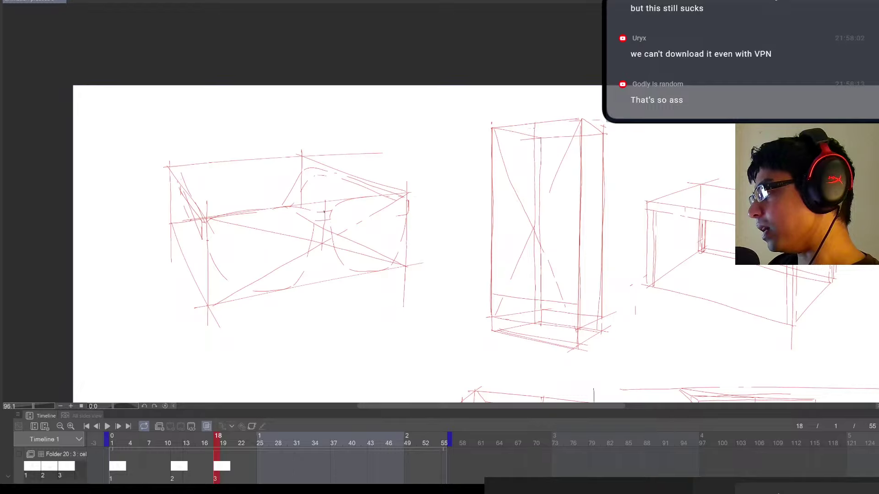
# Try a vertical centre line through the crossing point on the front of the tall wardrobe box
pyautogui.moveTo(534, 122); pyautogui.dragTo(534, 365)
pyautogui.moveTo(597, 326); pyautogui.dragTo(503, 327)
pyautogui.hotkey('ctrl', 'z')
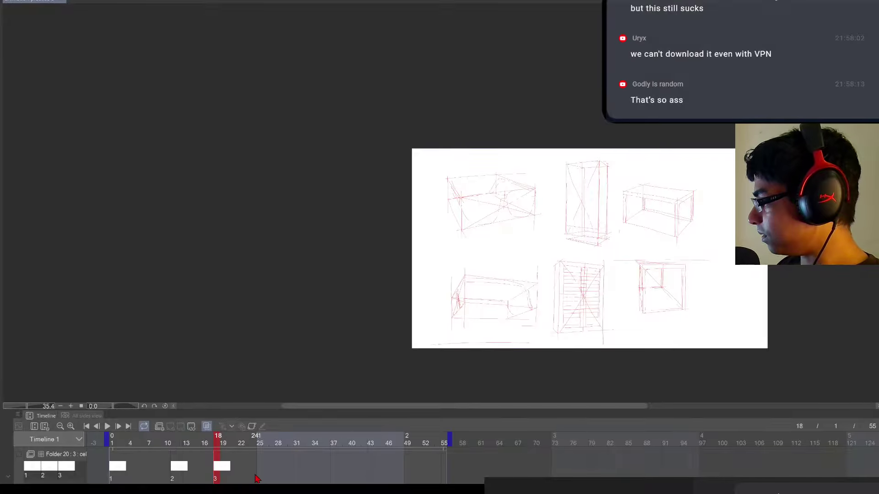
# Show the finished grey drawings and examine the glasses and the wardrobe
pyautogui.scroll(-2, 721, 333)
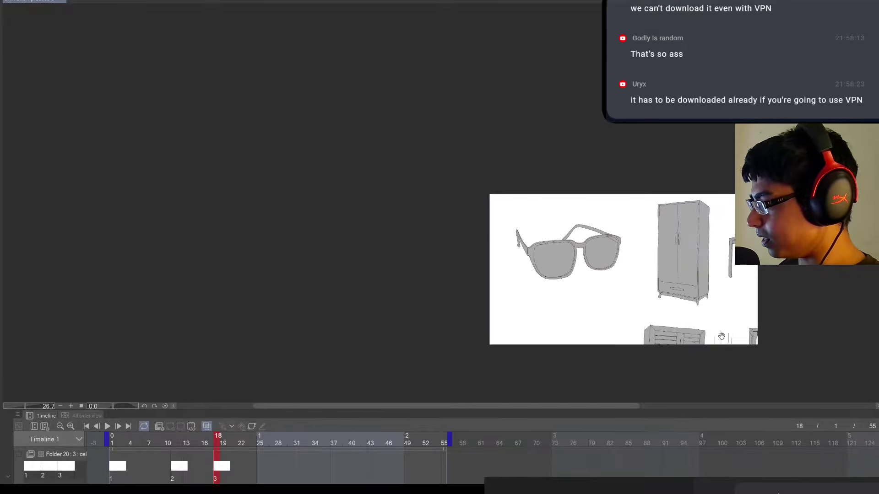
pyautogui.scroll(5, 595, 260)
pyautogui.moveTo(623, 313); pyautogui.dragTo(634, 337)
pyautogui.moveTo(719, 339); pyautogui.dragTo(698, 355)
pyautogui.moveTo(707, 357); pyautogui.dragTo(631, 318)
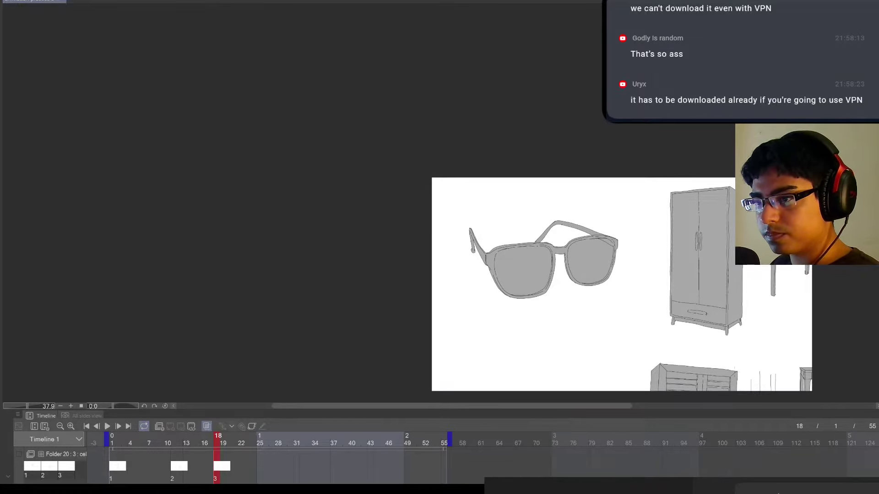
pyautogui.moveTo(745, 314); pyautogui.dragTo(720, 304)
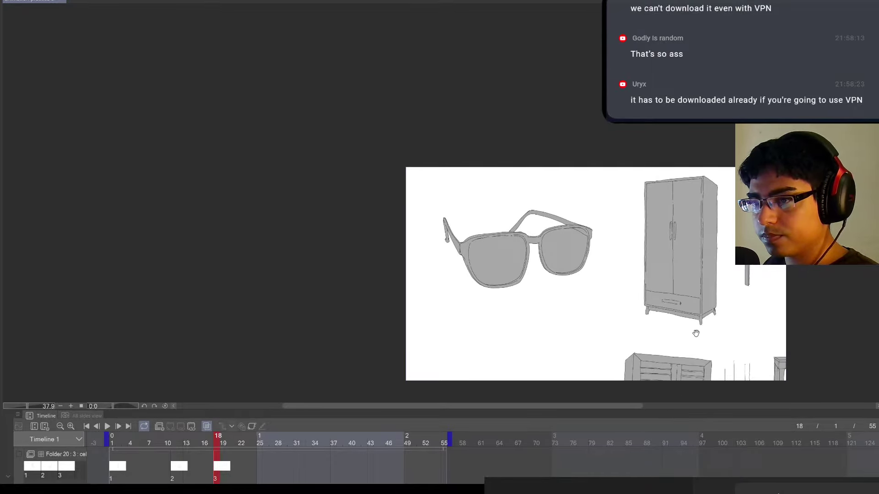
pyautogui.moveTo(696, 333); pyautogui.dragTo(680, 336)
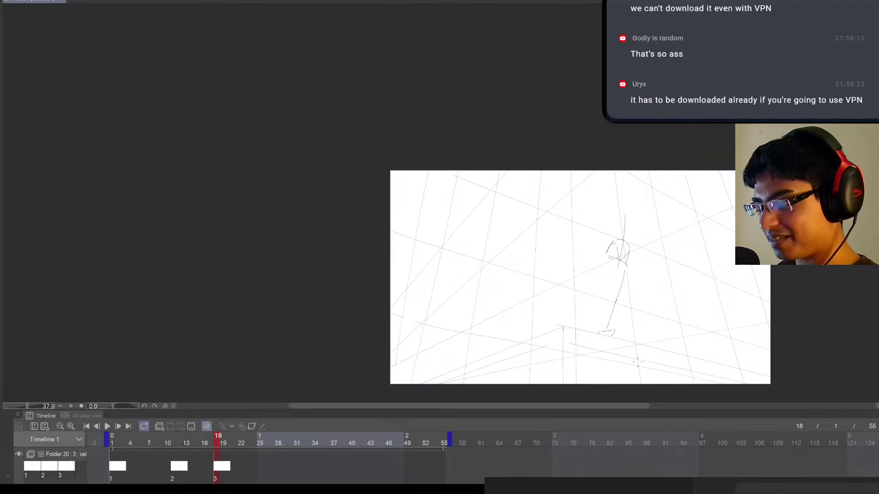
# Compare the standing pose on frame 1 with the key poses on frames 11 and 18
pyautogui.click(113, 466)
pyautogui.press('Right')
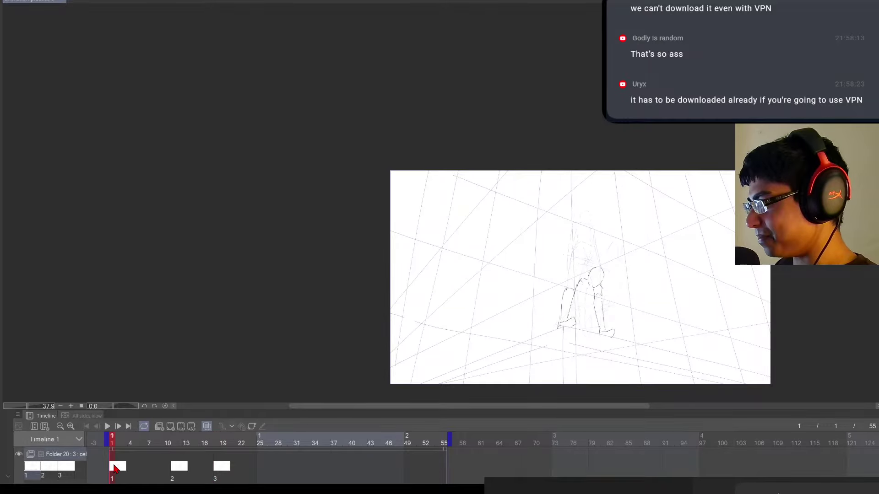
pyautogui.press('Right')
pyautogui.scroll(2, 636, 314)
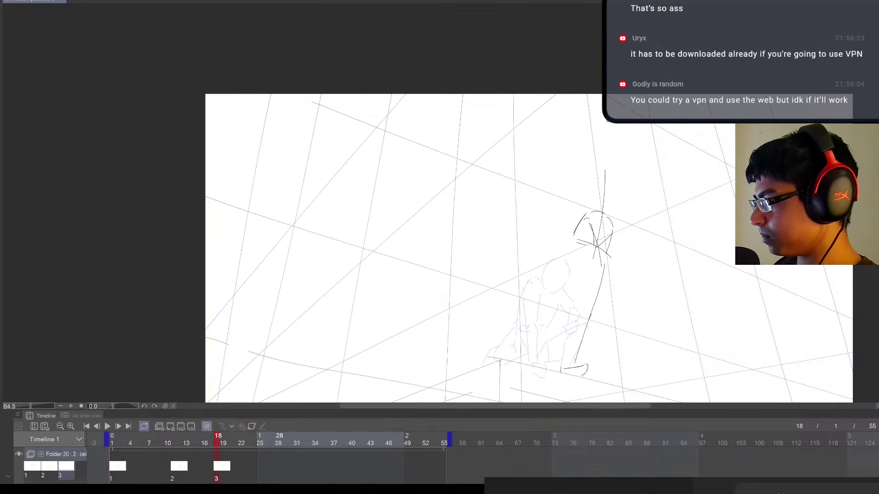
# Try outlining the second leg on frame 18, running from the pelvis down and left toward the ledge
pyautogui.moveTo(600, 277); pyautogui.dragTo(568, 315)
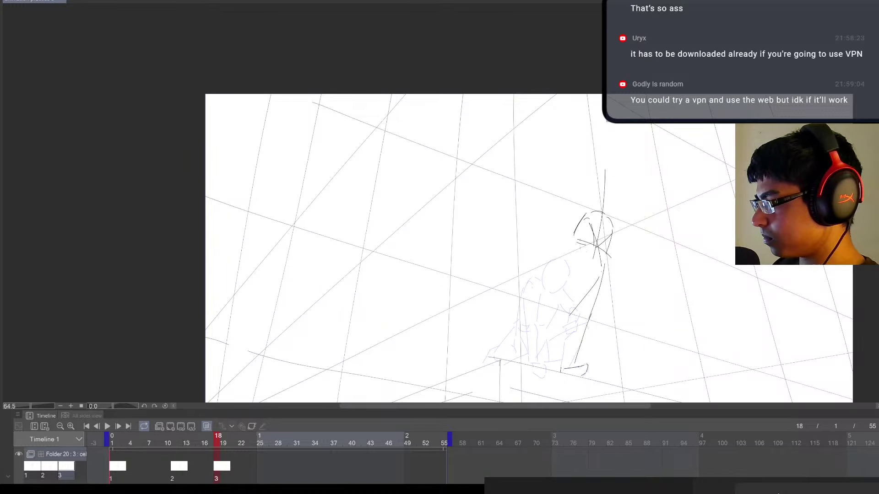
pyautogui.moveTo(575, 243)
pyautogui.mouseDown()
pyautogui.moveTo(586, 270)
pyautogui.moveTo(545, 351)
pyautogui.mouseUp()
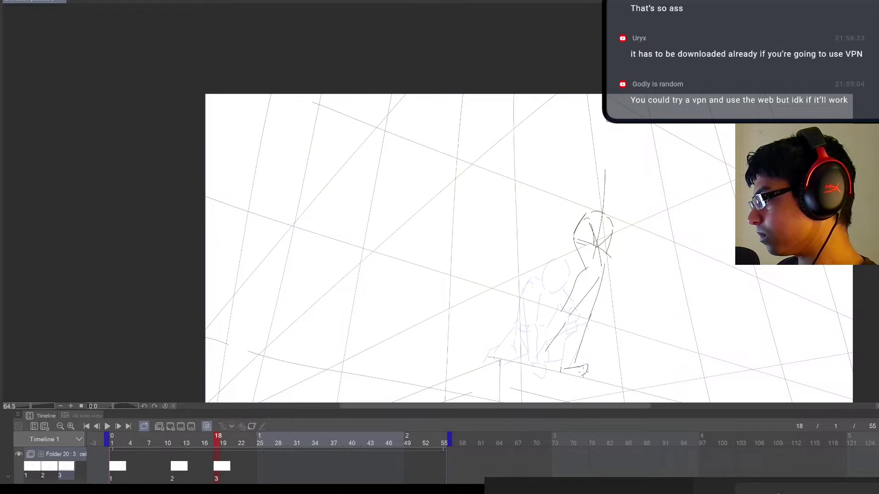
pyautogui.hotkey('ctrl', 'z')
pyautogui.hotkey('ctrl', 'z')
pyautogui.hotkey('ctrl', 'z')
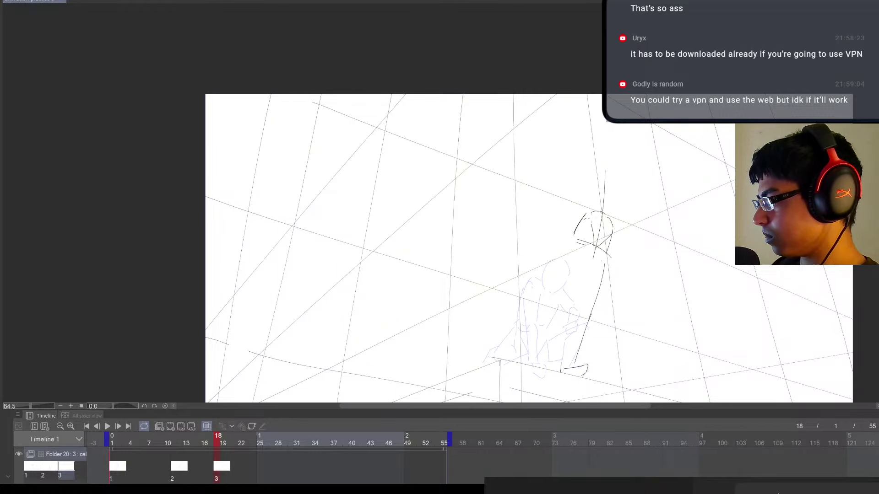
# Try sketching the second leg on frame 18, bending from the pelvis down behind the supporting leg to a raised foot
pyautogui.moveTo(599, 217)
pyautogui.mouseDown()
pyautogui.moveTo(621, 253)
pyautogui.moveTo(580, 301)
pyautogui.mouseUp()
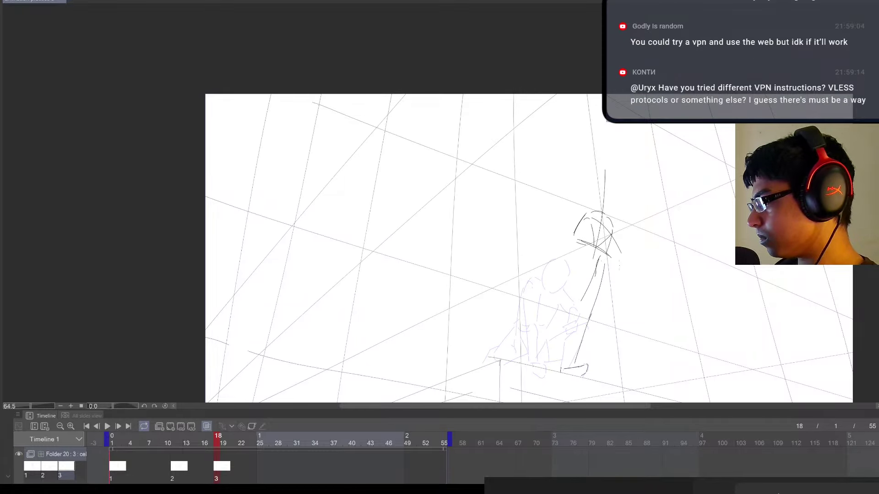
pyautogui.moveTo(619, 266); pyautogui.dragTo(569, 331)
pyautogui.moveTo(585, 295); pyautogui.dragTo(574, 306)
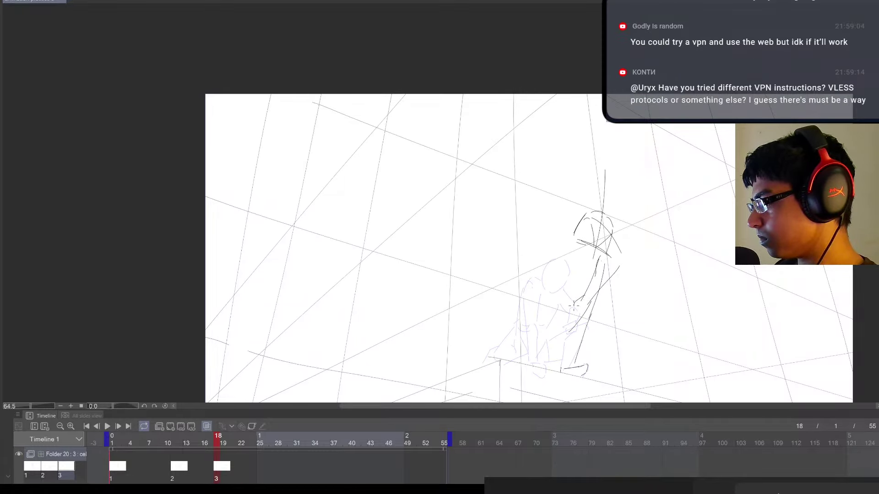
pyautogui.scroll(-3, 602, 330)
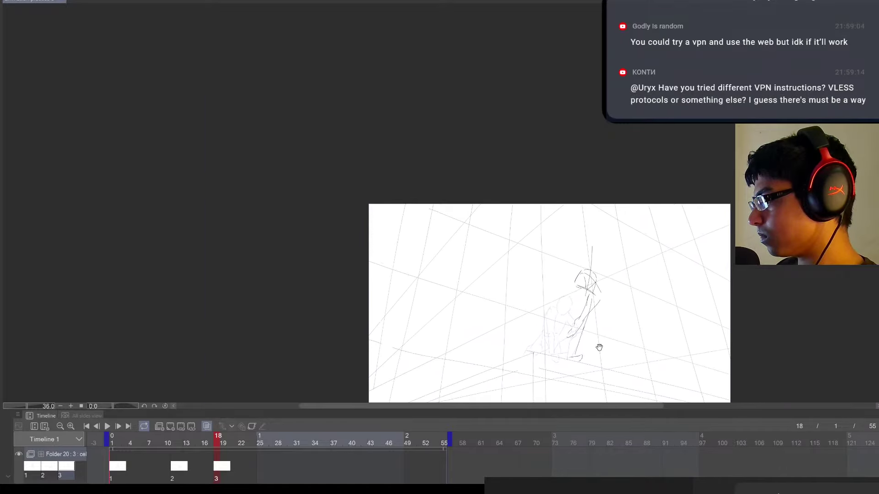
pyautogui.press('e')
pyautogui.moveTo(587, 308)
pyautogui.mouseDown()
pyautogui.moveTo(610, 306)
pyautogui.moveTo(564, 338)
pyautogui.mouseUp()
pyautogui.press('p')
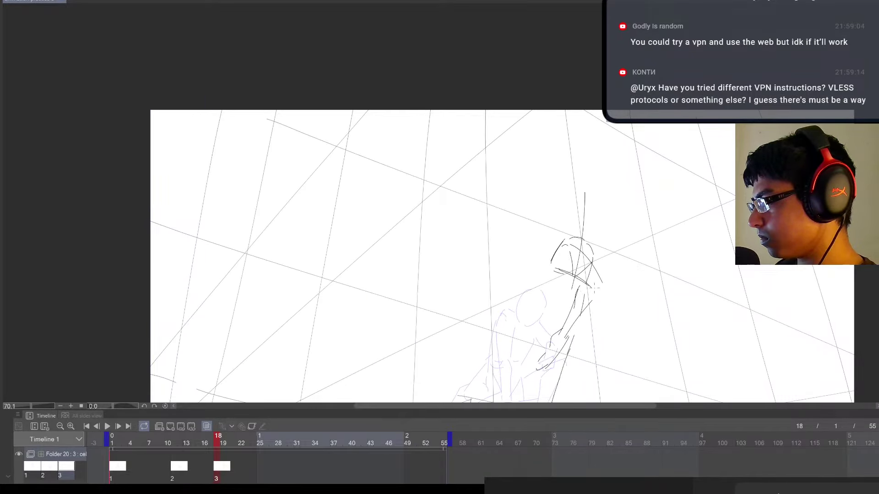
# Try reworking the lower edge of the pelvis on frame 18 and joining it to the bent leg's thigh outlines
pyautogui.press('e')
pyautogui.hotkey('ctrl', 'z')
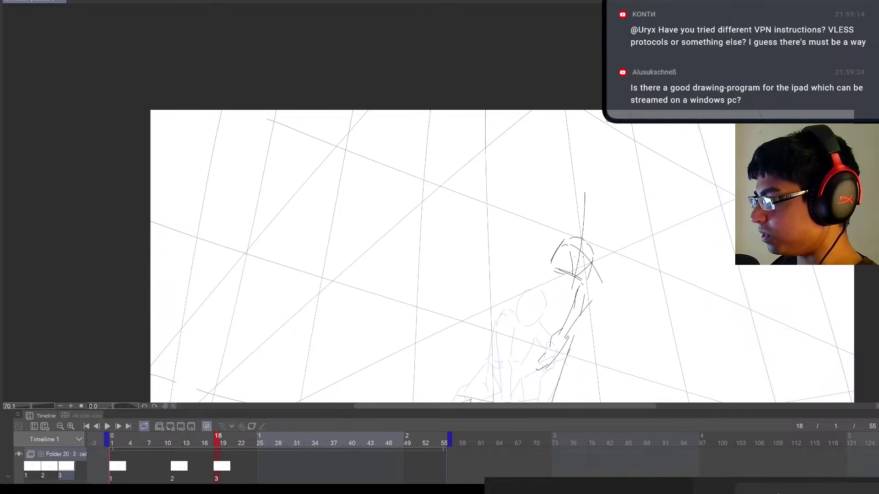
pyautogui.press('e')
pyautogui.moveTo(579, 282)
pyautogui.mouseDown()
pyautogui.moveTo(550, 268)
pyautogui.moveTo(564, 236)
pyautogui.moveTo(553, 269)
pyautogui.moveTo(587, 302)
pyautogui.moveTo(561, 339)
pyautogui.mouseUp()
pyautogui.moveTo(599, 292)
pyautogui.mouseDown()
pyautogui.moveTo(561, 347)
pyautogui.moveTo(597, 296)
pyautogui.mouseUp()
pyautogui.hotkey('ctrl', 'z')
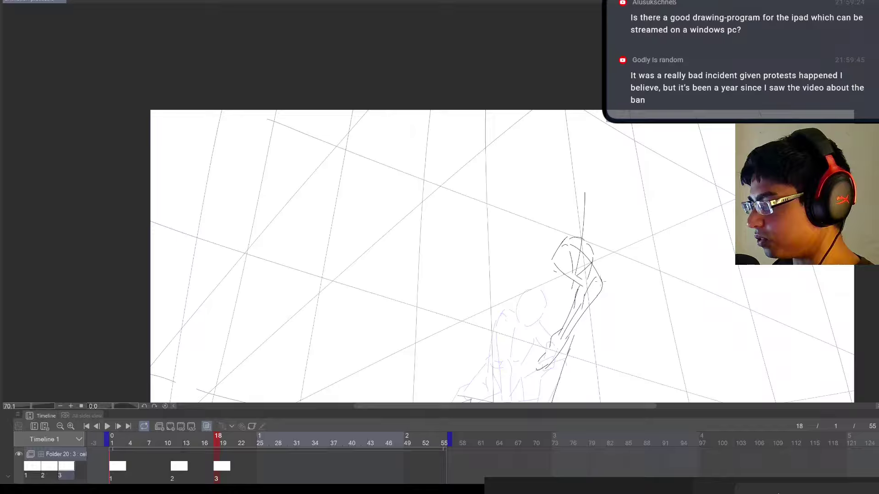
# Try outlining the front of the supporting leg on frame 18, from the pelvis down to the foot on the ledge
pyautogui.scroll(-2, 631, 303)
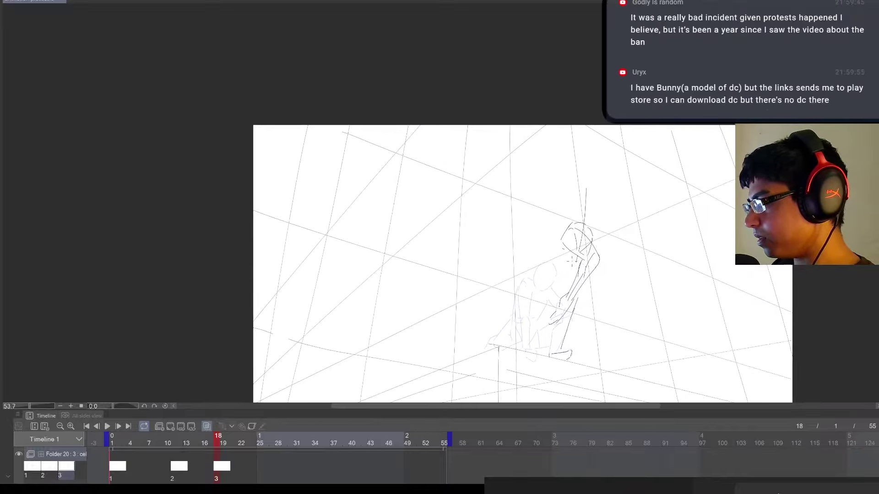
pyautogui.moveTo(572, 253); pyautogui.dragTo(567, 284)
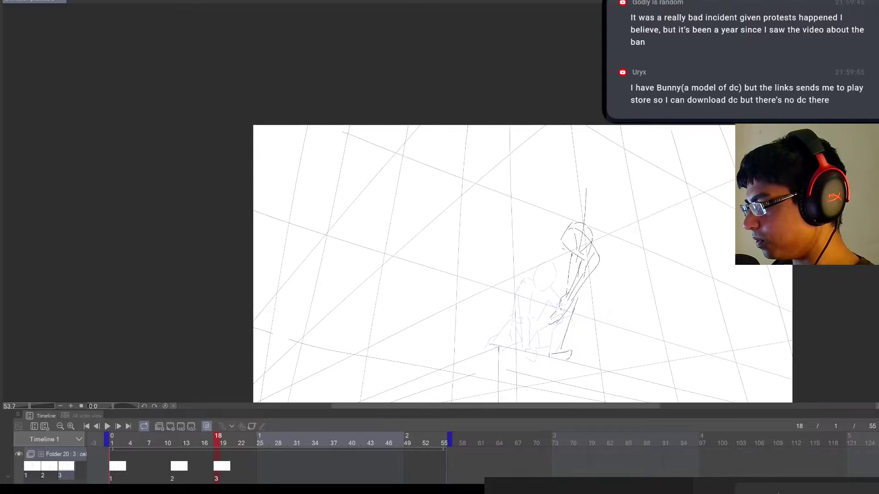
pyautogui.moveTo(560, 306); pyautogui.dragTo(552, 345)
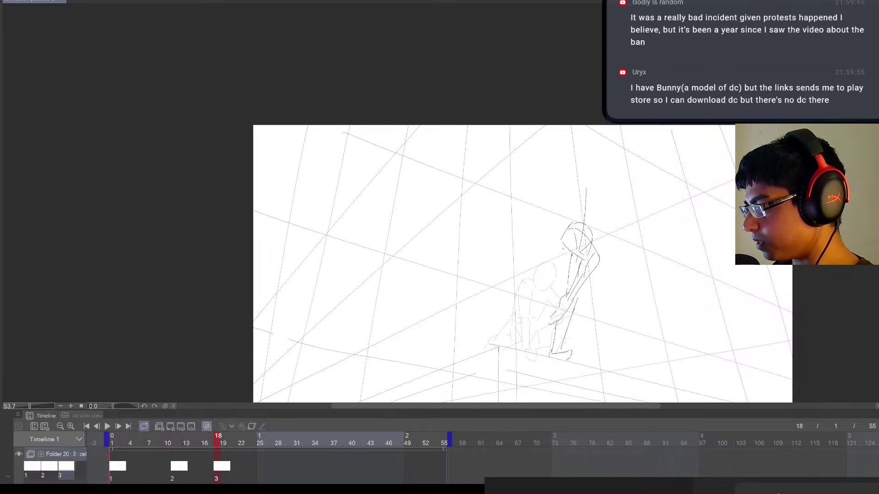
pyautogui.press('e')
pyautogui.moveTo(564, 341)
pyautogui.mouseDown()
pyautogui.moveTo(579, 295)
pyautogui.moveTo(558, 348)
pyautogui.mouseUp()
pyautogui.press('p')
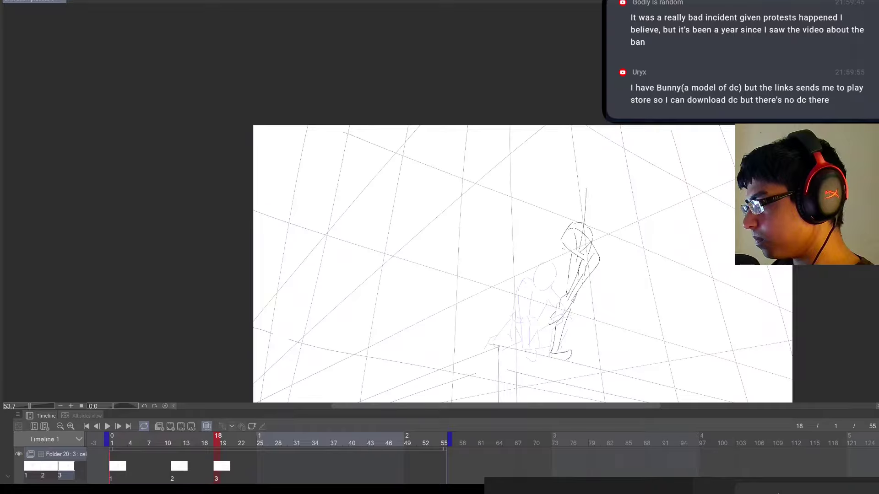
# Try adding a torso with rounded shoulders and an oval head above the pelvis on frame 18, checking against the earlier poses
pyautogui.press('Left')
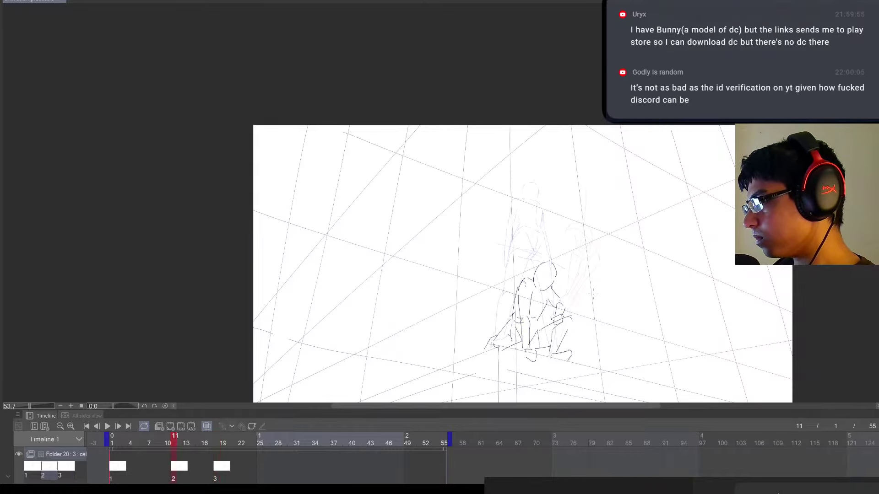
pyautogui.press('Left')
pyautogui.press('Right')
pyautogui.press('Right')
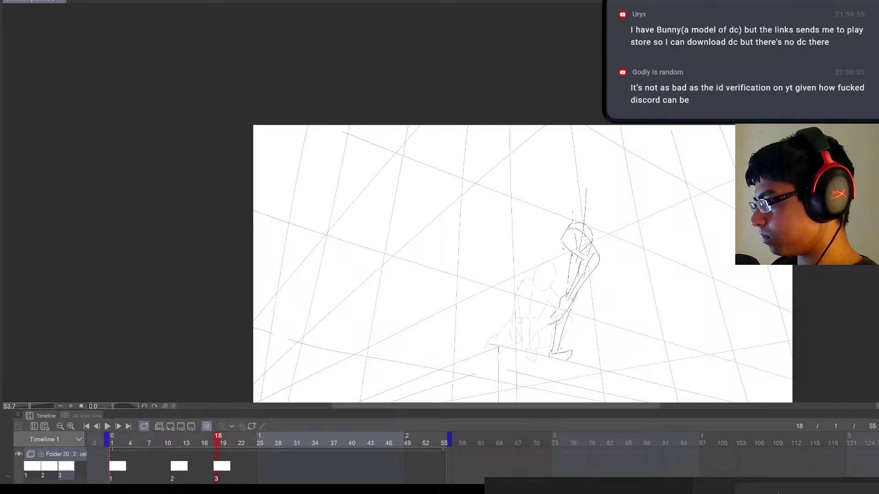
pyautogui.moveTo(580, 183); pyautogui.dragTo(572, 214)
pyautogui.moveTo(577, 180)
pyautogui.mouseDown()
pyautogui.moveTo(606, 184)
pyautogui.moveTo(606, 203)
pyautogui.moveTo(572, 217)
pyautogui.mouseUp()
pyautogui.hotkey('ctrl', 'z')
pyautogui.hotkey('ctrl', 'z')
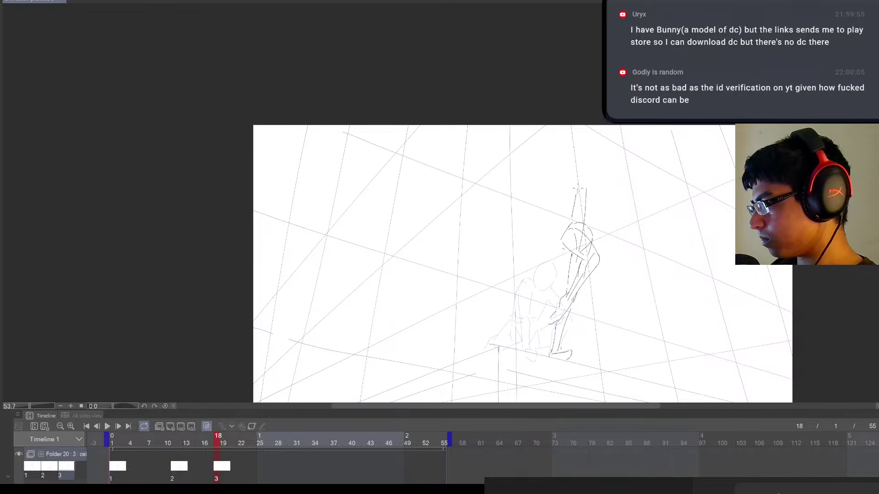
pyautogui.hotkey('ctrl', 'z')
pyautogui.moveTo(578, 187)
pyautogui.mouseDown()
pyautogui.moveTo(598, 191)
pyautogui.moveTo(593, 227)
pyautogui.mouseUp()
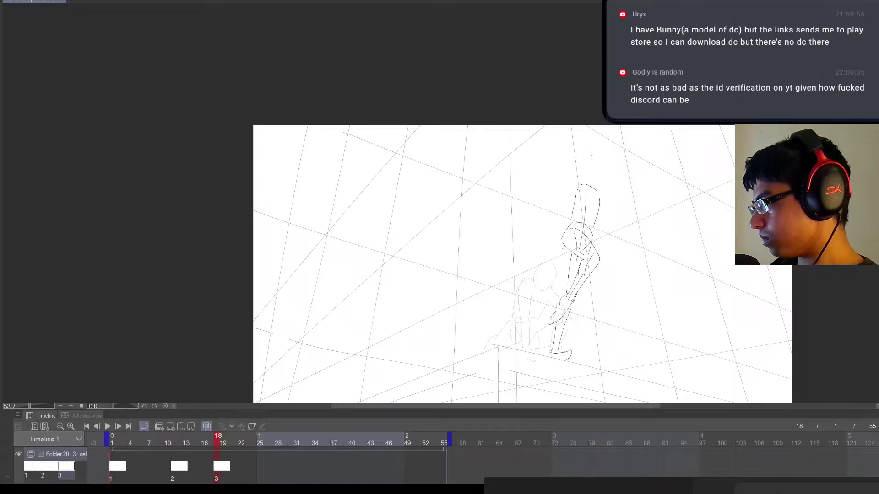
pyautogui.moveTo(591, 155)
pyautogui.mouseDown()
pyautogui.moveTo(587, 170)
pyautogui.moveTo(603, 172)
pyautogui.moveTo(587, 181)
pyautogui.moveTo(585, 167)
pyautogui.moveTo(602, 163)
pyautogui.moveTo(590, 155)
pyautogui.mouseUp()
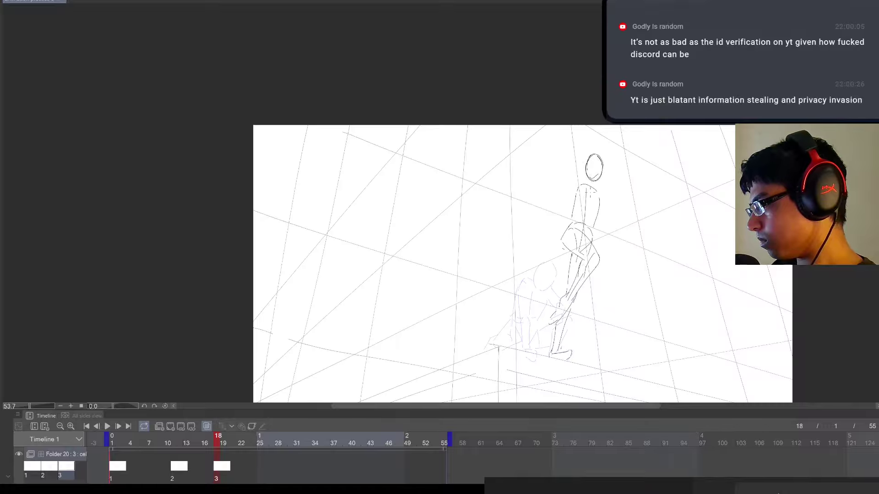
# Compare the upright pose on frame 18 with the poses on frames 11 and 1
pyautogui.scroll(-3, 619, 252)
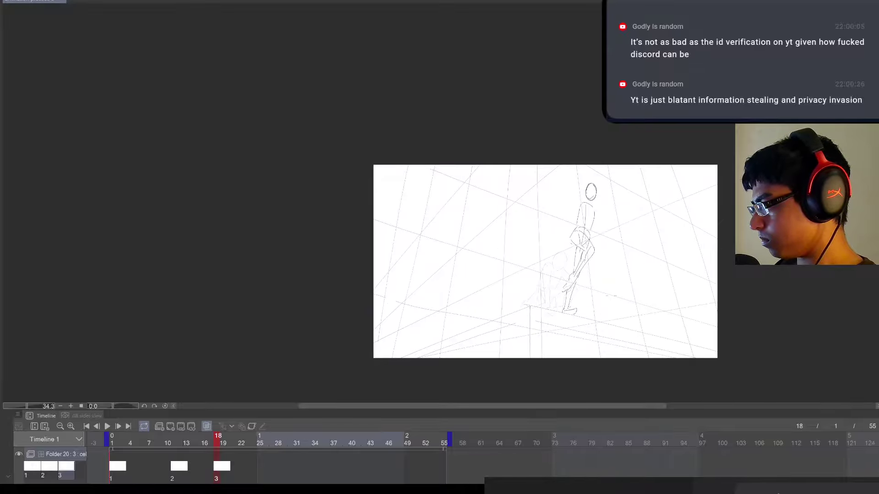
pyautogui.press('Left')
pyautogui.press('Right')
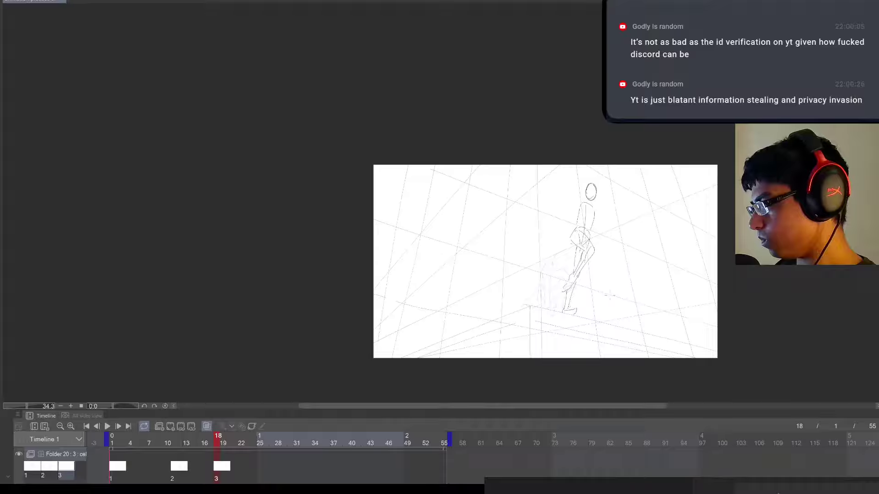
pyautogui.press('Left')
pyautogui.press('Left')
pyautogui.press('Right')
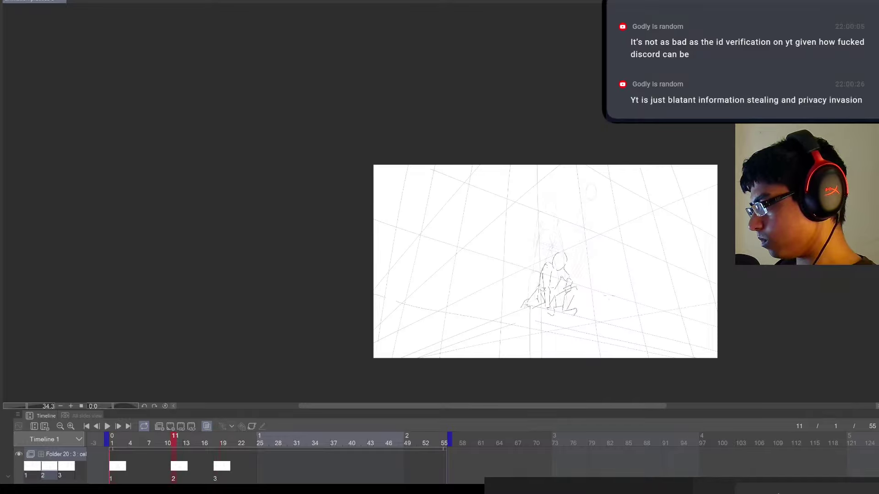
pyautogui.press('Right')
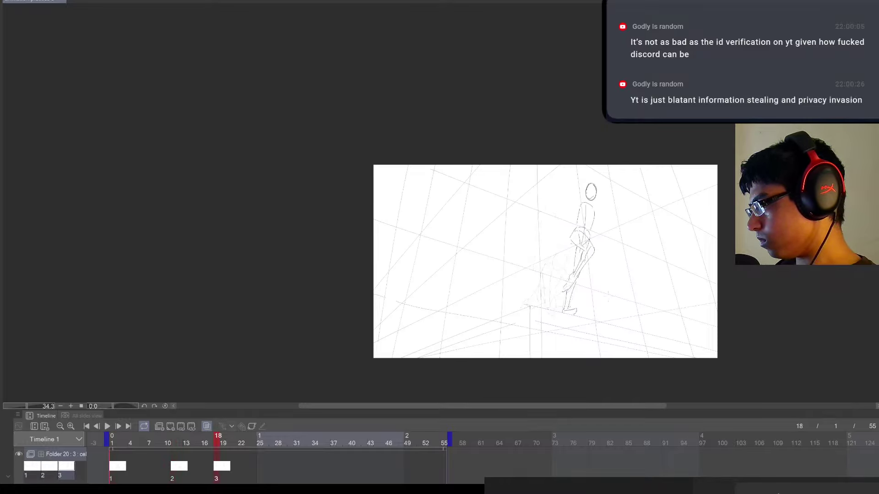
# Erase the entire figure from frame 18 with a large eraser
pyautogui.press('e')
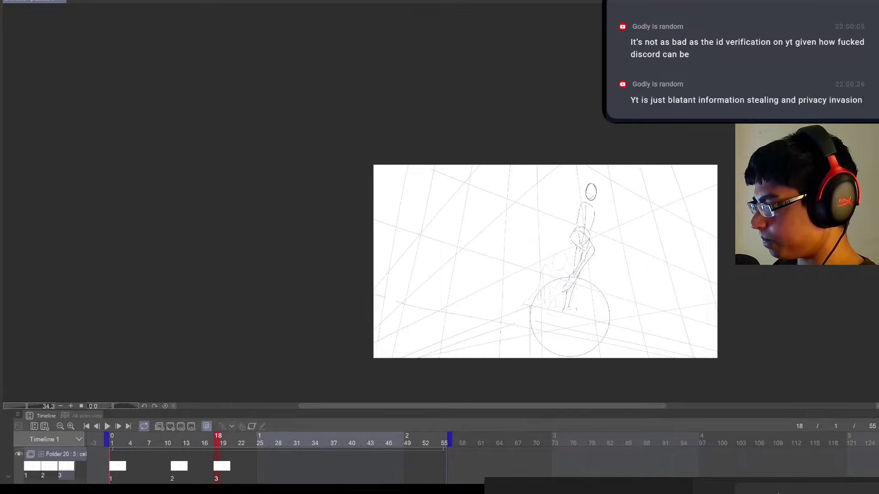
pyautogui.moveTo(569, 318); pyautogui.dragTo(590, 173)
pyautogui.scroll(2, 581, 292)
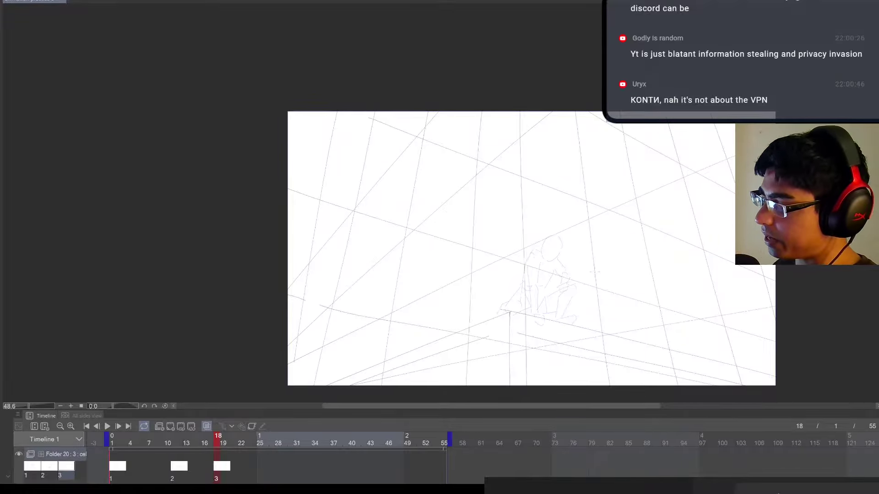
# Redraw the supporting foot on the ledge on frame 18, with the two sides of the lower leg up to the knee
pyautogui.moveTo(558, 303)
pyautogui.mouseDown()
pyautogui.moveTo(555, 320)
pyautogui.moveTo(579, 322)
pyautogui.mouseUp()
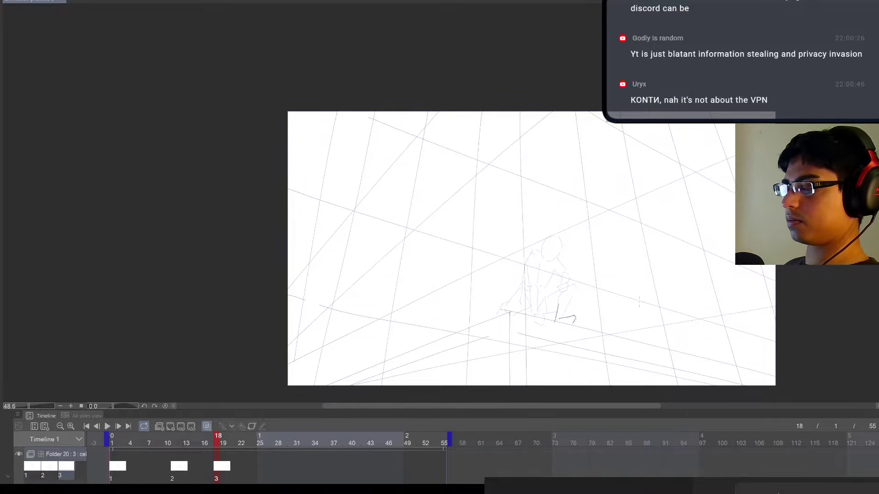
pyautogui.moveTo(564, 316); pyautogui.dragTo(574, 287)
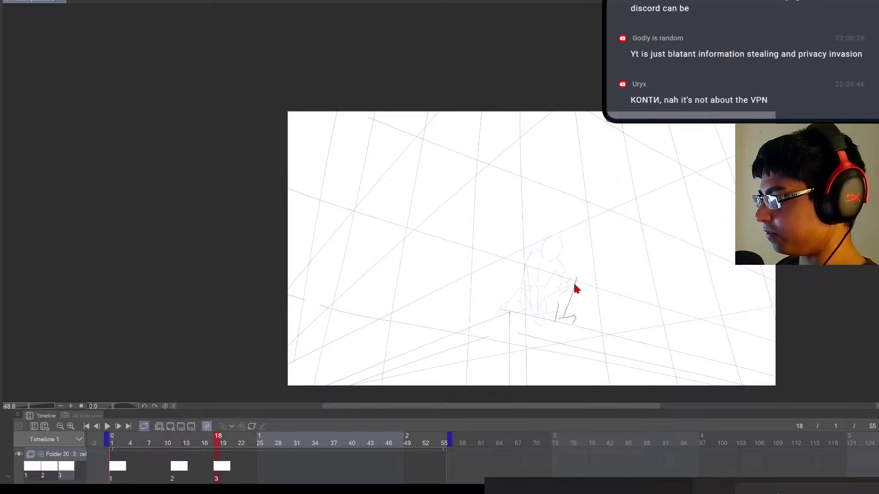
pyautogui.moveTo(575, 280)
pyautogui.mouseDown()
pyautogui.moveTo(553, 324)
pyautogui.moveTo(561, 288)
pyautogui.mouseUp()
pyautogui.press('e')
pyautogui.press('p')
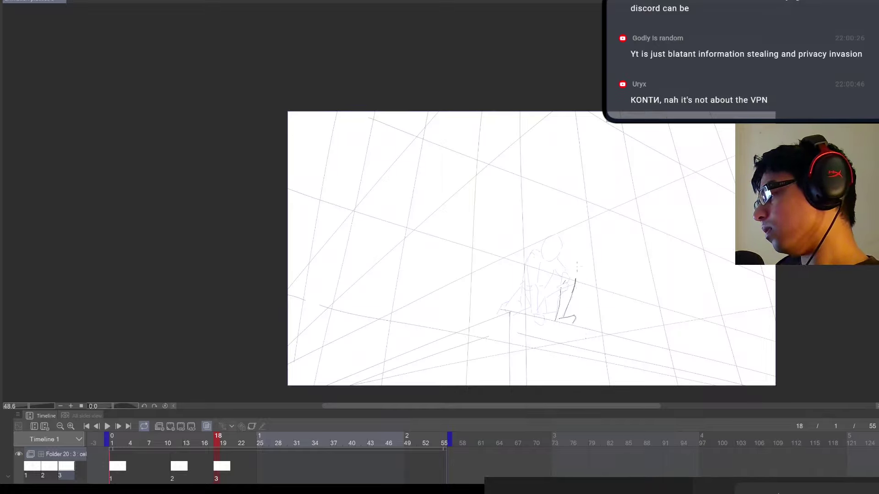
# Draw the front and back lines of the supporting thigh above the knee on frame 18
pyautogui.moveTo(579, 243); pyautogui.dragTo(577, 274)
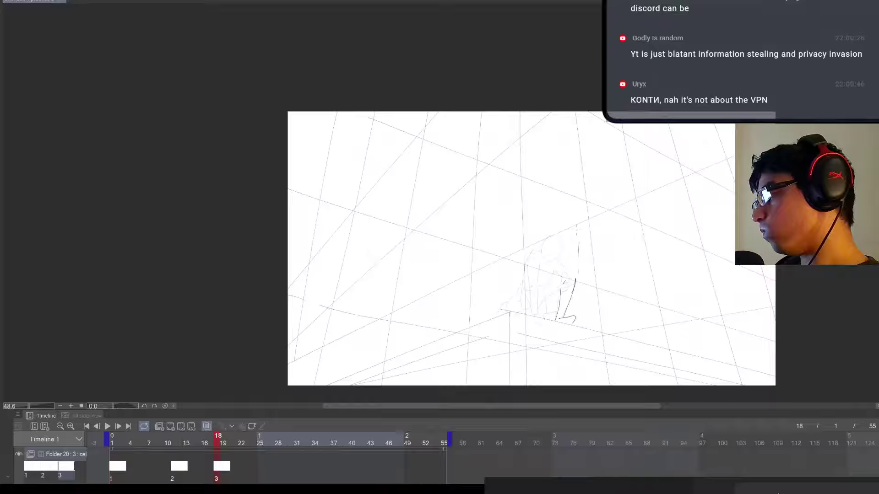
pyautogui.moveTo(565, 244); pyautogui.dragTo(567, 279)
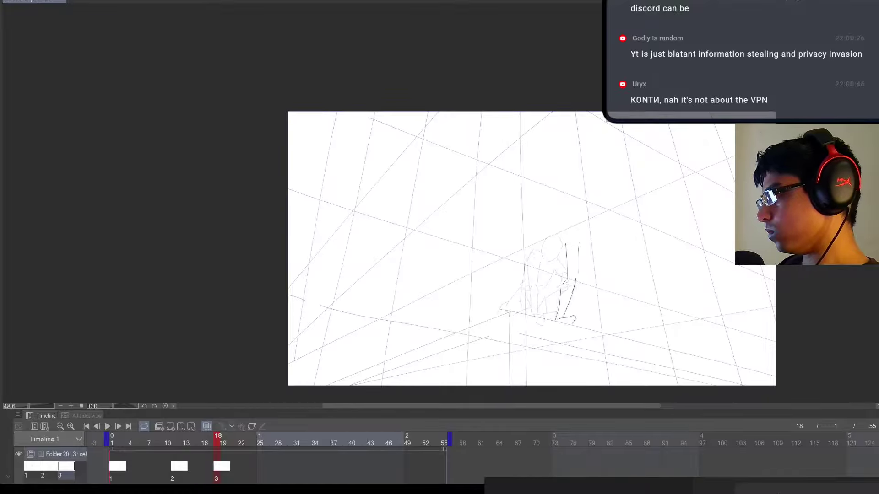
pyautogui.moveTo(539, 315); pyautogui.dragTo(581, 290)
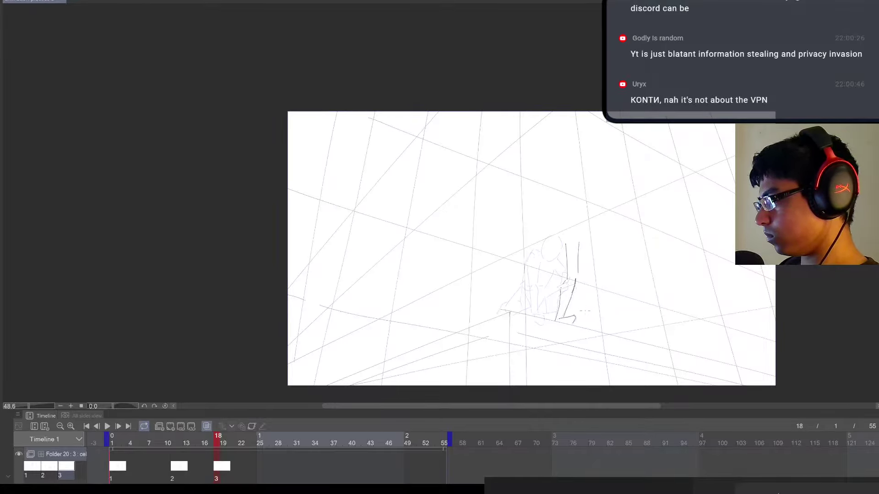
# Sketch the hips on frame 18 and the second leg angled down in front of the supporting thigh
pyautogui.moveTo(563, 223); pyautogui.dragTo(572, 245)
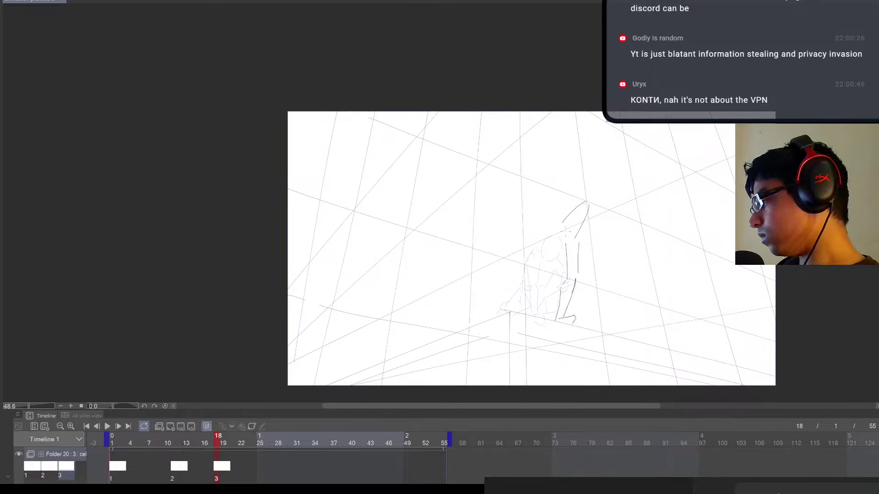
pyautogui.moveTo(579, 209); pyautogui.dragTo(558, 244)
pyautogui.moveTo(558, 250); pyautogui.dragTo(559, 269)
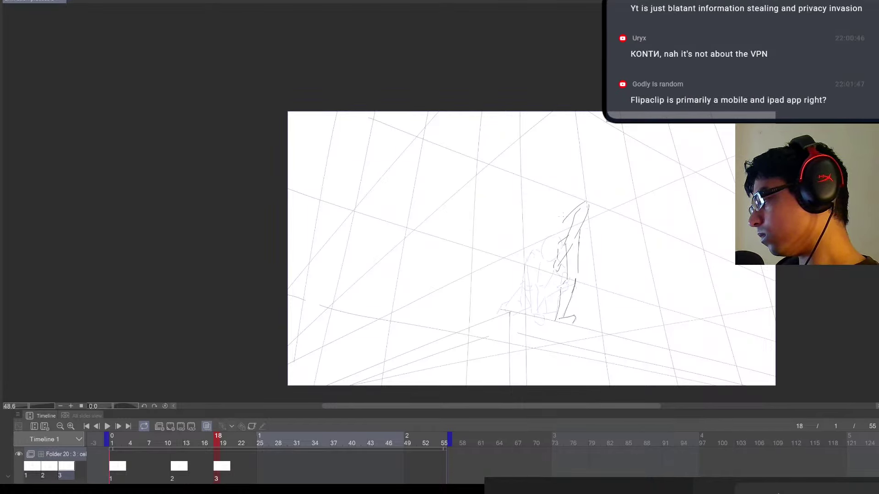
pyautogui.moveTo(563, 215); pyautogui.dragTo(553, 228)
pyautogui.hotkey('ctrl', 'z')
pyautogui.moveTo(555, 234); pyautogui.dragTo(564, 239)
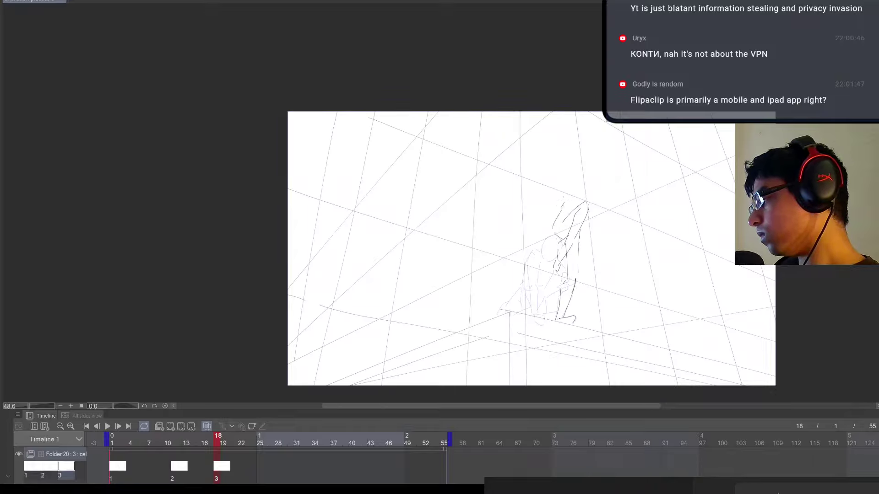
# Draw a slightly leaning torso with rounded shoulders and a waistline above the hips on frame 18, topped by an oval head
pyautogui.moveTo(564, 201); pyautogui.dragTo(579, 163)
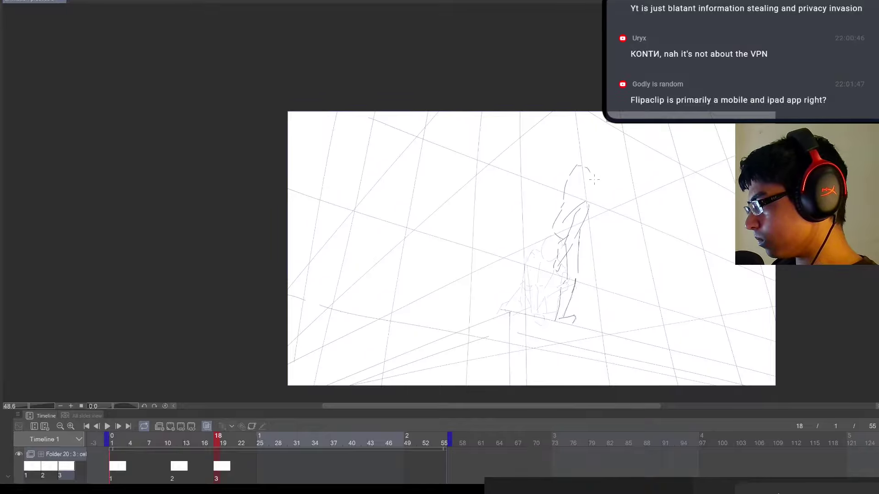
pyautogui.moveTo(594, 180)
pyautogui.mouseDown()
pyautogui.moveTo(587, 200)
pyautogui.moveTo(555, 227)
pyautogui.moveTo(559, 218)
pyautogui.mouseUp()
pyautogui.press('e')
pyautogui.press('p')
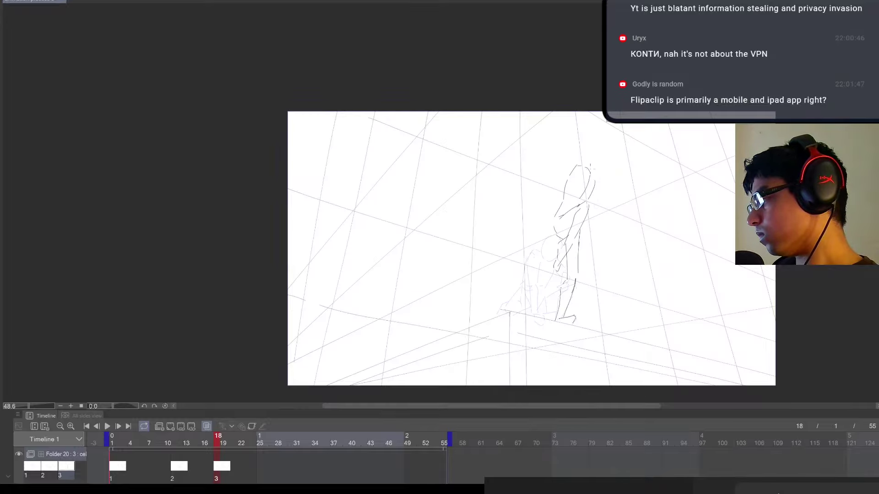
pyautogui.moveTo(593, 142)
pyautogui.mouseDown()
pyautogui.moveTo(590, 162)
pyautogui.moveTo(599, 158)
pyautogui.moveTo(597, 139)
pyautogui.mouseUp()
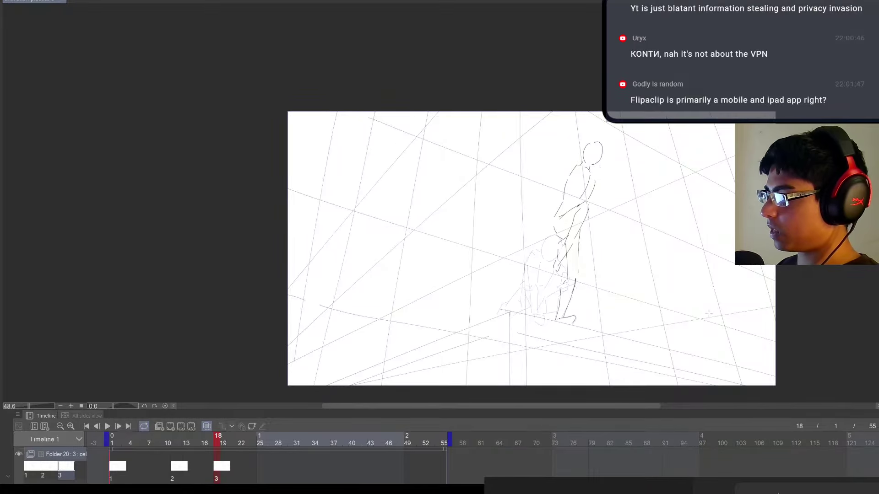
# Check the frame 18 pose against frame 11 and in mirrored view, and erase the standing figure from frame 18
pyautogui.press('h')
pyautogui.moveTo(674, 337); pyautogui.dragTo(753, 327)
pyautogui.press('Left')
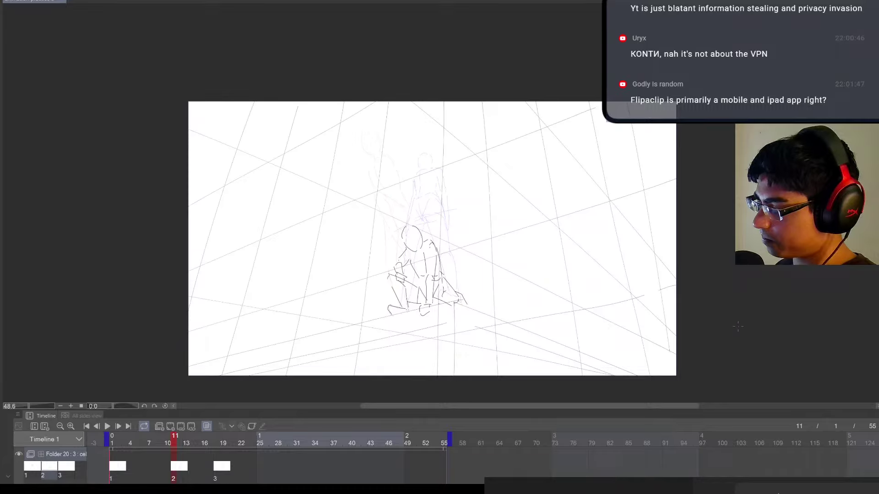
pyautogui.hotkey('ctrl', 'Right')
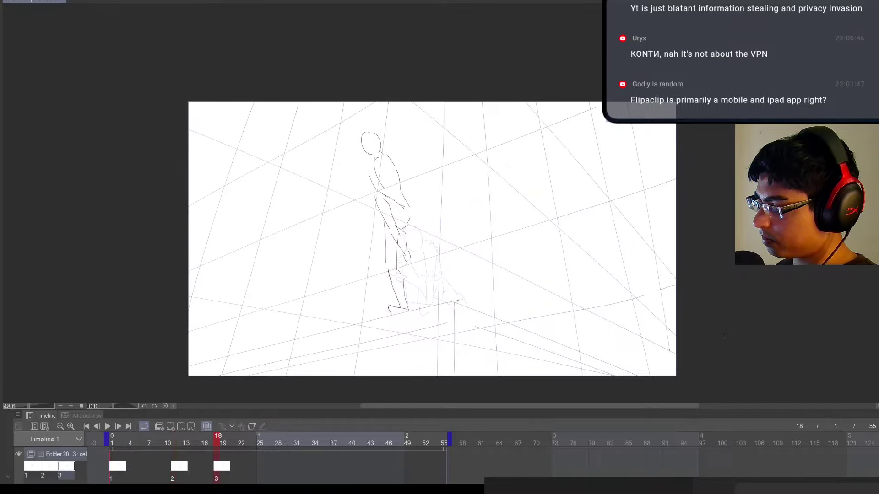
pyautogui.press('h')
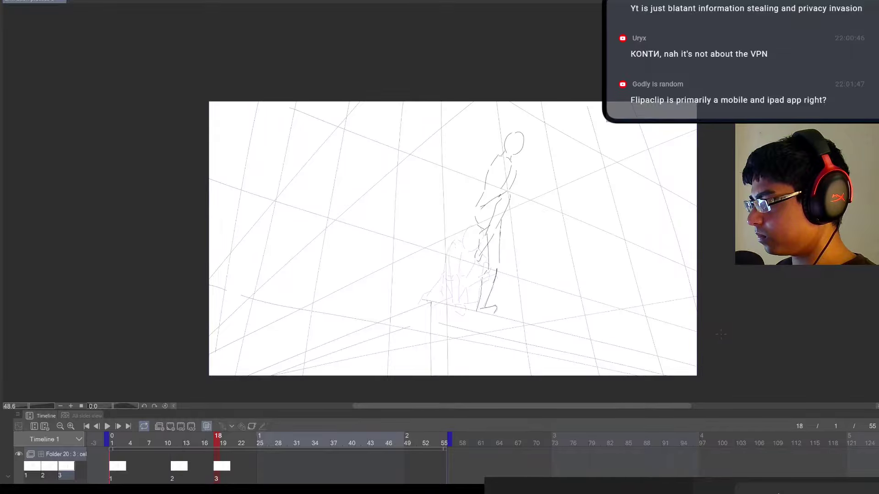
pyautogui.press('e')
pyautogui.moveTo(483, 330); pyautogui.dragTo(508, 232)
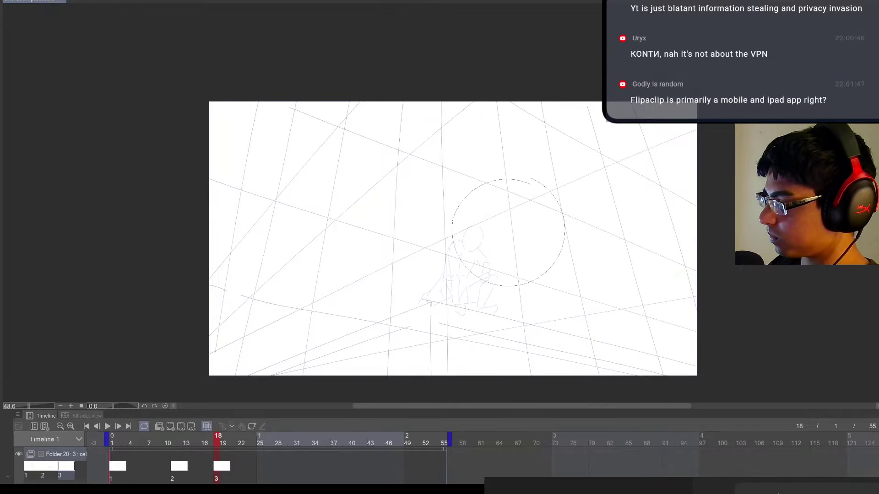
pyautogui.moveTo(632, 327)
pyautogui.mouseDown()
pyautogui.moveTo(651, 290)
pyautogui.moveTo(617, 321)
pyautogui.mouseUp()
pyautogui.moveTo(651, 343); pyautogui.dragTo(629, 365)
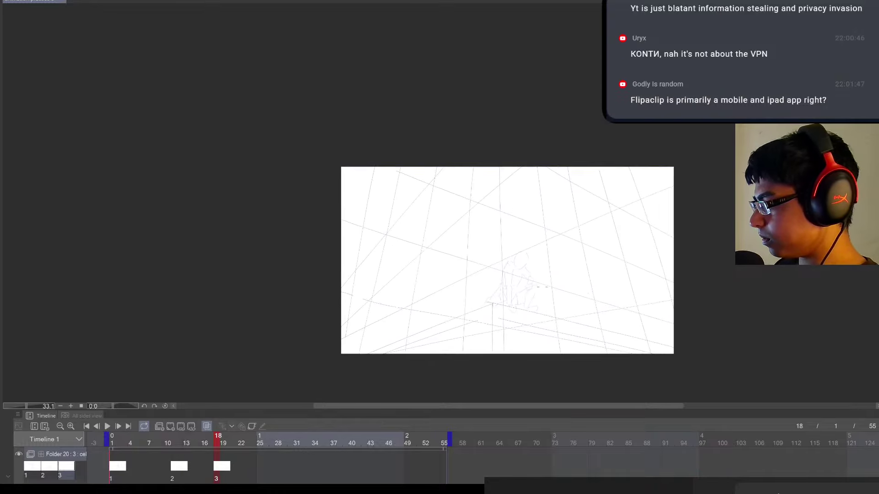
pyautogui.moveTo(516, 300); pyautogui.dragTo(645, 314)
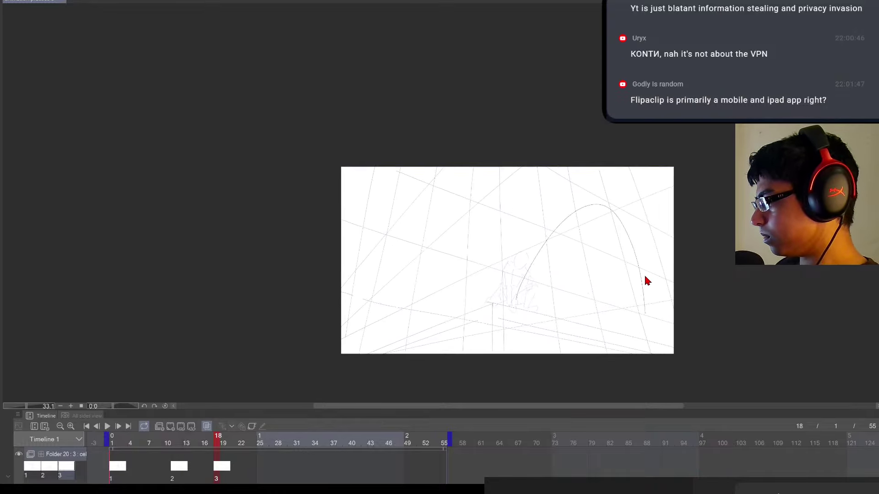
pyautogui.hotkey('ctrl', 'z')
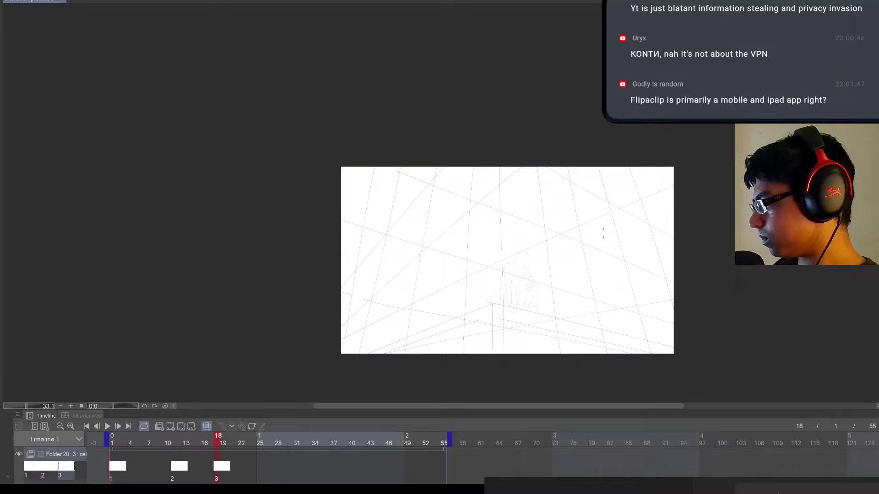
pyautogui.moveTo(599, 223); pyautogui.dragTo(640, 247)
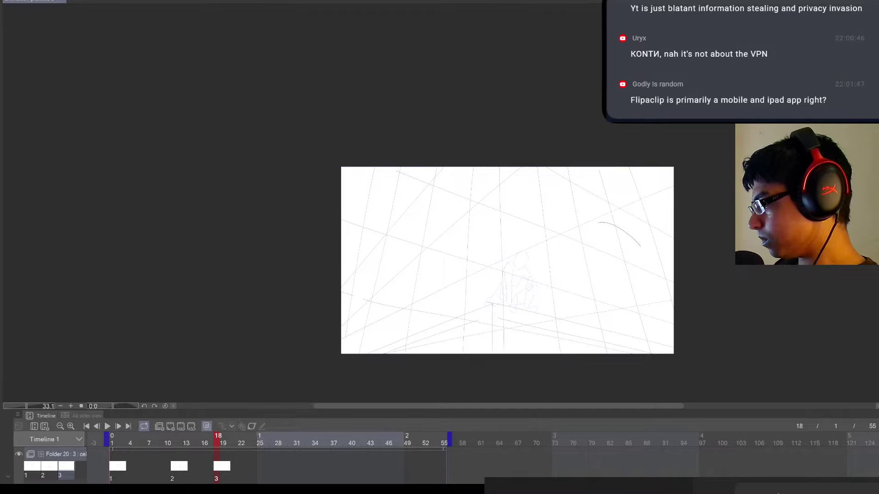
pyautogui.moveTo(604, 221)
pyautogui.mouseDown()
pyautogui.moveTo(588, 247)
pyautogui.moveTo(604, 267)
pyautogui.mouseUp()
pyautogui.moveTo(604, 223); pyautogui.dragTo(658, 306)
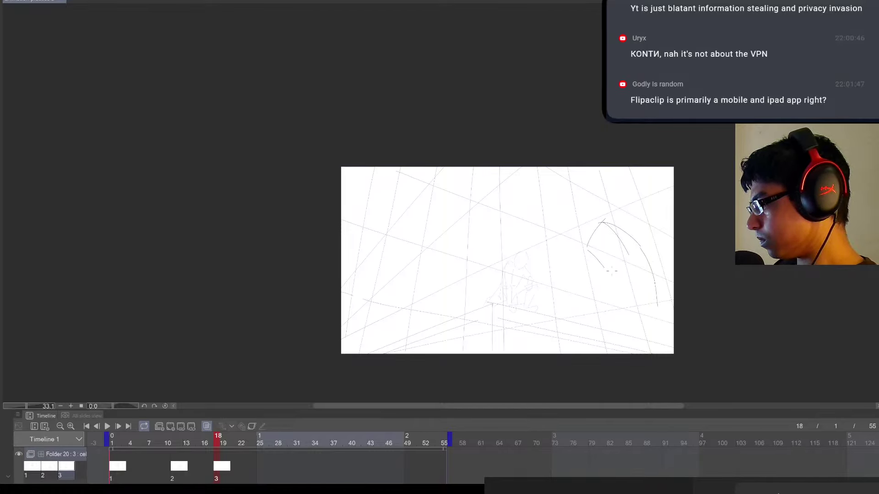
pyautogui.moveTo(612, 270); pyautogui.dragTo(629, 257)
# Sketch the rounded, overlapping body forms of a foreshortened figure near the right edge of the frame 18 drawing
pyautogui.moveTo(637, 259)
pyautogui.mouseDown()
pyautogui.moveTo(621, 310)
pyautogui.moveTo(636, 335)
pyautogui.moveTo(655, 308)
pyautogui.moveTo(624, 227)
pyautogui.moveTo(630, 307)
pyautogui.moveTo(589, 239)
pyautogui.moveTo(637, 314)
pyautogui.moveTo(655, 320)
pyautogui.moveTo(678, 306)
pyautogui.moveTo(664, 281)
pyautogui.moveTo(693, 307)
pyautogui.moveTo(674, 298)
pyautogui.moveTo(678, 310)
pyautogui.moveTo(663, 293)
pyautogui.moveTo(671, 341)
pyautogui.mouseUp()
pyautogui.press('e')
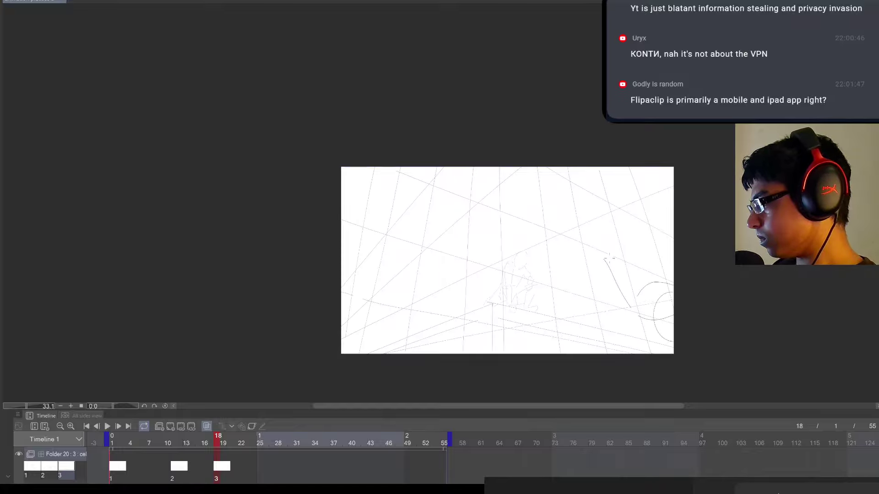
pyautogui.moveTo(616, 242)
pyautogui.mouseDown()
pyautogui.moveTo(606, 256)
pyautogui.moveTo(658, 255)
pyautogui.mouseUp()
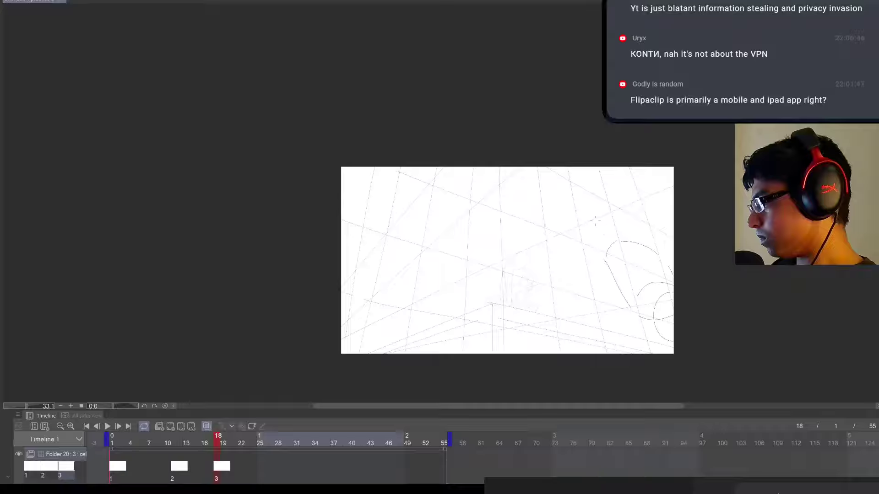
pyautogui.moveTo(594, 218)
pyautogui.mouseDown()
pyautogui.moveTo(612, 243)
pyautogui.moveTo(581, 215)
pyautogui.moveTo(577, 246)
pyautogui.mouseUp()
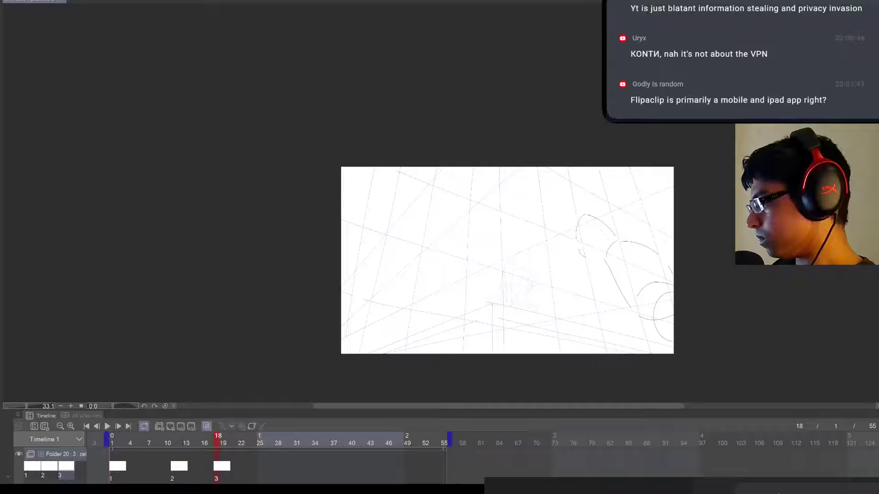
pyautogui.moveTo(590, 214); pyautogui.dragTo(635, 230)
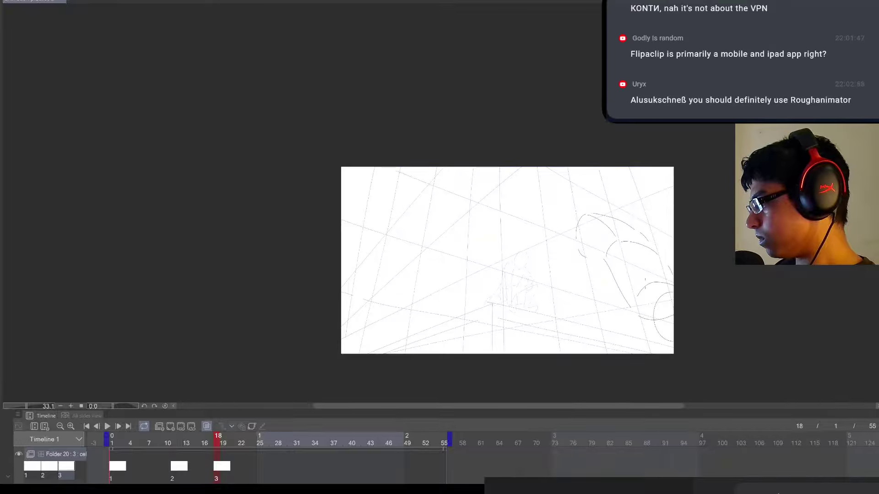
# Sketch the figure's outstretched arm on frame 18, ending in an open hand with spread fingers near the canvas centre
pyautogui.moveTo(626, 281)
pyautogui.mouseDown()
pyautogui.moveTo(636, 299)
pyautogui.moveTo(628, 279)
pyautogui.moveTo(538, 260)
pyautogui.moveTo(529, 241)
pyautogui.mouseUp()
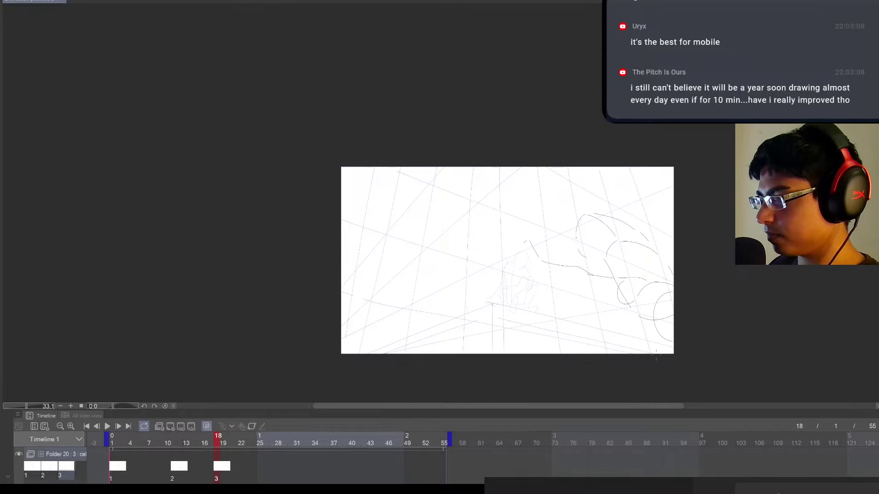
pyautogui.moveTo(526, 243); pyautogui.dragTo(536, 249)
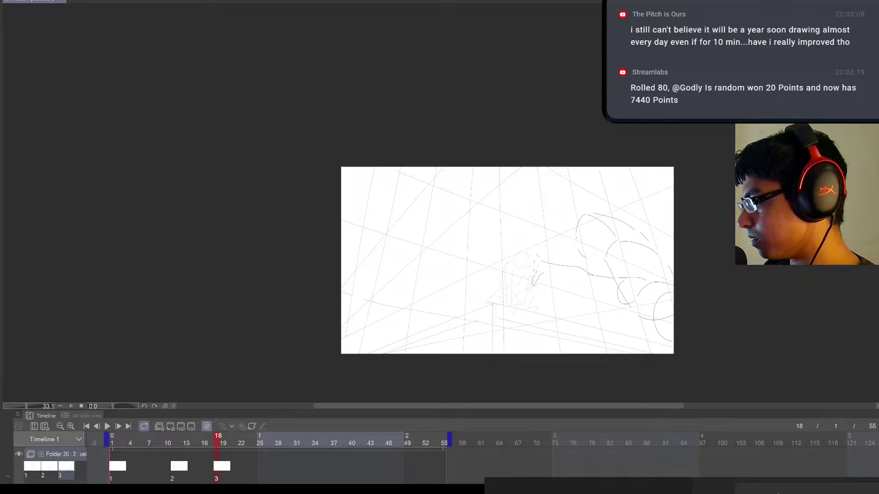
pyautogui.moveTo(523, 255)
pyautogui.mouseDown()
pyautogui.moveTo(518, 238)
pyautogui.moveTo(523, 250)
pyautogui.moveTo(511, 247)
pyautogui.mouseUp()
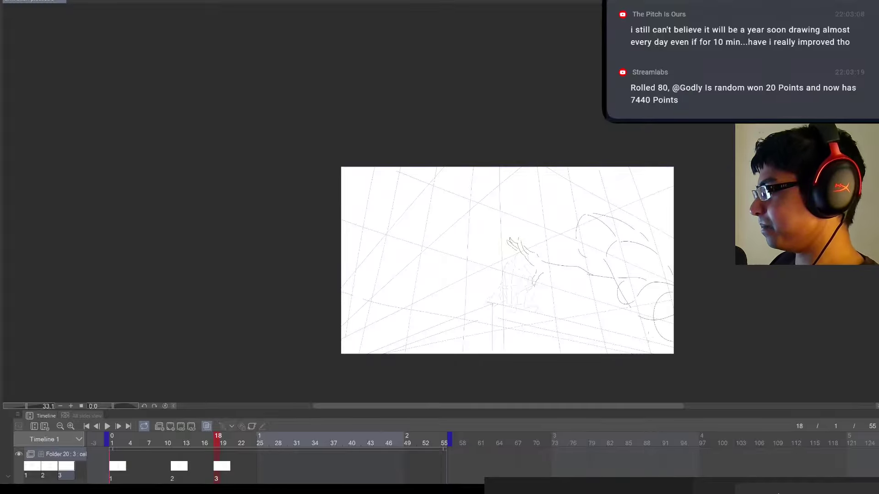
pyautogui.moveTo(547, 275); pyautogui.dragTo(631, 303)
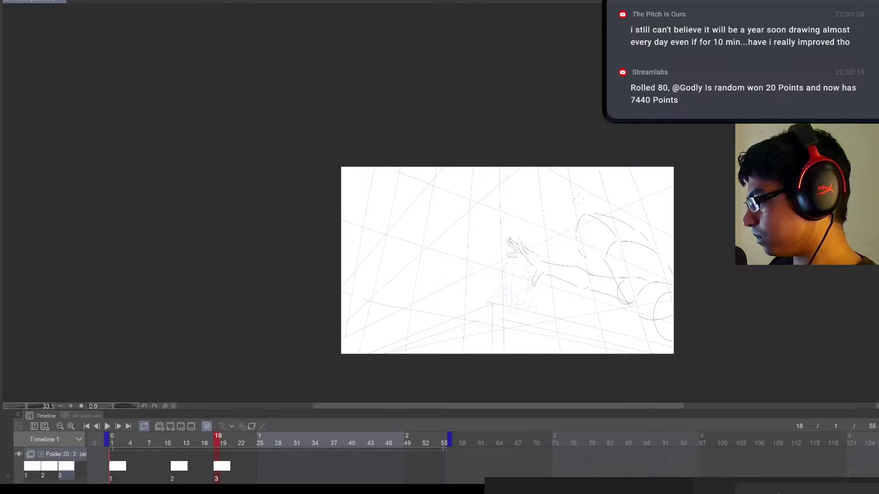
# Compare the reaching figure with the earlier drawings and shift it slightly to the right on frame 18
pyautogui.press('Left')
pyautogui.press('Left')
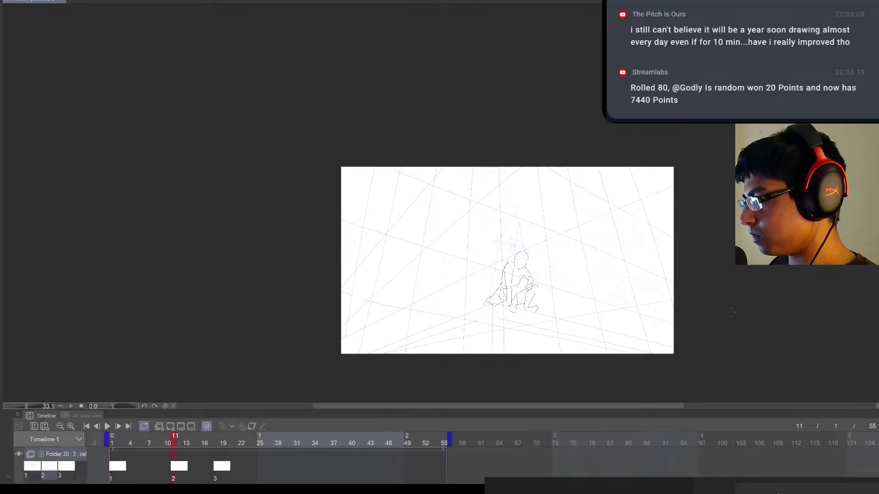
pyautogui.press('Right')
pyautogui.press('Right')
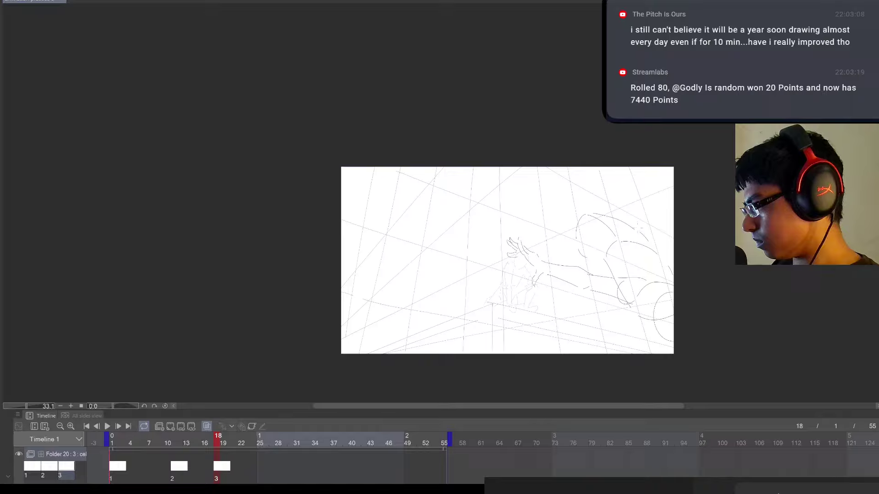
pyautogui.press('Left')
pyautogui.press('Left')
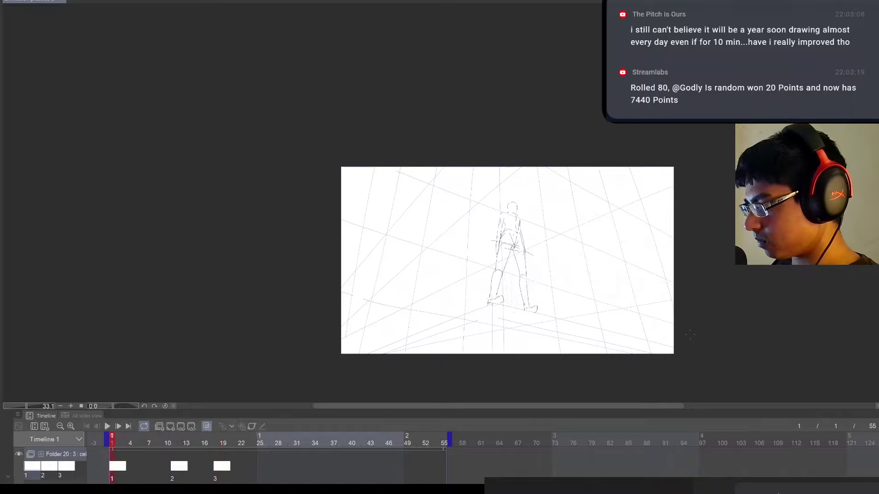
pyautogui.press('Right')
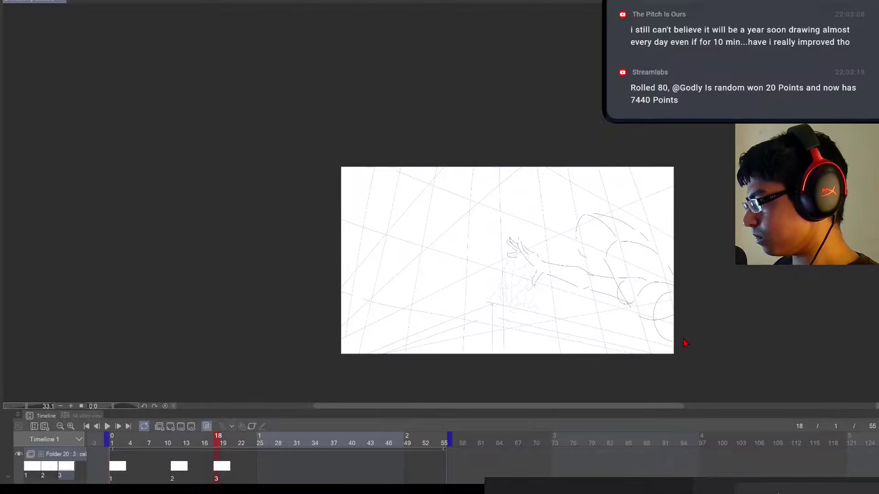
pyautogui.hotkey('ctrl', 't')
pyautogui.moveTo(662, 322); pyautogui.dragTo(669, 326)
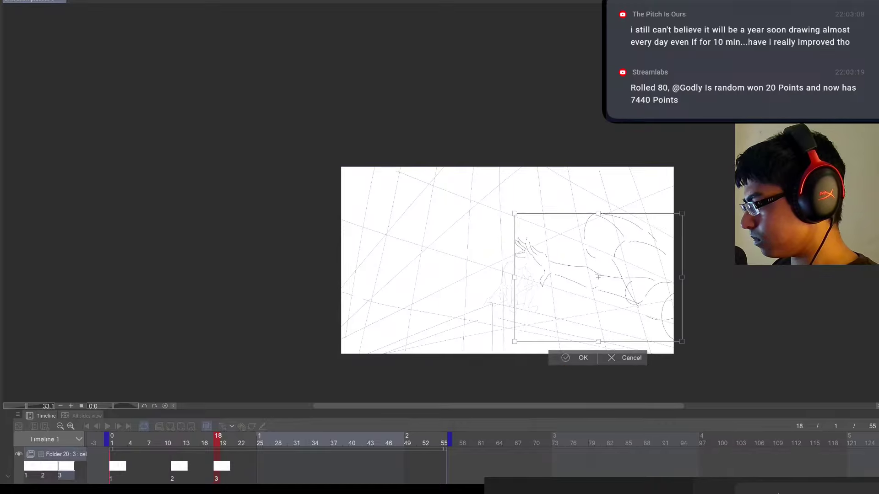
pyautogui.press('Return')
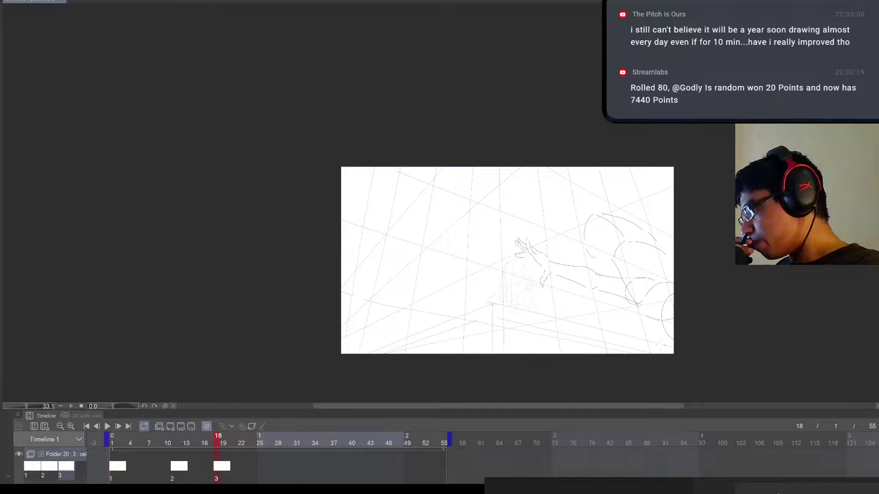
# Check the earlier poses, then add the front contour, a raised limb above the arm and a short limb below it on frame 18
pyautogui.press('Left')
pyautogui.press('Left')
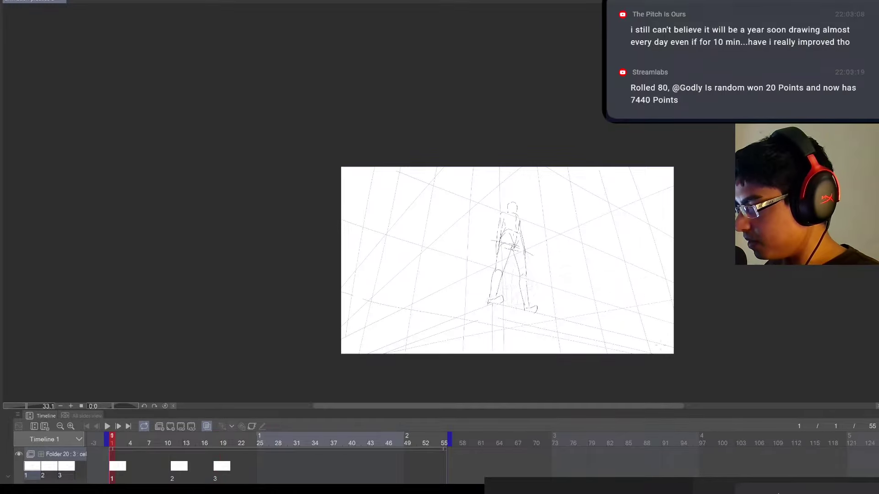
pyautogui.press('Right')
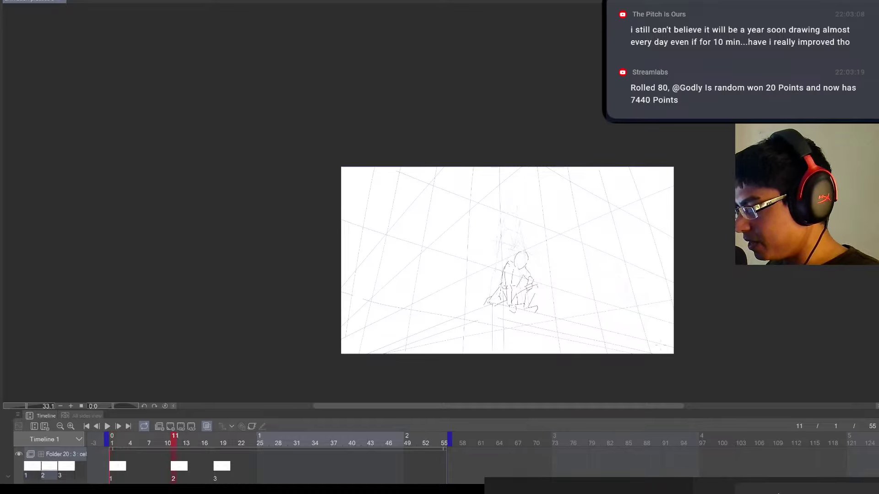
pyautogui.press('Right')
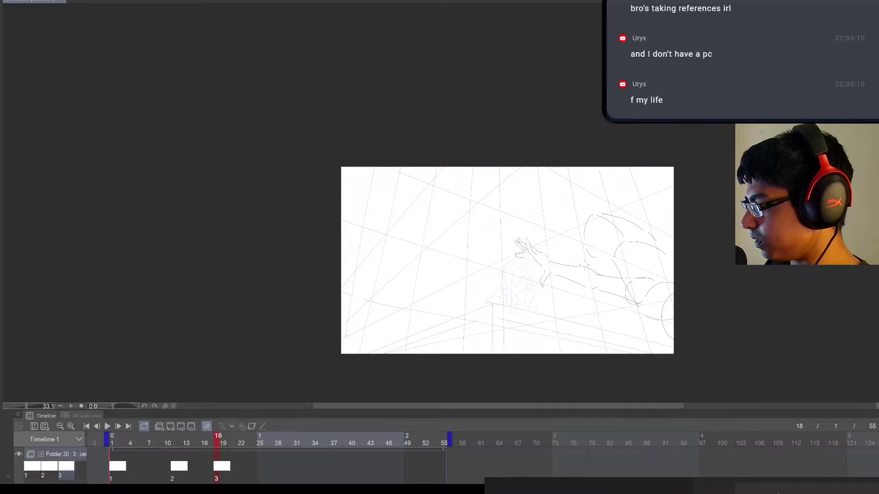
pyautogui.moveTo(590, 214)
pyautogui.mouseDown()
pyautogui.moveTo(578, 237)
pyautogui.moveTo(584, 263)
pyautogui.moveTo(608, 283)
pyautogui.mouseUp()
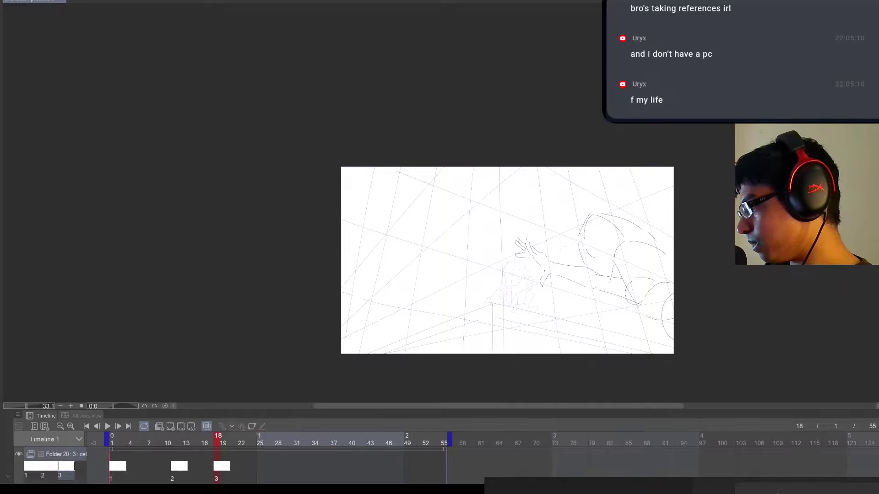
pyautogui.moveTo(565, 265)
pyautogui.mouseDown()
pyautogui.moveTo(550, 237)
pyautogui.moveTo(559, 208)
pyautogui.mouseUp()
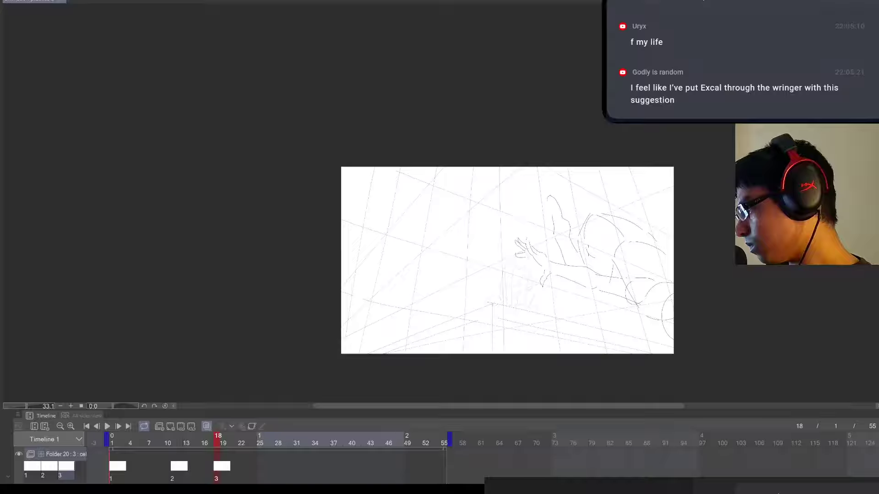
pyautogui.moveTo(587, 288)
pyautogui.mouseDown()
pyautogui.moveTo(594, 306)
pyautogui.moveTo(608, 302)
pyautogui.mouseUp()
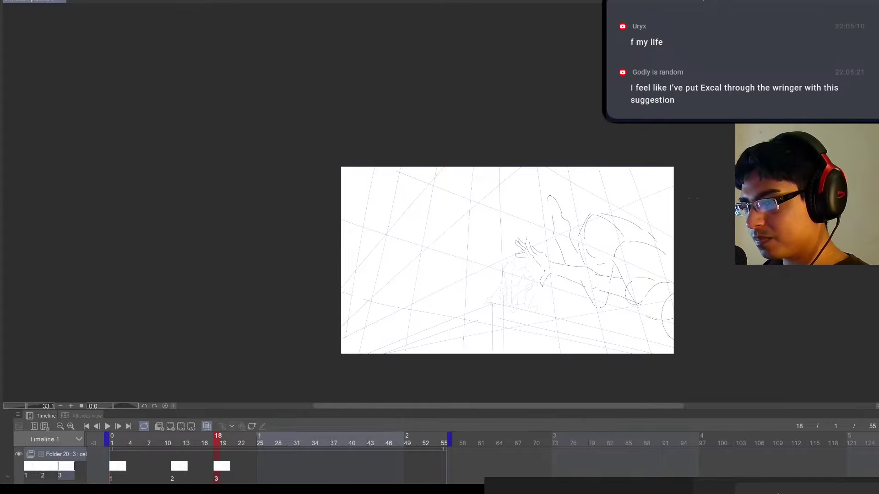
# Flip between the drawings at frames 1 and 18 to examine how the poses follow each other
pyautogui.press('Left')
pyautogui.press('Left')
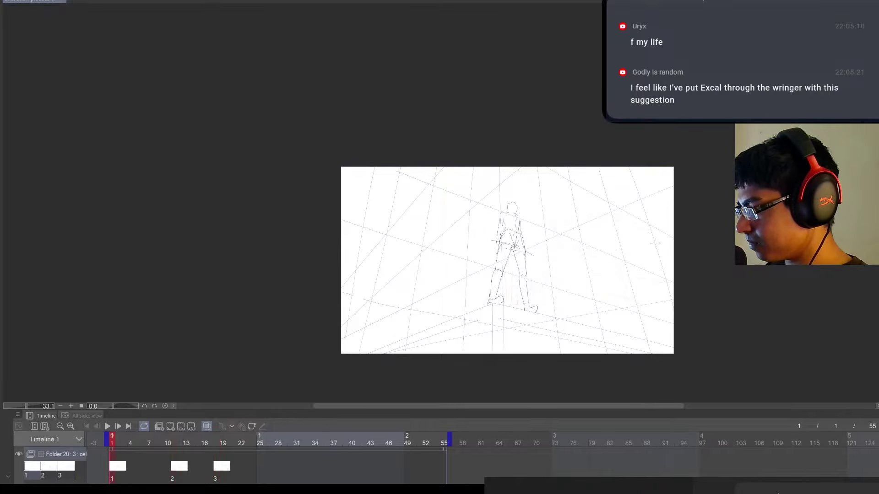
pyautogui.press('Right')
pyautogui.press('Right')
pyautogui.press('Right')
pyautogui.press('Right')
pyautogui.press('Right')
pyautogui.press('Right')
pyautogui.press('Right')
pyautogui.press('Right')
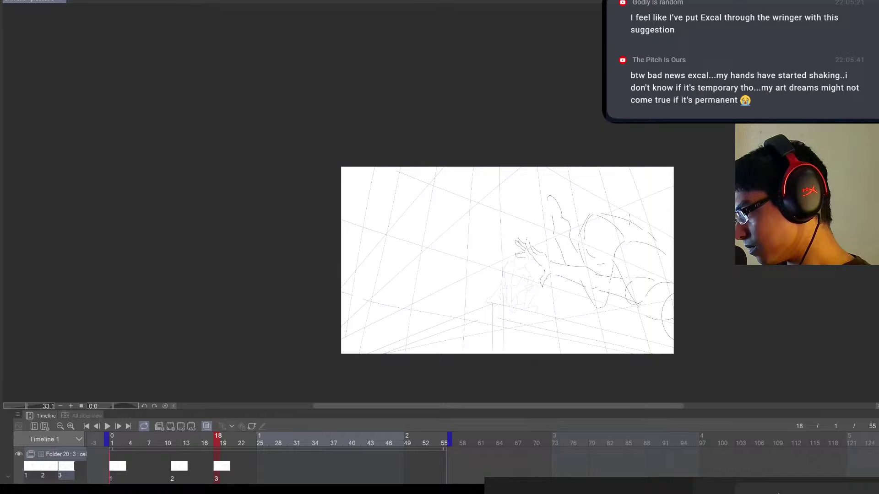
# Refine the figure's back line, sketch a second limb extending up and left on frame 18, and compare it with frames 11 and 1
pyautogui.moveTo(610, 214); pyautogui.dragTo(631, 221)
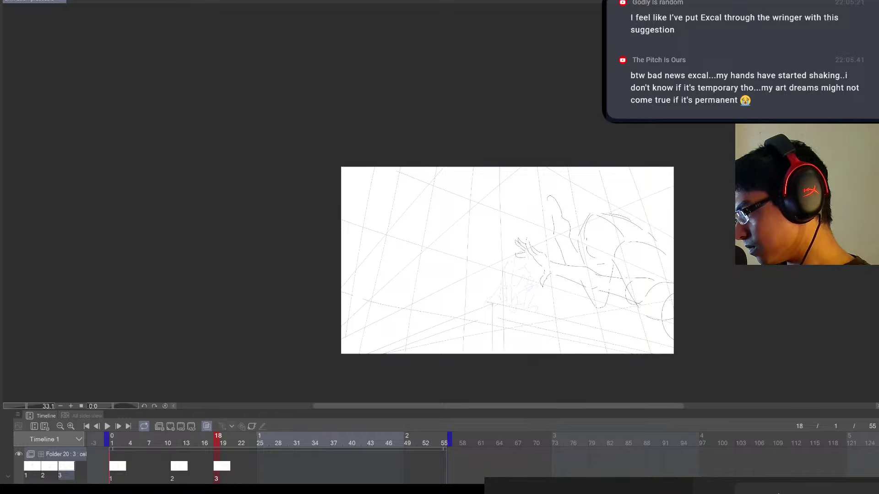
pyautogui.moveTo(566, 234); pyautogui.dragTo(585, 247)
pyautogui.moveTo(571, 211)
pyautogui.mouseDown()
pyautogui.moveTo(551, 225)
pyautogui.moveTo(521, 202)
pyautogui.mouseUp()
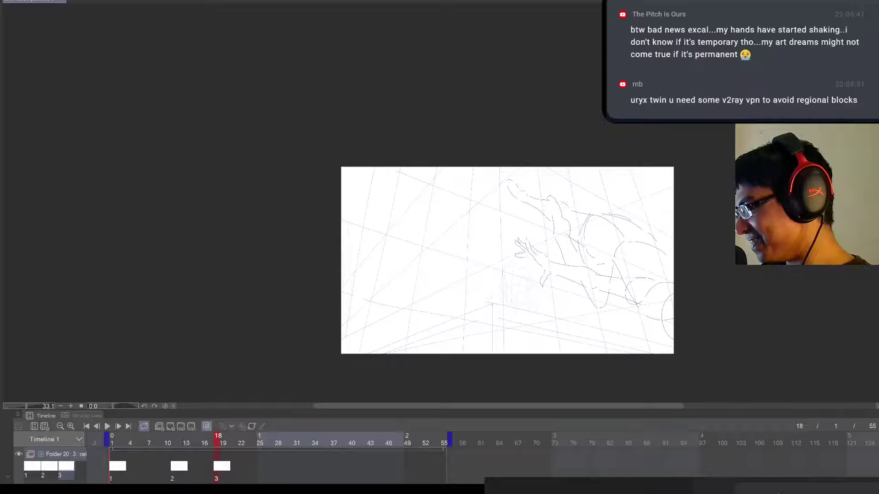
pyautogui.press('Left')
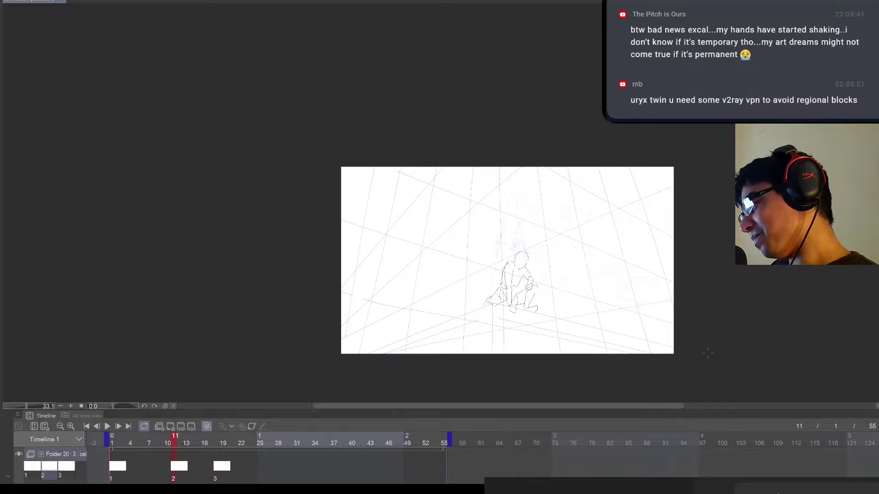
pyautogui.press('Right')
pyautogui.press('Left')
pyautogui.press('Left')
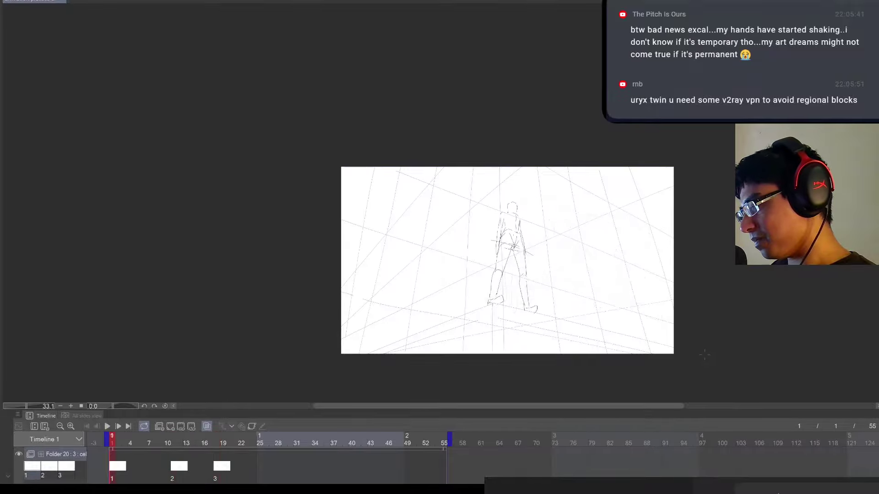
# Flip between the drawings at frames 1, 11 and 18, and examine the reaching pose in a horizontally mirrored view
pyautogui.press('Right')
pyautogui.press('Right')
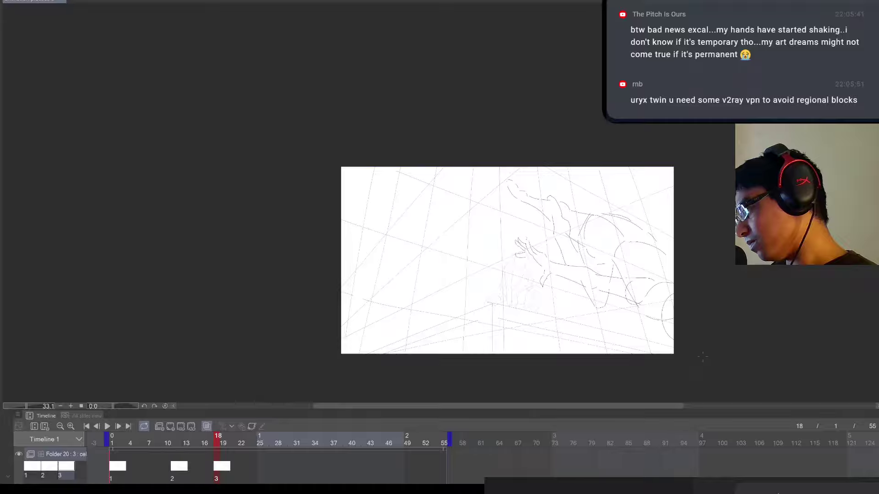
pyautogui.press('h')
pyautogui.moveTo(586, 352); pyautogui.dragTo(703, 353)
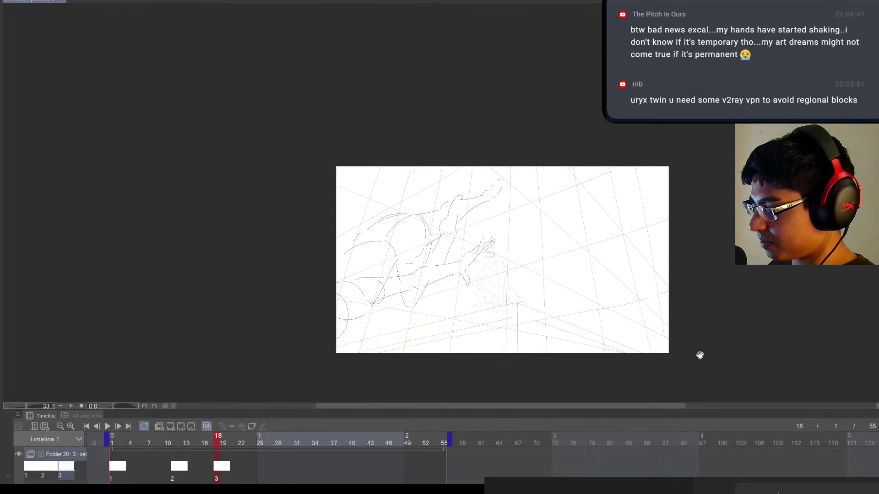
pyautogui.press('h')
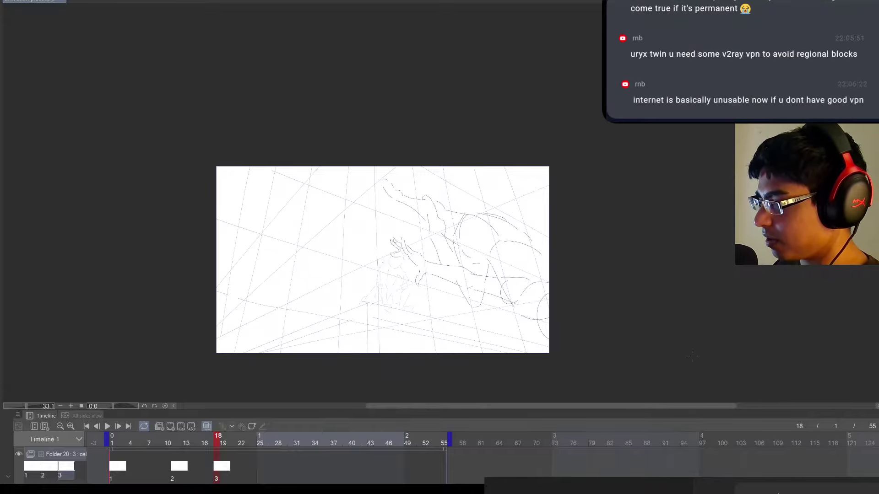
pyautogui.moveTo(693, 357); pyautogui.dragTo(720, 360)
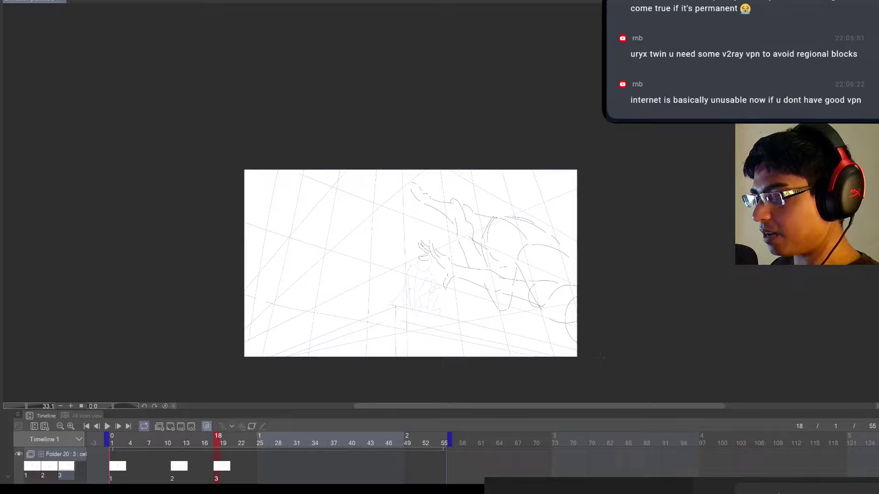
pyautogui.press('Left')
pyautogui.press('Left')
pyautogui.press('Right')
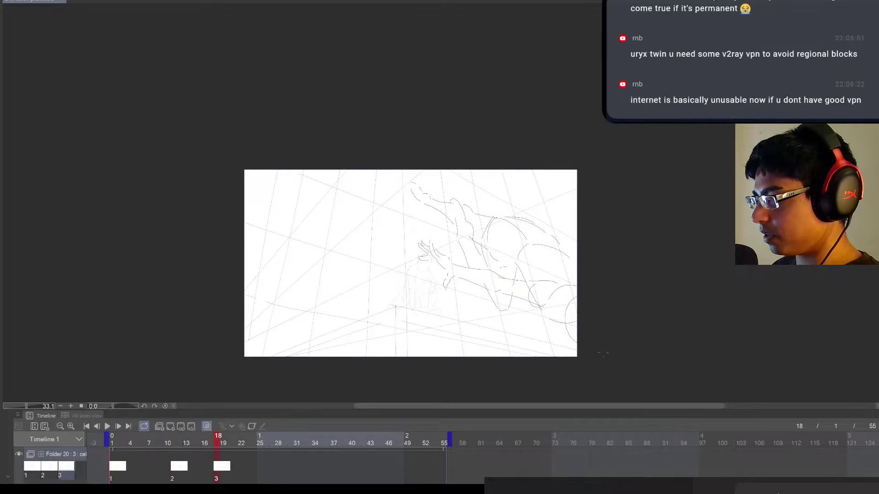
pyautogui.press('e')
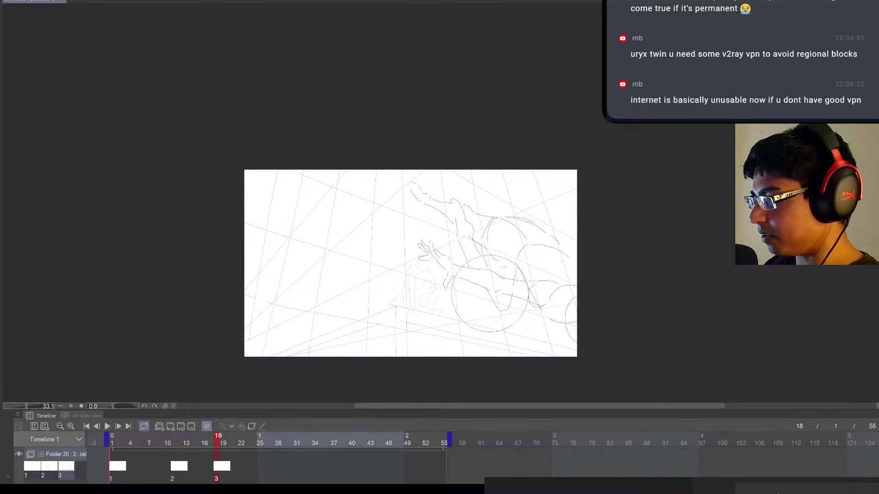
pyautogui.moveTo(488, 293); pyautogui.dragTo(496, 306)
pyautogui.hotkey('ctrl', 'z')
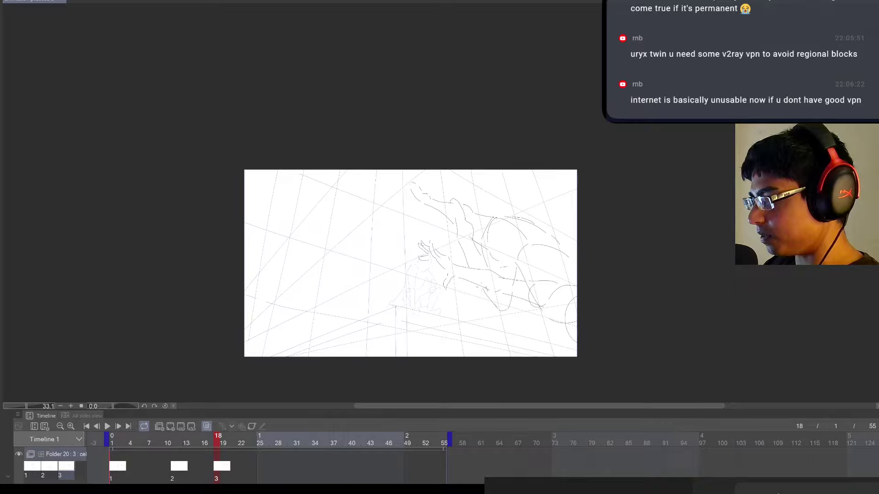
# Compare the reaching figure with the earlier poses, then rotate it about 5 degrees clockwise and shift it slightly to the right on frame 18
pyautogui.moveTo(648, 359); pyautogui.dragTo(685, 363)
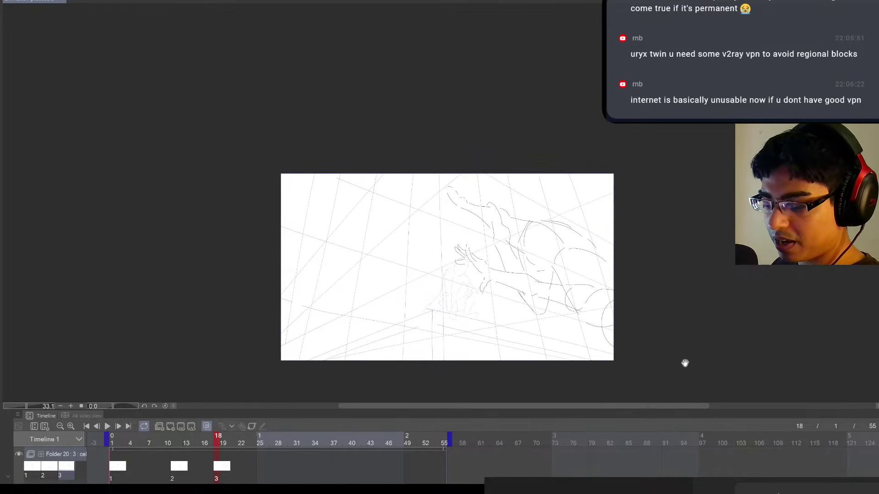
pyautogui.press(',')
pyautogui.press(',')
pyautogui.press('.')
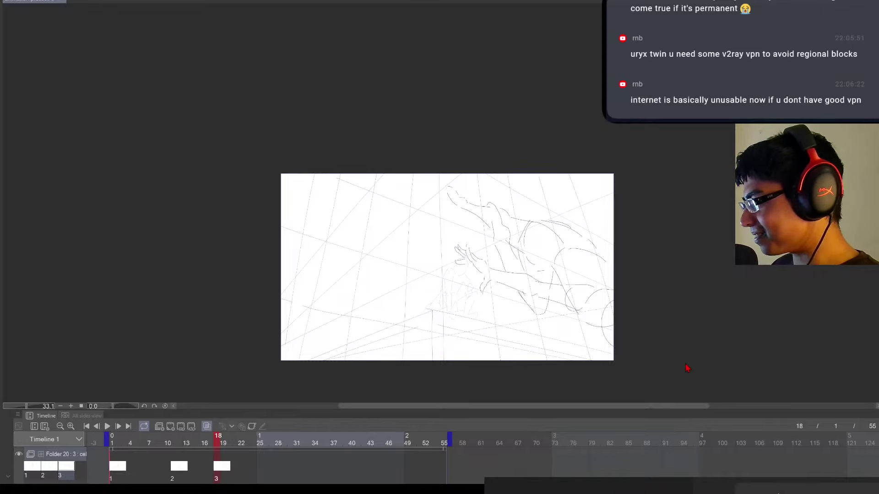
pyautogui.hotkey('ctrl', 't')
pyautogui.moveTo(683, 362); pyautogui.dragTo(691, 325)
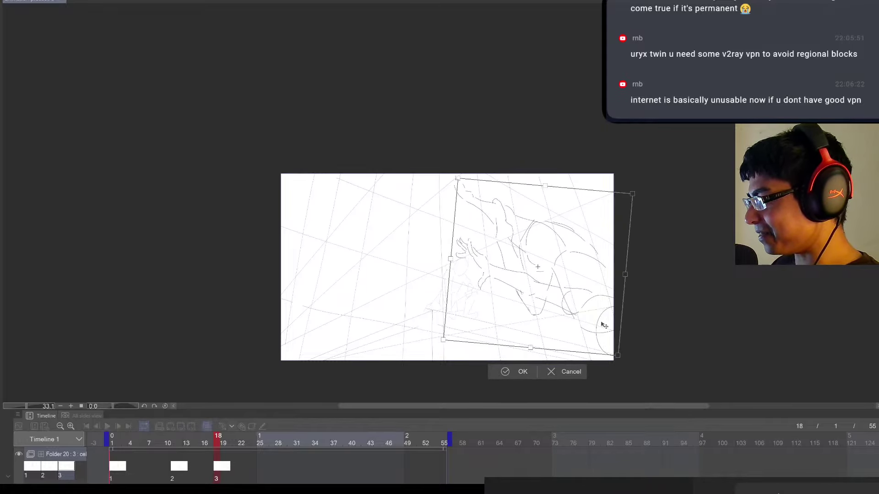
pyautogui.moveTo(604, 326); pyautogui.dragTo(607, 325)
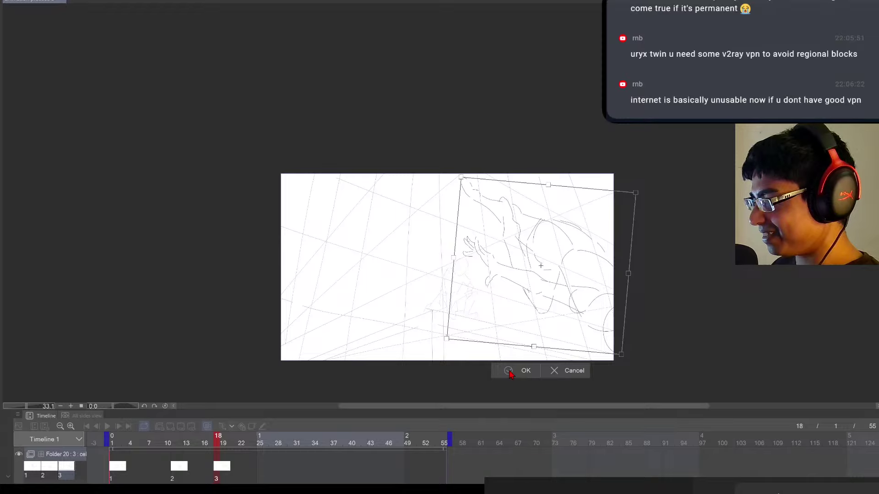
pyautogui.click(523, 371)
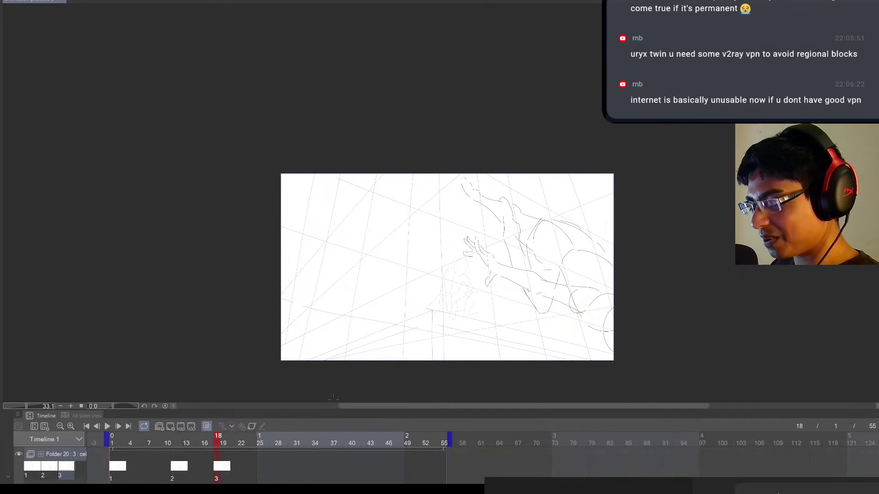
# Move the reaching figure's cel 3 from frame 18 to frame 24 and flip through the poses to check the sequence
pyautogui.moveTo(222, 465); pyautogui.dragTo(259, 466)
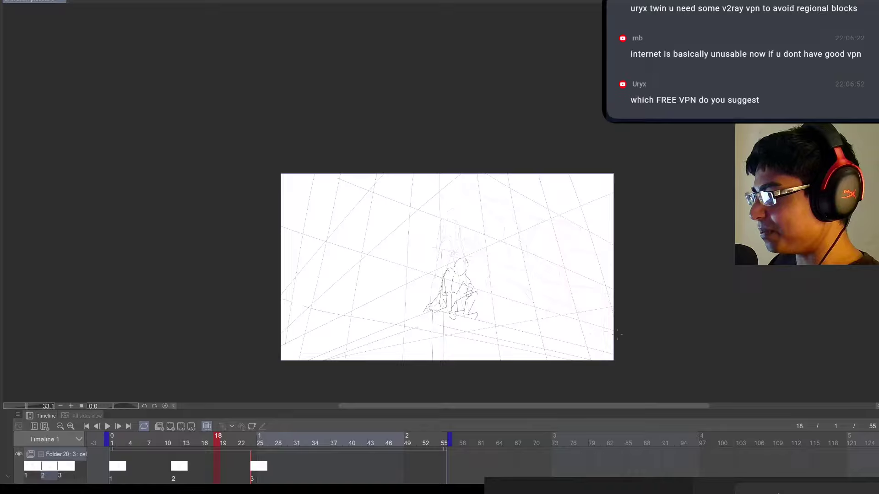
pyautogui.press(',')
pyautogui.press(',')
pyautogui.press('.')
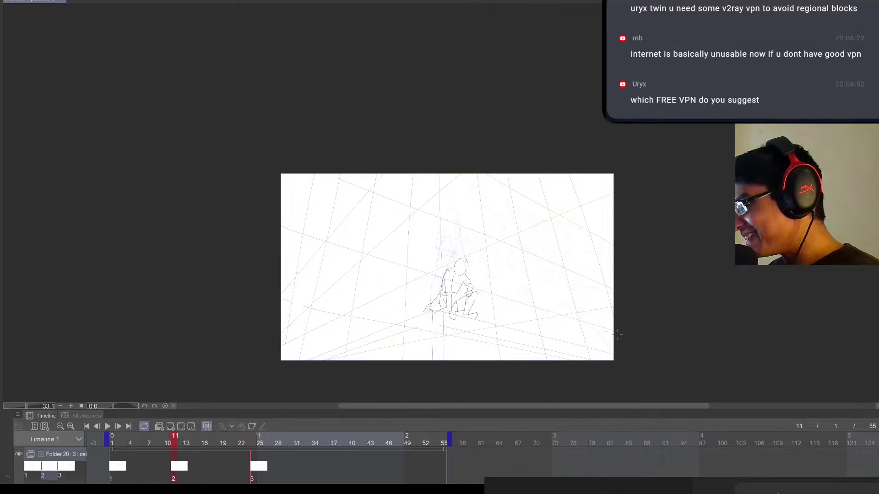
pyautogui.press('Right')
pyautogui.press('Left')
pyautogui.press('Left')
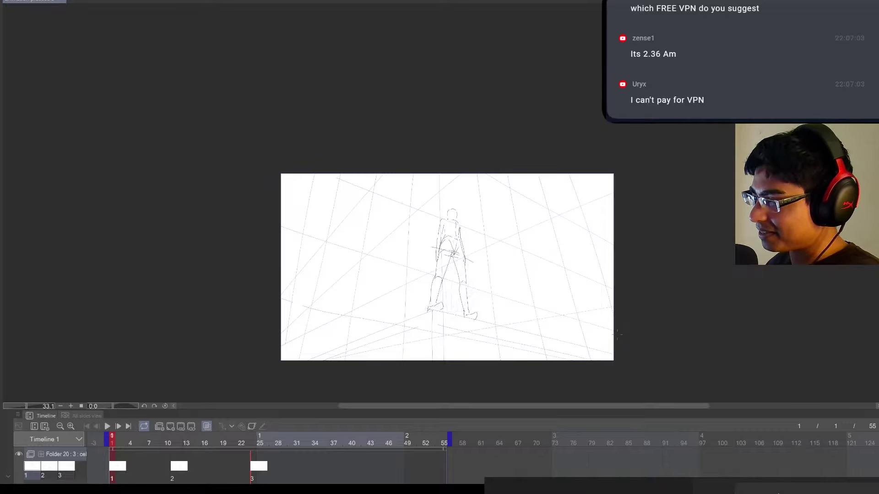
pyautogui.press('Right')
pyautogui.press('Right')
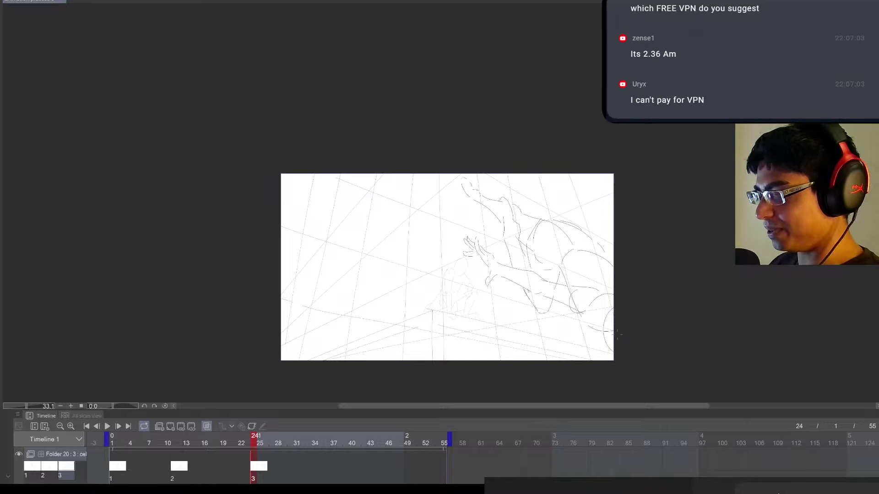
# Add a new blank animation cel at frame 18, between the crouching and reaching poses
pyautogui.click(215, 462)
pyautogui.click(171, 426)
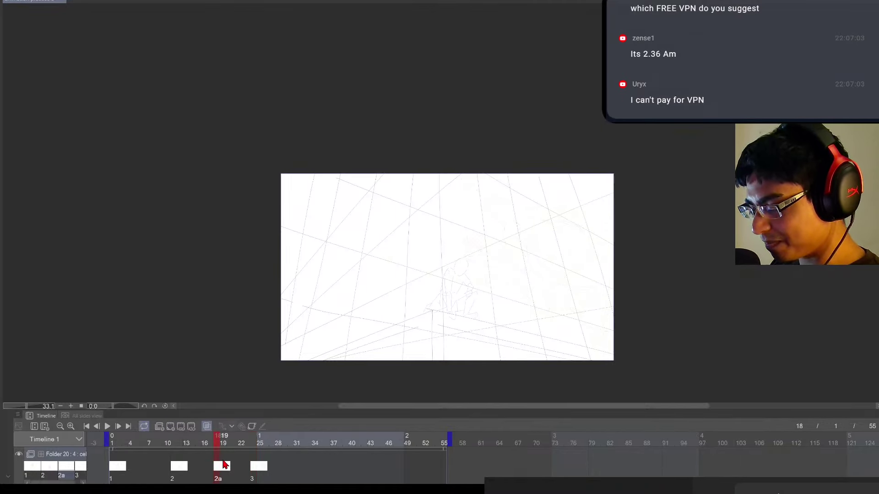
pyautogui.click(224, 464)
pyautogui.scroll(1, 517, 345)
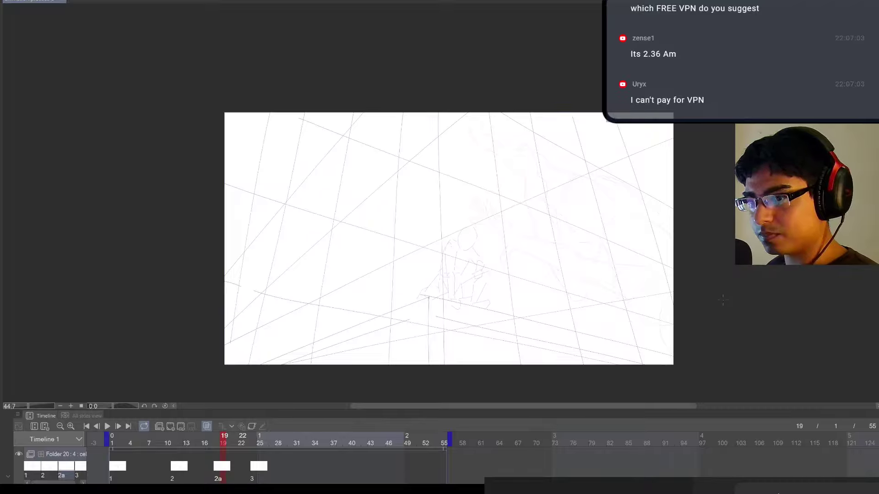
# Compare the neighbouring drawings and move the blank cel 2a from frame 18 to frame 33, after the reaching pose
pyautogui.press('Left')
pyautogui.press('Left')
pyautogui.press('Left')
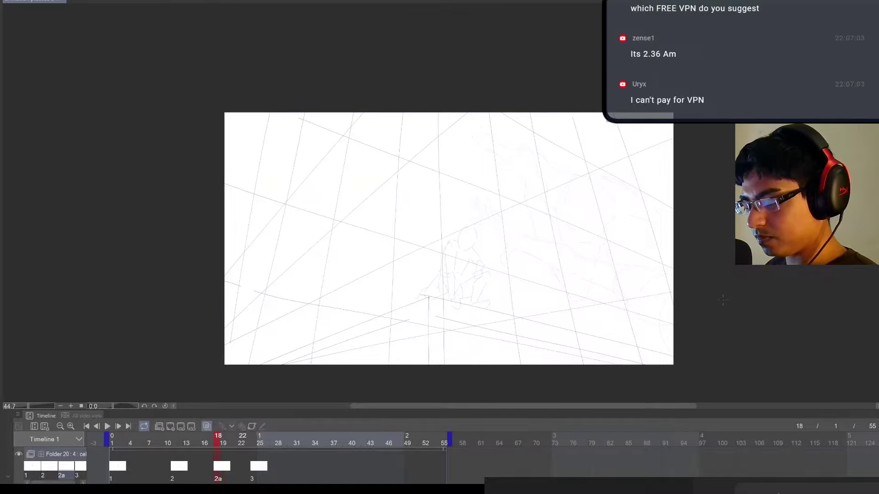
pyautogui.press('Right')
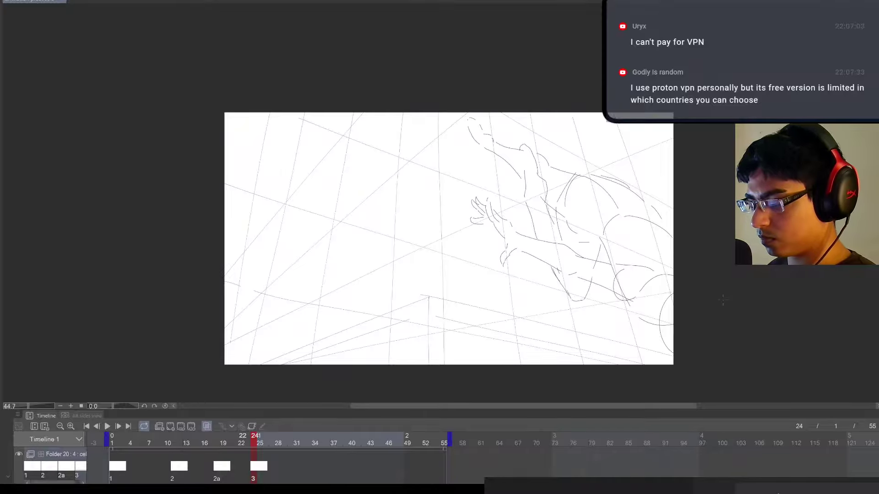
pyautogui.click(219, 467)
pyautogui.moveTo(289, 469); pyautogui.dragTo(310, 469)
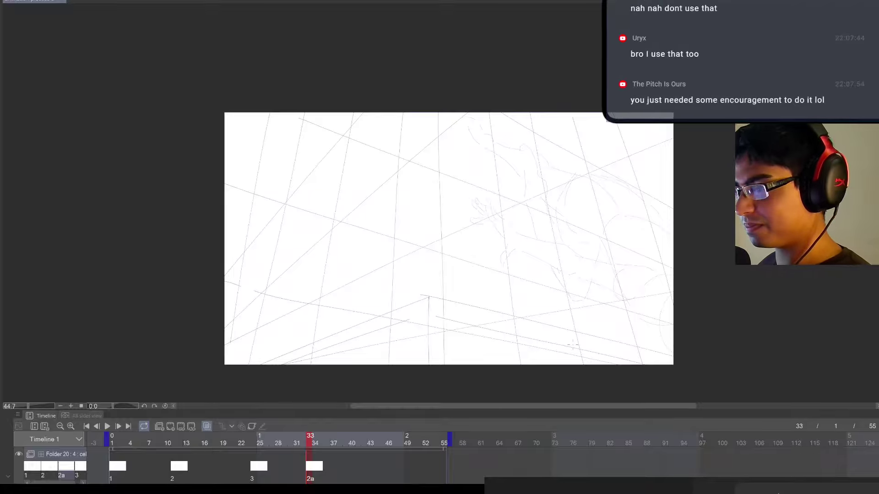
# Step through frames 11, 24 and 33 to examine how the crouching and reaching poses lead into the blank cel
pyautogui.press('Left')
pyautogui.press('Left')
pyautogui.press('Left')
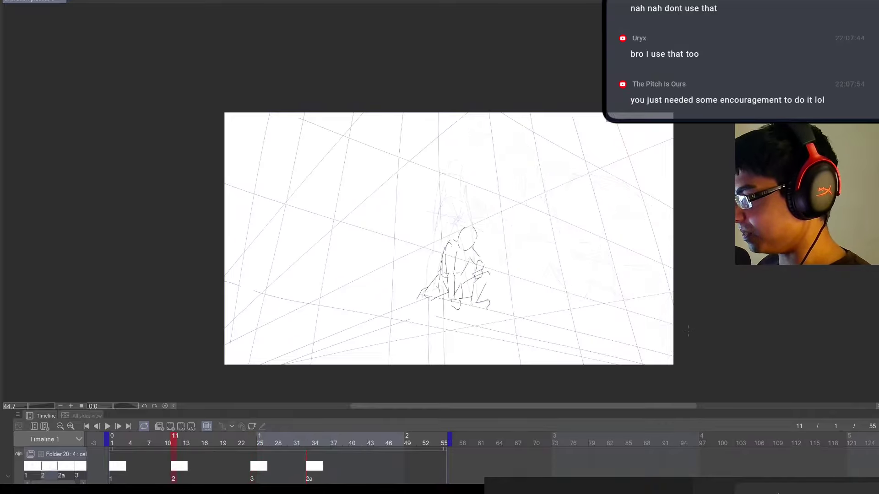
pyautogui.press('Right')
pyautogui.press('Right')
pyautogui.press('Right')
pyautogui.press('Right')
pyautogui.press('Right')
pyautogui.press('Right')
pyautogui.press('Right')
pyautogui.press('Right')
pyautogui.press('Right')
pyautogui.press('Right')
pyautogui.press('Right')
pyautogui.press('Right')
pyautogui.press('Right')
pyautogui.press('Right')
pyautogui.press('Right')
pyautogui.press('Right')
pyautogui.press('Right')
pyautogui.press('Right')
pyautogui.press('Right')
pyautogui.press('Right')
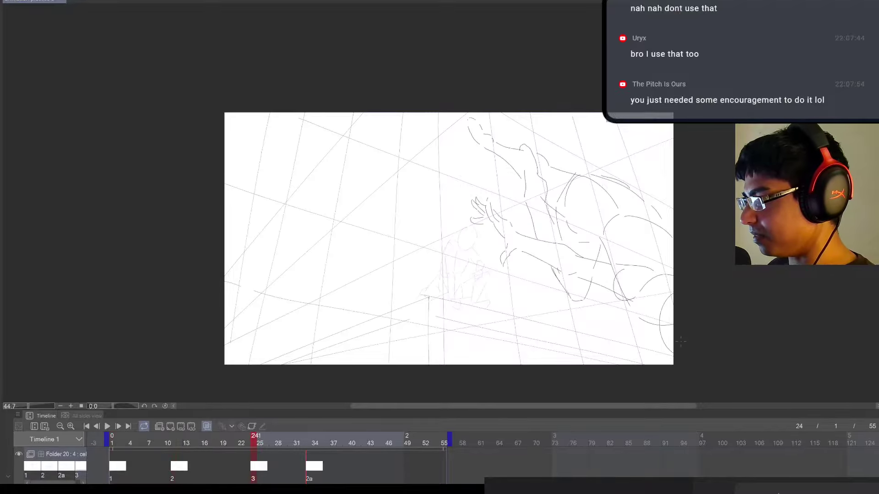
pyautogui.press('Right')
pyautogui.press('Left')
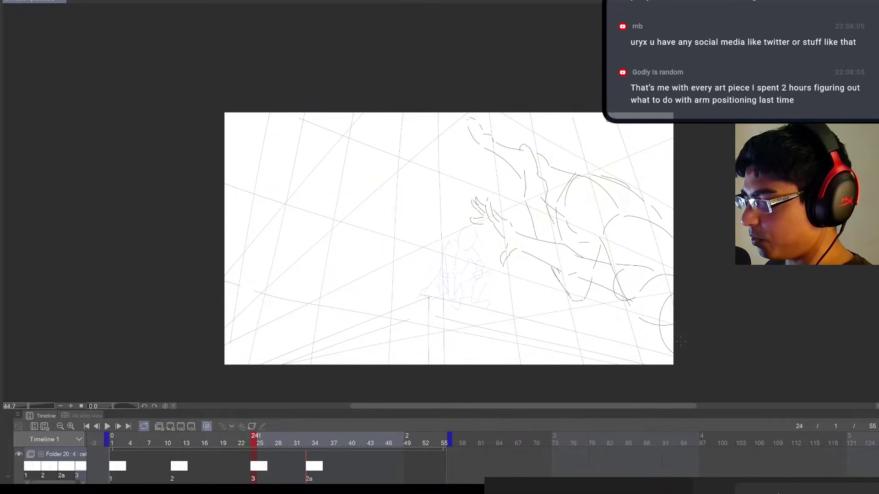
pyautogui.press('Right')
pyautogui.press('Right')
pyautogui.press('Right')
pyautogui.press('Right')
pyautogui.press('Right')
pyautogui.press('Right')
pyautogui.press('Right')
pyautogui.press('Right')
pyautogui.press('Right')
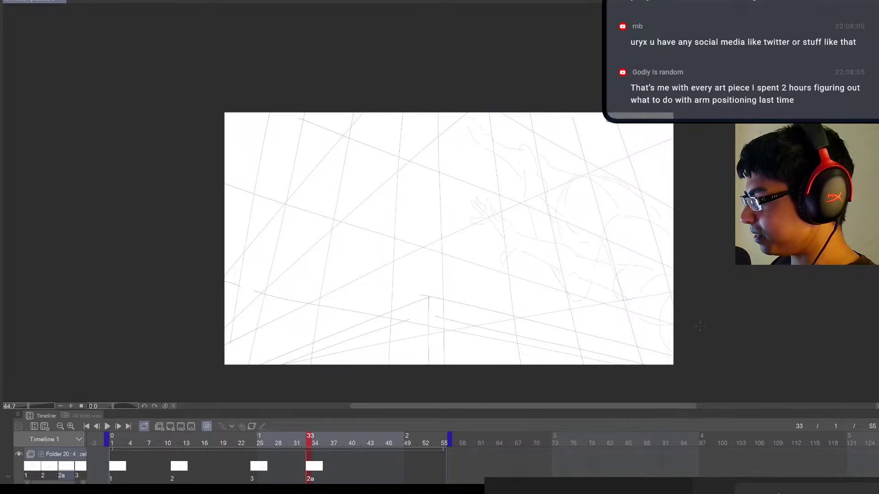
pyautogui.moveTo(673, 273); pyautogui.dragTo(641, 278)
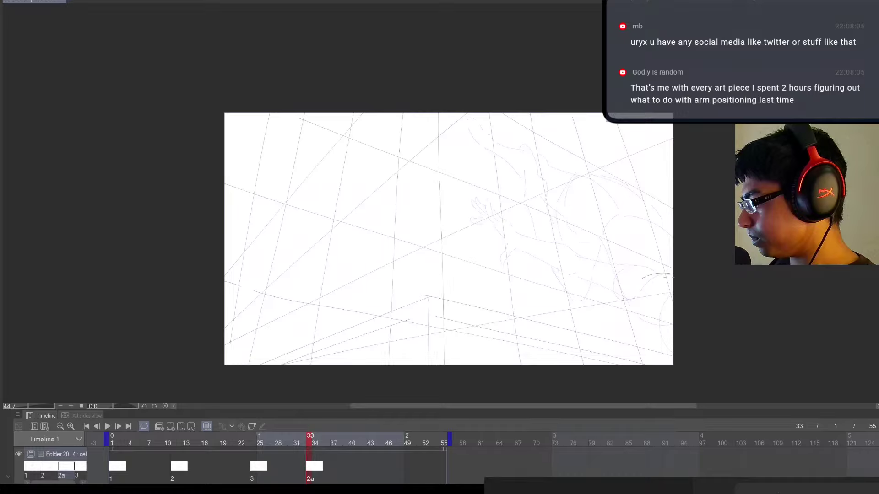
pyautogui.hotkey('ctrl', 'z')
pyautogui.moveTo(672, 264)
pyautogui.mouseDown()
pyautogui.moveTo(636, 269)
pyautogui.moveTo(631, 341)
pyautogui.moveTo(660, 364)
pyautogui.mouseUp()
pyautogui.hotkey('ctrl', 'z')
pyautogui.hotkey('ctrl', 'z')
pyautogui.hotkey('ctrl', 'z')
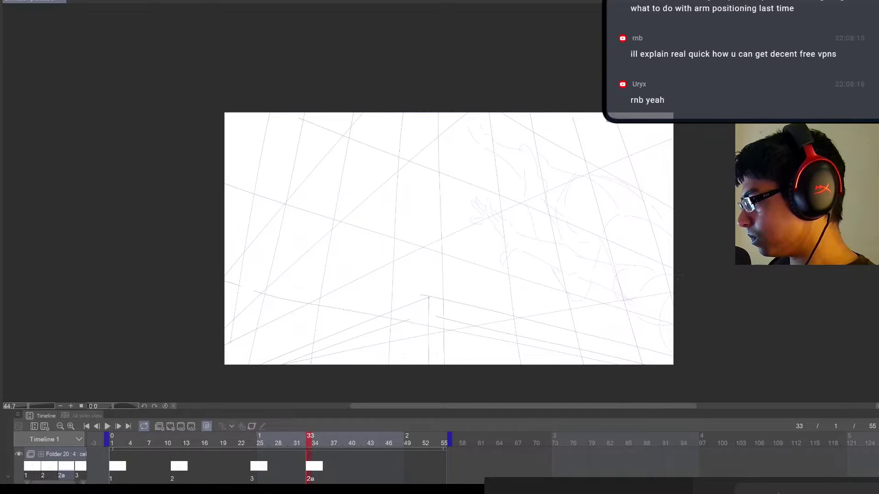
pyautogui.moveTo(673, 269)
pyautogui.mouseDown()
pyautogui.moveTo(605, 284)
pyautogui.moveTo(599, 365)
pyautogui.mouseUp()
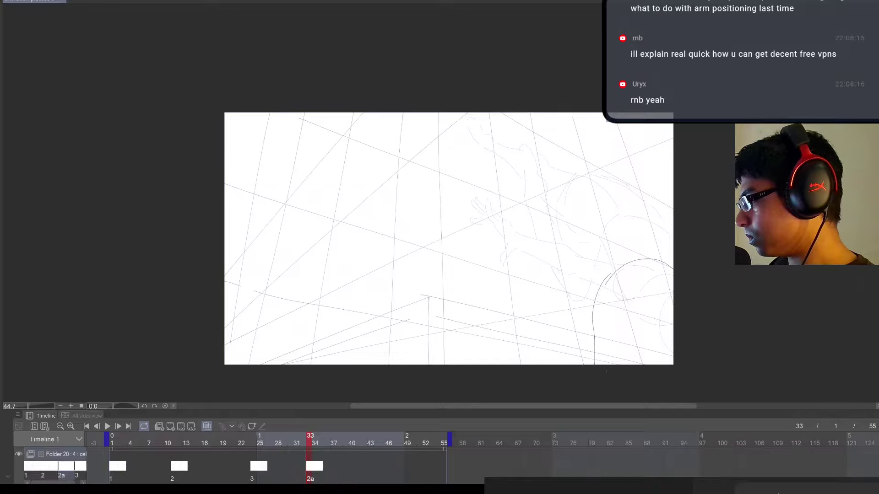
pyautogui.hotkey('ctrl', 'z')
pyautogui.moveTo(608, 300); pyautogui.dragTo(605, 364)
pyautogui.moveTo(660, 340); pyautogui.dragTo(654, 364)
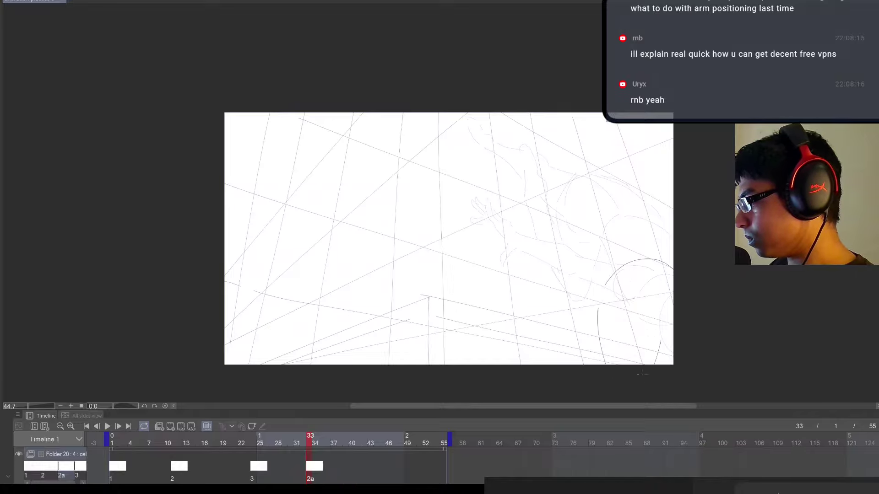
pyautogui.moveTo(624, 329); pyautogui.dragTo(669, 357)
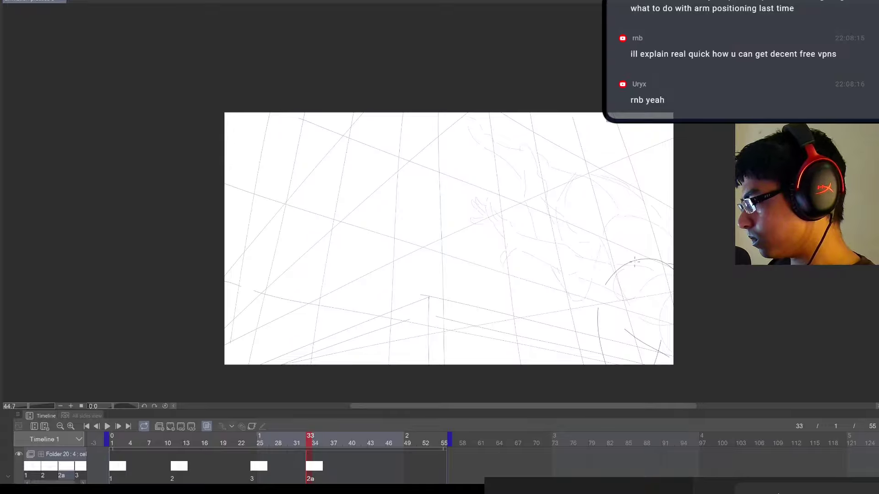
pyautogui.moveTo(637, 262)
pyautogui.mouseDown()
pyautogui.moveTo(607, 255)
pyautogui.moveTo(594, 282)
pyautogui.mouseUp()
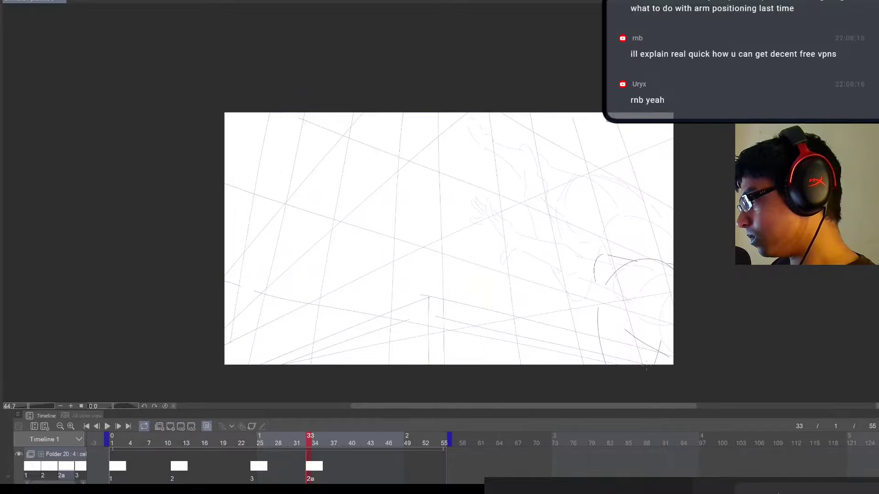
pyautogui.hotkey('ctrl', 'z')
pyautogui.hotkey('ctrl', 'z')
pyautogui.hotkey('ctrl', 'z')
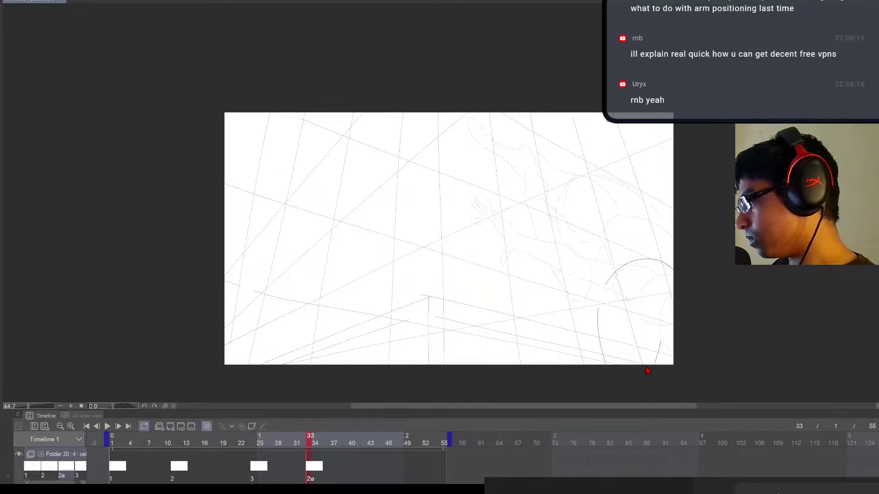
pyautogui.hotkey('ctrl', 'z')
pyautogui.hotkey('ctrl', 'z')
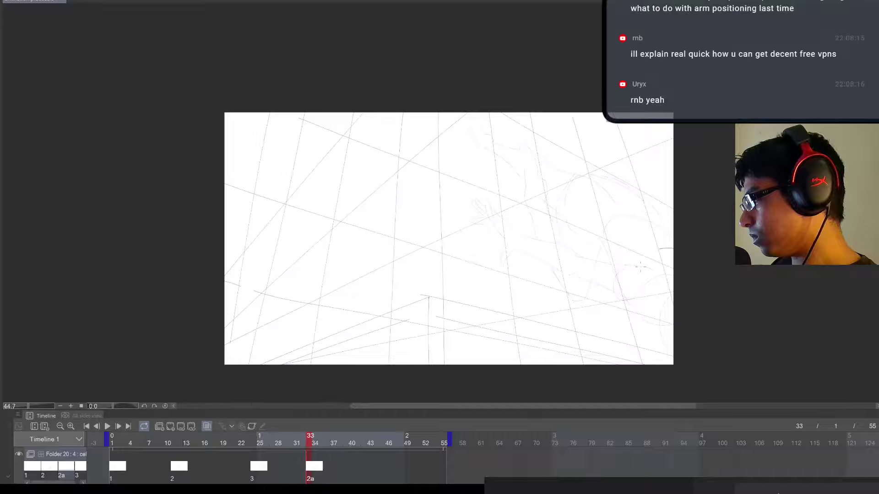
# Rough in three long sweeping lines on frame 33 near the canvas's right side, checking them against the preceding pose
pyautogui.moveTo(641, 257); pyautogui.dragTo(584, 343)
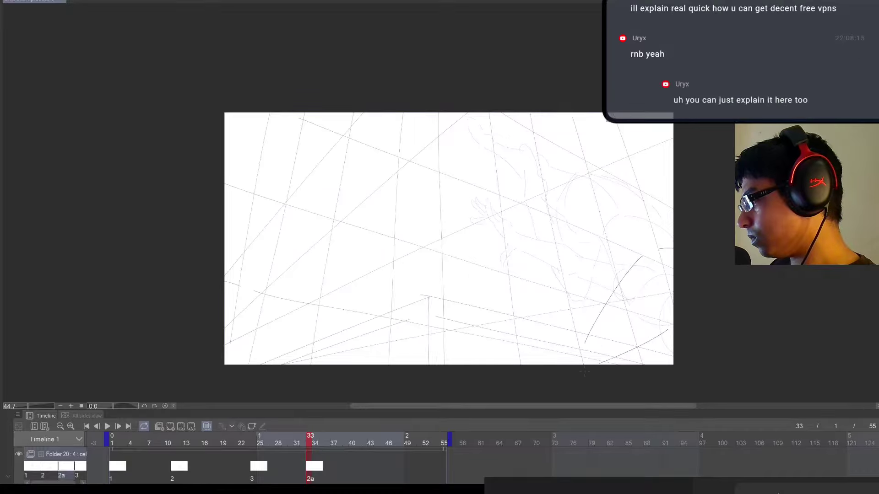
pyautogui.moveTo(668, 329); pyautogui.dragTo(598, 364)
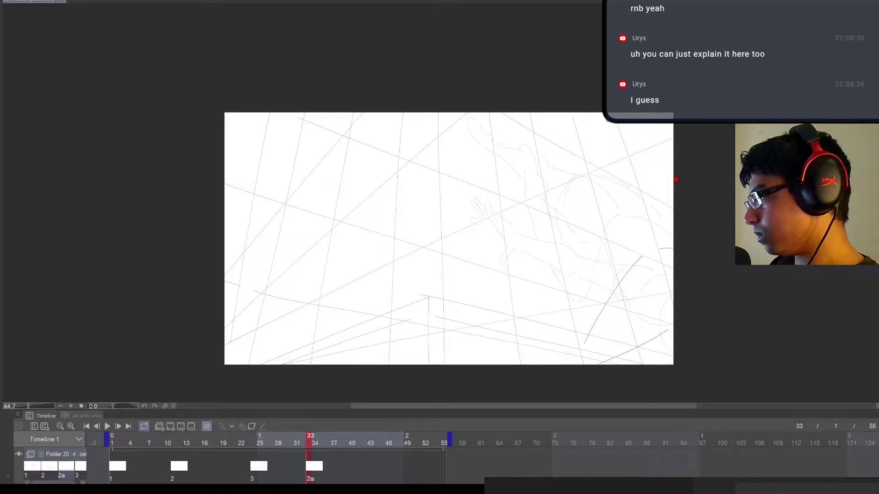
pyautogui.moveTo(629, 129); pyautogui.dragTo(691, 233)
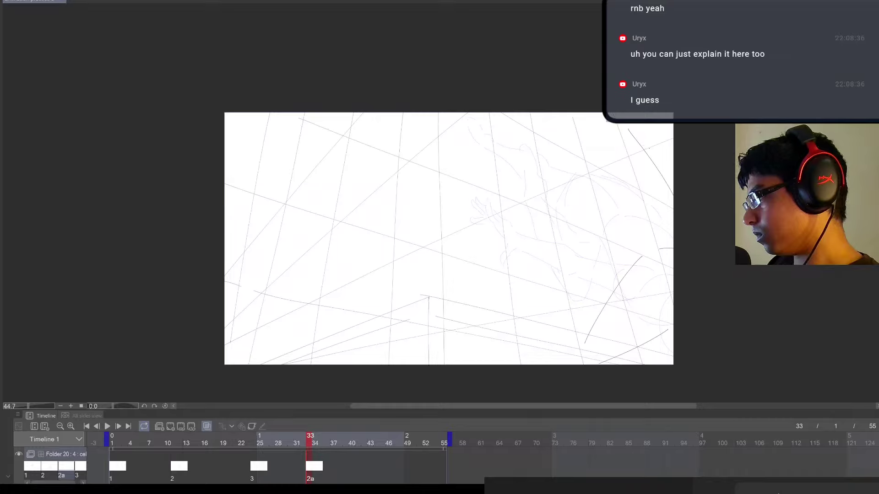
pyautogui.press('Left')
pyautogui.press('Right')
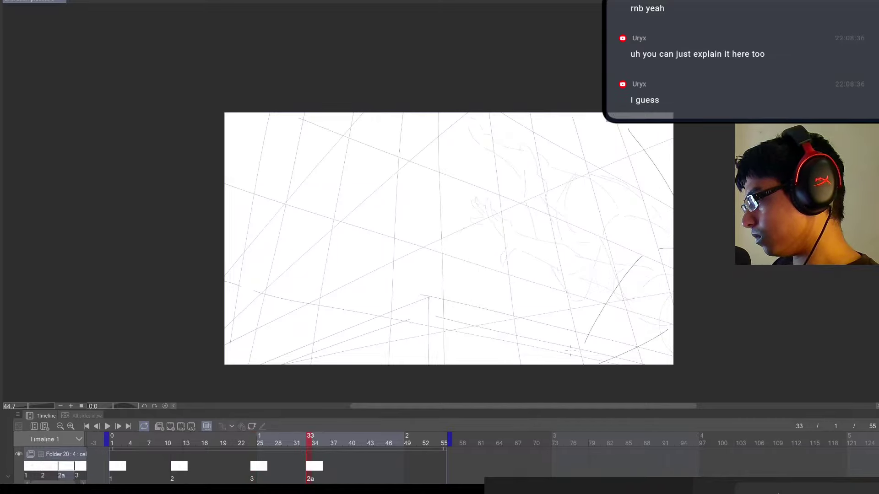
# Sketch a small curve below the long diagonal line at lower right and erase parts of both strokes to open gaps
pyautogui.moveTo(567, 360); pyautogui.dragTo(566, 311)
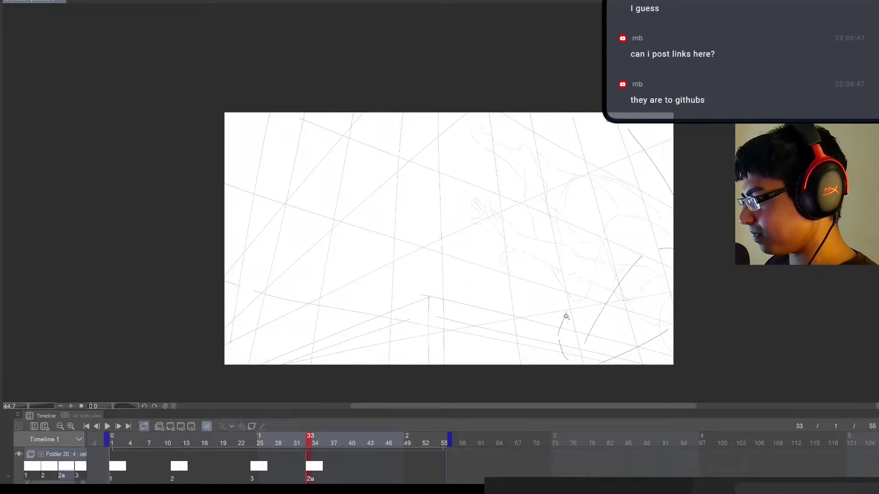
pyautogui.press('e')
pyautogui.moveTo(567, 314)
pyautogui.mouseDown()
pyautogui.moveTo(572, 374)
pyautogui.moveTo(596, 315)
pyautogui.moveTo(567, 364)
pyautogui.mouseUp()
pyautogui.press('p')
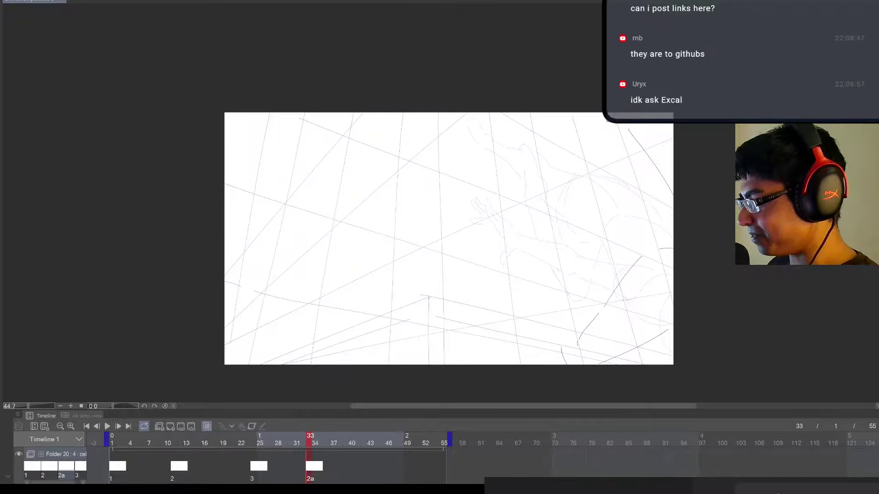
# Sketch the limb's bent outline up from the small curve and back down, adding short contour strokes near the lower right corner
pyautogui.moveTo(562, 333); pyautogui.dragTo(578, 282)
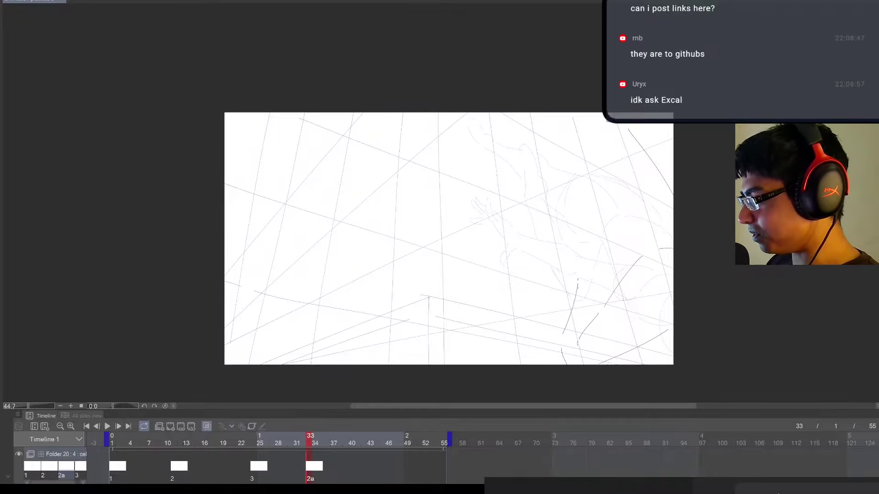
pyautogui.hotkey('ctrl', 'z')
pyautogui.moveTo(562, 334); pyautogui.dragTo(620, 204)
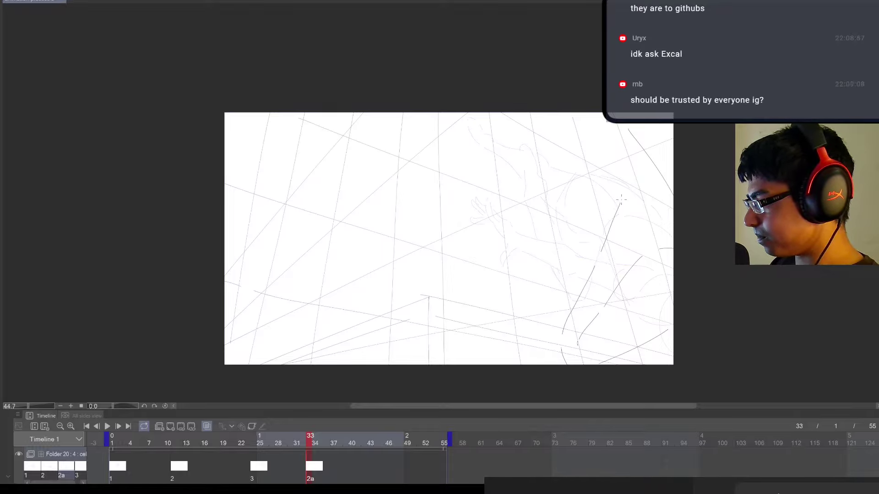
pyautogui.moveTo(623, 199)
pyautogui.mouseDown()
pyautogui.moveTo(639, 184)
pyautogui.moveTo(645, 215)
pyautogui.moveTo(643, 241)
pyautogui.moveTo(622, 251)
pyautogui.mouseUp()
pyautogui.moveTo(625, 254); pyautogui.dragTo(616, 285)
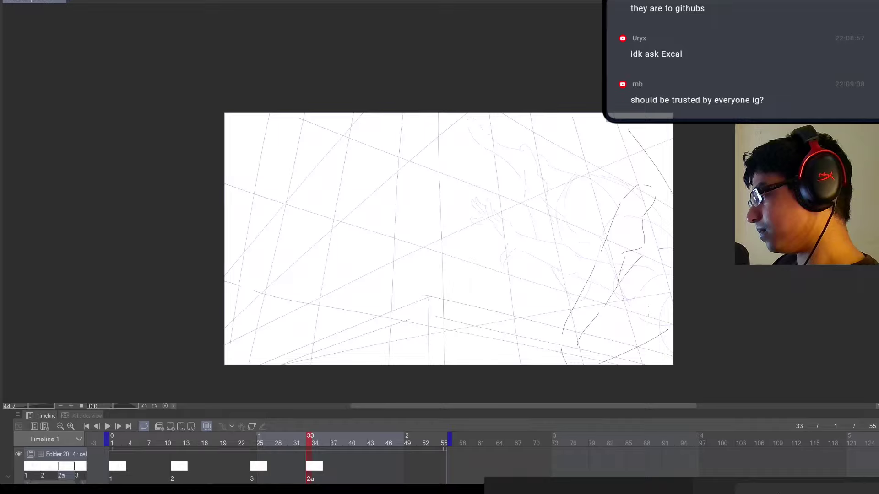
pyautogui.moveTo(649, 315); pyautogui.dragTo(655, 353)
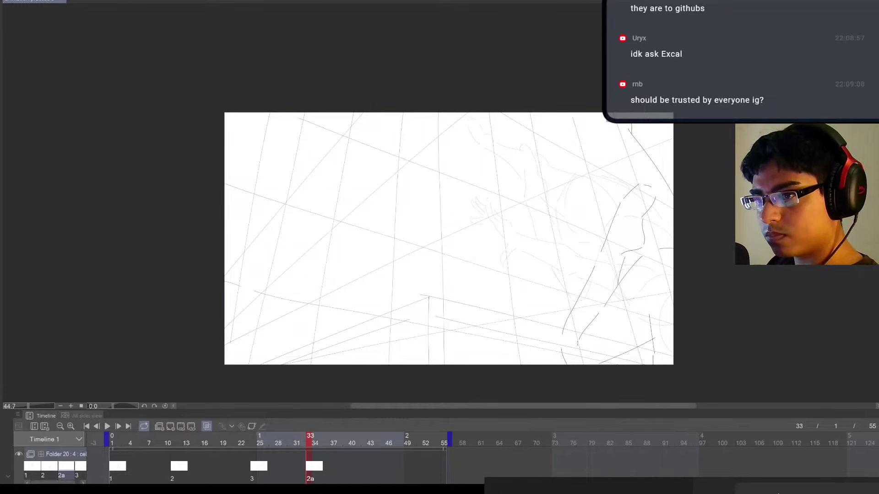
# Test short strokes at the canvas's top edge, and erase them with the long diagonal line in the upper right corner
pyautogui.moveTo(597, 114); pyautogui.dragTo(602, 128)
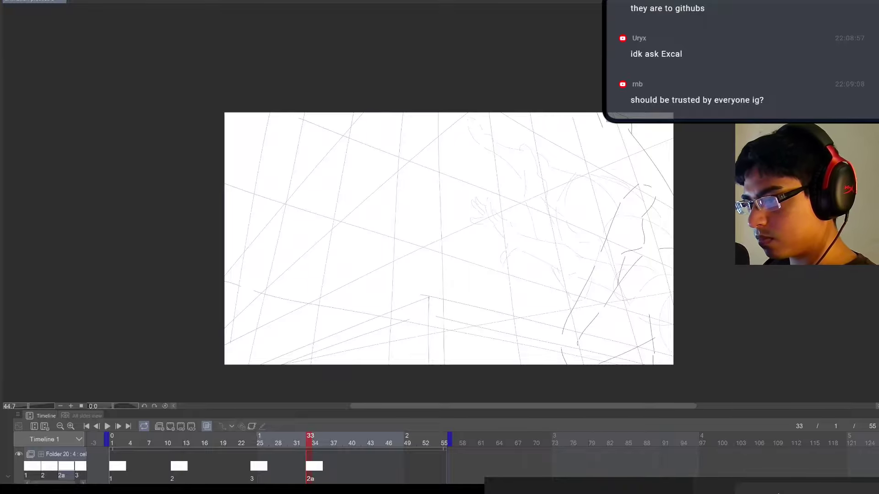
pyautogui.hotkey('ctrl', 'z')
pyautogui.moveTo(596, 113); pyautogui.dragTo(604, 129)
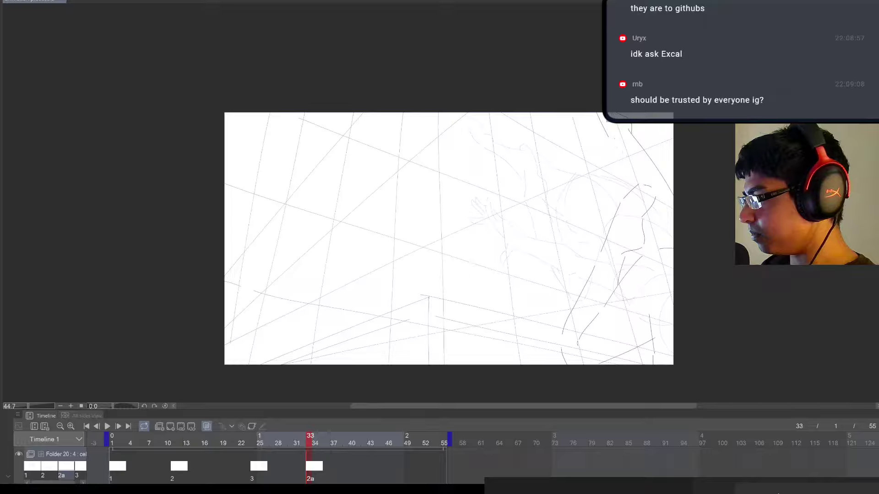
pyautogui.press('e')
pyautogui.moveTo(663, 182); pyautogui.dragTo(652, 161)
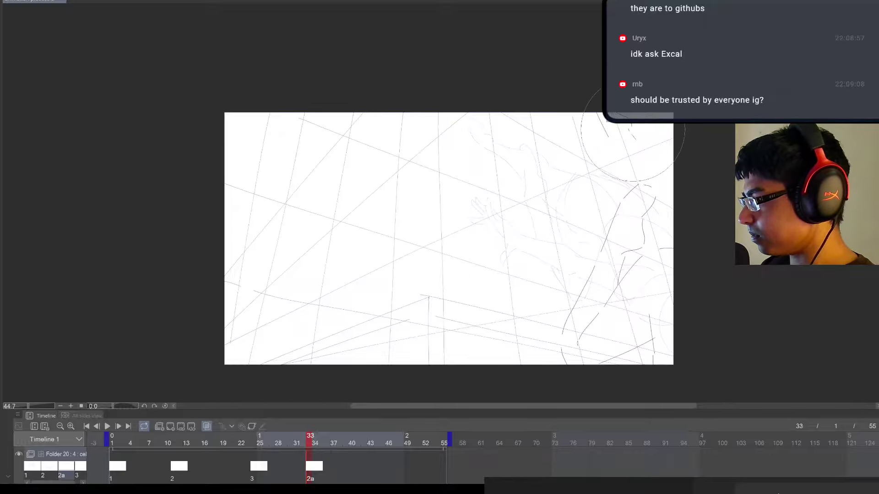
pyautogui.click(616, 110)
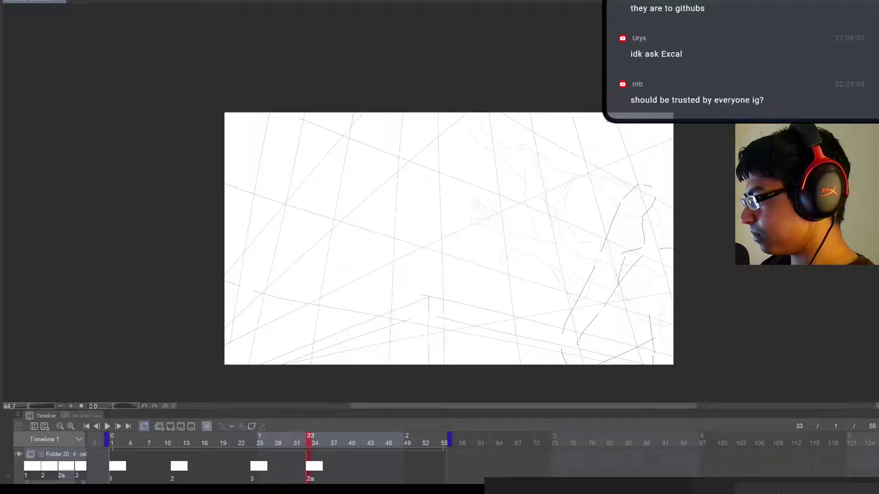
# Redraw the contours in the upper right as two curved lines running down from the top edge to the bent limb
pyautogui.moveTo(660, 187); pyautogui.dragTo(674, 206)
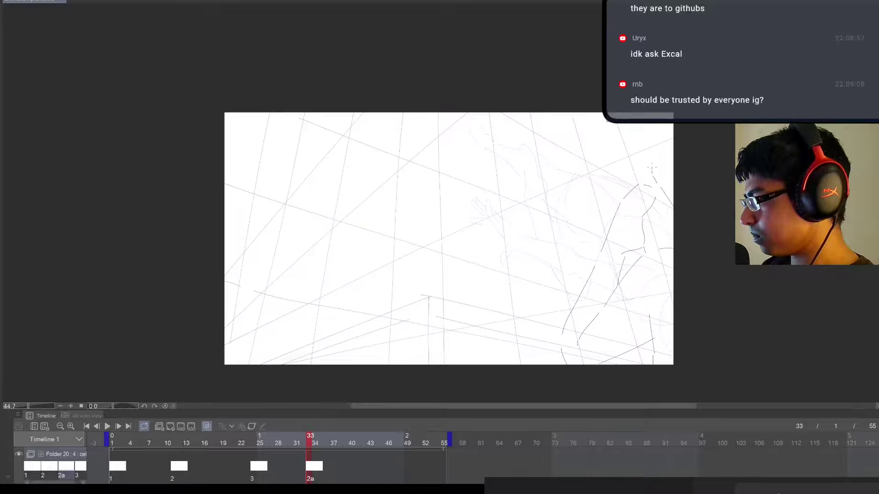
pyautogui.moveTo(652, 168)
pyautogui.mouseDown()
pyautogui.moveTo(633, 125)
pyautogui.moveTo(604, 135)
pyautogui.mouseUp()
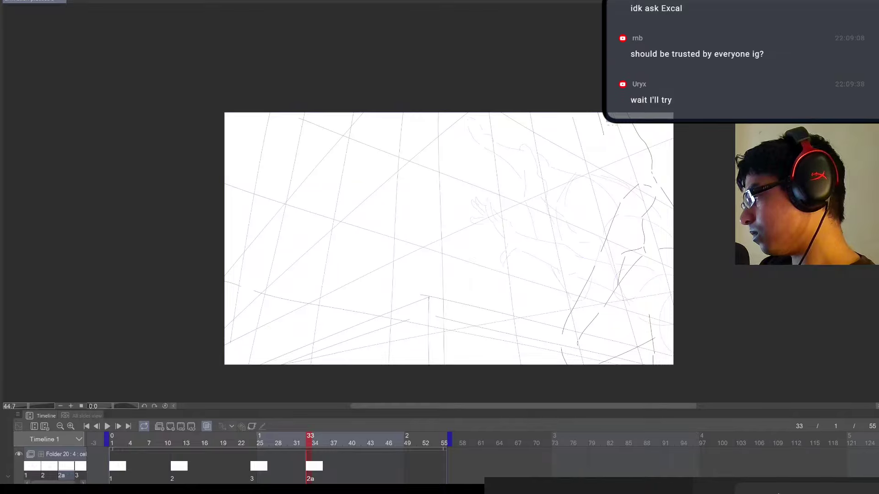
pyautogui.hotkey('ctrl', 'z')
pyautogui.moveTo(613, 122); pyautogui.dragTo(625, 161)
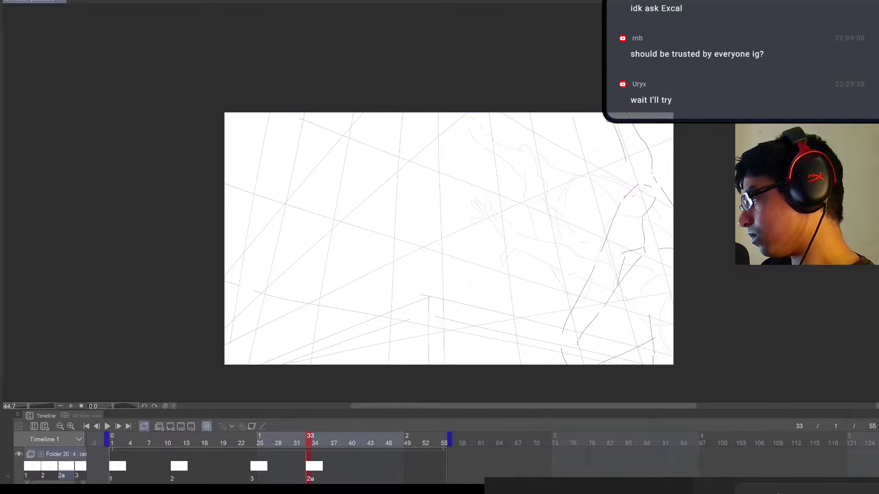
pyautogui.hotkey('ctrl', 'z')
pyautogui.moveTo(607, 122); pyautogui.dragTo(620, 185)
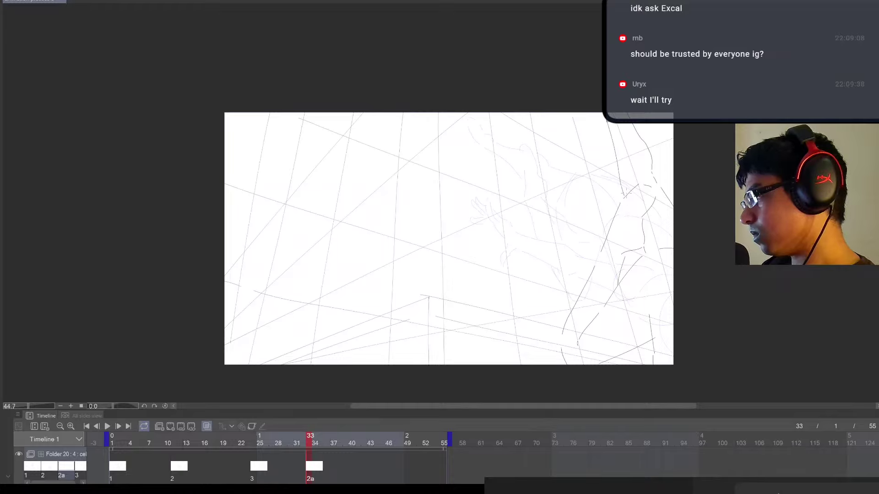
# Flip through the key poses from frame 1 and play the sequence to check the motion
pyautogui.press('Left')
pyautogui.hotkey('ctrl', 'Right')
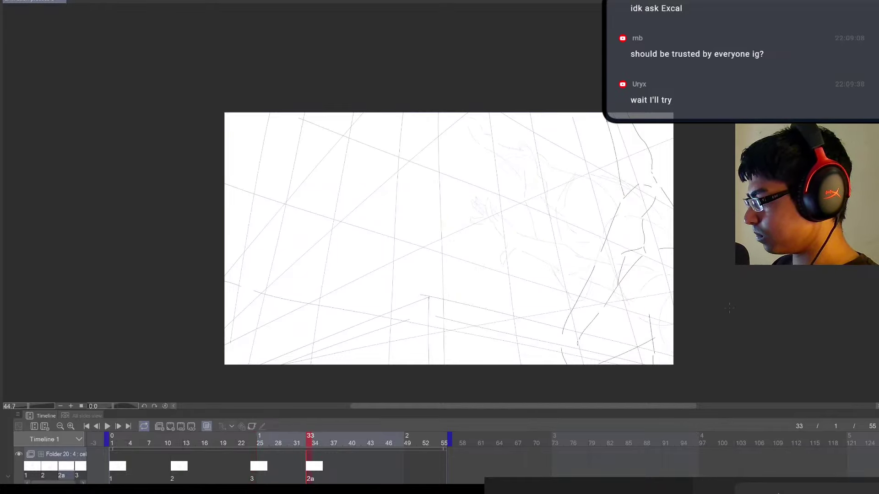
pyautogui.hotkey('ctrl', 'Right')
pyautogui.hotkey('ctrl', 'Right')
pyautogui.hotkey('ctrl', 'Right')
pyautogui.hotkey('ctrl', 'Right')
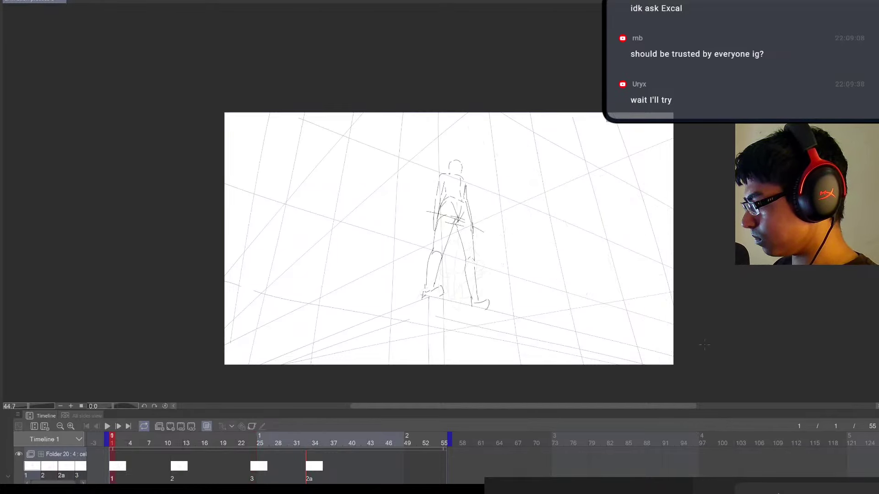
pyautogui.press('space')
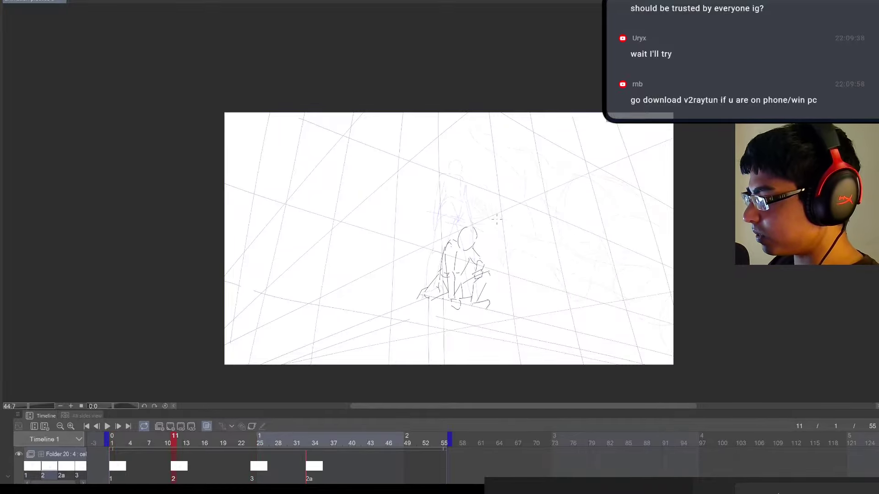
# Try sketching a jump arc from the crouching figure's head on frame 11 to the canvas's lower right corner
pyautogui.moveTo(475, 225)
pyautogui.mouseDown()
pyautogui.moveTo(634, 240)
pyautogui.moveTo(661, 352)
pyautogui.mouseUp()
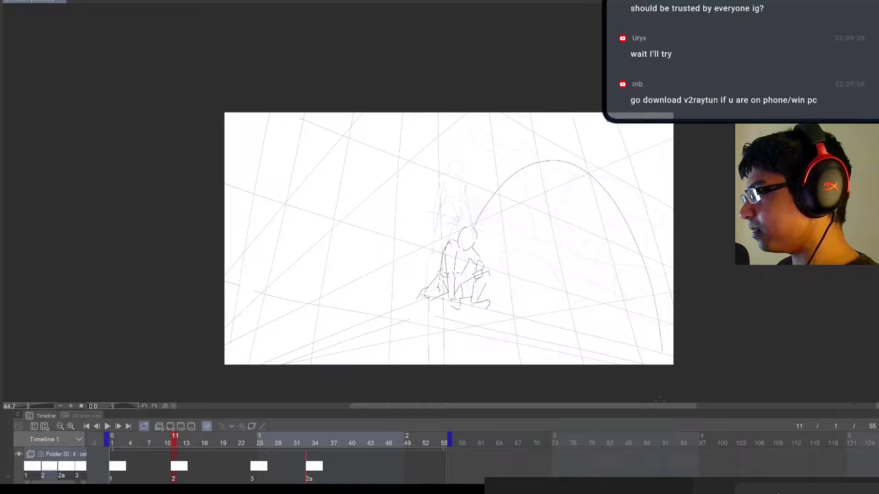
pyautogui.hotkey('ctrl', 'z')
pyautogui.moveTo(469, 219)
pyautogui.mouseDown()
pyautogui.moveTo(475, 189)
pyautogui.moveTo(528, 125)
pyautogui.moveTo(609, 181)
pyautogui.moveTo(671, 359)
pyautogui.mouseUp()
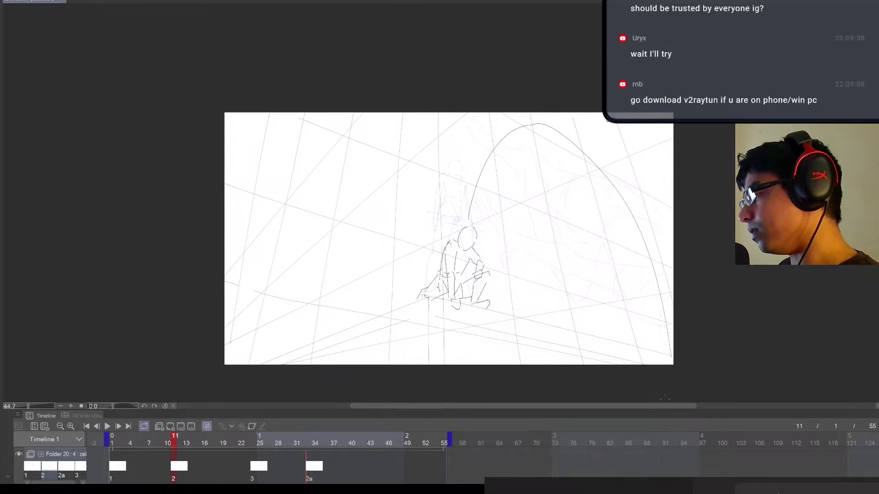
pyautogui.hotkey('ctrl', 'z')
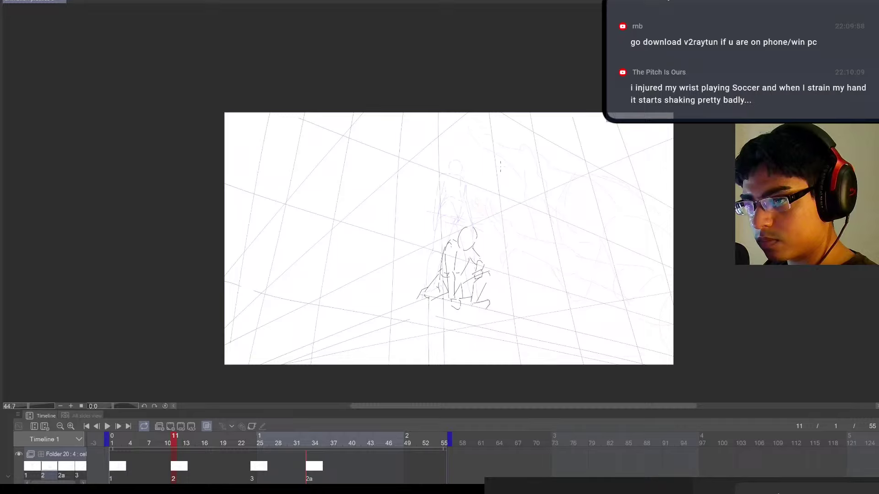
# Add a new blank animation cel at frame 18, between the crouching and reaching poses
pyautogui.press('Right')
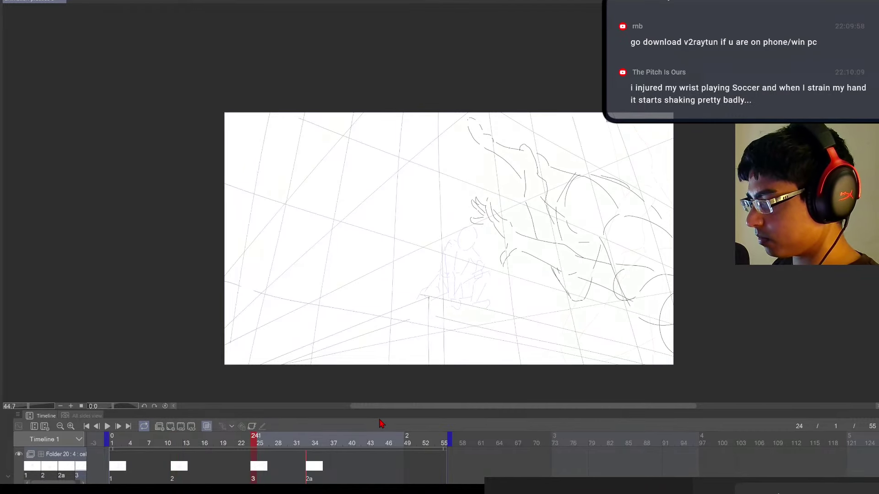
pyautogui.moveTo(251, 462); pyautogui.dragTo(215, 470)
pyautogui.click(181, 426)
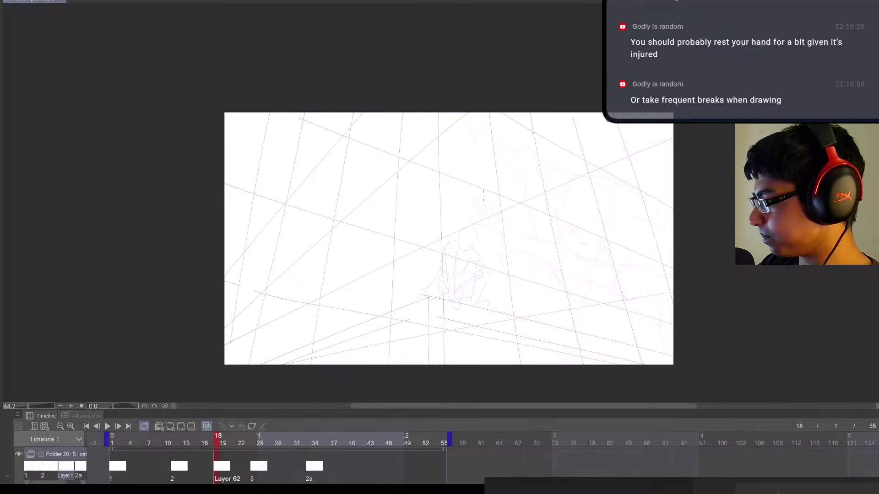
# Sketch a short guide arc rising above the crouching figure on frame 18 and draw a small round head at its upper end
pyautogui.moveTo(474, 209); pyautogui.dragTo(513, 132)
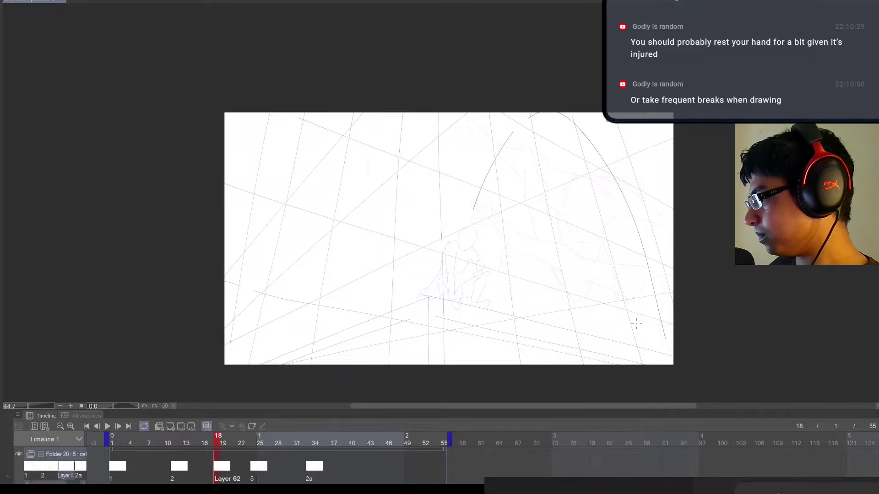
pyautogui.hotkey('ctrl', 'z')
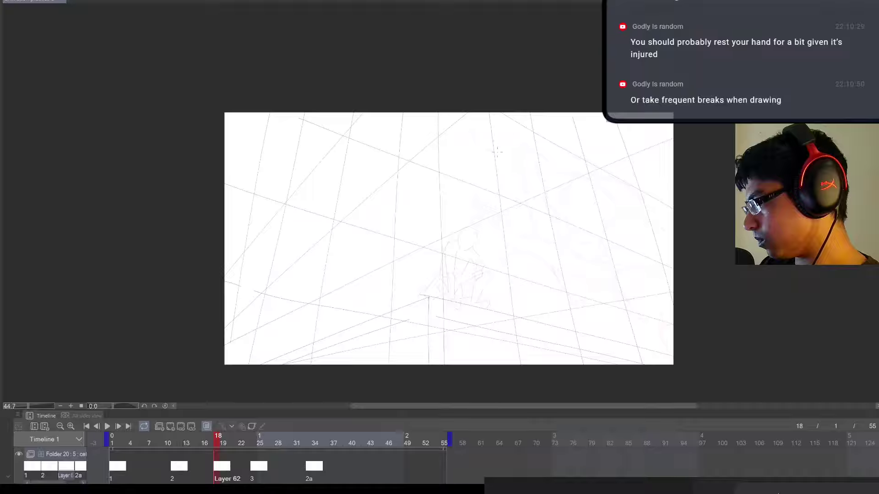
pyautogui.moveTo(485, 186); pyautogui.dragTo(511, 137)
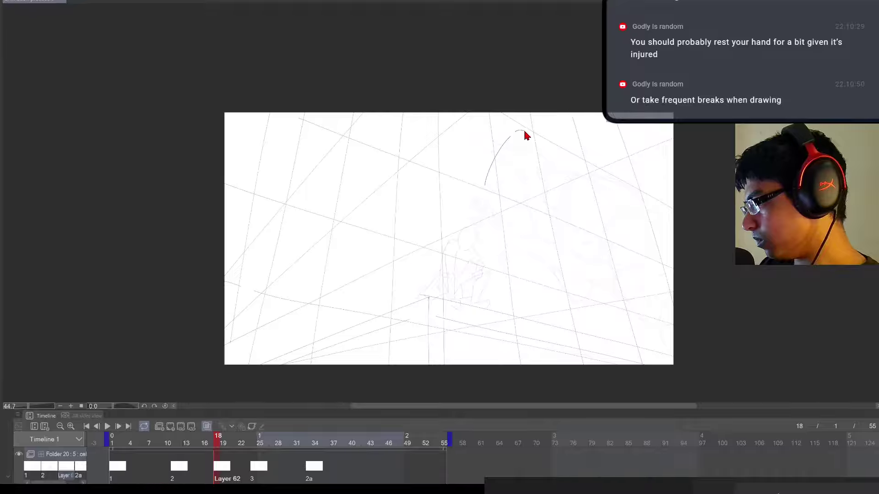
pyautogui.moveTo(521, 138)
pyautogui.mouseDown()
pyautogui.moveTo(528, 118)
pyautogui.moveTo(532, 128)
pyautogui.mouseUp()
pyautogui.press('e')
pyautogui.press('p')
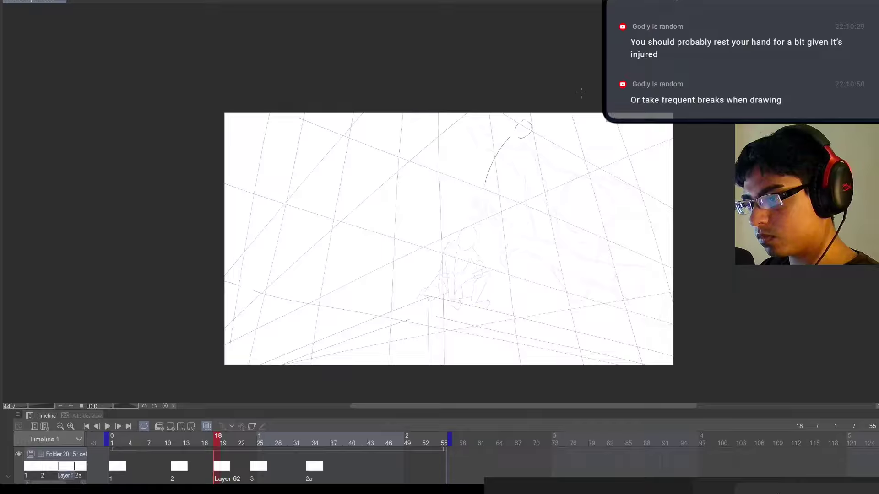
# Rough in the leaping figure's torso along the guide arc with both arms trailing down from the shoulders, undoing misplaced strokes
pyautogui.moveTo(489, 127); pyautogui.dragTo(522, 137)
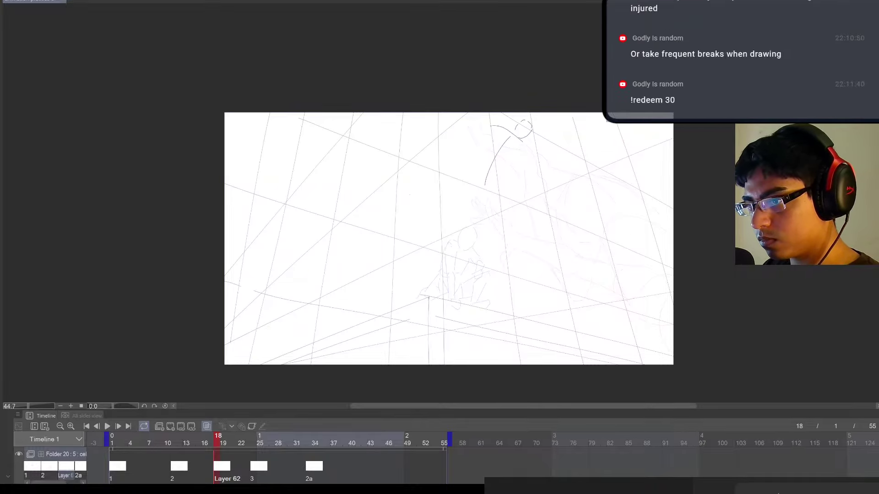
pyautogui.hotkey('ctrl', 'z')
pyautogui.moveTo(507, 131)
pyautogui.mouseDown()
pyautogui.moveTo(521, 148)
pyautogui.moveTo(502, 132)
pyautogui.moveTo(490, 156)
pyautogui.moveTo(492, 148)
pyautogui.moveTo(502, 158)
pyautogui.moveTo(515, 143)
pyautogui.moveTo(510, 129)
pyautogui.moveTo(467, 157)
pyautogui.mouseUp()
pyautogui.hotkey('ctrl', 'z')
pyautogui.hotkey('ctrl', 'z')
pyautogui.moveTo(519, 145)
pyautogui.mouseDown()
pyautogui.moveTo(511, 170)
pyautogui.moveTo(491, 160)
pyautogui.moveTo(500, 163)
pyautogui.mouseUp()
pyautogui.hotkey('ctrl', 'z')
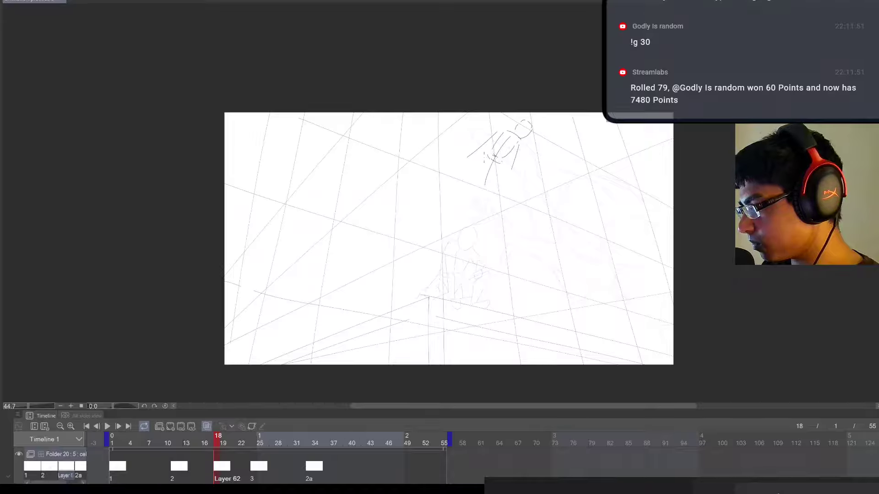
# Sketch the leaping figure's pelvis below the torso and clean up its lower edge with the eraser
pyautogui.moveTo(484, 157)
pyautogui.mouseDown()
pyautogui.moveTo(477, 169)
pyautogui.moveTo(496, 174)
pyautogui.mouseUp()
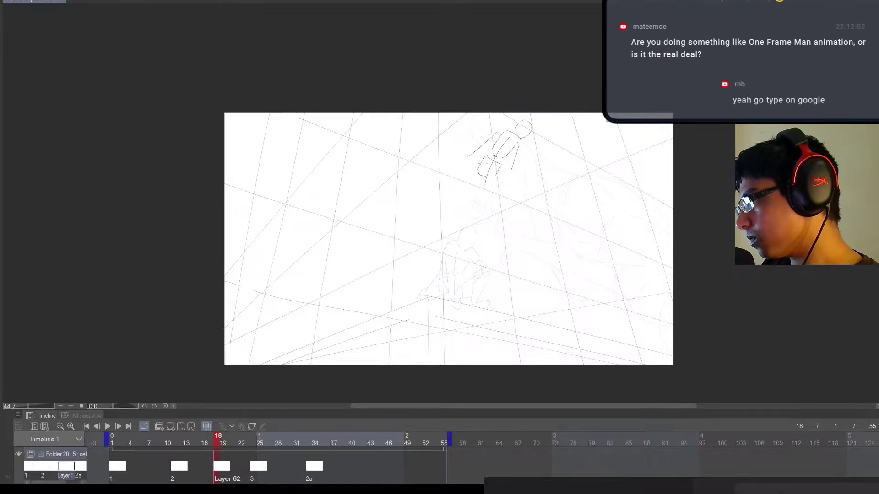
pyautogui.press('e')
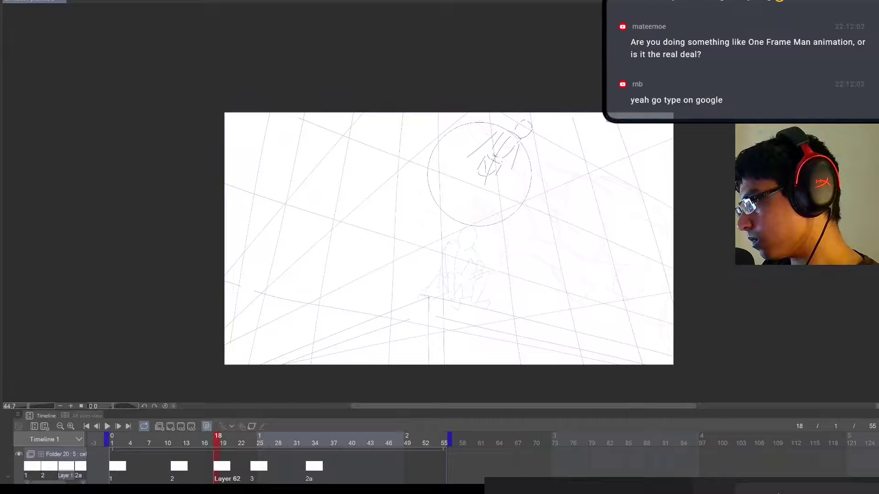
pyautogui.moveTo(479, 173)
pyautogui.mouseDown()
pyautogui.moveTo(495, 177)
pyautogui.moveTo(470, 178)
pyautogui.moveTo(486, 160)
pyautogui.moveTo(494, 169)
pyautogui.mouseUp()
pyautogui.press('p')
pyautogui.press('e')
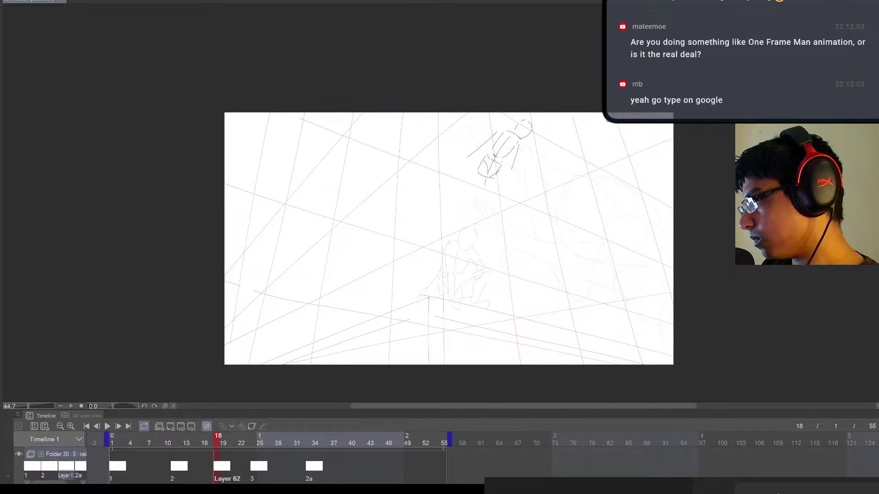
# Add a stroke across the leaping figure's torso and sketch both legs trailing below the pelvis on frame 18, checking against the crouching pose
pyautogui.moveTo(492, 153); pyautogui.dragTo(506, 148)
pyautogui.press('Left')
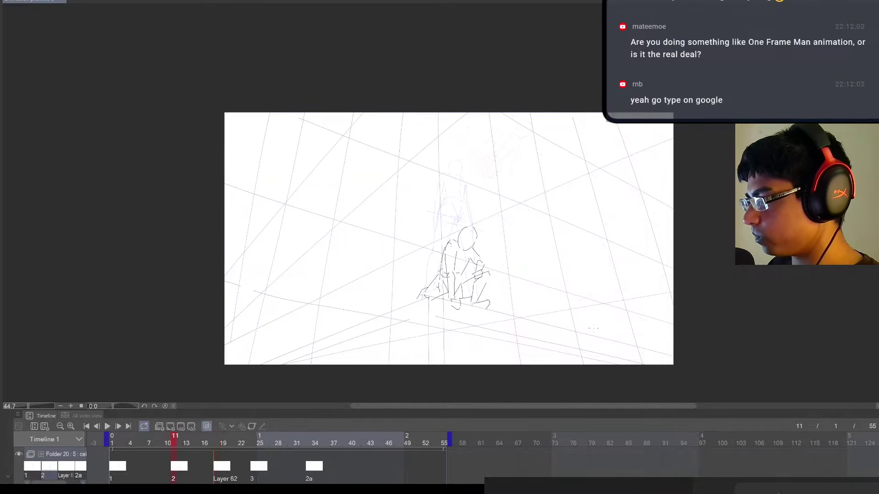
pyautogui.press('Right')
pyautogui.press('Right')
pyautogui.press('Right')
pyautogui.press('Right')
pyautogui.press('Right')
pyautogui.press('Right')
pyautogui.press('Right')
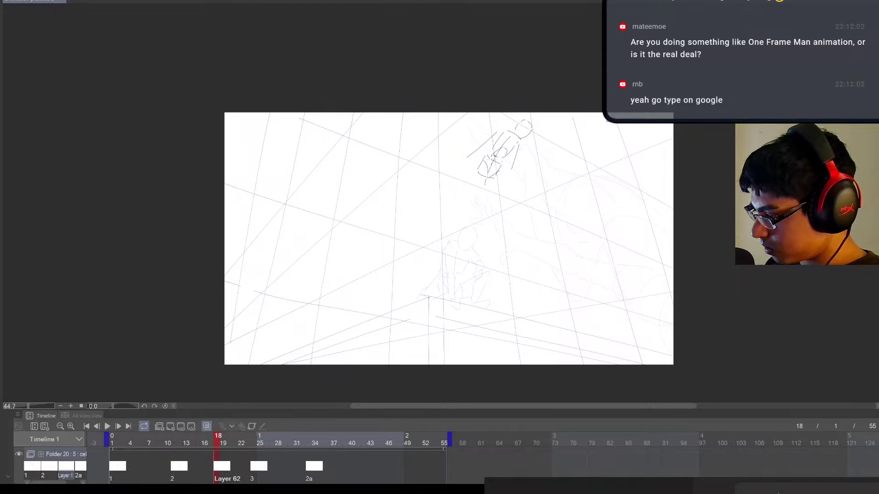
pyautogui.moveTo(484, 166)
pyautogui.mouseDown()
pyautogui.moveTo(496, 161)
pyautogui.moveTo(474, 179)
pyautogui.moveTo(488, 175)
pyautogui.moveTo(476, 192)
pyautogui.moveTo(481, 209)
pyautogui.mouseUp()
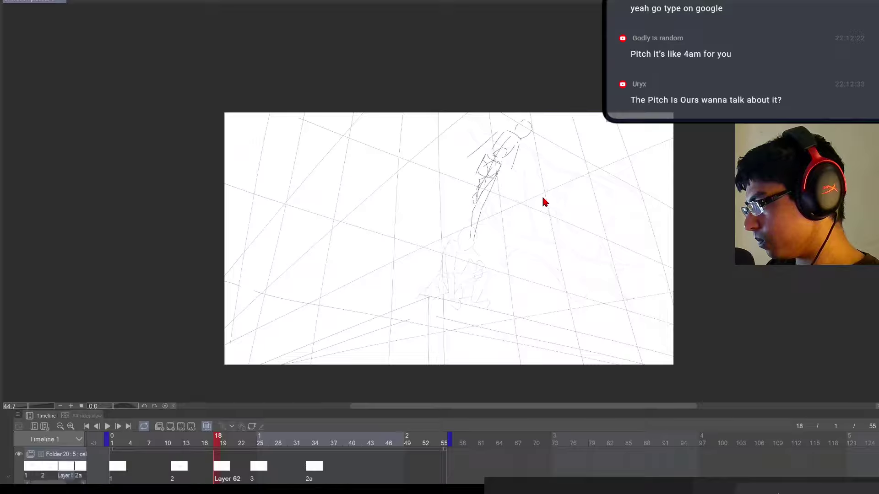
# Move the leaping figure rightward and upward until its head meets the canvas's upper edge, and sketch a pointed foot below the legs
pyautogui.hotkey('ctrl', 't')
pyautogui.moveTo(496, 218); pyautogui.dragTo(510, 218)
pyautogui.click(487, 255)
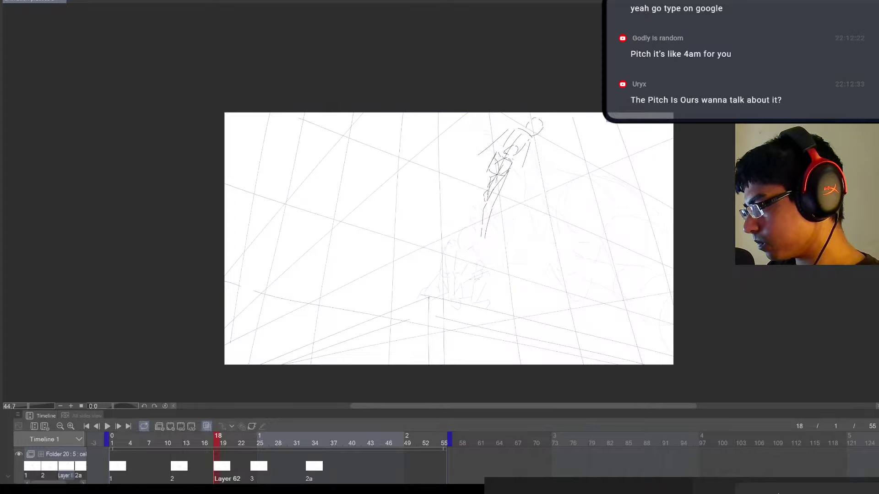
pyautogui.hotkey('ctrl', 't')
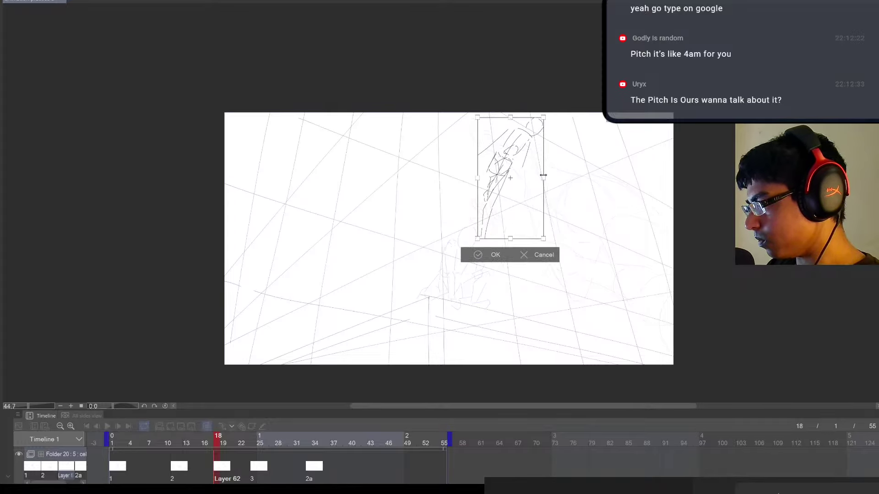
pyautogui.moveTo(527, 198); pyautogui.dragTo(541, 190)
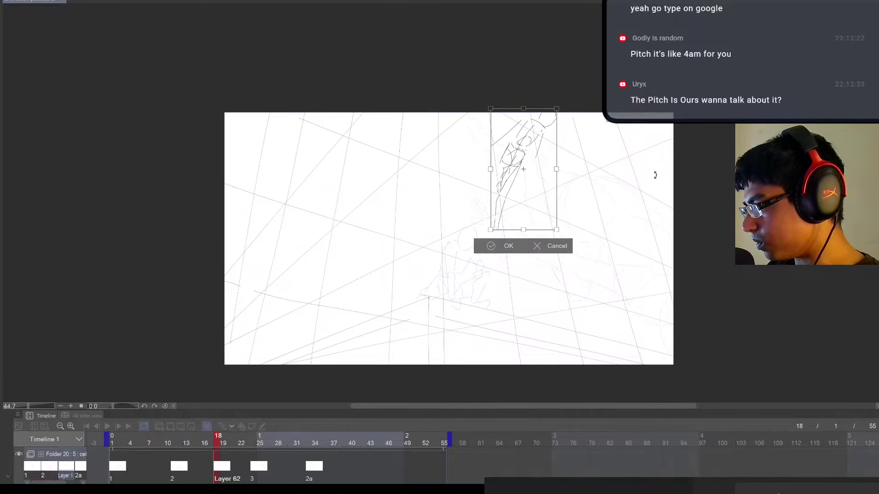
pyautogui.click(491, 245)
pyautogui.click(491, 245)
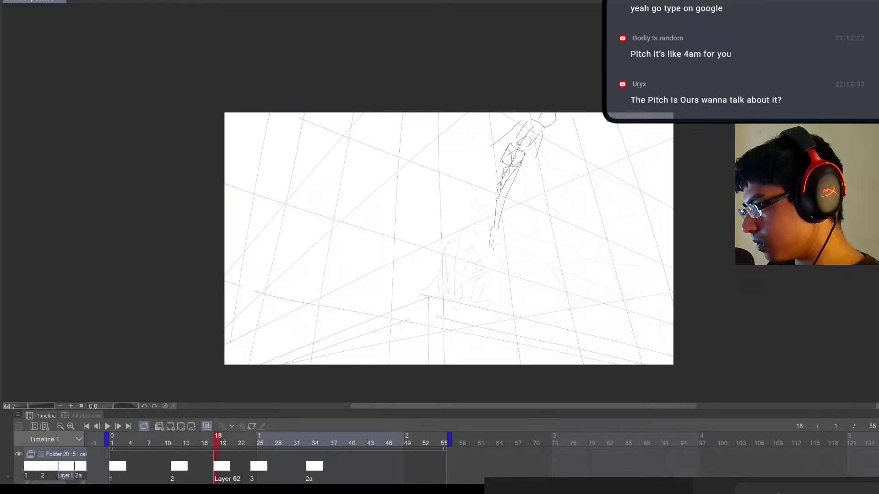
# Rework the leaping figure's head and neck into a smaller shape cropped by the canvas's upper edge
pyautogui.moveTo(552, 117); pyautogui.dragTo(501, 143)
pyautogui.hotkey('ctrl', 'z')
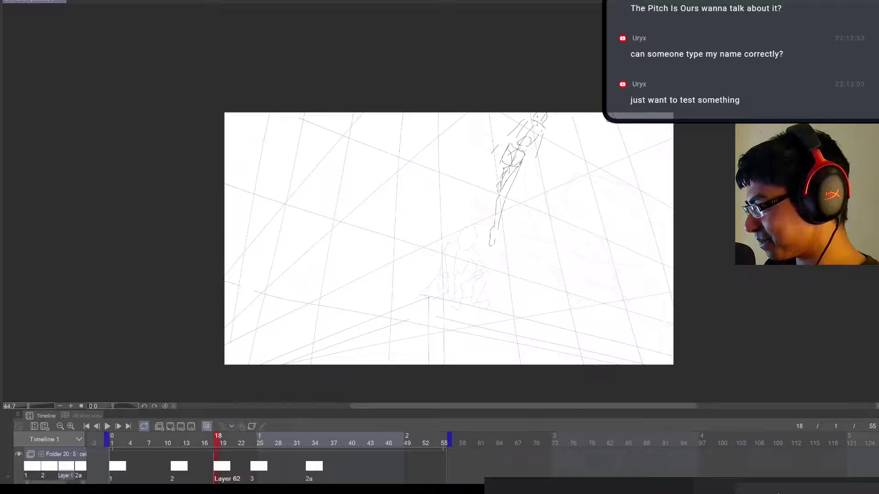
pyautogui.moveTo(537, 120)
pyautogui.mouseDown()
pyautogui.moveTo(542, 126)
pyautogui.moveTo(538, 120)
pyautogui.mouseUp()
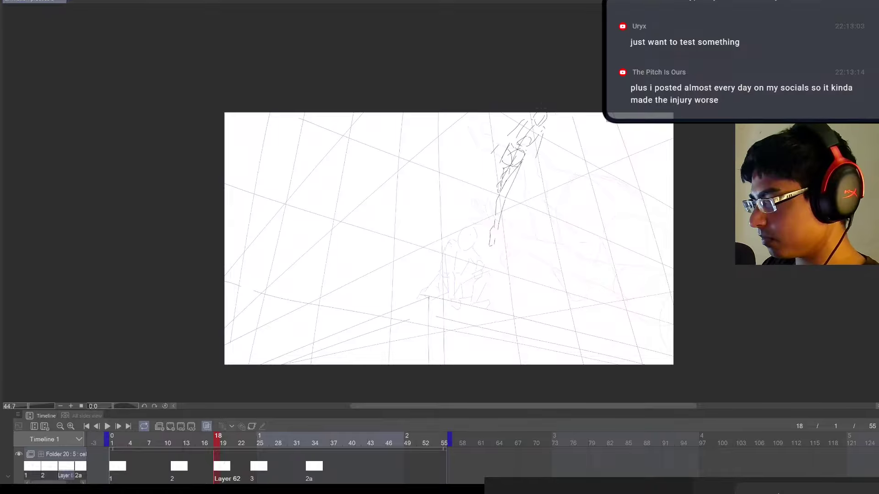
# Redraw the leaping figure's left-side arm as a longer limb from shoulder to wrist and add a small hand
pyautogui.moveTo(529, 119); pyautogui.dragTo(509, 136)
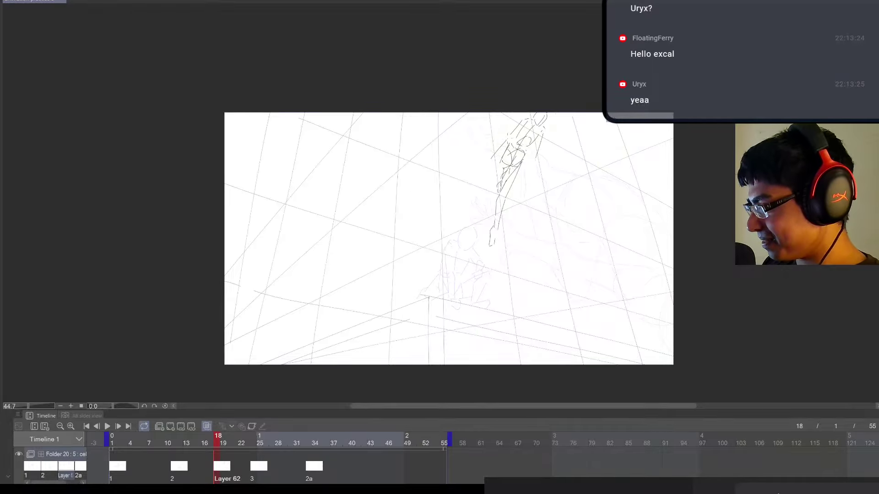
pyautogui.hotkey('ctrl', 'z')
pyautogui.hotkey('ctrl', 'z')
pyautogui.moveTo(521, 119); pyautogui.dragTo(486, 160)
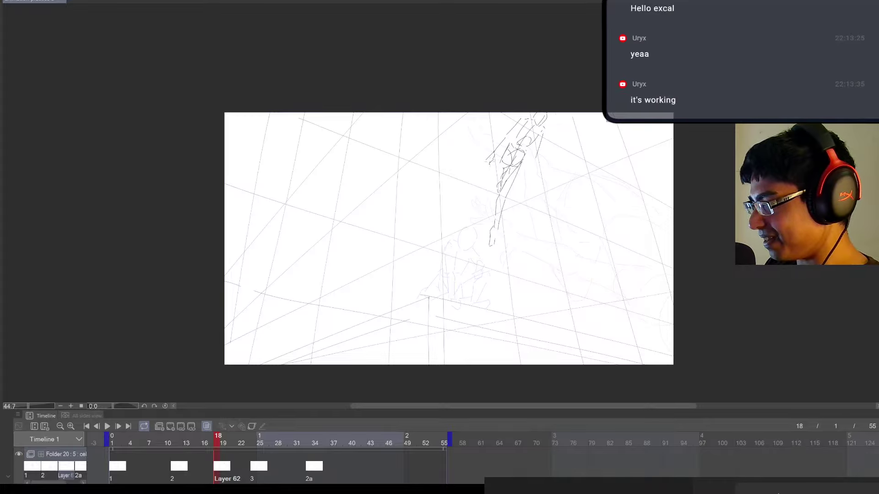
pyautogui.moveTo(489, 159); pyautogui.dragTo(483, 169)
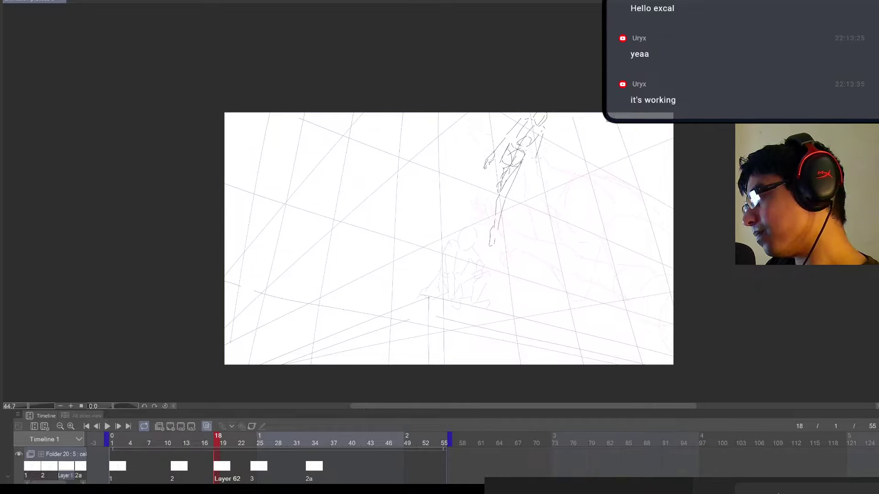
# Sketch the hand of the leaping figure's right-side arm beside the hip and add an inner contour to the opposite arm
pyautogui.moveTo(534, 160); pyautogui.dragTo(525, 178)
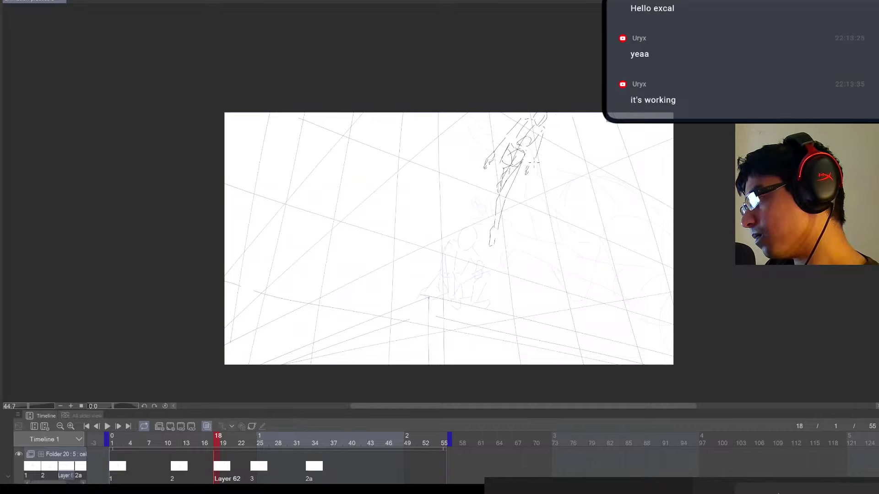
pyautogui.moveTo(530, 172); pyautogui.dragTo(524, 179)
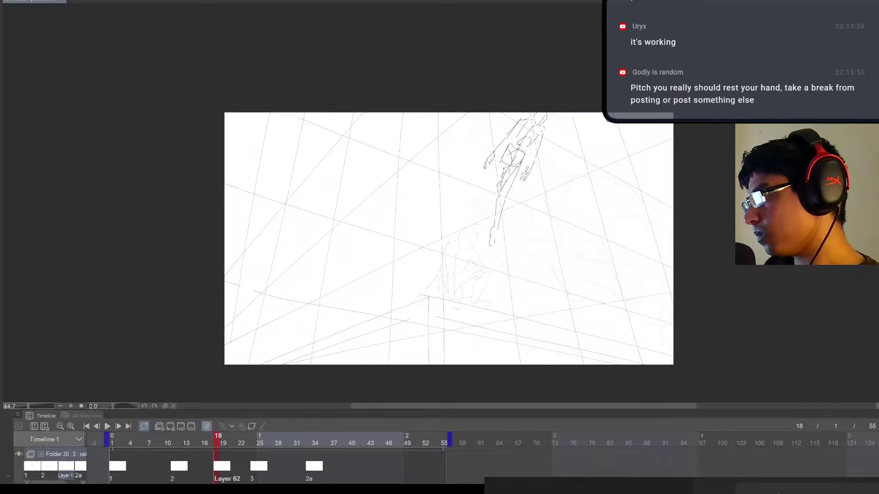
pyautogui.moveTo(522, 127); pyautogui.dragTo(495, 154)
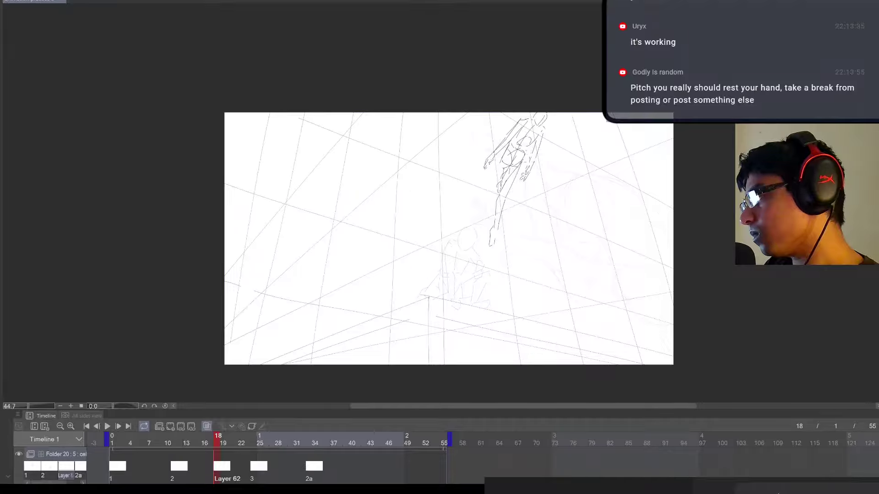
# Compare the leaping pose on frame 18 with the key poses on frames 11, 24 and 33
pyautogui.press('Left')
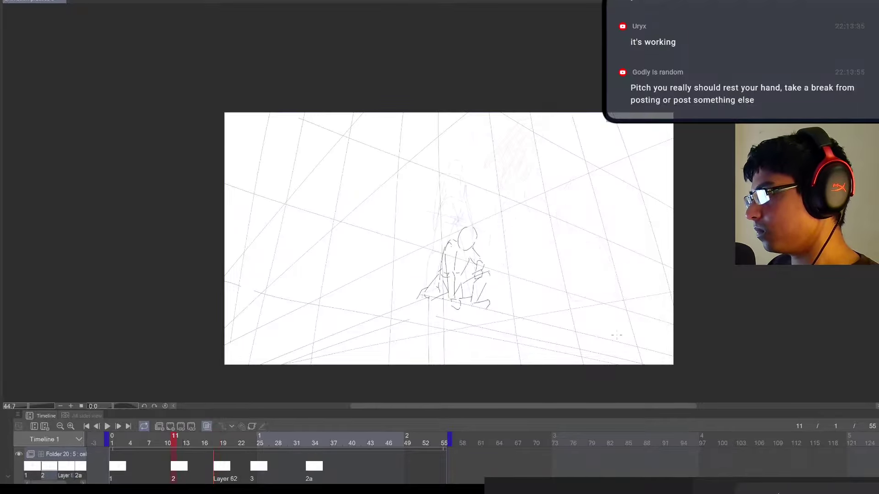
pyautogui.press('Right')
pyautogui.hotkey('ctrl', 'Right')
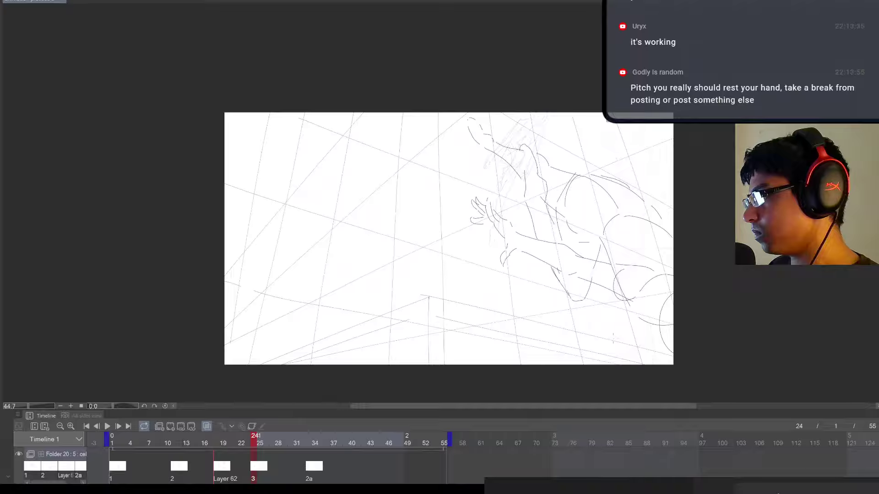
pyautogui.hotkey('ctrl', 'Right')
pyautogui.hotkey('ctrl', 'Left')
pyautogui.hotkey('ctrl', 'Left')
pyautogui.hotkey('ctrl', 'Right')
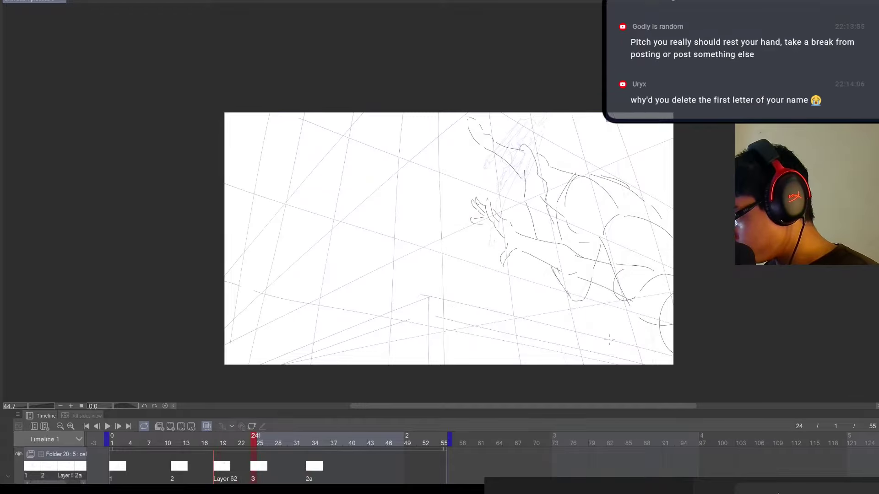
pyautogui.hotkey('ctrl', 'Right')
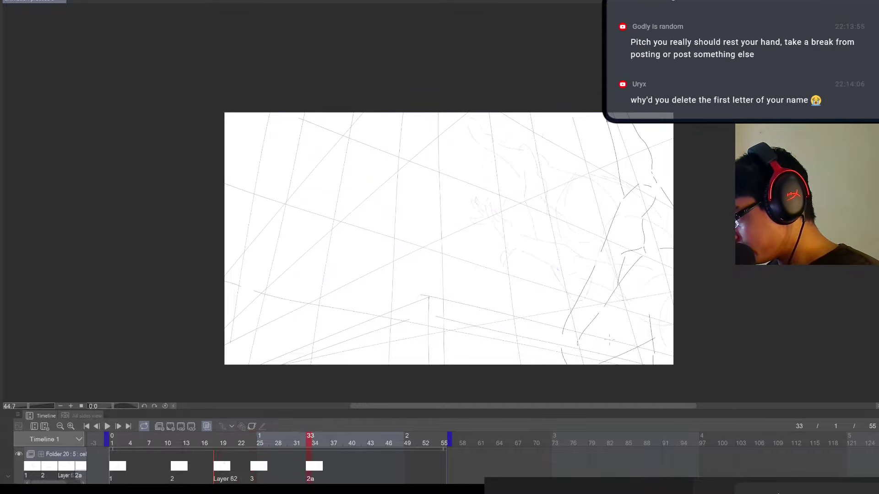
pyautogui.hotkey('ctrl', 'Left')
pyautogui.hotkey('ctrl', 'Left')
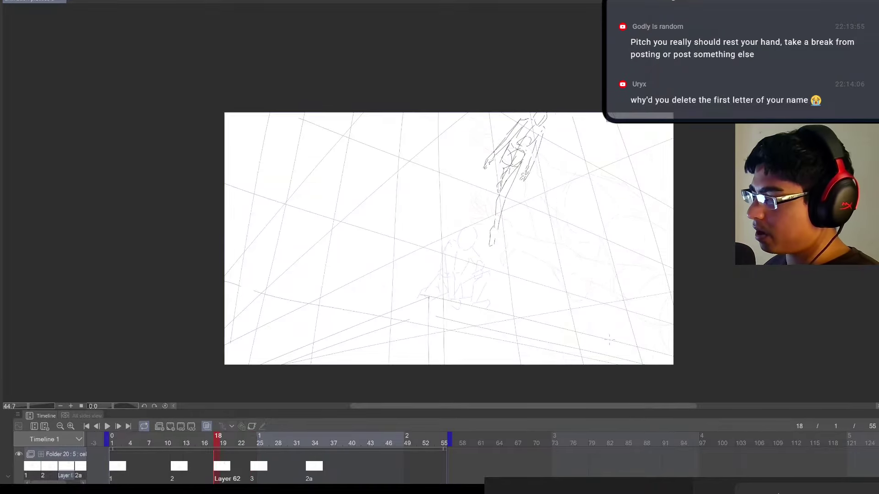
pyautogui.hotkey('ctrl', 'Left')
# Shift the perspective grid and all pose drawings together to the left, leaving a blank strip along the canvas's right side
pyautogui.moveTo(620, 366); pyautogui.dragTo(650, 398)
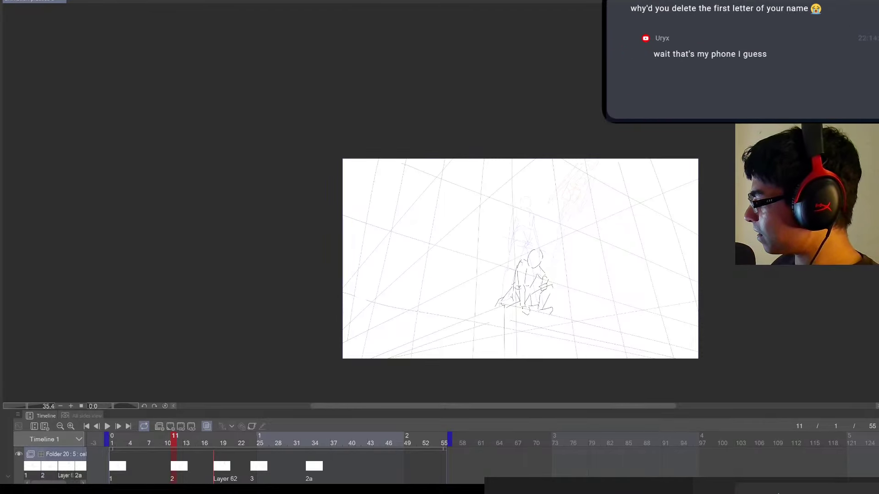
pyautogui.hotkey('ctrl', 't')
pyautogui.moveTo(621, 351); pyautogui.dragTo(557, 348)
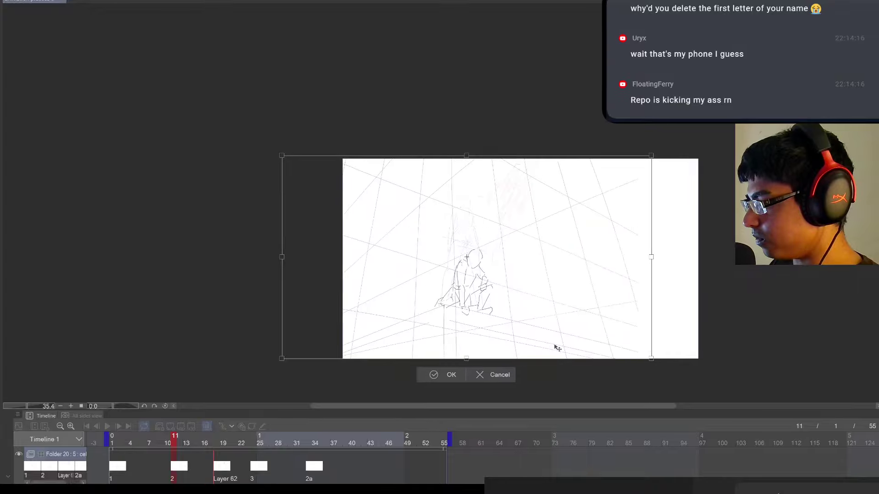
pyautogui.click(449, 375)
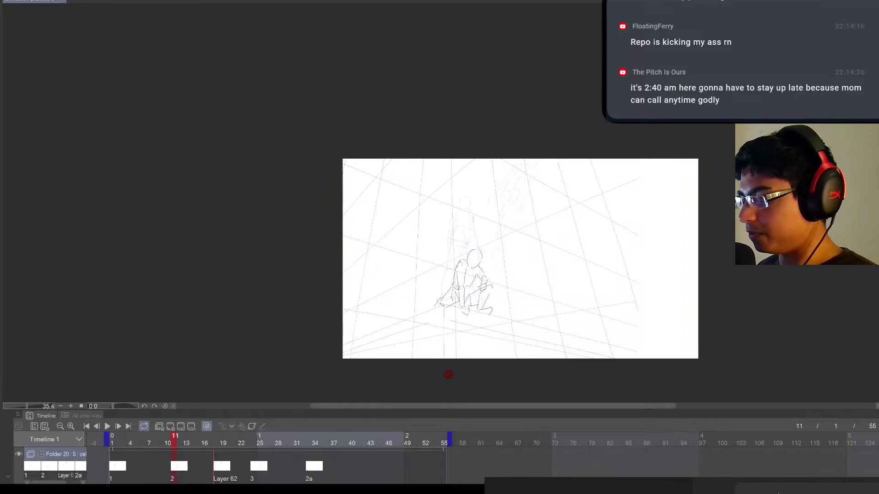
# Check the poses from frame 11 onward and move the reaching figure on frame 24 right, to the canvas's right edge
pyautogui.click(175, 473)
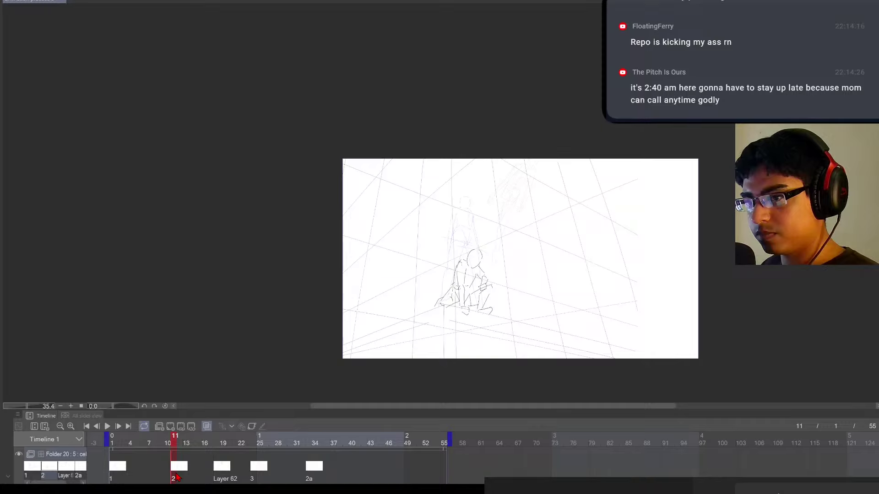
pyautogui.press('Right')
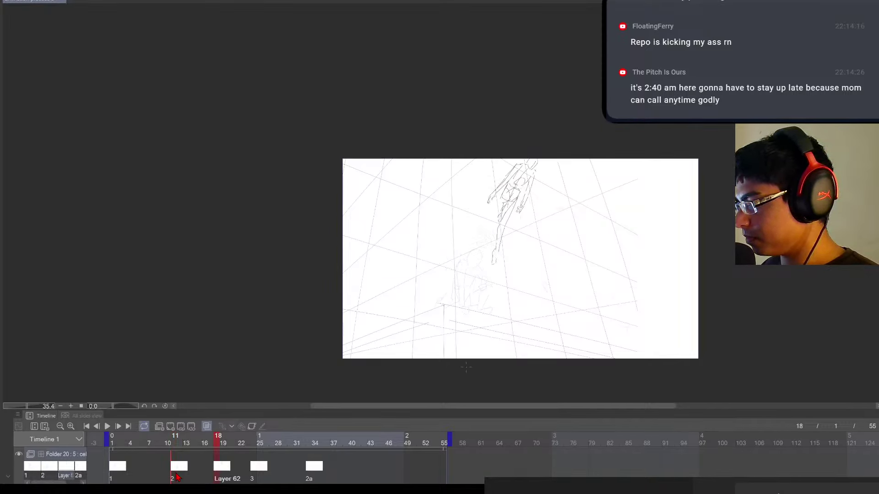
pyautogui.press('Left')
pyautogui.press('Left')
pyautogui.press('Right')
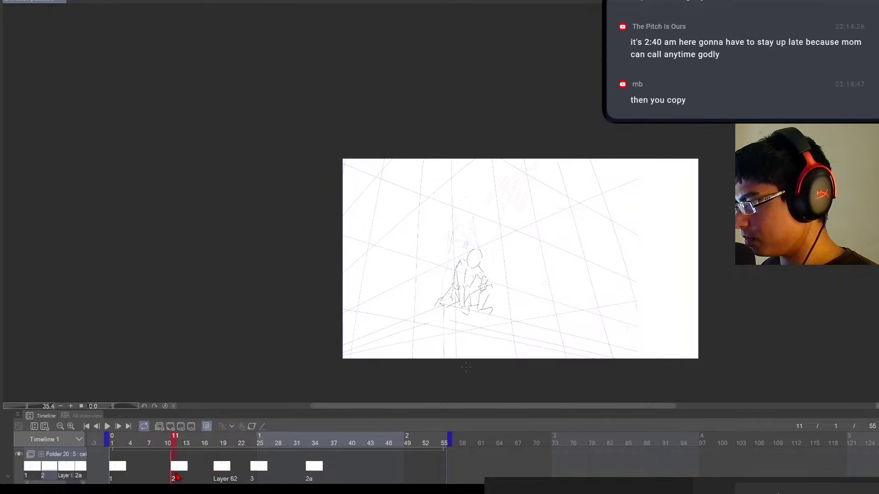
pyautogui.press('Right')
pyautogui.press('Right')
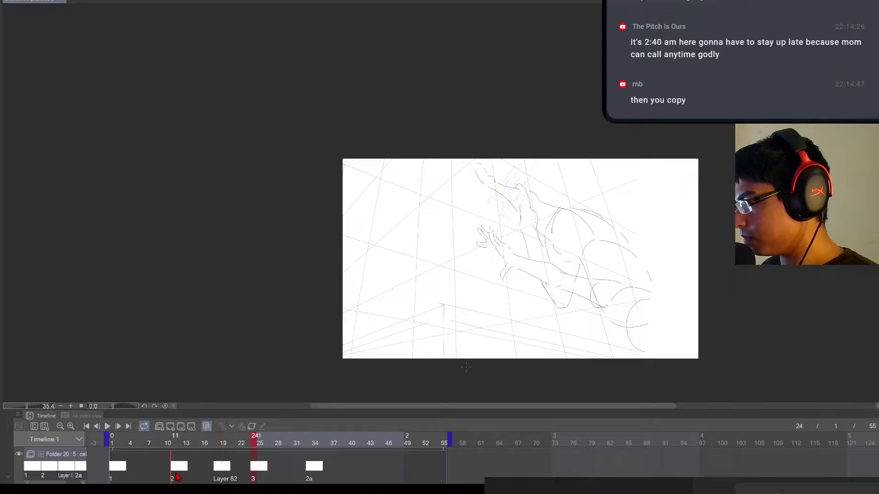
pyautogui.hotkey('ctrl', 't')
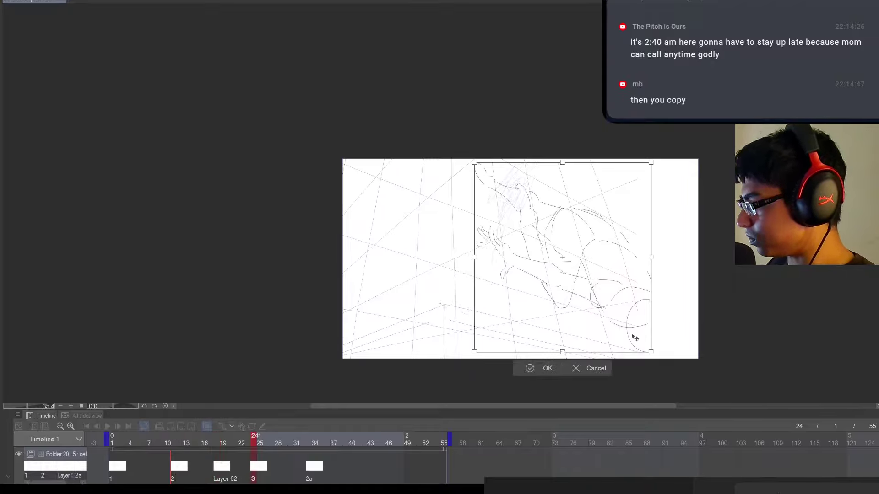
pyautogui.moveTo(632, 337); pyautogui.dragTo(686, 344)
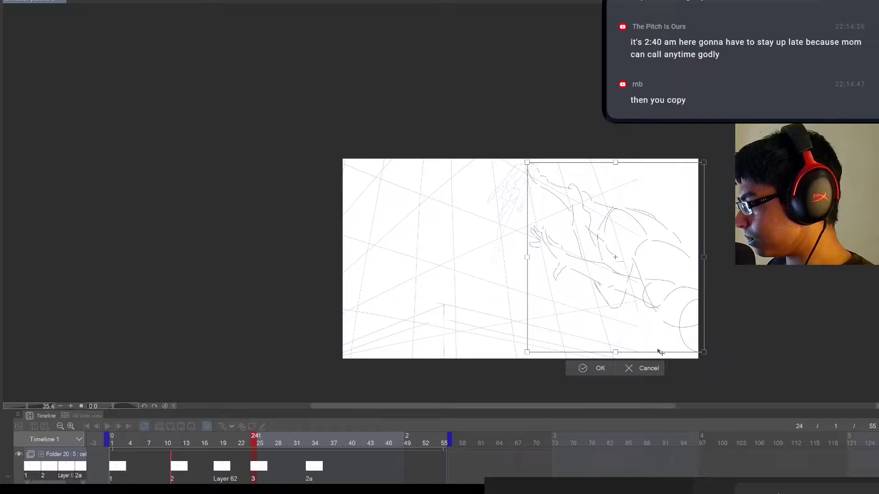
pyautogui.click(599, 368)
# Move the close-up pose on frame 33 right so that it runs past the canvas's right edge
pyautogui.press('Right')
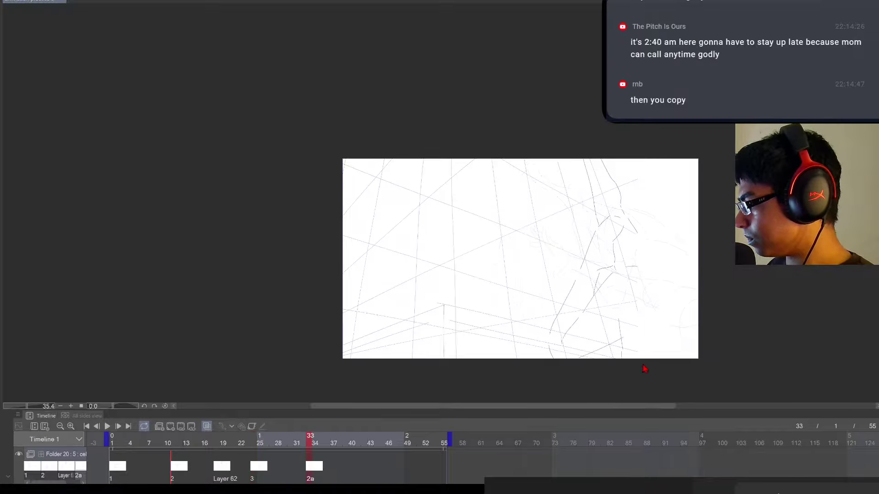
pyautogui.hotkey('ctrl', 't')
pyautogui.moveTo(624, 342); pyautogui.dragTo(705, 342)
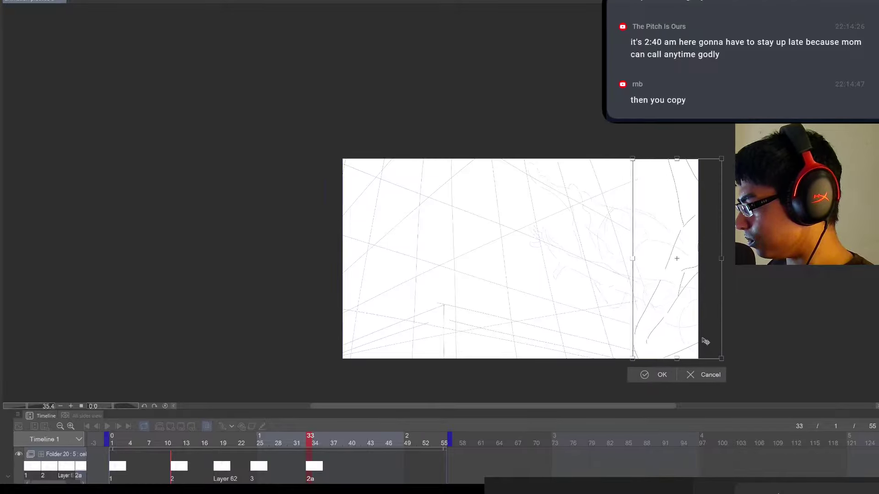
pyautogui.click(643, 379)
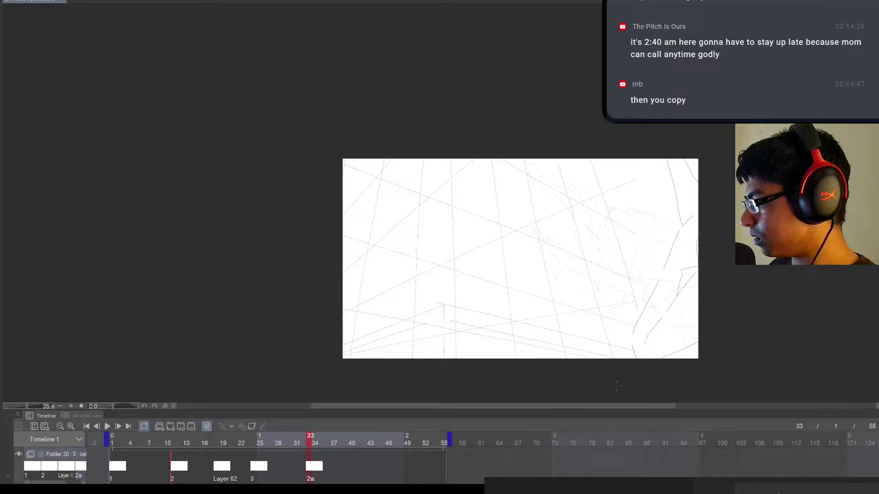
# Play back the animation to review the repositioned key poses in motion
pyautogui.press('space')
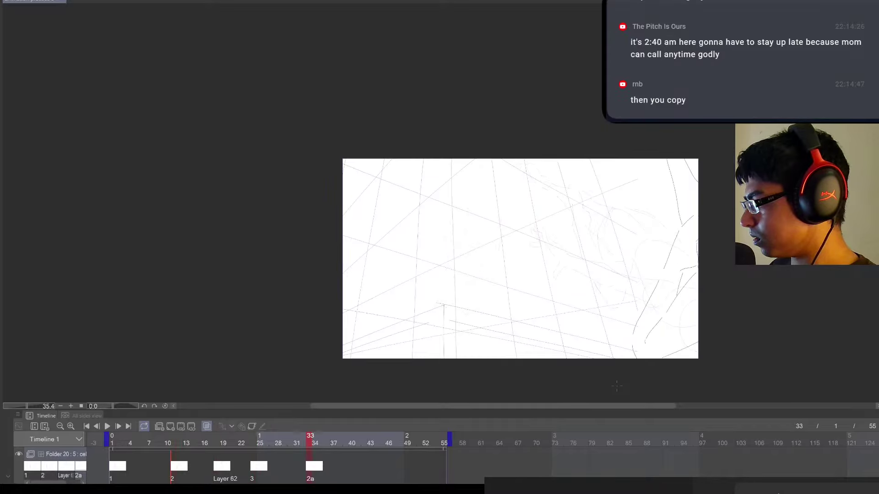
pyautogui.press('space')
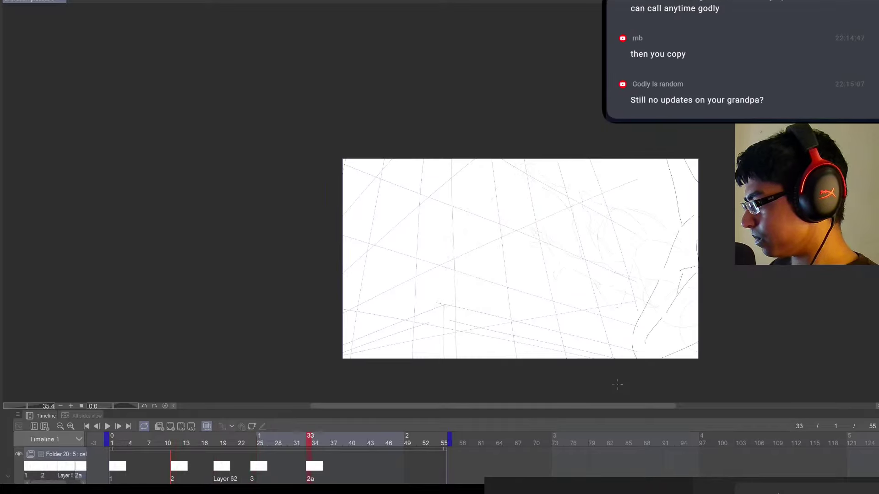
pyautogui.press('space')
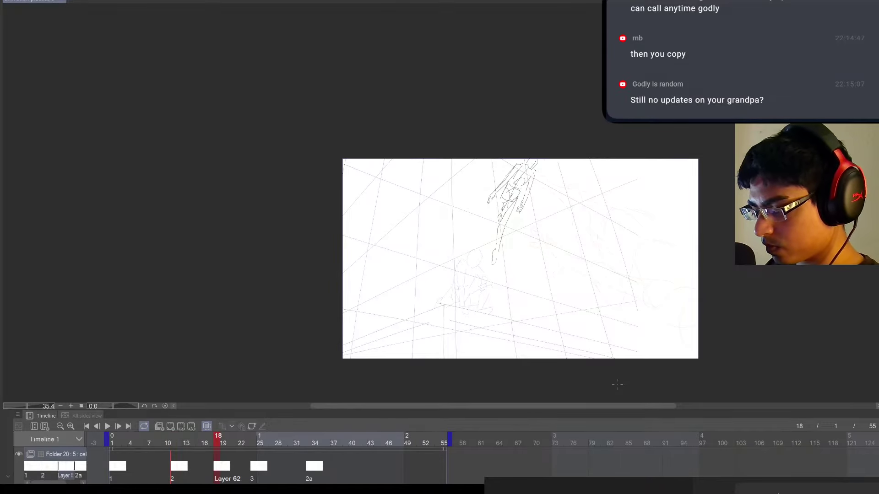
# Play the animation from frame 1 and review the timing of the key poses through frame 33
pyautogui.click(112, 443)
pyautogui.click(107, 426)
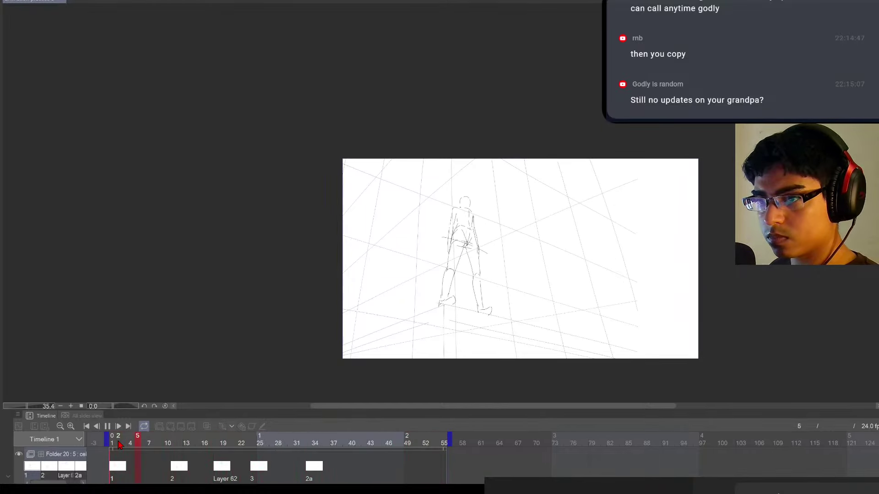
pyautogui.click(126, 473)
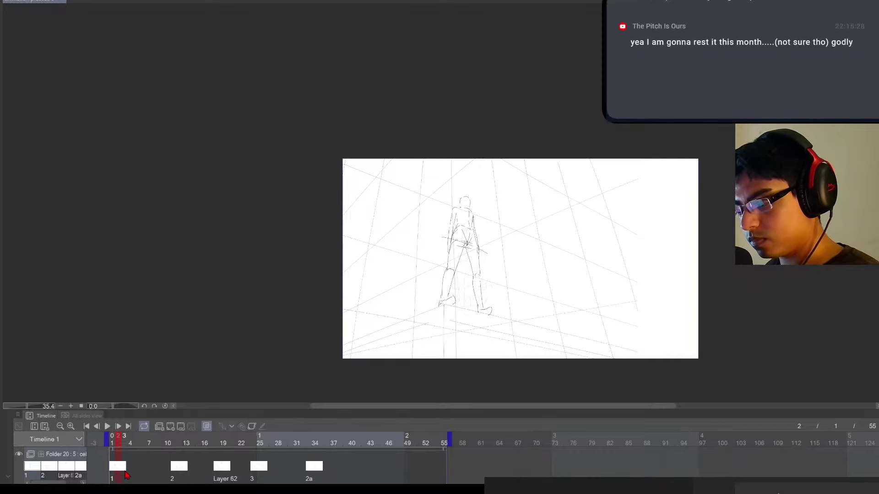
pyautogui.press('space')
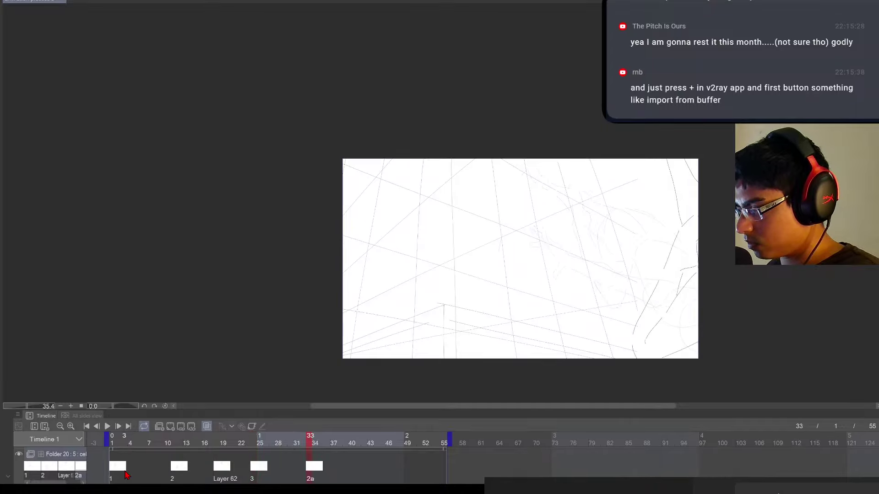
pyautogui.press('Left')
pyautogui.press('Left')
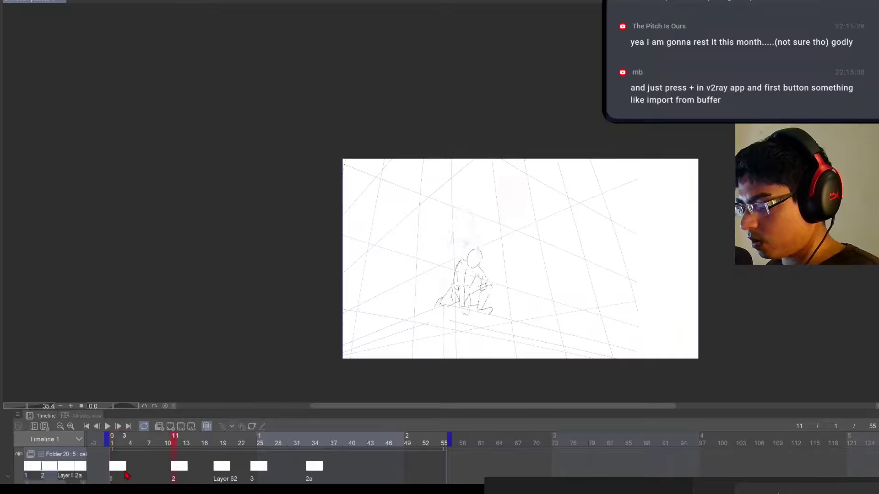
# Shift the crouch cel and all following cels 8 frames later so the crouch starts on frame 19, and check the timing
pyautogui.moveTo(344, 476); pyautogui.dragTo(222, 466)
pyautogui.click(227, 467)
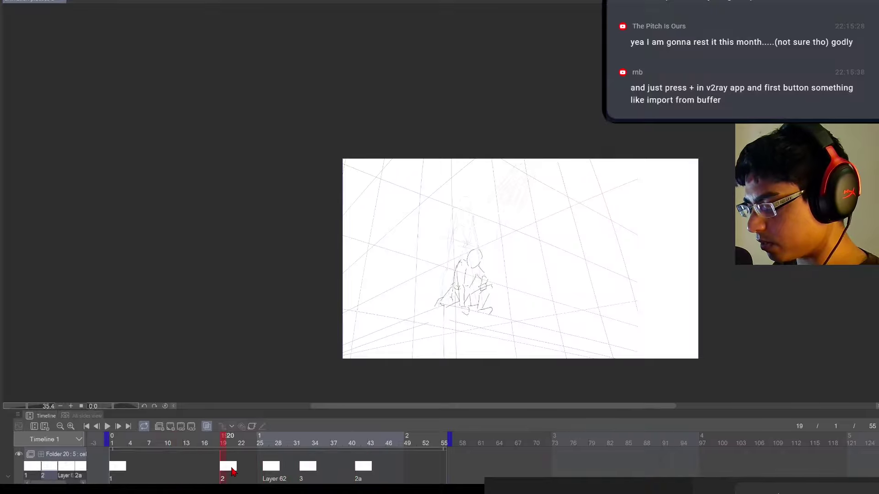
pyautogui.press('space')
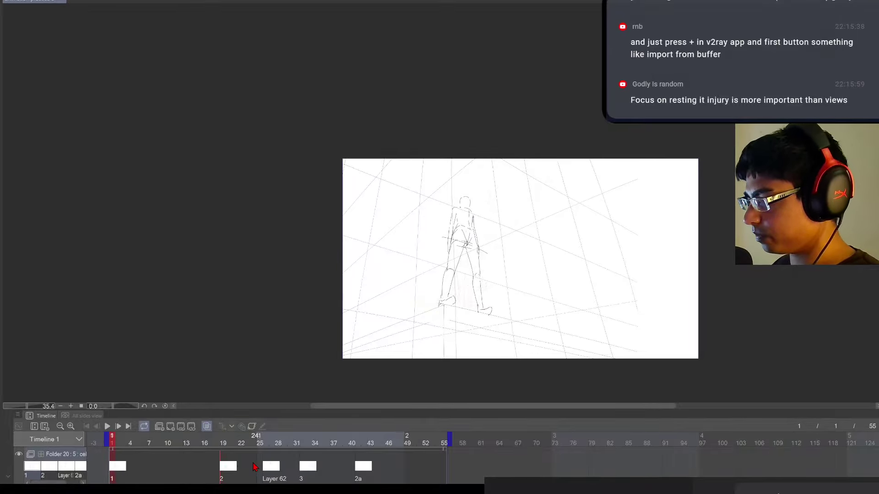
# Sketch a curved downward motion arrow with a short crossbar at its start, beside the standing figure on frame 1
pyautogui.scroll(2, 508, 208)
pyautogui.moveTo(502, 201)
pyautogui.mouseDown()
pyautogui.moveTo(531, 269)
pyautogui.moveTo(541, 302)
pyautogui.mouseUp()
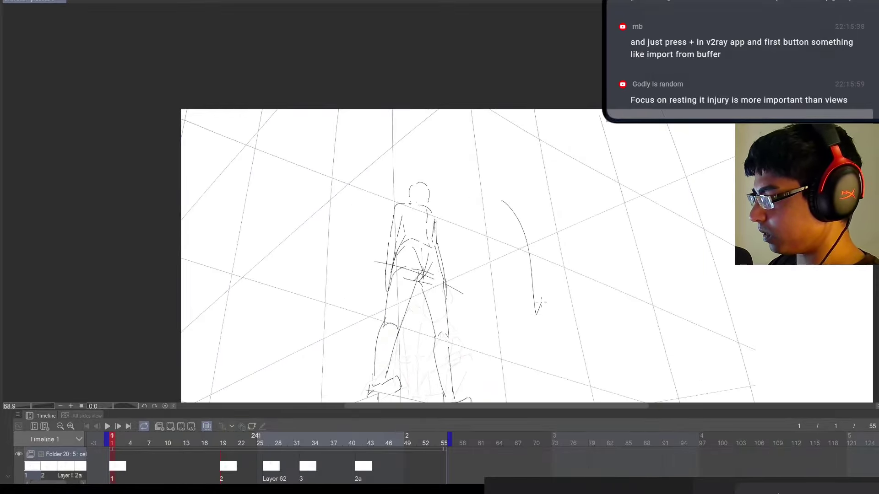
pyautogui.moveTo(498, 215); pyautogui.dragTo(521, 176)
pyautogui.scroll(-2, 587, 298)
pyautogui.moveTo(585, 321); pyautogui.dragTo(566, 305)
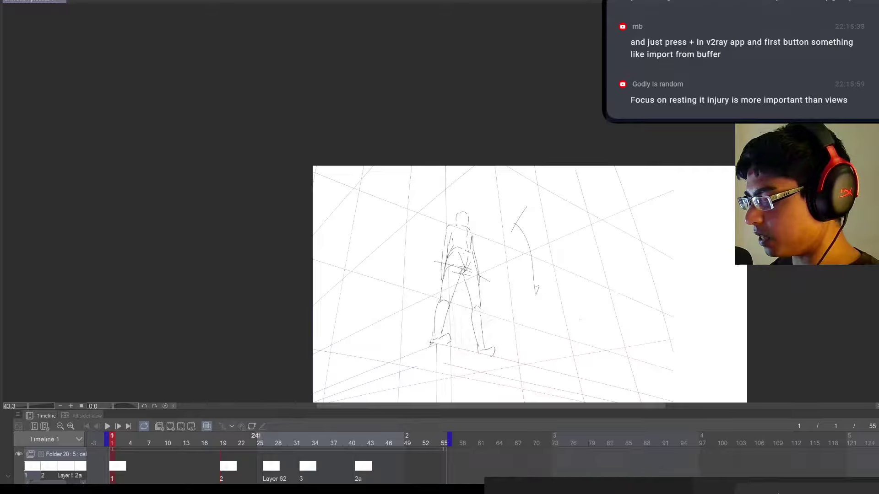
# Compare the standing and crouching poses, and shift the crouch and all following cels 3 frames later to start on frame 22
pyautogui.press('Right')
pyautogui.press('Right')
pyautogui.press('Right')
pyautogui.press('Right')
pyautogui.press('Right')
pyautogui.press('Right')
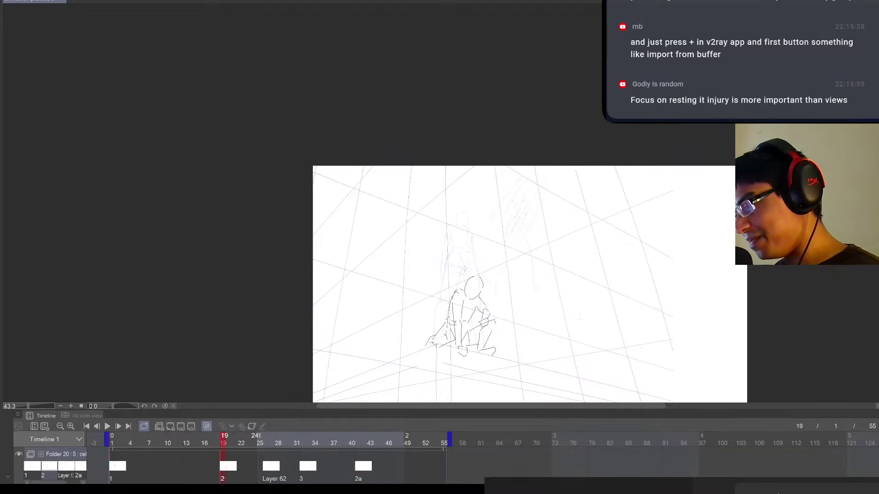
pyautogui.hotkey('ctrl', 'Left')
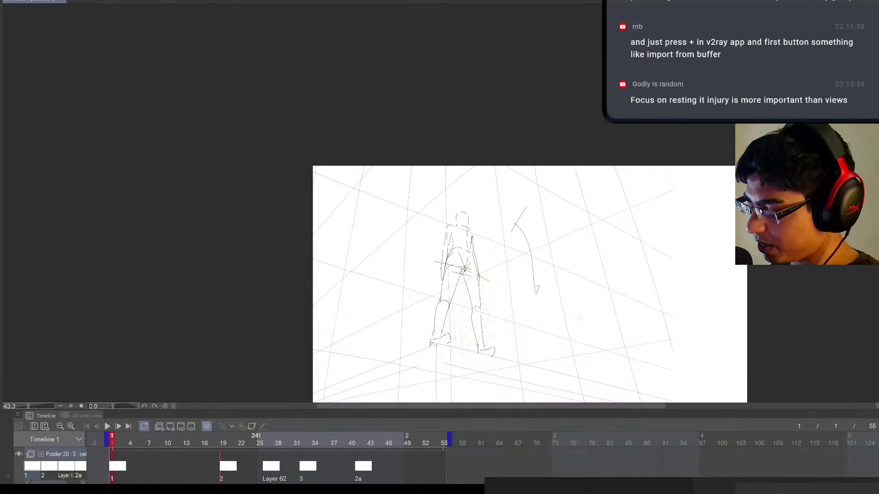
pyautogui.moveTo(403, 467); pyautogui.dragTo(242, 474)
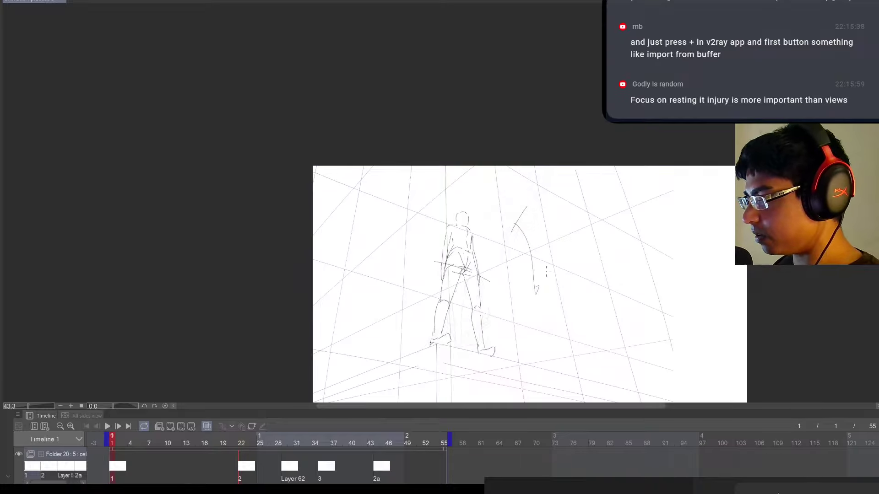
# Erase the motion arrow from frame 1 and redraw it with its crossbar beside the crouching figure on frame 22
pyautogui.press('e')
pyautogui.moveTo(540, 306)
pyautogui.mouseDown()
pyautogui.moveTo(525, 257)
pyautogui.moveTo(544, 276)
pyautogui.mouseUp()
pyautogui.press('.')
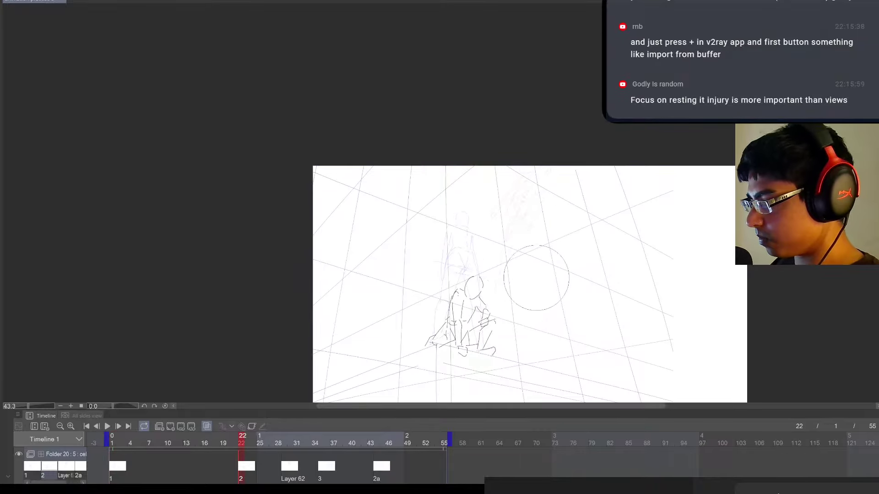
pyautogui.press('p')
pyautogui.moveTo(514, 225)
pyautogui.mouseDown()
pyautogui.moveTo(535, 322)
pyautogui.moveTo(544, 302)
pyautogui.mouseUp()
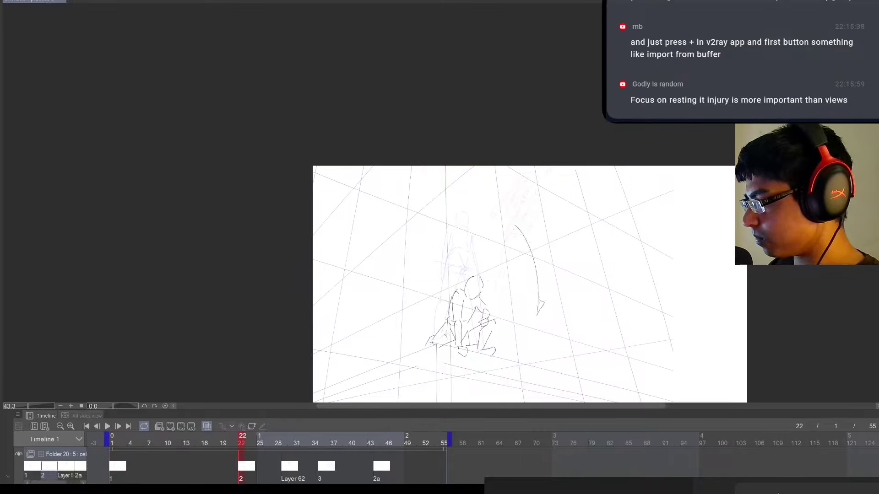
pyautogui.moveTo(510, 237); pyautogui.dragTo(527, 213)
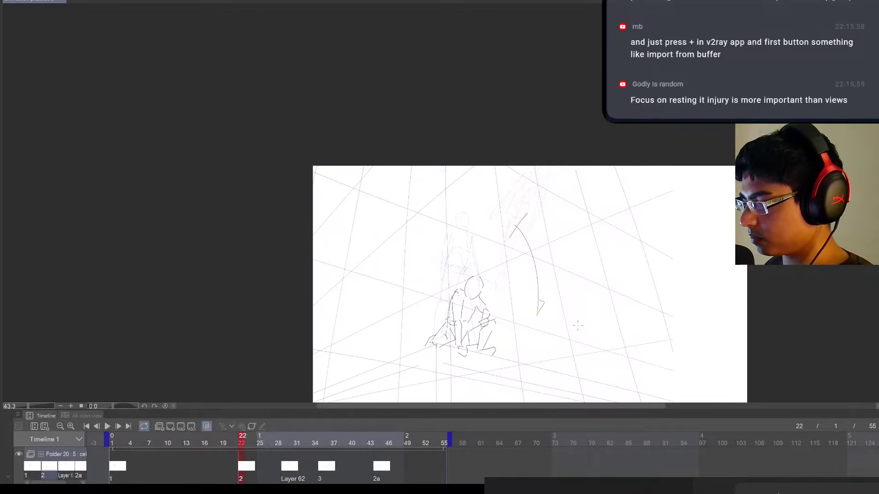
# Examine the change from the standing pose on frame 1 through the crouch to the leap on frame 29
pyautogui.moveTo(528, 261); pyautogui.dragTo(523, 287)
pyautogui.moveTo(530, 318); pyautogui.dragTo(563, 276)
pyautogui.press('Left')
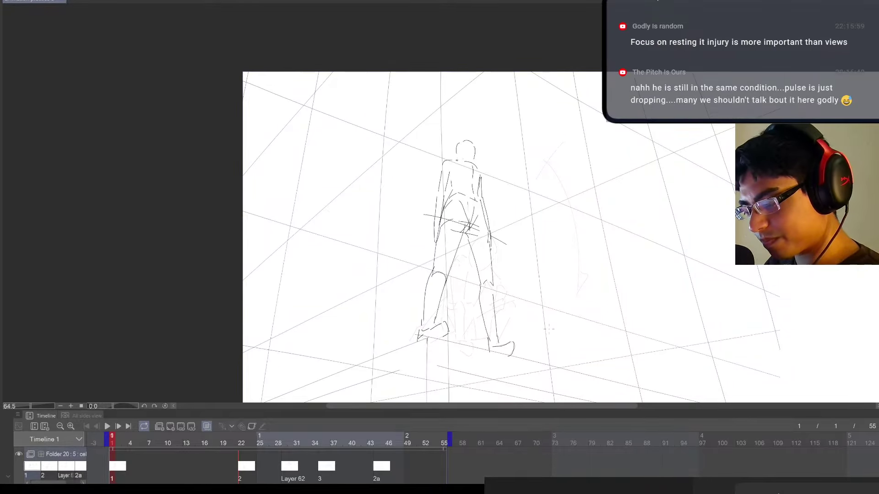
pyautogui.press('Right')
pyautogui.press('Left')
pyautogui.press('Right')
pyautogui.press('Right')
pyautogui.press('Right')
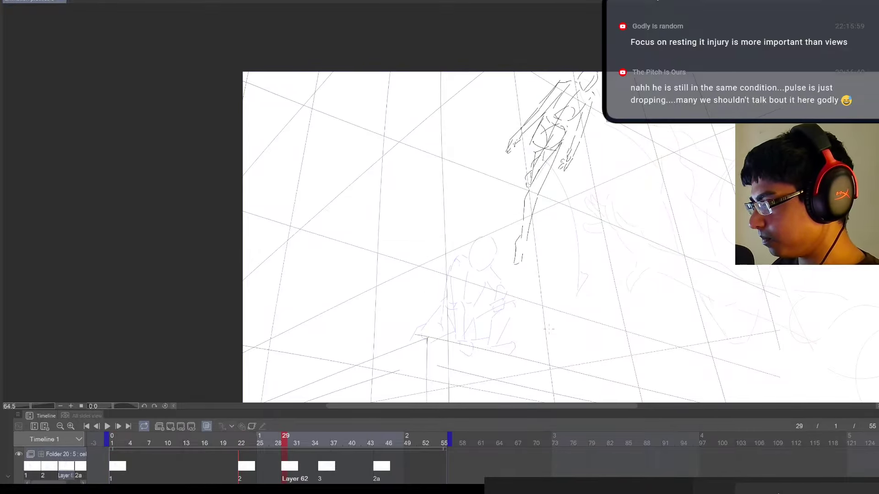
# Flip back and forth through all key poses to examine how the leap leads into the poses on frames 35 and 44
pyautogui.scroll(-3, 643, 340)
pyautogui.scroll(-1, 643, 339)
pyautogui.press('Left')
pyautogui.press('Left')
pyautogui.press('Left')
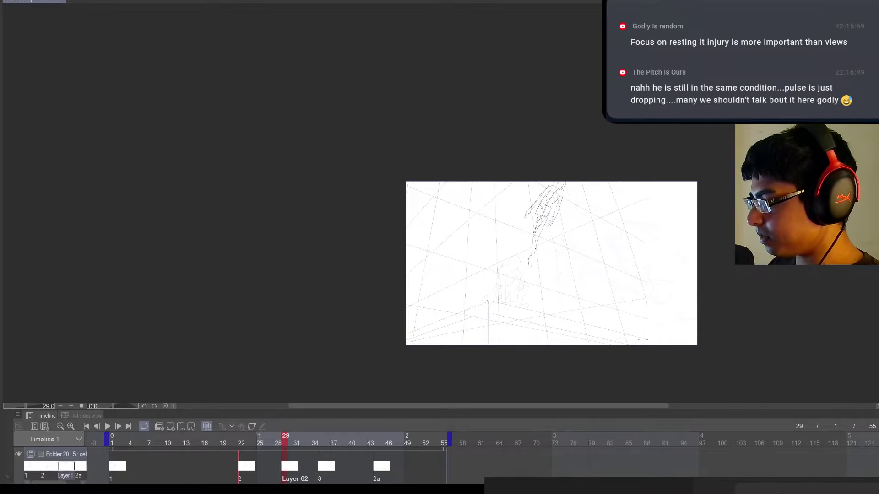
pyautogui.press('Right')
pyautogui.press('Right')
pyautogui.press('Right')
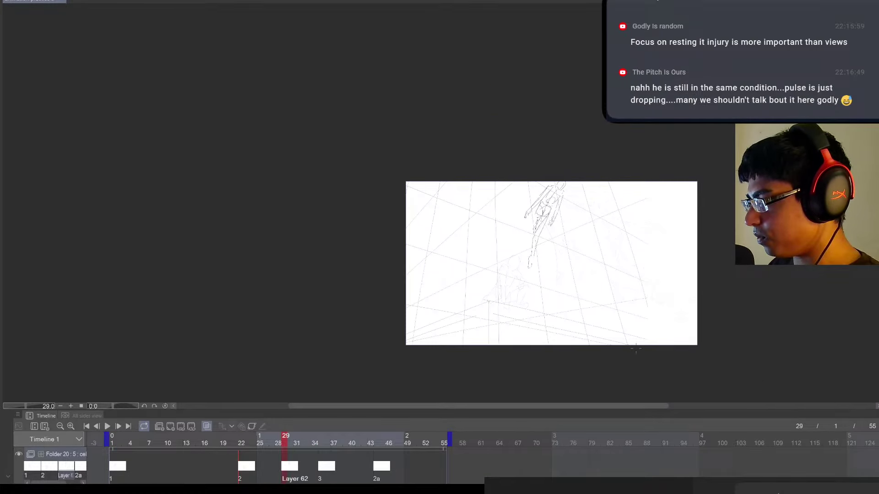
pyautogui.press('Right')
pyautogui.press('Right')
pyautogui.press('Right')
pyautogui.press('Right')
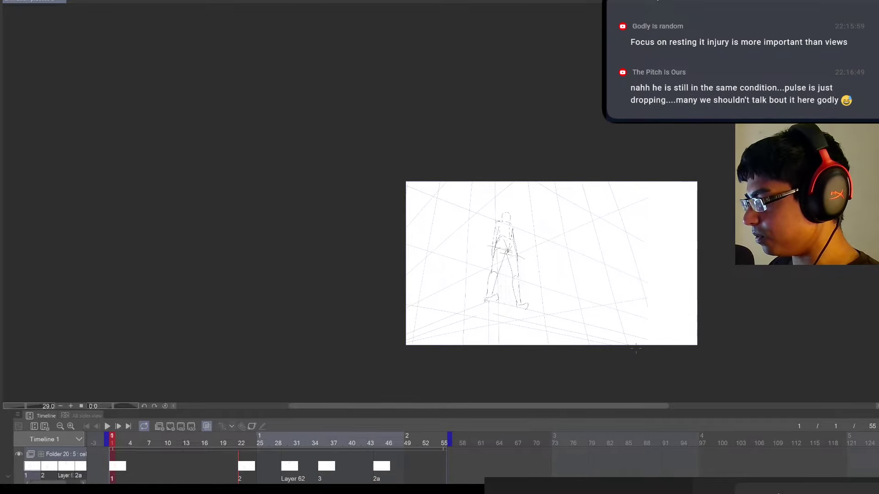
pyautogui.press('Right')
pyautogui.press('Right')
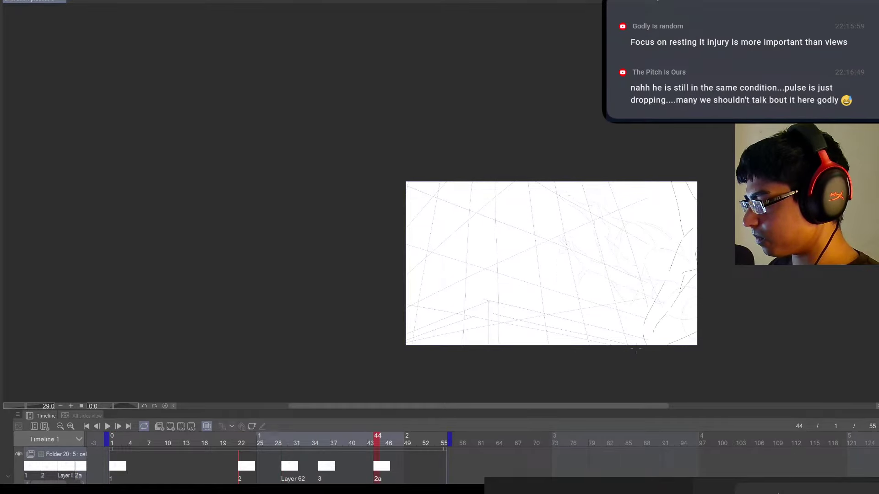
pyautogui.press('Left')
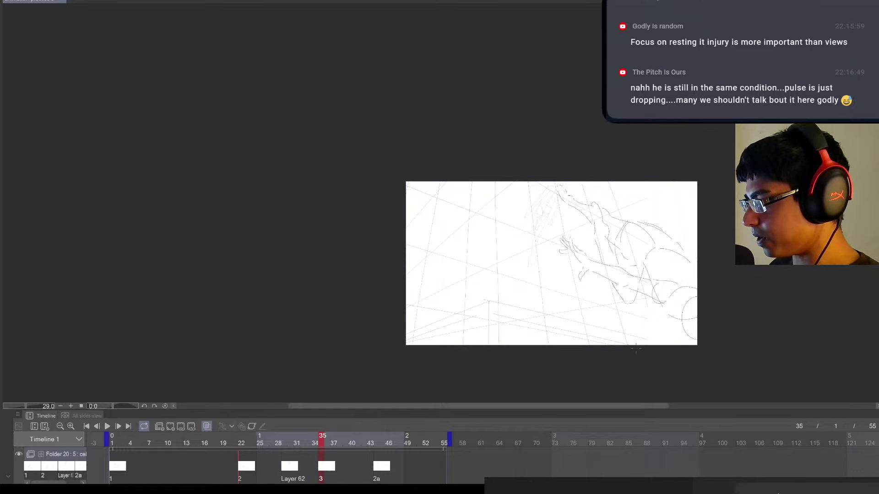
pyautogui.press('Left')
pyautogui.press('Left')
pyautogui.press('Left')
pyautogui.press('Right')
pyautogui.press('Right')
pyautogui.press('Right')
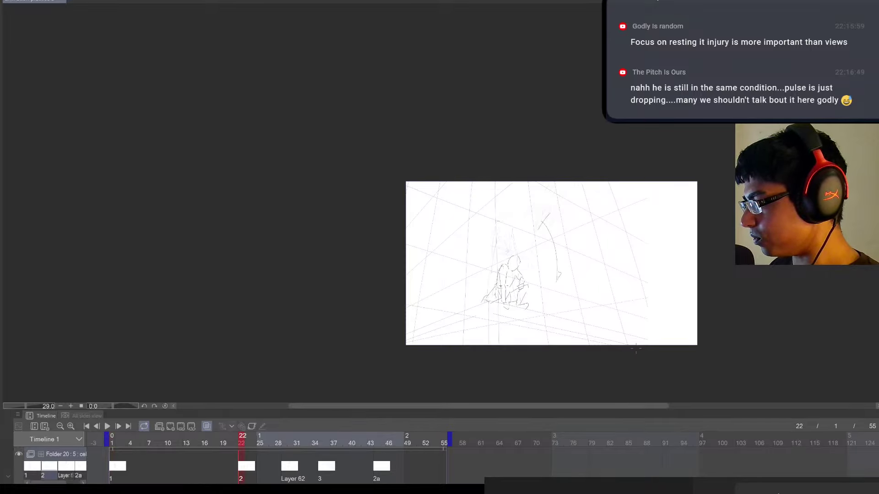
pyautogui.press('Right')
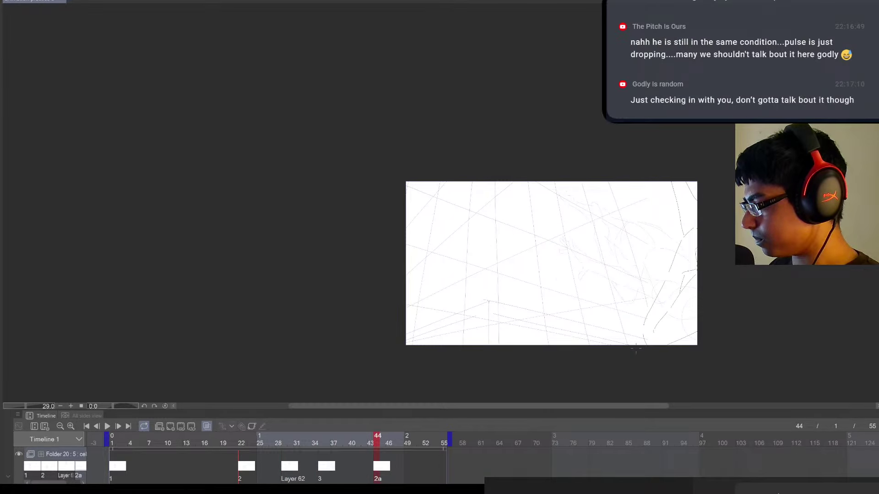
# Cycle repeatedly through the full pose sequence from frame 1 to frame 44 to judge its flow
pyautogui.press('Right')
pyautogui.press('Right')
pyautogui.press('Right')
pyautogui.press('Right')
pyautogui.press('Right')
pyautogui.press('Right')
pyautogui.press('Right')
pyautogui.press('Right')
pyautogui.press('Right')
pyautogui.press('Right')
pyautogui.press('Right')
pyautogui.press('Right')
pyautogui.press('Right')
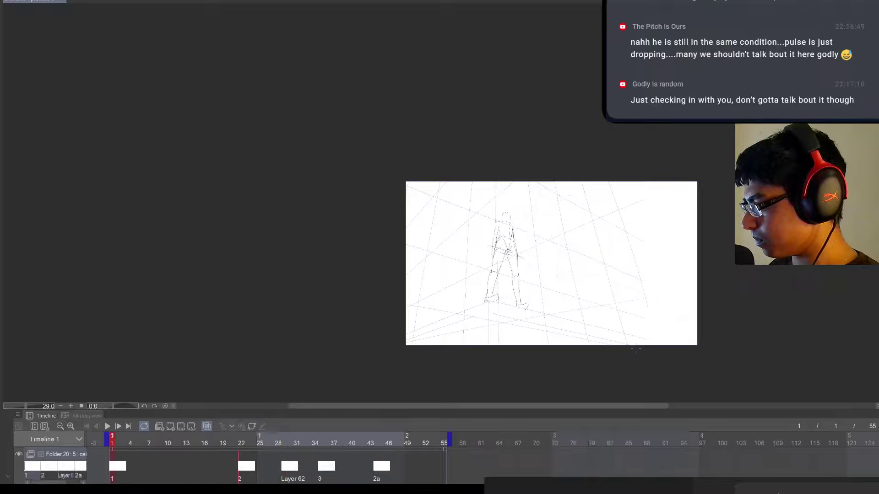
pyautogui.press('Right')
pyautogui.press('Right')
pyautogui.press('Right')
pyautogui.press('Right')
pyautogui.press('Right')
pyautogui.press('Right')
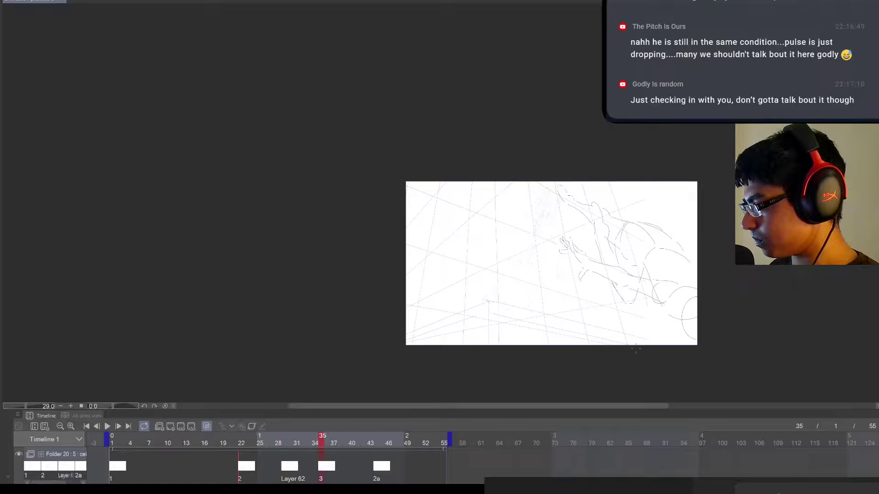
pyautogui.press('Right')
pyautogui.press('Right')
pyautogui.press('Right')
pyautogui.press('Right')
pyautogui.press('Right')
pyautogui.press('Right')
pyautogui.press('Right')
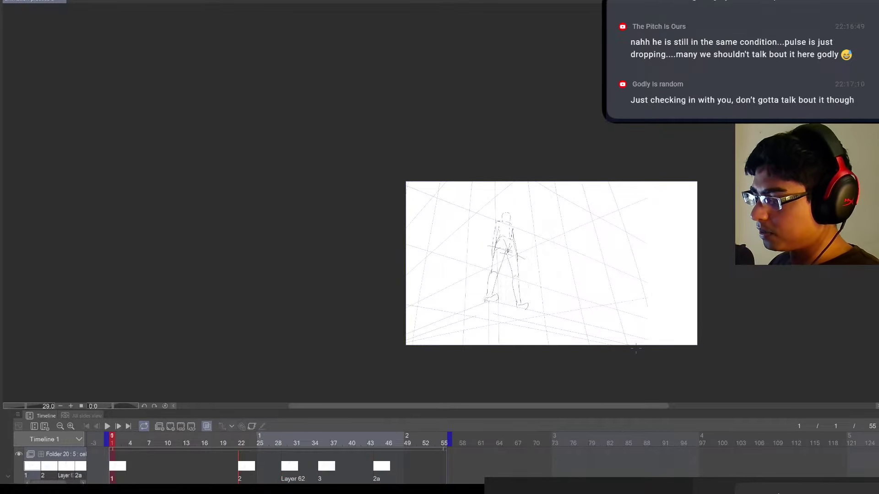
pyautogui.press('Right')
pyautogui.press('Right')
pyautogui.press('Right')
pyautogui.press('Right')
pyautogui.press('Right')
pyautogui.press('Right')
pyautogui.press('Right')
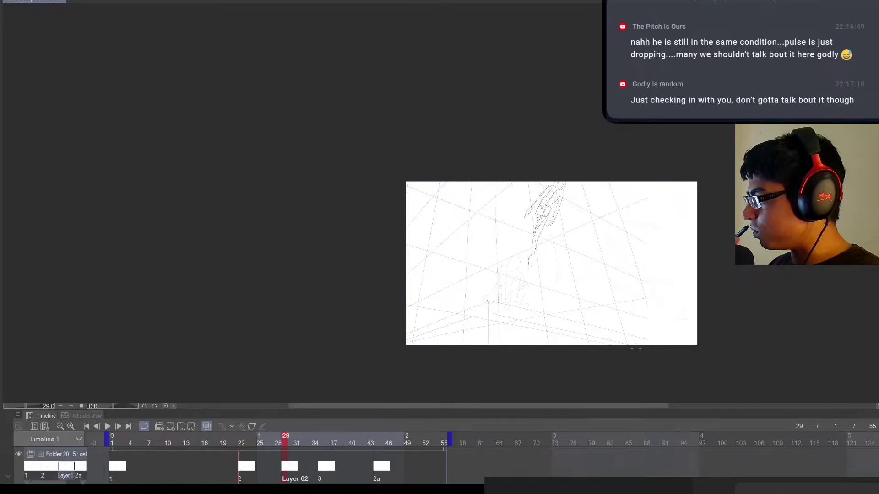
pyautogui.press('Right')
pyautogui.press('Right')
pyautogui.press('Right')
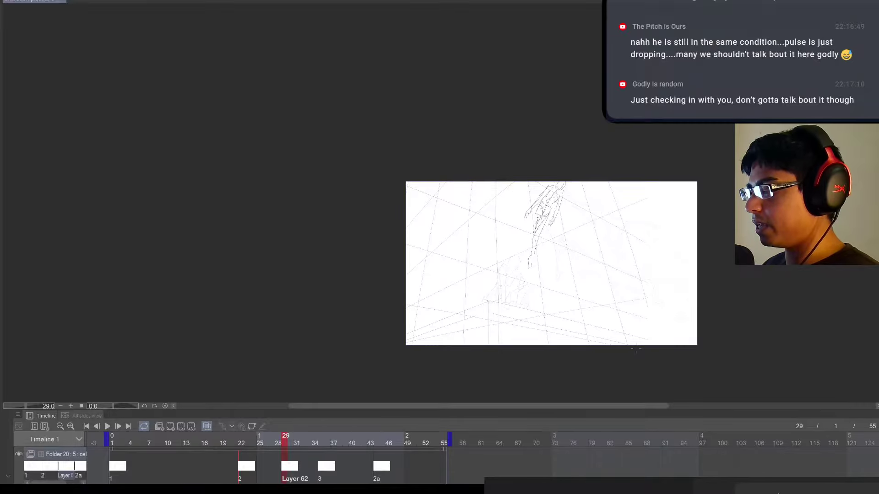
# Play back the animation to review the spacing of the retimed poses
pyautogui.press('space')
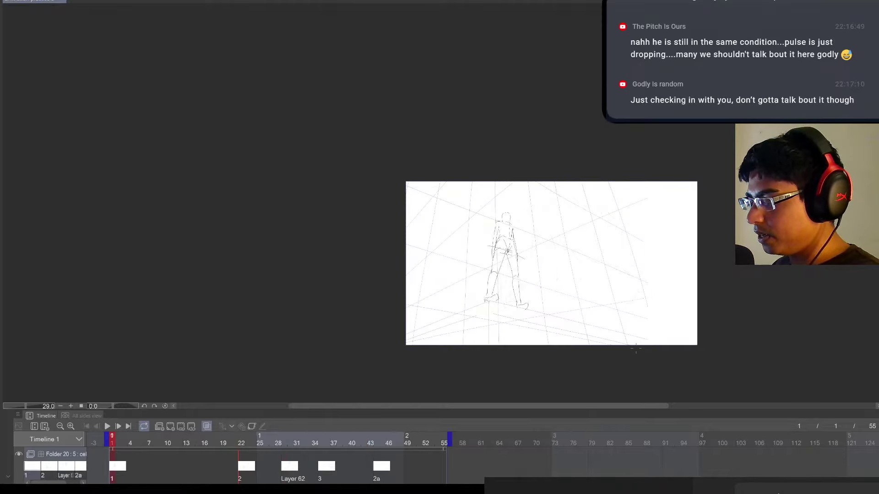
pyautogui.press('space')
pyautogui.press('space')
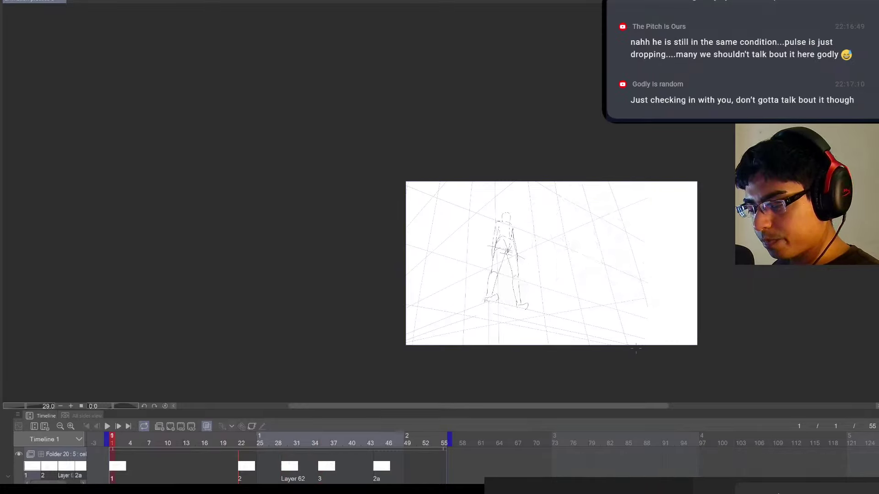
pyautogui.press('space')
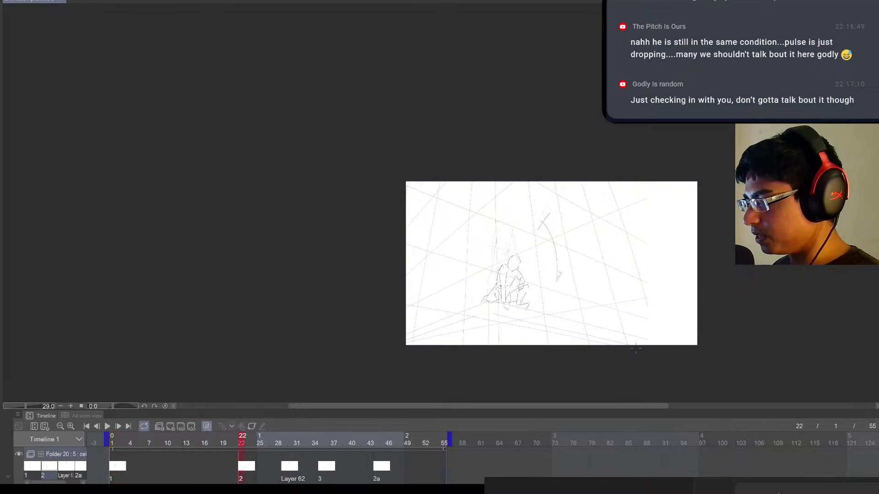
# Examine the crouch on frame 22 up close and compare it with the leap on frame 29
pyautogui.moveTo(537, 269); pyautogui.dragTo(550, 296)
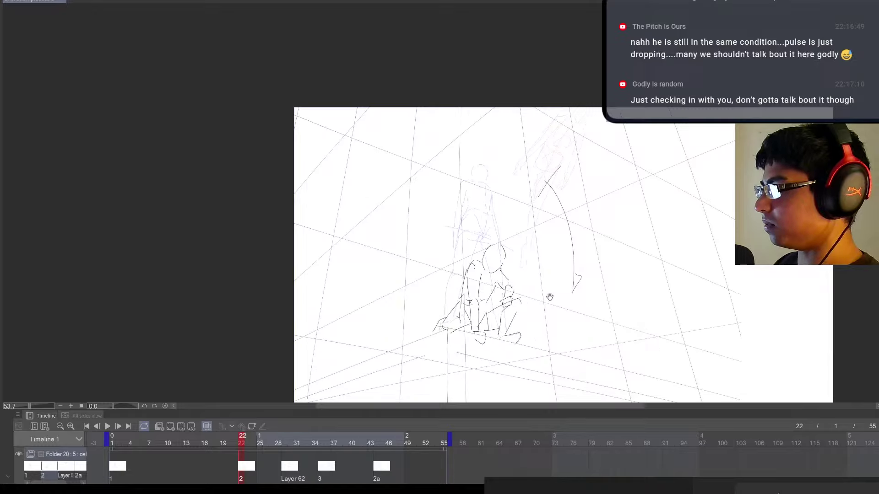
pyautogui.moveTo(549, 325); pyautogui.dragTo(538, 307)
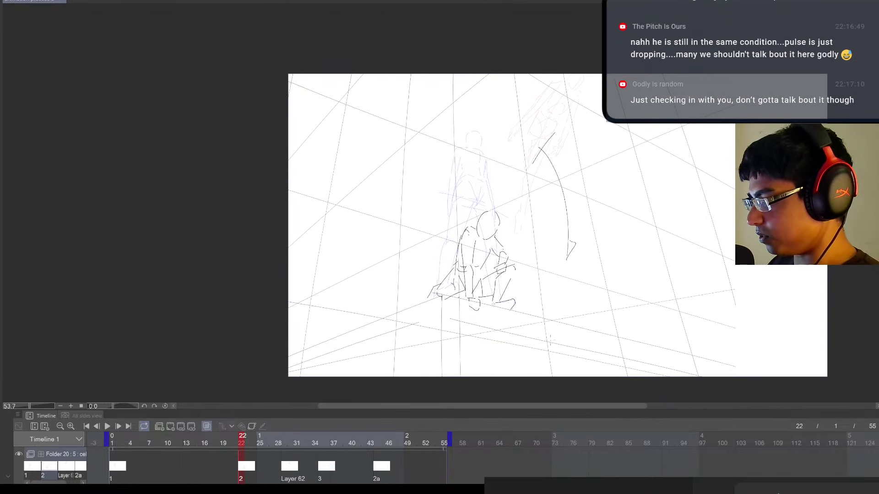
pyautogui.press('space')
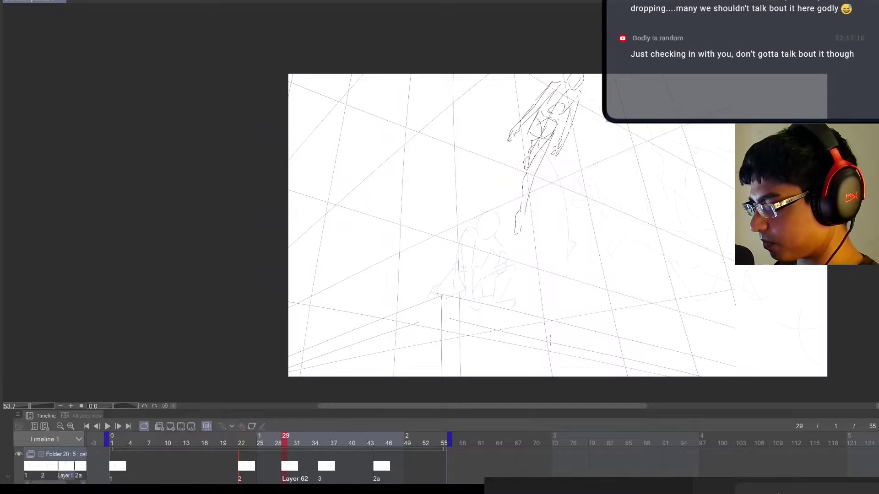
pyautogui.press('space')
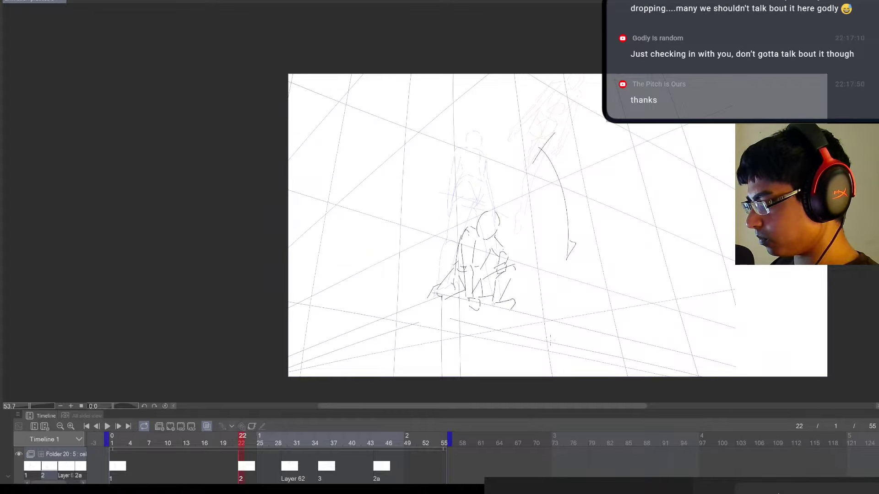
# Draw spacing ticks across the curved motion arrow on frame 22, grouping them near both ends with a single one midway
pyautogui.moveTo(546, 200); pyautogui.dragTo(589, 180)
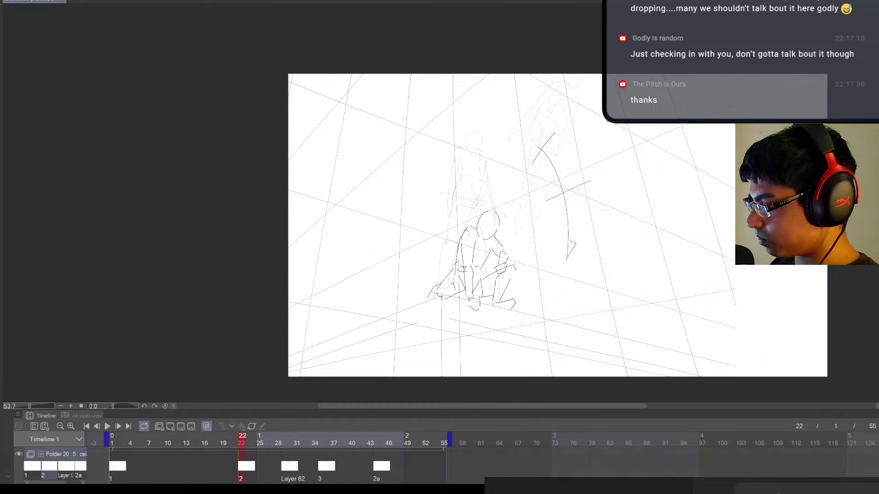
pyautogui.moveTo(551, 223)
pyautogui.mouseDown()
pyautogui.moveTo(606, 211)
pyautogui.moveTo(604, 221)
pyautogui.mouseUp()
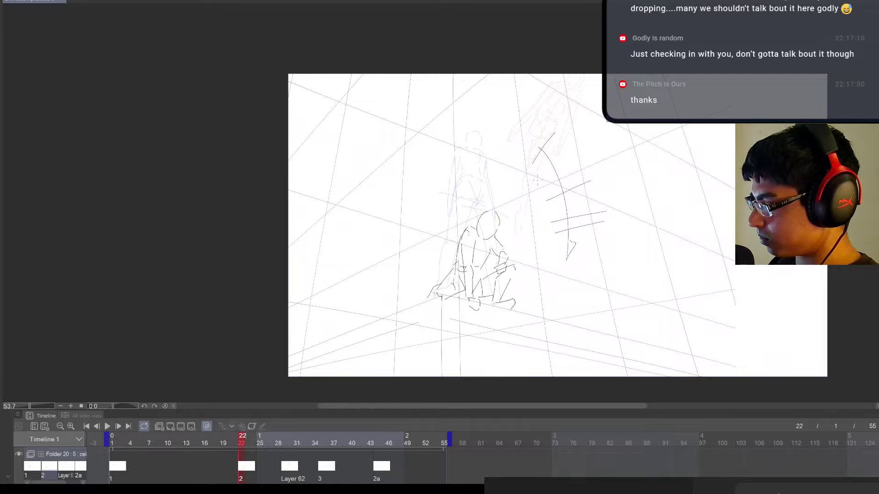
pyautogui.moveTo(536, 179); pyautogui.dragTo(578, 150)
pyautogui.moveTo(536, 169); pyautogui.dragTo(582, 134)
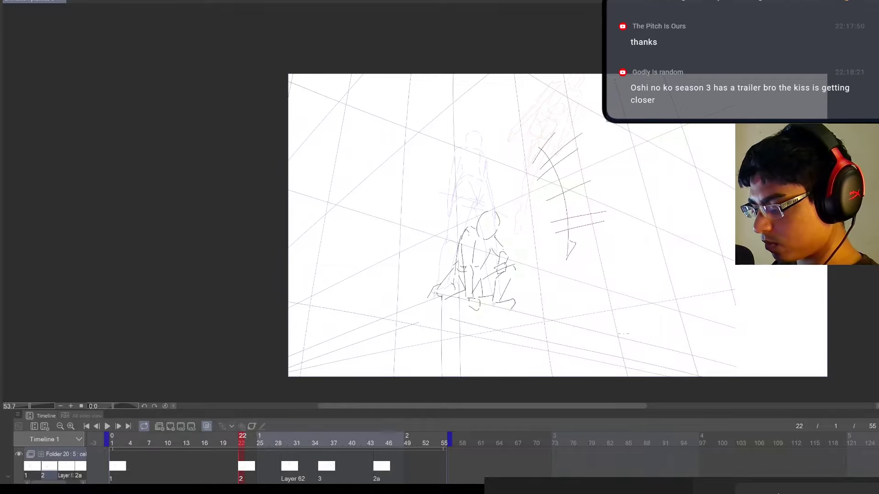
pyautogui.press('Left')
pyautogui.press('Right')
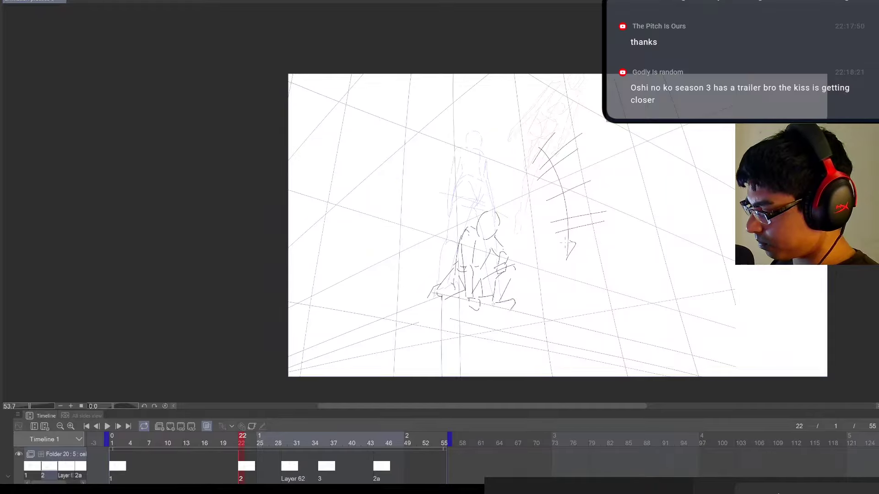
pyautogui.moveTo(537, 163); pyautogui.dragTo(568, 127)
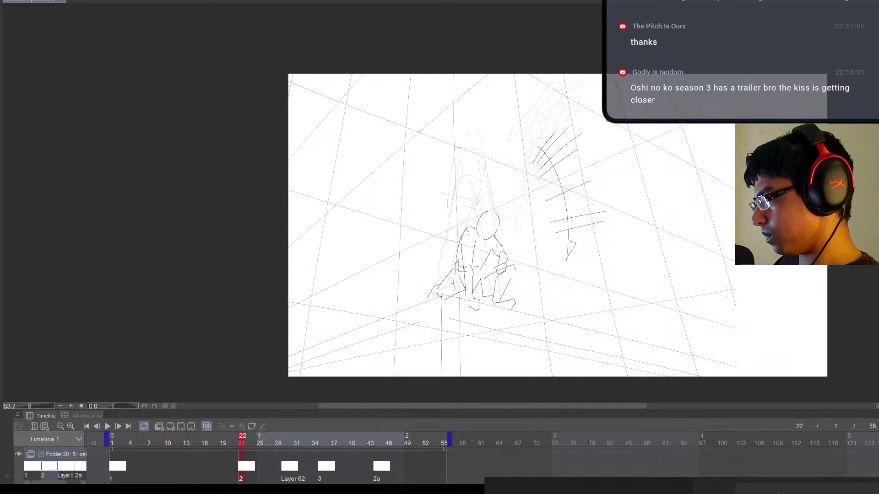
# Cycle through the key poses starting from the crouch on frame 22 to judge the flow of the jump
pyautogui.press('Right')
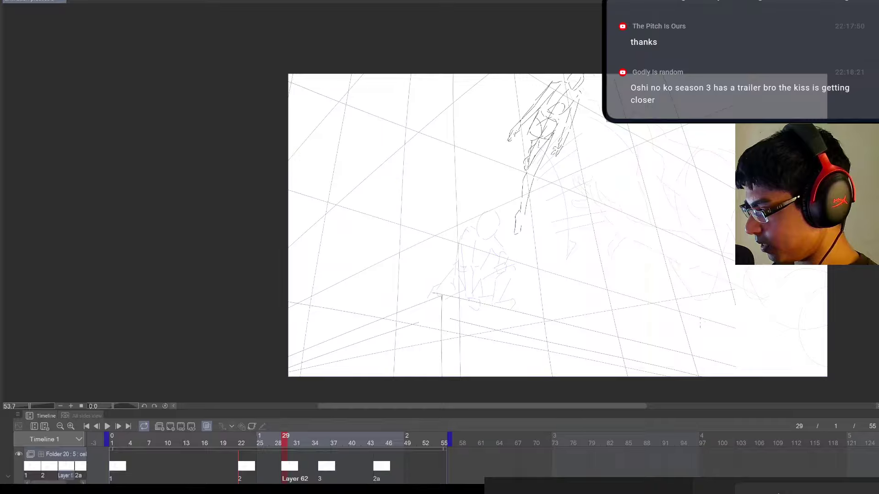
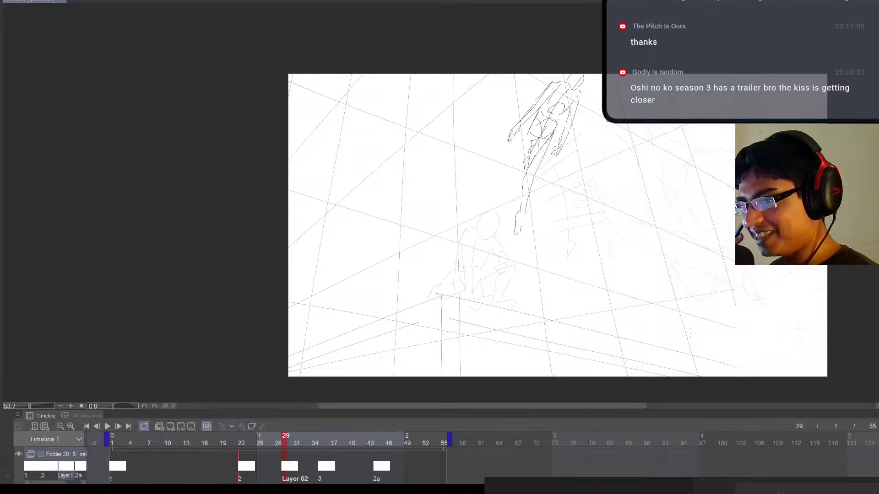
pyautogui.press(',')
pyautogui.press(',')
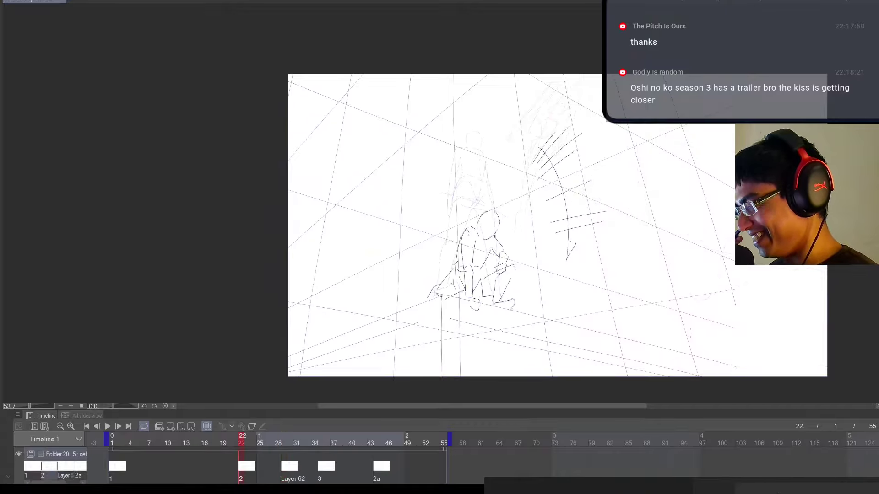
pyautogui.press('Right')
pyautogui.press('Right')
pyautogui.press('Right')
pyautogui.press('Right')
pyautogui.press('Right')
pyautogui.press('Right')
pyautogui.press('Right')
pyautogui.press('Right')
pyautogui.press('Right')
pyautogui.press('Right')
pyautogui.press('Right')
pyautogui.press('Right')
pyautogui.press('Right')
pyautogui.press('Right')
pyautogui.press('Right')
pyautogui.press('Right')
pyautogui.press('Right')
pyautogui.press('Right')
pyautogui.press('Right')
pyautogui.press('Right')
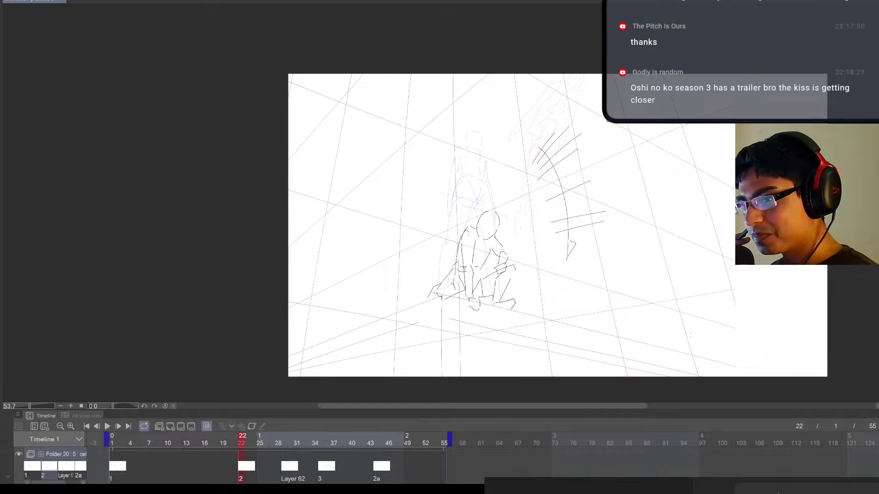
# Compare the standing pose on frame 1, the crouch on frame 22 and the leap on frame 29 by flipping between them
pyautogui.press('Left')
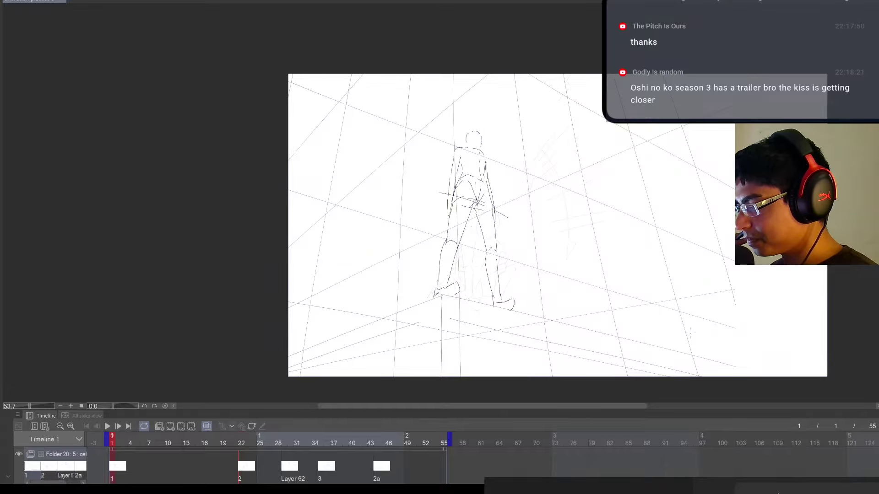
pyautogui.press('Right')
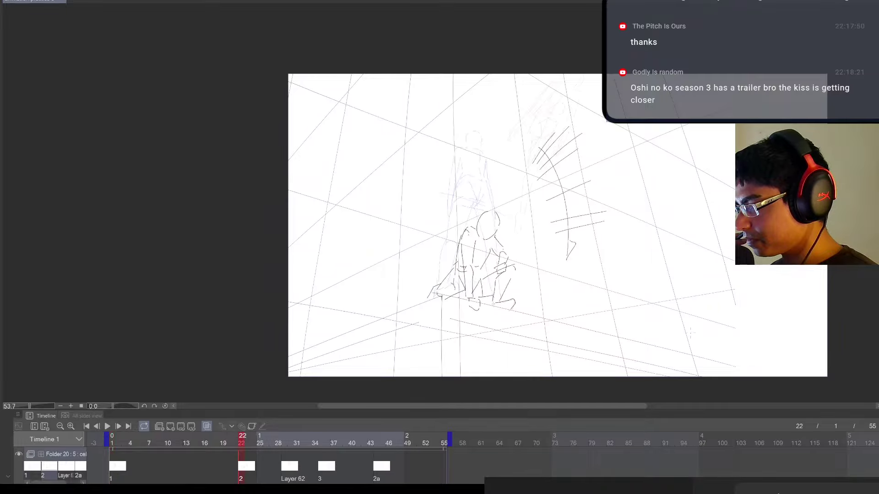
pyautogui.press('Right')
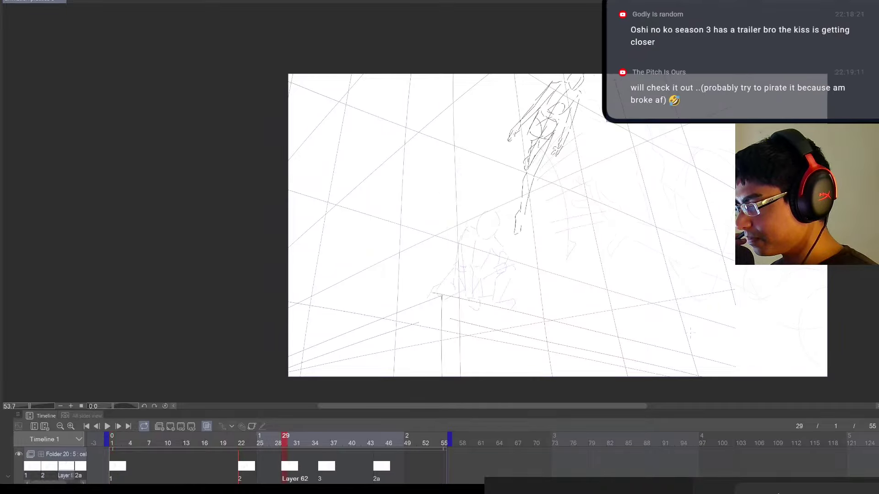
pyautogui.press('Right')
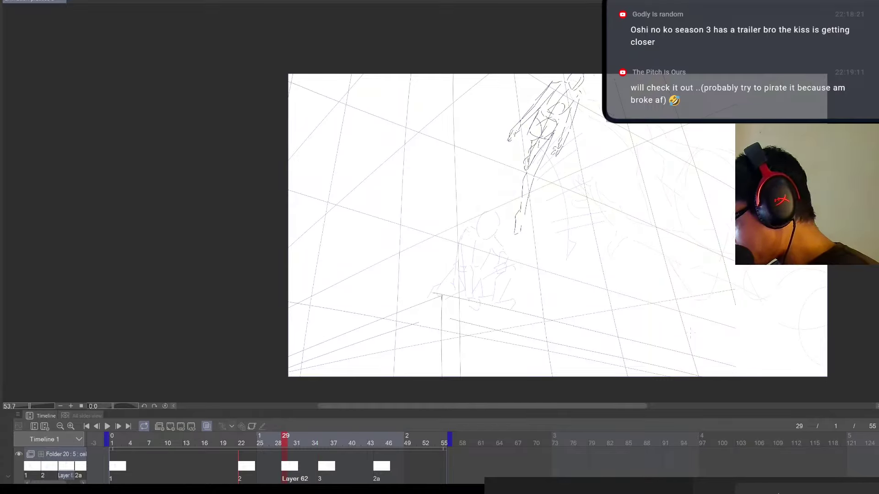
pyautogui.press('Left')
pyautogui.press('Right')
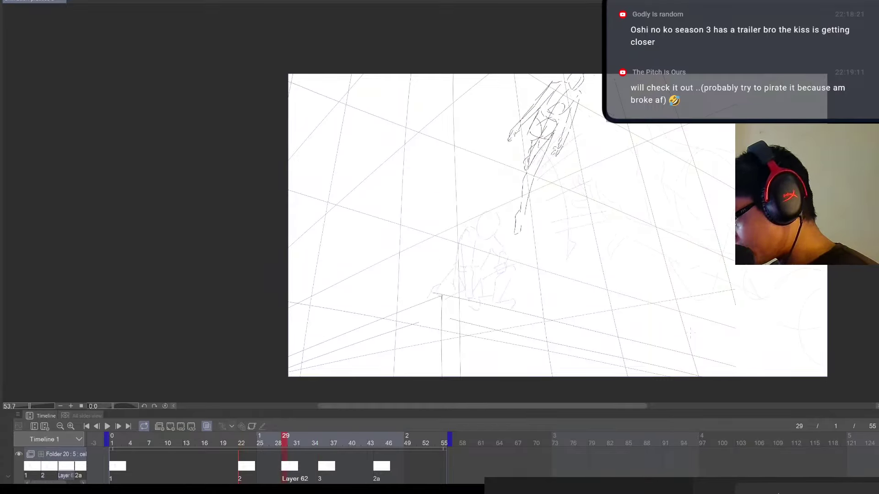
pyautogui.press('Left')
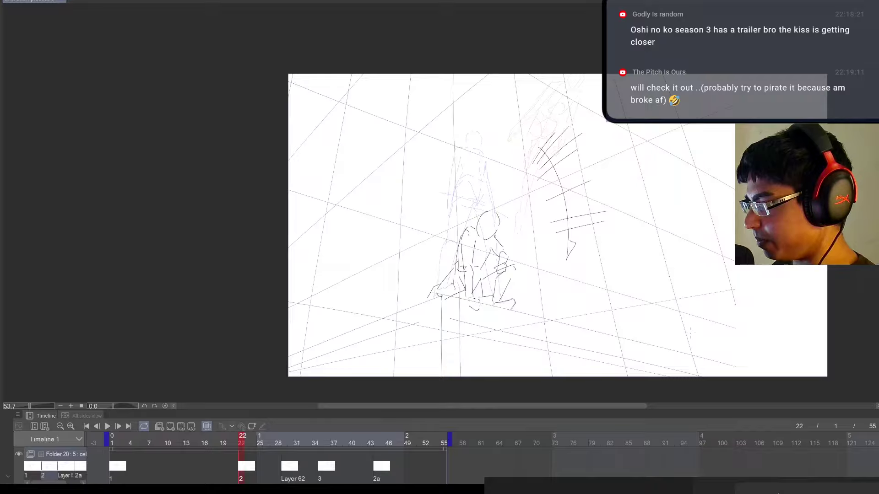
pyautogui.press('Right')
pyautogui.press('Left')
pyautogui.press('Right')
pyautogui.press('Left')
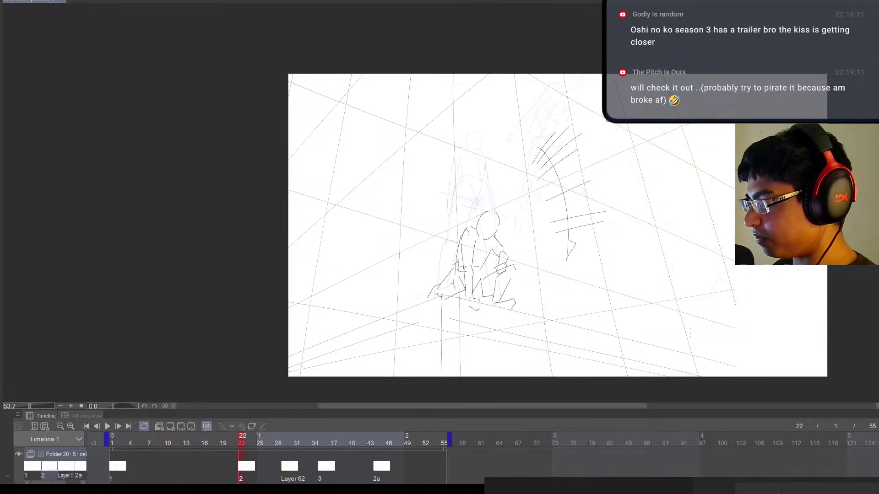
# Shift the cels from frame 29 onward one frame later and add a new animation cel on frame 27
pyautogui.press('Right')
pyautogui.moveTo(405, 472); pyautogui.dragTo(290, 469)
pyautogui.click(272, 469)
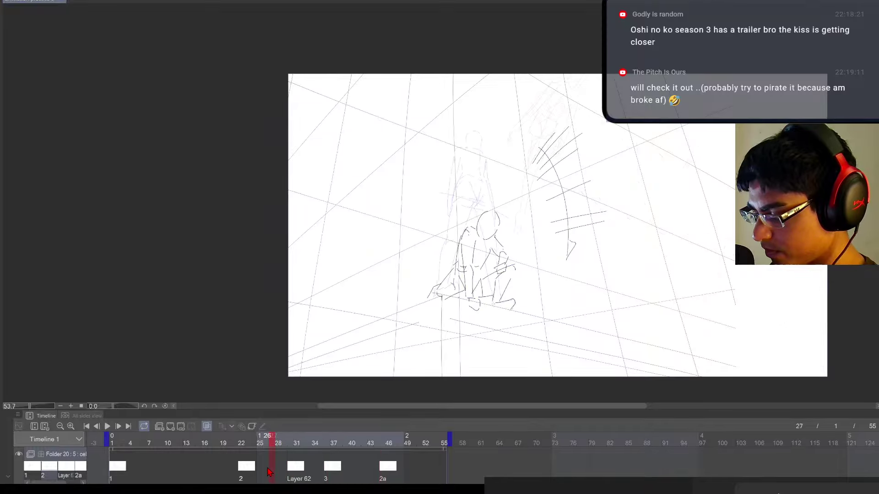
pyautogui.click(170, 426)
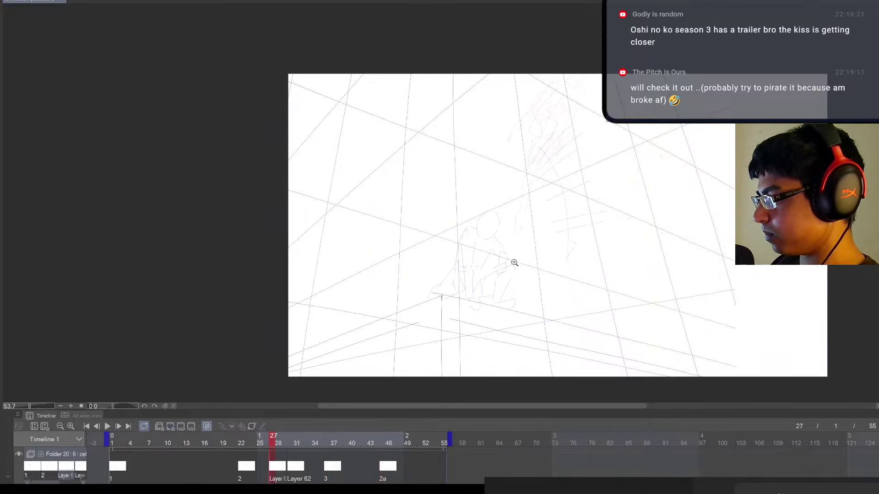
# Try sketching a curved motion path on frame 27 from the crouching feet up to the leap, plus a first leg stroke
pyautogui.scroll(2, 514, 261)
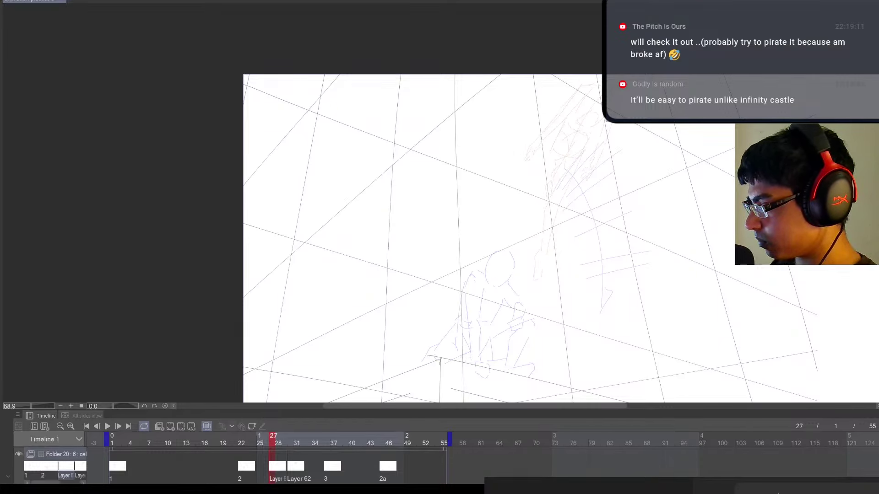
pyautogui.moveTo(467, 352)
pyautogui.mouseDown()
pyautogui.moveTo(485, 287)
pyautogui.moveTo(602, 85)
pyautogui.mouseUp()
pyautogui.hotkey('ctrl', 'z')
pyautogui.moveTo(474, 359)
pyautogui.mouseDown()
pyautogui.moveTo(514, 231)
pyautogui.moveTo(601, 90)
pyautogui.mouseUp()
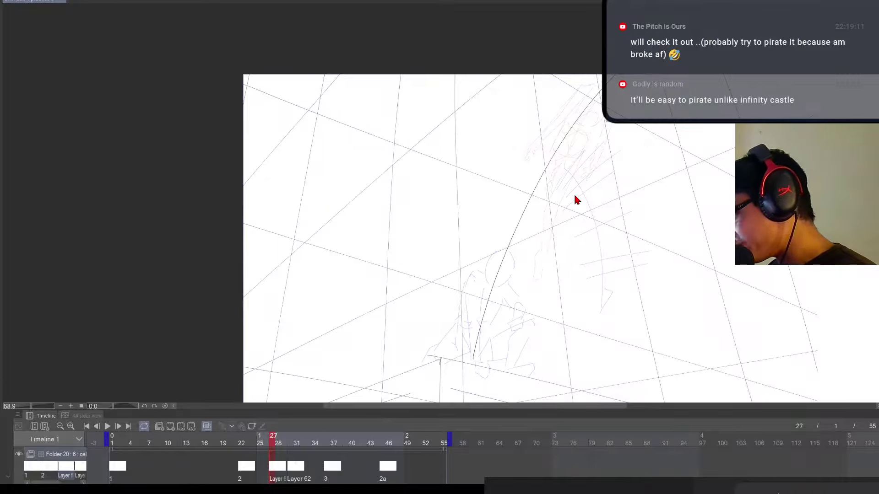
pyautogui.hotkey('ctrl', 'z')
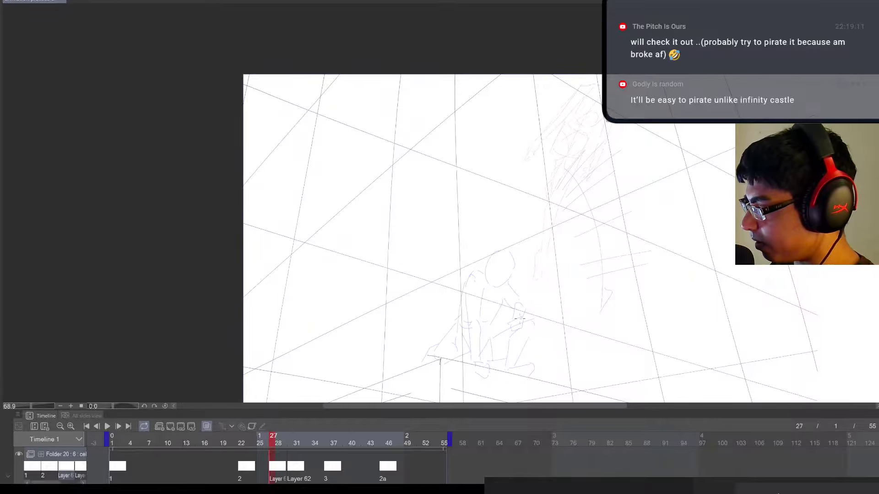
pyautogui.moveTo(518, 319)
pyautogui.mouseDown()
pyautogui.moveTo(515, 328)
pyautogui.moveTo(520, 295)
pyautogui.moveTo(533, 300)
pyautogui.moveTo(519, 284)
pyautogui.mouseUp()
pyautogui.hotkey('ctrl', 'z')
pyautogui.hotkey('ctrl', 'z')
pyautogui.hotkey('ctrl', 'z')
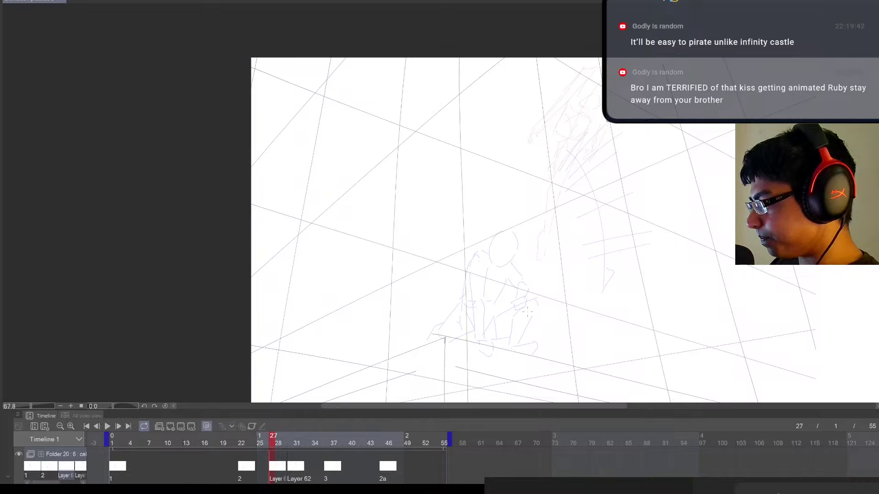
# Rough in the push-off pose's front foot, shin and thigh lines over the crouch on frame 27, with a short guide line above them
pyautogui.moveTo(511, 348); pyautogui.dragTo(537, 344)
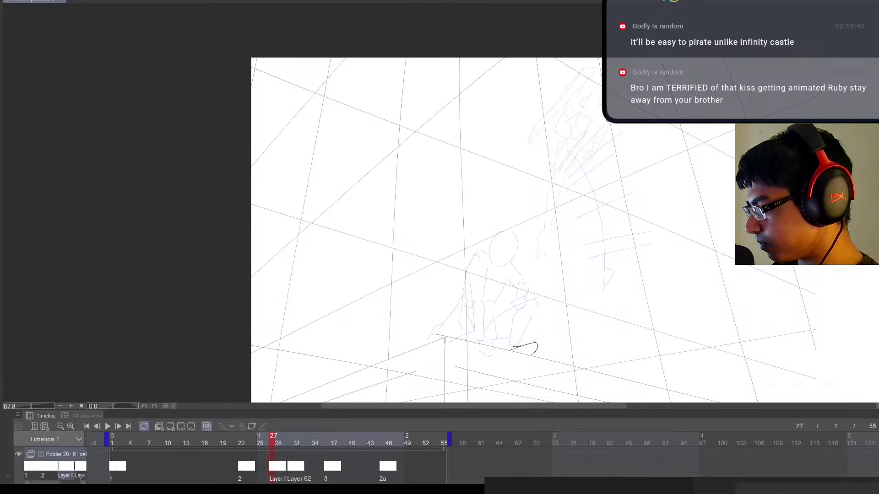
pyautogui.moveTo(508, 349); pyautogui.dragTo(534, 296)
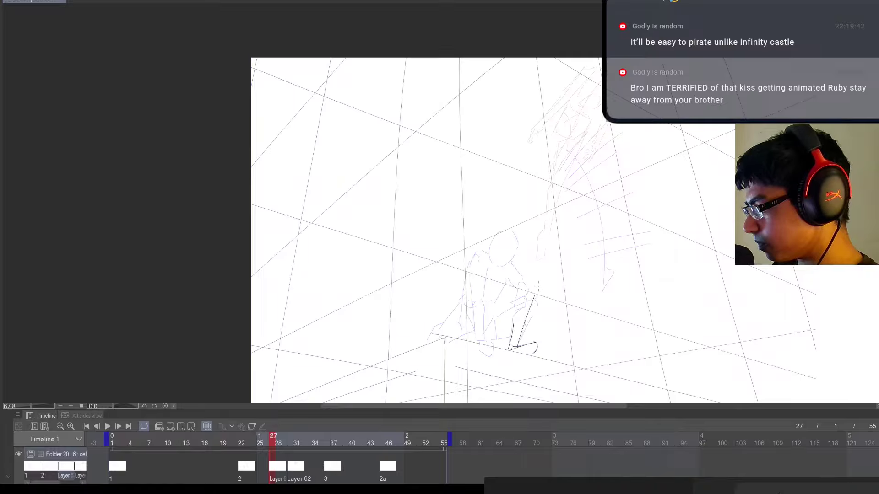
pyautogui.hotkey('ctrl', 'z')
pyautogui.moveTo(517, 345); pyautogui.dragTo(535, 300)
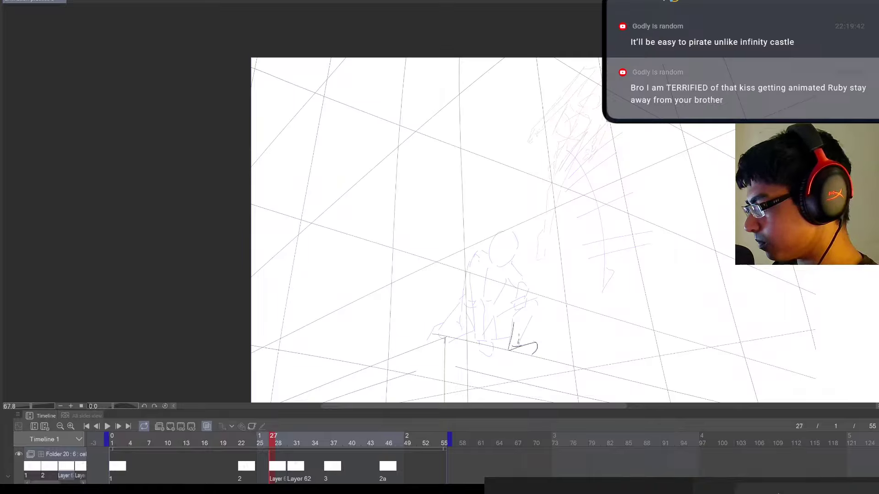
pyautogui.moveTo(518, 346); pyautogui.dragTo(535, 292)
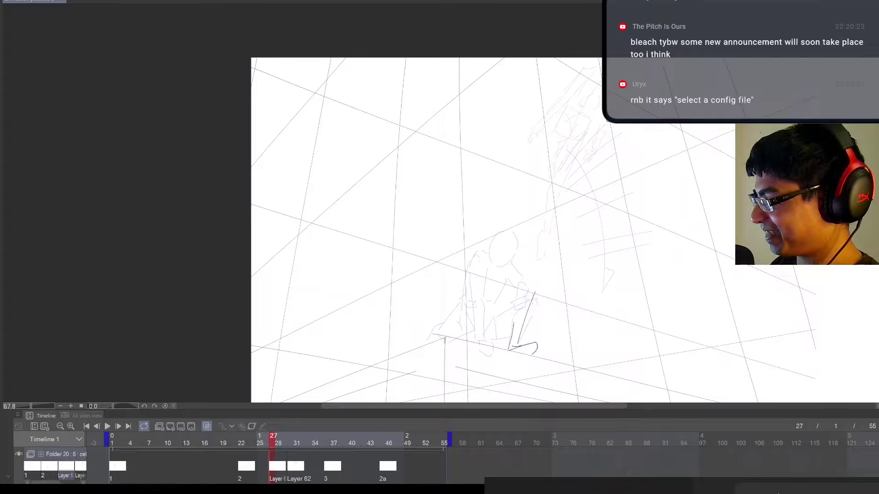
pyautogui.moveTo(535, 288)
pyautogui.mouseDown()
pyautogui.moveTo(514, 320)
pyautogui.moveTo(535, 302)
pyautogui.mouseUp()
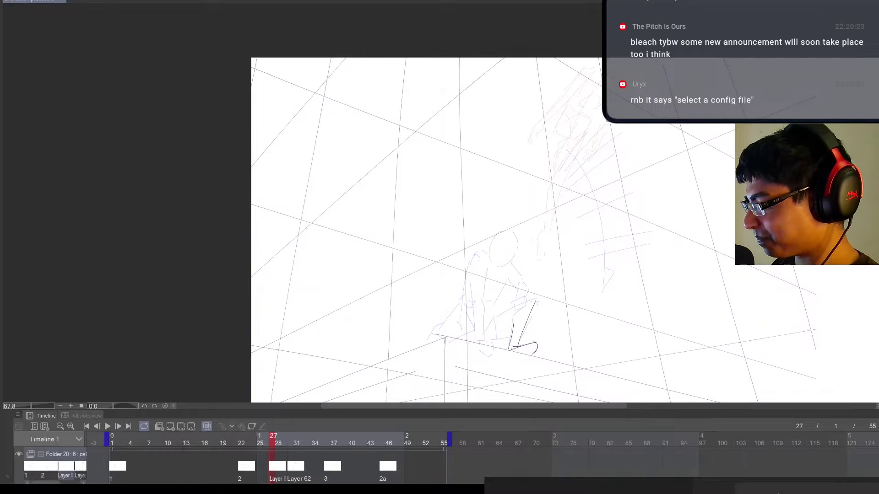
pyautogui.hotkey('ctrl', 'z')
pyautogui.moveTo(517, 346); pyautogui.dragTo(538, 254)
pyautogui.hotkey('ctrl', 'z')
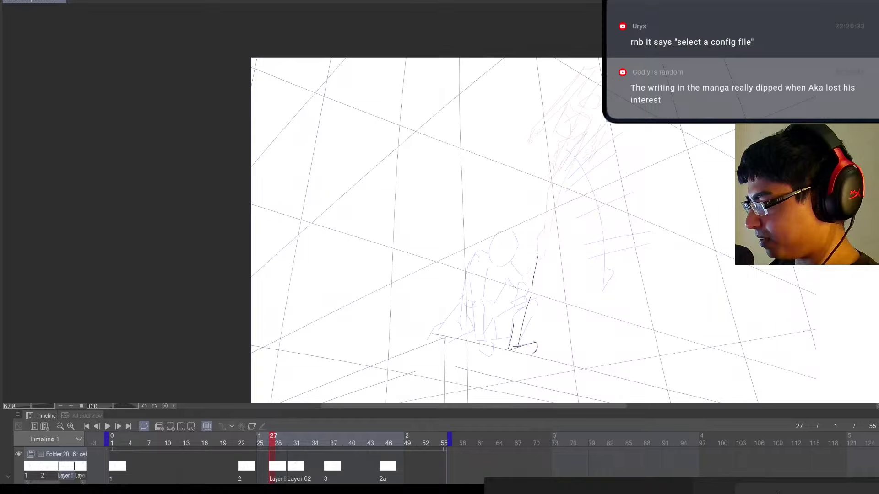
pyautogui.moveTo(513, 323); pyautogui.dragTo(520, 293)
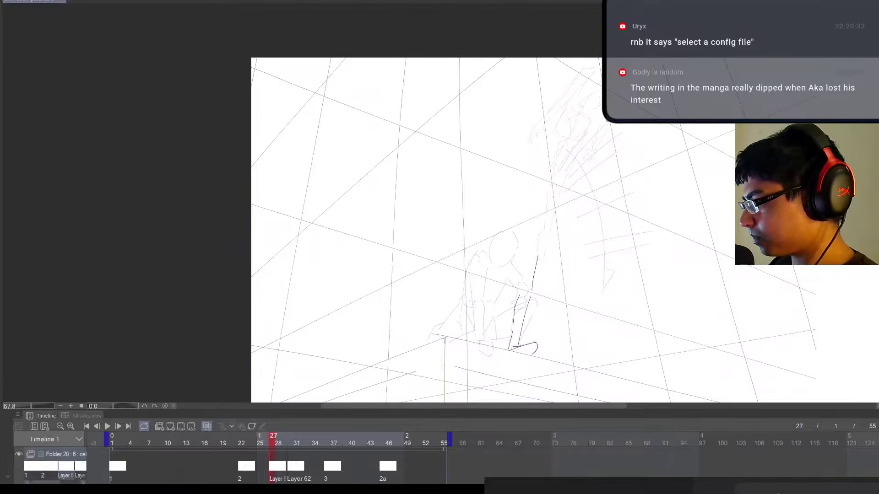
pyautogui.moveTo(514, 214); pyautogui.dragTo(536, 225)
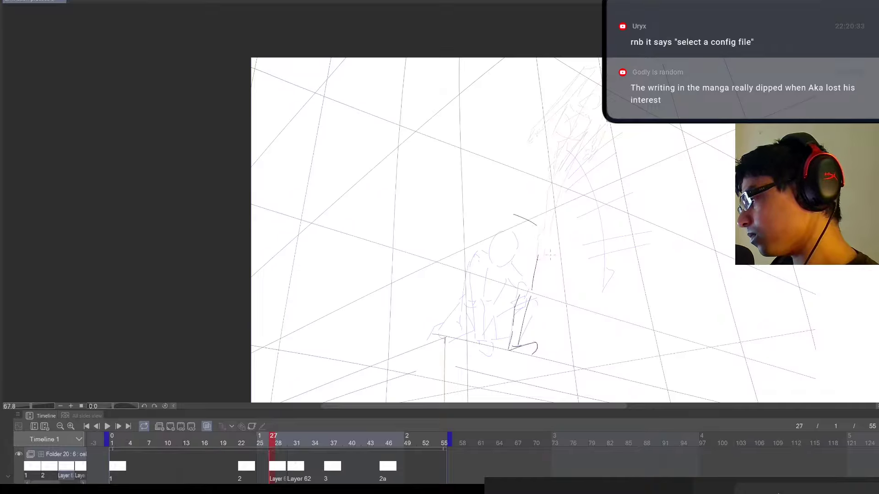
# Flip between the standing pose, the crouch on frame 22 and the new sketch on frame 27 to examine the body's rise
pyautogui.press('Left')
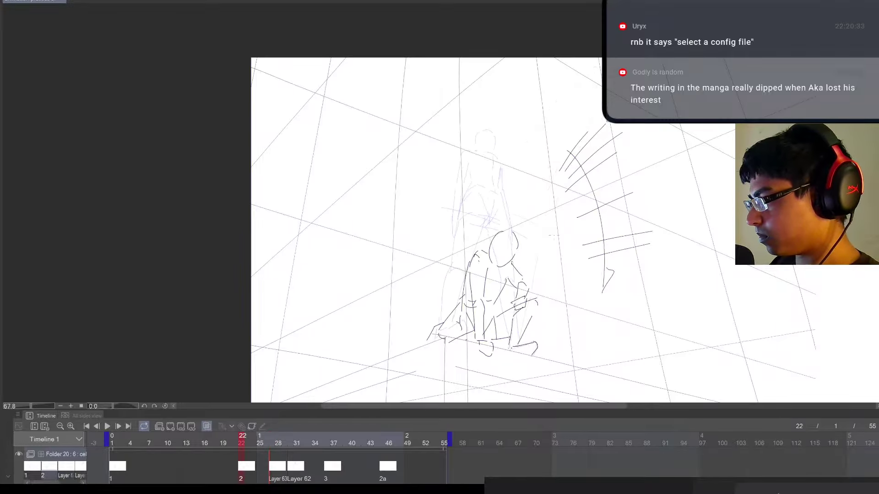
pyautogui.press('Left')
pyautogui.press('Right')
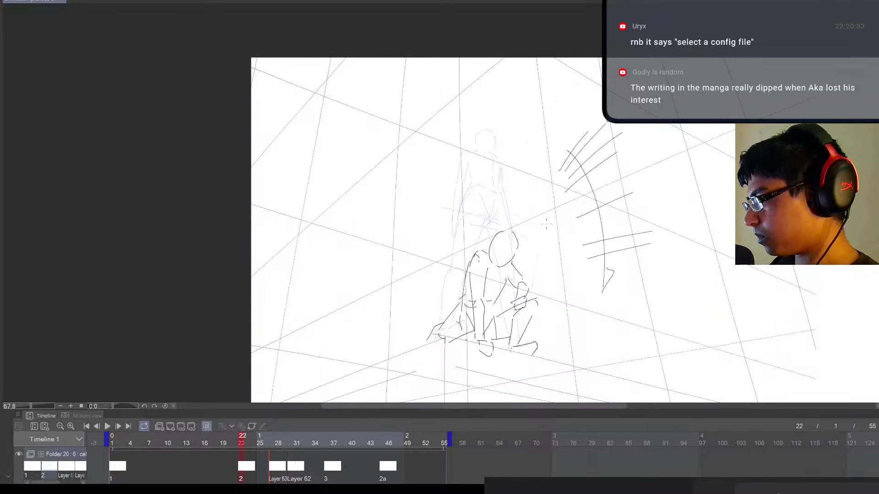
pyautogui.press('Left')
pyautogui.press('Right')
pyautogui.press('Right')
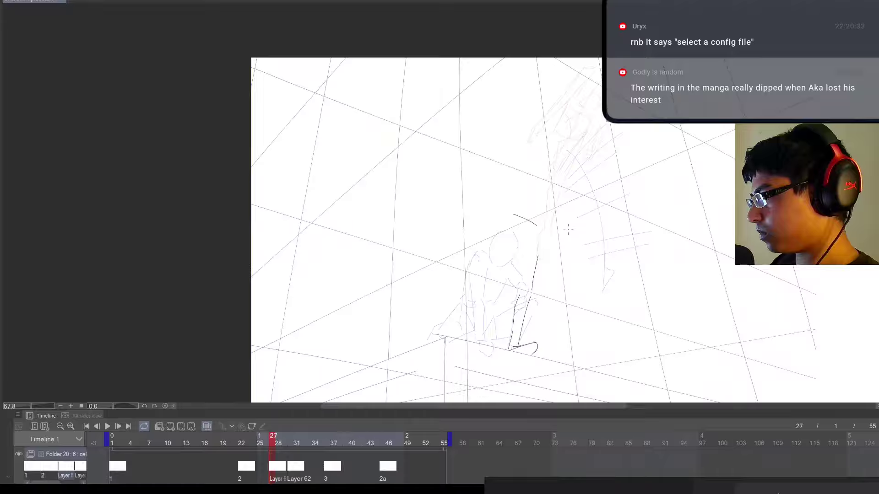
pyautogui.press('Left')
pyautogui.press('Right')
# Erase the short guide line above the leg on frame 27 and redraw it as a longer, slightly higher arc
pyautogui.press('e')
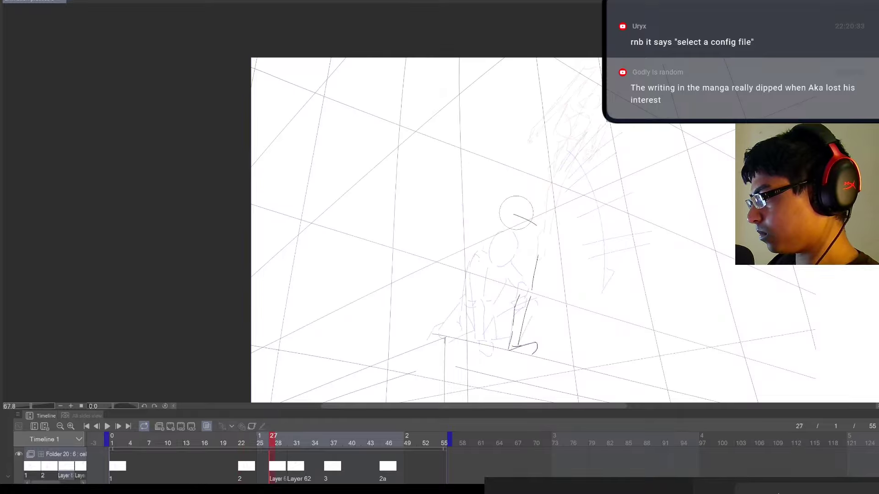
pyautogui.moveTo(516, 210)
pyautogui.mouseDown()
pyautogui.moveTo(537, 222)
pyautogui.moveTo(527, 198)
pyautogui.moveTo(547, 210)
pyautogui.mouseUp()
pyautogui.press('p')
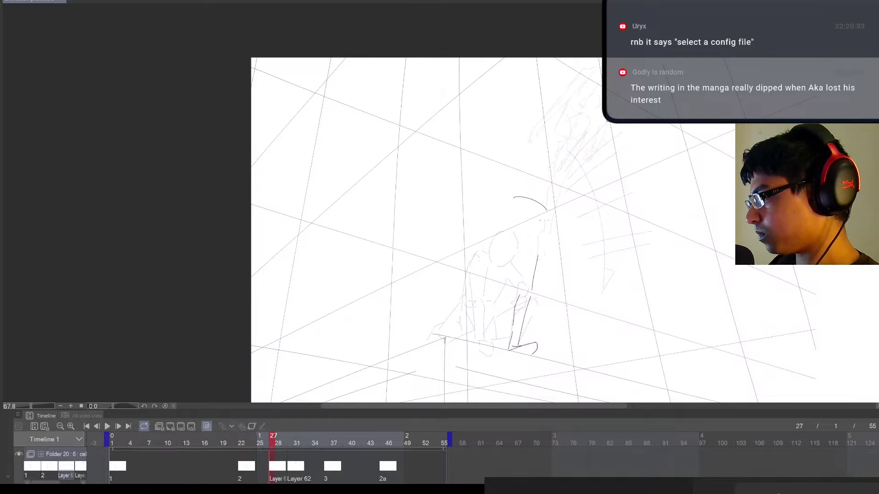
# Replace the old thigh line on frame 27 with a line dropping from the hip arc and box in the pelvis beneath it
pyautogui.press('e')
pyautogui.moveTo(535, 255); pyautogui.dragTo(534, 290)
pyautogui.press('p')
pyautogui.moveTo(547, 215); pyautogui.dragTo(538, 257)
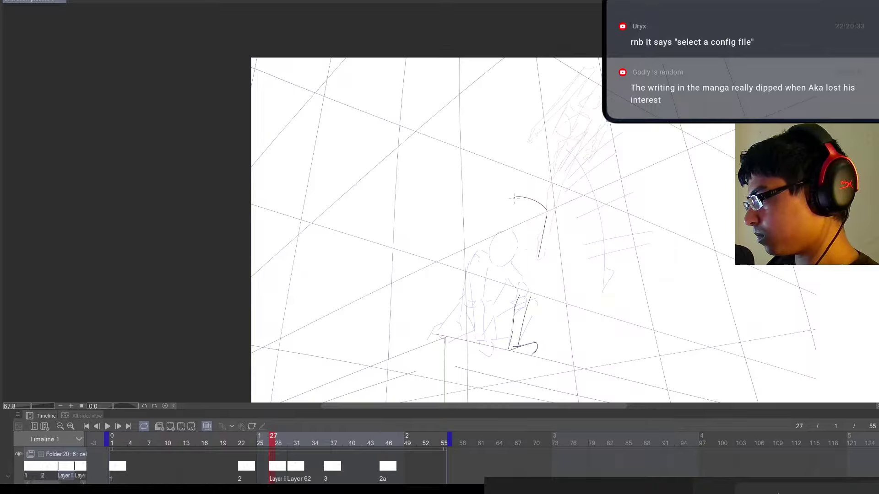
pyautogui.moveTo(513, 198)
pyautogui.mouseDown()
pyautogui.moveTo(506, 218)
pyautogui.moveTo(507, 211)
pyautogui.moveTo(541, 229)
pyautogui.mouseUp()
# Compare with the crouch on frame 22, redraw the pelvis's lower edge on frame 27 and add the supporting leg's inner thigh line
pyautogui.press('Left')
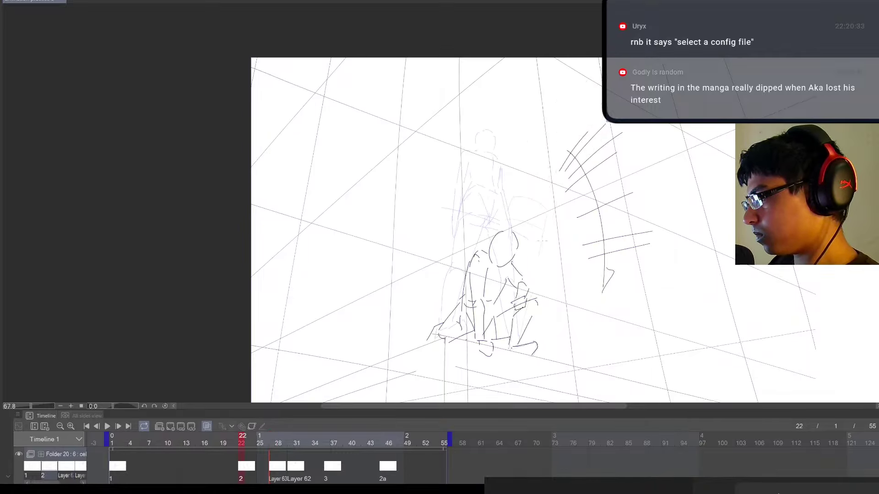
pyautogui.press('Right')
pyautogui.press('Left')
pyautogui.press('Right')
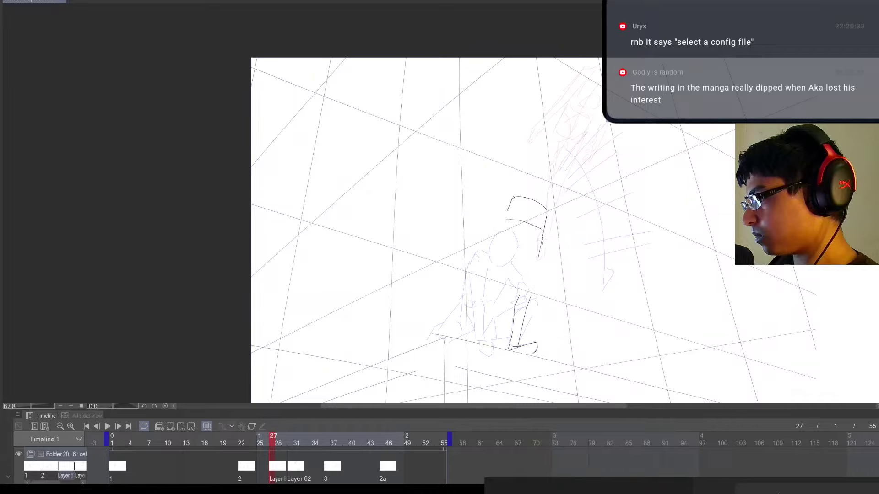
pyautogui.press('e')
pyautogui.moveTo(508, 219)
pyautogui.mouseDown()
pyautogui.moveTo(541, 232)
pyautogui.moveTo(524, 227)
pyautogui.moveTo(535, 225)
pyautogui.moveTo(520, 269)
pyautogui.mouseUp()
pyautogui.press('p')
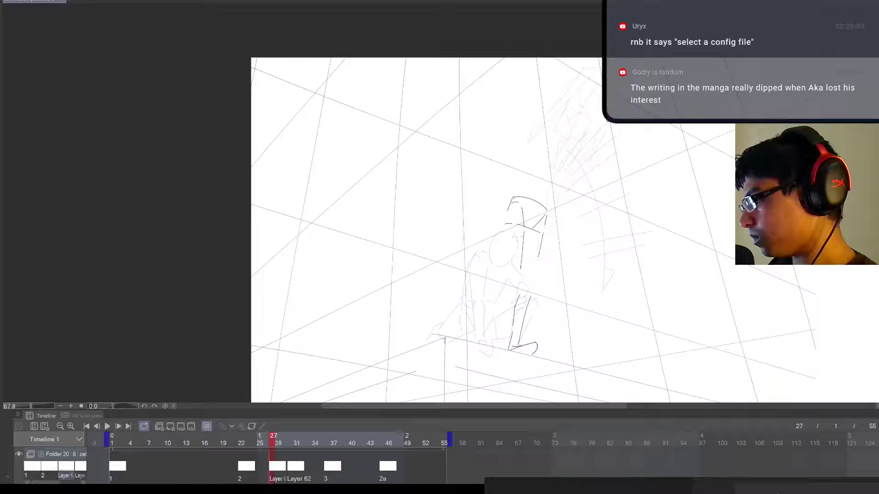
pyautogui.moveTo(505, 215)
pyautogui.mouseDown()
pyautogui.moveTo(488, 262)
pyautogui.moveTo(499, 277)
pyautogui.mouseUp()
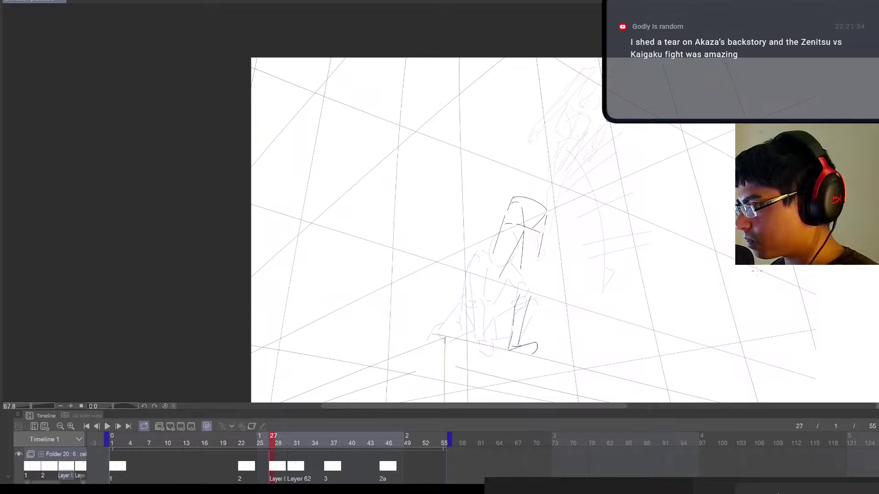
pyautogui.hotkey('ctrl', 'z')
pyautogui.hotkey('ctrl', 'z')
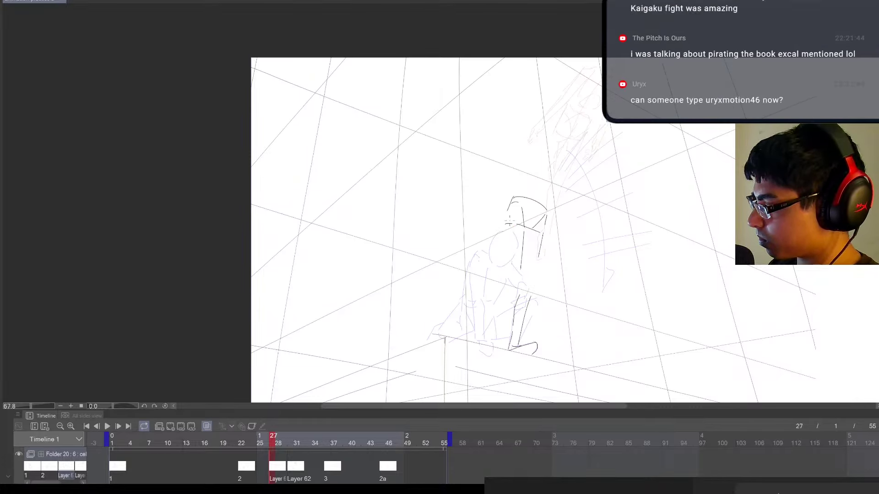
# Sketch the raised bent leg's thigh, knee and lower leg across the supporting thigh, and close the pelvis's side edge on frame 27
pyautogui.moveTo(513, 209)
pyautogui.mouseDown()
pyautogui.moveTo(536, 197)
pyautogui.moveTo(547, 209)
pyautogui.moveTo(520, 256)
pyautogui.mouseUp()
pyautogui.moveTo(531, 205); pyautogui.dragTo(504, 280)
pyautogui.moveTo(514, 248); pyautogui.dragTo(496, 286)
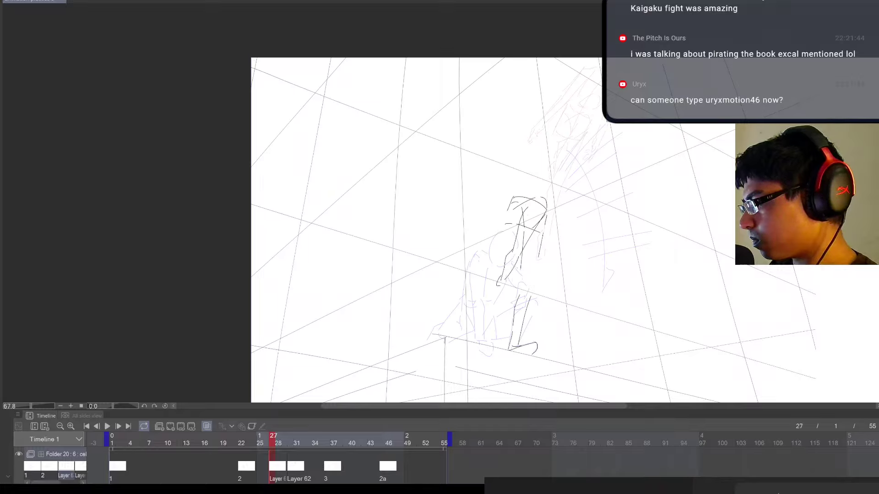
pyautogui.moveTo(512, 201)
pyautogui.mouseDown()
pyautogui.moveTo(504, 217)
pyautogui.moveTo(518, 233)
pyautogui.mouseUp()
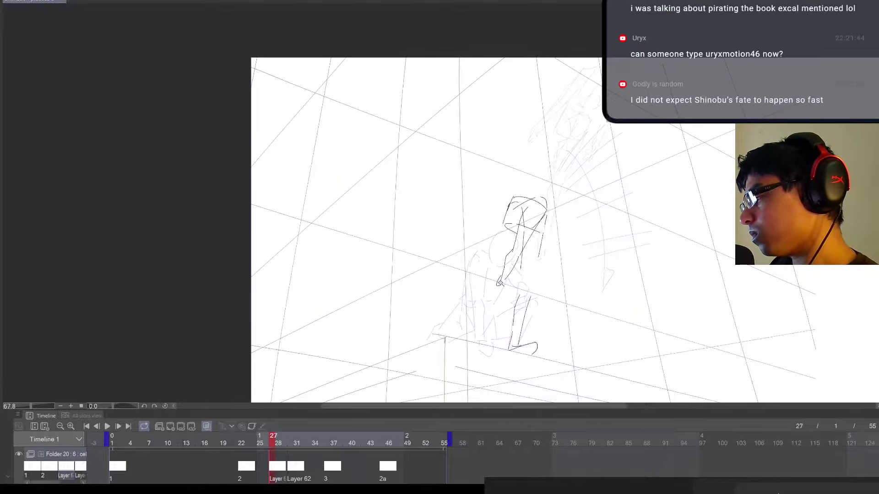
pyautogui.click(502, 271)
# Clean up the raised leg on frame 27 by erasing stray lines around its lower leg and redrawing the foot end
pyautogui.press('e')
pyautogui.click(422, 298)
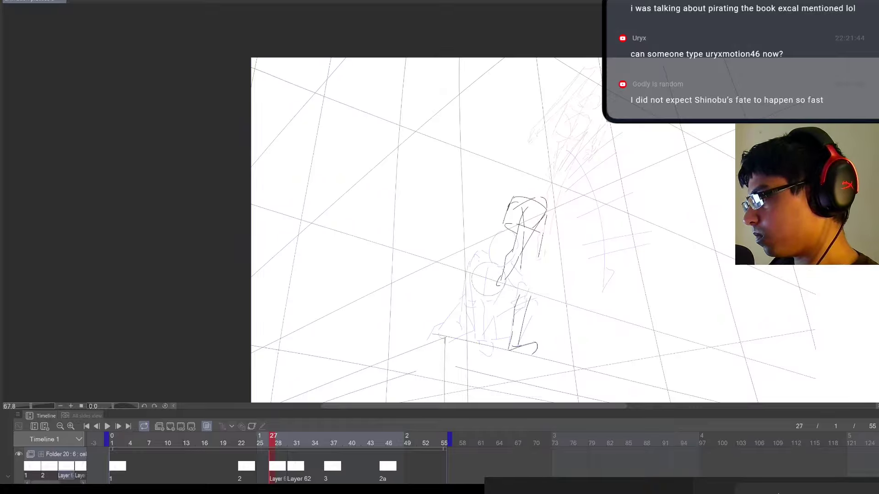
pyautogui.moveTo(502, 278)
pyautogui.mouseDown()
pyautogui.moveTo(511, 255)
pyautogui.moveTo(495, 286)
pyautogui.moveTo(517, 260)
pyautogui.mouseUp()
pyautogui.press('p')
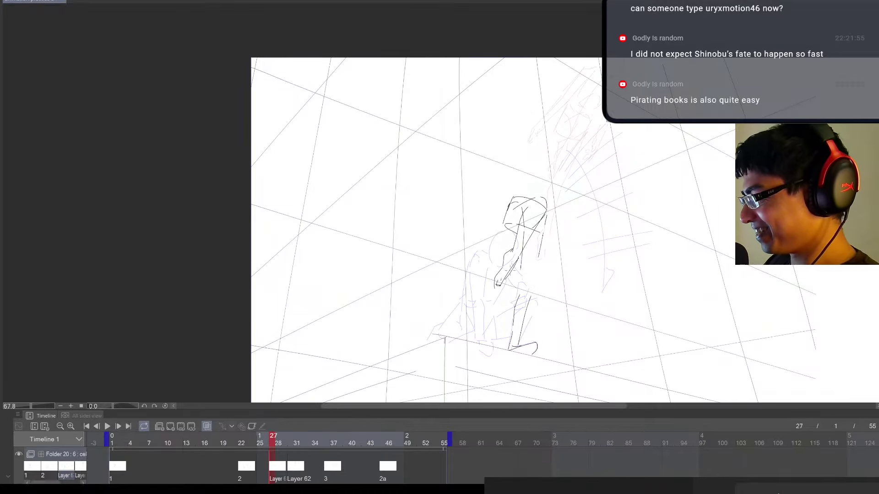
pyautogui.press('e')
pyautogui.moveTo(516, 259)
pyautogui.mouseDown()
pyautogui.moveTo(498, 286)
pyautogui.moveTo(506, 280)
pyautogui.mouseUp()
pyautogui.press('e')
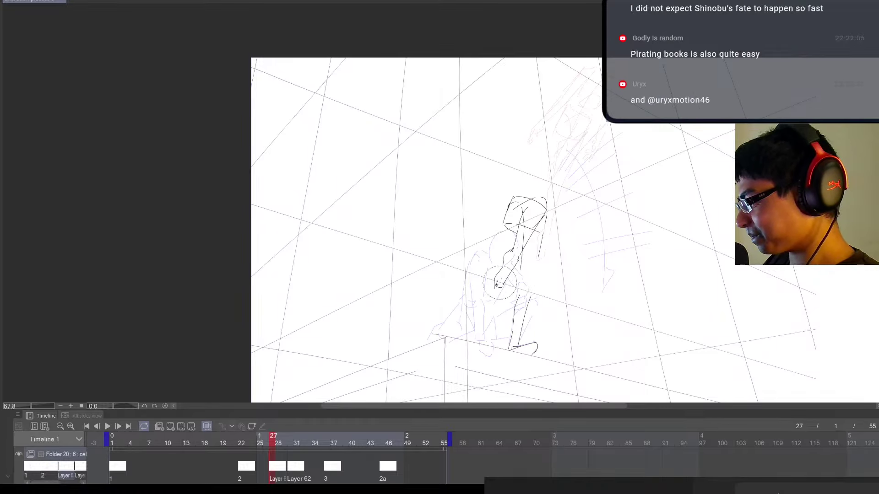
pyautogui.press('p')
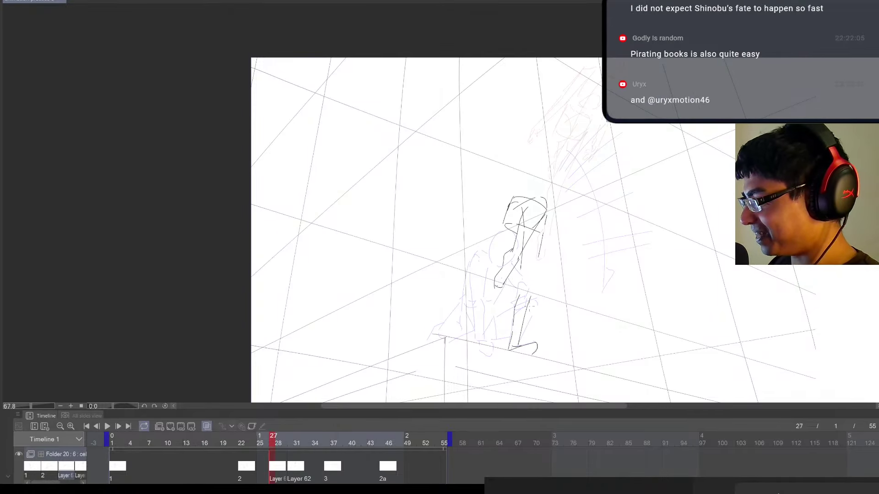
# Trim the overlapping line near the raised thigh, extend the supporting leg's thigh outlines to the knee, and compare against the earlier poses
pyautogui.press('e')
pyautogui.moveTo(526, 235); pyautogui.dragTo(521, 243)
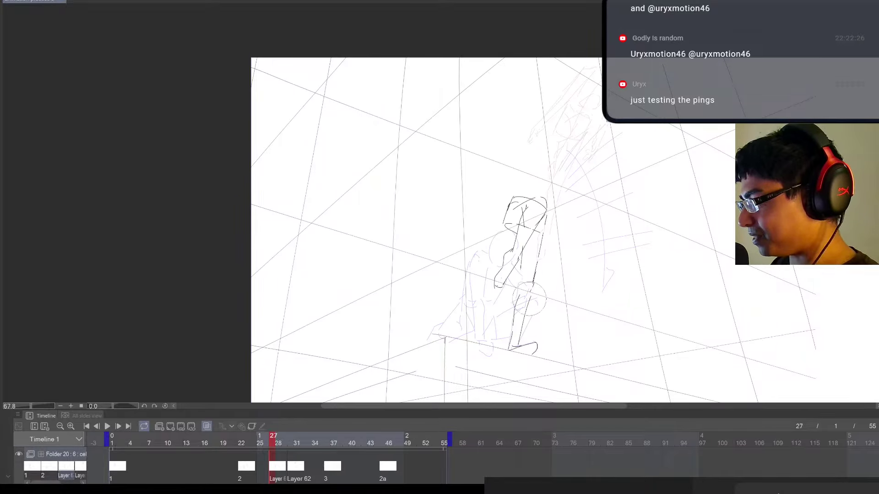
pyautogui.moveTo(538, 264)
pyautogui.mouseDown()
pyautogui.moveTo(527, 300)
pyautogui.moveTo(519, 282)
pyautogui.moveTo(512, 308)
pyautogui.mouseUp()
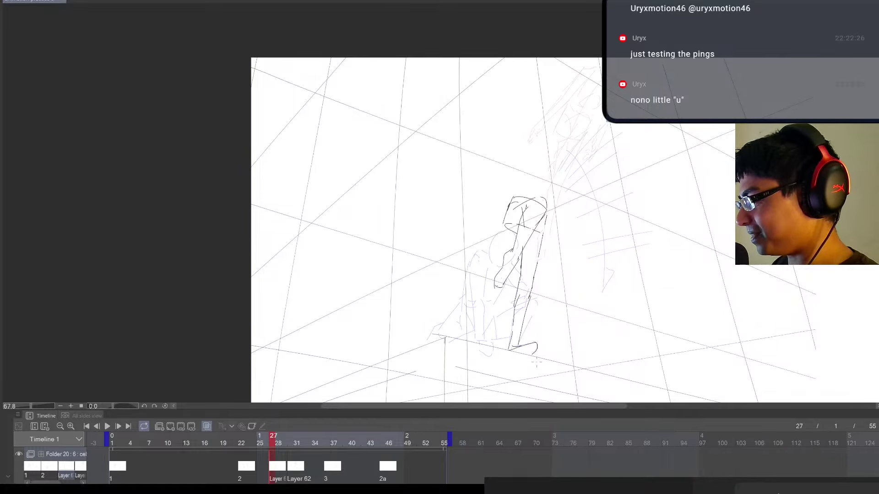
pyautogui.press('Left')
pyautogui.press('Left')
pyautogui.press('Right')
pyautogui.press('Right')
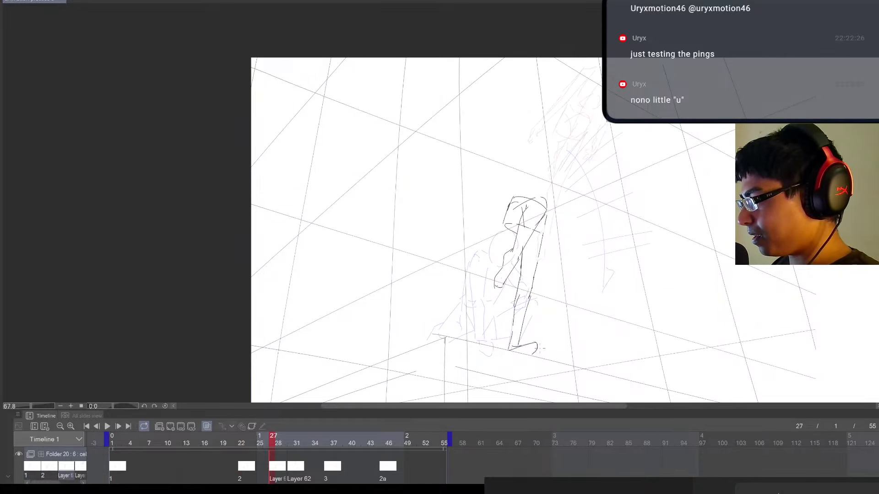
# Erase and redraw both outlines of the supporting leg around the knee and shin on frame 27 so thigh and calf connect
pyautogui.press('e')
pyautogui.moveTo(532, 286); pyautogui.dragTo(522, 321)
pyautogui.press('p')
pyautogui.moveTo(535, 275); pyautogui.dragTo(521, 329)
pyautogui.press('e')
pyautogui.moveTo(518, 295); pyautogui.dragTo(516, 312)
pyautogui.press('p')
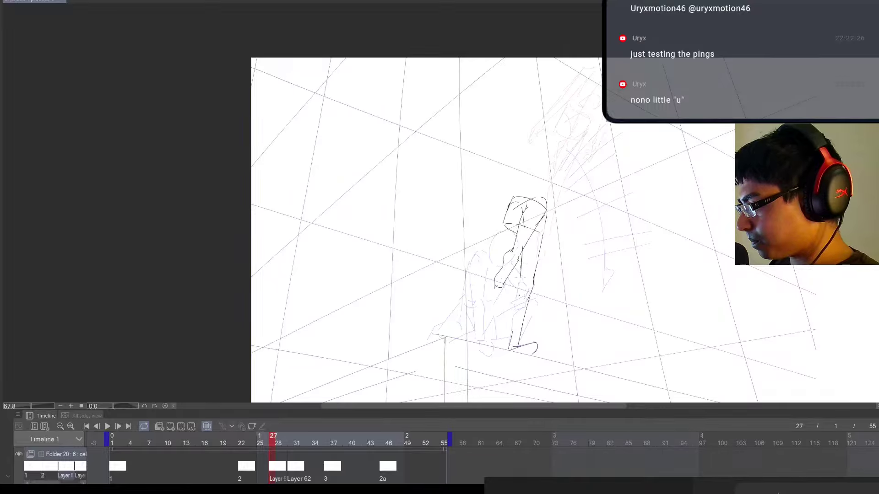
pyautogui.moveTo(521, 277); pyautogui.dragTo(511, 332)
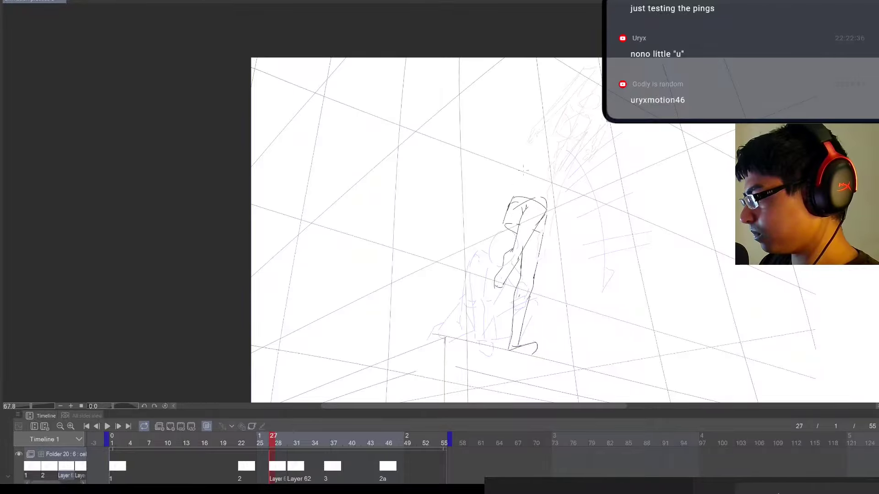
# Sketch the leaning torso above the pelvis on frame 27 with both side contours, a shoulder arc and an inner back line
pyautogui.moveTo(513, 189); pyautogui.dragTo(533, 140)
pyautogui.hotkey('ctrl', 'z')
pyautogui.moveTo(515, 189)
pyautogui.mouseDown()
pyautogui.moveTo(530, 148)
pyautogui.moveTo(560, 157)
pyautogui.moveTo(555, 149)
pyautogui.moveTo(564, 167)
pyautogui.moveTo(548, 192)
pyautogui.mouseUp()
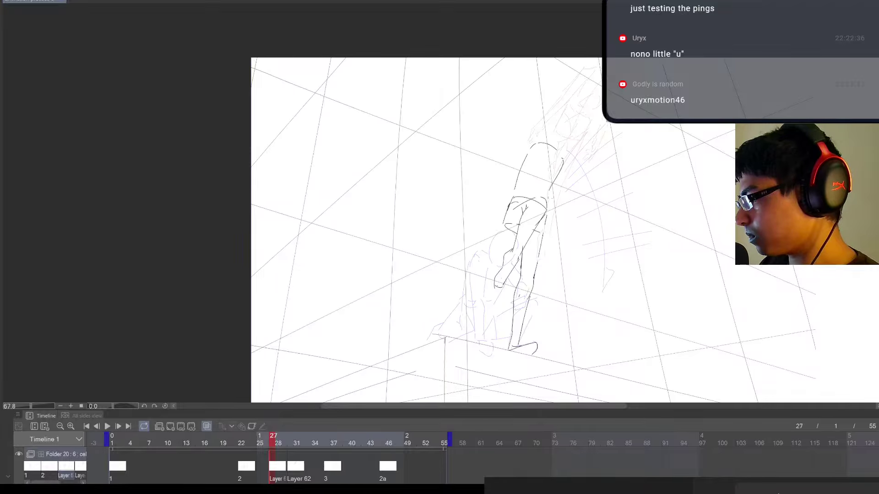
pyautogui.moveTo(555, 153); pyautogui.dragTo(540, 182)
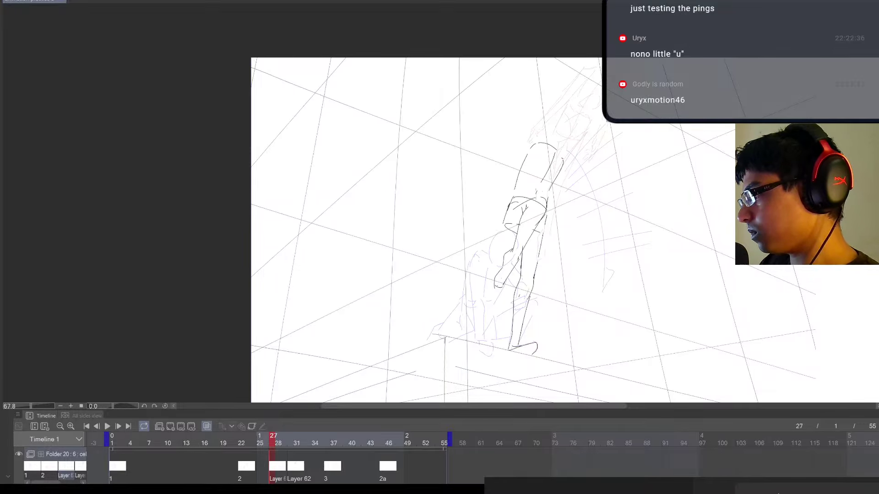
# Check the pose against the crouch on frame 22 and draw the right-hand arm with its hand hanging beside the hip on frame 27
pyautogui.press('Left')
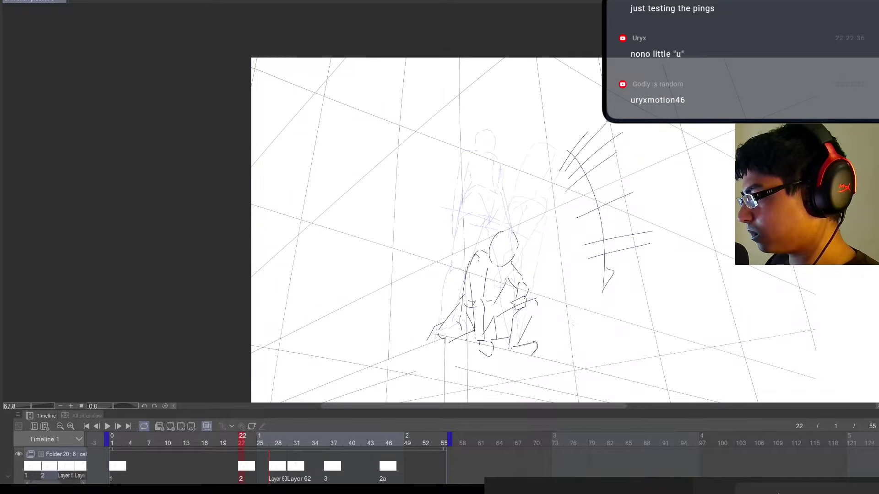
pyautogui.press('Right')
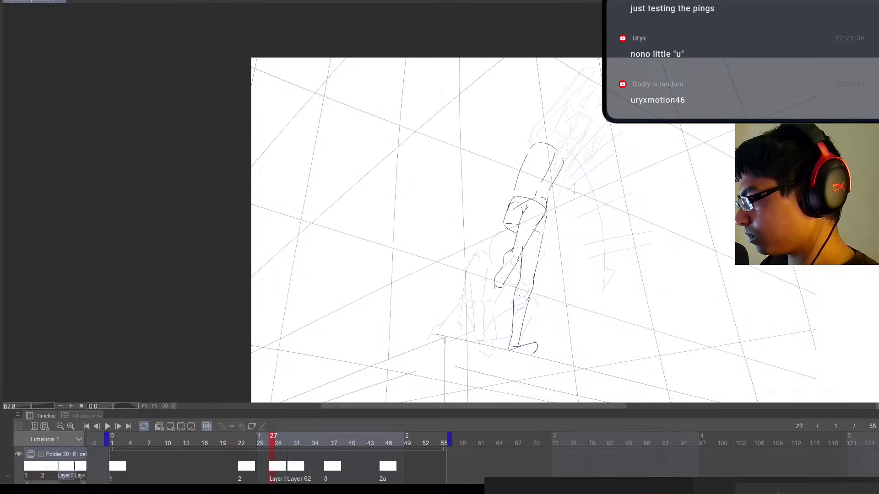
pyautogui.moveTo(564, 164)
pyautogui.mouseDown()
pyautogui.moveTo(549, 263)
pyautogui.moveTo(552, 244)
pyautogui.moveTo(548, 256)
pyautogui.mouseUp()
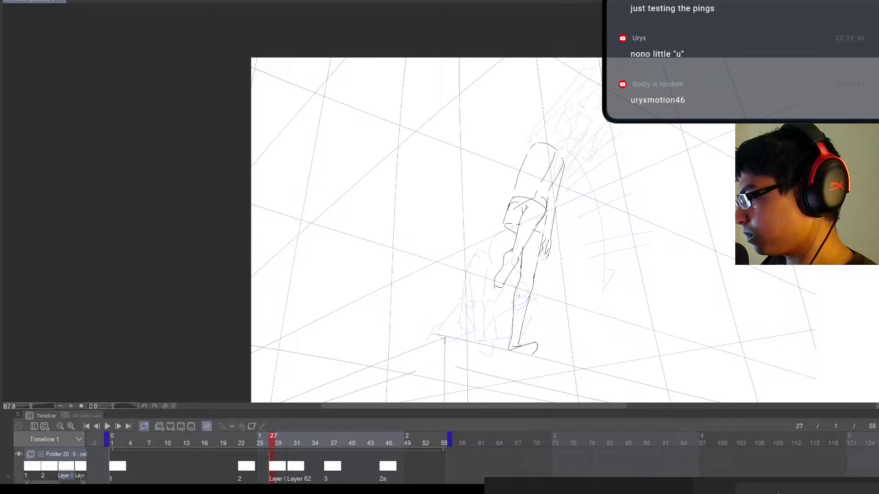
pyautogui.moveTo(548, 251); pyautogui.dragTo(543, 262)
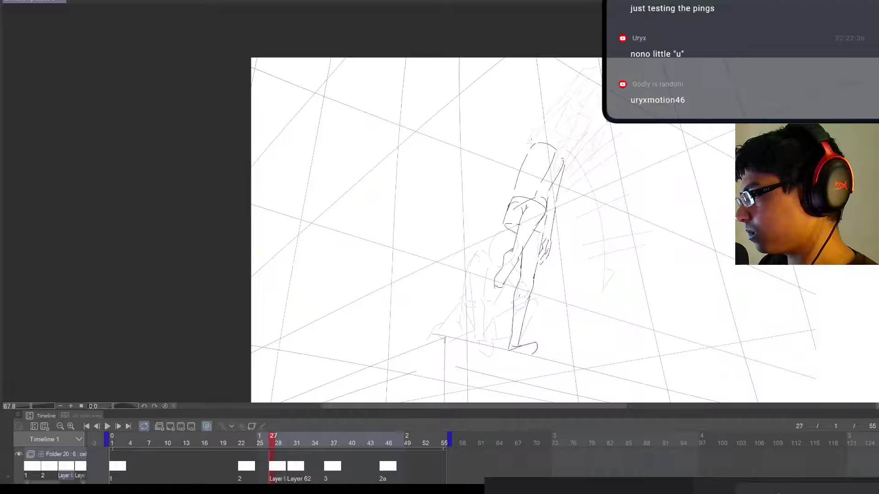
# Draw the left-hand arm on frame 27 from the shoulder down to a hand beside the pelvis, redoing its first strokes
pyautogui.moveTo(521, 150)
pyautogui.mouseDown()
pyautogui.moveTo(509, 158)
pyautogui.moveTo(491, 219)
pyautogui.mouseUp()
pyautogui.hotkey('ctrl', 'z')
pyautogui.hotkey('ctrl', 'z')
pyautogui.moveTo(511, 183); pyautogui.dragTo(495, 223)
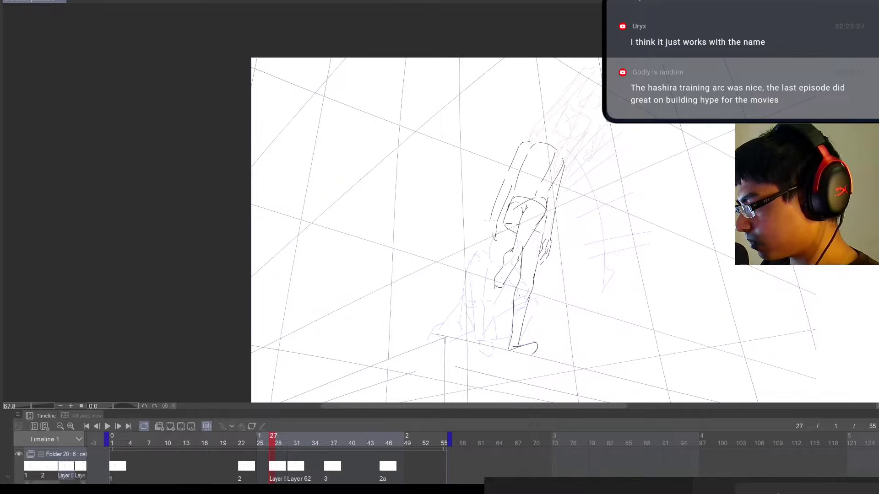
pyautogui.moveTo(490, 220); pyautogui.dragTo(485, 235)
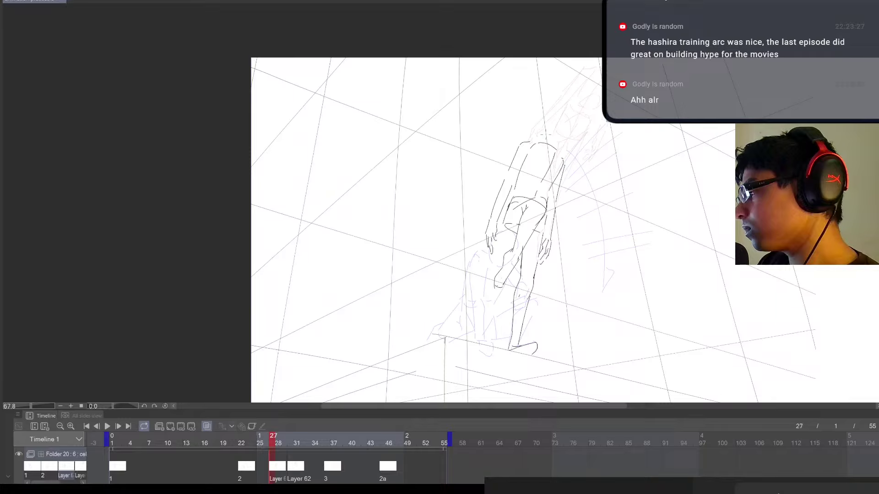
# Sketch the neck and head above the shoulders on frame 27, reworking the crown outline and the contour lines inside the head
pyautogui.moveTo(570, 130)
pyautogui.mouseDown()
pyautogui.moveTo(562, 147)
pyautogui.moveTo(547, 117)
pyautogui.moveTo(561, 112)
pyautogui.moveTo(566, 135)
pyautogui.moveTo(558, 136)
pyautogui.moveTo(545, 127)
pyautogui.moveTo(566, 126)
pyautogui.moveTo(558, 142)
pyautogui.moveTo(548, 139)
pyautogui.mouseUp()
pyautogui.press('e')
pyautogui.press('p')
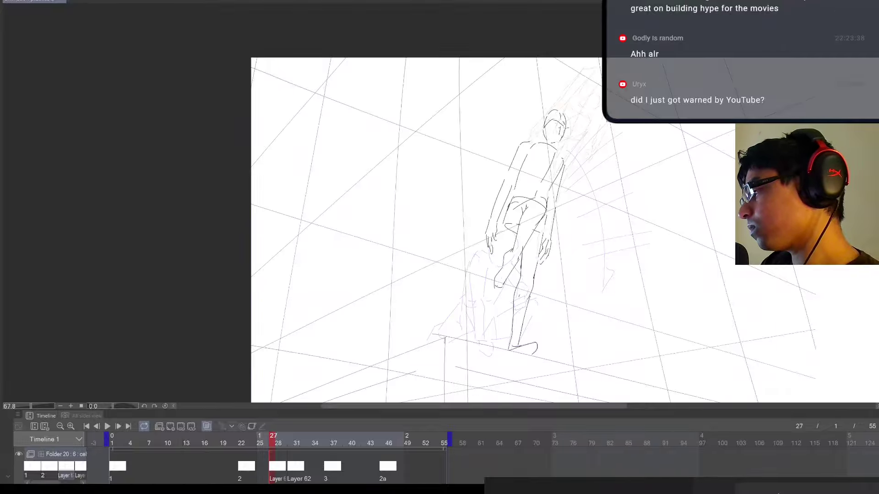
pyautogui.moveTo(551, 110); pyautogui.dragTo(565, 121)
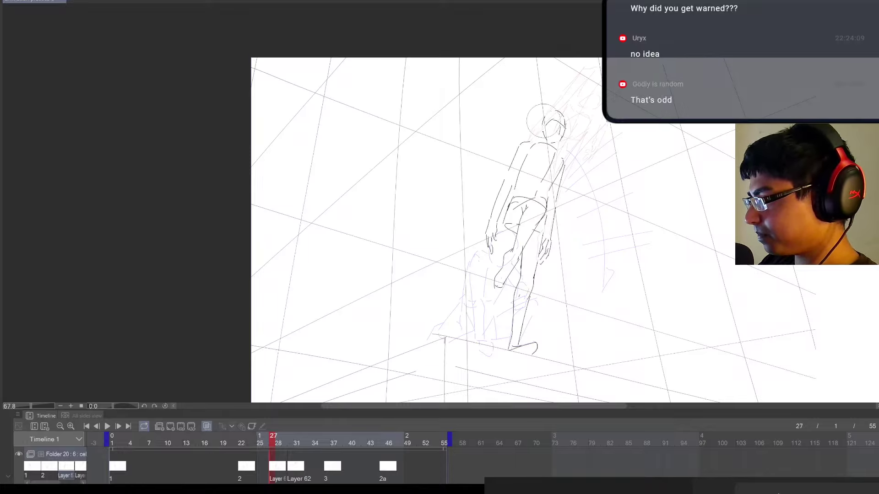
pyautogui.hotkey('ctrl', 'z')
pyautogui.moveTo(550, 110); pyautogui.dragTo(542, 121)
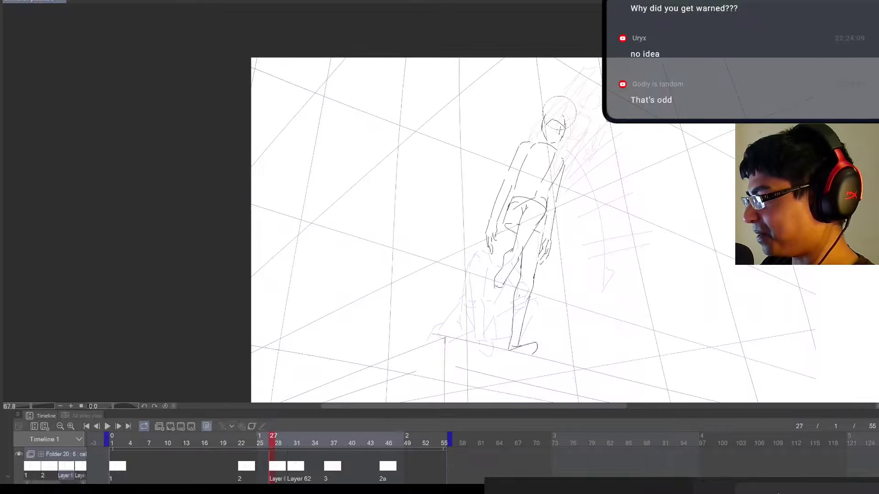
pyautogui.hotkey('ctrl', 'z')
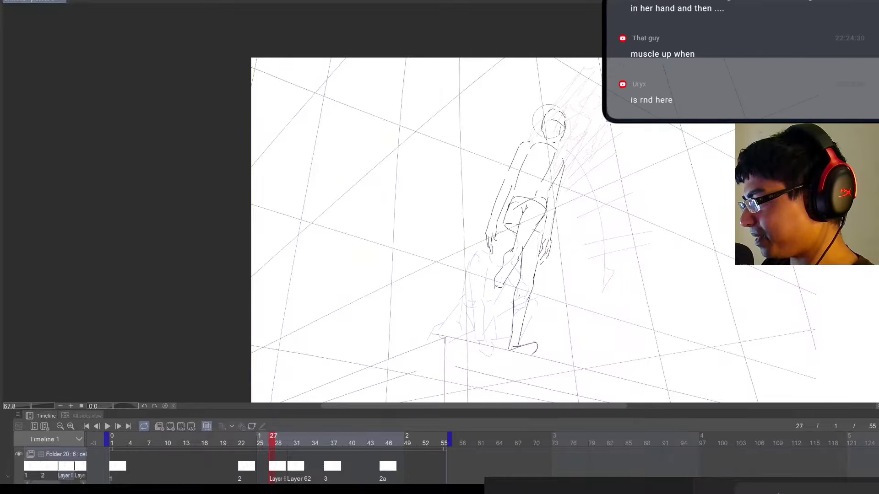
pyautogui.moveTo(546, 124); pyautogui.dragTo(553, 119)
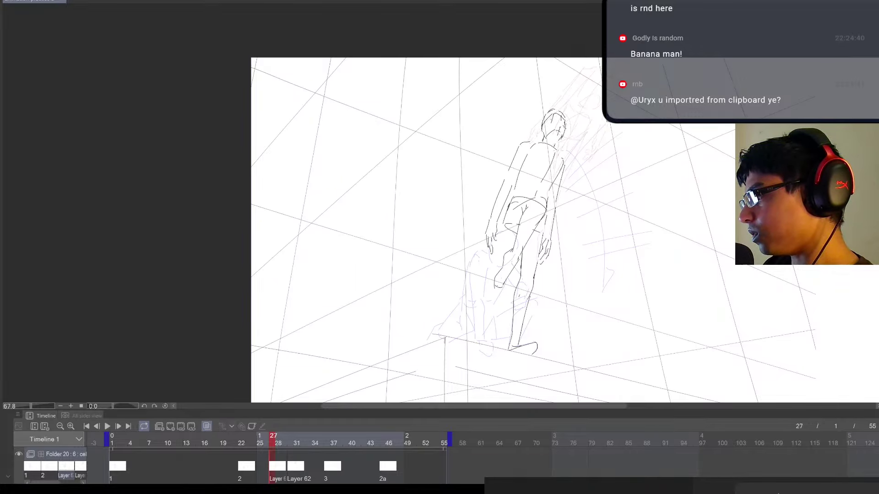
# Step through all the key poses in order and back around to frame 27 to examine how the push-off pose reads in the jump
pyautogui.press('Left')
pyautogui.press('Right')
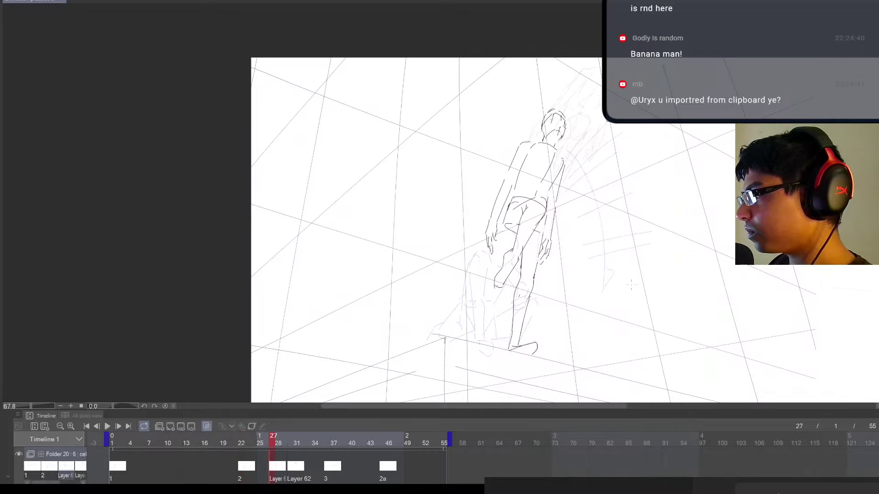
pyautogui.press('Right')
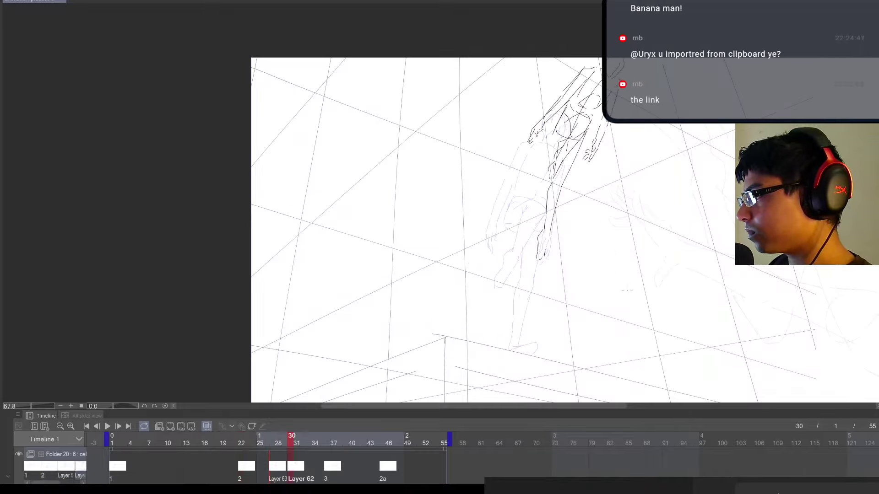
pyautogui.press('Right')
pyautogui.press('Right')
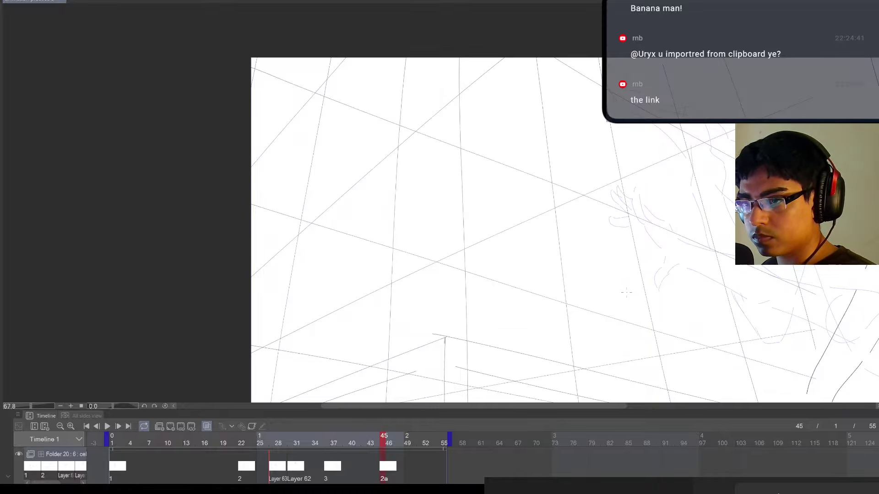
pyautogui.press('Right')
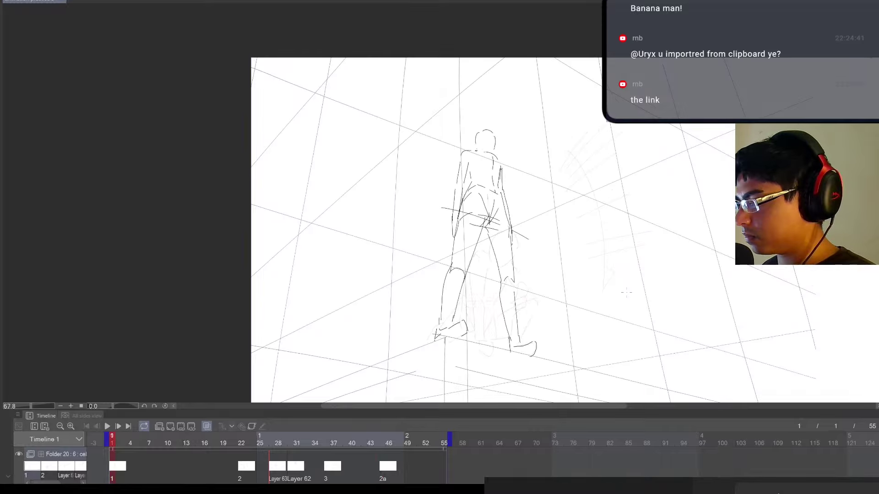
pyautogui.press('Right')
pyautogui.press('Right')
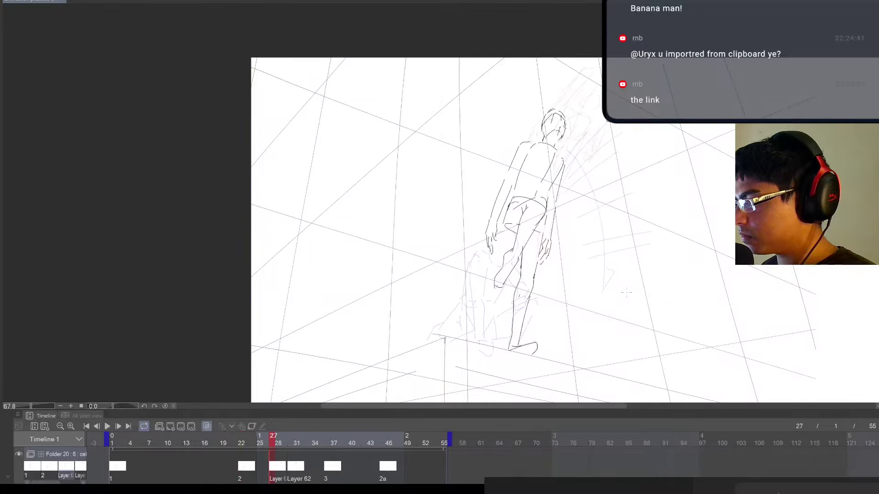
# Compare the neighbouring key poses and move the airborne figure on frame 30 slightly up and to the right
pyautogui.press('Right')
pyautogui.press('Left')
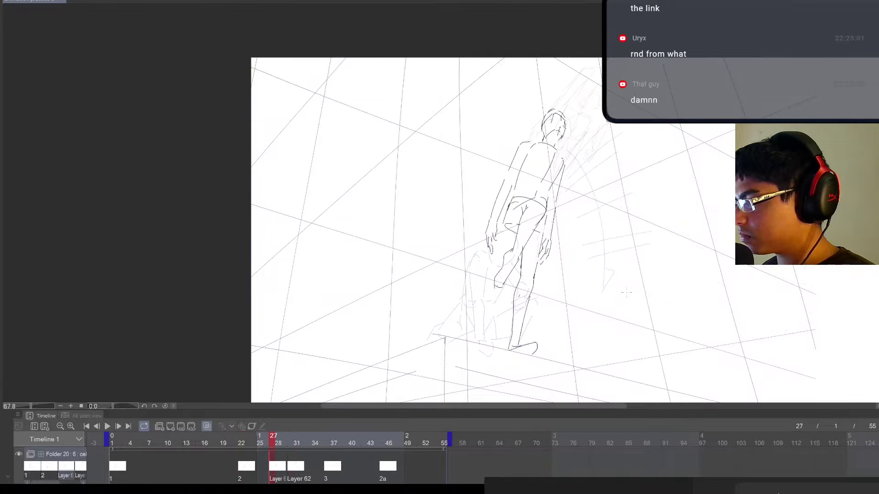
pyautogui.press('Left')
pyautogui.press('Right')
pyautogui.press('Right')
pyautogui.hotkey('ctrl', 't')
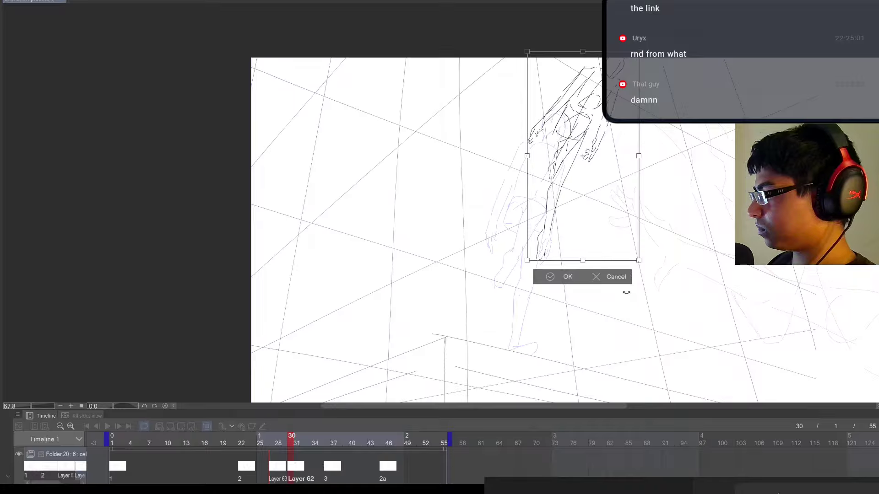
pyautogui.moveTo(616, 187); pyautogui.dragTo(616, 187)
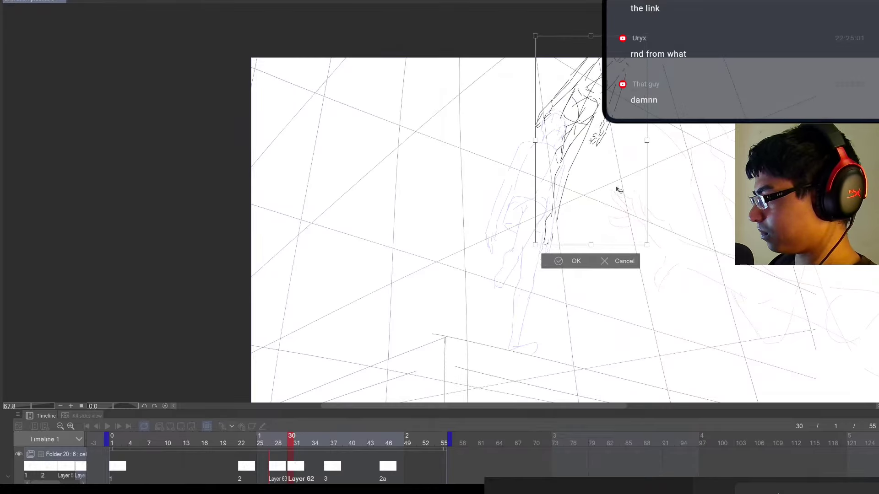
pyautogui.click(570, 261)
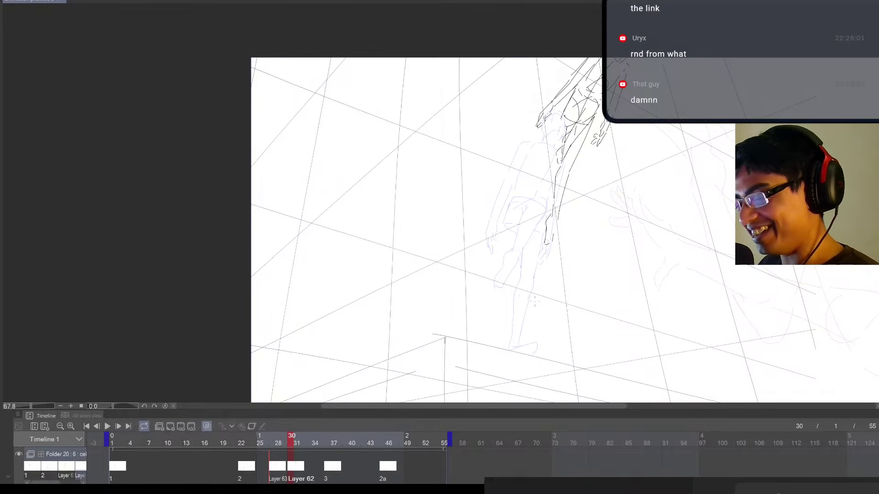
# Step through the key poses from the crouch to frame 45 to examine the spacing of the moved frame 30 figure
pyautogui.press('Left')
pyautogui.press('Left')
pyautogui.press('Left')
pyautogui.press('Right')
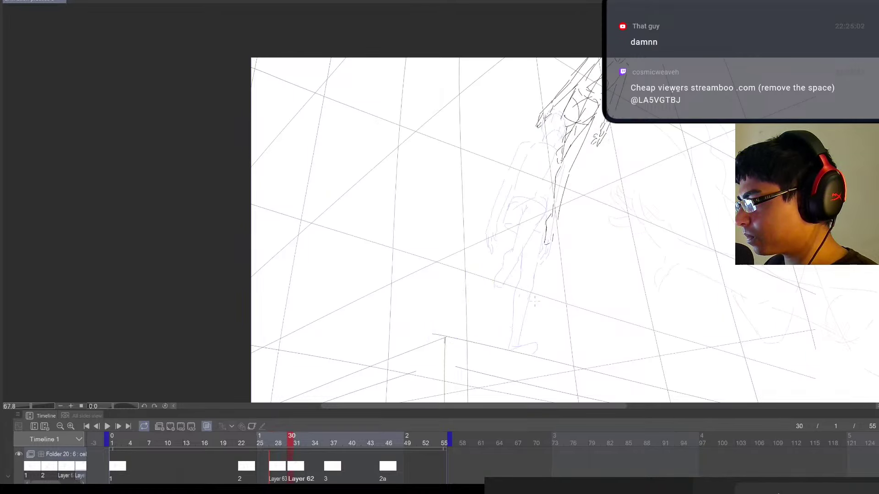
pyautogui.press('Right')
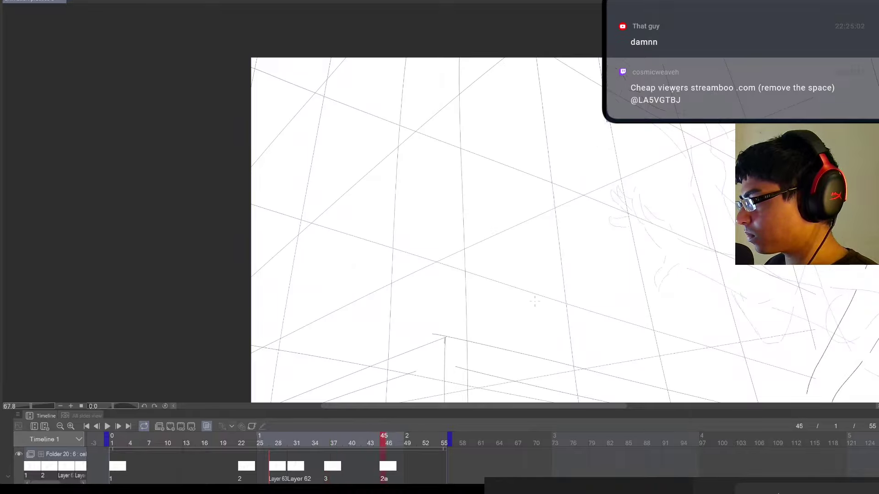
pyautogui.moveTo(643, 304); pyautogui.dragTo(636, 347)
pyautogui.press('Right')
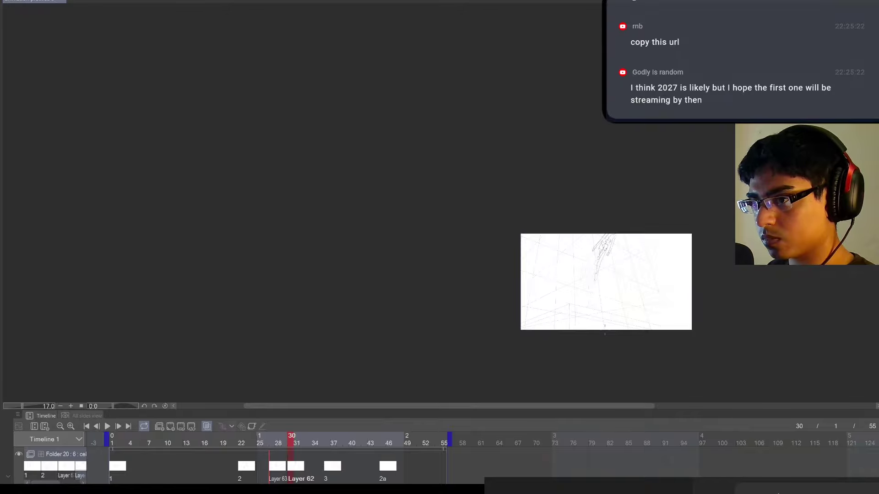
pyautogui.scroll(6, 622, 290)
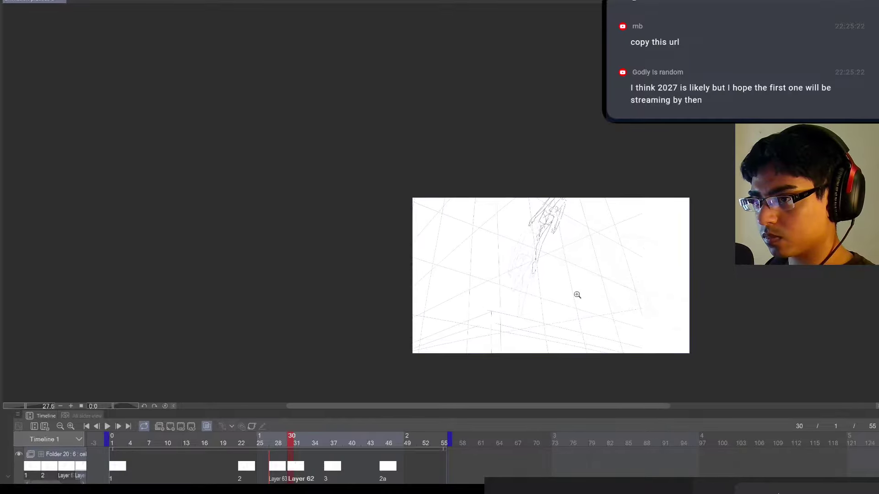
pyautogui.moveTo(610, 304); pyautogui.dragTo(577, 295)
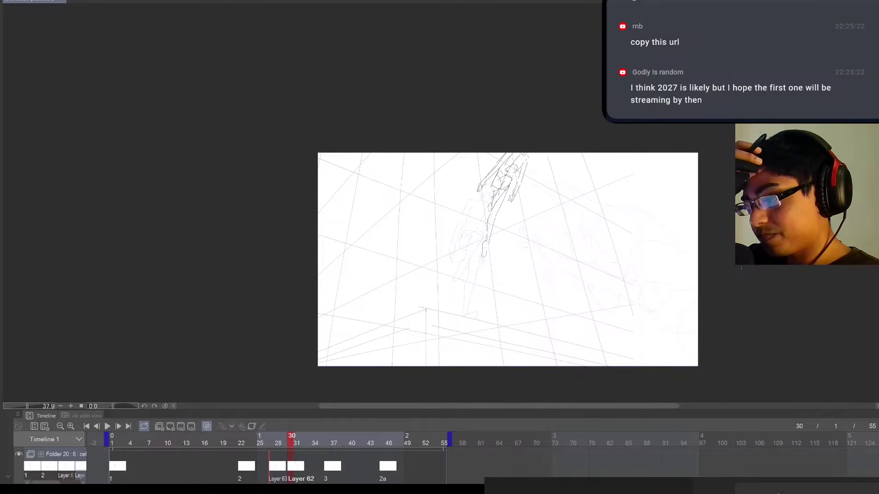
pyautogui.moveTo(494, 286); pyautogui.dragTo(507, 297)
pyautogui.moveTo(507, 320); pyautogui.dragTo(534, 321)
# Lasso the frame 27 figure above its standing foot and shift it slightly down and to the left, leaving the foot planted
pyautogui.press('Left')
pyautogui.press('Left')
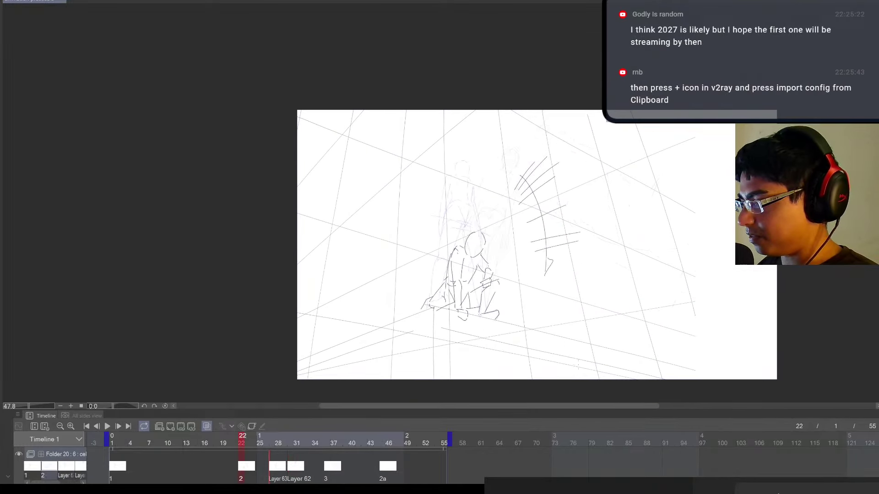
pyautogui.press('Right')
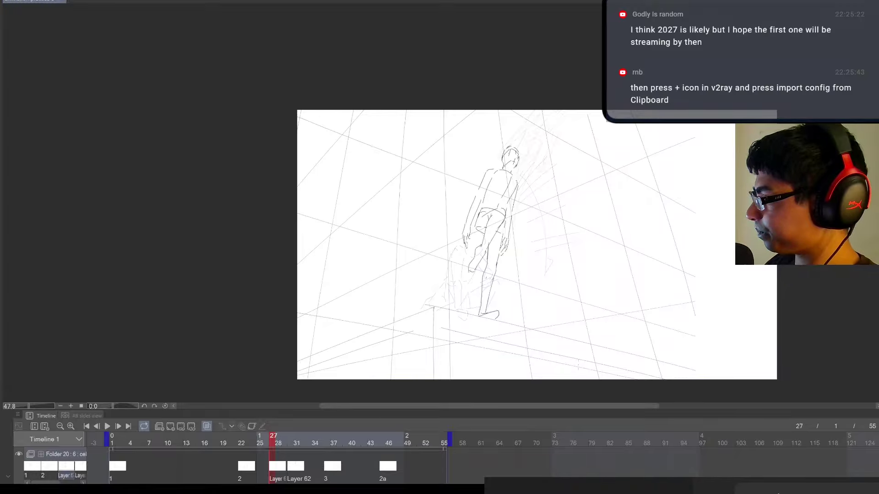
pyautogui.moveTo(564, 146)
pyautogui.mouseDown()
pyautogui.moveTo(453, 178)
pyautogui.moveTo(551, 239)
pyautogui.moveTo(561, 146)
pyautogui.mouseUp()
pyautogui.hotkey('ctrl', 't')
pyautogui.moveTo(528, 225); pyautogui.dragTo(526, 230)
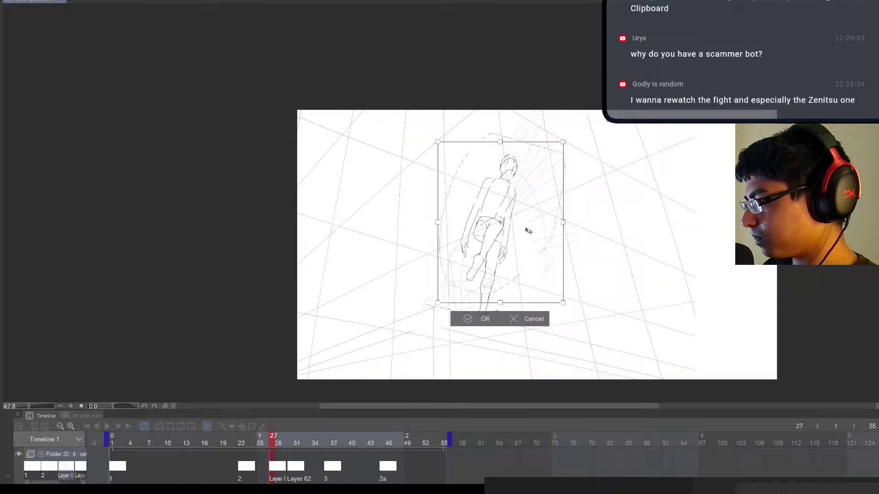
pyautogui.click(466, 315)
pyautogui.click(432, 319)
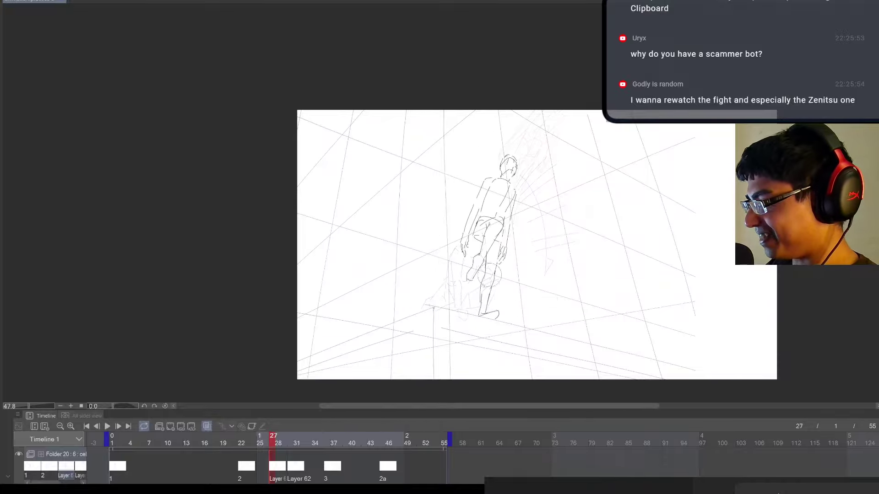
# Erase the standing leg above the foot on frame 27 and redraw it with a bent knee, redoing the first contour strokes
pyautogui.scroll(2, 485, 280)
pyautogui.moveTo(486, 321); pyautogui.dragTo(506, 226)
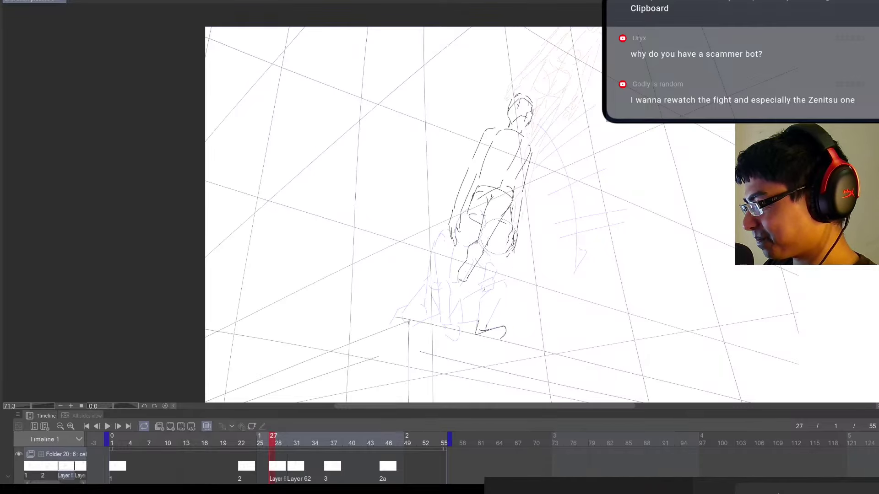
pyautogui.moveTo(493, 237); pyautogui.dragTo(496, 297)
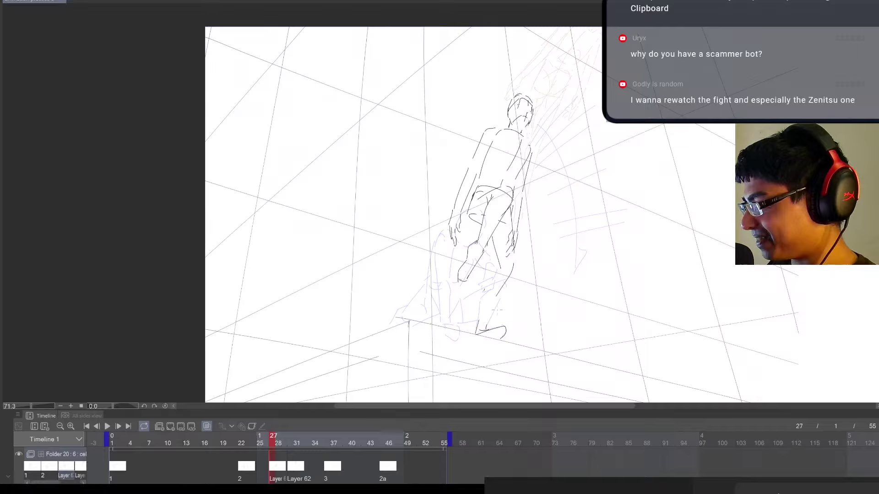
pyautogui.hotkey('ctrl', 'z')
pyautogui.moveTo(514, 266); pyautogui.dragTo(489, 320)
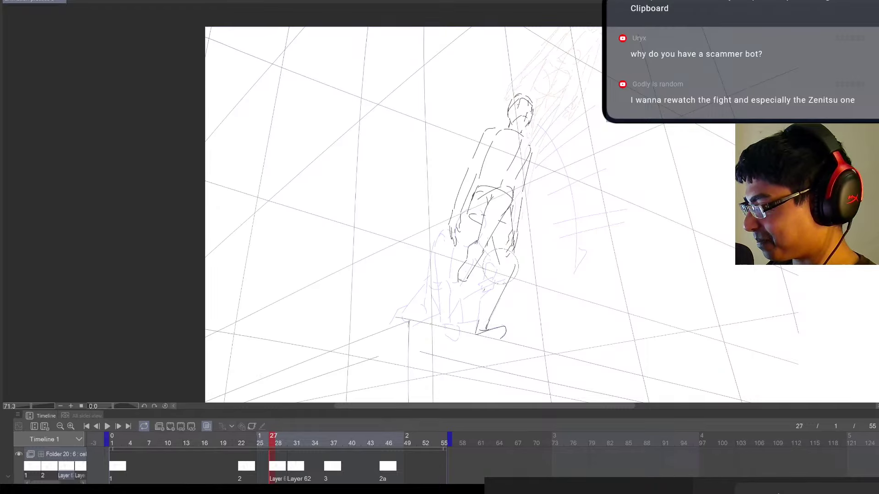
pyautogui.hotkey('ctrl', 'z')
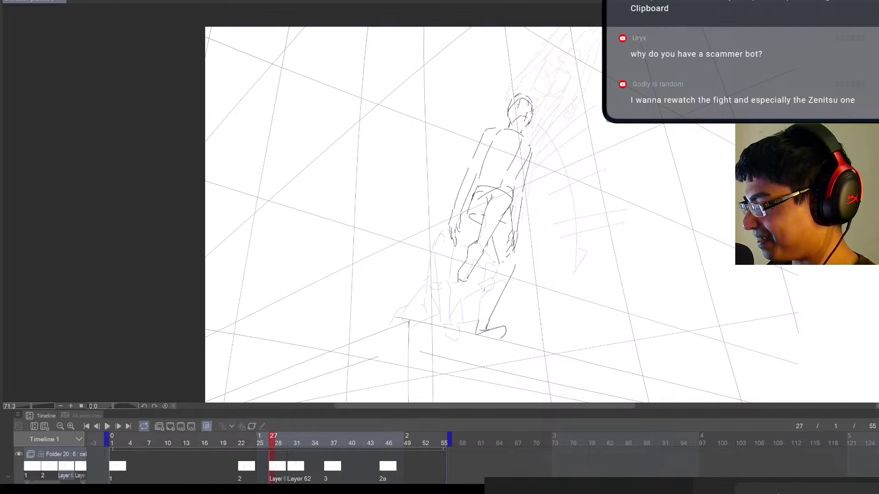
pyautogui.moveTo(498, 261); pyautogui.dragTo(479, 324)
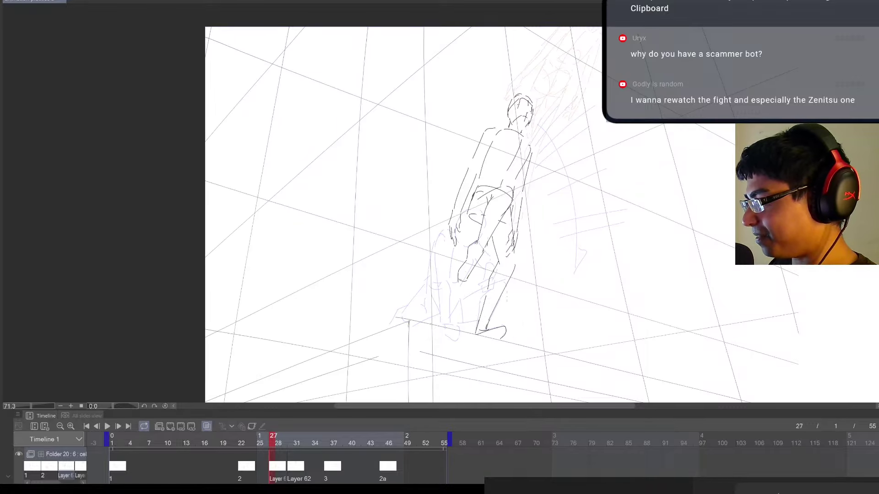
# Flip back and forth between frames 22, 27 and 30 to examine how the bent-leg push-off links the crouch and the leap
pyautogui.scroll(-2, 548, 313)
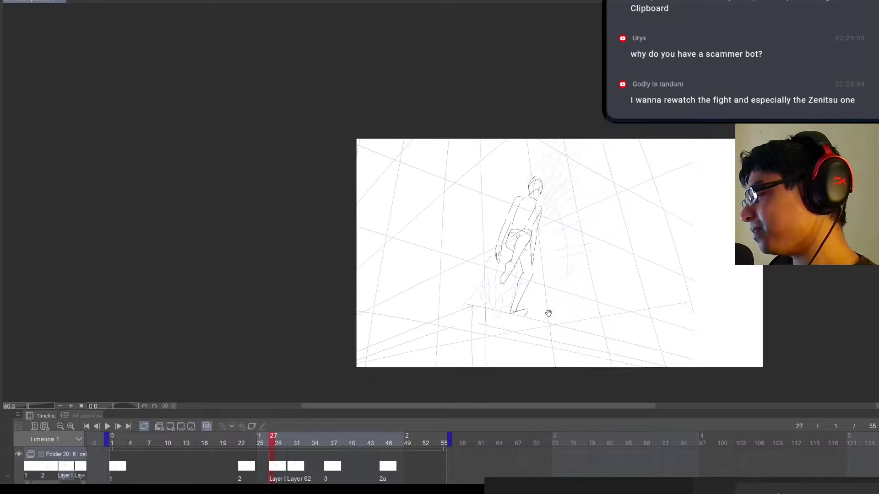
pyautogui.press('Right')
pyautogui.press('Left')
pyautogui.press('Left')
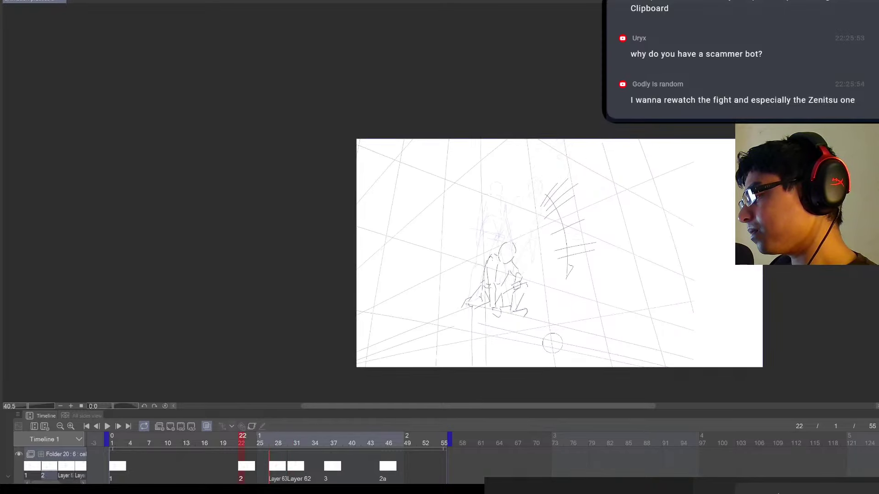
pyautogui.press('Right')
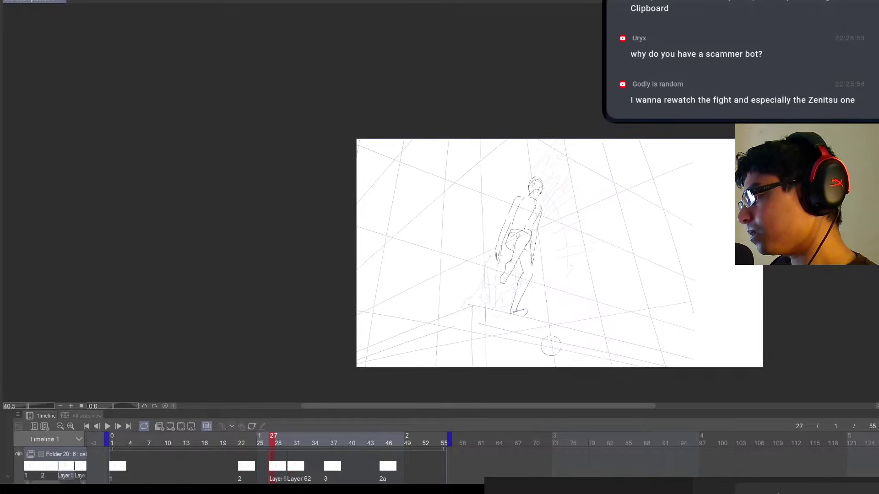
pyautogui.press('Right')
pyautogui.press('Left')
pyautogui.press('Left')
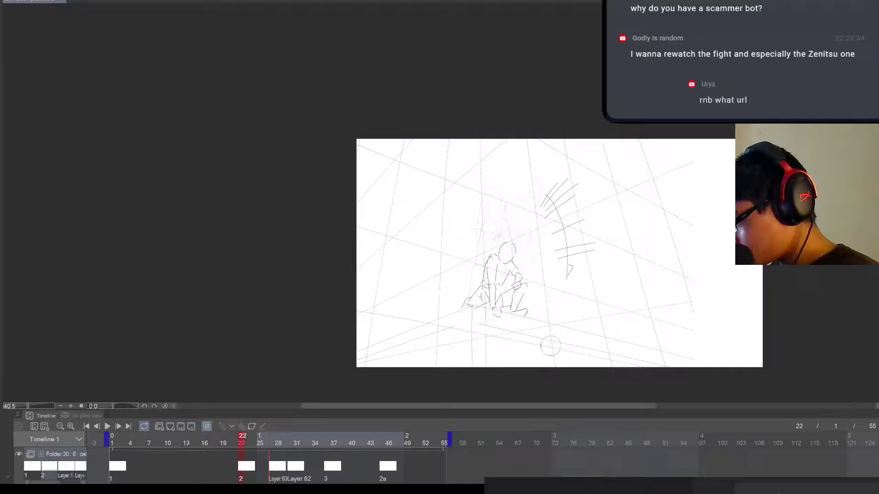
pyautogui.press('Right')
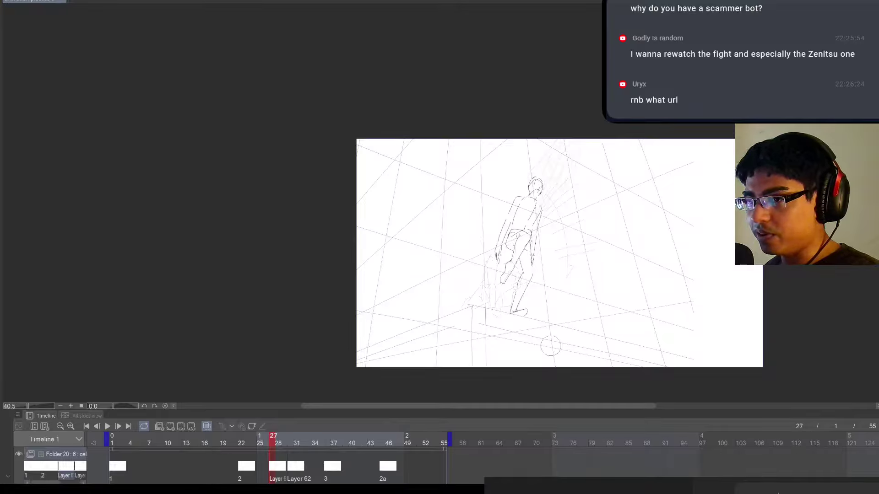
pyautogui.press('Right')
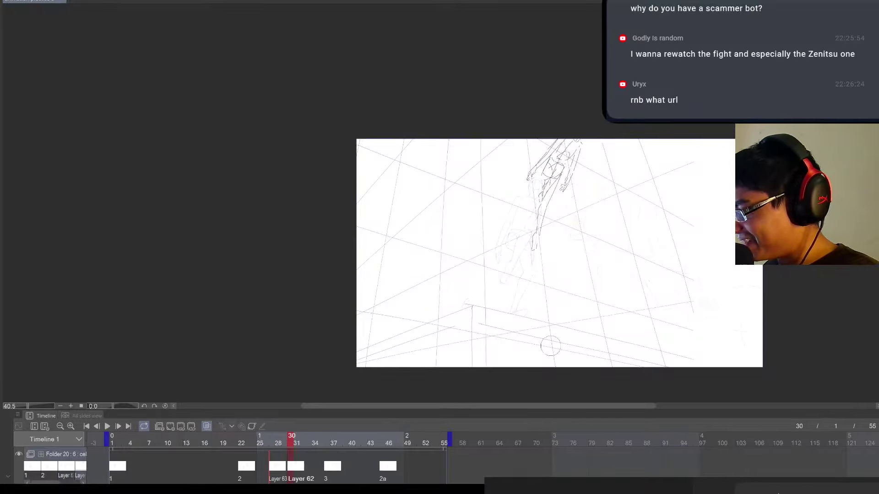
pyautogui.press('Left')
pyautogui.press('Left')
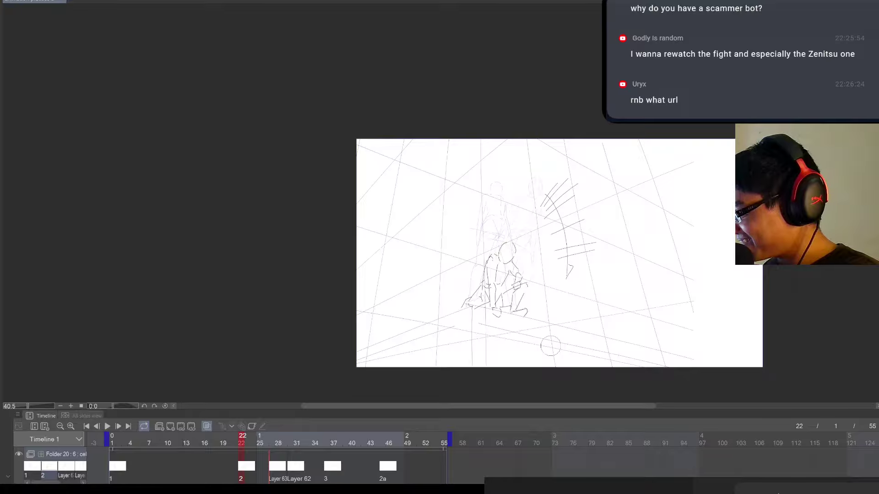
pyautogui.press('Right')
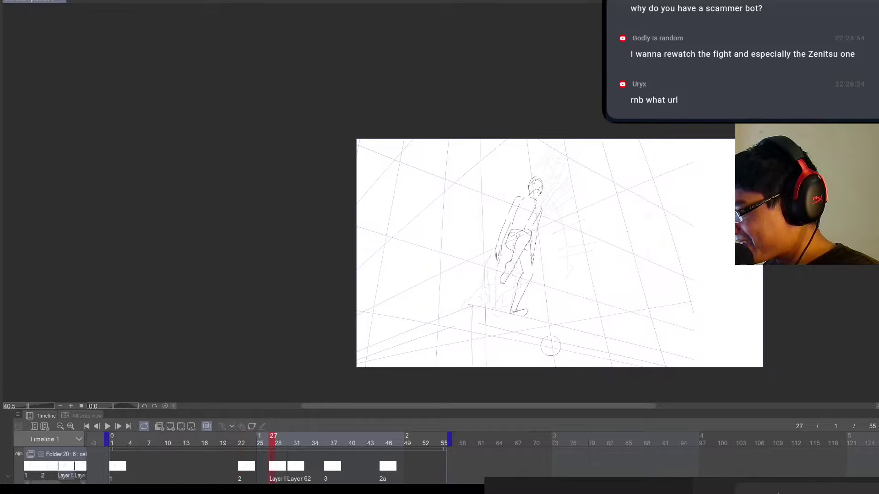
pyautogui.press('Left')
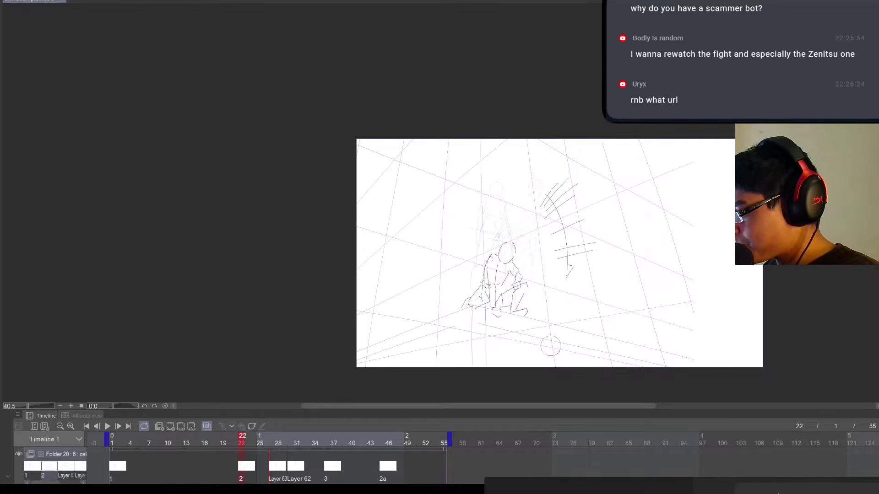
pyautogui.press('Right')
pyautogui.press('Right')
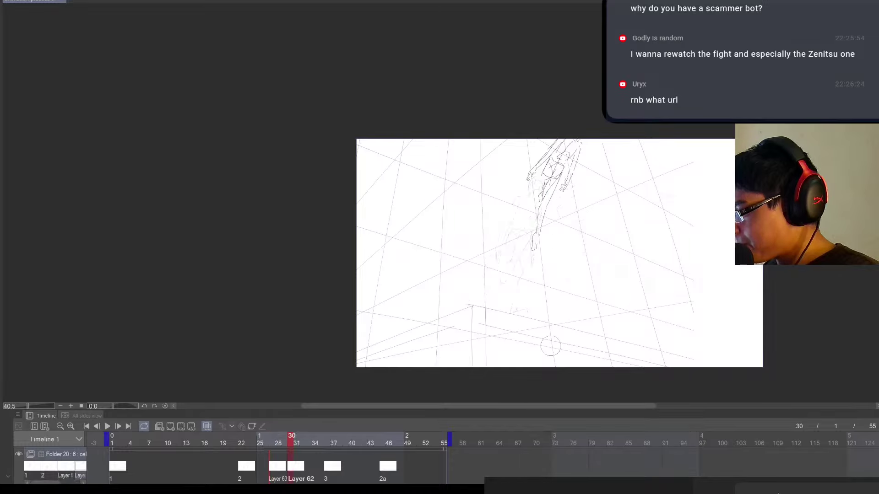
# Cycle repeatedly through all the key poses in order to examine the flow of the whole jump
pyautogui.press('Right')
pyautogui.press('Right')
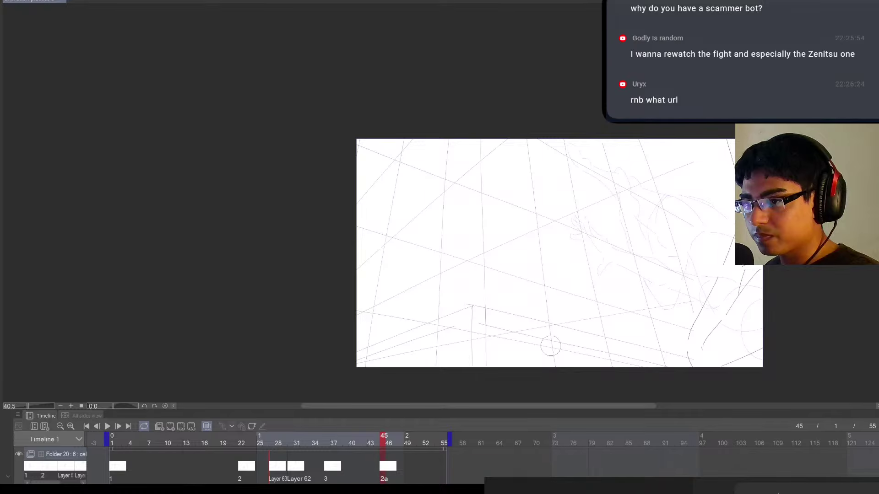
pyautogui.press('Right')
pyautogui.press('Right')
pyautogui.press('Right')
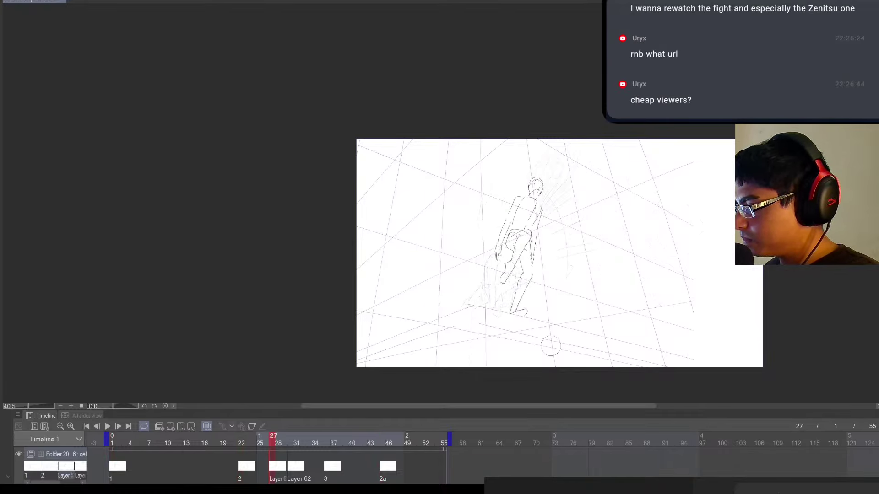
pyautogui.press('Right')
pyautogui.press('Right')
pyautogui.press('Right')
pyautogui.press('Right')
pyautogui.press('Right')
pyautogui.press('Right')
pyautogui.press('Right')
pyautogui.press('Right')
pyautogui.press('Right')
pyautogui.press('space')
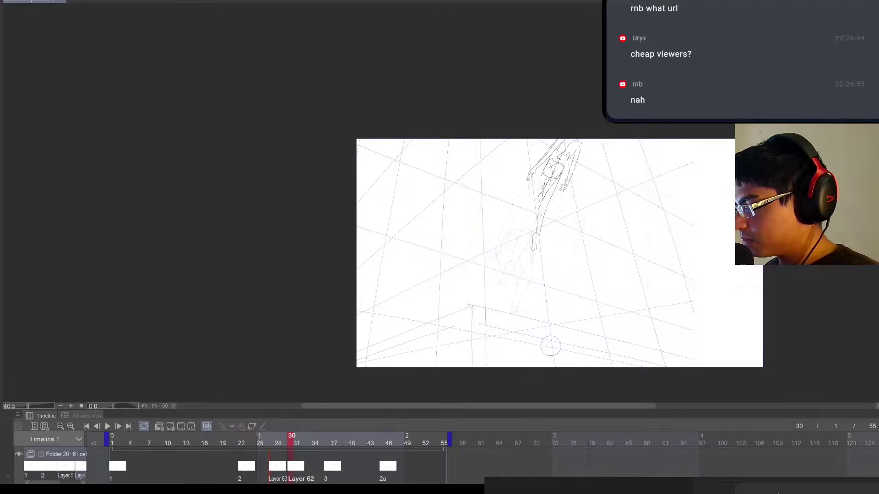
# Add a blank animation cel at frame 24, between the crouch on frame 22 and the push-off on frame 27
pyautogui.press('Left')
pyautogui.press('Left')
pyautogui.click(255, 471)
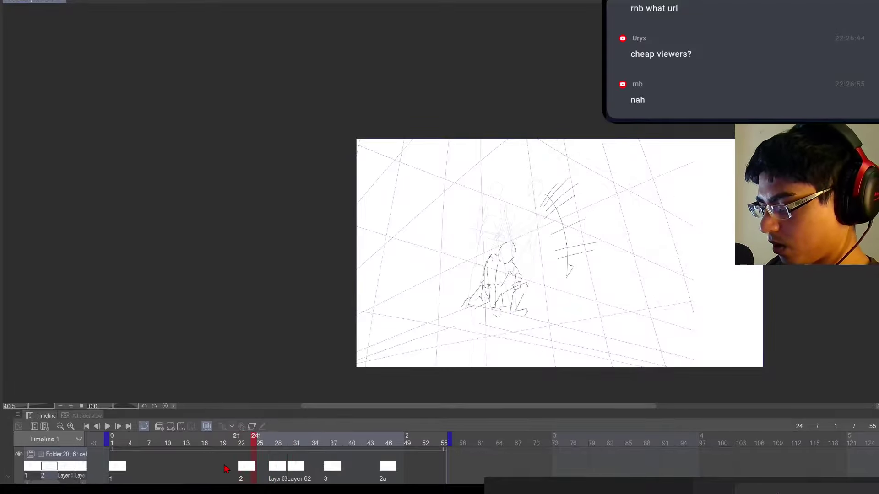
pyautogui.click(172, 427)
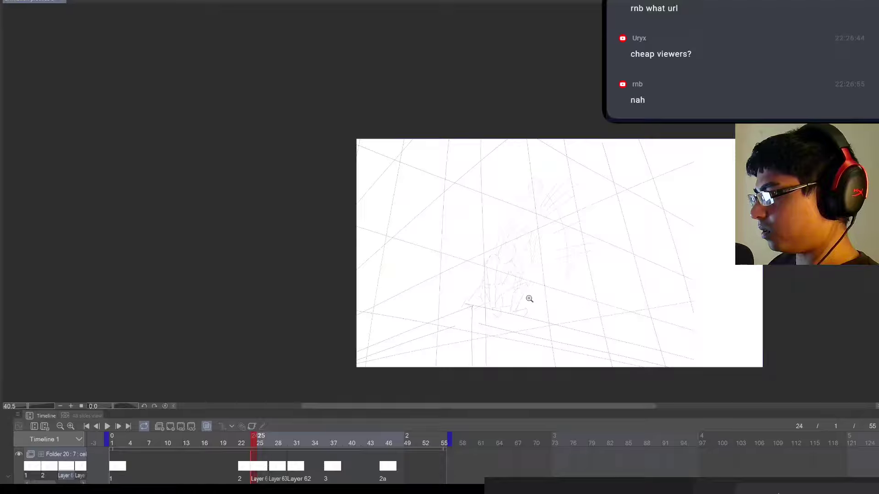
pyautogui.scroll(3, 528, 298)
pyautogui.moveTo(548, 329); pyautogui.dragTo(562, 376)
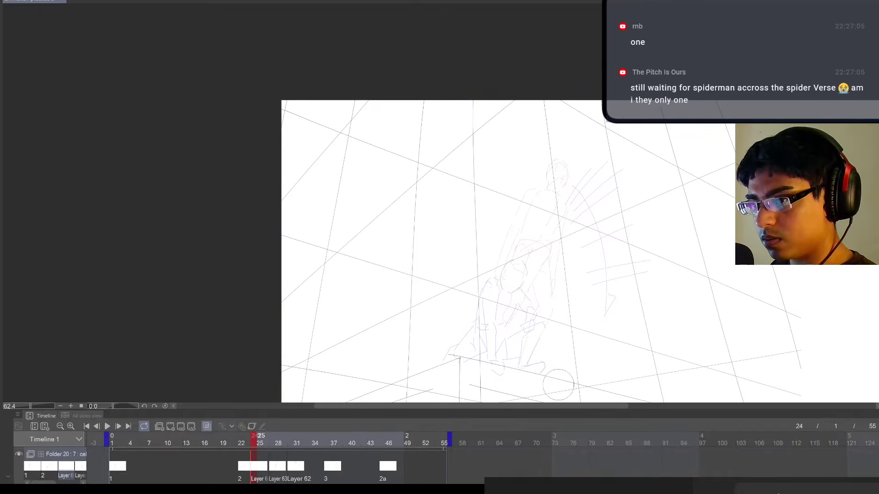
pyautogui.moveTo(577, 331); pyautogui.dragTo(584, 309)
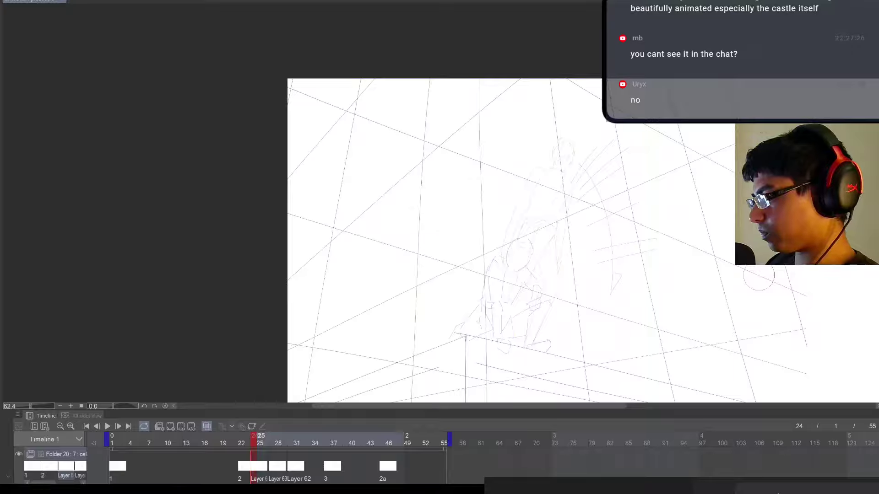
# Erase and redraw the front knee of the crouching figure on frame 22, checking it against frame 24
pyautogui.click(242, 466)
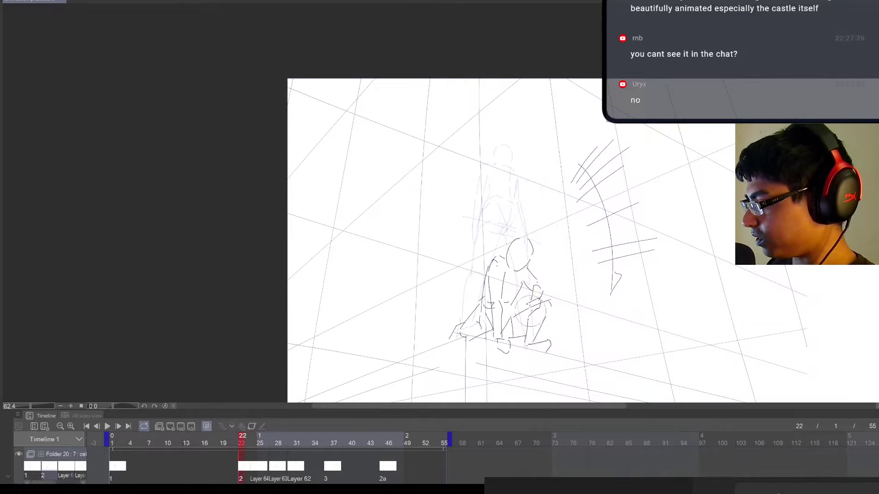
pyautogui.moveTo(531, 311); pyautogui.dragTo(537, 300)
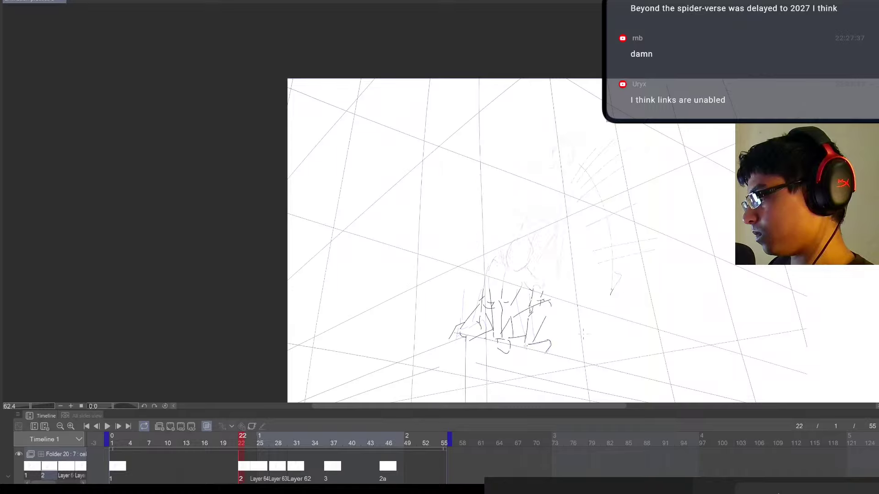
pyautogui.press('Right')
pyautogui.press('Right')
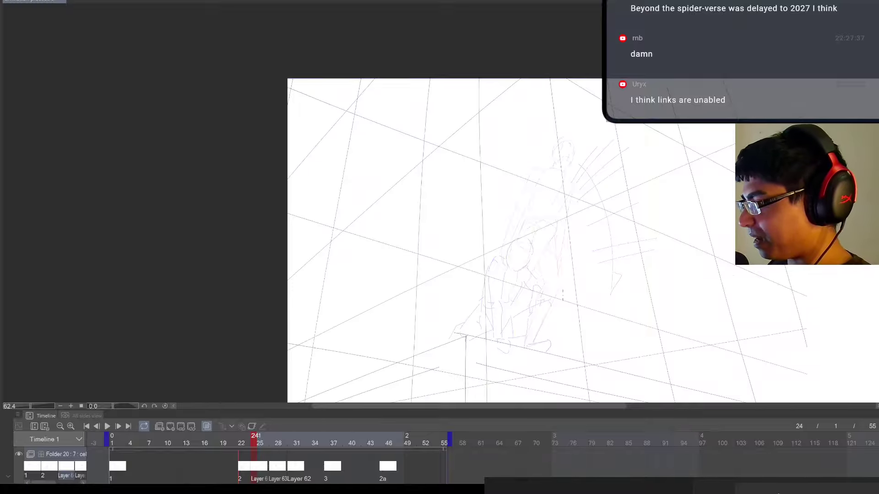
pyautogui.press('Left')
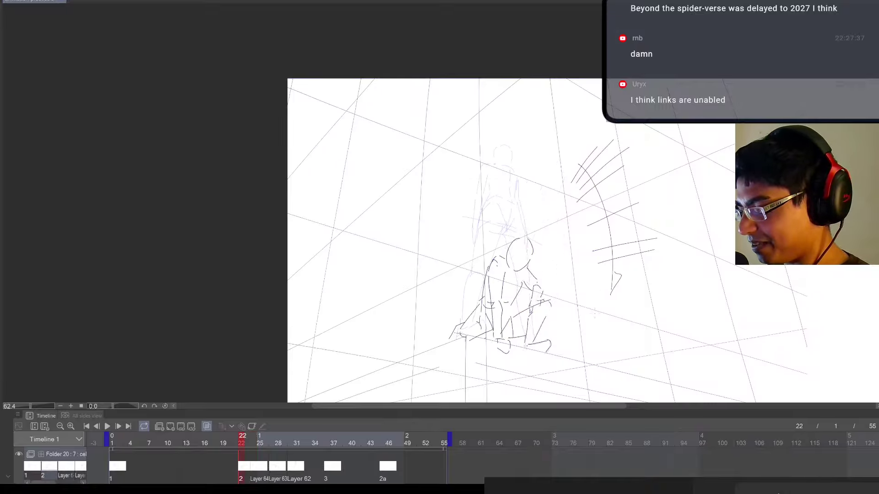
# Draw the breakdown figure's hips on frame 24 as a circle over the crouching figure's head, with a short contour line inside
pyautogui.press('Right')
pyautogui.press('Left')
pyautogui.press('Right')
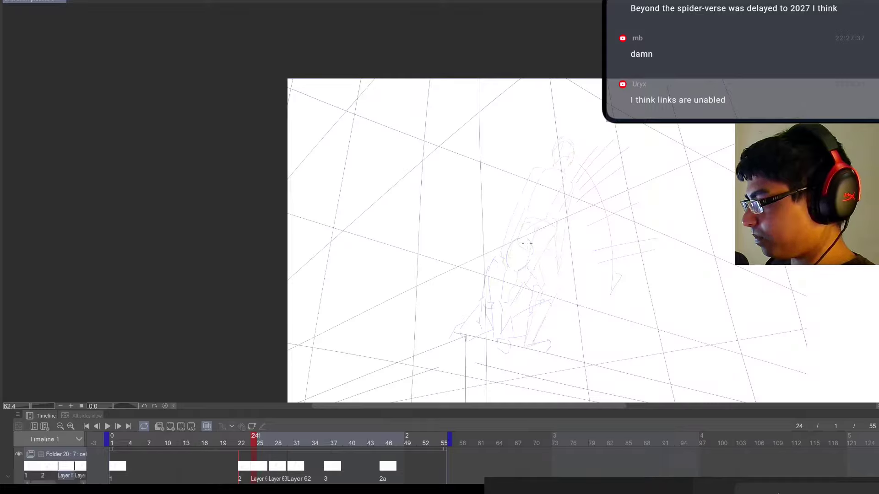
pyautogui.moveTo(526, 243)
pyautogui.mouseDown()
pyautogui.moveTo(536, 265)
pyautogui.moveTo(529, 242)
pyautogui.mouseUp()
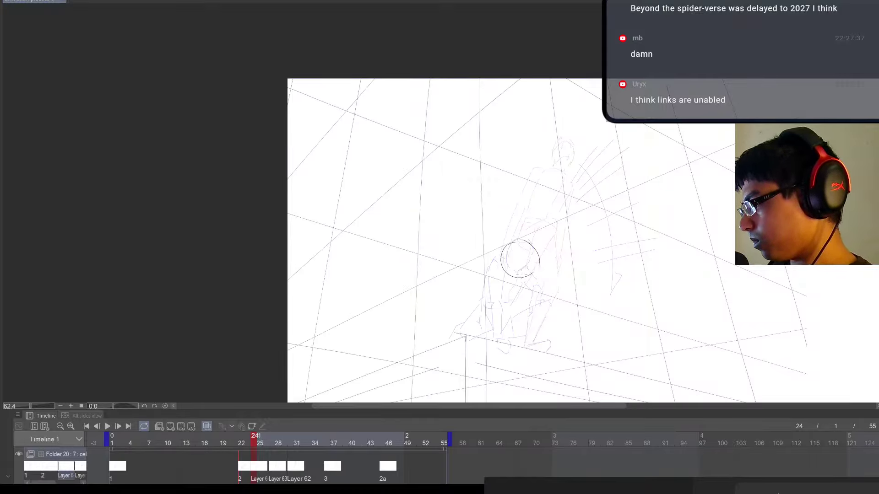
pyautogui.moveTo(538, 256); pyautogui.dragTo(521, 275)
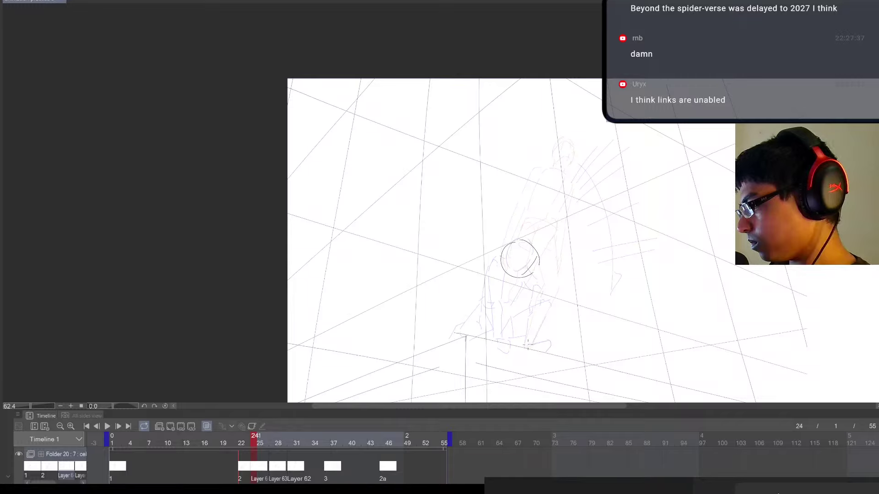
# Draw the planted foot and bent supporting leg on frame 24, redoing the shin and thigh strokes, and rough in a shoulder arc
pyautogui.moveTo(527, 344)
pyautogui.mouseDown()
pyautogui.moveTo(552, 339)
pyautogui.moveTo(544, 352)
pyautogui.moveTo(529, 323)
pyautogui.moveTo(537, 296)
pyautogui.moveTo(534, 340)
pyautogui.mouseUp()
pyautogui.moveTo(552, 295)
pyautogui.mouseDown()
pyautogui.moveTo(535, 264)
pyautogui.moveTo(552, 288)
pyautogui.mouseUp()
pyautogui.hotkey('ctrl', 'z')
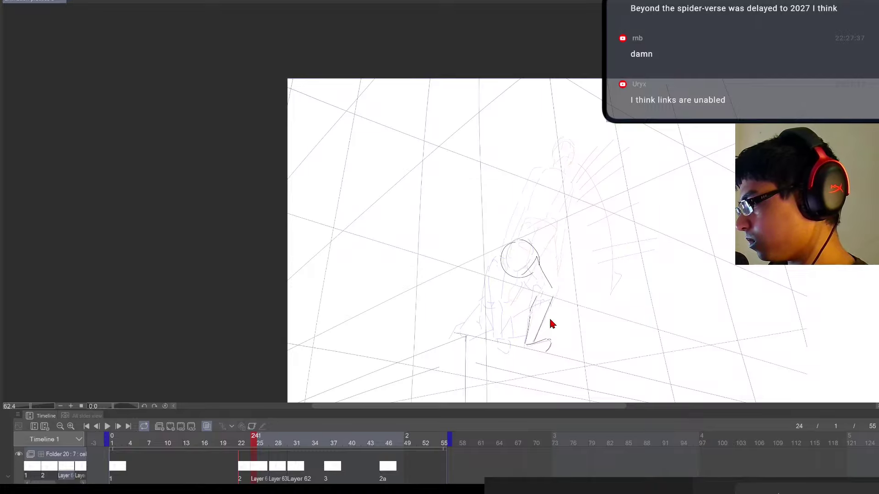
pyautogui.hotkey('ctrl', 'z')
pyautogui.hotkey('ctrl', 'z')
pyautogui.moveTo(535, 340); pyautogui.dragTo(555, 302)
pyautogui.hotkey('ctrl', 'z')
pyautogui.moveTo(534, 340); pyautogui.dragTo(555, 298)
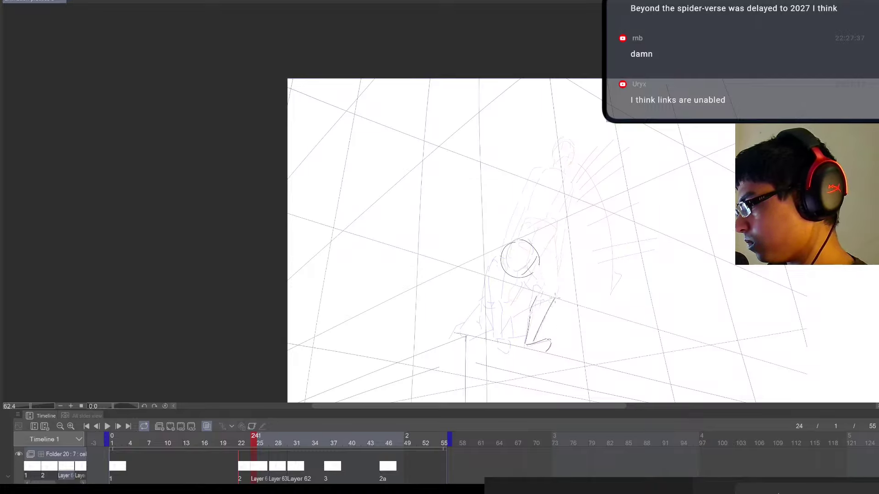
pyautogui.hotkey('ctrl', 'z')
pyautogui.moveTo(524, 343); pyautogui.dragTo(540, 294)
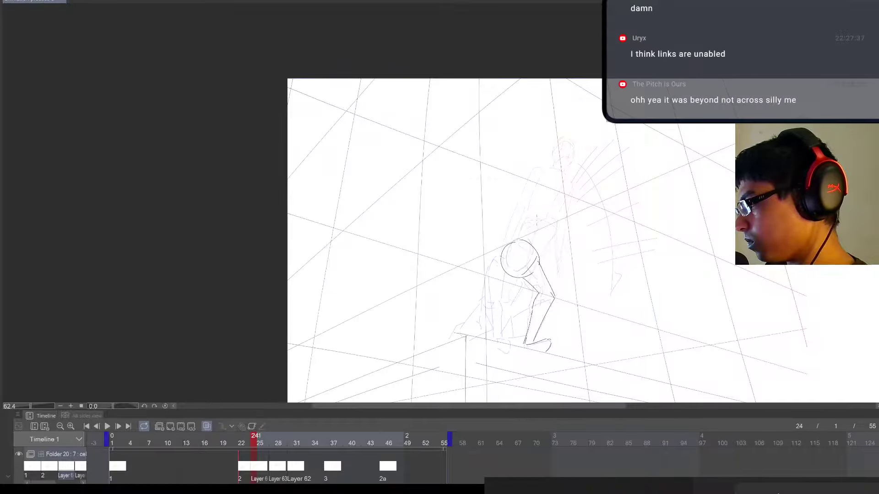
pyautogui.moveTo(514, 227)
pyautogui.mouseDown()
pyautogui.moveTo(540, 211)
pyautogui.moveTo(556, 223)
pyautogui.mouseUp()
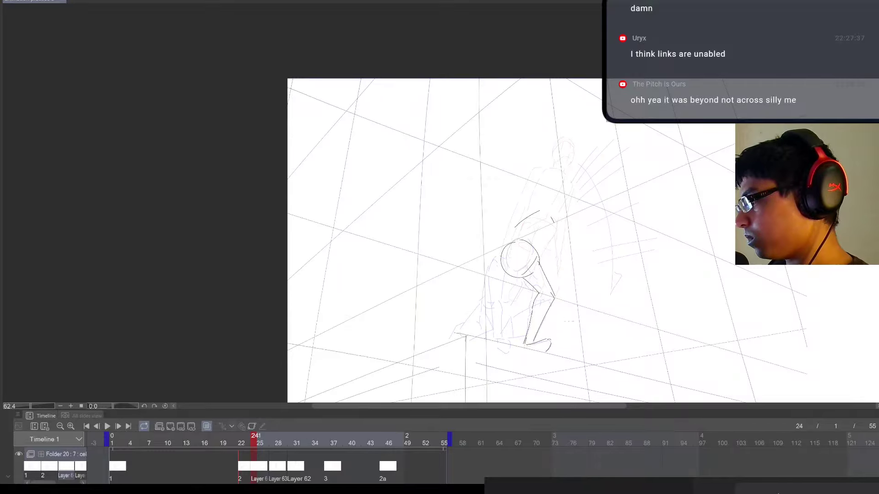
# Step through the cels from frame 24 to frame 30 and back to examine how the breakdown leads into the push-off
pyautogui.press('Right')
pyautogui.press('Right')
pyautogui.press('Right')
pyautogui.press('Right')
pyautogui.press('Right')
pyautogui.press('Right')
pyautogui.press('Right')
pyautogui.press('Right')
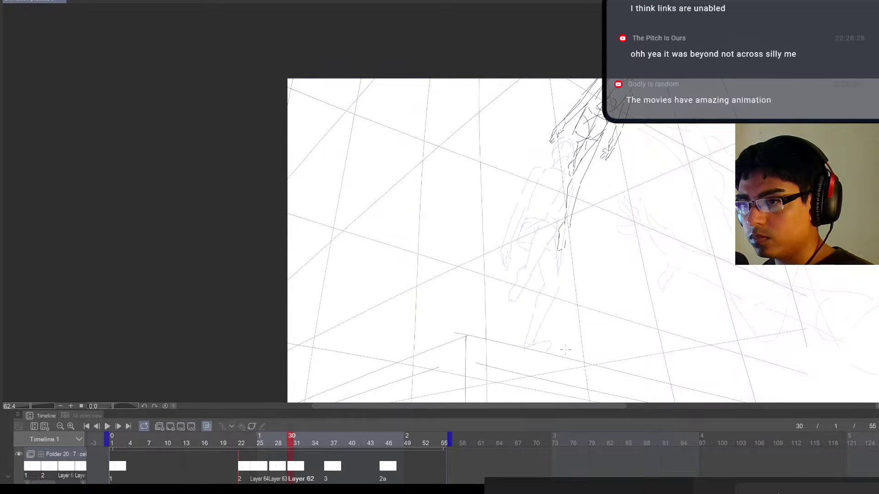
pyautogui.press('Left')
pyautogui.press('Left')
pyautogui.press('Left')
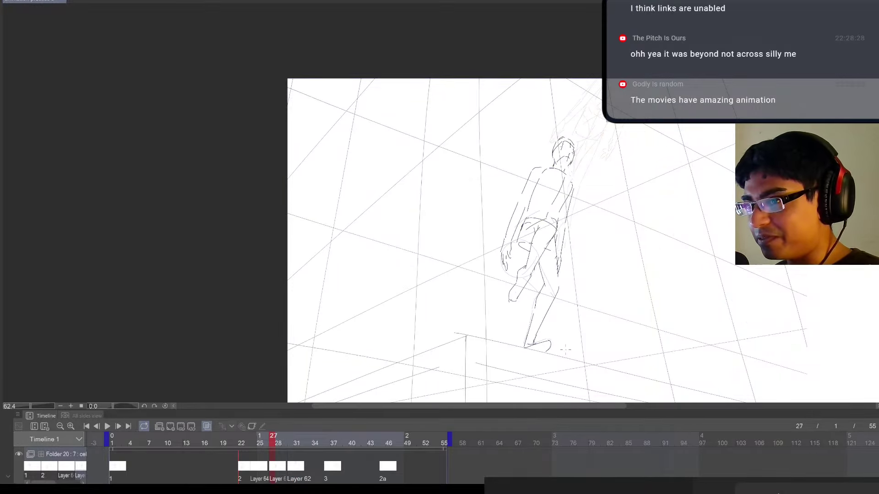
pyautogui.press('Left')
pyautogui.press('Left')
pyautogui.press('Left')
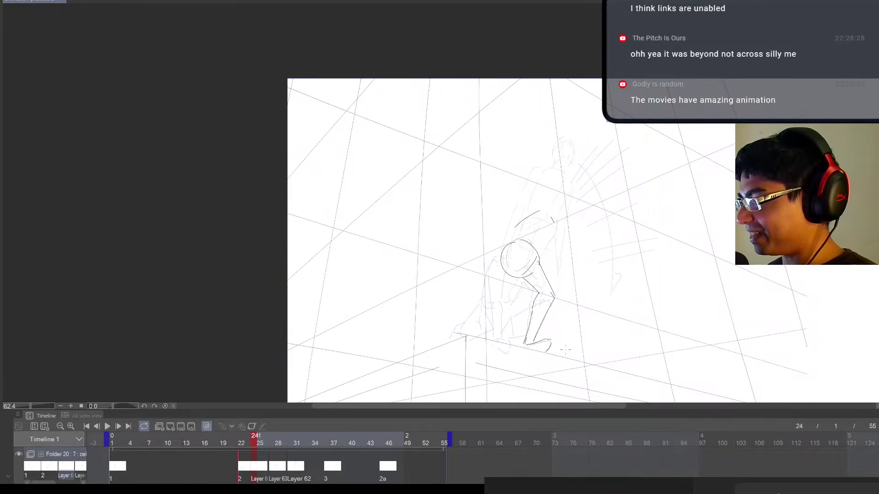
# Erase the shoulder arc and the upper part of the hip circle on frame 24, and redraw the hips as a more angular shape
pyautogui.press('e')
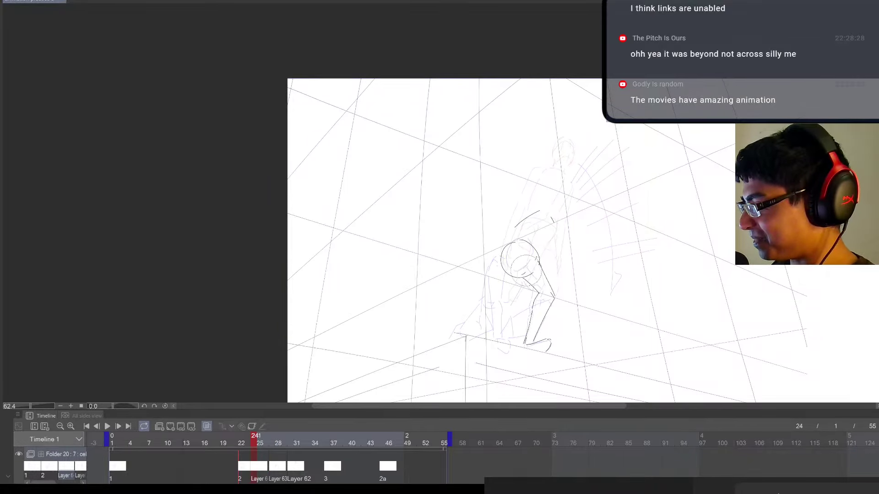
pyautogui.moveTo(524, 261); pyautogui.dragTo(534, 257)
pyautogui.moveTo(550, 218); pyautogui.dragTo(507, 235)
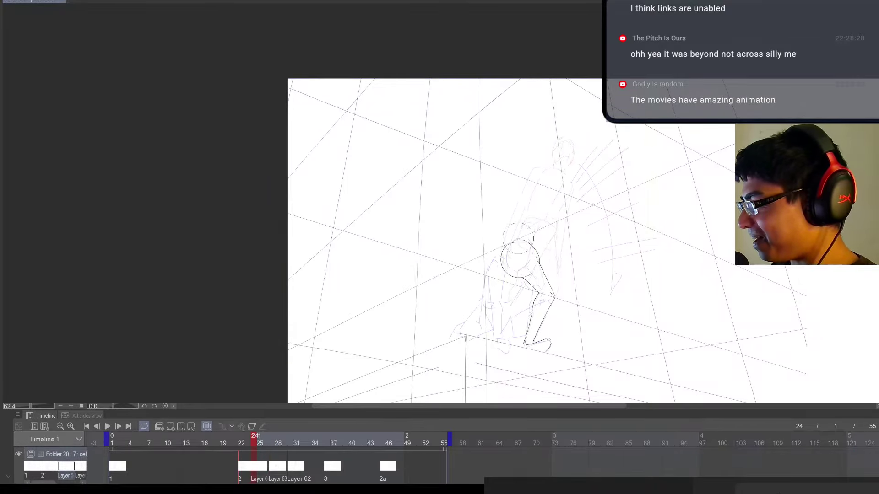
pyautogui.hotkey('ctrl', 'z')
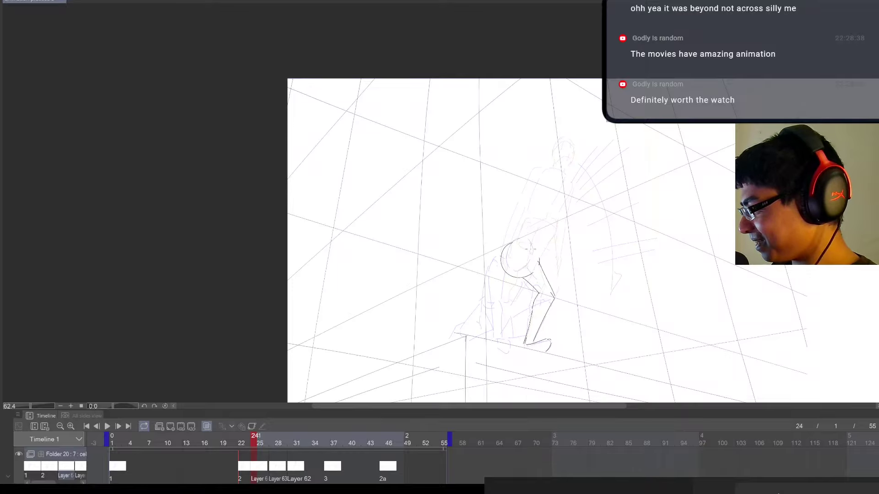
pyautogui.moveTo(531, 256)
pyautogui.mouseDown()
pyautogui.moveTo(542, 267)
pyautogui.moveTo(531, 280)
pyautogui.moveTo(512, 270)
pyautogui.moveTo(507, 244)
pyautogui.moveTo(498, 262)
pyautogui.moveTo(520, 275)
pyautogui.mouseUp()
pyautogui.press('p')
pyautogui.hotkey('ctrl', 'z')
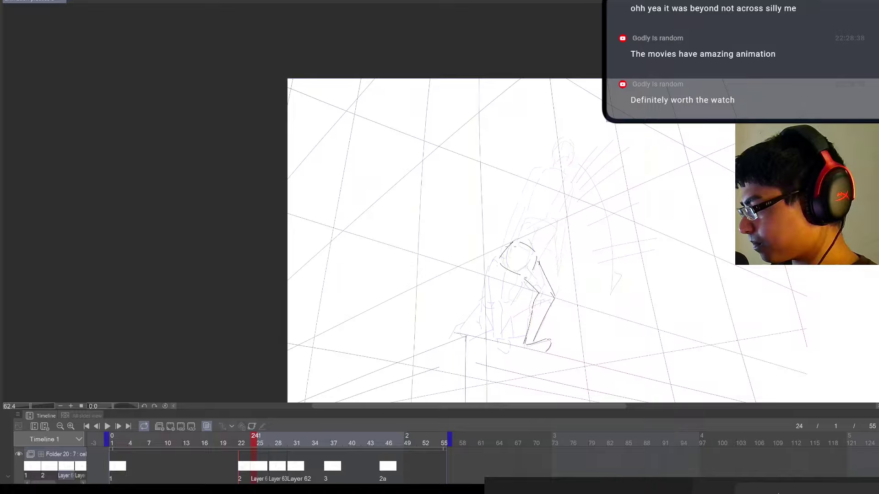
# Add curved contour lines inside the hips on frame 24 and draw the hunched torso and shoulders above them
pyautogui.moveTo(515, 245); pyautogui.dragTo(517, 272)
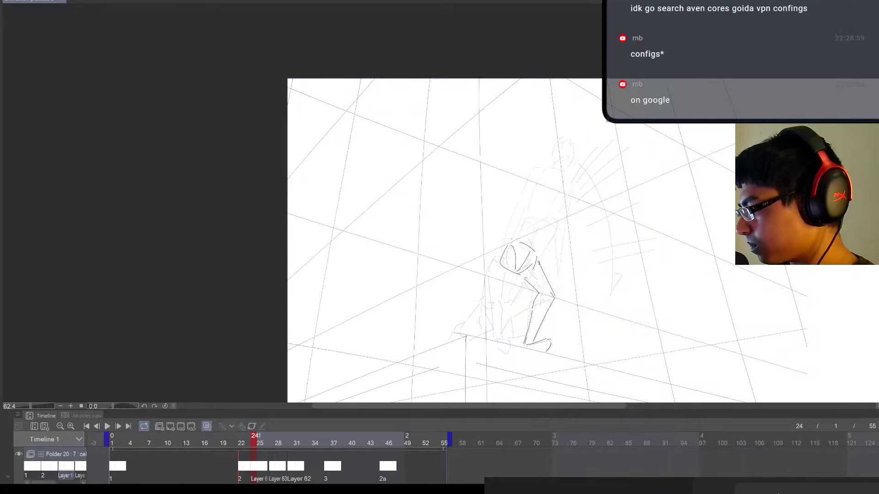
pyautogui.moveTo(511, 239)
pyautogui.mouseDown()
pyautogui.moveTo(546, 209)
pyautogui.moveTo(564, 224)
pyautogui.moveTo(540, 241)
pyautogui.moveTo(559, 228)
pyautogui.mouseUp()
pyautogui.moveTo(559, 230); pyautogui.dragTo(542, 246)
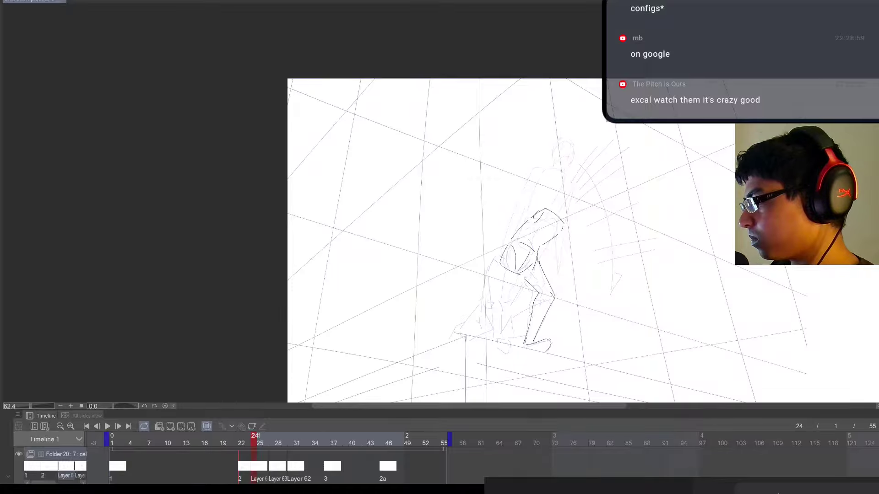
# Draw the arm hanging from the shoulder towards the bent knee on frame 24, undoing and redoing the first strokes
pyautogui.moveTo(562, 230)
pyautogui.mouseDown()
pyautogui.moveTo(555, 274)
pyautogui.moveTo(553, 245)
pyautogui.moveTo(546, 261)
pyautogui.moveTo(555, 263)
pyautogui.moveTo(556, 254)
pyautogui.moveTo(555, 274)
pyautogui.mouseUp()
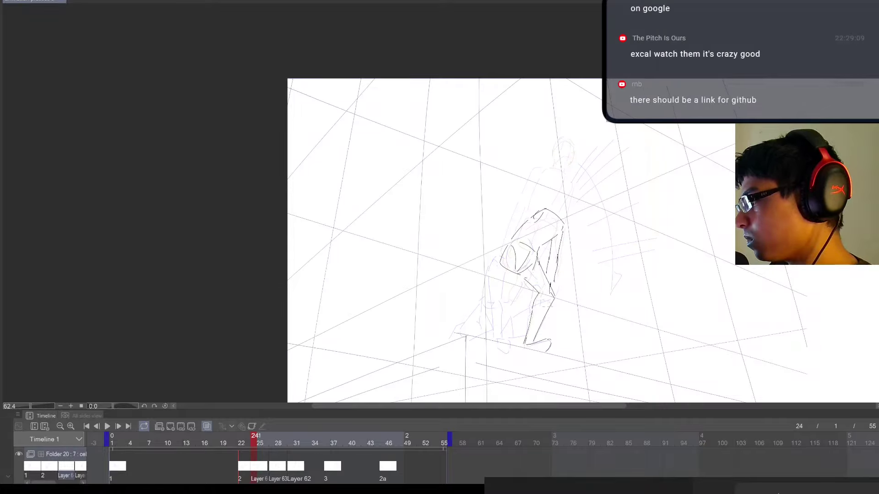
pyautogui.hotkey('ctrl', 'z')
pyautogui.hotkey('ctrl', 'z')
pyautogui.hotkey('ctrl', 'z')
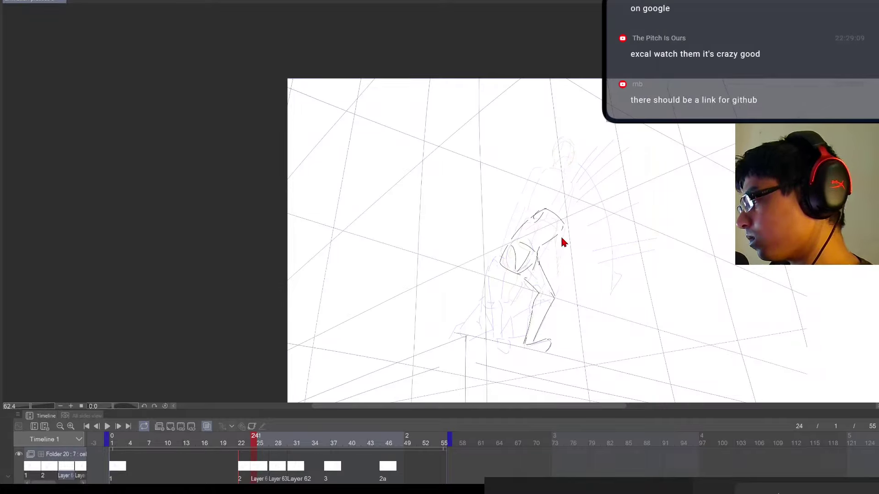
pyautogui.moveTo(562, 229); pyautogui.dragTo(561, 258)
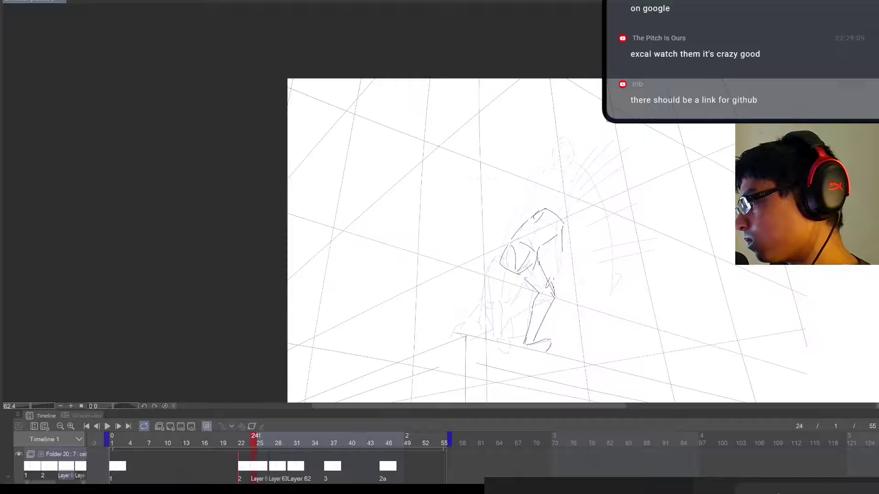
pyautogui.moveTo(553, 239); pyautogui.dragTo(549, 278)
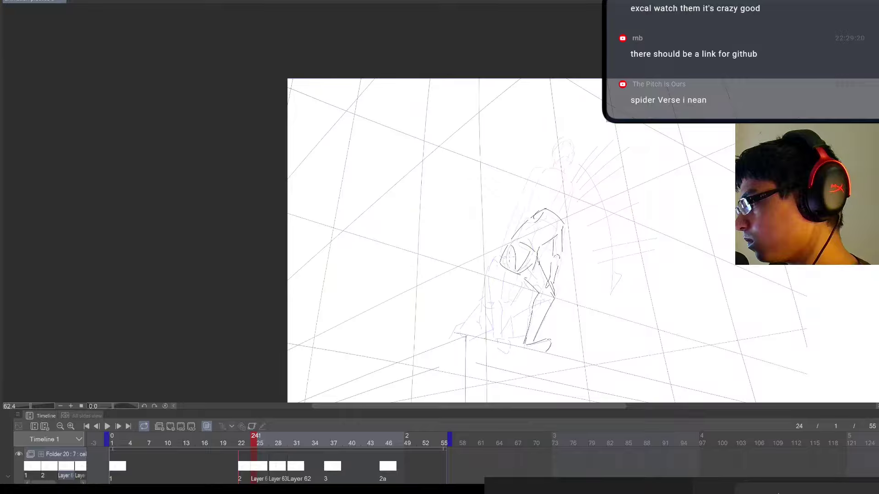
pyautogui.moveTo(507, 253)
pyautogui.mouseDown()
pyautogui.moveTo(535, 238)
pyautogui.moveTo(541, 250)
pyautogui.mouseUp()
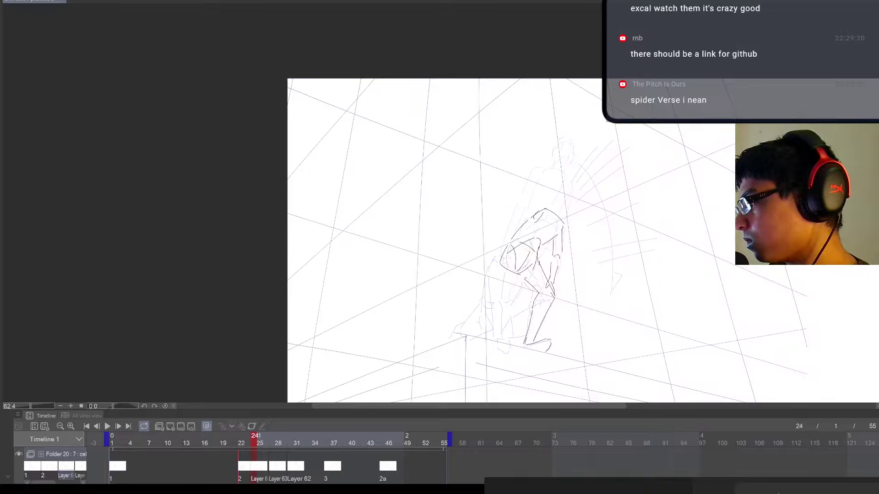
pyautogui.hotkey('ctrl', 'z')
pyautogui.hotkey('ctrl', 'z')
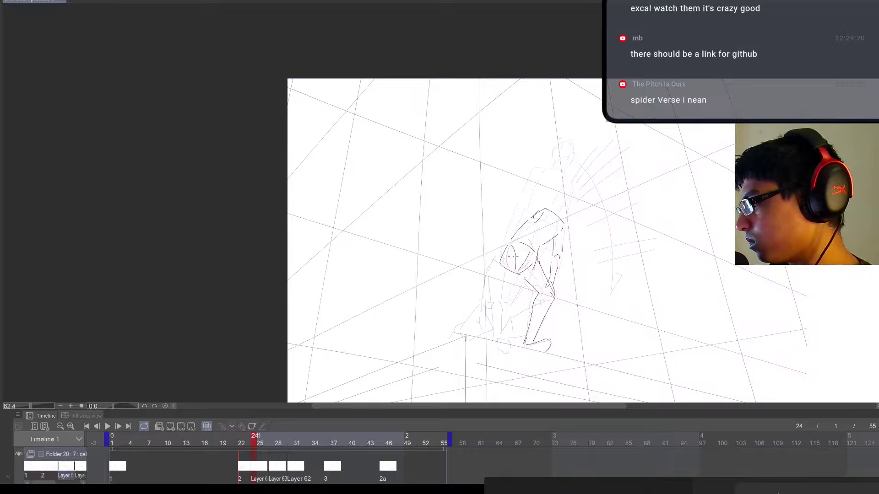
# Draw the other leg's thigh reaching down from the hips on frame 24, comparing it with the crouch on frame 22
pyautogui.moveTo(515, 253)
pyautogui.mouseDown()
pyautogui.moveTo(533, 269)
pyautogui.moveTo(509, 302)
pyautogui.mouseUp()
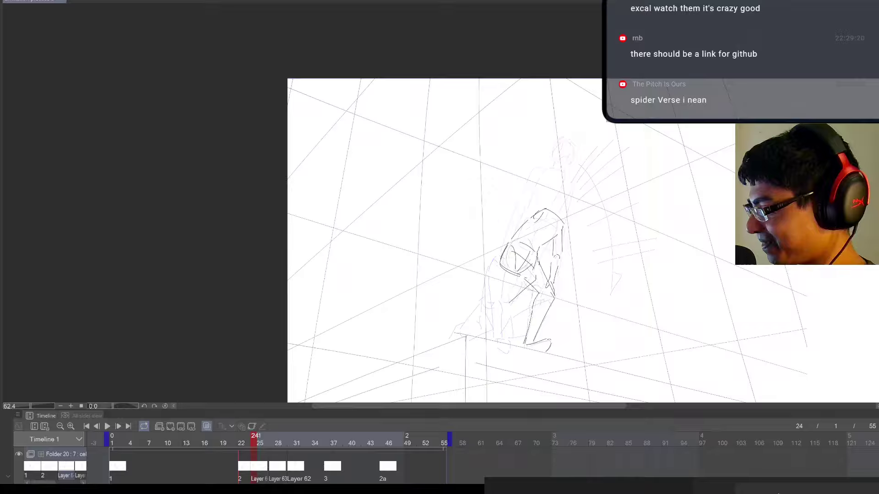
pyautogui.moveTo(520, 272); pyautogui.dragTo(501, 301)
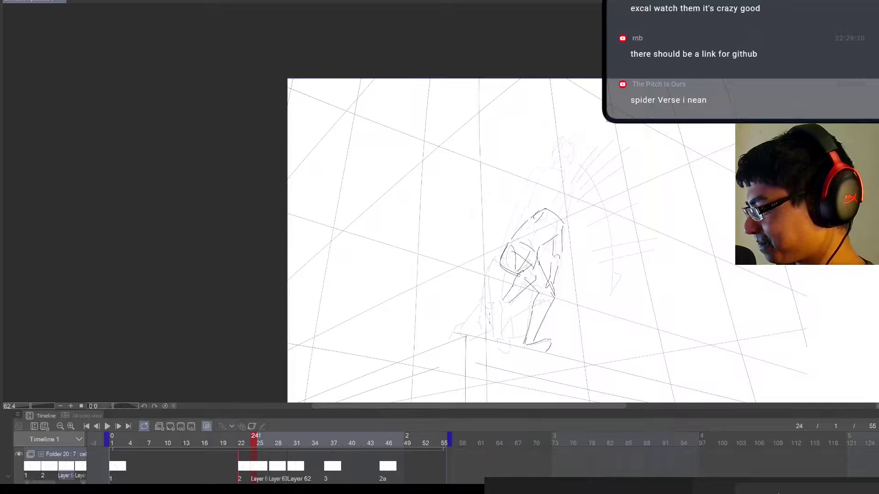
pyautogui.press('Left')
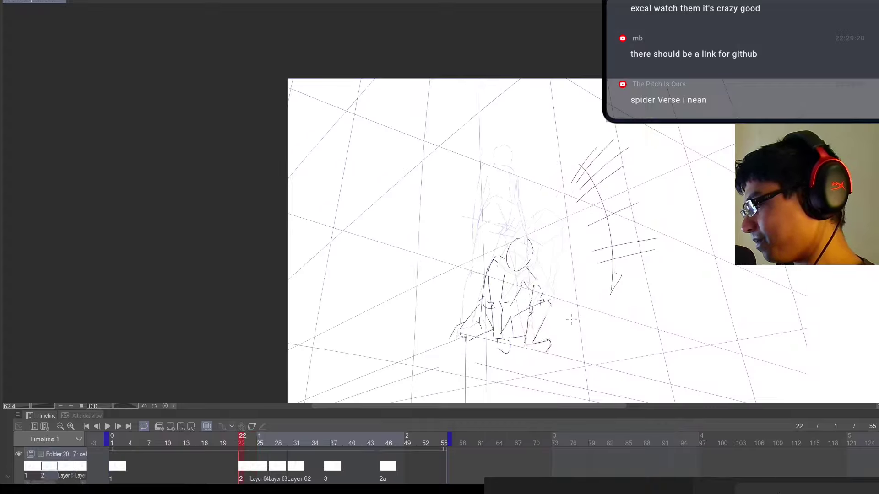
pyautogui.press('Right')
pyautogui.press('Right')
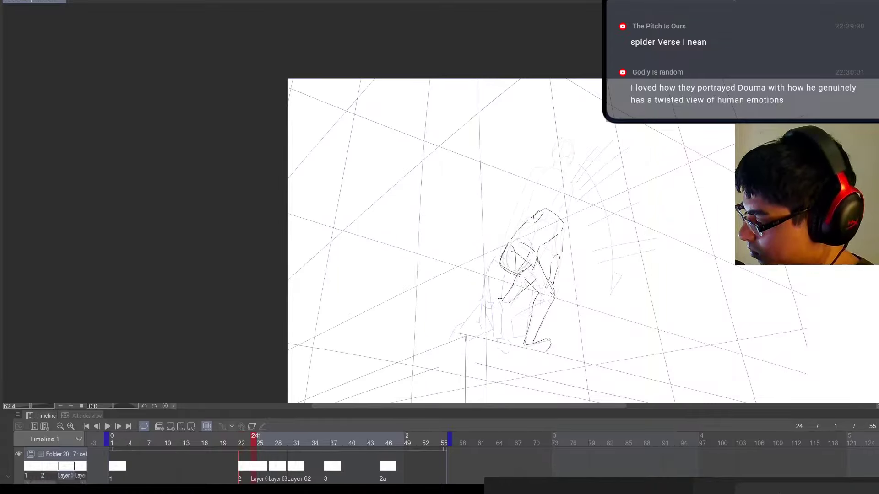
# Sketch the bent rear lower leg with its foot and a round head for the figure on frame 24
pyautogui.moveTo(508, 306); pyautogui.dragTo(497, 316)
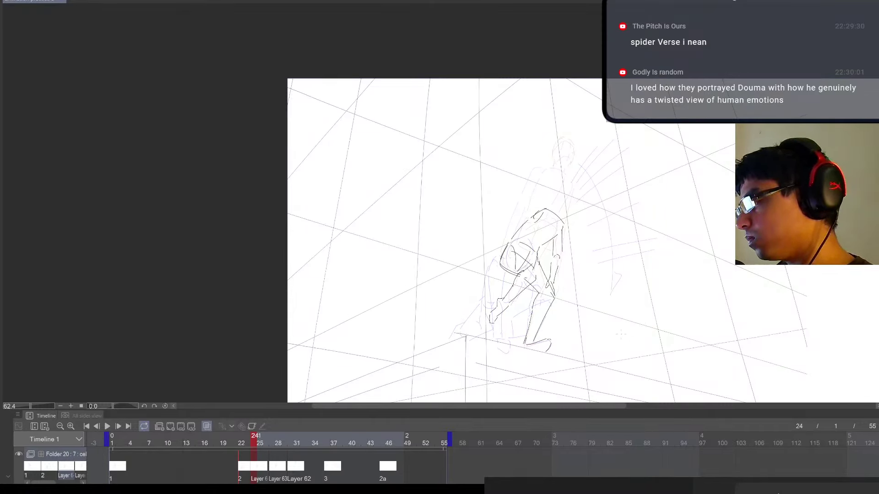
pyautogui.moveTo(494, 314)
pyautogui.mouseDown()
pyautogui.moveTo(488, 320)
pyautogui.moveTo(499, 302)
pyautogui.moveTo(486, 321)
pyautogui.mouseUp()
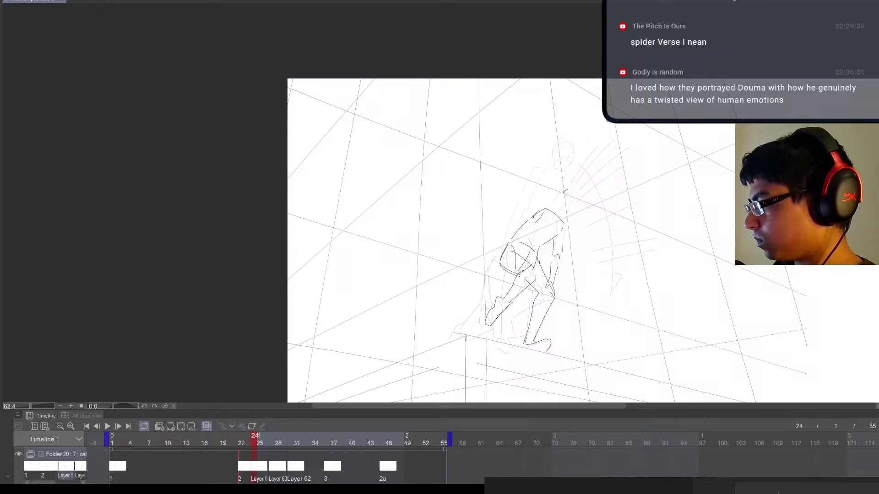
pyautogui.moveTo(564, 192)
pyautogui.mouseDown()
pyautogui.moveTo(565, 221)
pyautogui.moveTo(582, 198)
pyautogui.moveTo(571, 190)
pyautogui.moveTo(563, 212)
pyautogui.moveTo(562, 190)
pyautogui.mouseUp()
pyautogui.hotkey('ctrl', 'z')
pyautogui.hotkey('ctrl', 'z')
pyautogui.press('Left')
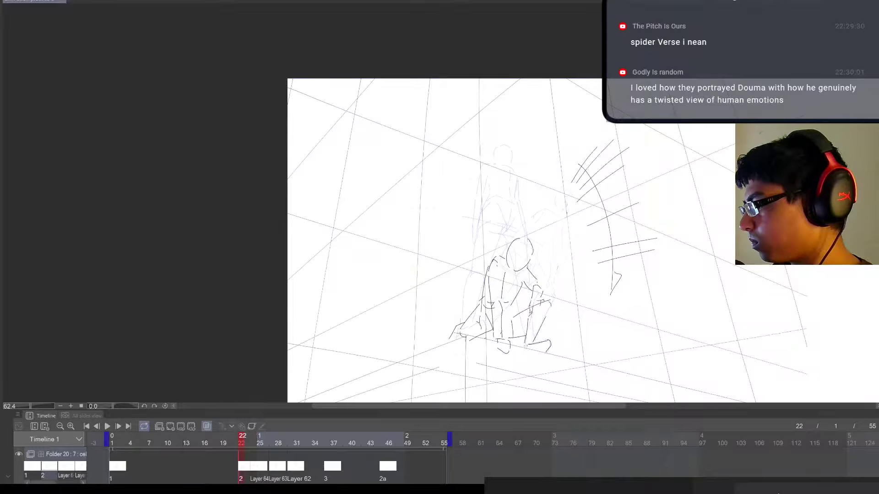
pyautogui.press('Right')
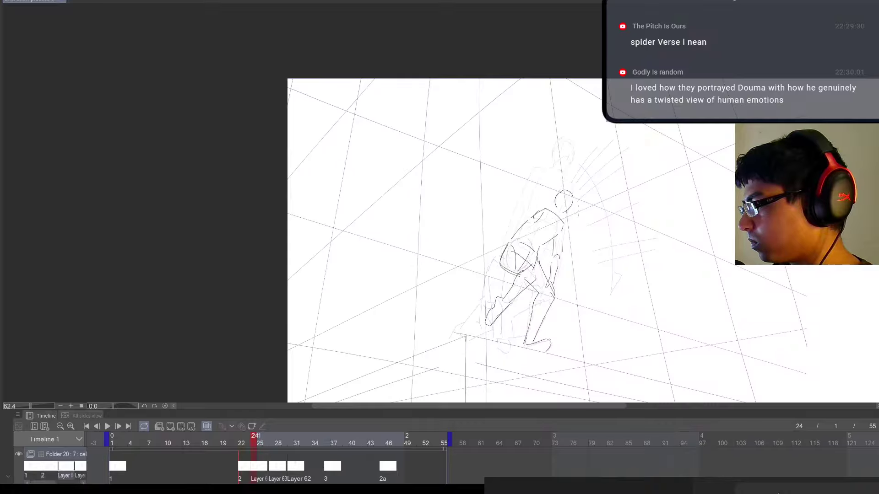
pyautogui.hotkey('ctrl', 'z')
pyautogui.moveTo(566, 186)
pyautogui.mouseDown()
pyautogui.moveTo(553, 199)
pyautogui.moveTo(567, 212)
pyautogui.moveTo(576, 192)
pyautogui.mouseUp()
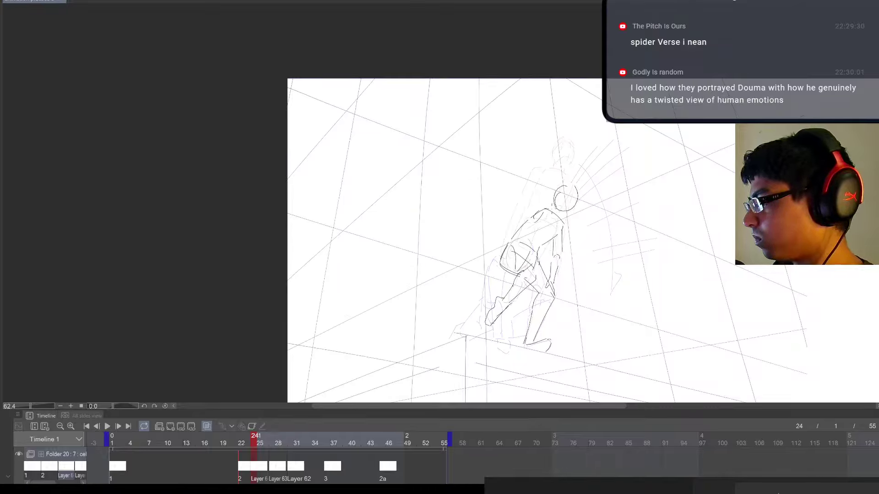
# Refine the figure's head on frame 24 with a neck, a crown outline and curved face guide lines, erasing stray lines
pyautogui.press('e')
pyautogui.press('p')
pyautogui.moveTo(561, 189)
pyautogui.mouseDown()
pyautogui.moveTo(554, 201)
pyautogui.moveTo(571, 203)
pyautogui.moveTo(567, 212)
pyautogui.mouseUp()
pyautogui.press('e')
pyautogui.press('p')
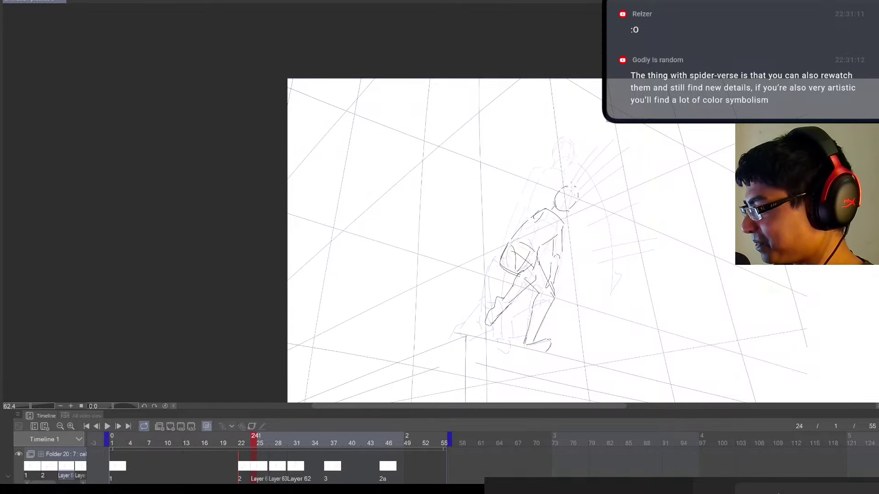
pyautogui.moveTo(562, 188)
pyautogui.mouseDown()
pyautogui.moveTo(556, 201)
pyautogui.moveTo(577, 183)
pyautogui.moveTo(564, 208)
pyautogui.moveTo(564, 192)
pyautogui.moveTo(575, 200)
pyautogui.mouseUp()
pyautogui.hotkey('ctrl', 'z')
pyautogui.hotkey('ctrl', 'z')
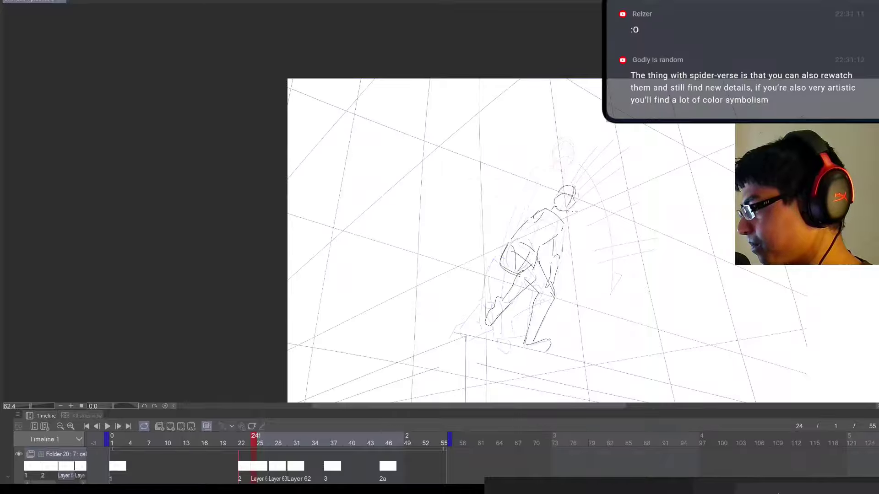
# Erase the figure's old back and hip outline on frame 24 and redraw the shoulder line
pyautogui.press('e')
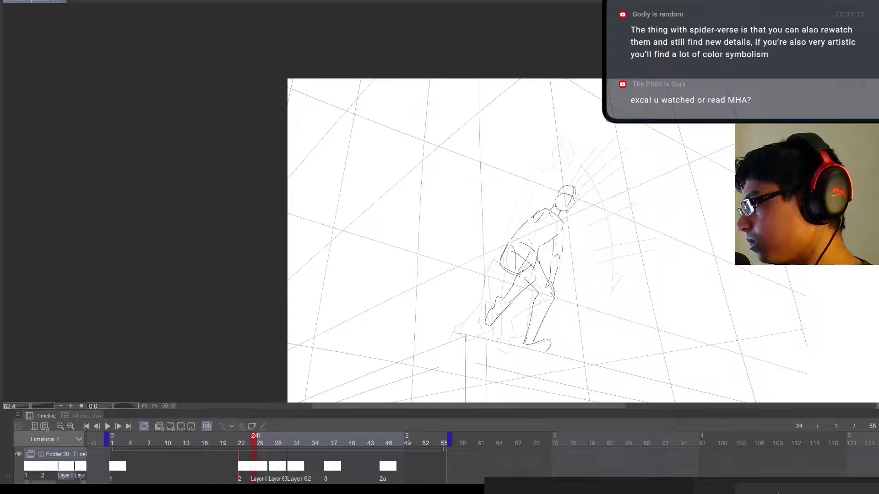
pyautogui.moveTo(506, 242)
pyautogui.mouseDown()
pyautogui.moveTo(503, 268)
pyautogui.moveTo(515, 233)
pyautogui.moveTo(534, 224)
pyautogui.moveTo(542, 242)
pyautogui.moveTo(558, 230)
pyautogui.moveTo(553, 249)
pyautogui.mouseUp()
pyautogui.hotkey('ctrl', 'z')
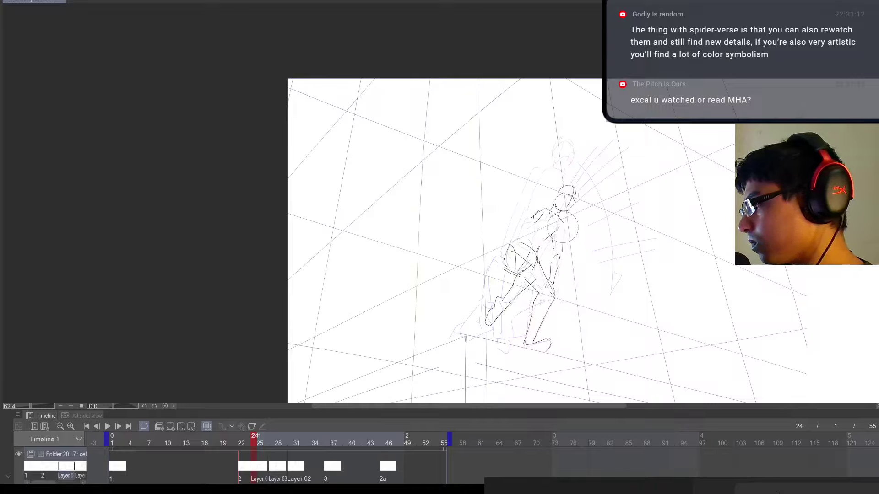
pyautogui.hotkey('ctrl', 'z')
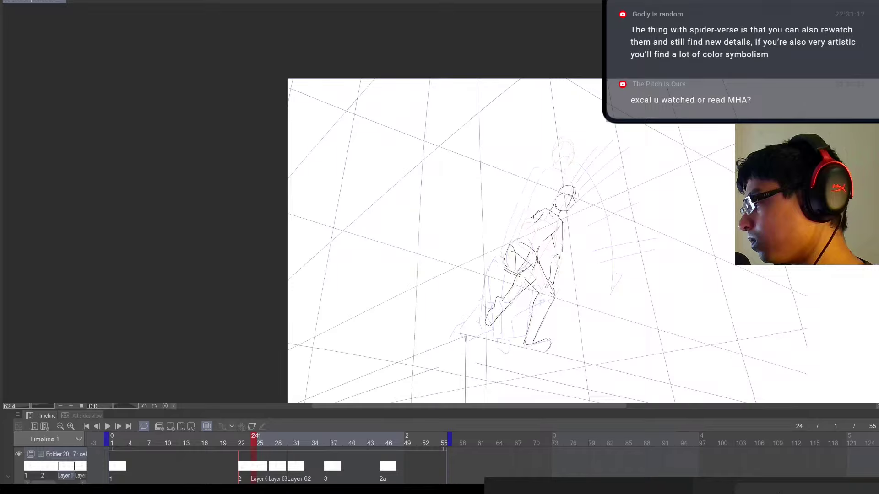
pyautogui.moveTo(541, 211); pyautogui.dragTo(520, 220)
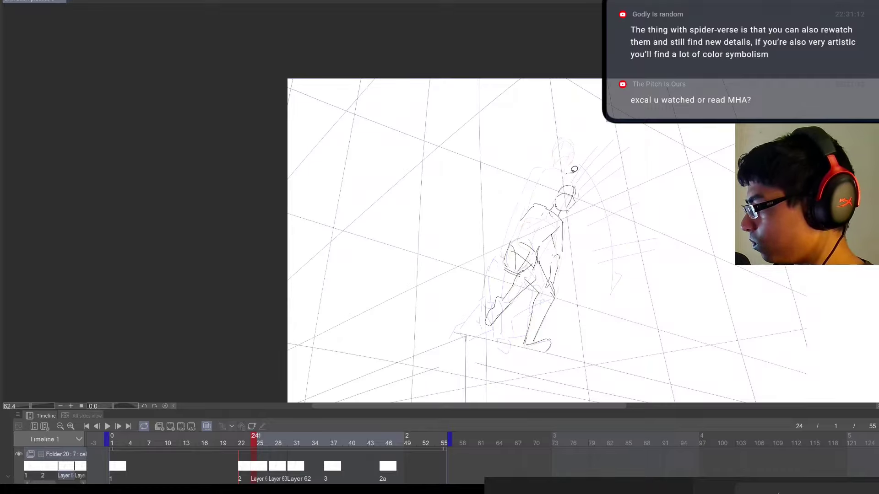
# Select the figure's head and shoulder lines on frame 24 and transform them slightly back toward the torso
pyautogui.moveTo(573, 169)
pyautogui.mouseDown()
pyautogui.moveTo(571, 212)
pyautogui.moveTo(572, 205)
pyautogui.moveTo(514, 225)
pyautogui.moveTo(525, 218)
pyautogui.mouseUp()
pyautogui.hotkey('ctrl', 't')
pyautogui.click(546, 230)
pyautogui.click(478, 231)
# Draw the figure's back contour and far arm hanging from the shoulder past the hips on frame 24
pyautogui.press('e')
pyautogui.press('p')
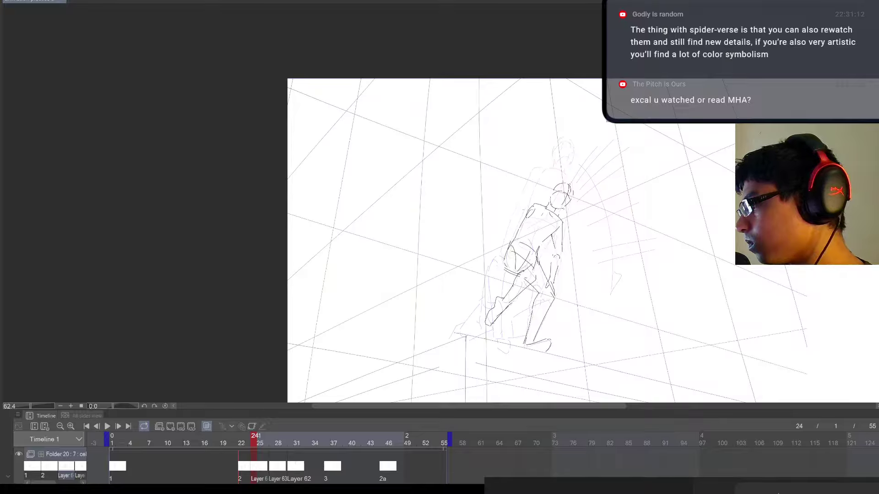
pyautogui.moveTo(527, 211); pyautogui.dragTo(514, 292)
# Flip through the animation drawings from frame 22 to frame 45 and return to frame 1 to check the motion
pyautogui.press('Left')
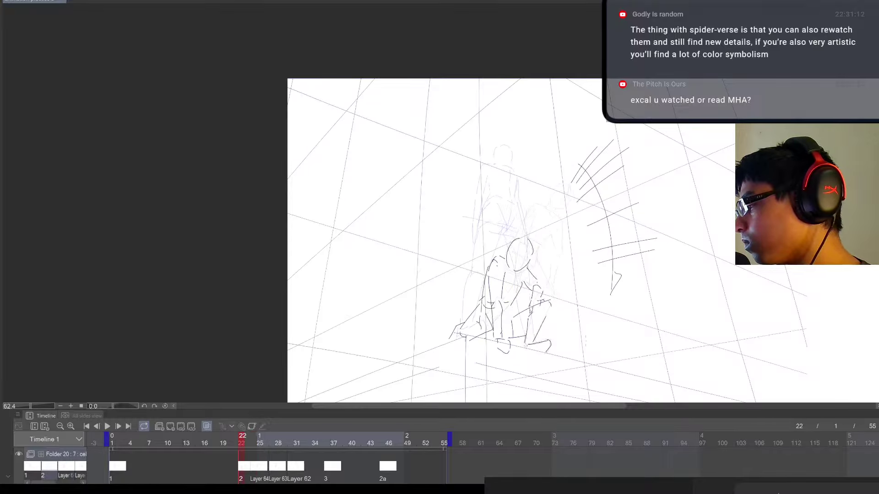
pyautogui.press('Right')
pyautogui.press('Right')
pyautogui.press('Right')
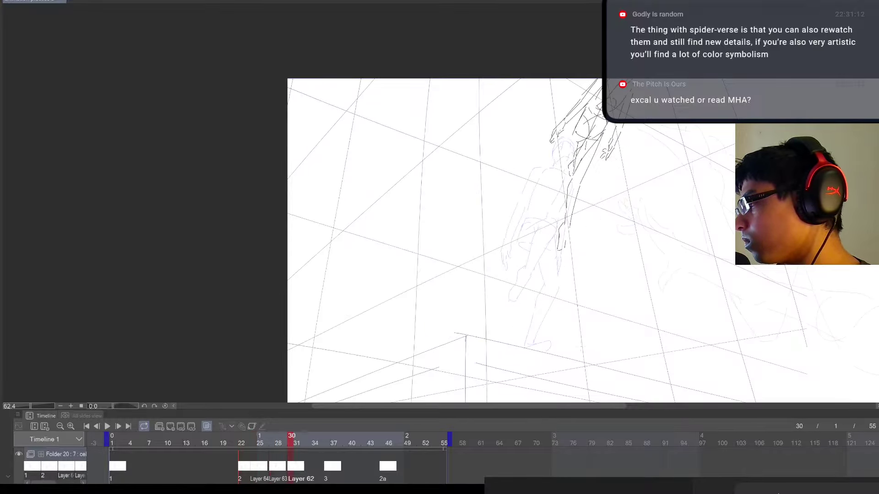
pyautogui.press('Right')
pyautogui.press('Right')
pyautogui.press('Right')
pyautogui.press('Right')
pyautogui.press('Right')
pyautogui.press('Right')
pyautogui.press('Right')
pyautogui.press('Right')
pyautogui.press('Right')
pyautogui.press('Right')
pyautogui.press('Right')
pyautogui.press('Right')
pyautogui.press('Right')
pyautogui.press('Right')
pyautogui.press('Right')
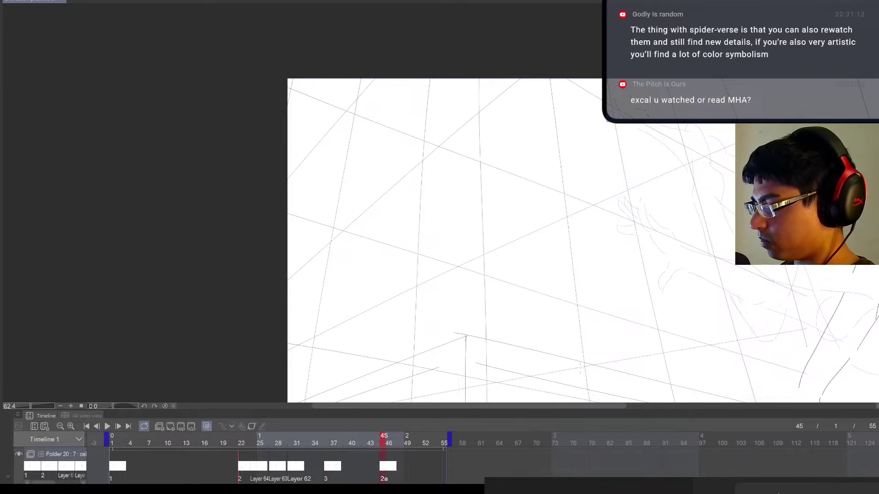
pyautogui.press('Home')
pyautogui.scroll(-4, 563, 330)
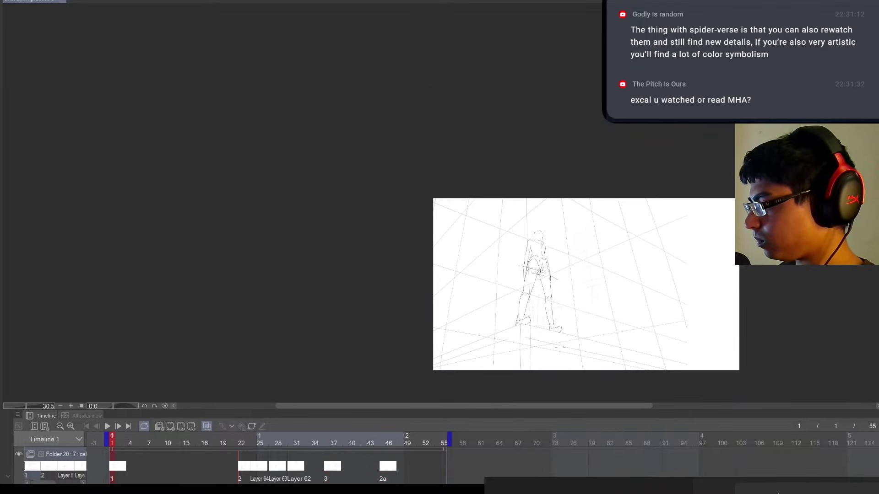
pyautogui.scroll(3, 572, 329)
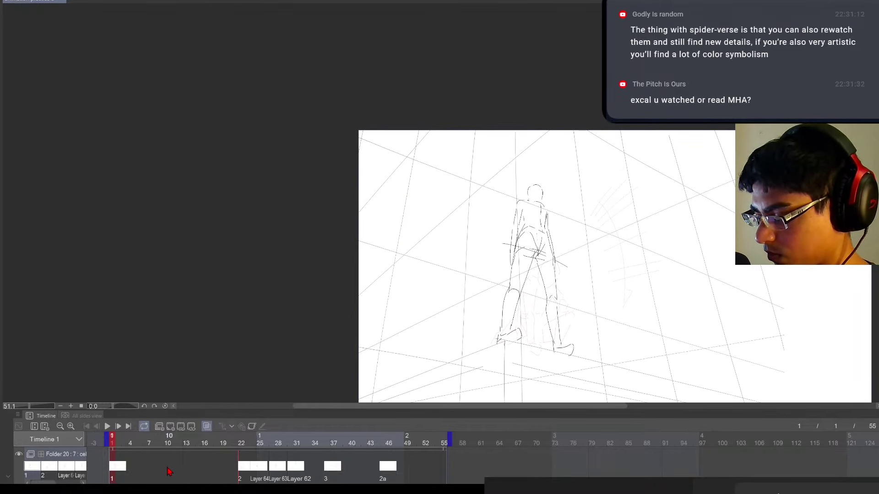
# Shift all cels from frame 24 onward four frames later and add a new blank animation cel at frame 25
pyautogui.click(241, 445)
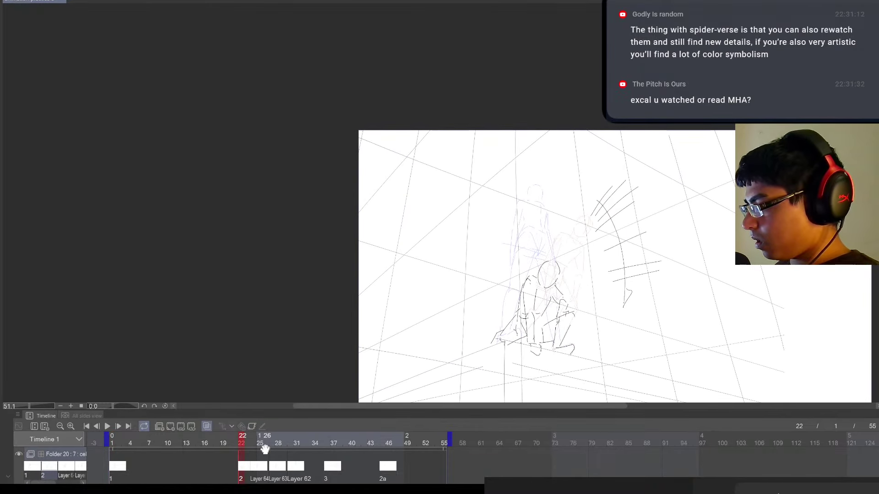
pyautogui.press('Right')
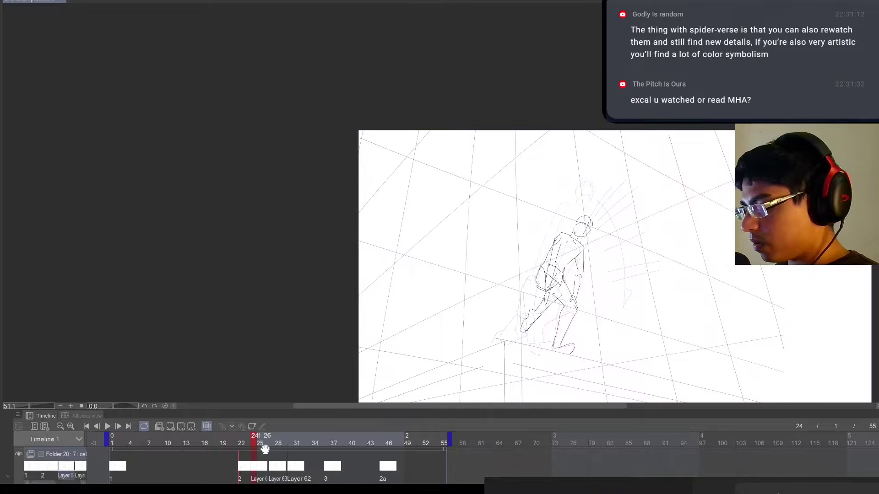
pyautogui.moveTo(418, 464)
pyautogui.mouseDown()
pyautogui.moveTo(247, 470)
pyautogui.moveTo(279, 471)
pyautogui.mouseUp()
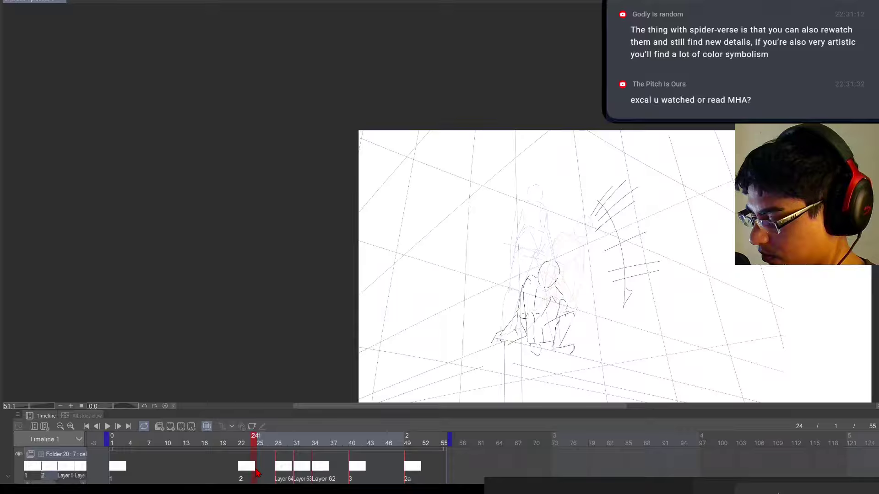
pyautogui.click(259, 471)
pyautogui.click(171, 426)
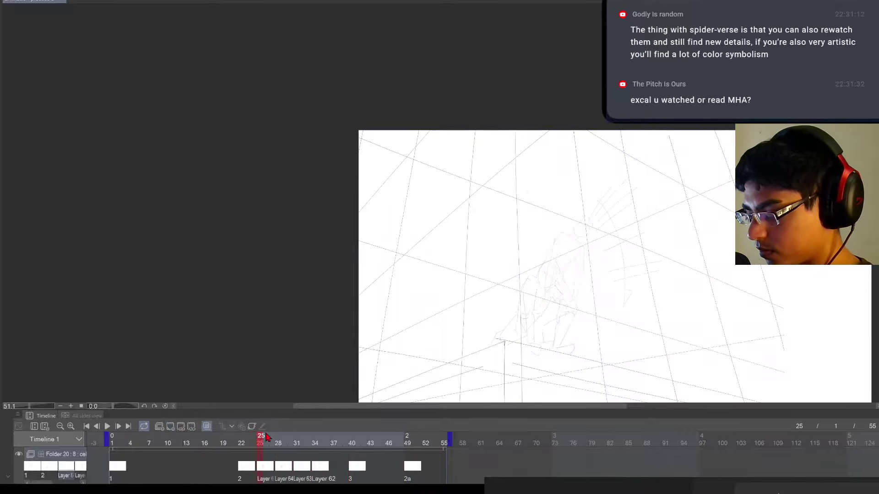
# Flip back and forth through the retimed cels between frames 25 and 34 to review the jump's timing
pyautogui.press('Right')
pyautogui.press('Right')
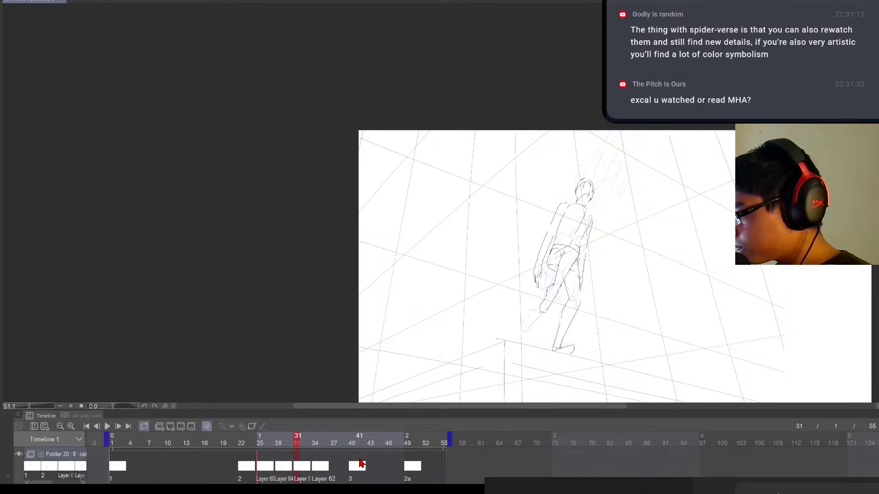
pyautogui.press('Right')
pyautogui.press('Right')
pyautogui.press('Right')
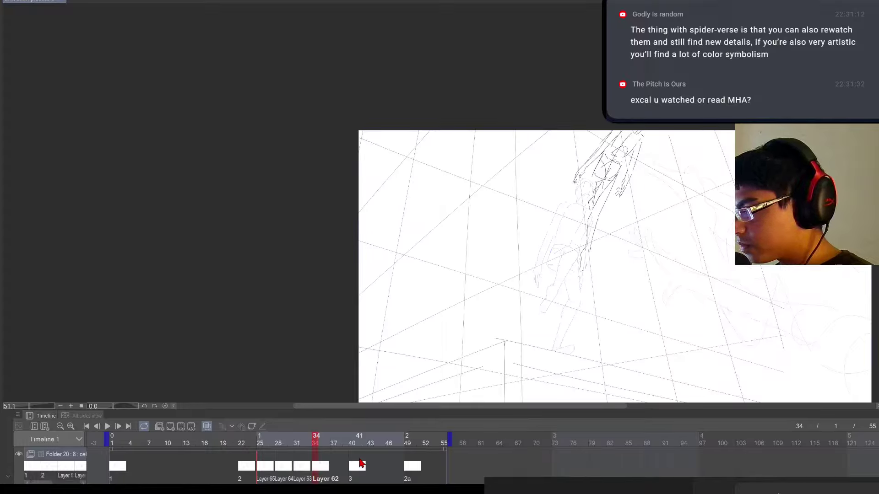
pyautogui.press('Left')
pyautogui.press('Left')
pyautogui.press('Left')
pyautogui.press('Left')
pyautogui.press('Left')
pyautogui.press('Left')
pyautogui.press('Right')
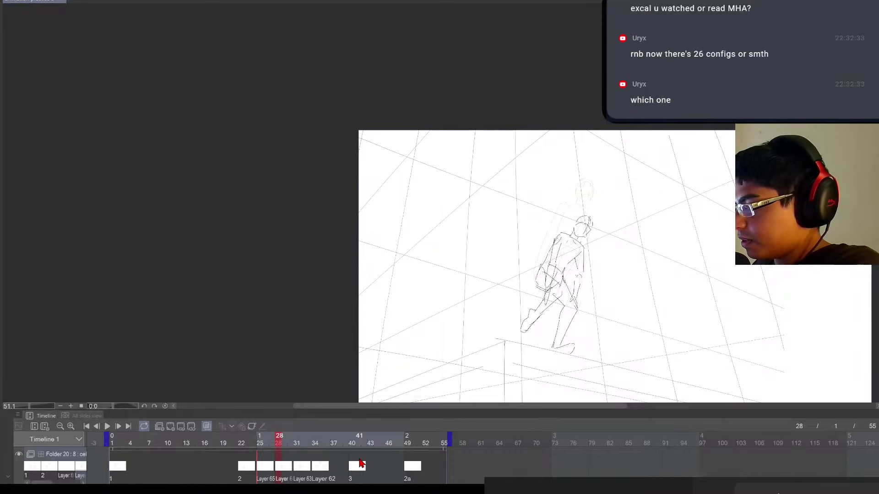
pyautogui.press('Right')
pyautogui.press('Right')
pyautogui.press('Right')
pyautogui.press('Right')
pyautogui.press('Right')
pyautogui.press('Right')
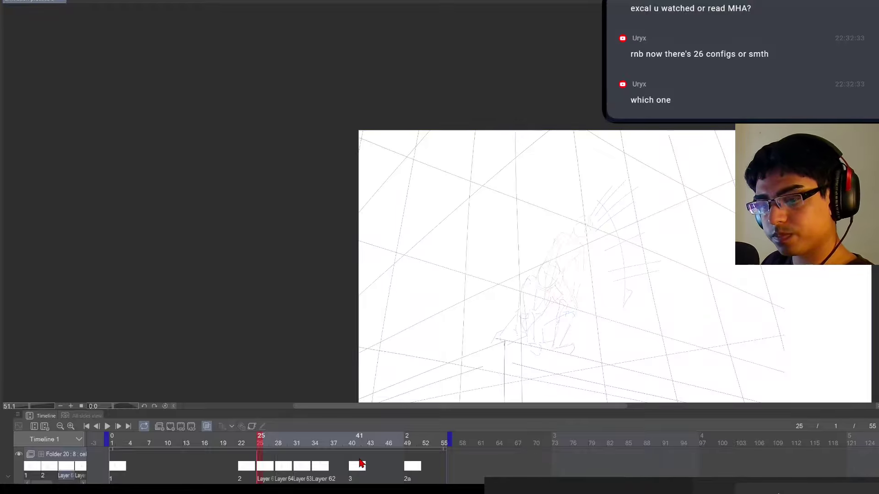
# Compare the crouching pose on frame 22 with the rising pose on frame 28 around the blank cel at frame 25
pyautogui.moveTo(568, 346); pyautogui.dragTo(556, 320)
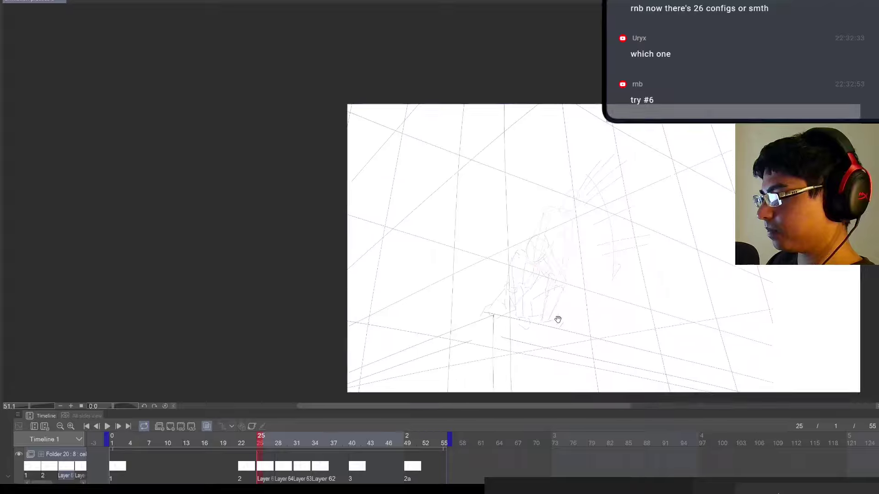
pyautogui.press('.')
pyautogui.press('Left')
pyautogui.press('Left')
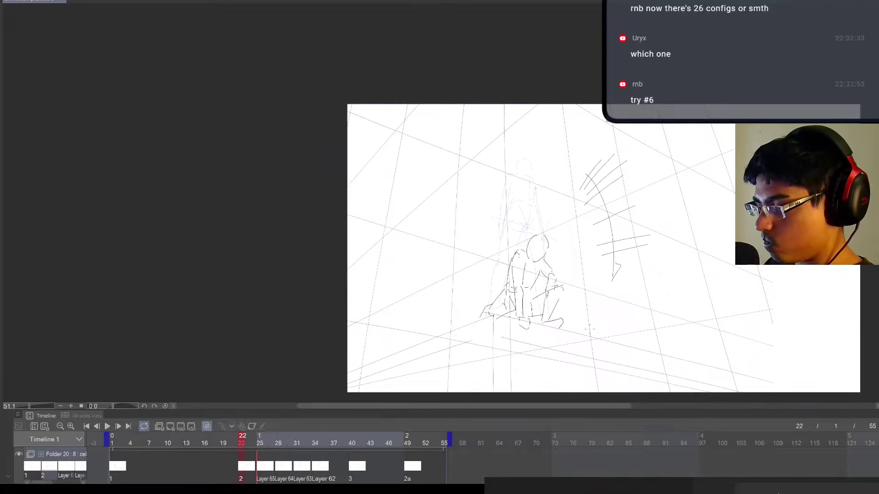
pyautogui.press('Right')
pyautogui.press('Right')
pyautogui.press('Left')
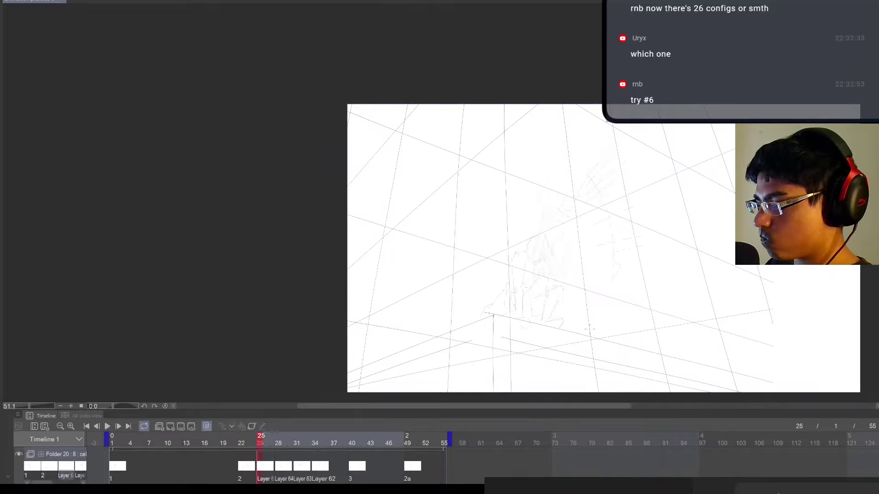
pyautogui.press('Left')
pyautogui.press('Right')
pyautogui.press('Right')
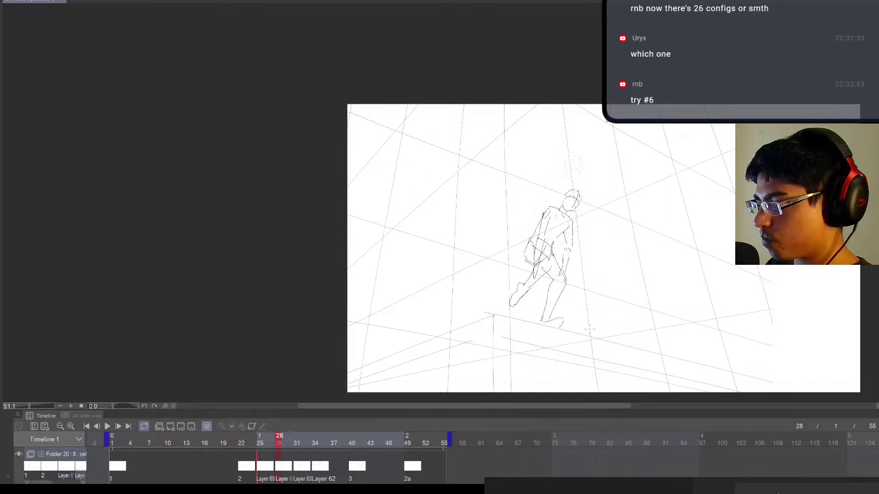
# Examine the rising and leaping poses on frames 28, 31 and 34, and return to the blank cel at frame 25
pyautogui.press('Right')
pyautogui.press('Right')
pyautogui.press('Left')
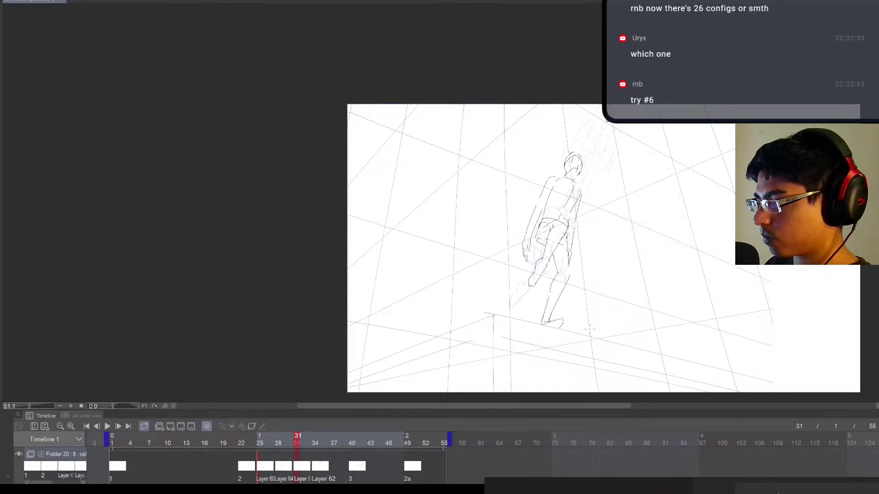
pyautogui.press('Left')
pyautogui.press('Left')
pyautogui.press('Right')
pyautogui.press('Right')
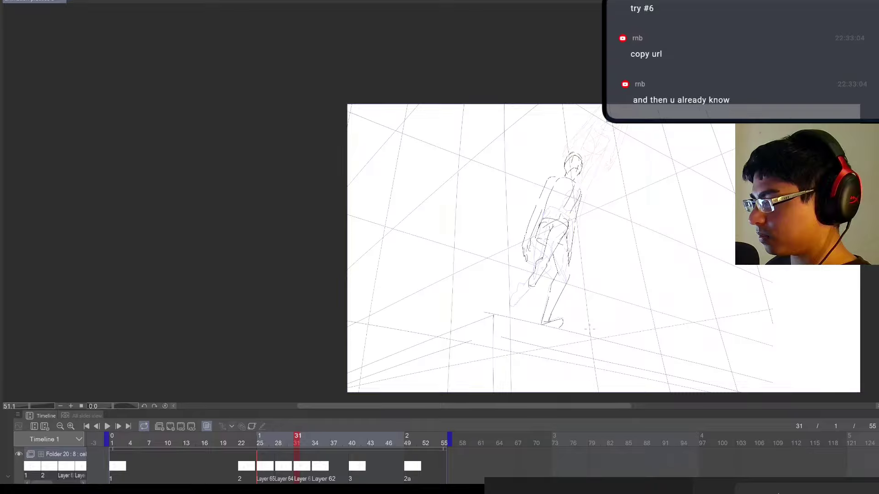
pyautogui.press('Right')
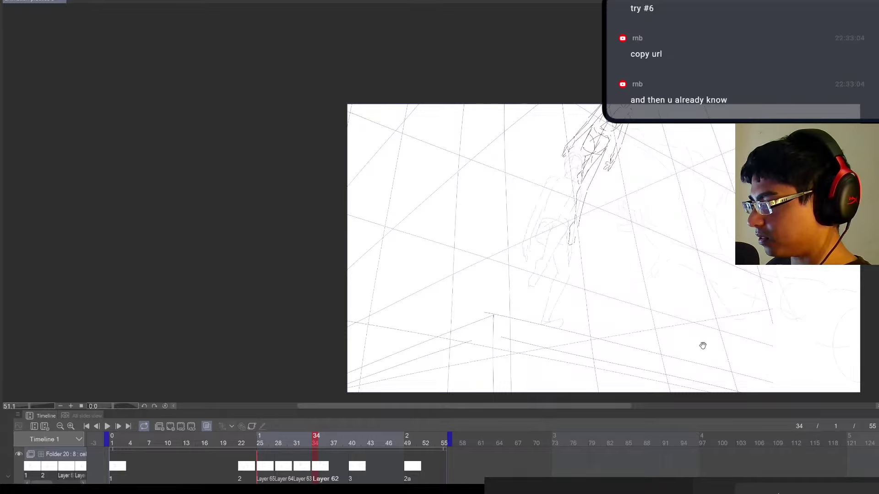
pyautogui.scroll(-3, 702, 345)
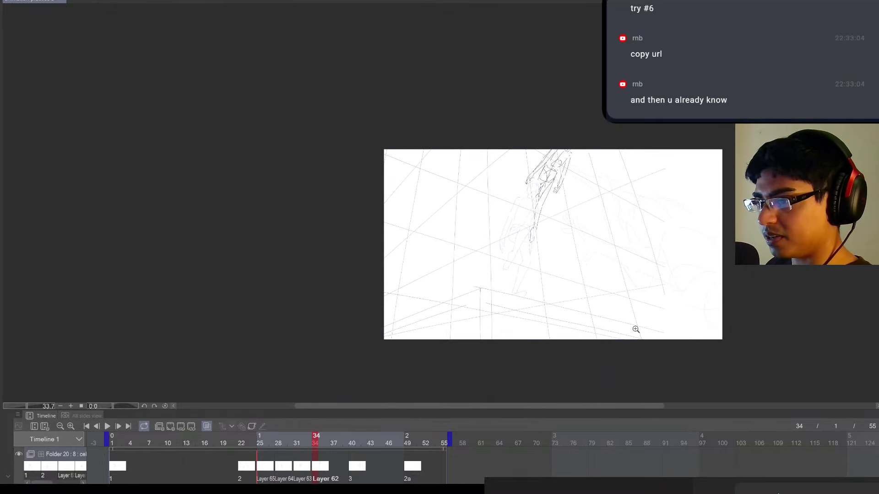
pyautogui.scroll(1, 645, 323)
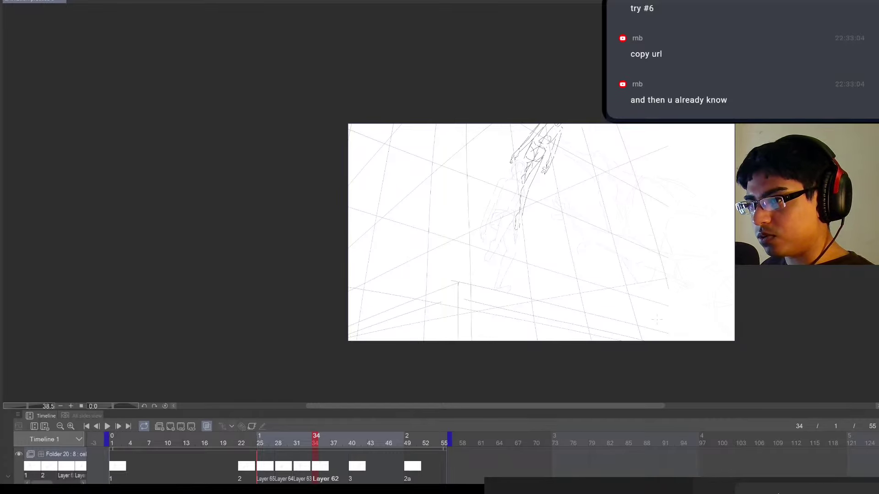
pyautogui.press('Left')
pyautogui.press('Left')
pyautogui.press('Left')
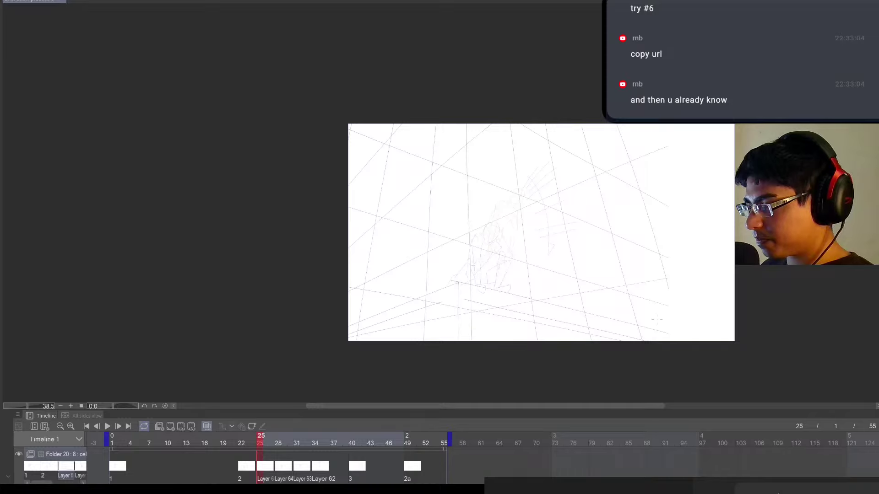
# Sketch the curved shoulder line and both sides of the upper torso for the in-between pose on frame 25, guided by the neighbouring poses
pyautogui.press('Right')
pyautogui.press('Left')
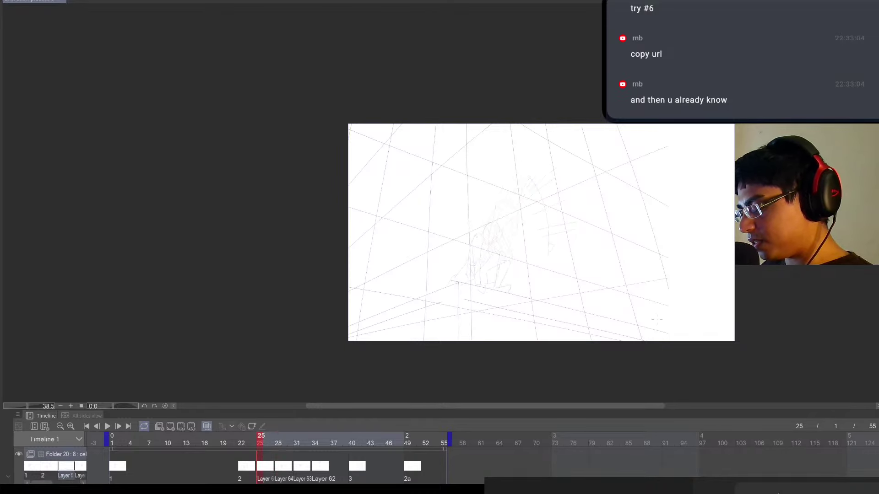
pyautogui.press('Left')
pyautogui.press('Right')
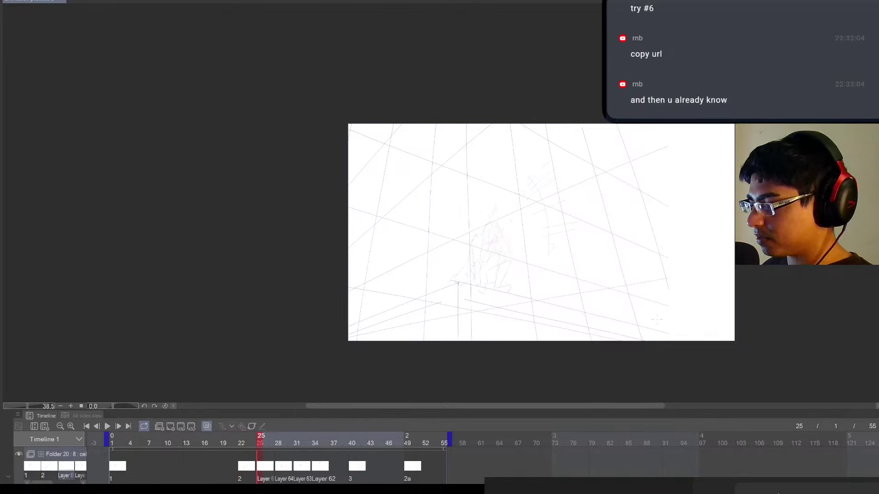
pyautogui.keyDown('ctrl'); pyautogui.click(602, 335); pyautogui.keyUp('ctrl')
pyautogui.moveTo(604, 337); pyautogui.dragTo(618, 356)
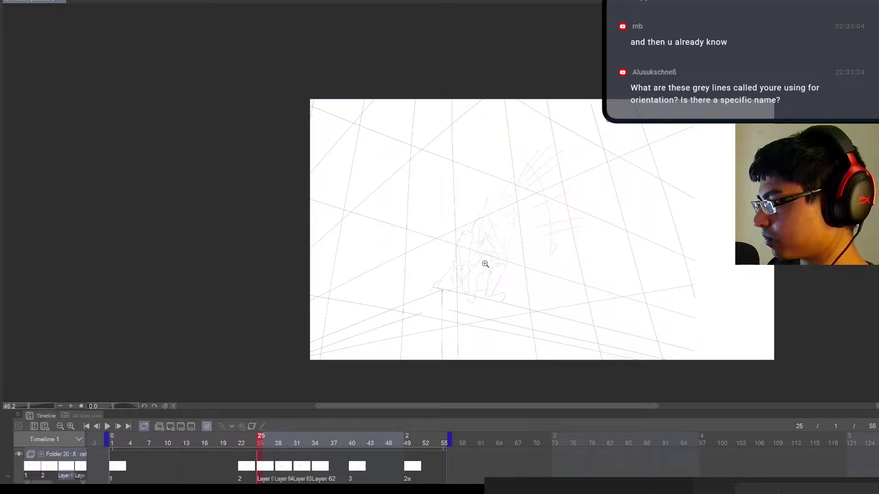
pyautogui.moveTo(479, 264); pyautogui.dragTo(540, 332)
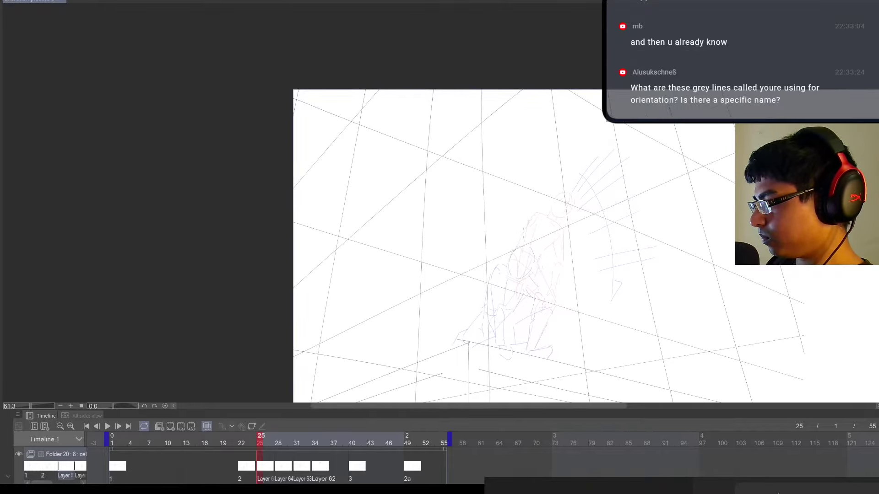
pyautogui.scroll(2, 519, 247)
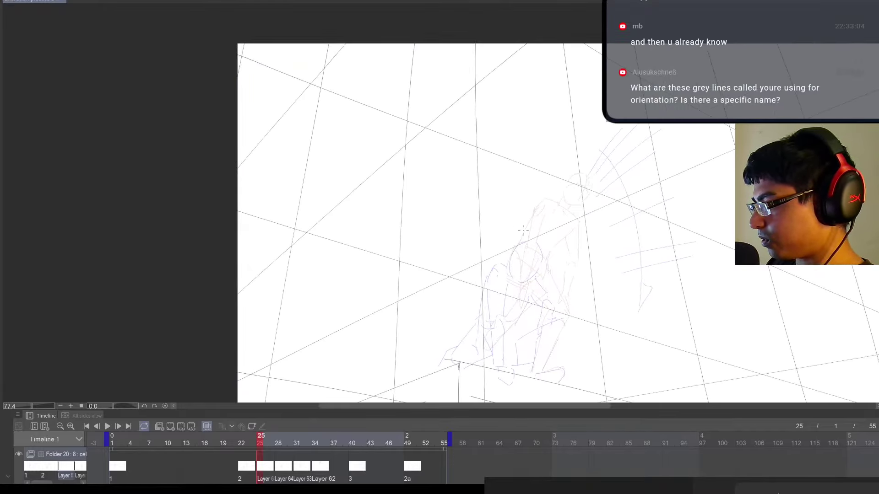
pyautogui.moveTo(515, 227)
pyautogui.mouseDown()
pyautogui.moveTo(555, 258)
pyautogui.moveTo(555, 249)
pyautogui.mouseUp()
pyautogui.hotkey('ctrl', 'z')
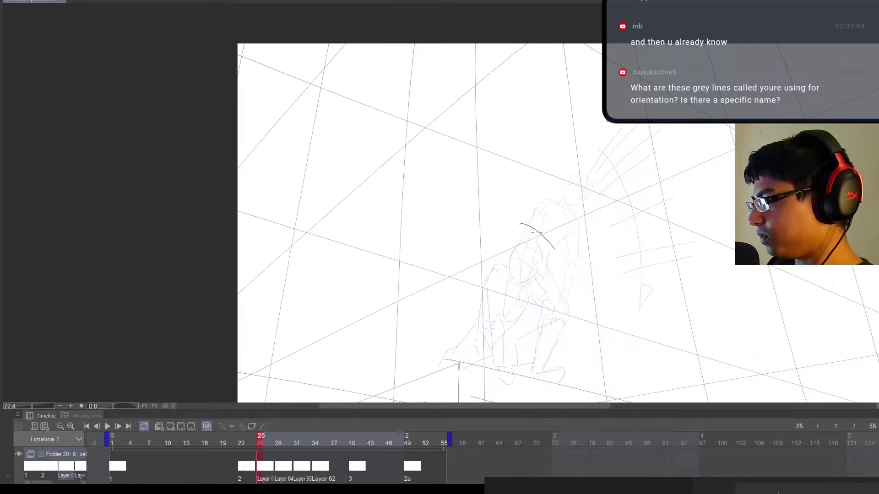
pyautogui.hotkey('ctrl', 'z')
pyautogui.moveTo(519, 225)
pyautogui.mouseDown()
pyautogui.moveTo(552, 243)
pyautogui.moveTo(521, 300)
pyautogui.mouseUp()
pyautogui.hotkey('ctrl', 'z')
pyautogui.moveTo(516, 226); pyautogui.dragTo(496, 270)
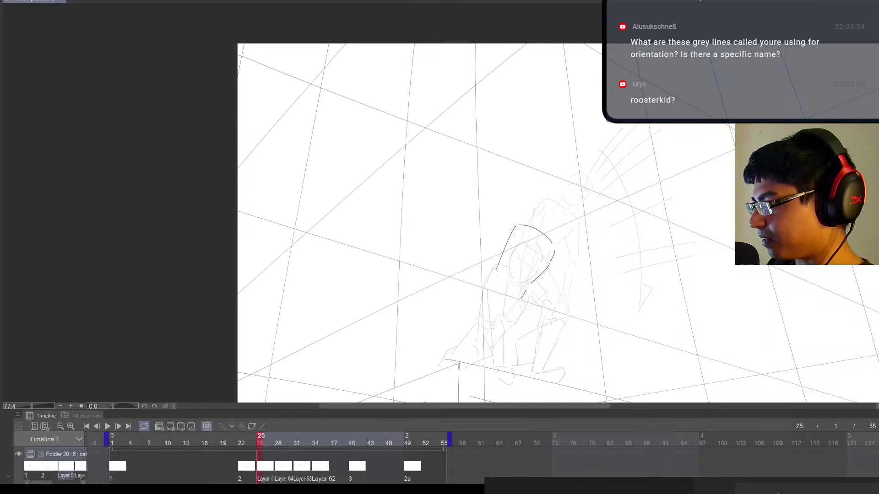
# Draw an oval head above the forward shoulder and refine the shoulder line on frame 25
pyautogui.moveTo(515, 230)
pyautogui.mouseDown()
pyautogui.moveTo(512, 240)
pyautogui.moveTo(516, 232)
pyautogui.moveTo(537, 239)
pyautogui.moveTo(558, 207)
pyautogui.moveTo(548, 208)
pyautogui.moveTo(550, 237)
pyautogui.moveTo(548, 206)
pyautogui.moveTo(537, 227)
pyautogui.mouseUp()
pyautogui.hotkey('ctrl', 'z')
pyautogui.hotkey('ctrl', 'z')
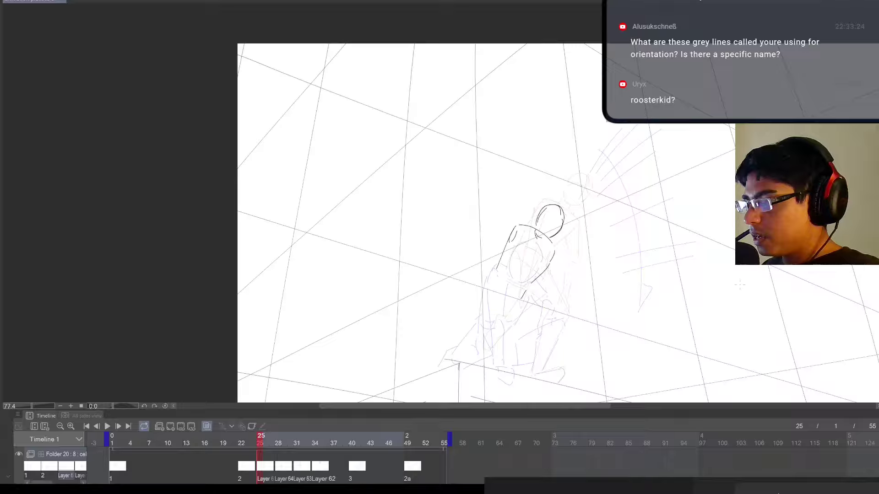
# Sketch the inner torso line, waist and hips below the shoulders, closing the pelvis above the ledge
pyautogui.moveTo(730, 341); pyautogui.dragTo(707, 350)
pyautogui.moveTo(723, 359); pyautogui.dragTo(657, 358)
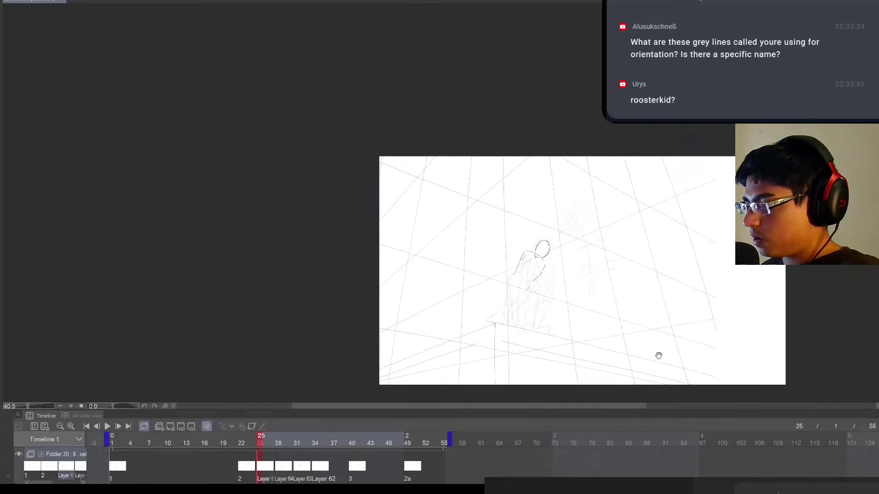
pyautogui.scroll(1, 525, 290)
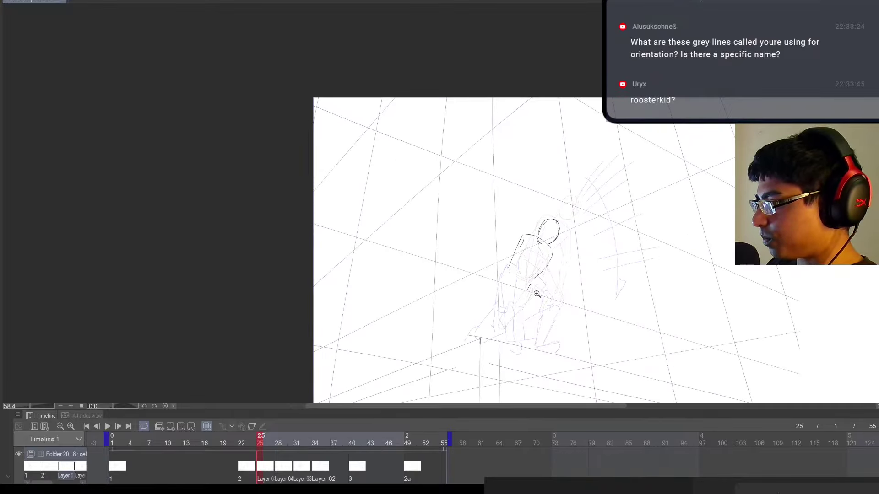
pyautogui.scroll(1, 533, 290)
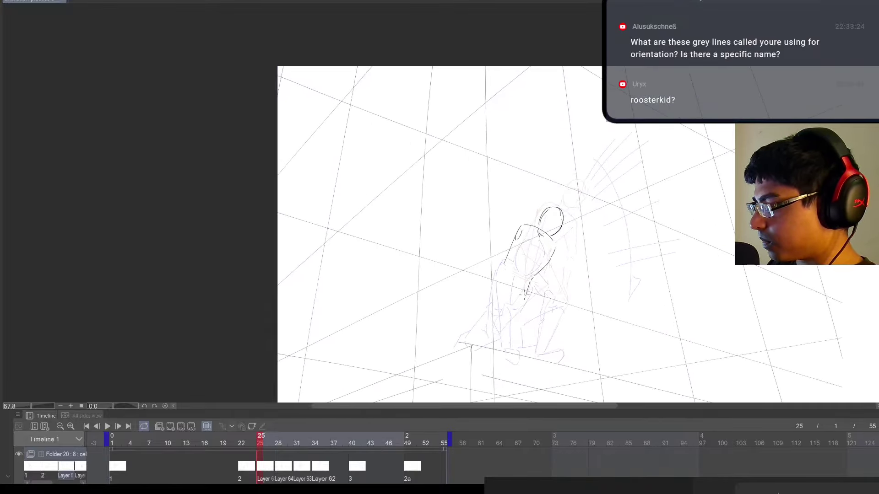
pyautogui.moveTo(545, 239)
pyautogui.mouseDown()
pyautogui.moveTo(520, 291)
pyautogui.moveTo(525, 308)
pyautogui.moveTo(522, 275)
pyautogui.moveTo(496, 292)
pyautogui.moveTo(521, 311)
pyautogui.moveTo(495, 301)
pyautogui.mouseUp()
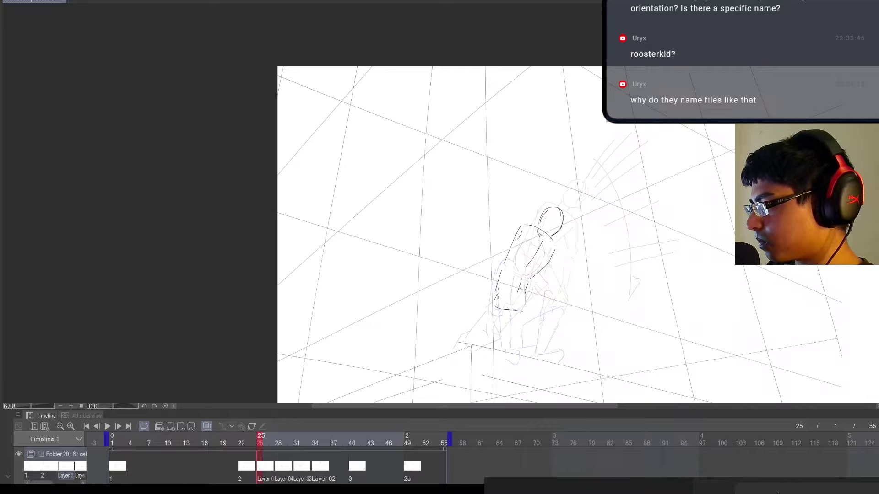
pyautogui.hotkey('ctrl', 'z')
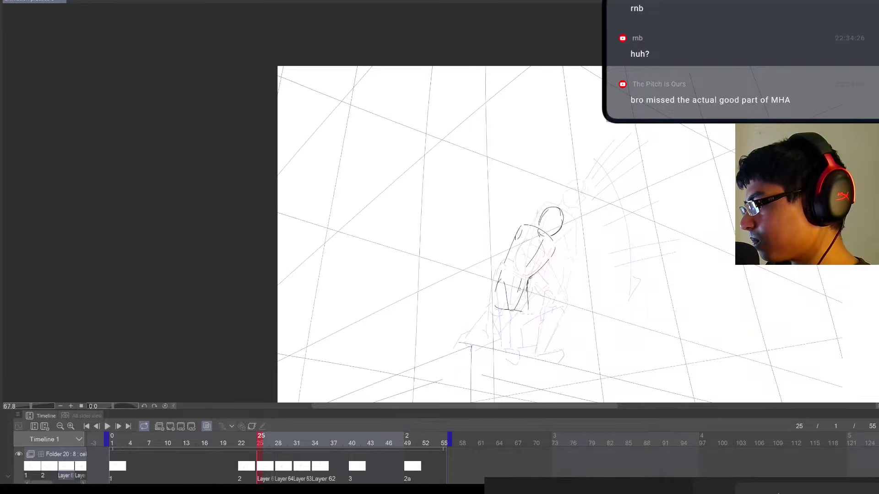
pyautogui.moveTo(526, 292); pyautogui.dragTo(511, 310)
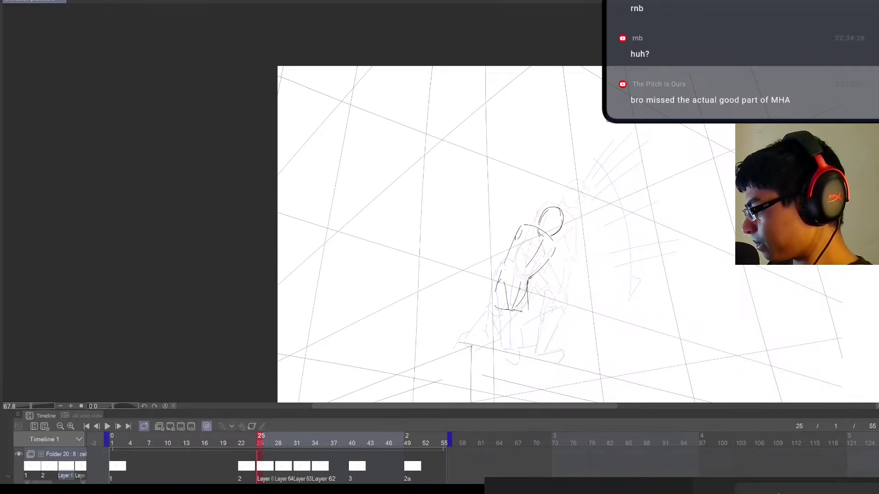
# Draw the bent front leg with a forward thigh, a shin angled back from the knee and a foot planted on the ledge
pyautogui.moveTo(526, 286); pyautogui.dragTo(557, 307)
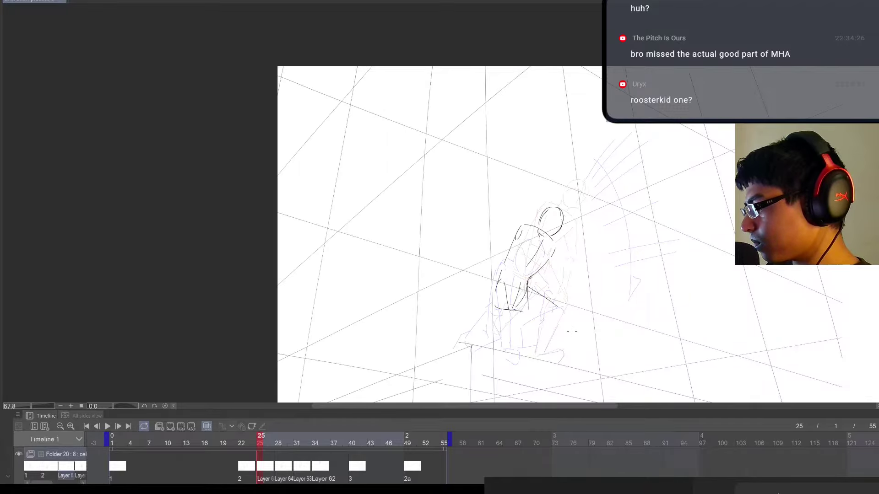
pyautogui.press('Left')
pyautogui.press('Right')
pyautogui.press('Right')
pyautogui.press('Right')
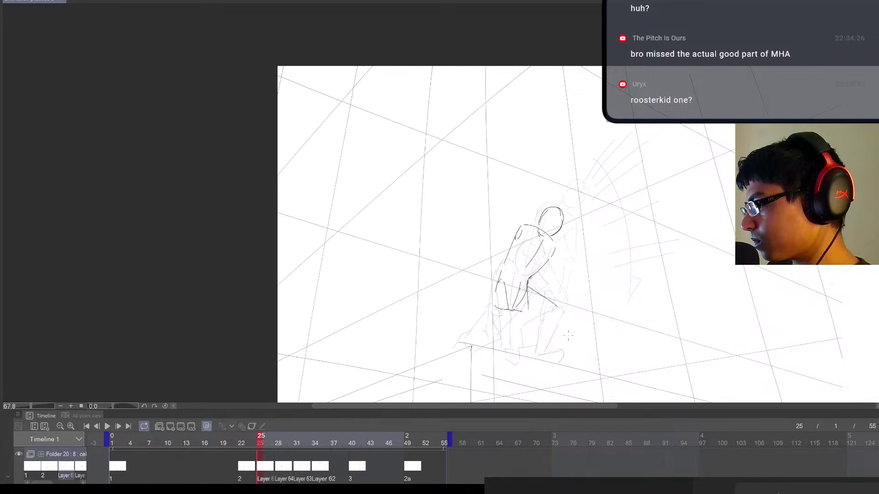
pyautogui.press('space')
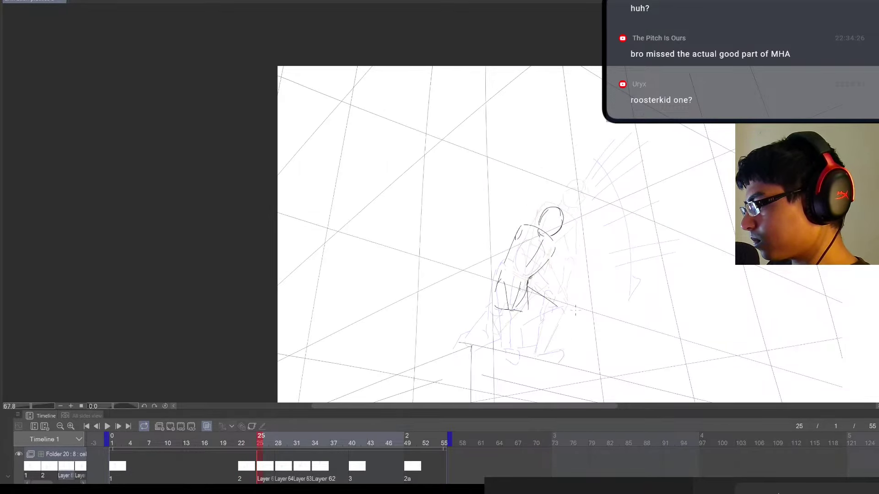
pyautogui.hotkey('ctrl', 'z')
pyautogui.moveTo(530, 289)
pyautogui.mouseDown()
pyautogui.moveTo(569, 310)
pyautogui.moveTo(544, 357)
pyautogui.mouseUp()
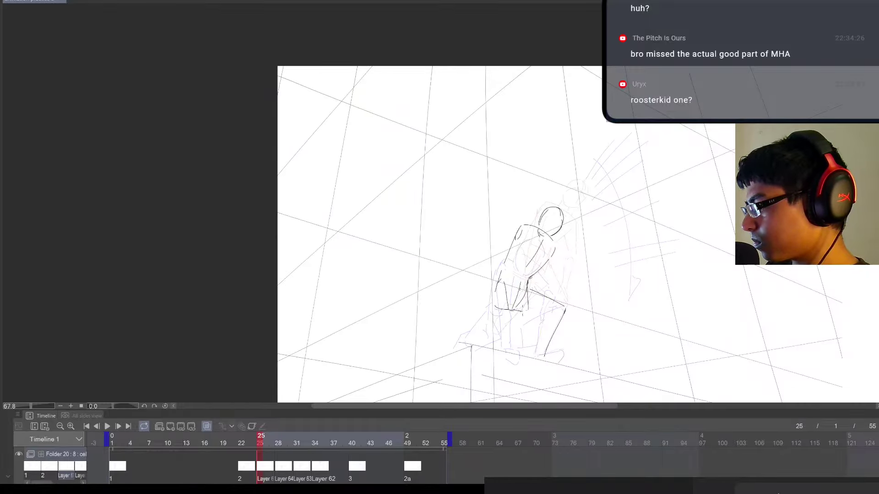
pyautogui.moveTo(522, 310); pyautogui.dragTo(544, 314)
pyautogui.hotkey('ctrl', 'z')
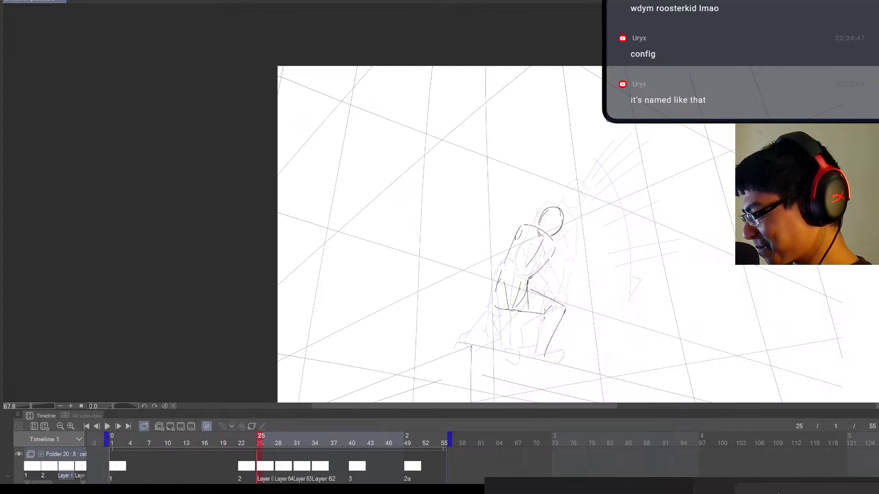
pyautogui.moveTo(545, 315)
pyautogui.mouseDown()
pyautogui.moveTo(535, 353)
pyautogui.moveTo(563, 351)
pyautogui.mouseUp()
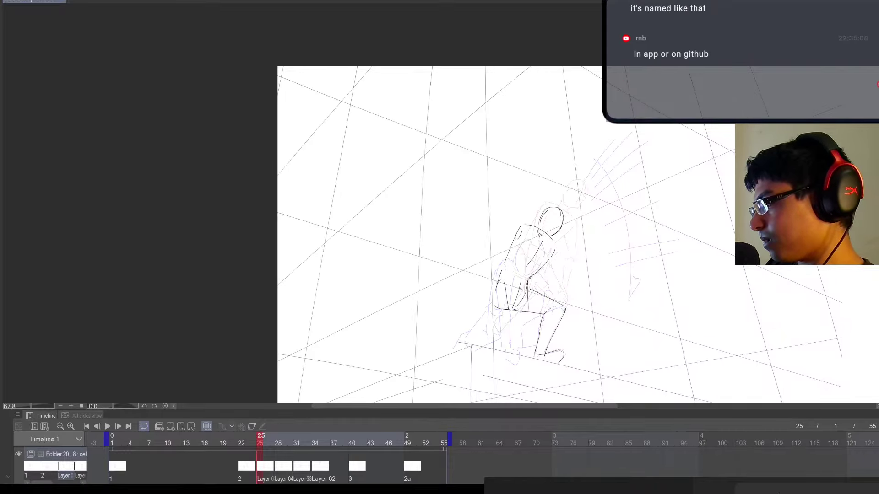
# Draw the front arm coming down from the shoulder with the hand resting on the bent knee
pyautogui.moveTo(554, 249); pyautogui.dragTo(559, 273)
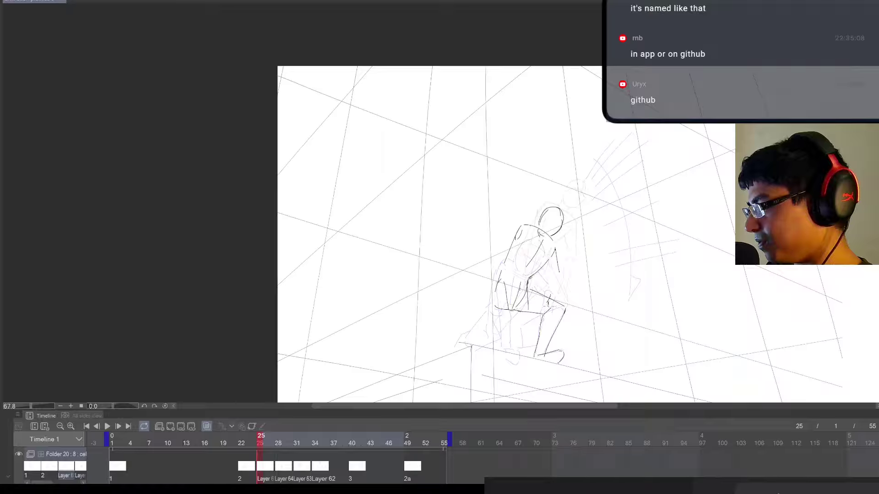
pyautogui.moveTo(548, 299); pyautogui.dragTo(549, 310)
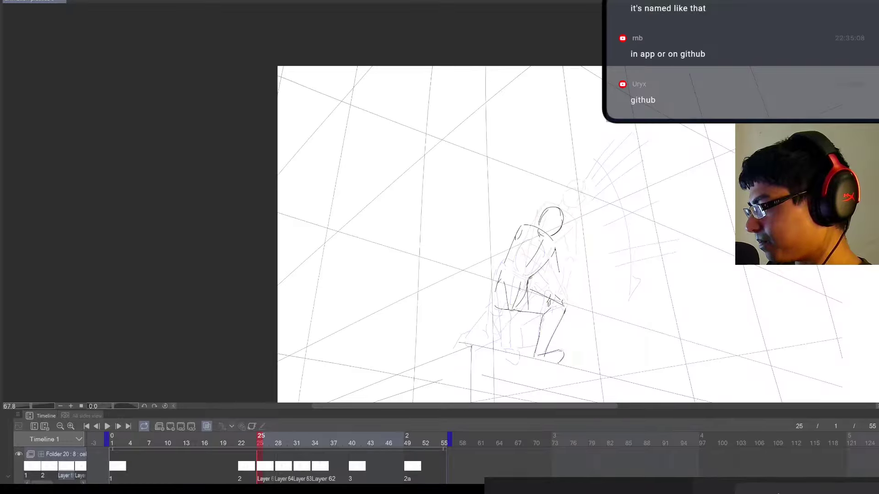
pyautogui.moveTo(548, 261); pyautogui.dragTo(554, 298)
pyautogui.hotkey('ctrl', 'z')
pyautogui.moveTo(555, 253); pyautogui.dragTo(559, 277)
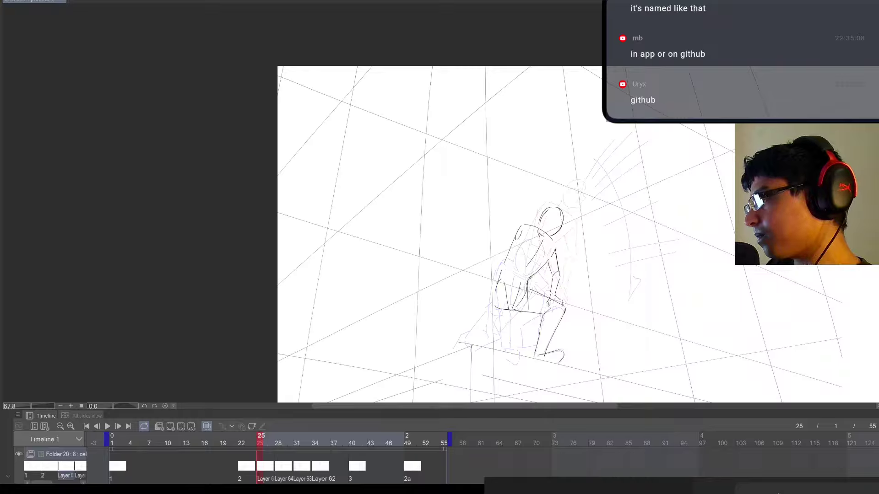
# Flip through the neighbouring cels to compare the frame 25 pose with the crouch before it and the rising pose on frame 28
pyautogui.press('Left')
pyautogui.press('Right')
pyautogui.press('Right')
pyautogui.press('Right')
pyautogui.press('Right')
pyautogui.press('Right')
pyautogui.press('Right')
pyautogui.press('Right')
pyautogui.press('Right')
pyautogui.press('Right')
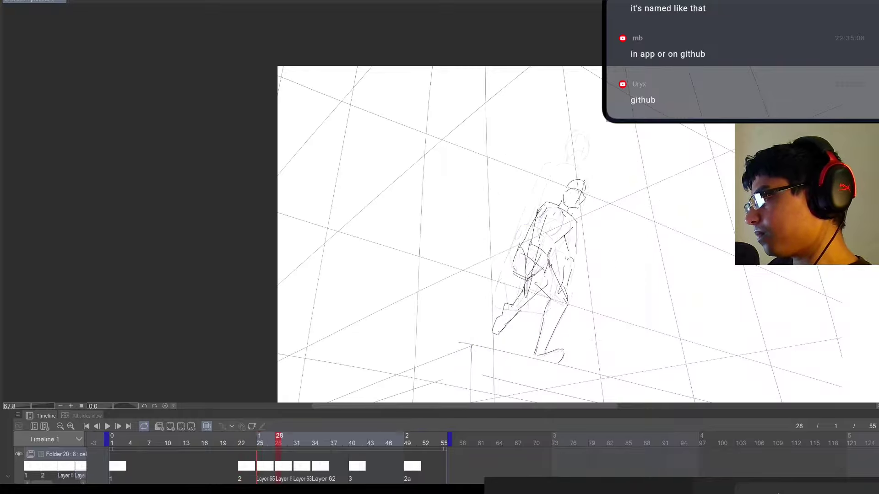
pyautogui.press('Left')
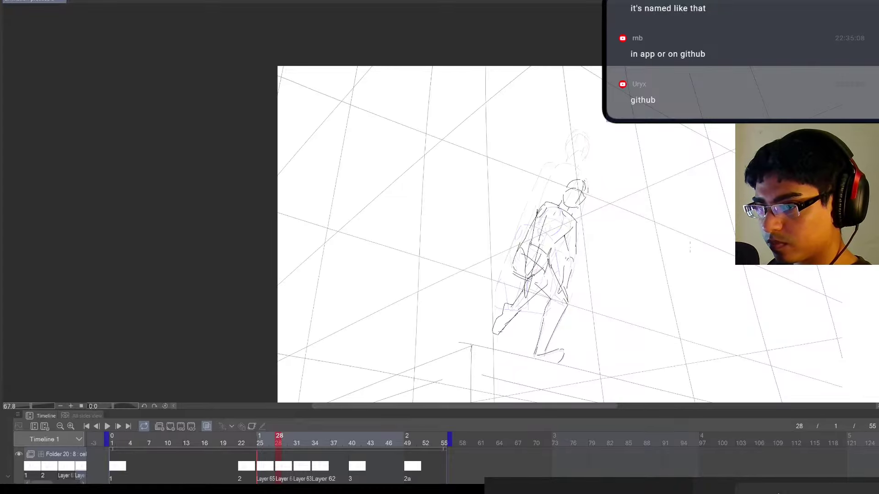
pyautogui.press('Left')
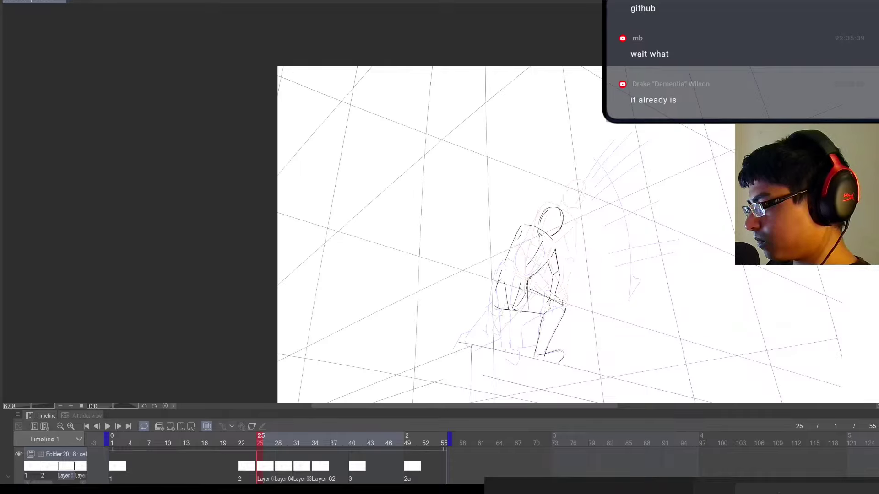
# Sketch the back leg stretching from the hip to the ledge's edge and erase the stray lines around its knee and calf
pyautogui.moveTo(462, 349)
pyautogui.mouseDown()
pyautogui.moveTo(507, 300)
pyautogui.moveTo(462, 343)
pyautogui.mouseUp()
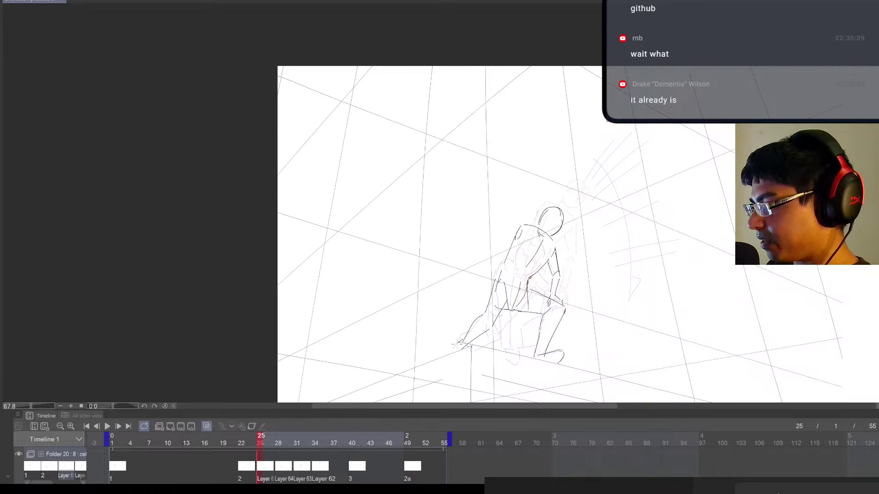
pyautogui.moveTo(483, 299); pyautogui.dragTo(458, 347)
pyautogui.hotkey('ctrl', 'z')
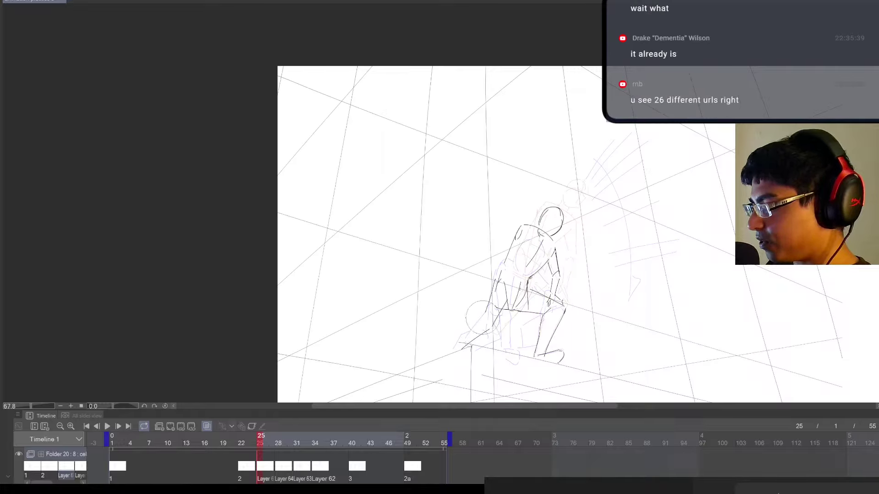
pyautogui.press('e')
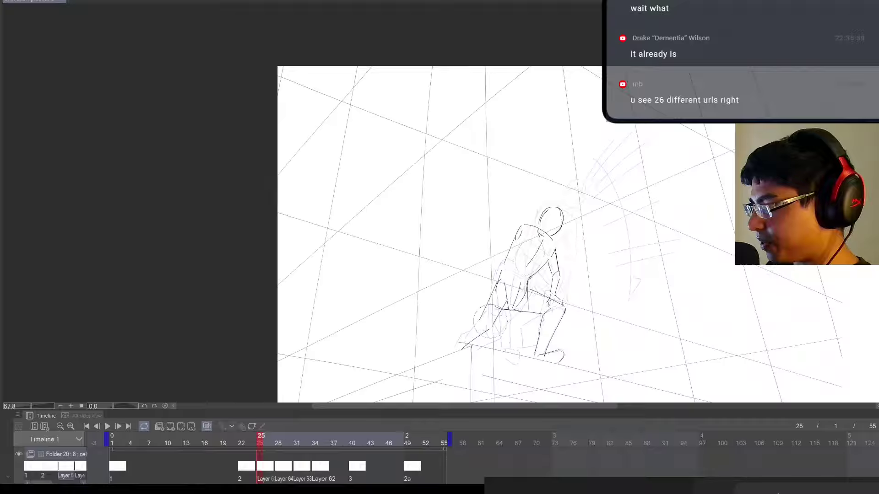
pyautogui.moveTo(491, 326)
pyautogui.mouseDown()
pyautogui.moveTo(503, 308)
pyautogui.moveTo(484, 340)
pyautogui.mouseUp()
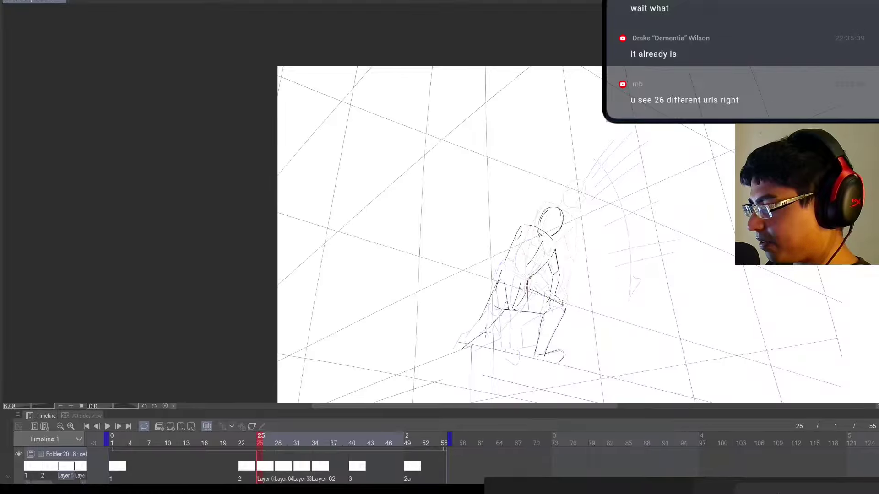
pyautogui.press('e')
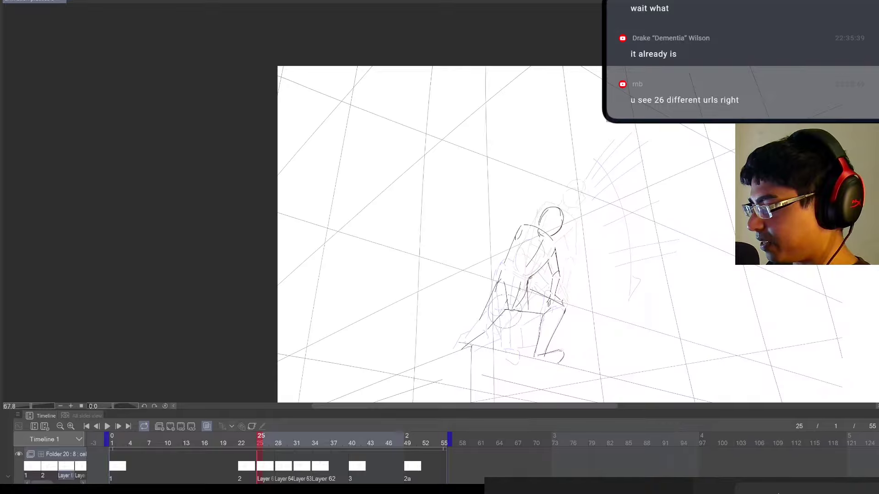
# Redraw the back leg's underside from the hip and extend the foot past the ledge's edge
pyautogui.moveTo(506, 311); pyautogui.dragTo(455, 356)
pyautogui.press('p')
pyautogui.moveTo(505, 309); pyautogui.dragTo(457, 351)
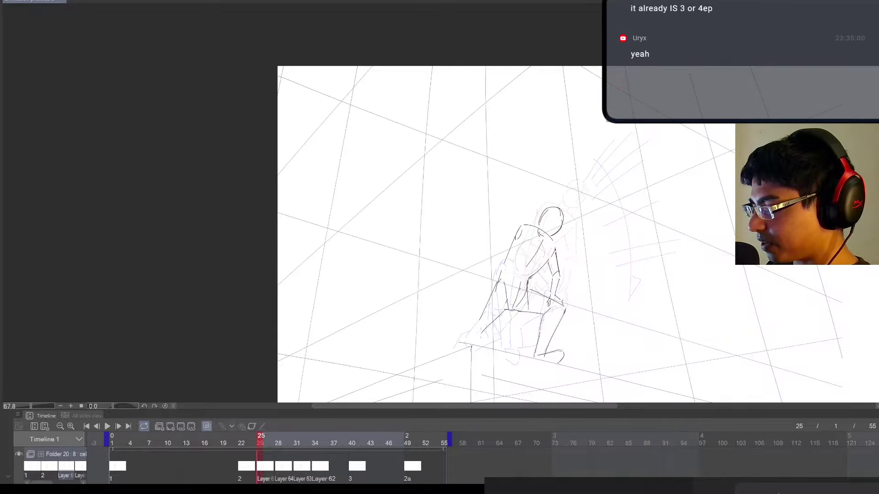
pyautogui.hotkey('ctrl', 'z')
pyautogui.hotkey('ctrl', 'z')
pyautogui.moveTo(506, 310)
pyautogui.mouseDown()
pyautogui.moveTo(467, 344)
pyautogui.moveTo(478, 319)
pyautogui.moveTo(471, 325)
pyautogui.moveTo(451, 354)
pyautogui.mouseUp()
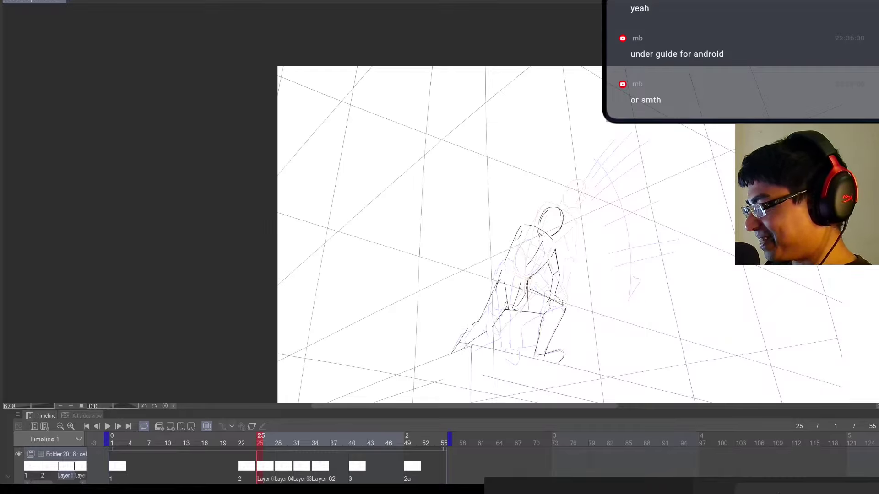
# Draw the other arm hanging from the rear shoulder along the torso to hip level
pyautogui.moveTo(514, 234); pyautogui.dragTo(512, 282)
pyautogui.hotkey('ctrl', 'z')
pyautogui.hotkey('ctrl', 'z')
pyautogui.moveTo(522, 237); pyautogui.dragTo(507, 307)
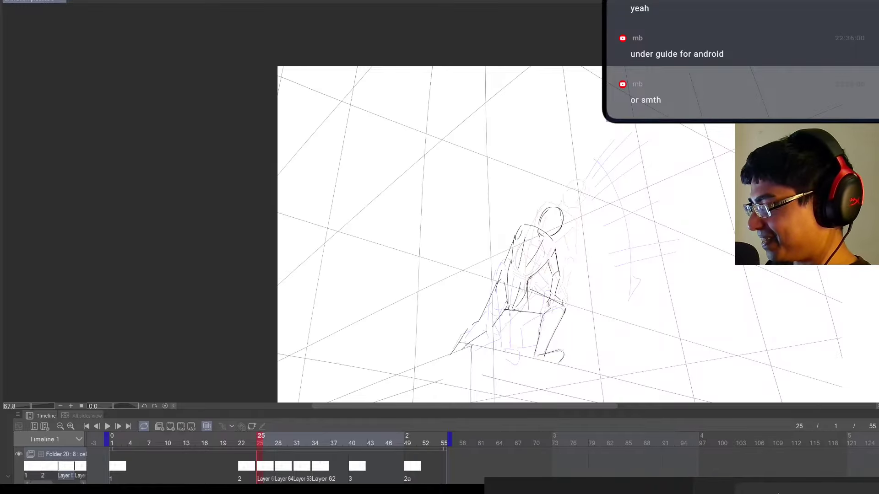
pyautogui.moveTo(518, 271); pyautogui.dragTo(503, 315)
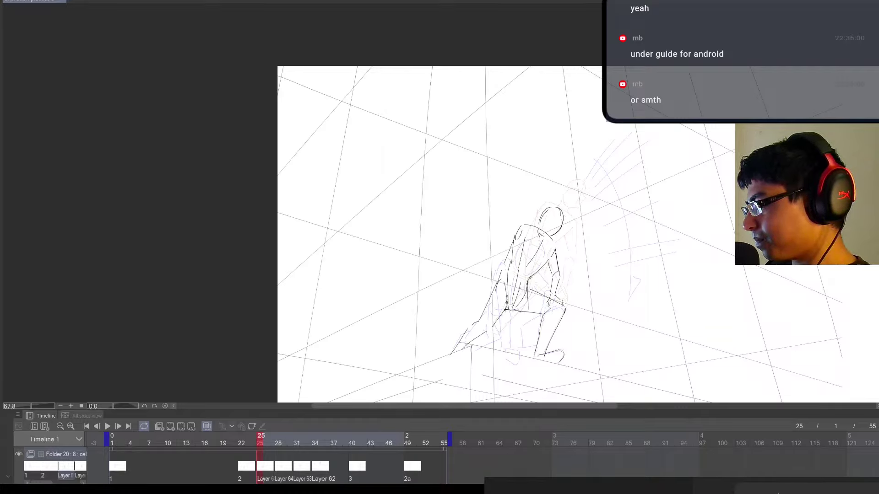
# Draw the fingers of the rear arm's hanging hand at hip level on frame 25
pyautogui.moveTo(509, 314); pyautogui.dragTo(514, 322)
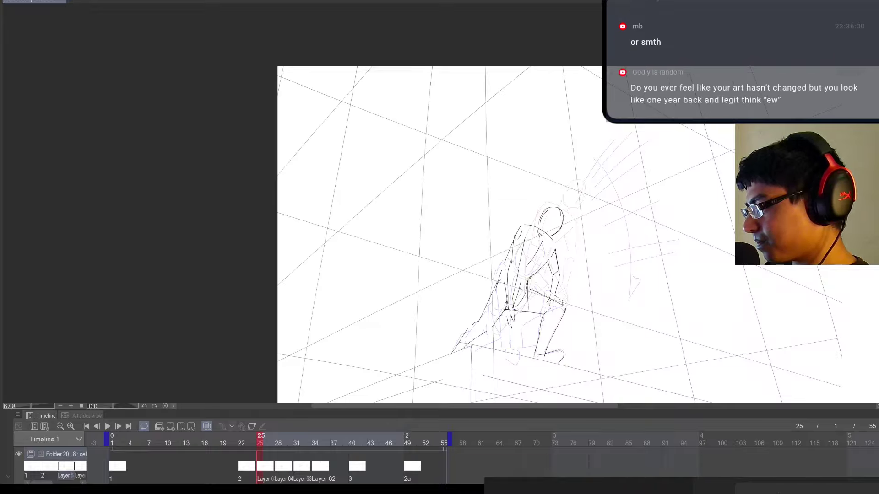
pyautogui.moveTo(506, 317); pyautogui.dragTo(503, 325)
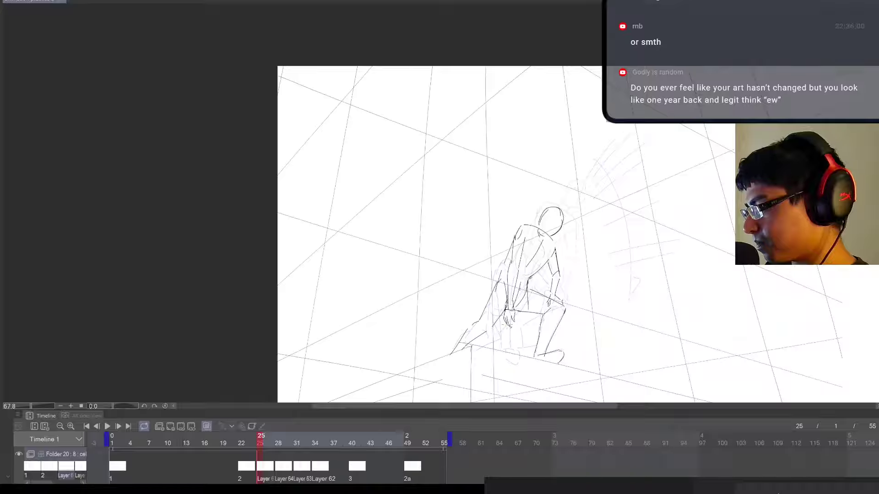
pyautogui.press('Left')
pyautogui.press('Right')
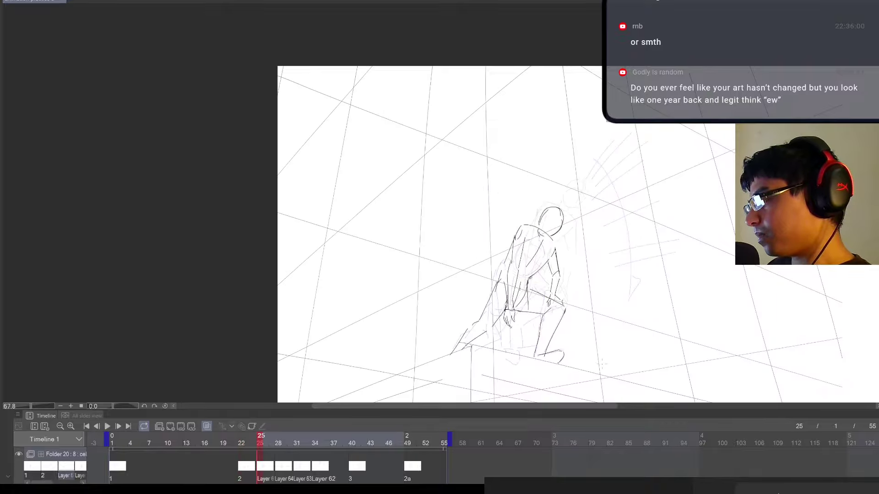
# Flip back and forth through the cels around frames 22 to 34 to compare the crouch, rise and leap poses
pyautogui.press('Right')
pyautogui.press('Right')
pyautogui.press('Right')
pyautogui.press('Right')
pyautogui.press('Right')
pyautogui.press('Right')
pyautogui.press('Right')
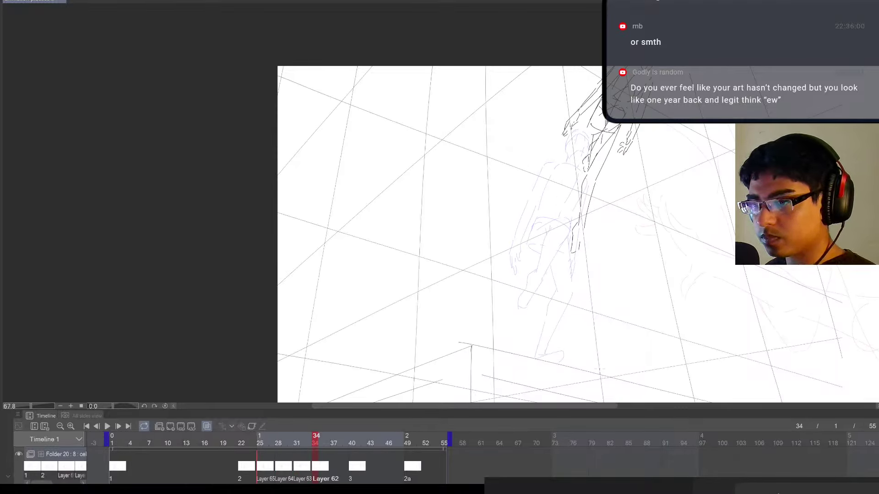
pyautogui.press('Left')
pyautogui.press('Left')
pyautogui.press('Left')
pyautogui.press('Left')
pyautogui.press('Left')
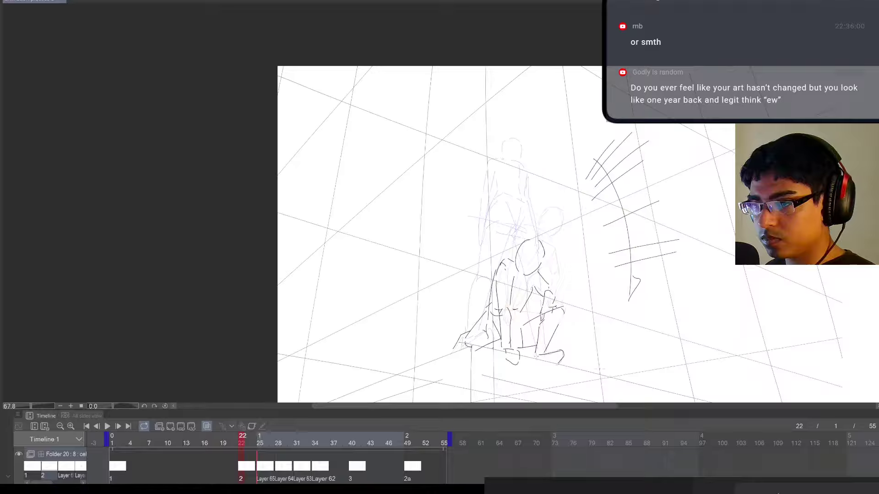
pyautogui.press('Left')
pyautogui.press('Left')
pyautogui.press('Right')
pyautogui.press('Right')
pyautogui.press('Right')
pyautogui.press('Right')
pyautogui.press('Right')
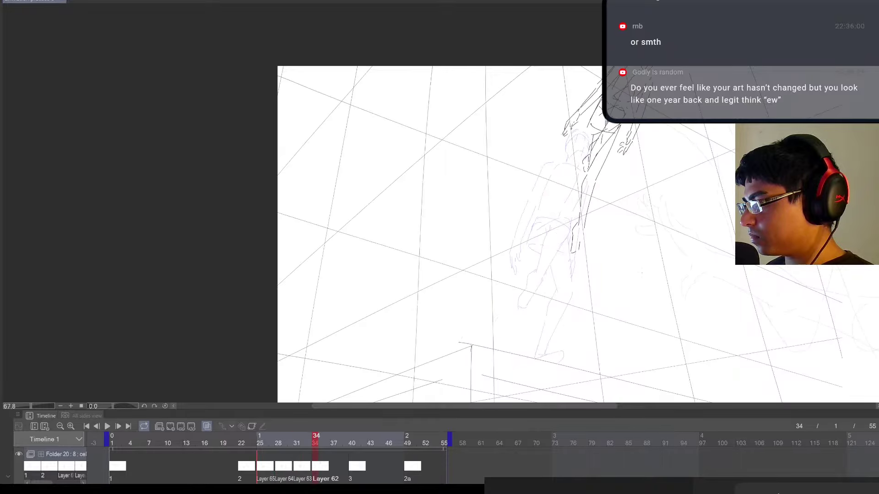
# Fit the whole canvas in view and play back the animation to check the leap's timing
pyautogui.scroll(-5, 646, 284)
pyautogui.moveTo(661, 329); pyautogui.dragTo(595, 306)
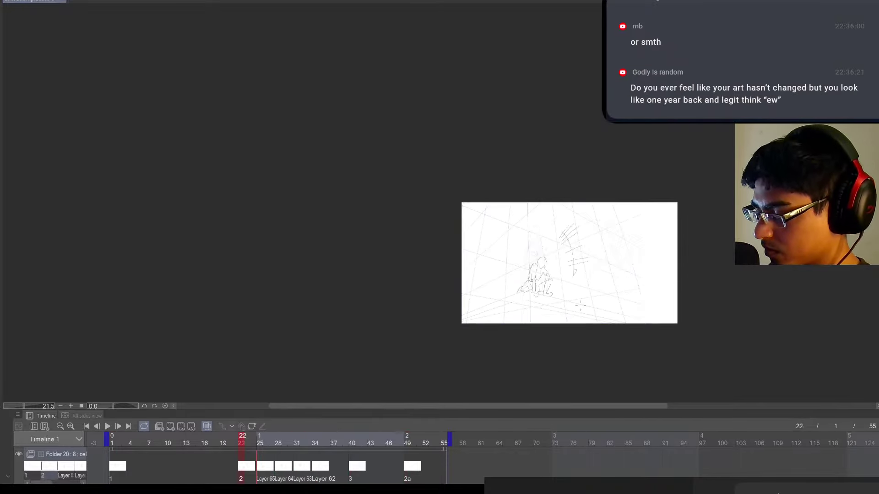
pyautogui.press('Left')
pyautogui.moveTo(382, 334); pyautogui.dragTo(549, 336)
pyautogui.moveTo(549, 336); pyautogui.dragTo(370, 369)
pyautogui.click(107, 426)
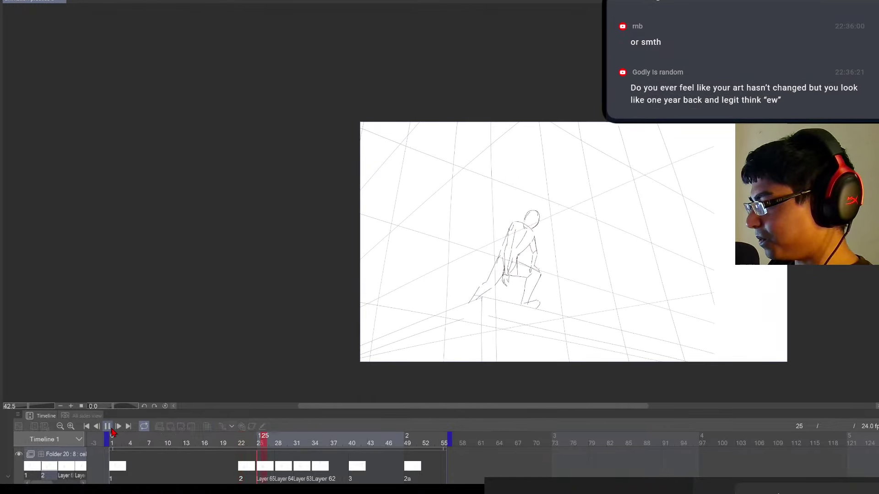
pyautogui.click(247, 466)
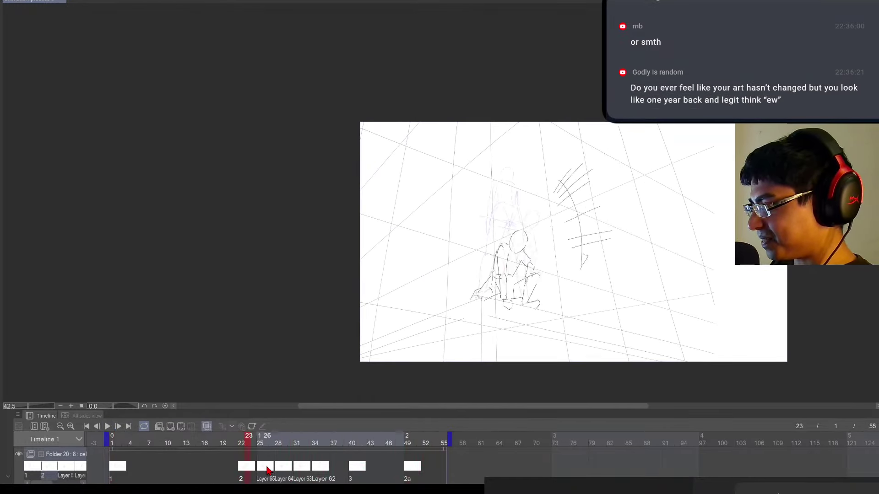
pyautogui.press('space')
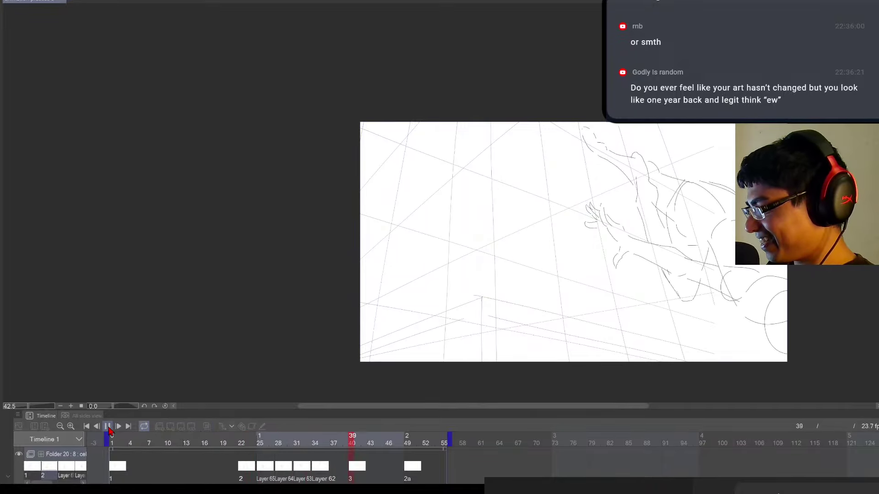
pyautogui.press('space')
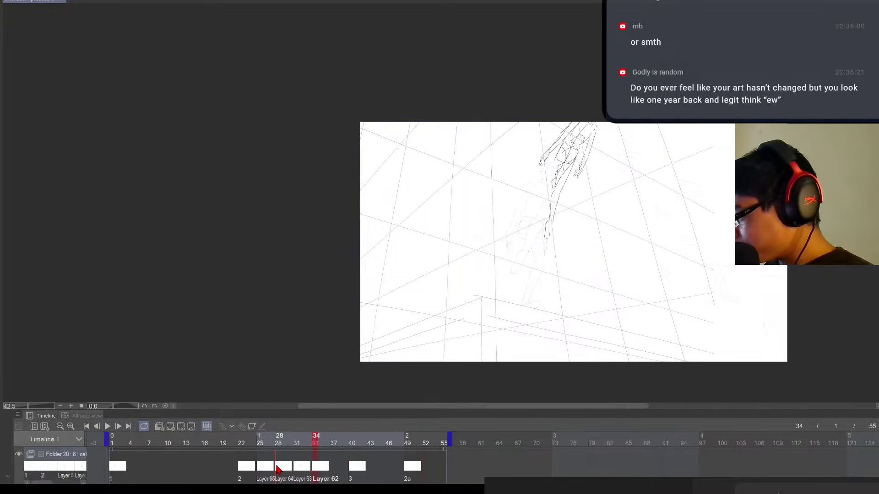
# Transform the leaping figure on frame 34, moving it up and to the right so it sits higher above the ledge
pyautogui.click(277, 468)
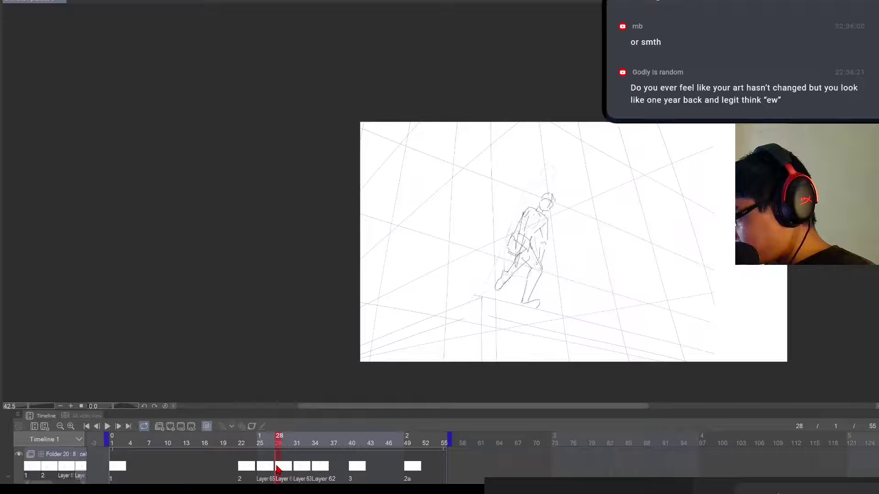
pyautogui.press('Right')
pyautogui.press('Right')
pyautogui.press('Right')
pyautogui.press('Right')
pyautogui.press('Right')
pyautogui.press('Right')
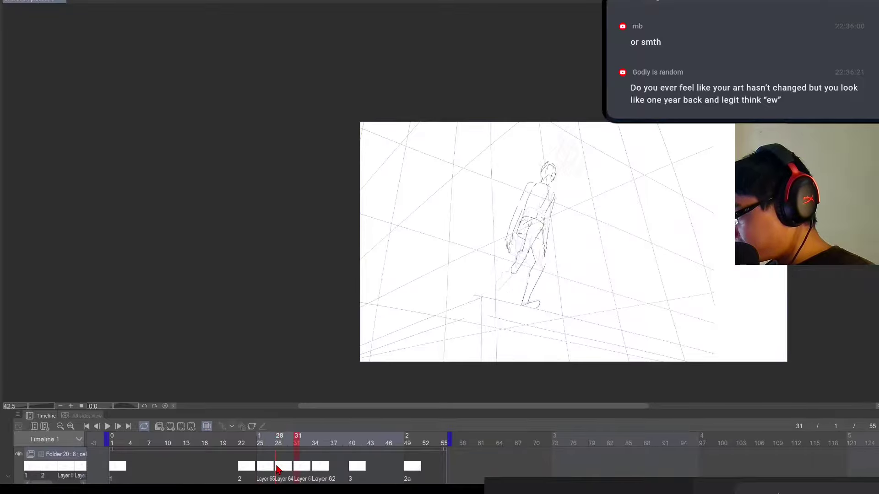
pyautogui.hotkey('ctrl', 't')
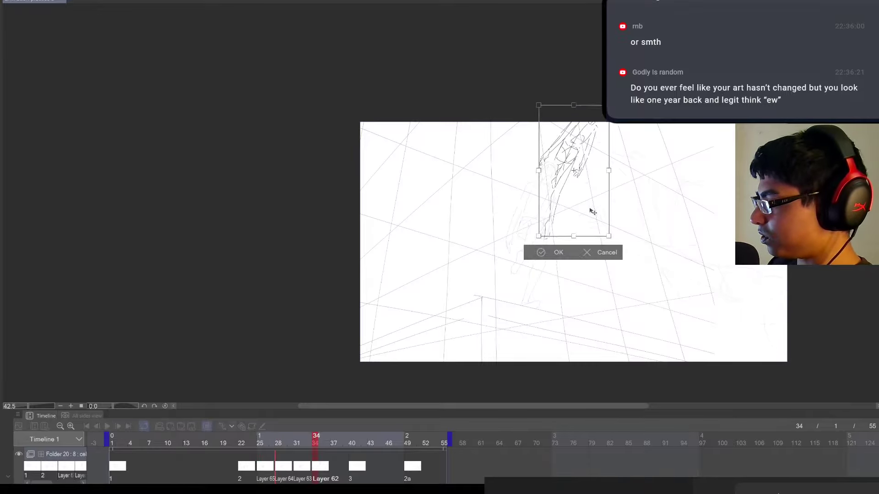
pyautogui.moveTo(590, 212)
pyautogui.mouseDown()
pyautogui.moveTo(619, 164)
pyautogui.moveTo(611, 173)
pyautogui.mouseUp()
pyautogui.click(572, 217)
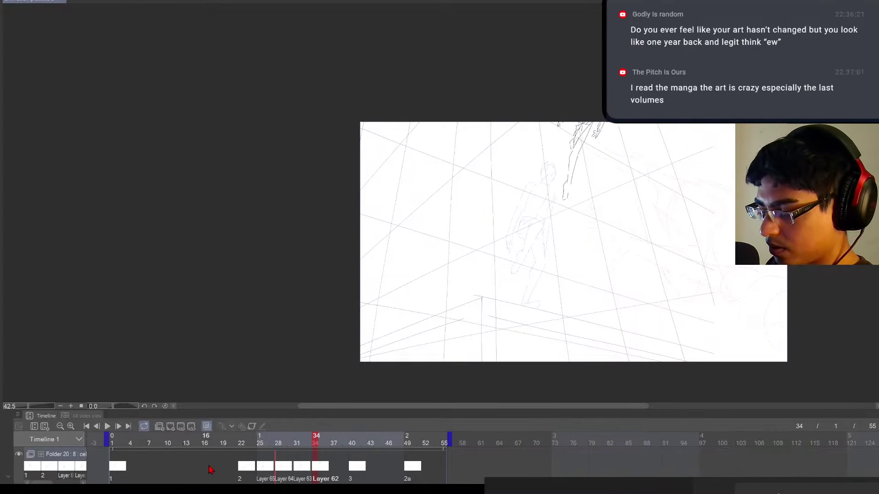
# Play the animation from the crouch on frame 22 to review the raised leap pose
pyautogui.click(243, 467)
pyautogui.click(110, 427)
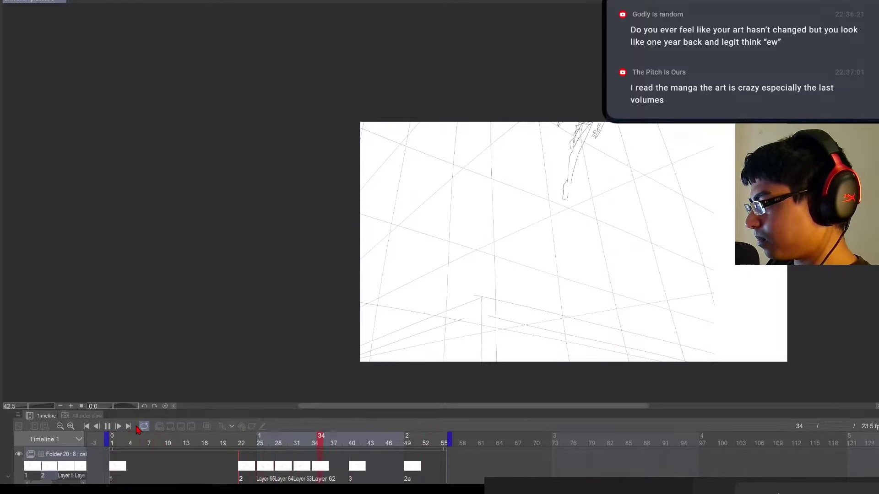
pyautogui.click(295, 471)
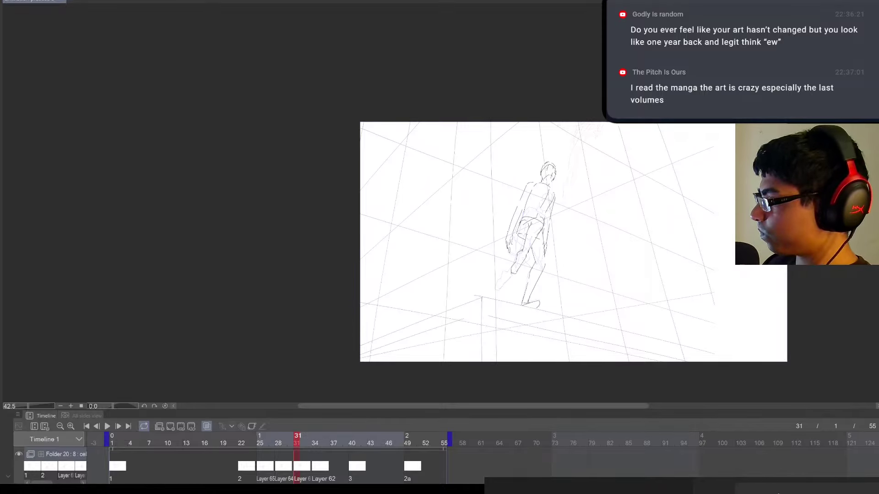
# Flip between the neighbouring cels up to frame 34 to examine the spacing of the rising poses
pyautogui.press('Right')
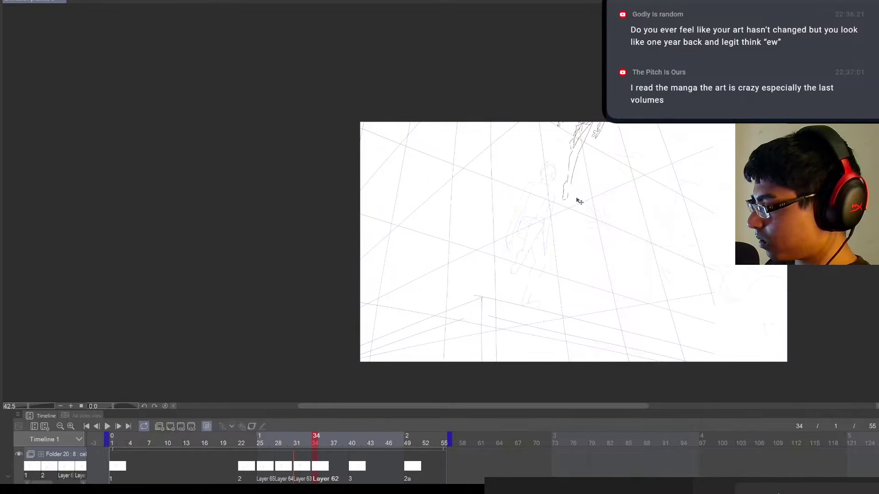
pyautogui.press('Left')
pyautogui.press('Left')
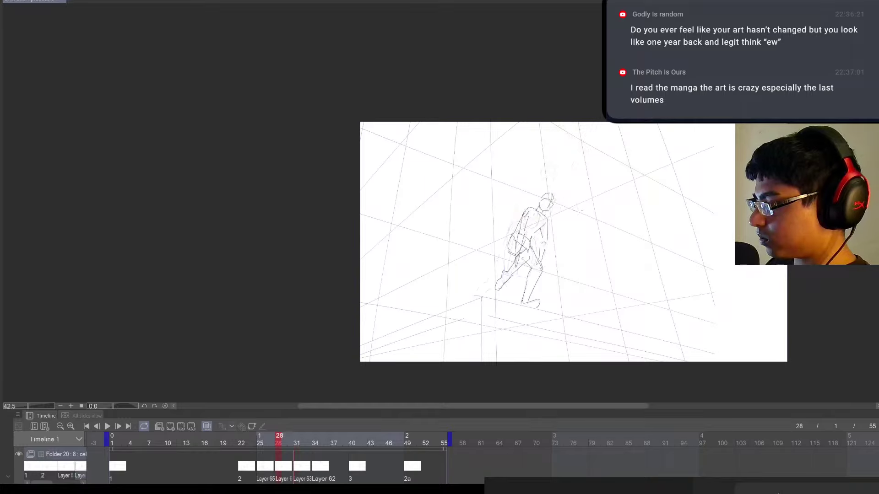
pyautogui.press('Left')
pyautogui.press('Left')
pyautogui.press('Right')
pyautogui.press('Right')
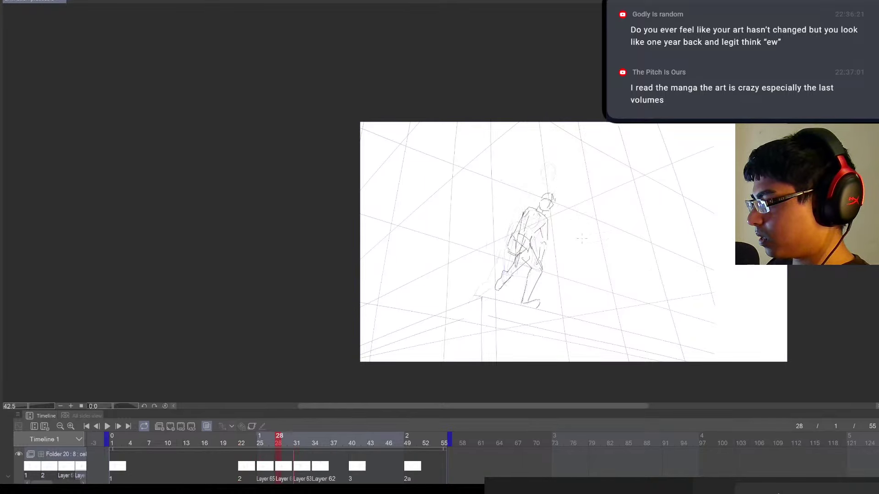
pyautogui.press('Right')
pyautogui.press('Left')
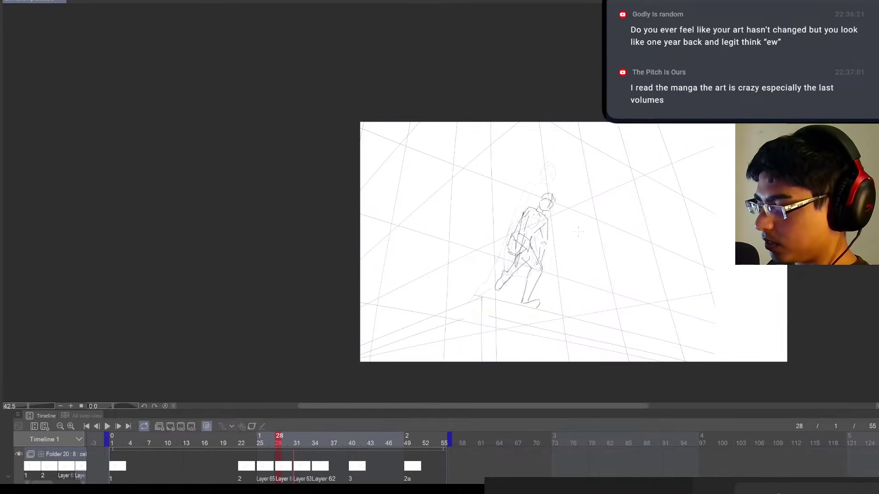
pyautogui.press('Left')
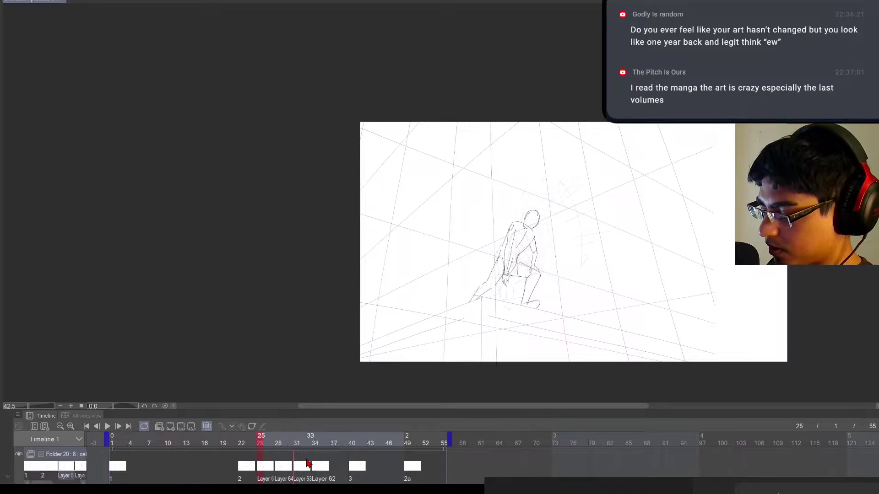
# Park the frame 28 cel at frame 67 and shift the following cels three frames earlier so the upright pose starts on frame 28
pyautogui.press('Right')
pyautogui.moveTo(277, 465); pyautogui.dragTo(517, 466)
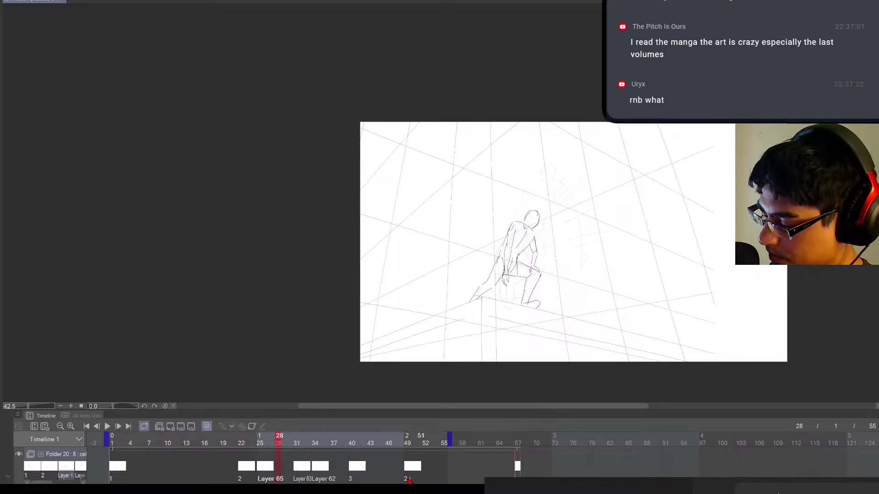
pyautogui.moveTo(446, 471)
pyautogui.mouseDown()
pyautogui.moveTo(329, 476)
pyautogui.moveTo(277, 466)
pyautogui.mouseUp()
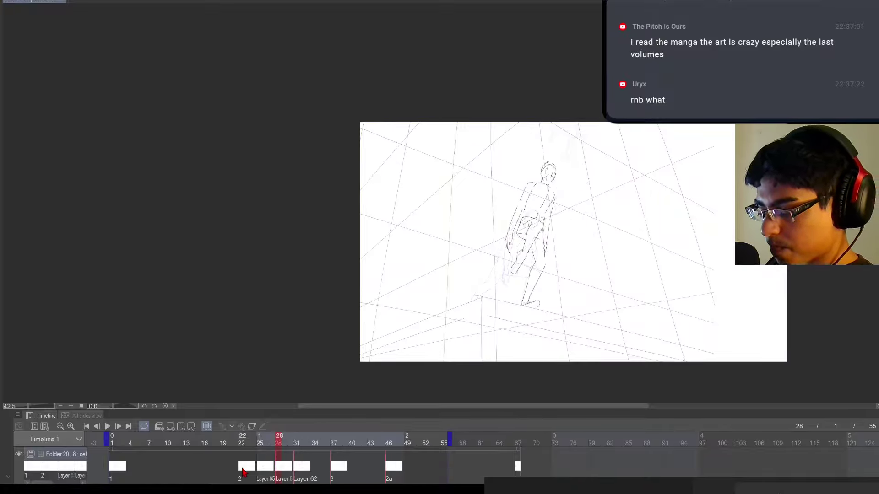
# Step through the poses from frame 22 and play the retimed animation from frame 1
pyautogui.click(243, 472)
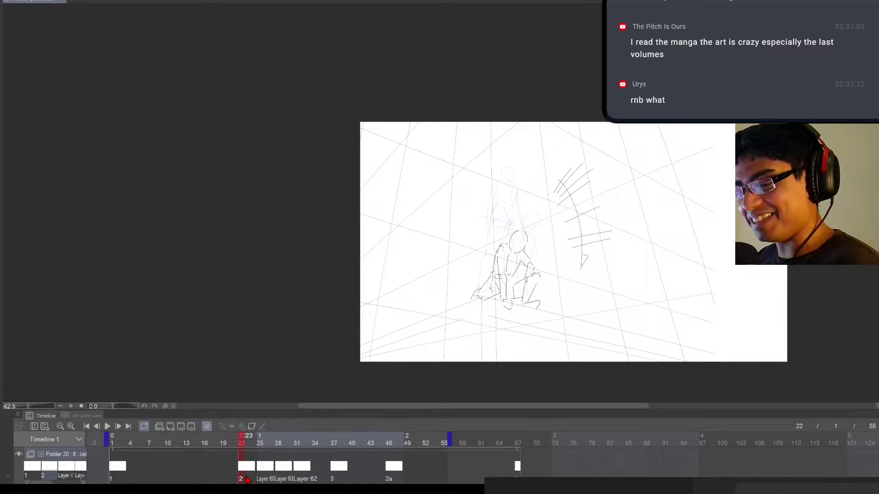
pyautogui.press('Right')
pyautogui.press('Right')
pyautogui.press('Right')
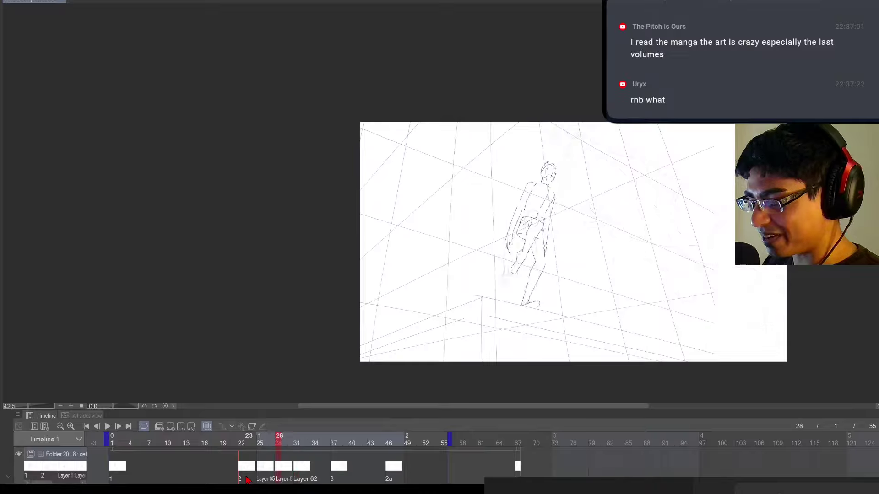
pyautogui.click(112, 432)
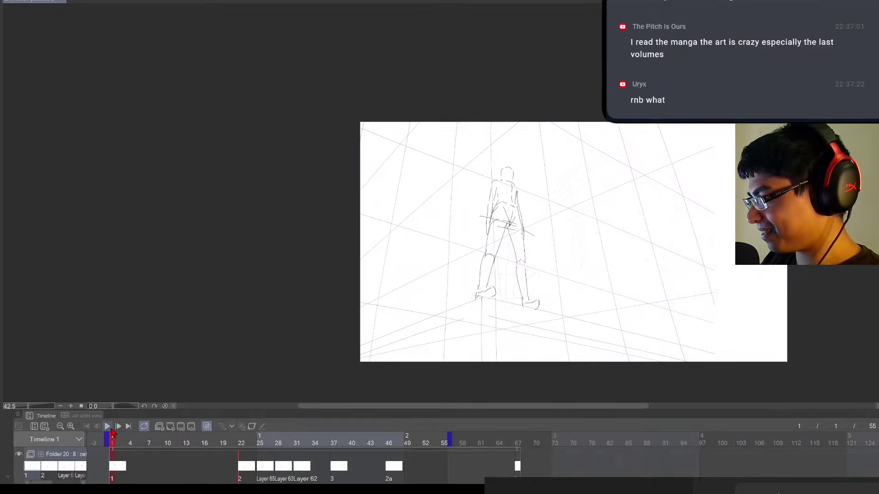
pyautogui.click(109, 427)
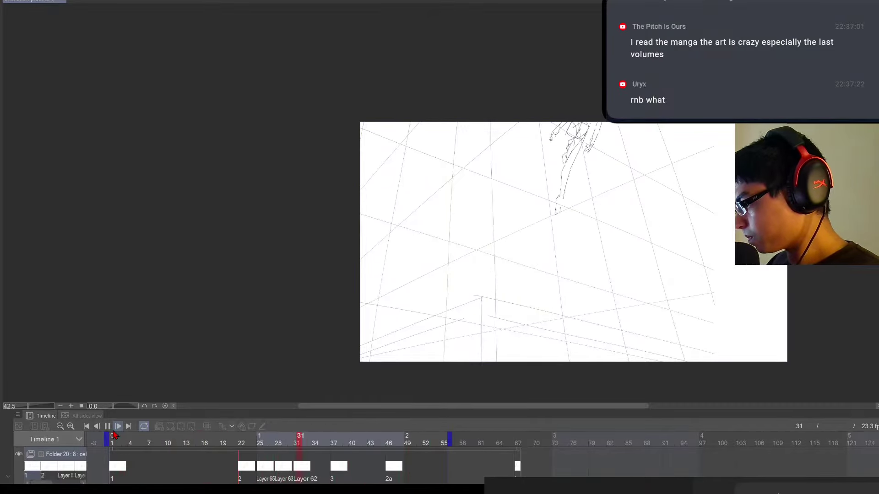
pyautogui.click(251, 472)
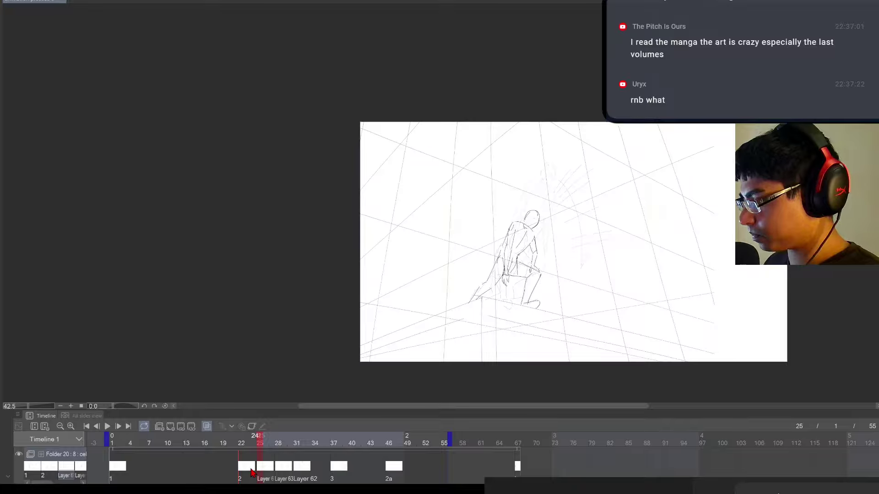
# Flip repeatedly through the cels from the crouch to the falling pose on frame 37 to judge the new timing
pyautogui.press('Right')
pyautogui.press('Right')
pyautogui.press('Right')
pyautogui.press('Right')
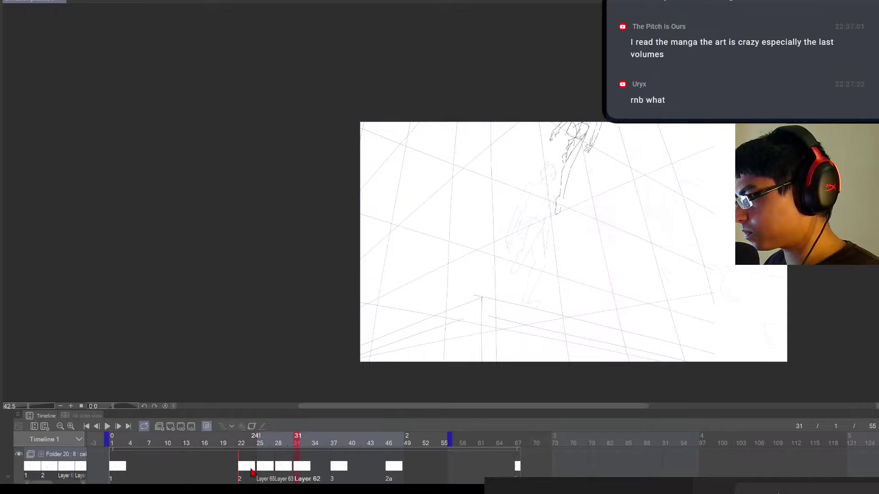
pyautogui.press('Left')
pyautogui.press('Left')
pyautogui.press('Left')
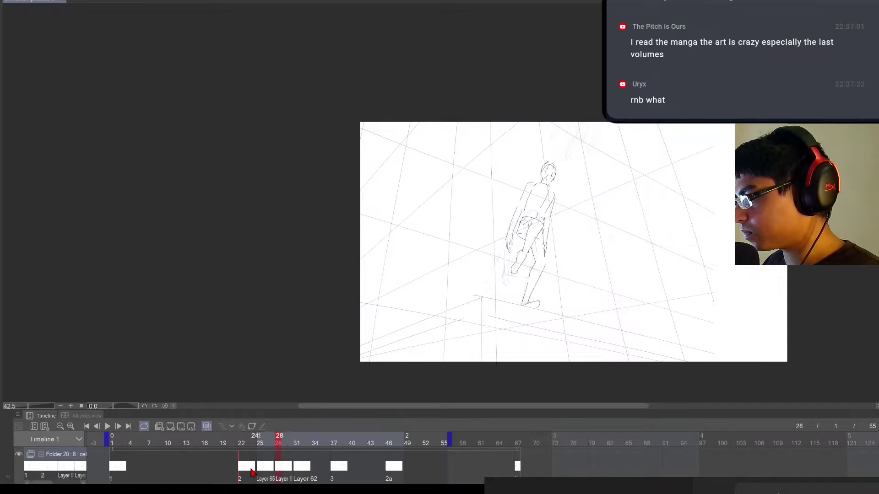
pyautogui.press('Right')
pyautogui.press('Right')
pyautogui.press('Right')
pyautogui.press('Right')
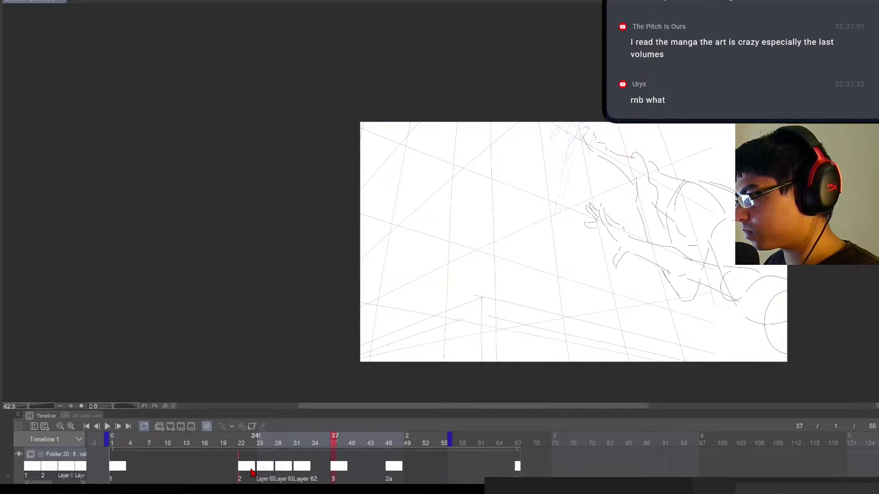
pyautogui.press('Right')
pyautogui.press('Left')
pyautogui.press('Left')
pyautogui.press('Left')
pyautogui.press('Left')
pyautogui.press('Left')
pyautogui.press('Left')
pyautogui.press('Left')
pyautogui.press('Left')
pyautogui.press('Left')
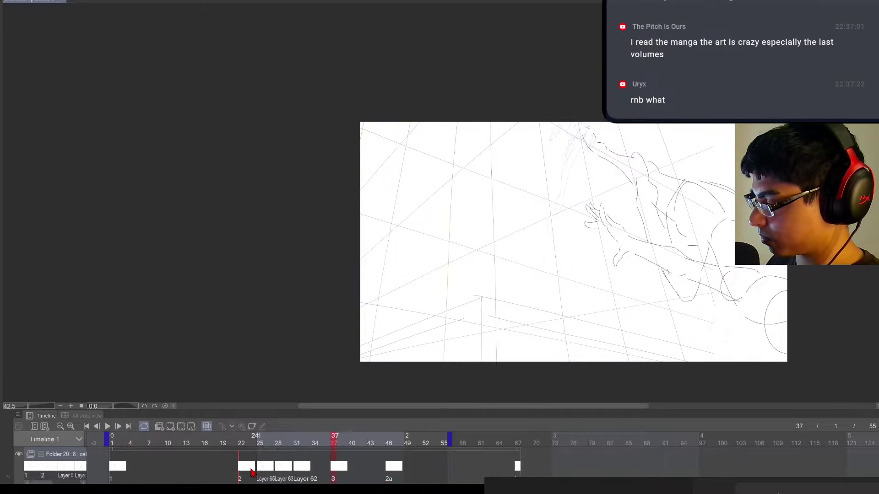
# Move cel 2a from frame 46 to frame 40, directly after cel 3
pyautogui.press('Right')
pyautogui.press('Right')
pyautogui.press('Right')
pyautogui.press('Right')
pyautogui.press('Right')
pyautogui.press('Right')
pyautogui.press('Right')
pyautogui.press('Right')
pyautogui.press('Right')
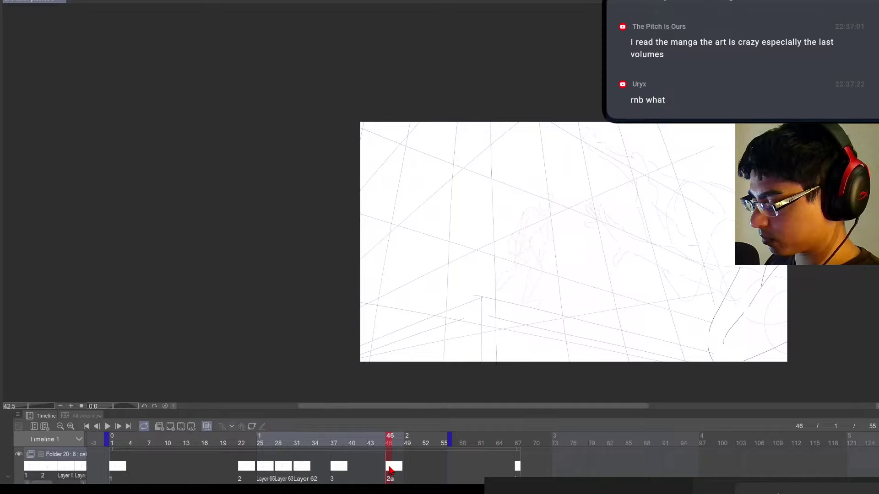
pyautogui.moveTo(389, 470)
pyautogui.mouseDown()
pyautogui.moveTo(335, 471)
pyautogui.moveTo(350, 468)
pyautogui.mouseUp()
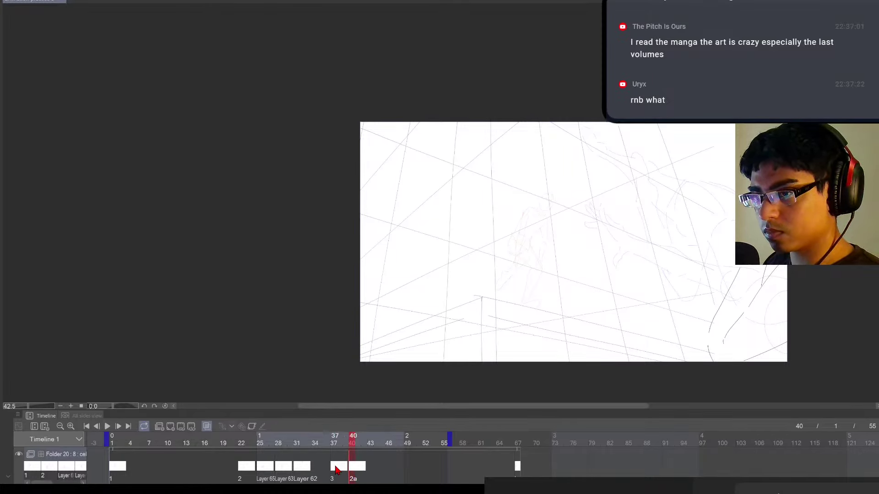
# Flip back and forth through the poses between frames 22 and 37 to judge the timing of the leap
pyautogui.click(336, 469)
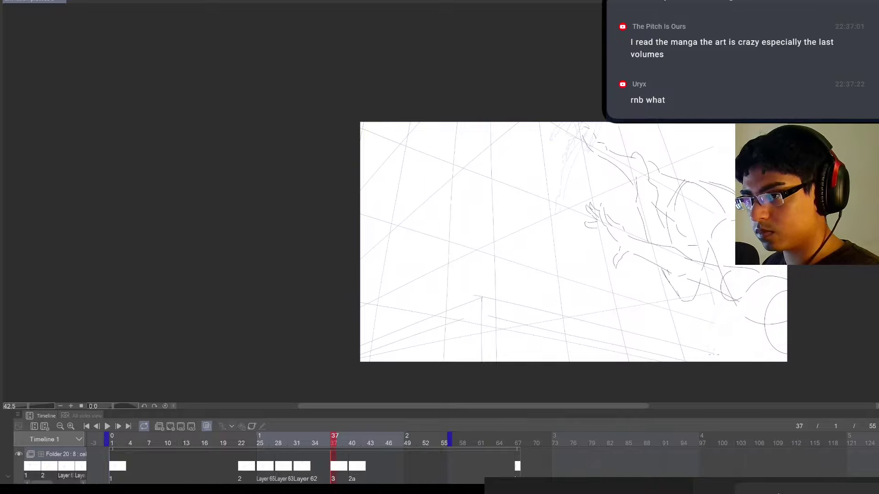
pyautogui.press('Left')
pyautogui.press('Left')
pyautogui.press('Left')
pyautogui.press('Left')
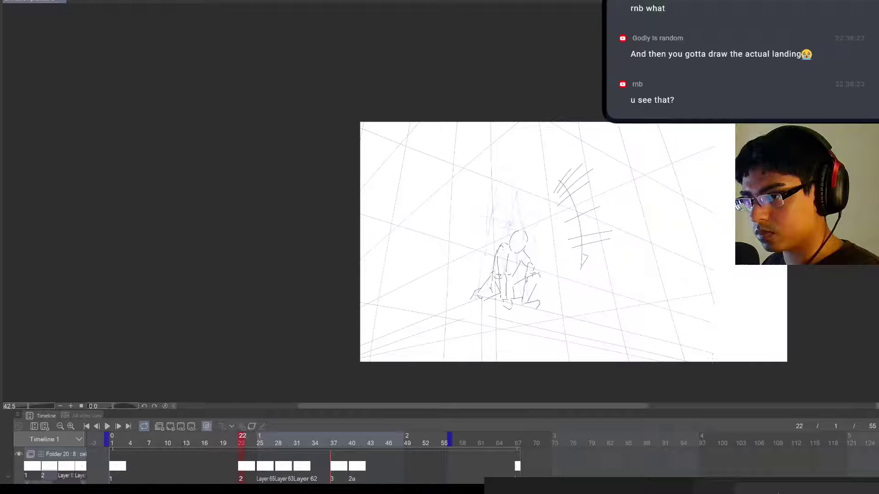
pyautogui.press('Right')
pyautogui.press('Left')
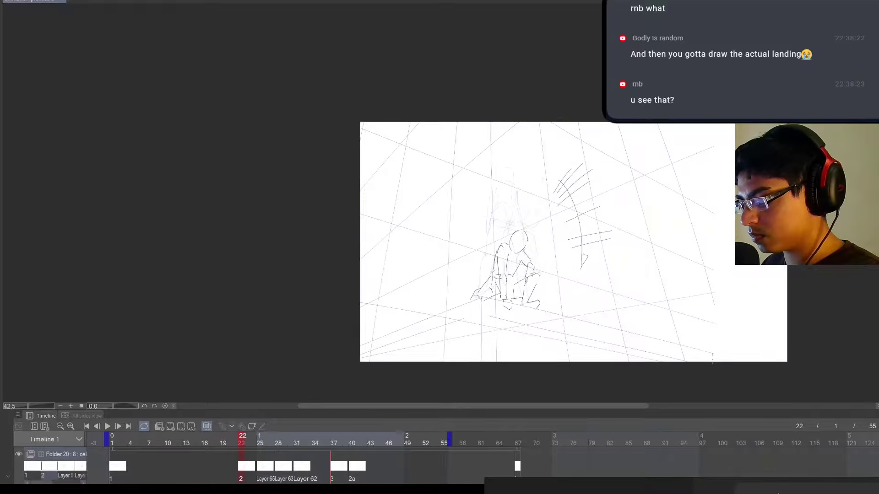
pyautogui.press('Right')
pyautogui.press('Right')
pyautogui.press('Right')
pyautogui.press('Right')
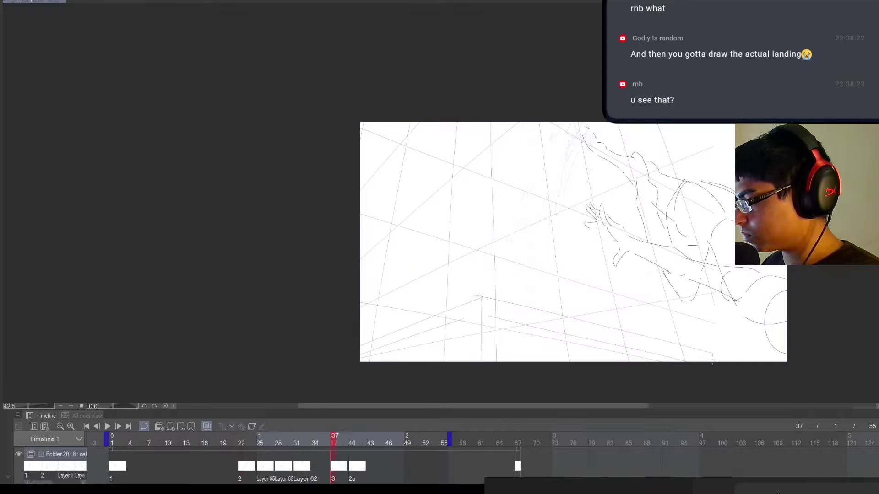
pyautogui.press('Left')
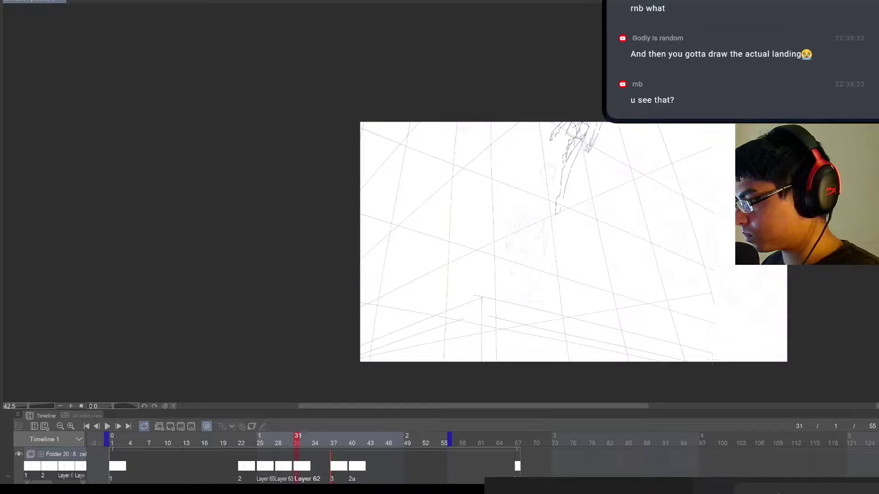
pyautogui.press('Left')
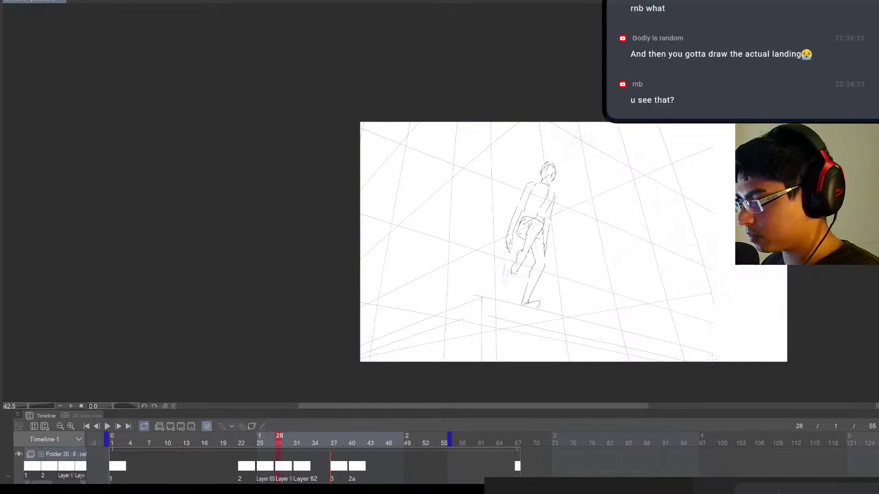
pyautogui.press('Right')
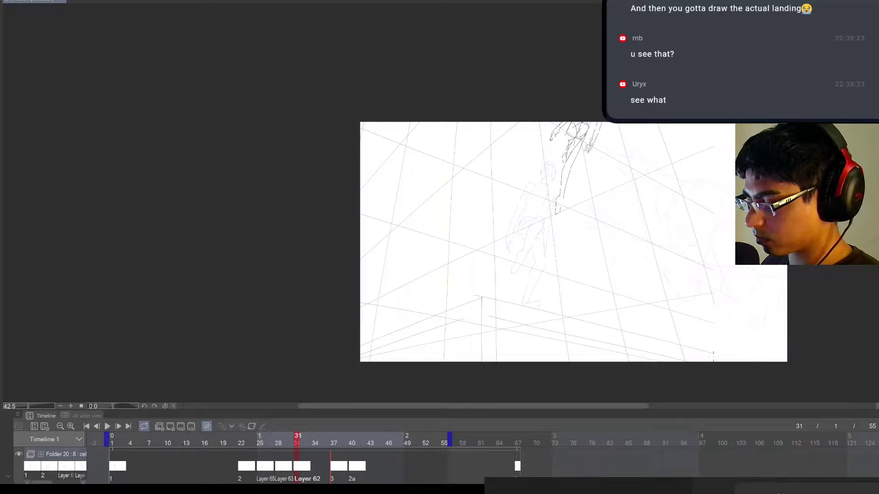
# Shift the leaping-pose cel Layer 62 to frame 37, with cel 3 on frame 43 and cel 2a on frame 46
pyautogui.moveTo(387, 471); pyautogui.dragTo(337, 466)
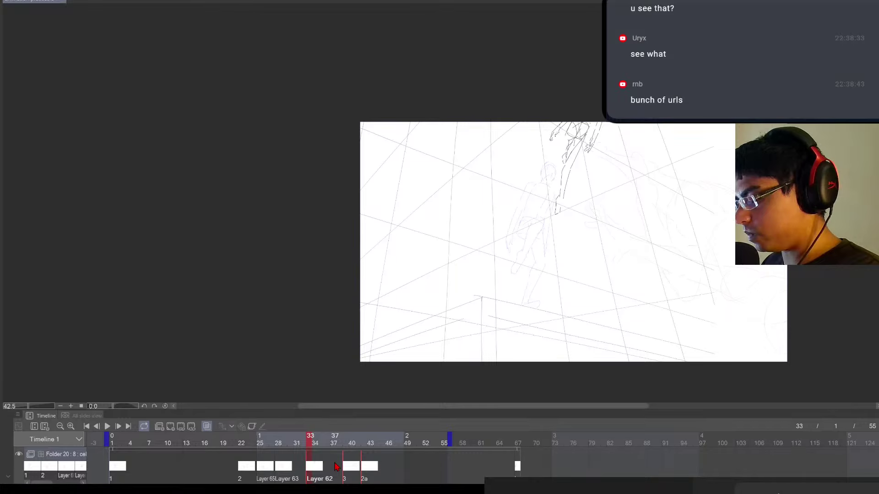
pyautogui.click(297, 471)
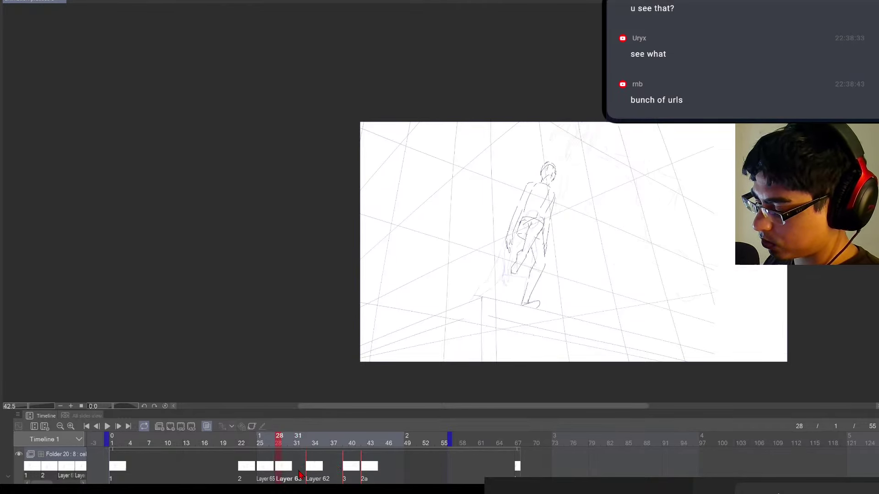
pyautogui.moveTo(336, 474); pyautogui.dragTo(335, 470)
pyautogui.click(335, 470)
pyautogui.press('Left')
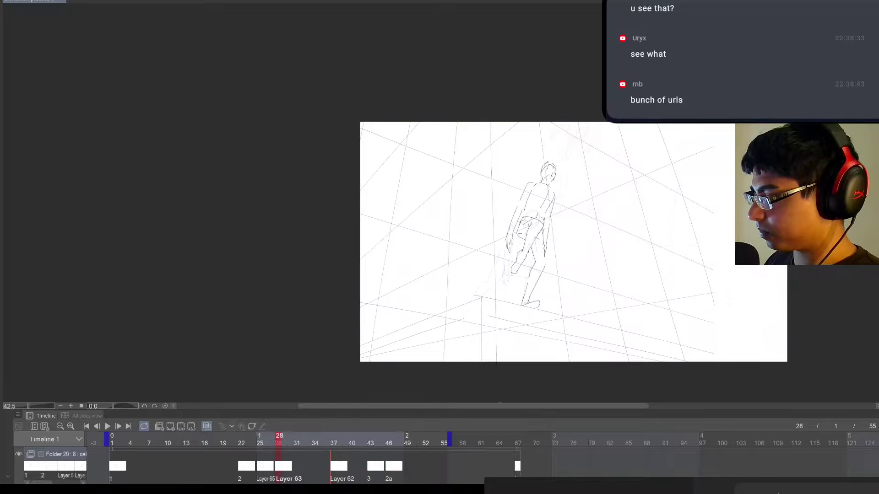
# Draw a curved upward arrow with spacing ticks beside the leaping figure on the frame 37 cel
pyautogui.press('Right')
pyautogui.moveTo(564, 274)
pyautogui.mouseDown()
pyautogui.moveTo(602, 171)
pyautogui.moveTo(589, 181)
pyautogui.moveTo(572, 277)
pyautogui.mouseUp()
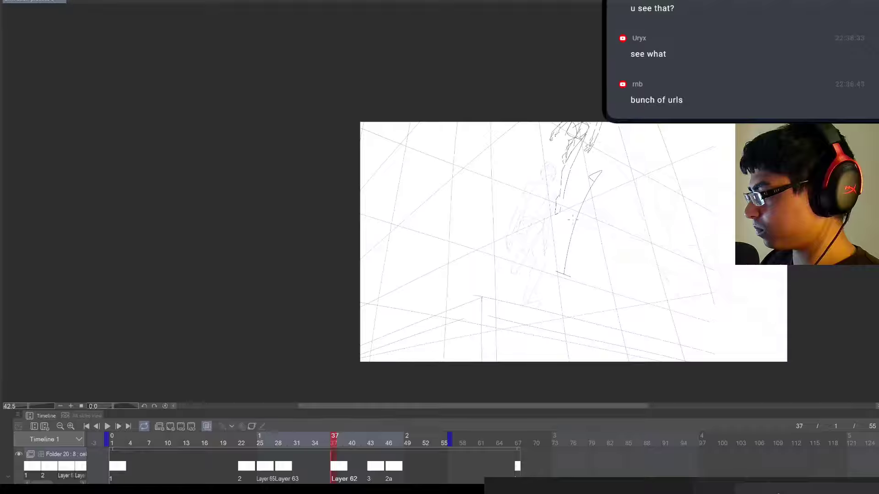
pyautogui.moveTo(567, 222); pyautogui.dragTo(584, 232)
pyautogui.moveTo(577, 195); pyautogui.dragTo(596, 207)
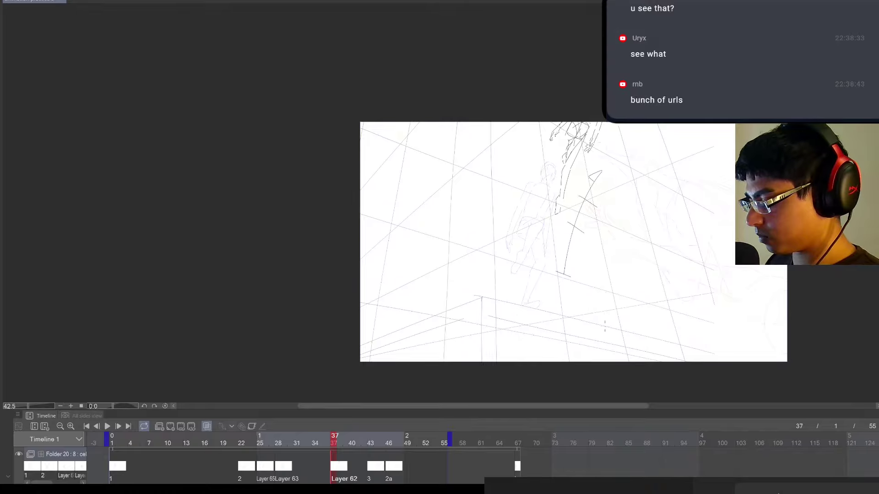
# Move cel 3 to frame 46 and cel 2a to frame 49, leaving a wider gap after the leaping pose
pyautogui.press('Right')
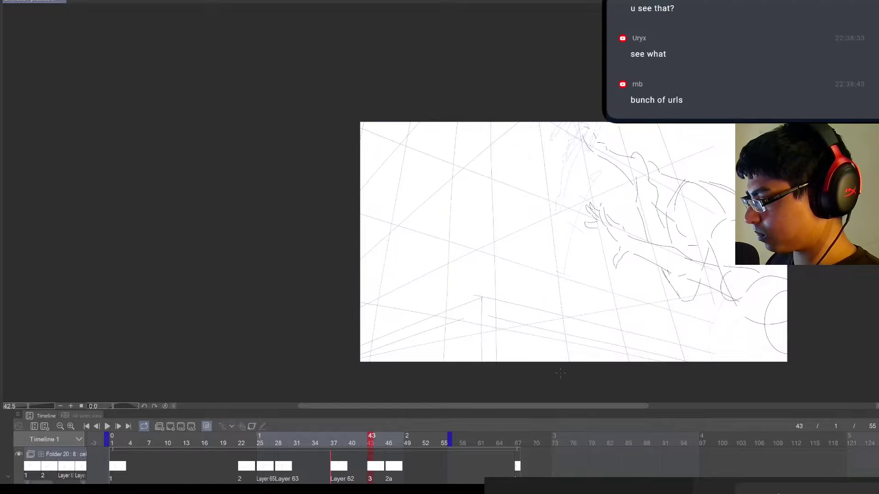
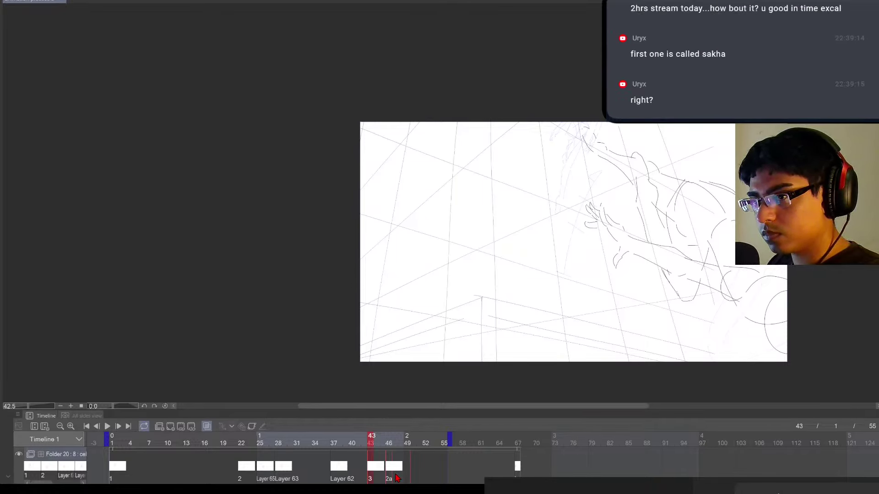
pyautogui.moveTo(394, 474); pyautogui.dragTo(396, 469)
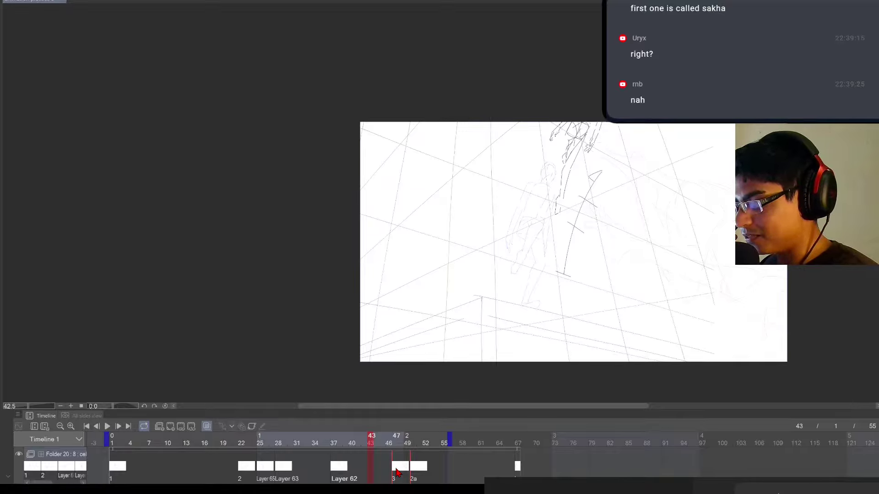
pyautogui.click(332, 471)
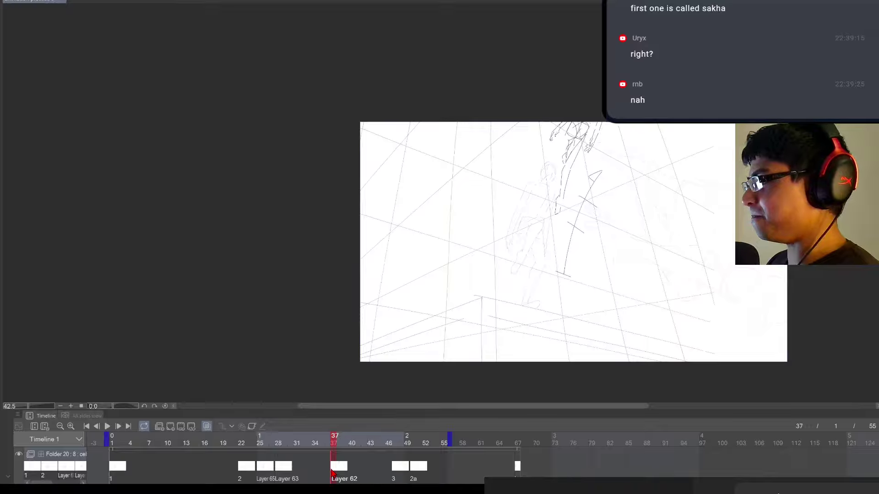
pyautogui.click(394, 469)
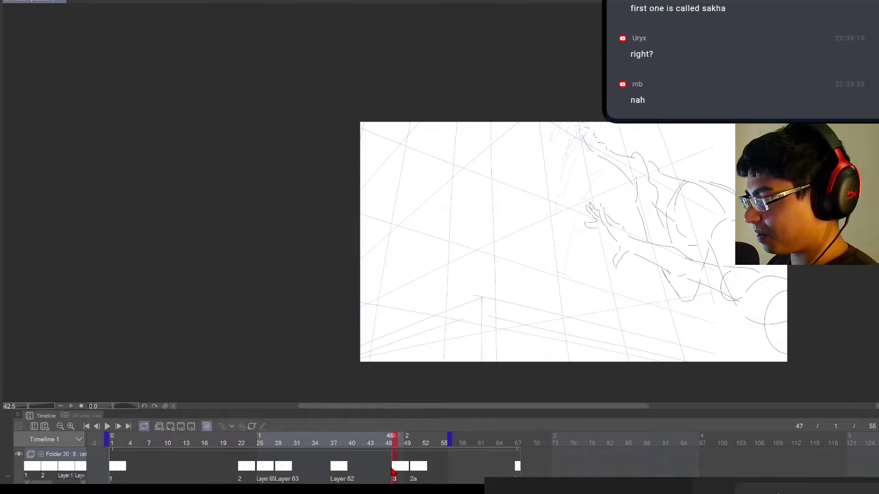
pyautogui.click(340, 470)
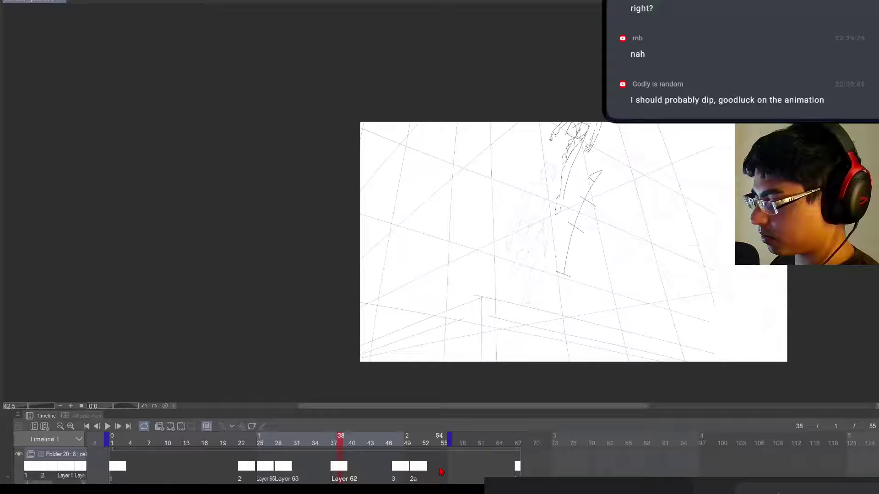
pyautogui.moveTo(457, 475)
pyautogui.mouseDown()
pyautogui.moveTo(387, 469)
pyautogui.moveTo(391, 477)
pyautogui.mouseUp()
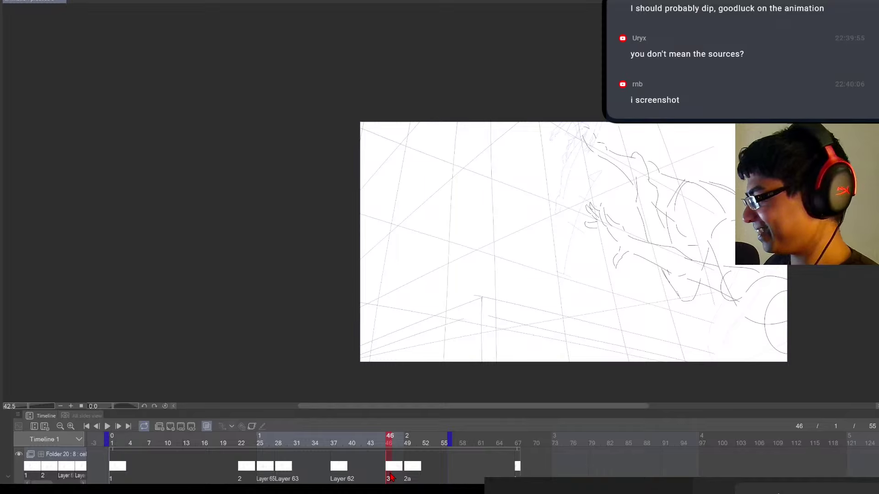
# Flip repeatedly through the crouching, upright and leaping poses on frames 25 to 37 to examine the motion
pyautogui.press('Left')
pyautogui.press('Left')
pyautogui.press('Left')
pyautogui.press('Left')
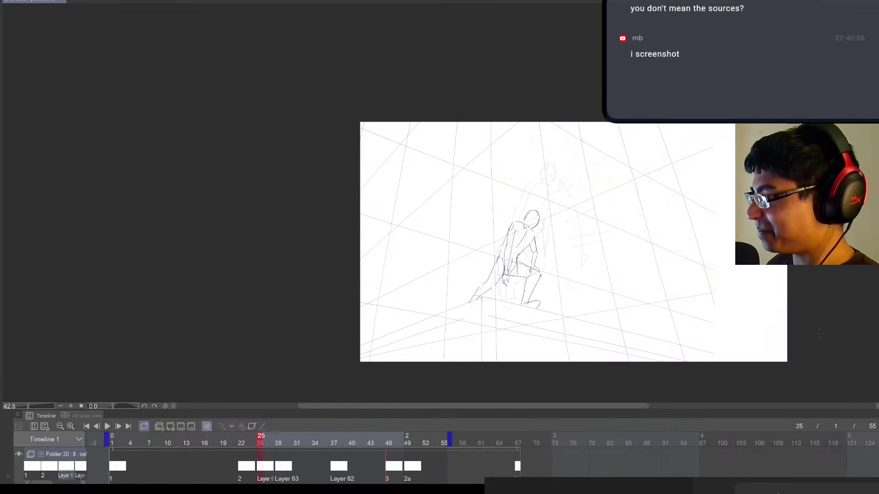
pyautogui.press('Right')
pyautogui.press('Right')
pyautogui.press('Right')
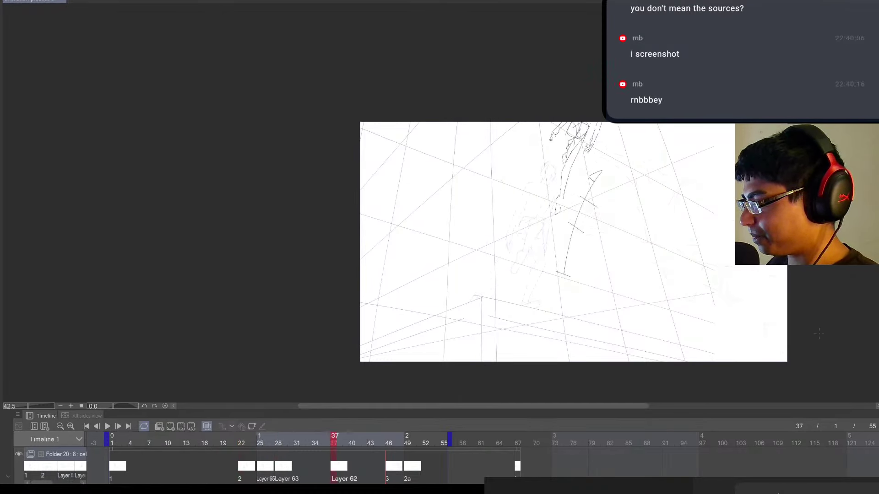
pyautogui.press('Left')
pyautogui.press('Right')
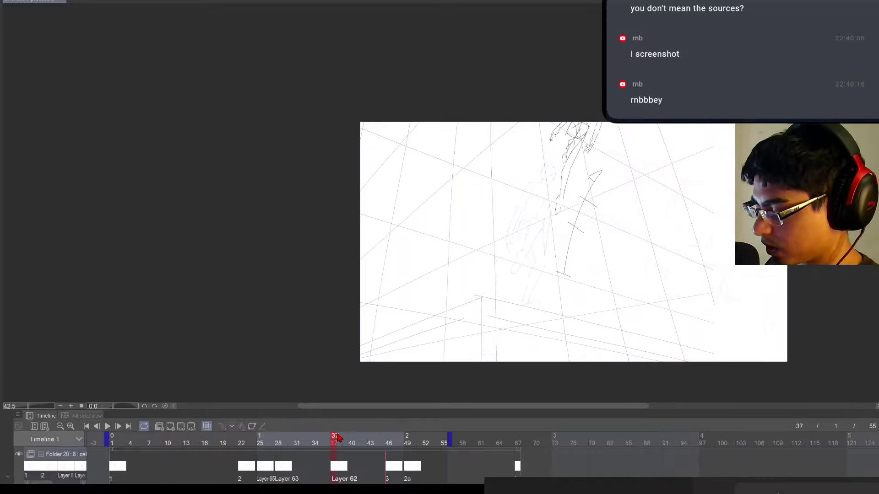
pyautogui.press('Left')
pyautogui.press('Right')
pyautogui.press('Left')
pyautogui.press('Left')
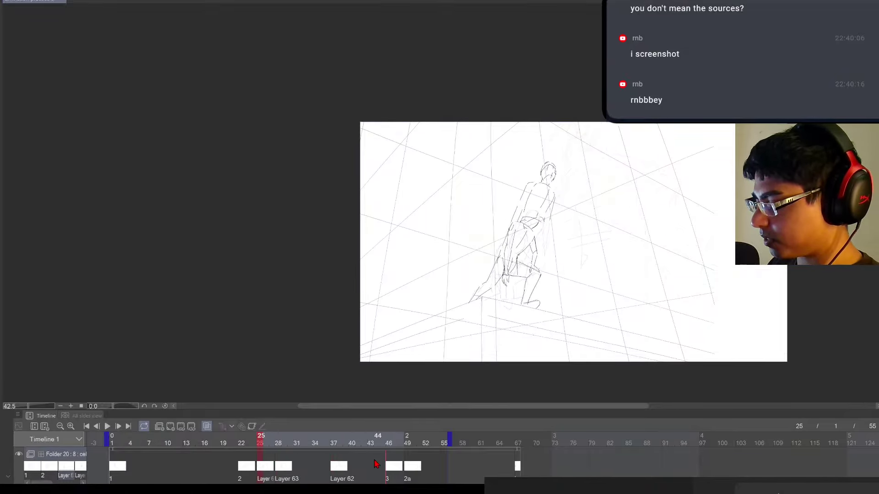
pyautogui.press('Right')
pyautogui.press('Right')
pyautogui.press('Left')
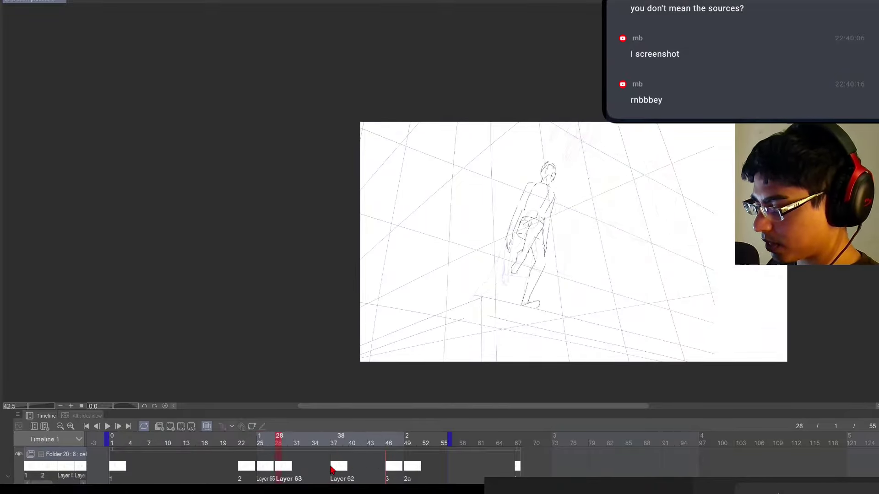
pyautogui.press('Right')
pyautogui.press('Left')
# Insert a new blank cel at frame 31 and rough in the hips and leg line of the in-between pose
pyautogui.click(297, 474)
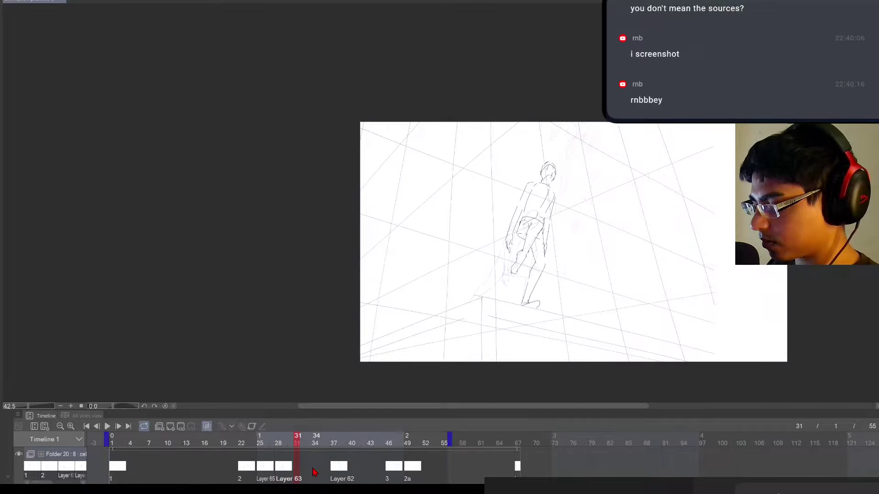
pyautogui.click(170, 426)
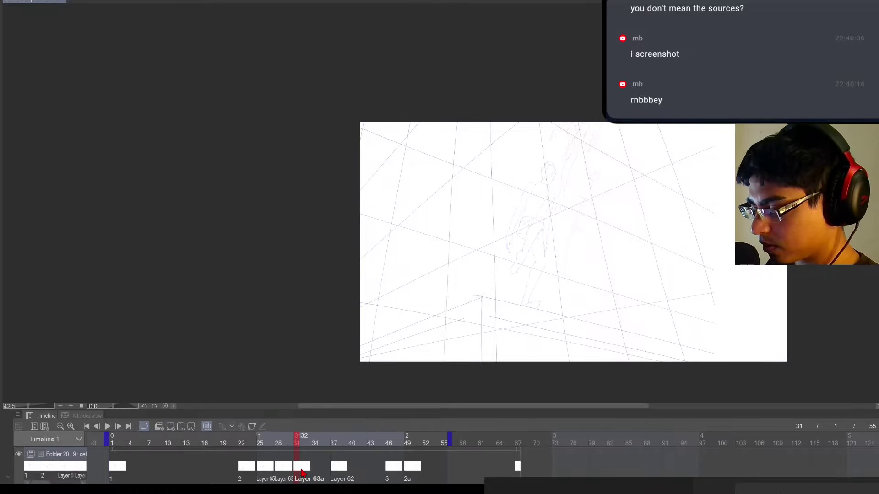
pyautogui.scroll(2, 602, 239)
pyautogui.scroll(3, 613, 255)
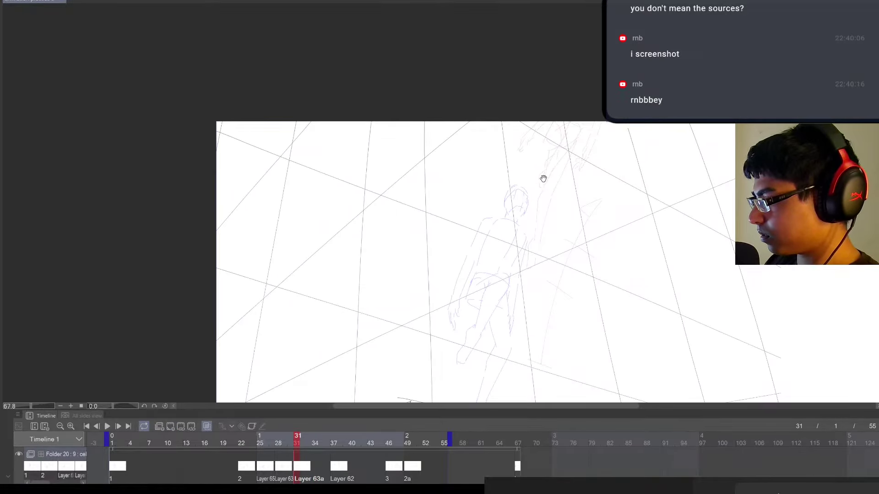
pyautogui.moveTo(506, 205)
pyautogui.mouseDown()
pyautogui.moveTo(537, 215)
pyautogui.moveTo(514, 184)
pyautogui.moveTo(530, 177)
pyautogui.moveTo(544, 190)
pyautogui.moveTo(538, 211)
pyautogui.mouseUp()
pyautogui.moveTo(523, 182); pyautogui.dragTo(520, 286)
pyautogui.scroll(-4, 530, 275)
pyautogui.scroll(3, 530, 197)
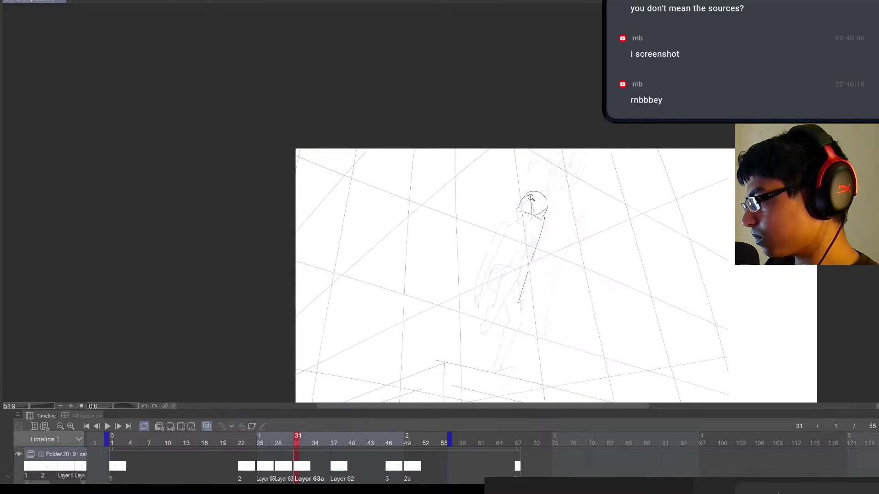
# Sketch the bent leg and the long trailing leg below the hips of the frame 31 figure
pyautogui.moveTo(521, 203)
pyautogui.mouseDown()
pyautogui.moveTo(548, 190)
pyautogui.moveTo(551, 198)
pyautogui.moveTo(534, 204)
pyautogui.moveTo(539, 197)
pyautogui.moveTo(510, 262)
pyautogui.mouseUp()
pyautogui.moveTo(514, 214)
pyautogui.mouseDown()
pyautogui.moveTo(526, 219)
pyautogui.moveTo(522, 260)
pyautogui.moveTo(532, 264)
pyautogui.moveTo(540, 251)
pyautogui.moveTo(517, 314)
pyautogui.mouseUp()
pyautogui.hotkey('ctrl', 'y')
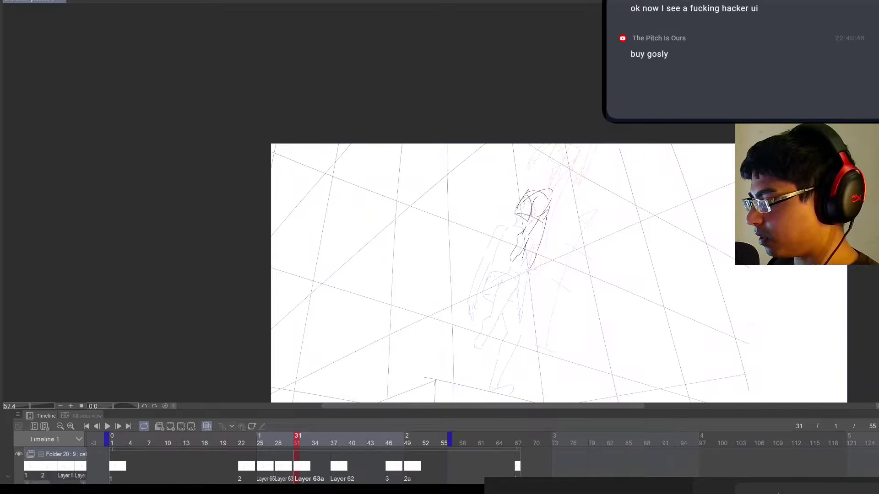
pyautogui.moveTo(523, 255); pyautogui.dragTo(510, 305)
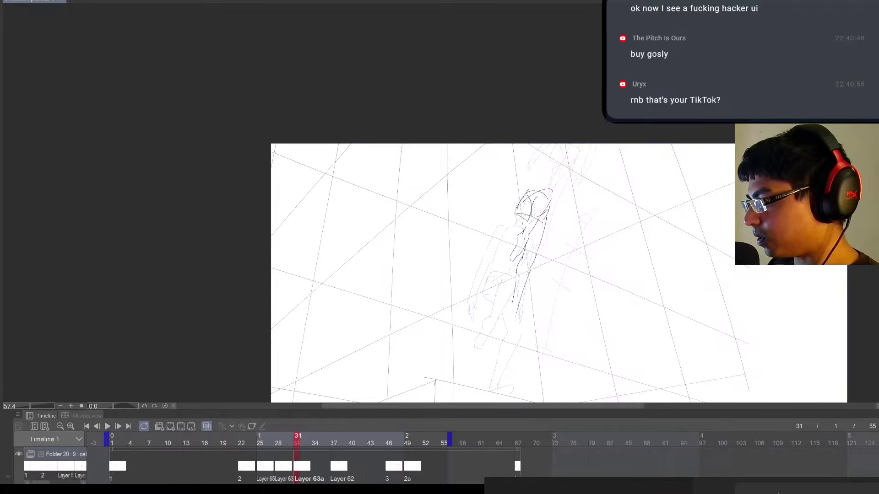
pyautogui.moveTo(517, 315); pyautogui.dragTo(508, 335)
pyautogui.moveTo(512, 304); pyautogui.dragTo(505, 328)
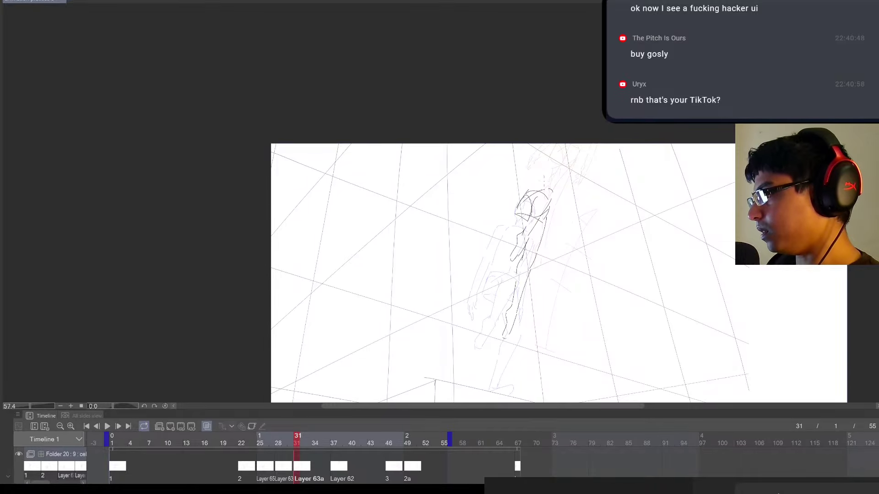
# Sketch the torso, shoulders and lowered arm of the frame 31 figure, cleaning up the lines near the neck
pyautogui.moveTo(531, 186); pyautogui.dragTo(540, 156)
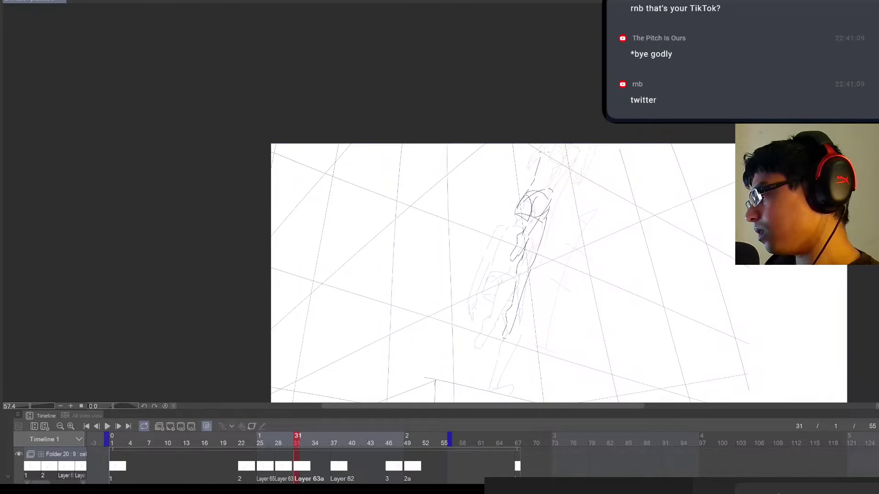
pyautogui.moveTo(565, 166)
pyautogui.mouseDown()
pyautogui.moveTo(555, 189)
pyautogui.moveTo(549, 156)
pyautogui.mouseUp()
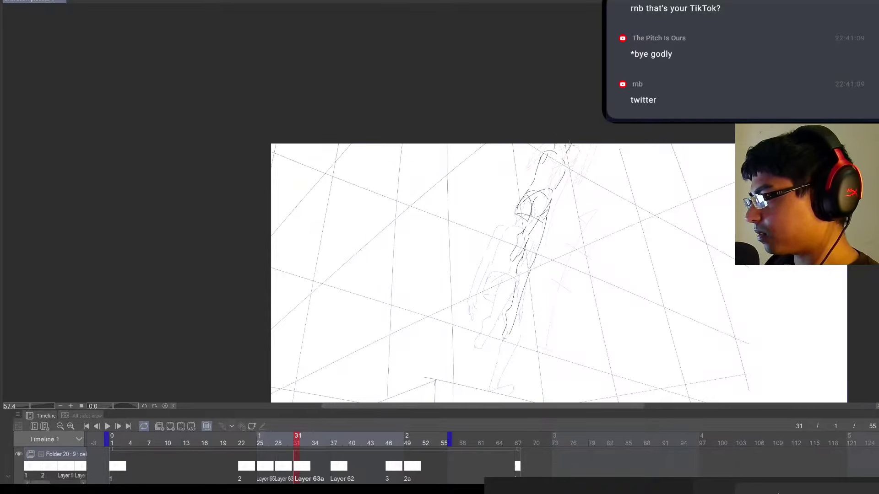
pyautogui.press('e')
pyautogui.moveTo(570, 144); pyautogui.dragTo(565, 157)
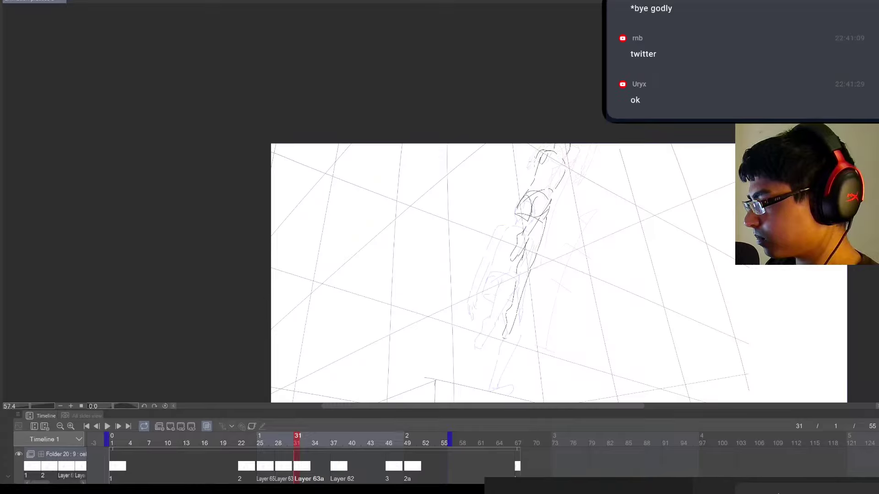
pyautogui.moveTo(535, 162); pyautogui.dragTo(506, 214)
pyautogui.press('e')
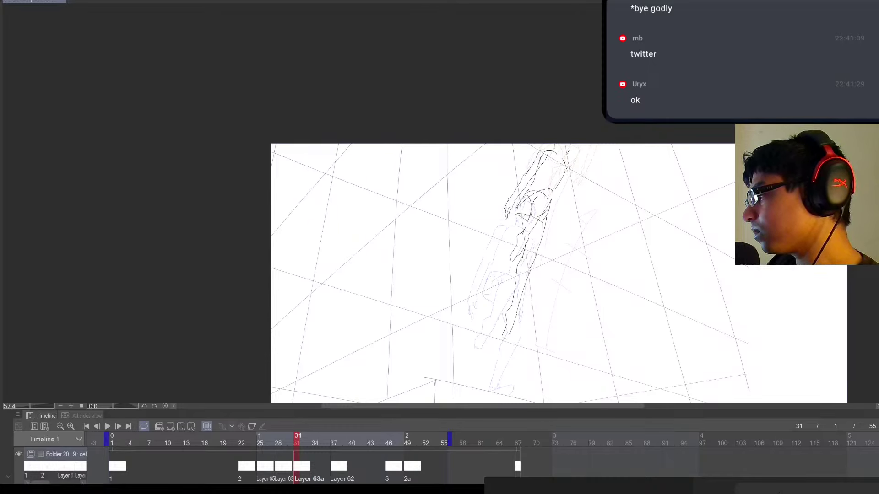
# Sketch the second arm and hand of the frame 31 figure, hanging from the shoulder past the hips
pyautogui.moveTo(568, 171); pyautogui.dragTo(552, 224)
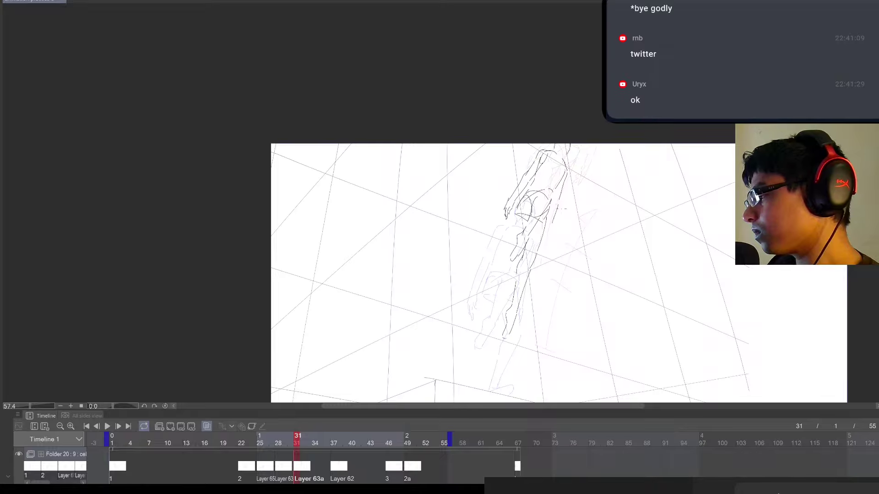
pyautogui.hotkey('ctrl', 'z')
pyautogui.hotkey('ctrl', 'z')
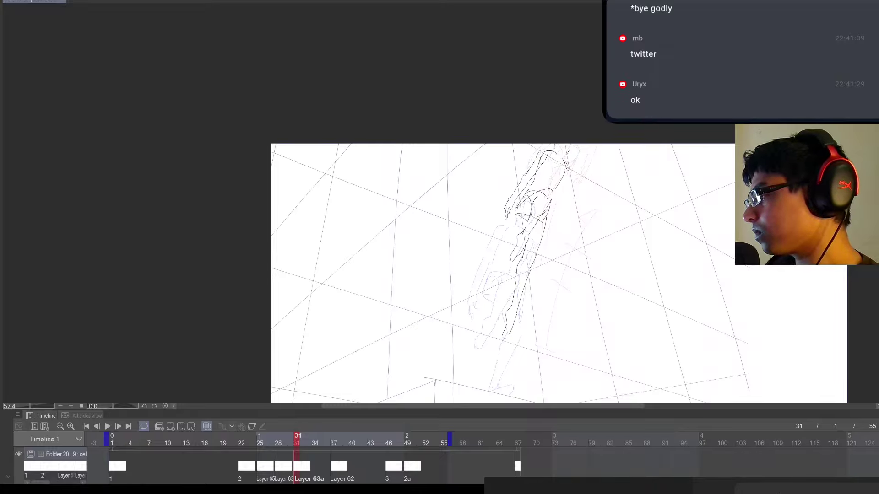
pyautogui.moveTo(567, 170); pyautogui.dragTo(552, 221)
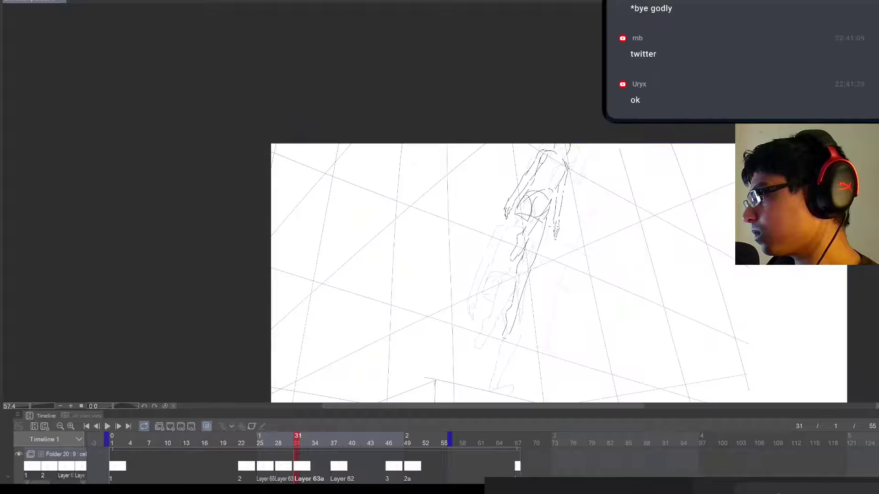
pyautogui.moveTo(554, 224); pyautogui.dragTo(550, 237)
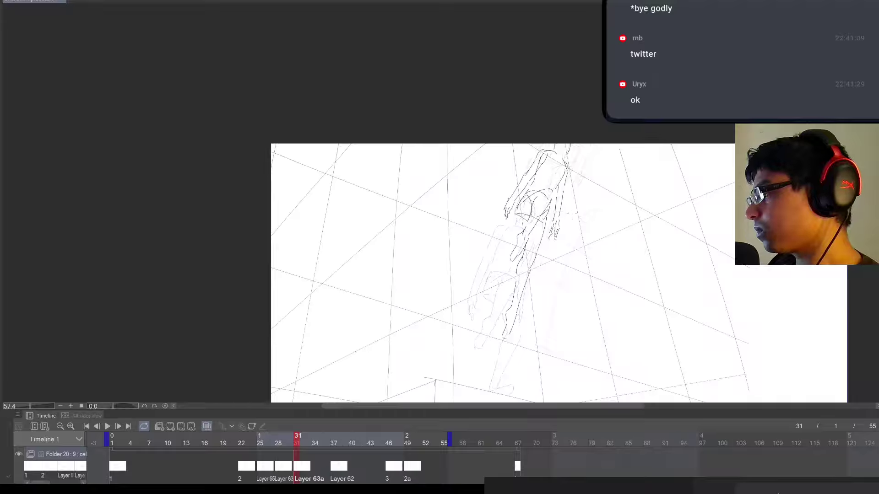
# Insert a new blank cel at frame 34, between the poses on frames 31 and 37
pyautogui.press('Left')
pyautogui.press('Right')
pyautogui.press('Right')
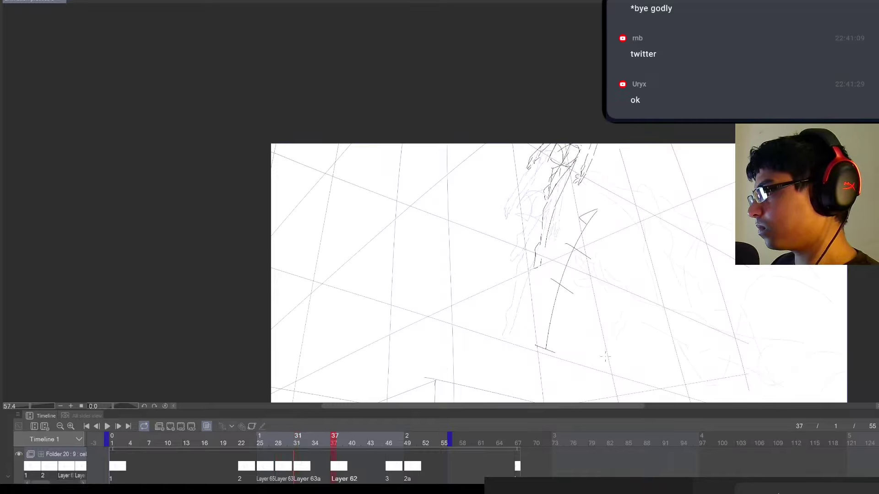
pyautogui.click(313, 469)
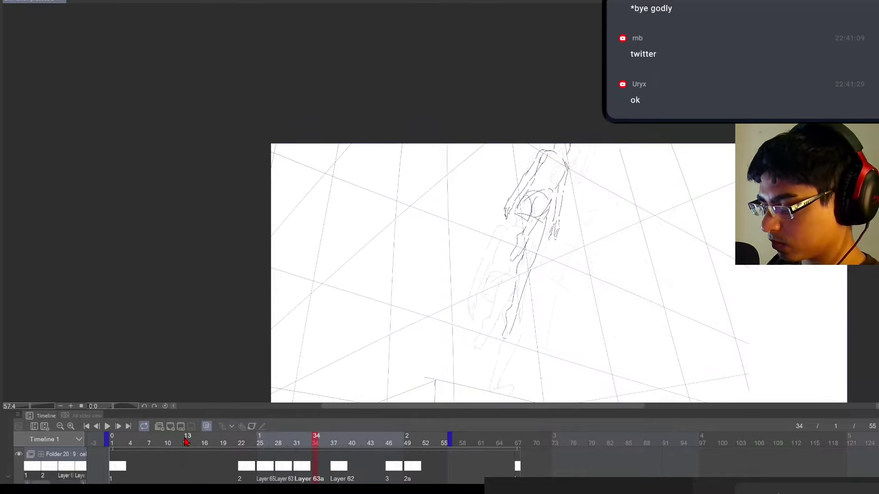
pyautogui.click(170, 426)
pyautogui.click(321, 466)
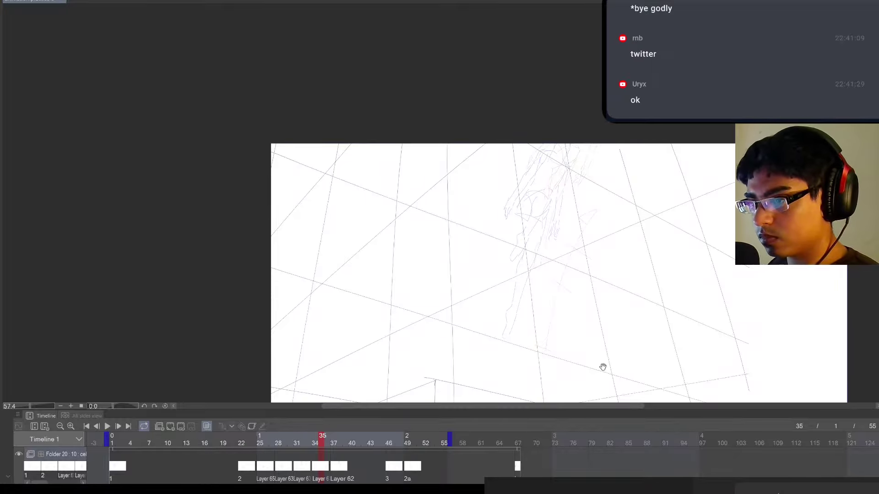
# Rough in the hips and the side lines of the torso of the frame 34 figure, using the neighbouring poses as guides
pyautogui.moveTo(601, 365); pyautogui.dragTo(574, 355)
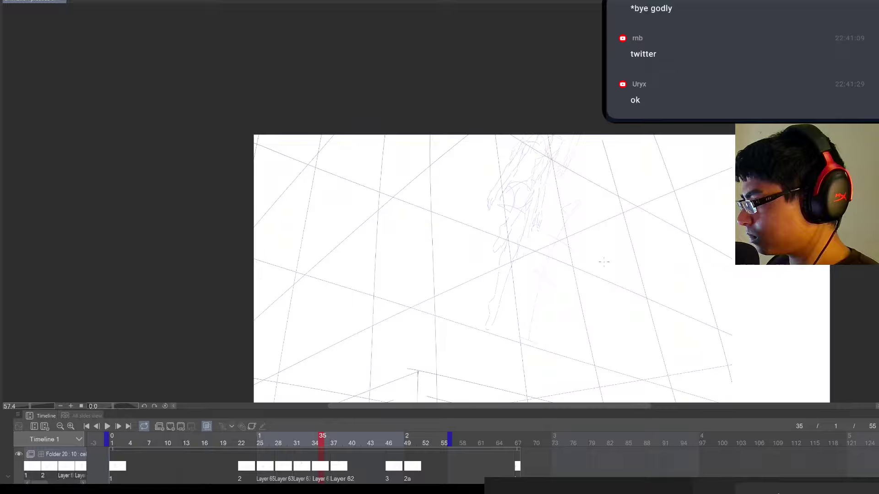
pyautogui.moveTo(541, 184); pyautogui.dragTo(556, 186)
pyautogui.moveTo(557, 188); pyautogui.dragTo(557, 281)
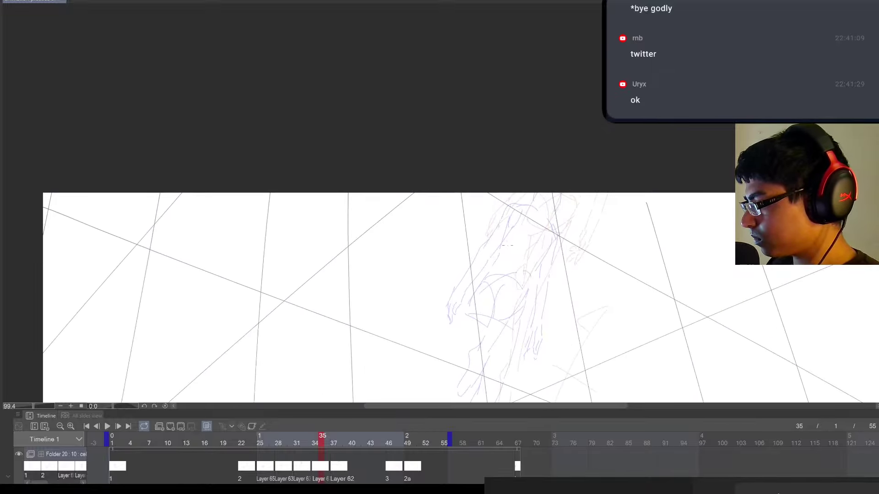
pyautogui.moveTo(507, 250)
pyautogui.mouseDown()
pyautogui.moveTo(533, 250)
pyautogui.moveTo(547, 270)
pyautogui.moveTo(509, 241)
pyautogui.moveTo(495, 263)
pyautogui.mouseUp()
pyautogui.hotkey('ctrl', 'z')
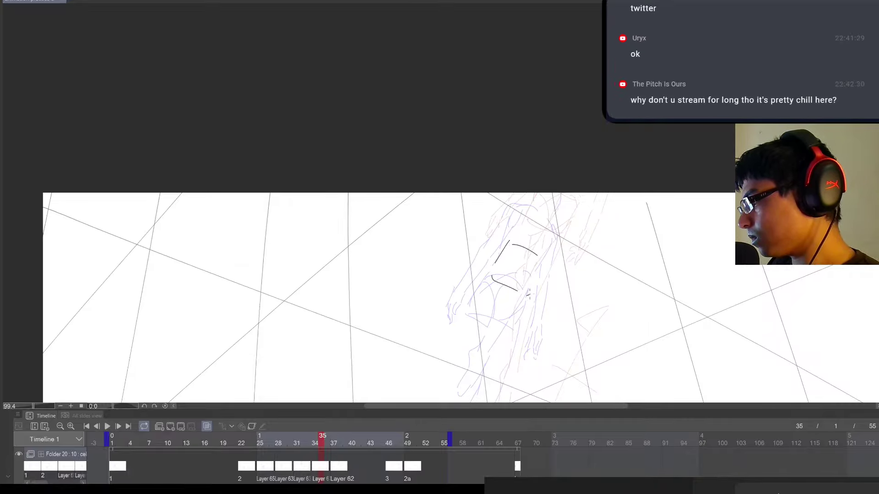
pyautogui.moveTo(529, 295)
pyautogui.mouseDown()
pyautogui.moveTo(541, 261)
pyautogui.moveTo(510, 284)
pyautogui.moveTo(541, 269)
pyautogui.moveTo(535, 252)
pyautogui.moveTo(567, 198)
pyautogui.mouseUp()
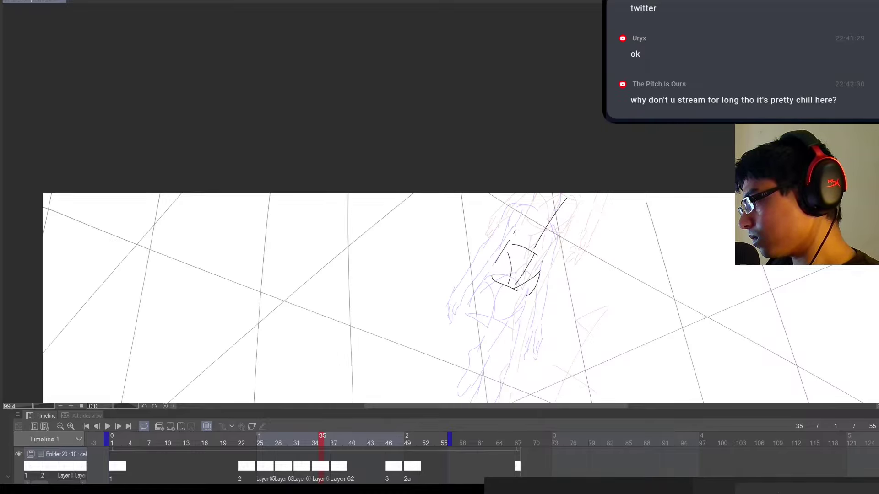
pyautogui.moveTo(515, 231)
pyautogui.mouseDown()
pyautogui.moveTo(525, 207)
pyautogui.moveTo(560, 188)
pyautogui.moveTo(583, 210)
pyautogui.moveTo(568, 193)
pyautogui.moveTo(538, 191)
pyautogui.moveTo(584, 204)
pyautogui.moveTo(573, 199)
pyautogui.moveTo(582, 213)
pyautogui.moveTo(553, 238)
pyautogui.mouseUp()
pyautogui.hotkey('ctrl', 'z')
pyautogui.scroll(-5, 545, 275)
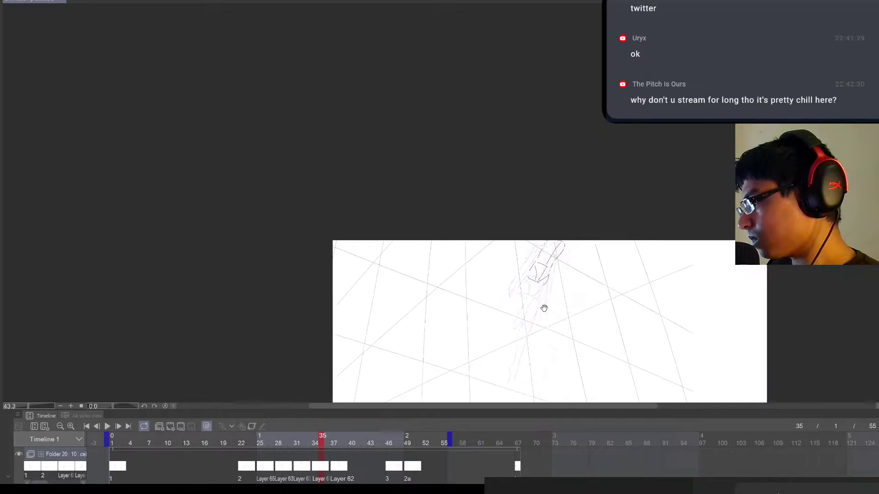
pyautogui.moveTo(533, 197); pyautogui.dragTo(548, 187)
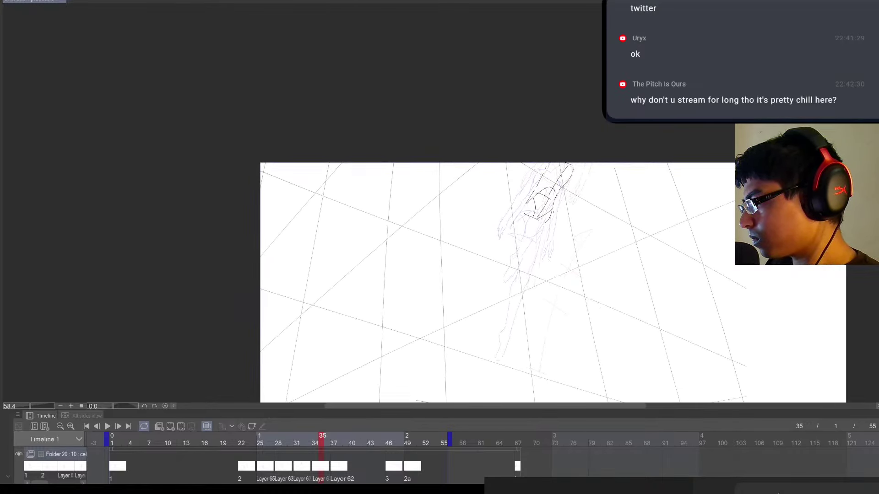
pyautogui.scroll(5, 555, 190)
pyautogui.scroll(-2, 570, 191)
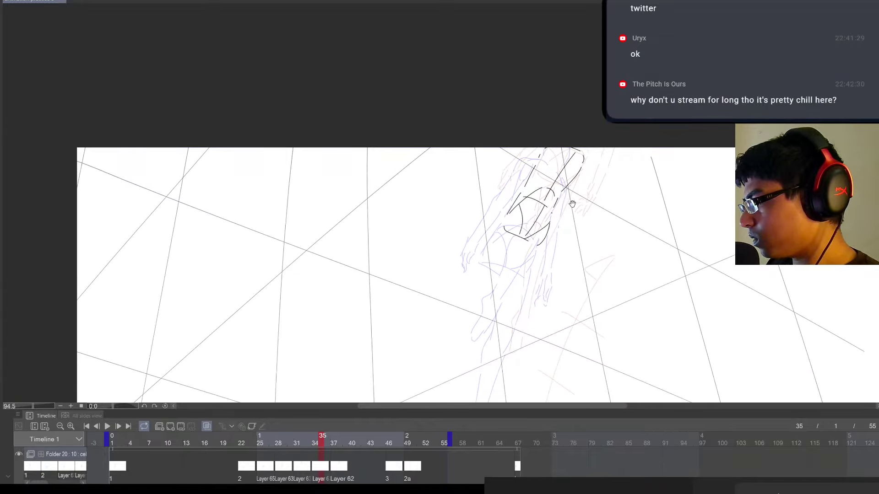
# Sketch the bent leg and the thigh of the trailing leg below the hips of the frame 34 figure
pyautogui.moveTo(550, 209); pyautogui.dragTo(529, 246)
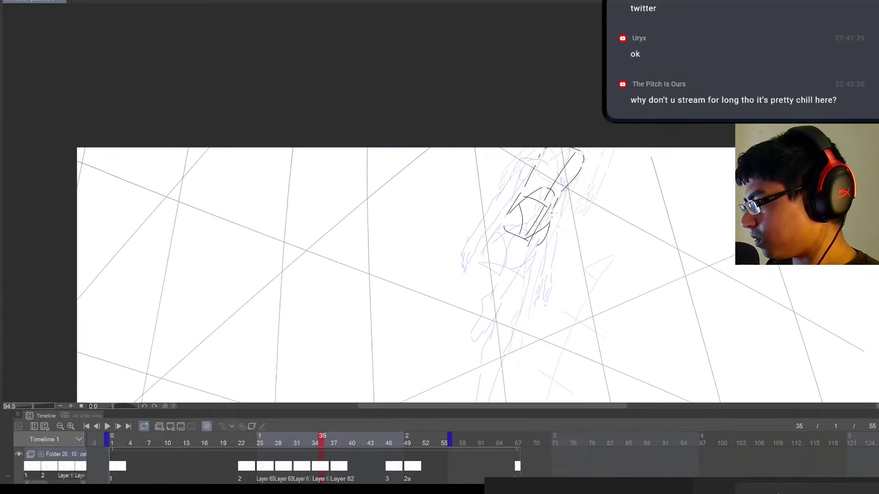
pyautogui.hotkey('ctrl', 'z')
pyautogui.moveTo(552, 211); pyautogui.dragTo(529, 252)
pyautogui.hotkey('ctrl', 'z')
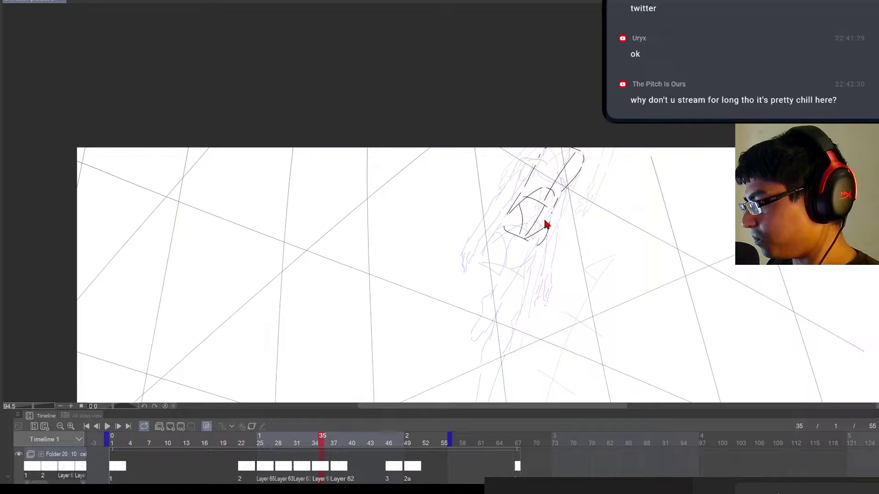
pyautogui.moveTo(551, 208); pyautogui.dragTo(512, 273)
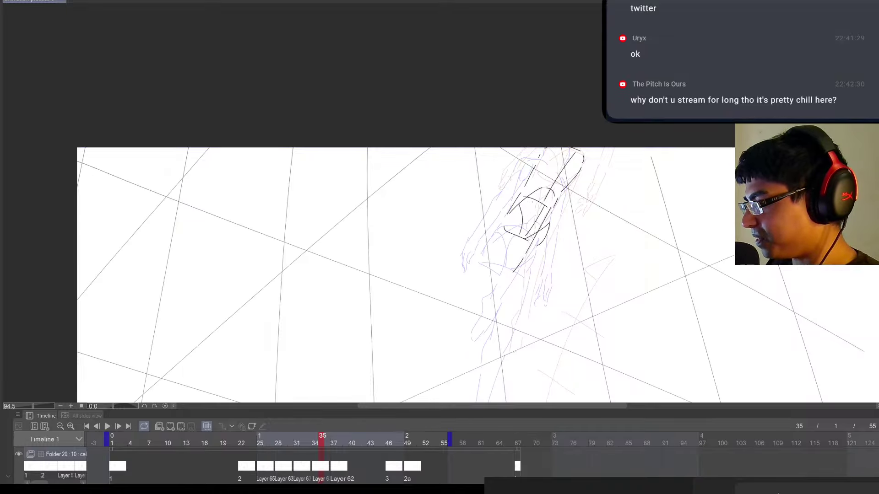
pyautogui.moveTo(531, 202); pyautogui.dragTo(504, 284)
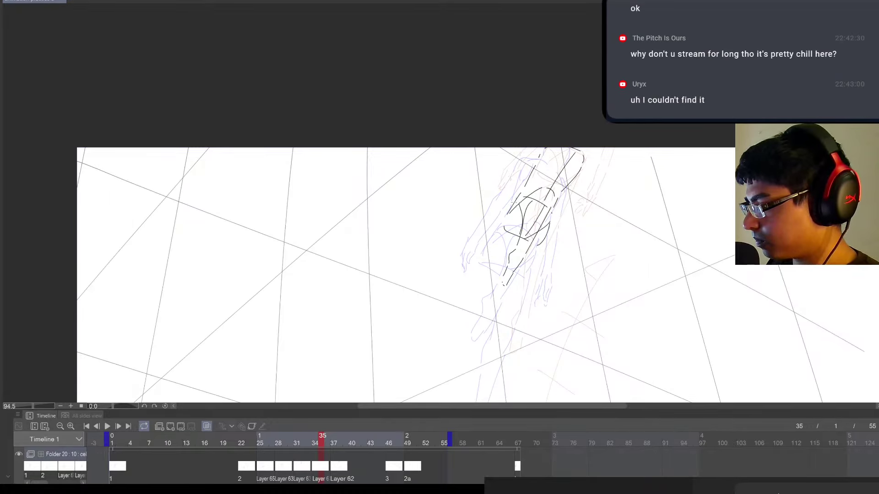
pyautogui.moveTo(521, 191)
pyautogui.mouseDown()
pyautogui.moveTo(506, 218)
pyautogui.moveTo(531, 285)
pyautogui.mouseUp()
pyautogui.scroll(-1, 525, 330)
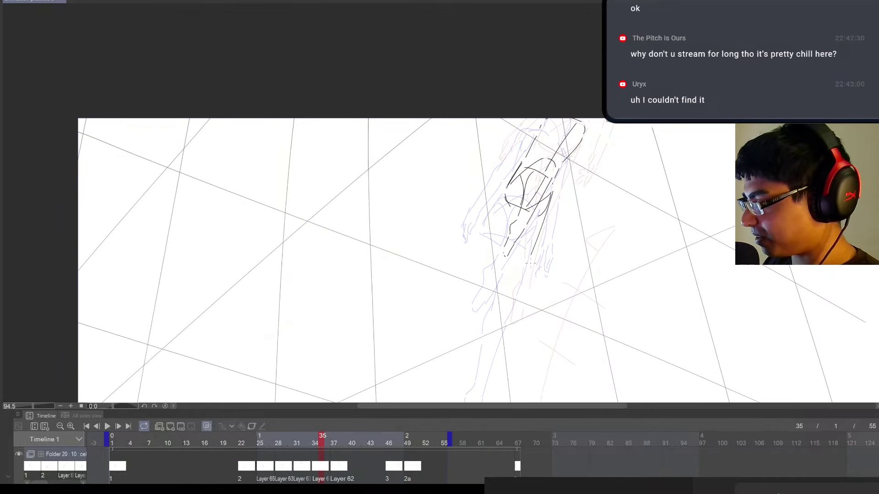
# Extend the trailing leg of the frame 34 figure through the calf down to the foot
pyautogui.moveTo(530, 258)
pyautogui.mouseDown()
pyautogui.moveTo(524, 270)
pyautogui.moveTo(504, 258)
pyautogui.moveTo(511, 225)
pyautogui.moveTo(501, 252)
pyautogui.moveTo(514, 247)
pyautogui.moveTo(510, 259)
pyautogui.moveTo(537, 268)
pyautogui.moveTo(540, 254)
pyautogui.moveTo(530, 250)
pyautogui.moveTo(518, 289)
pyautogui.mouseUp()
pyautogui.scroll(-5, 529, 266)
pyautogui.scroll(2, 529, 241)
pyautogui.press('e')
pyautogui.press('p')
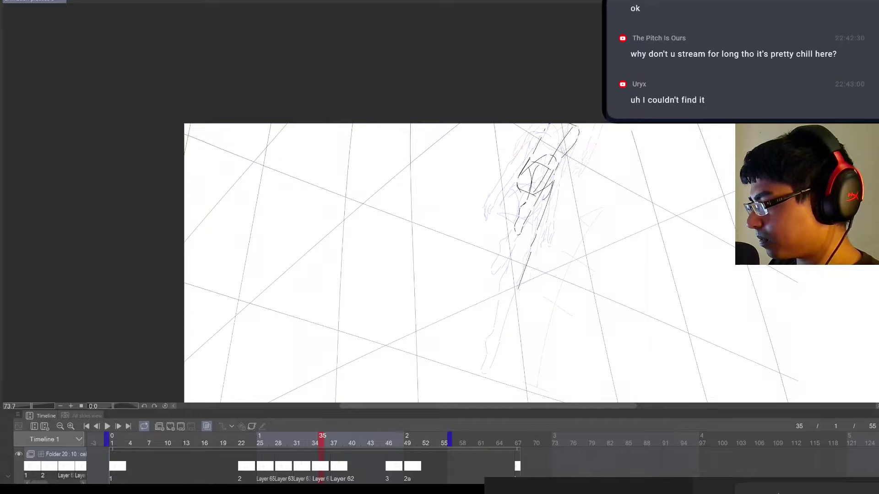
pyautogui.moveTo(532, 252); pyautogui.dragTo(514, 301)
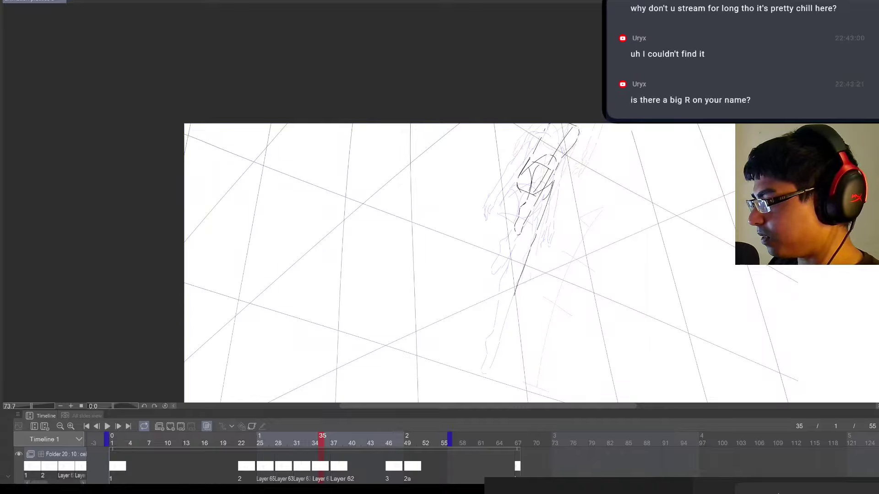
pyautogui.moveTo(527, 222)
pyautogui.mouseDown()
pyautogui.moveTo(499, 318)
pyautogui.moveTo(567, 327)
pyautogui.mouseUp()
pyautogui.hotkey('ctrl', 'z')
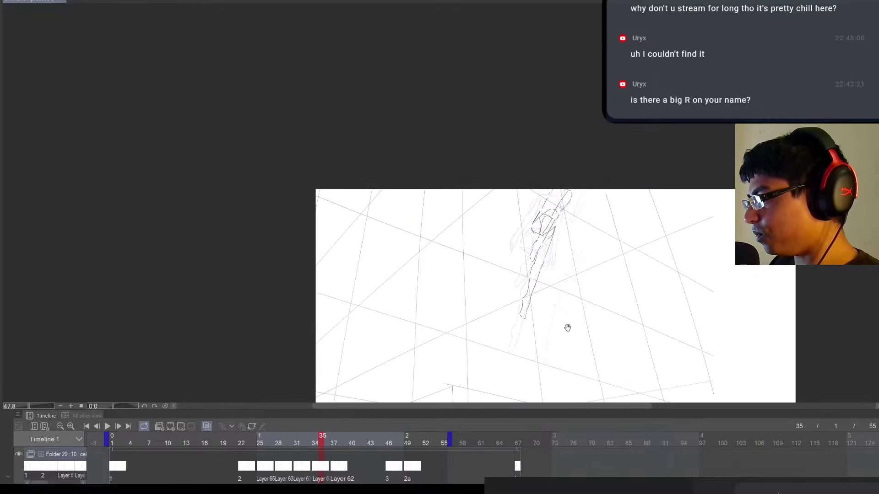
# Flip between the frame 34 in-between and its neighbouring poses to examine the motion
pyautogui.moveTo(560, 200); pyautogui.dragTo(569, 204)
pyautogui.moveTo(595, 296); pyautogui.dragTo(584, 323)
pyautogui.scroll(-1, 583, 323)
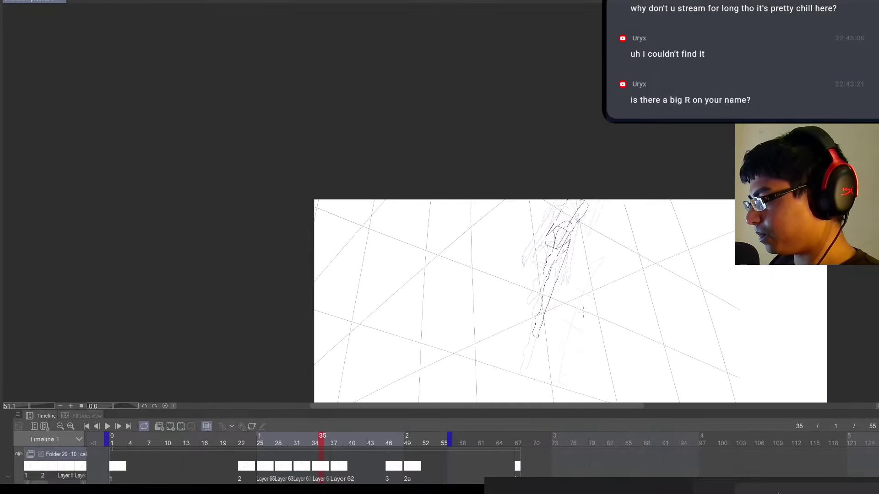
pyautogui.hotkey('ctrl', 'Left')
pyautogui.hotkey('ctrl', 'Right')
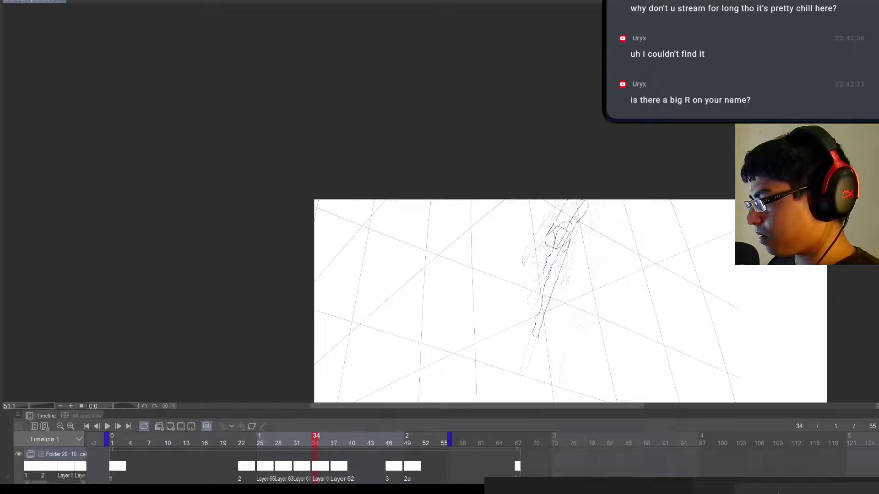
pyautogui.hotkey('ctrl', 'Right')
pyautogui.hotkey('ctrl', 'Left')
pyautogui.hotkey('ctrl', 'Right')
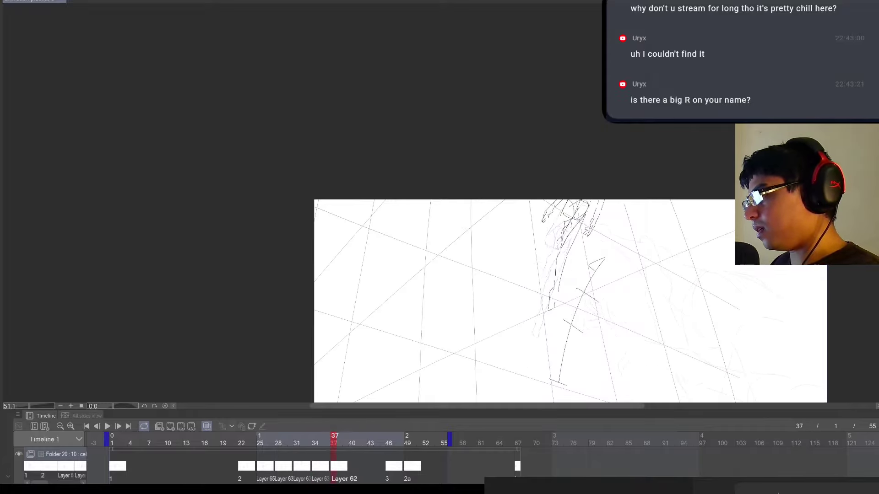
pyautogui.hotkey('ctrl', 'Left')
# Sketch the first lowered arm and hand of the frame 34 figure, running from the shoulder to beside the hips
pyautogui.scroll(3, 567, 202)
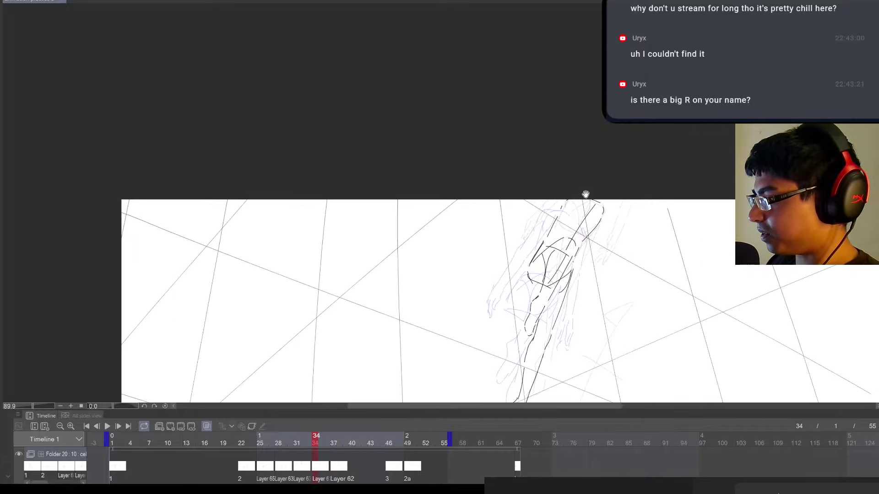
pyautogui.moveTo(568, 198)
pyautogui.mouseDown()
pyautogui.moveTo(563, 210)
pyautogui.moveTo(542, 215)
pyautogui.moveTo(502, 292)
pyautogui.mouseUp()
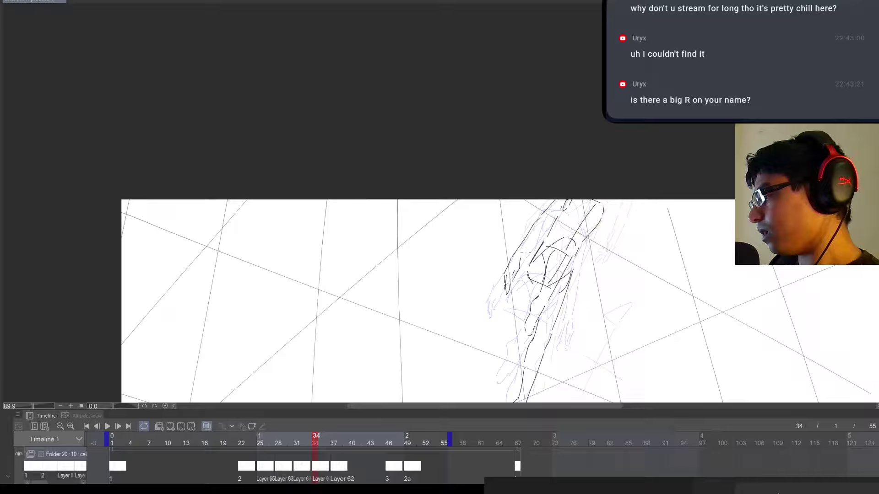
pyautogui.moveTo(527, 251); pyautogui.dragTo(547, 223)
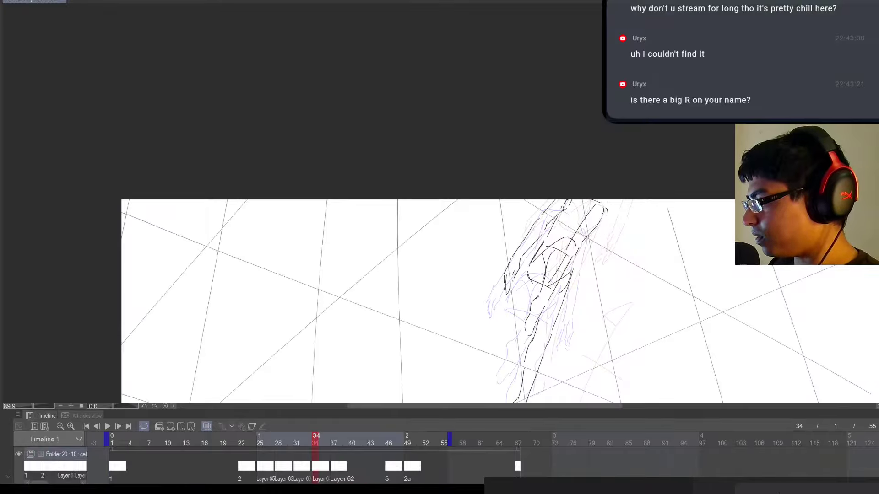
# Sketch the opposite lowered arm and hand of the frame 34 figure, redoing the forearm strokes
pyautogui.moveTo(607, 215); pyautogui.dragTo(591, 296)
pyautogui.hotkey('ctrl', 'z')
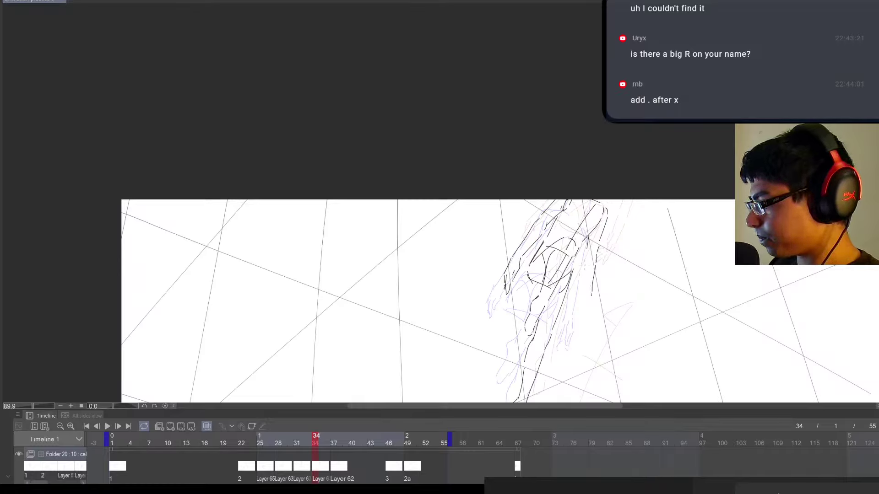
pyautogui.moveTo(586, 254)
pyautogui.mouseDown()
pyautogui.moveTo(581, 317)
pyautogui.moveTo(581, 294)
pyautogui.moveTo(605, 331)
pyautogui.mouseUp()
pyautogui.hotkey('ctrl', 'z')
pyautogui.hotkey('ctrl', 'z')
pyautogui.moveTo(619, 254); pyautogui.dragTo(620, 209)
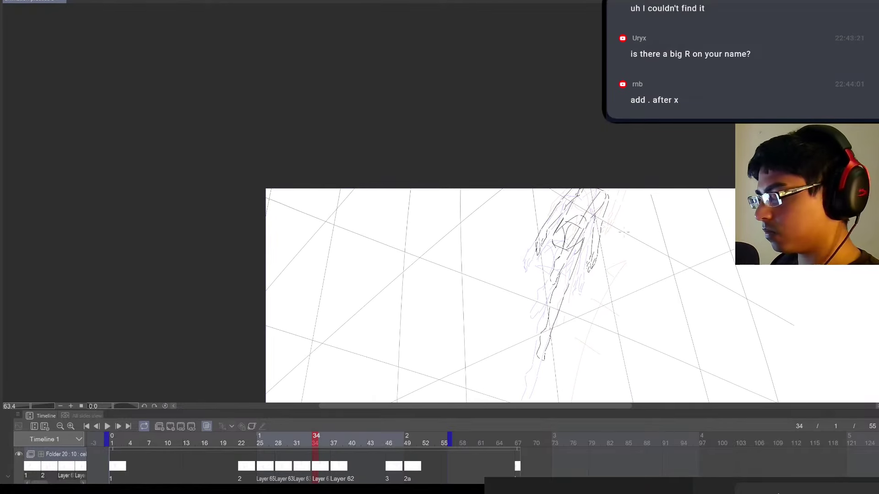
# Add a new blank animation cel at frame 43, between the frame 37 and frame 46 drawings
pyautogui.scroll(-3, 625, 292)
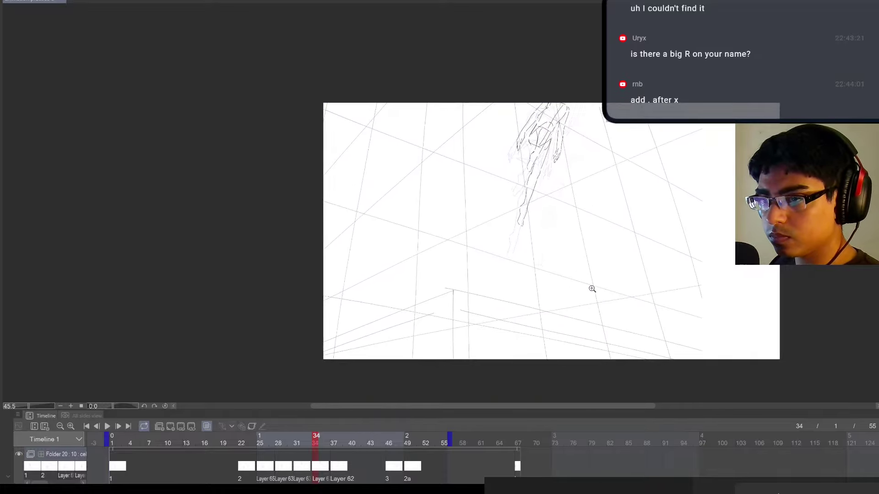
pyautogui.scroll(2, 591, 289)
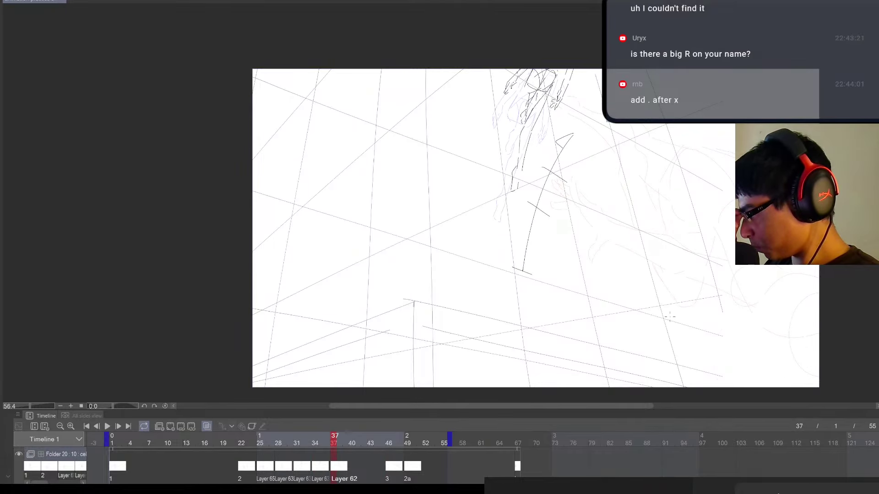
pyautogui.click(352, 471)
pyautogui.click(371, 471)
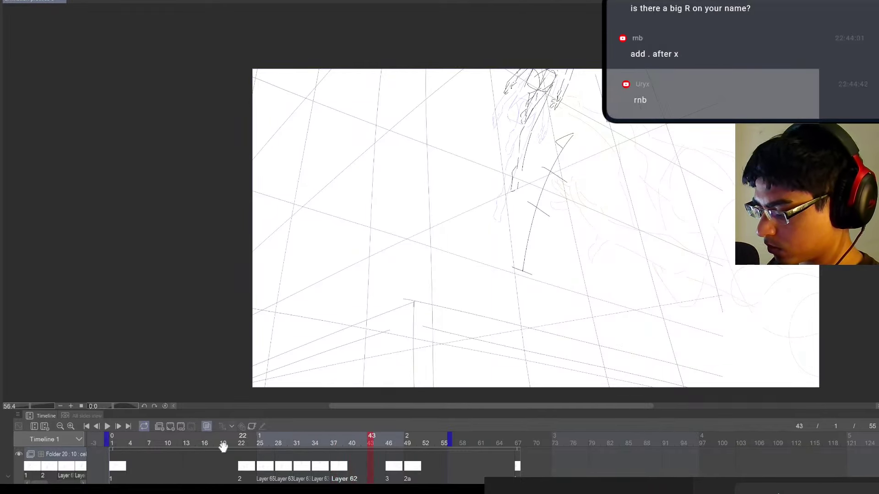
pyautogui.click(171, 426)
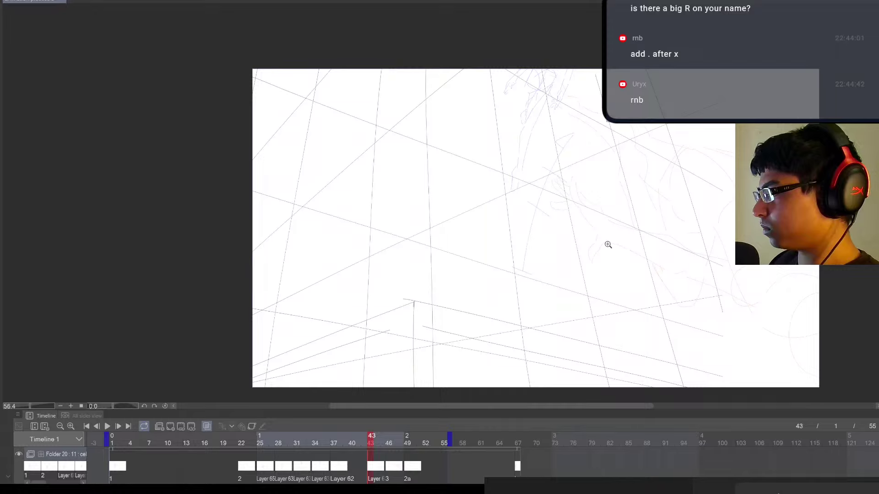
pyautogui.scroll(1, 608, 244)
pyautogui.moveTo(613, 267); pyautogui.dragTo(587, 357)
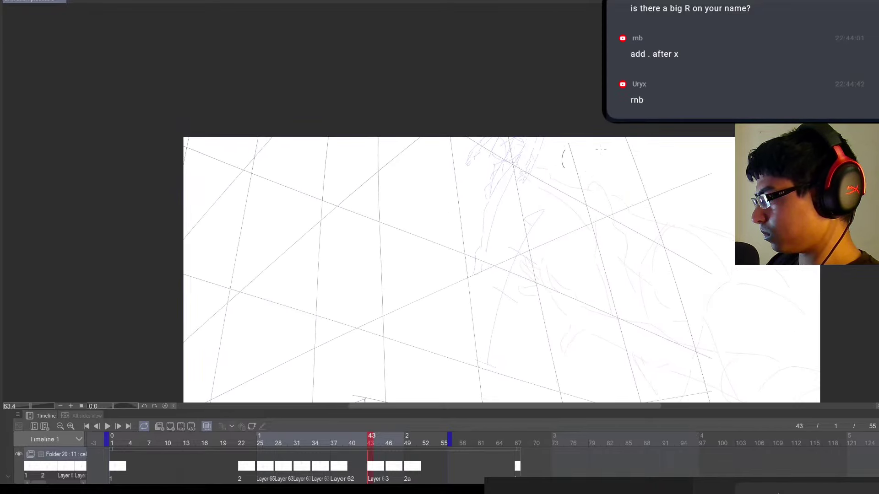
pyautogui.hotkey('ctrl', 'z')
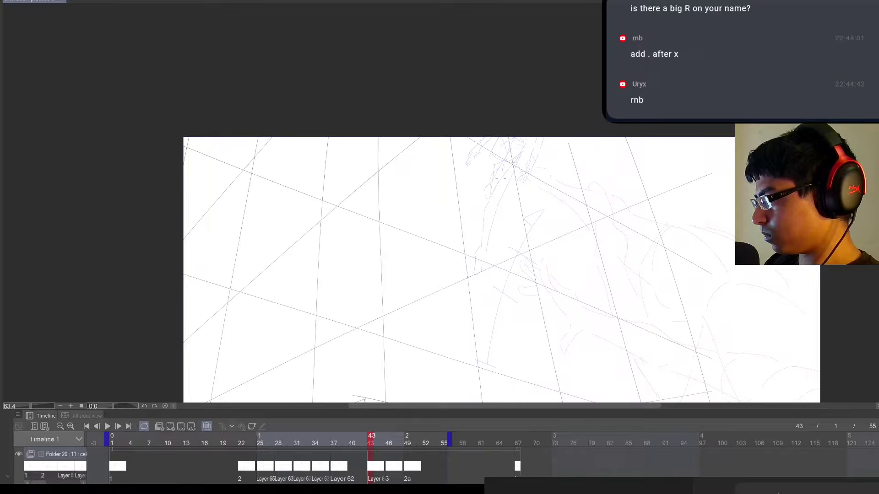
# Try sketching the leap's motion arc over the frame 37 drawing after flipping back through the earlier poses
pyautogui.scroll(-4, 503, 247)
pyautogui.press(',')
pyautogui.press(',')
pyautogui.press(',')
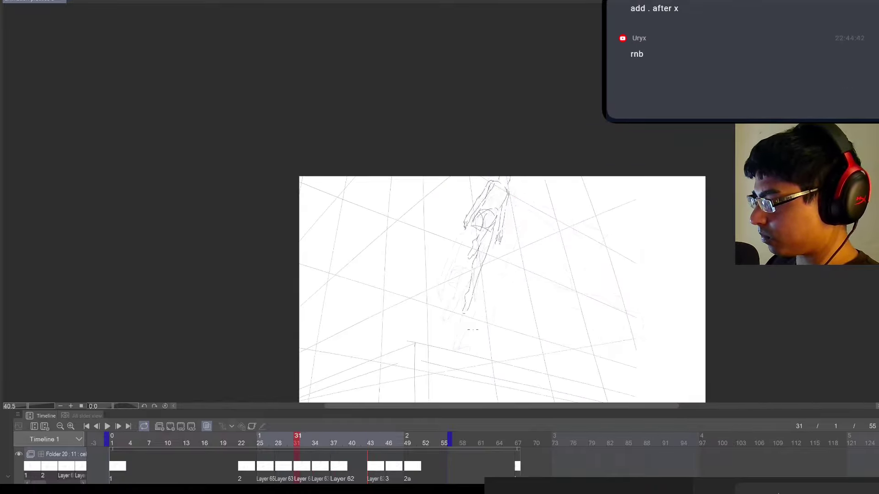
pyautogui.press('.')
pyautogui.press('.')
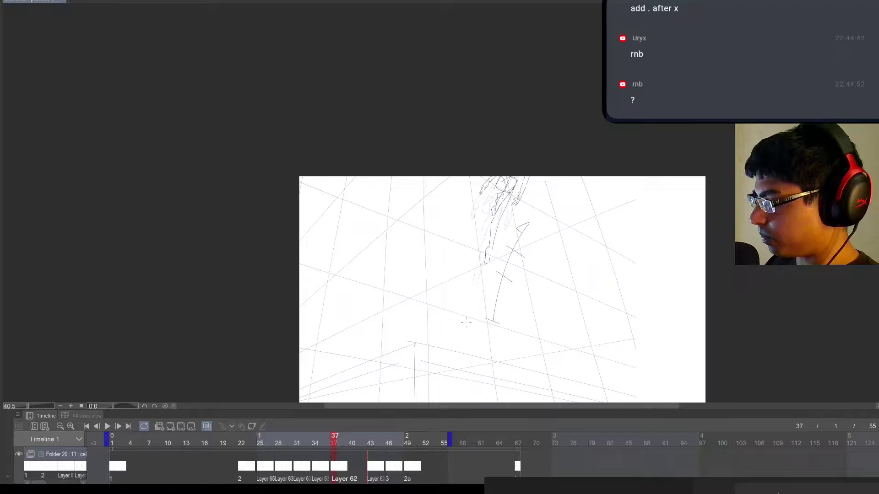
pyautogui.moveTo(465, 333)
pyautogui.mouseDown()
pyautogui.moveTo(479, 246)
pyautogui.moveTo(518, 176)
pyautogui.mouseUp()
pyautogui.moveTo(581, 177); pyautogui.dragTo(606, 208)
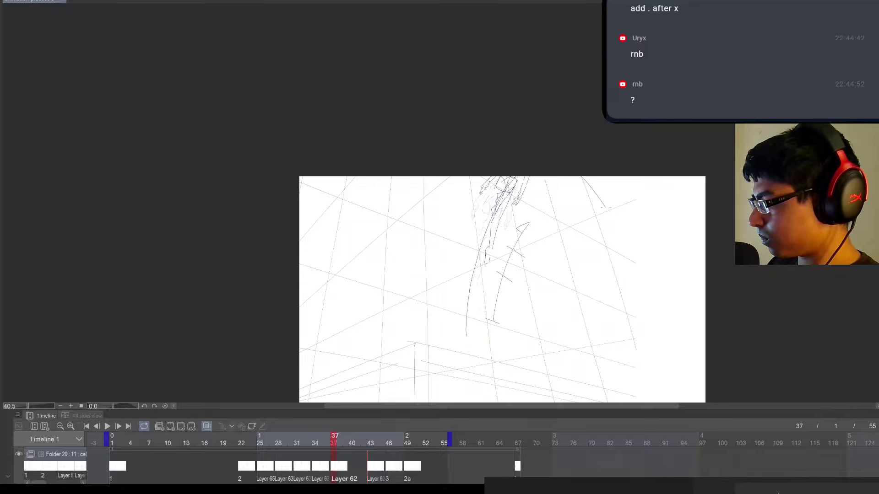
pyautogui.hotkey('ctrl', 'z')
pyautogui.hotkey('ctrl', 'z')
# Try sketching the leap's full motion arc on frame 43, rising over the upper canvas edge and down the other side
pyautogui.press('.')
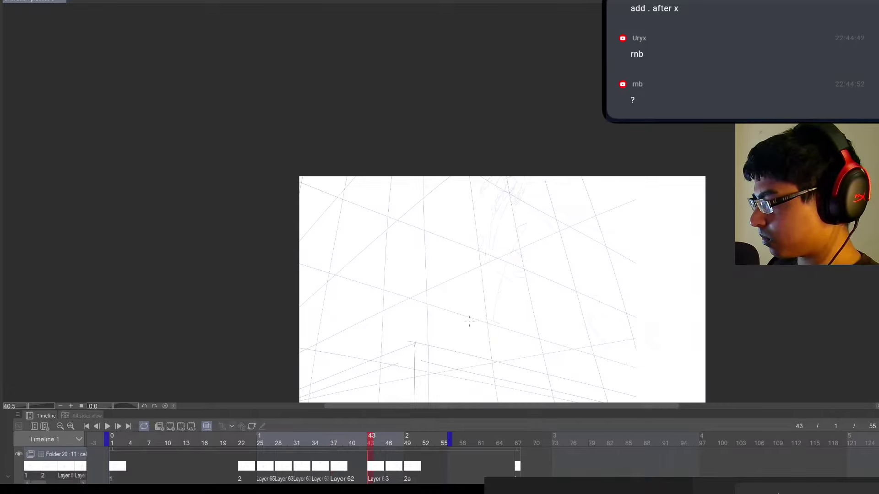
pyautogui.moveTo(465, 329)
pyautogui.mouseDown()
pyautogui.moveTo(494, 213)
pyautogui.moveTo(524, 177)
pyautogui.moveTo(652, 299)
pyautogui.mouseUp()
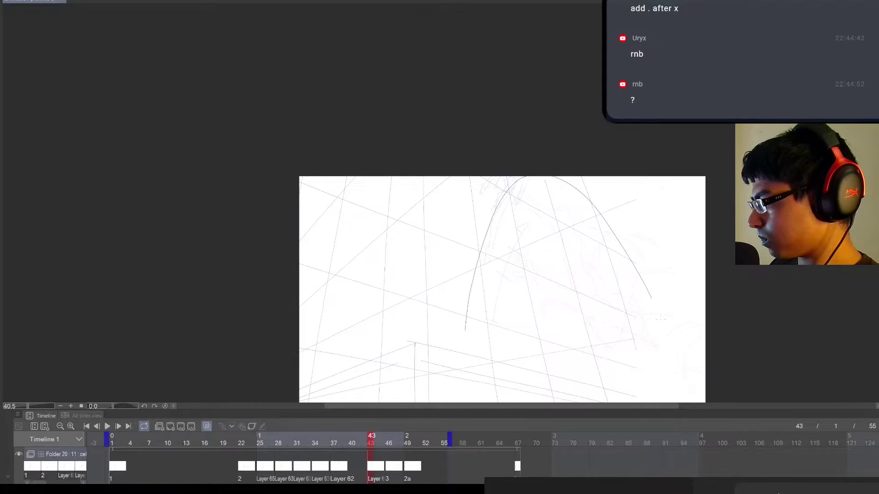
pyautogui.hotkey('ctrl', 'z')
pyautogui.moveTo(482, 252)
pyautogui.mouseDown()
pyautogui.moveTo(593, 192)
pyautogui.moveTo(678, 332)
pyautogui.mouseUp()
pyautogui.scroll(1, 578, 201)
pyautogui.hotkey('ctrl', 'z')
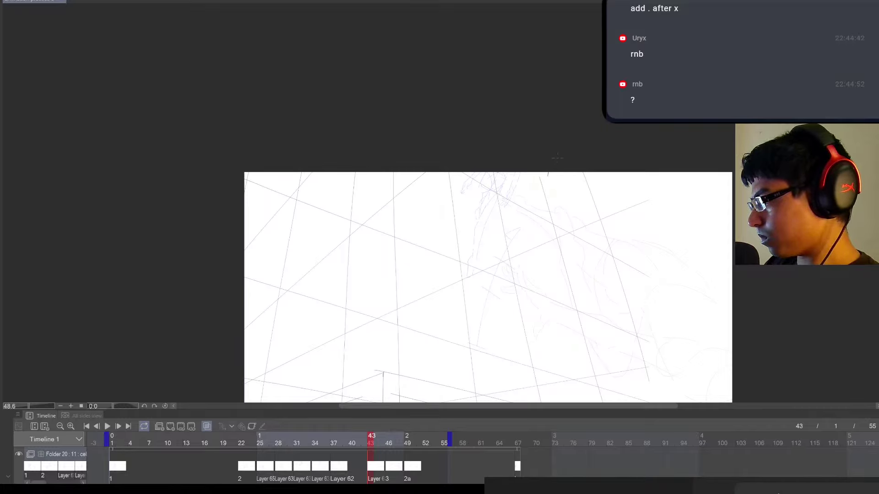
# Try placing the first short curves of the frame 43 figure along the canvas's upper edge
pyautogui.moveTo(598, 172); pyautogui.dragTo(656, 214)
pyautogui.hotkey('ctrl', 'z')
pyautogui.moveTo(609, 172); pyautogui.dragTo(659, 199)
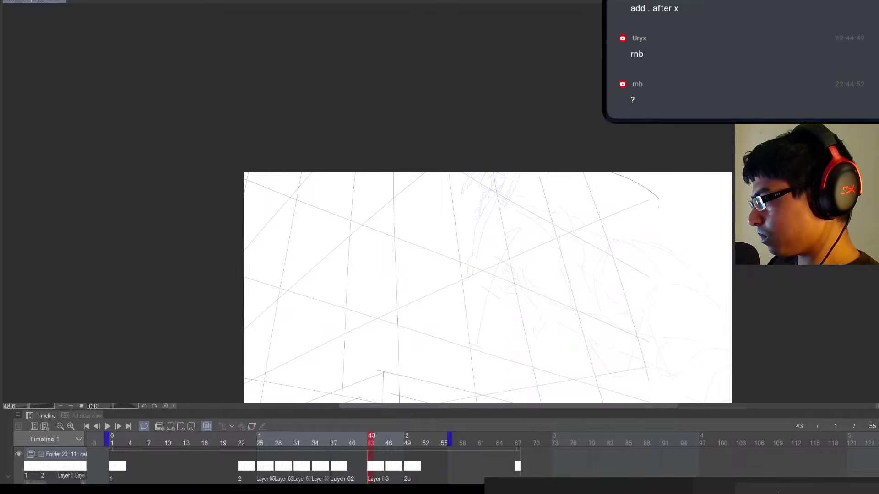
pyautogui.hotkey('ctrl', 'z')
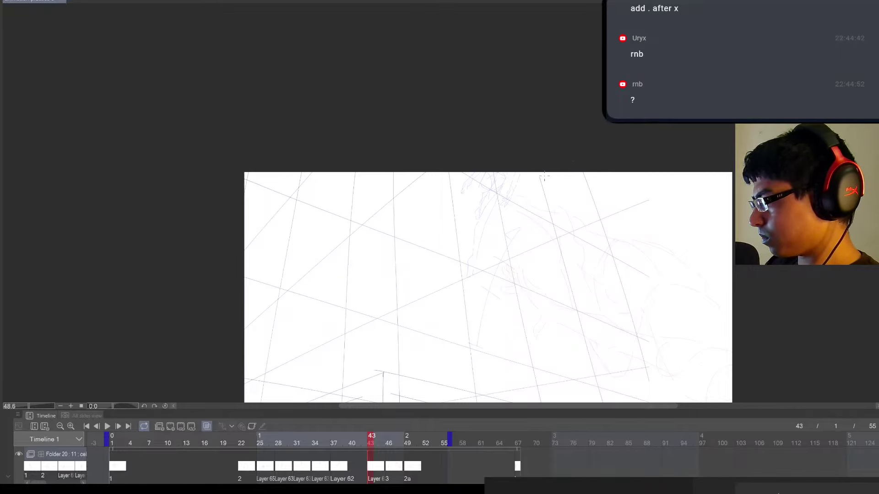
pyautogui.moveTo(603, 173)
pyautogui.mouseDown()
pyautogui.moveTo(609, 189)
pyautogui.moveTo(618, 176)
pyautogui.moveTo(604, 185)
pyautogui.mouseUp()
pyautogui.hotkey('ctrl', 'z')
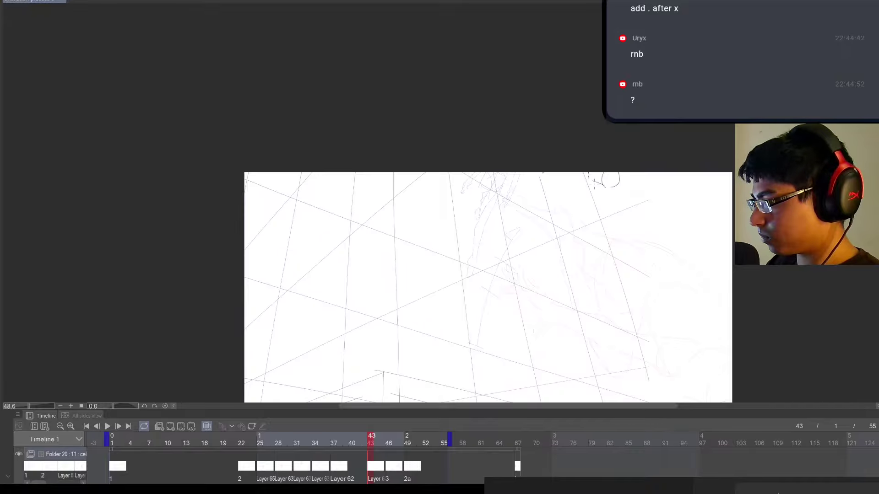
# Sketch the frame 43 figure's head and shoulder line at the canvas's upper edge, shifting them slightly down and tilting them counterclockwise
pyautogui.moveTo(591, 175)
pyautogui.mouseDown()
pyautogui.moveTo(603, 186)
pyautogui.moveTo(574, 172)
pyautogui.mouseUp()
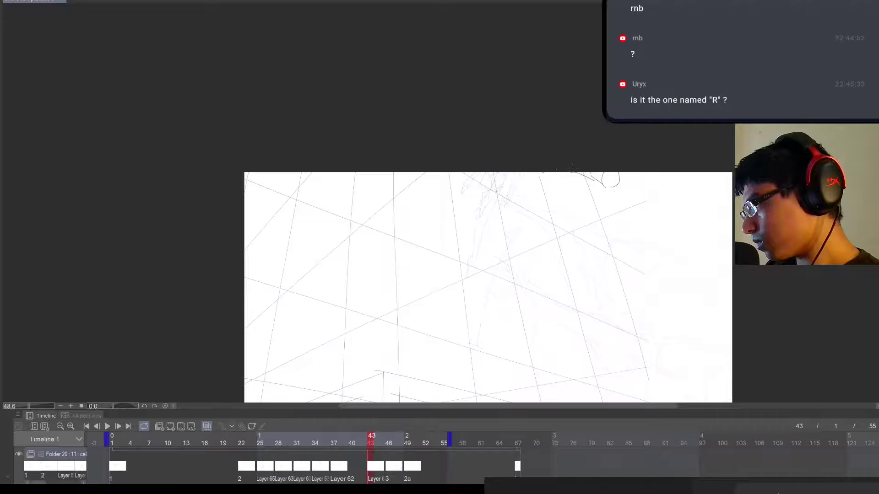
pyautogui.hotkey('ctrl', 't')
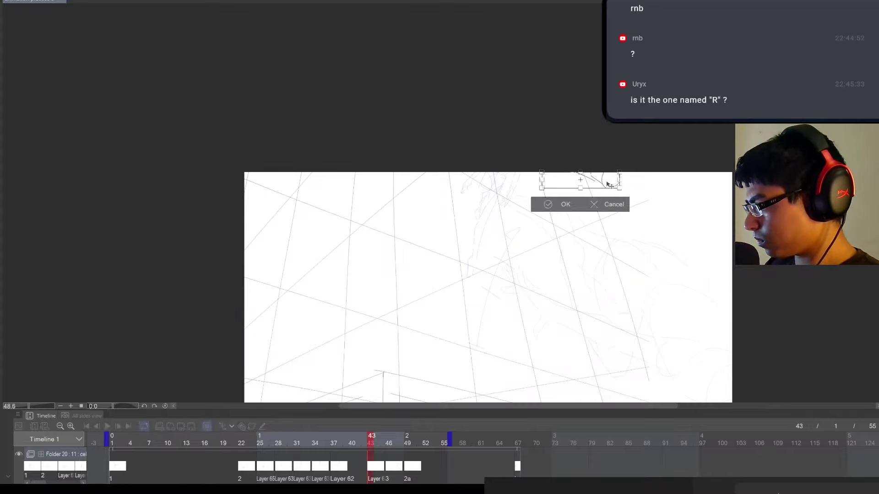
pyautogui.moveTo(609, 182); pyautogui.dragTo(619, 189)
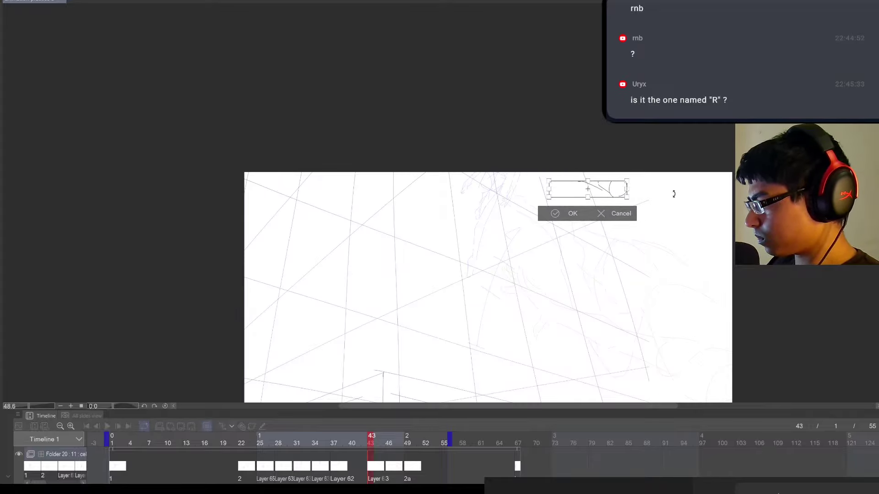
pyautogui.moveTo(700, 200); pyautogui.dragTo(701, 180)
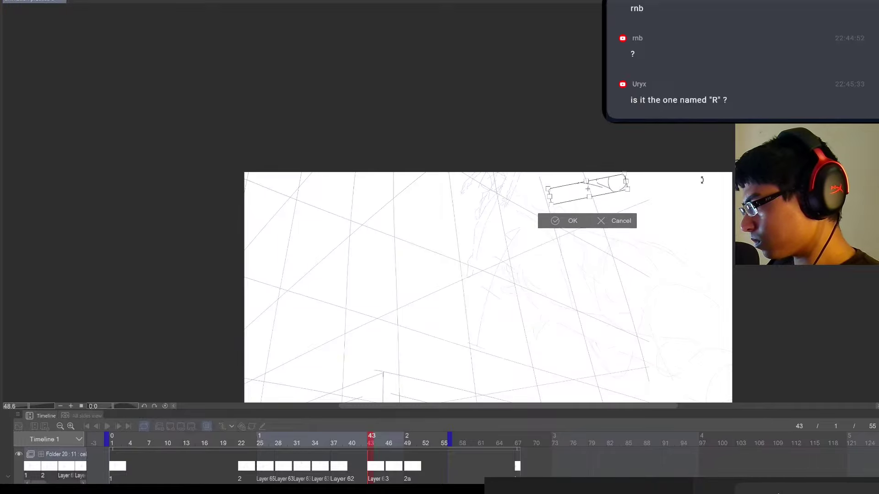
pyautogui.click(564, 219)
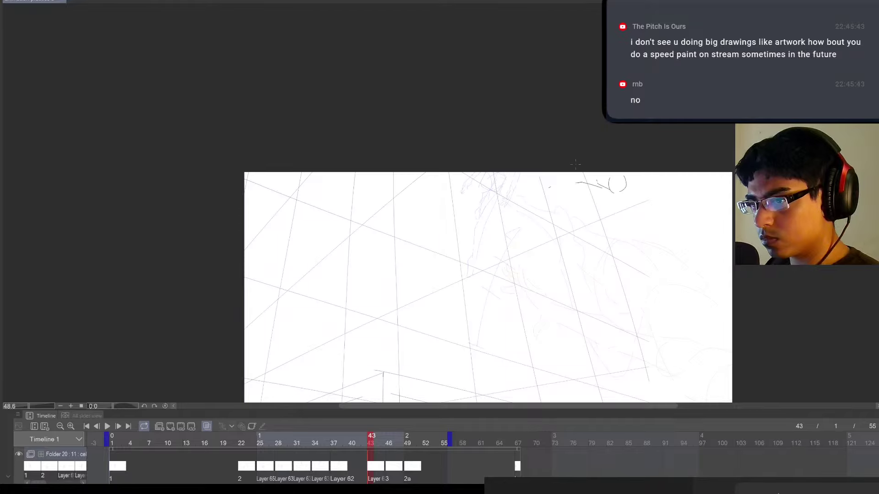
# Sketch the upper and lower contours of the frame 43 figure's long outstretched arm, extending leftward from the head
pyautogui.moveTo(581, 183)
pyautogui.mouseDown()
pyautogui.moveTo(555, 188)
pyautogui.moveTo(611, 174)
pyautogui.mouseUp()
pyautogui.moveTo(603, 183)
pyautogui.mouseDown()
pyautogui.moveTo(604, 194)
pyautogui.moveTo(574, 174)
pyautogui.mouseUp()
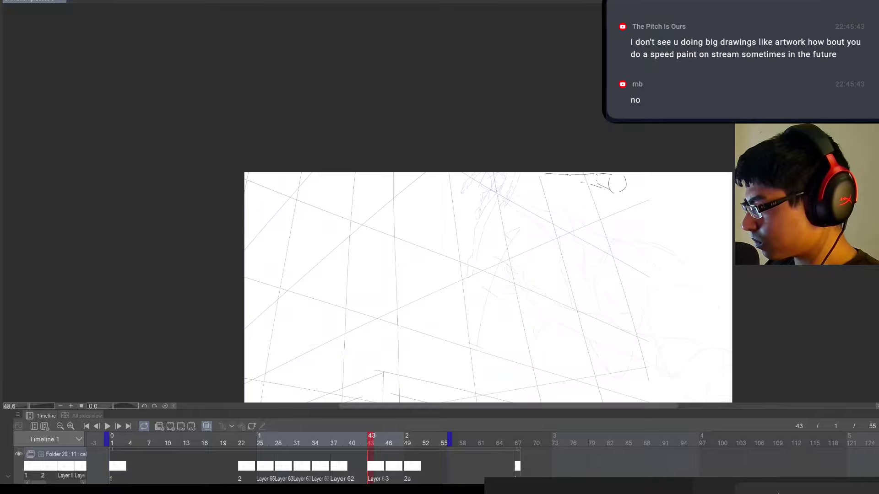
pyautogui.moveTo(591, 184); pyautogui.dragTo(575, 181)
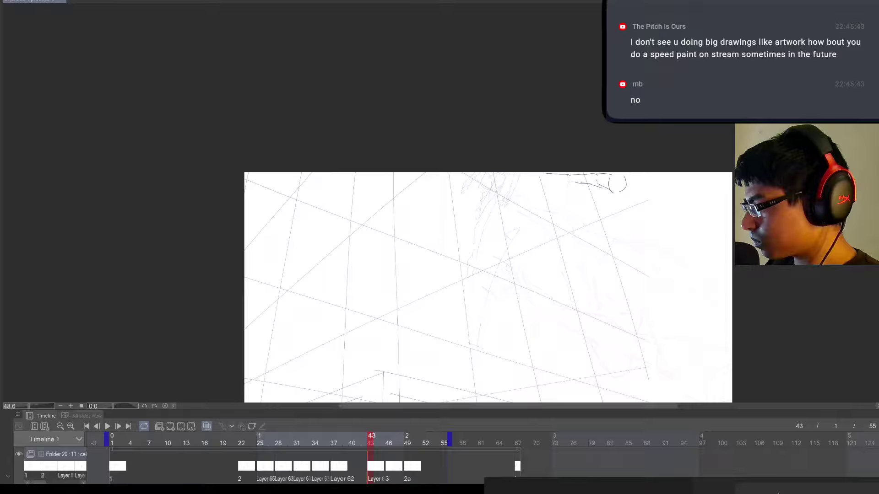
# Compare the frame 43 sketch with its neighbouring poses and transform it to sit slightly further left
pyautogui.moveTo(773, 307); pyautogui.dragTo(724, 318)
pyautogui.press('Left')
pyautogui.press('Right')
pyautogui.press('Right')
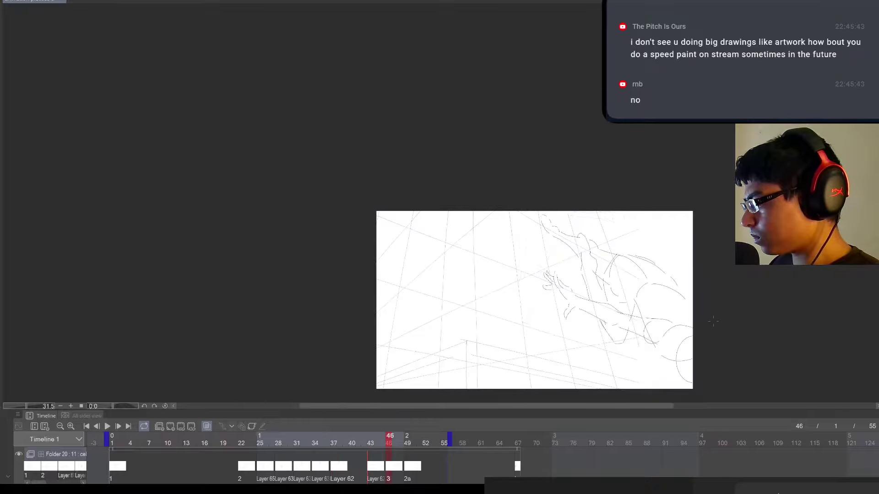
pyautogui.press('Left')
pyautogui.hotkey('ctrl', 't')
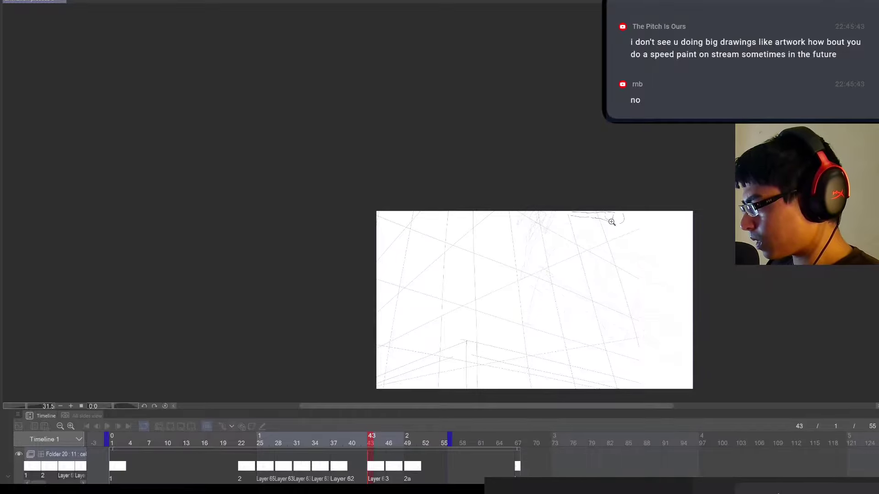
pyautogui.moveTo(611, 222)
pyautogui.mouseDown()
pyautogui.moveTo(621, 222)
pyautogui.moveTo(609, 221)
pyautogui.mouseUp()
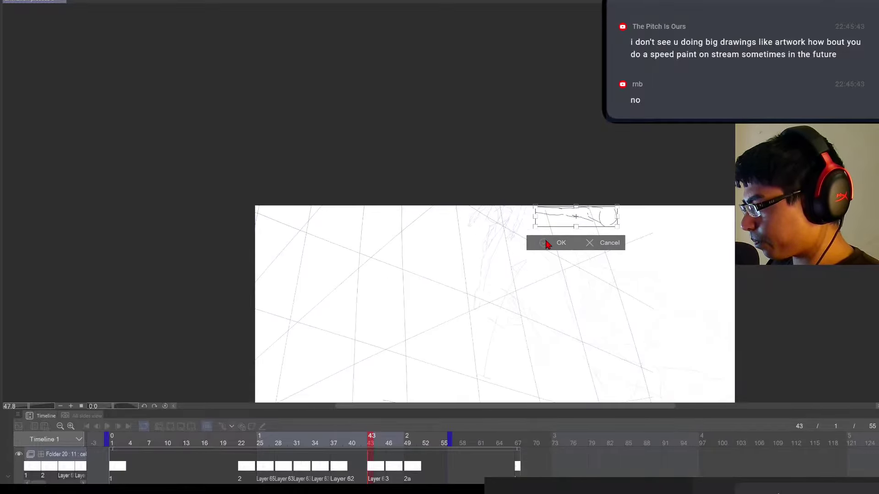
pyautogui.click(561, 243)
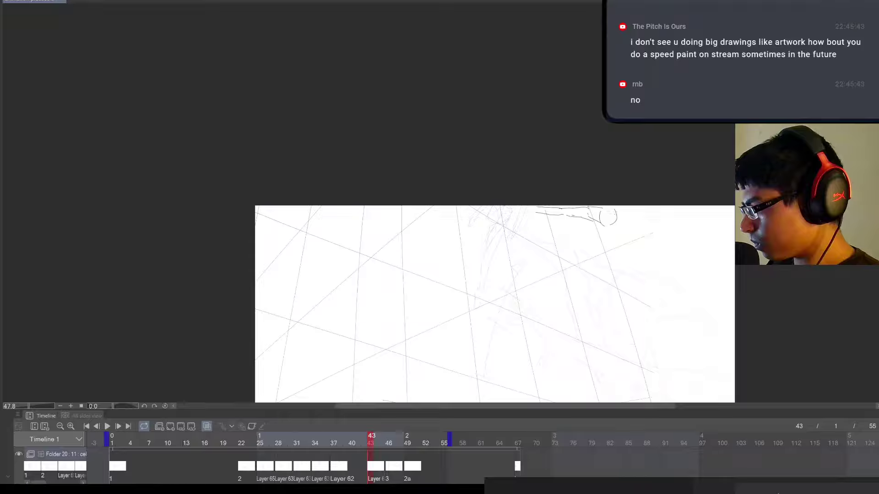
# Define the frame 43 figure's head and sketch the opposite outstretched arm, giving both arms hands
pyautogui.moveTo(609, 214); pyautogui.dragTo(608, 230)
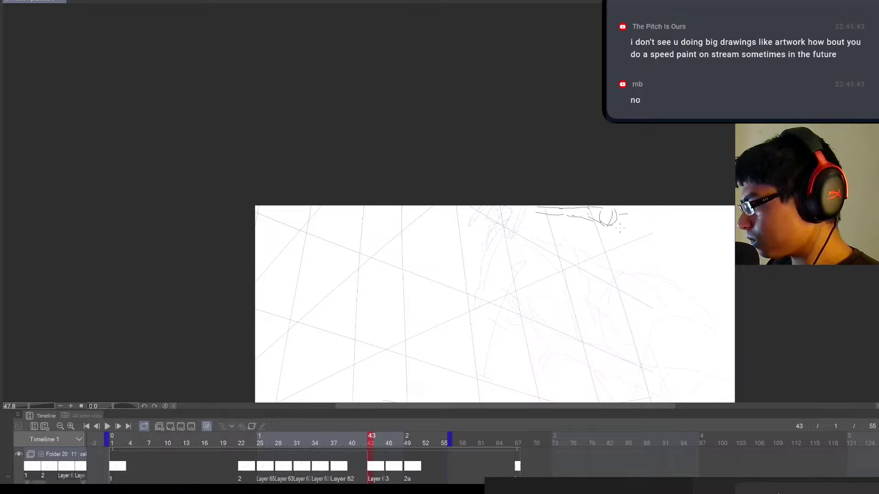
pyautogui.moveTo(616, 222)
pyautogui.mouseDown()
pyautogui.moveTo(640, 208)
pyautogui.moveTo(627, 221)
pyautogui.moveTo(654, 215)
pyautogui.mouseUp()
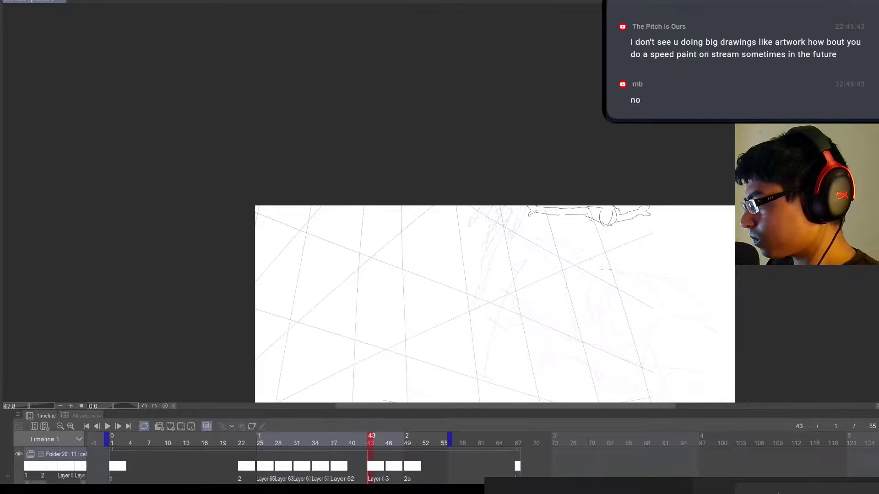
pyautogui.moveTo(656, 285); pyautogui.dragTo(656, 311)
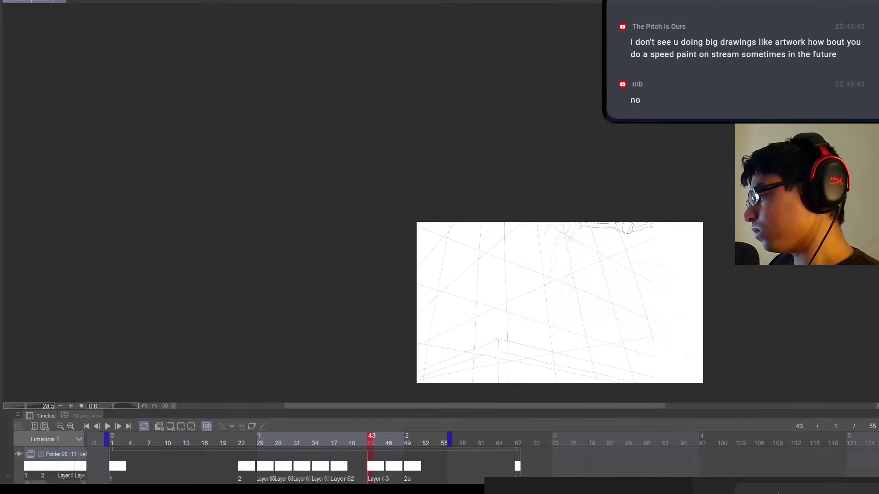
# Select the head of the frame 43 figure and transform it slightly down and to the right
pyautogui.moveTo(622, 228); pyautogui.dragTo(637, 231)
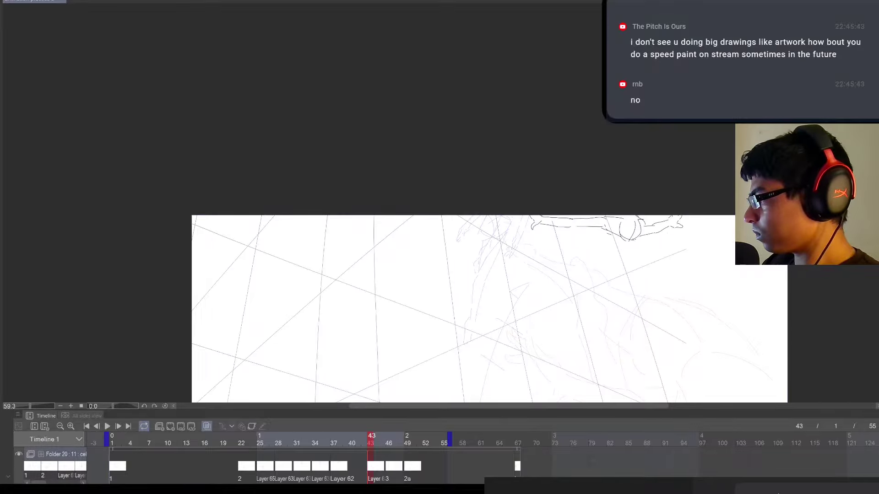
pyautogui.moveTo(640, 217)
pyautogui.mouseDown()
pyautogui.moveTo(621, 226)
pyautogui.moveTo(646, 246)
pyautogui.mouseUp()
pyautogui.hotkey('ctrl', 't')
pyautogui.click(622, 264)
pyautogui.click(556, 267)
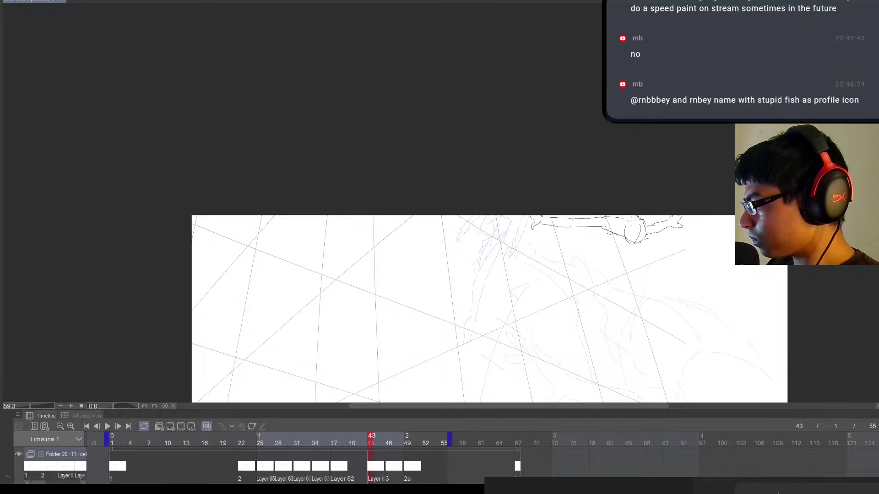
# Examine the frame 43 pose at different zoom levels and flip between it and its neighbouring frames to check the motion
pyautogui.moveTo(663, 240); pyautogui.dragTo(654, 311)
pyautogui.moveTo(655, 312); pyautogui.dragTo(641, 288)
pyautogui.scroll(4, 655, 222)
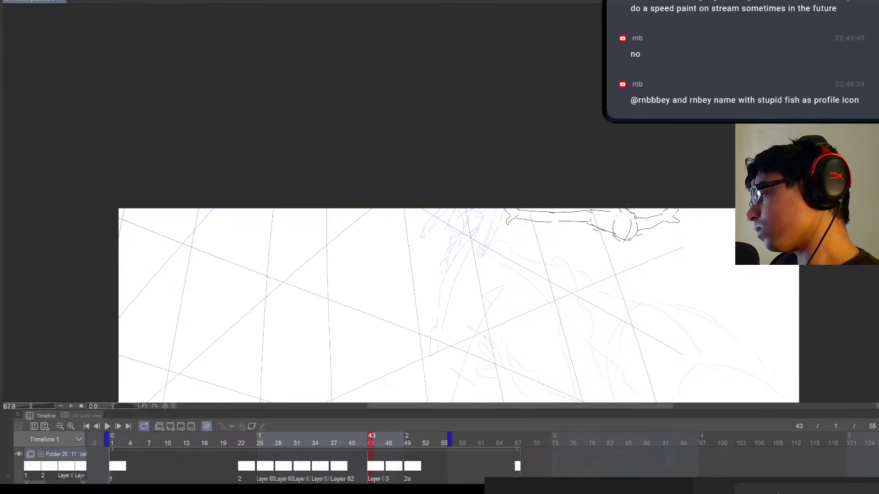
pyautogui.scroll(-1, 632, 299)
pyautogui.moveTo(633, 299); pyautogui.dragTo(577, 345)
pyautogui.hotkey('ctrl', '@')
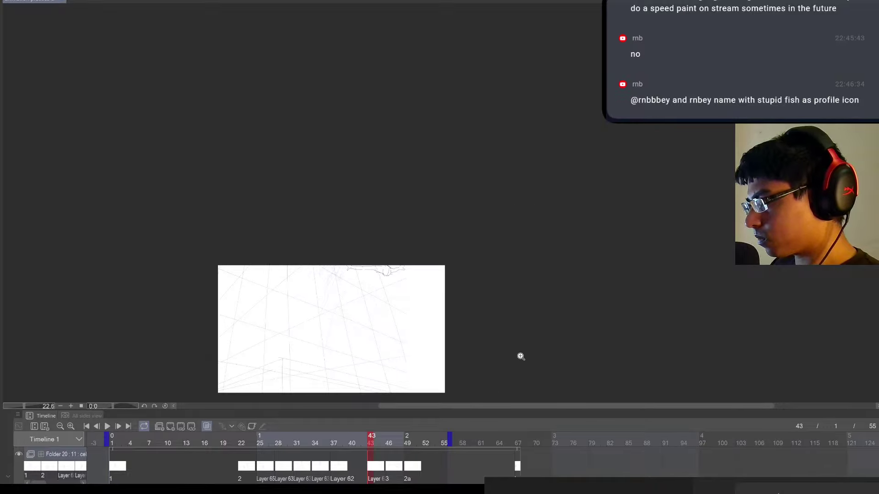
pyautogui.moveTo(419, 361); pyautogui.dragTo(598, 352)
pyautogui.press('Left')
pyautogui.press('Right')
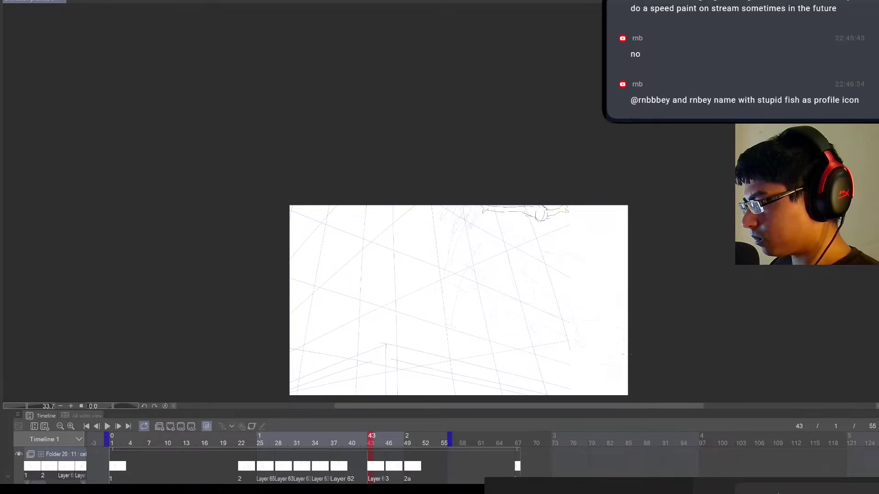
pyautogui.press('Right')
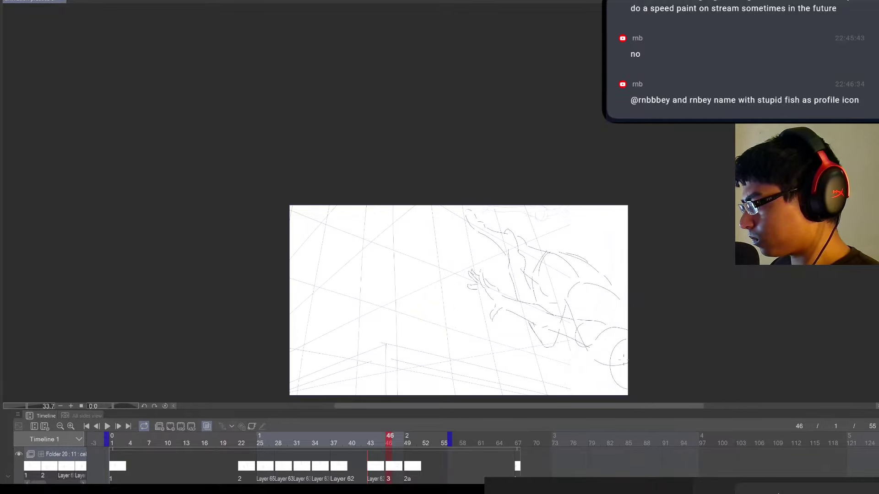
# Compare the frame 43 and frame 46 poses, and move the frame 43 sketch slightly left and down
pyautogui.press('Left')
pyautogui.press('Right')
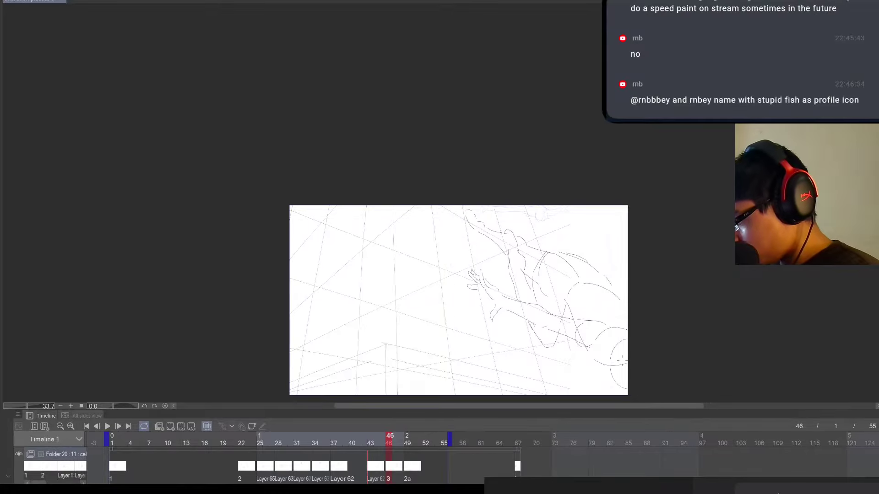
pyautogui.press('Left')
pyautogui.press('Right')
pyautogui.press('Left')
pyautogui.press('Right')
pyautogui.press('Left')
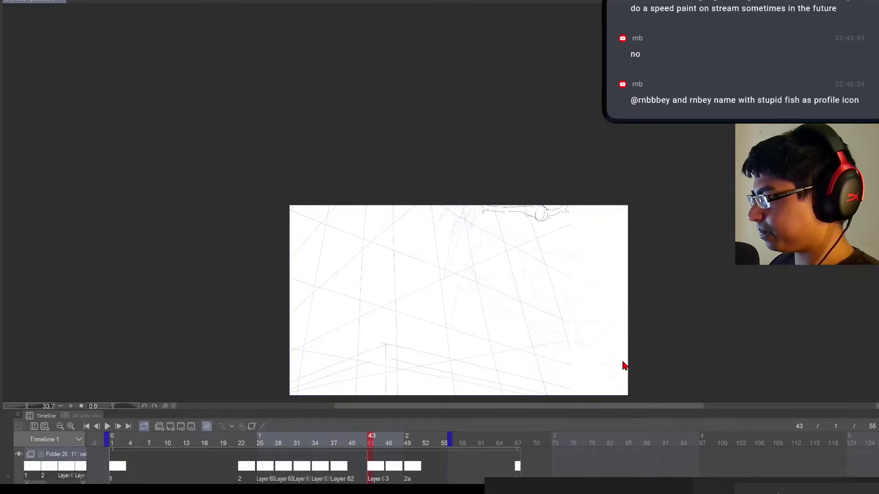
pyautogui.hotkey('ctrl', 't')
pyautogui.moveTo(554, 221)
pyautogui.mouseDown()
pyautogui.moveTo(546, 229)
pyautogui.moveTo(546, 219)
pyautogui.mouseUp()
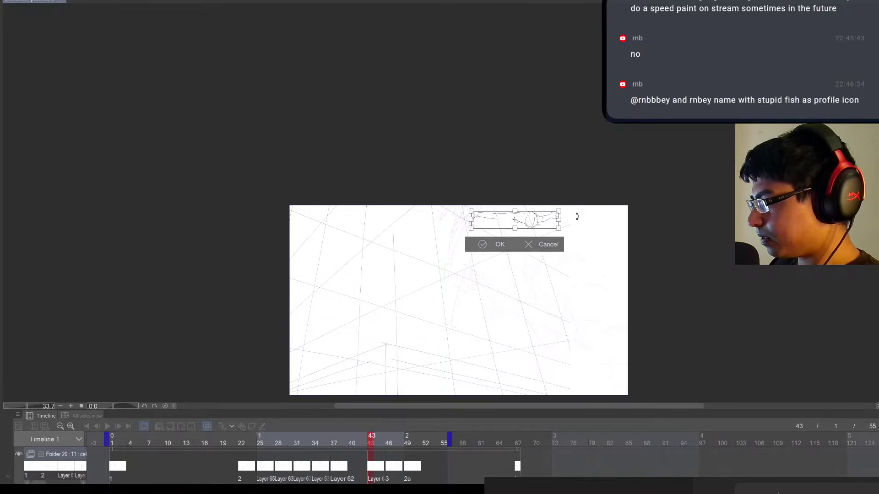
pyautogui.click(493, 249)
# Check the moved frame 43 pose against its neighbours and sketch the curve of the back behind the figure's head
pyautogui.press('Left')
pyautogui.press('Right')
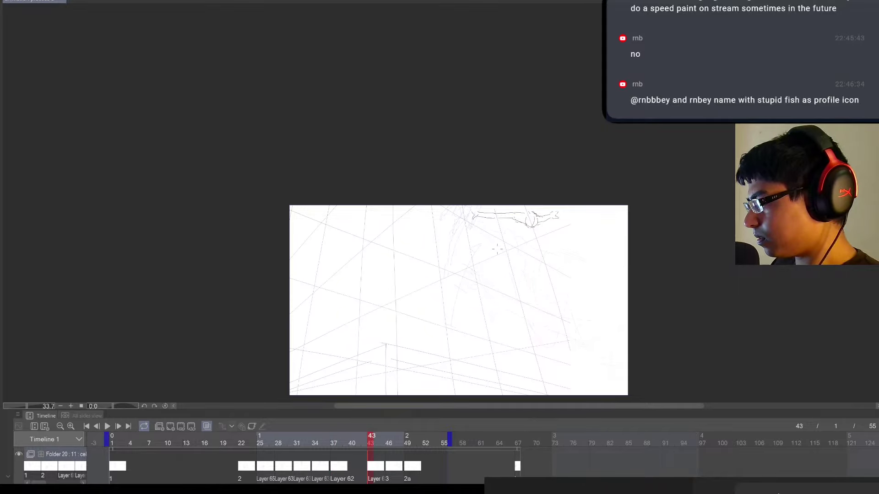
pyautogui.press('Right')
pyautogui.press('Left')
pyautogui.scroll(2, 516, 201)
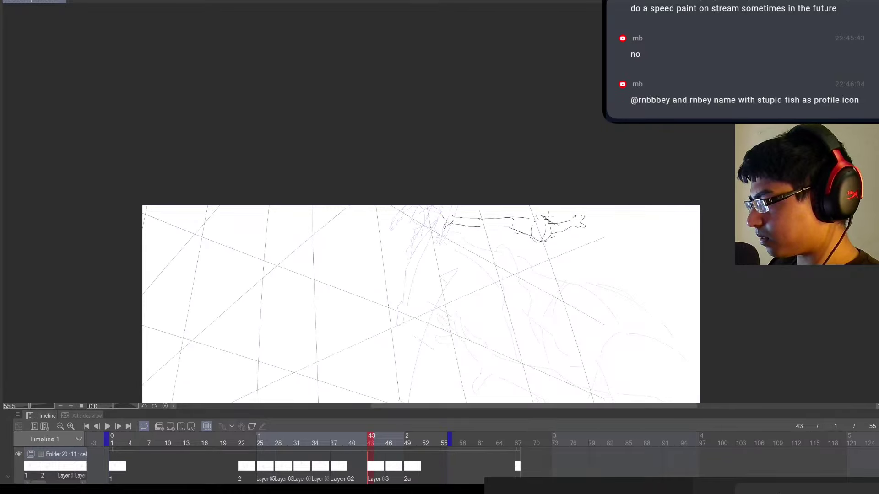
pyautogui.moveTo(550, 222)
pyautogui.mouseDown()
pyautogui.moveTo(530, 206)
pyautogui.moveTo(506, 210)
pyautogui.mouseUp()
pyautogui.hotkey('ctrl', 'z')
pyautogui.hotkey('ctrl', 'z')
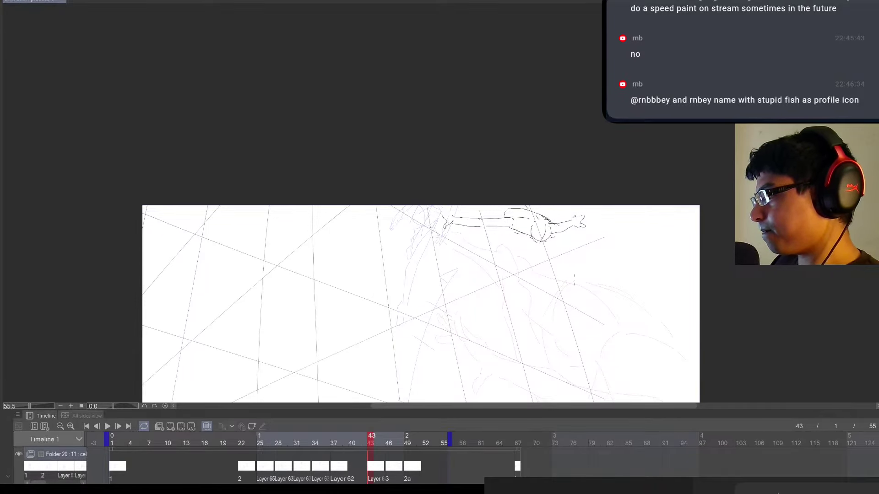
# Select the frame 43 figure's longer outstretched arm, move it slightly toward the body, and clear the selection
pyautogui.moveTo(493, 229); pyautogui.dragTo(486, 237)
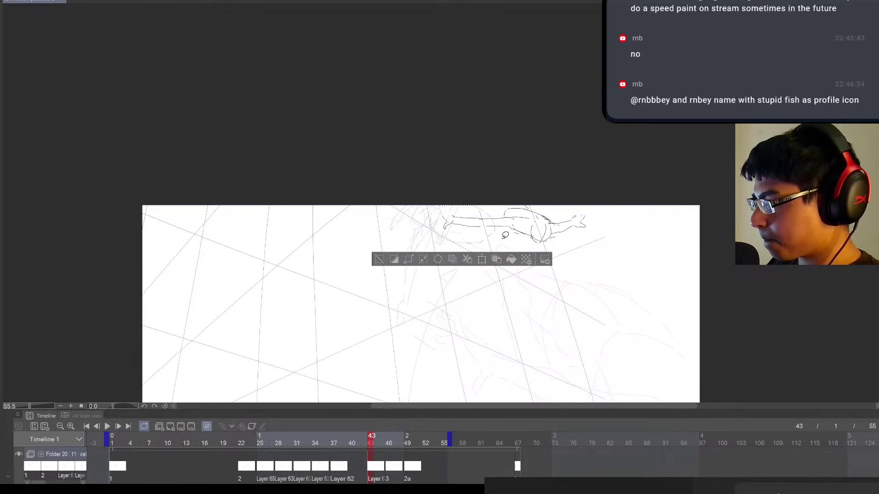
pyautogui.hotkey('ctrl', 'r')
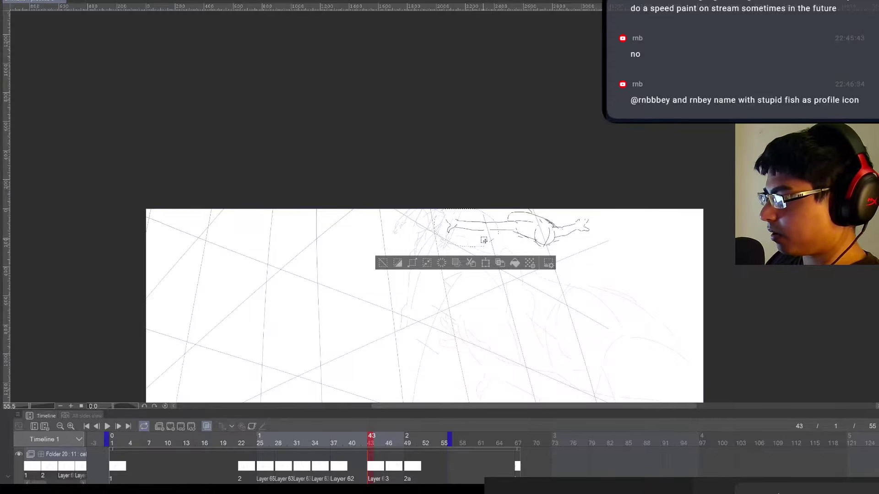
pyautogui.click(484, 264)
pyautogui.moveTo(481, 241); pyautogui.dragTo(489, 241)
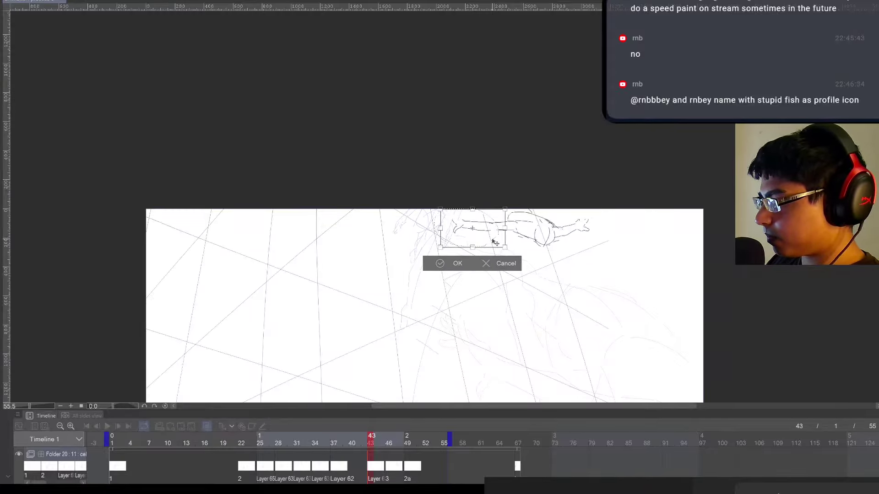
pyautogui.click(460, 263)
pyautogui.click(390, 263)
# Extend the fingers on the hand of the frame 43 figure's longer arm
pyautogui.scroll(3, 466, 192)
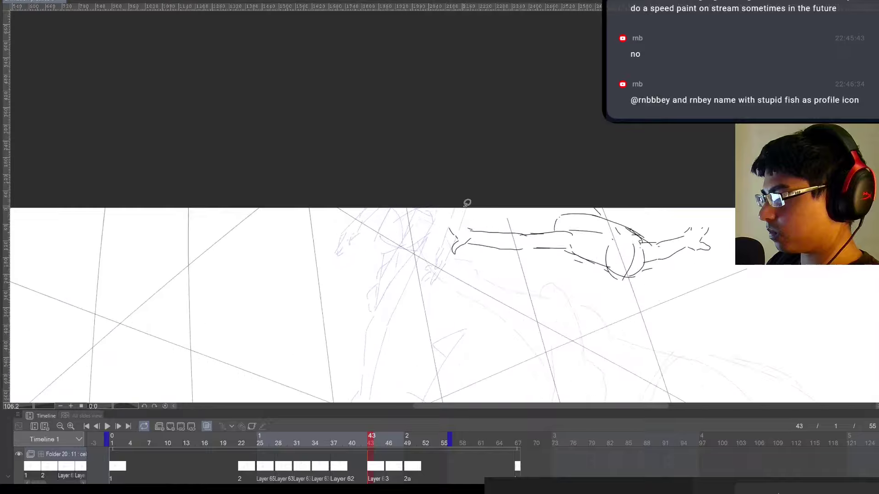
pyautogui.moveTo(446, 216)
pyautogui.mouseDown()
pyautogui.moveTo(462, 232)
pyautogui.moveTo(456, 223)
pyautogui.mouseUp()
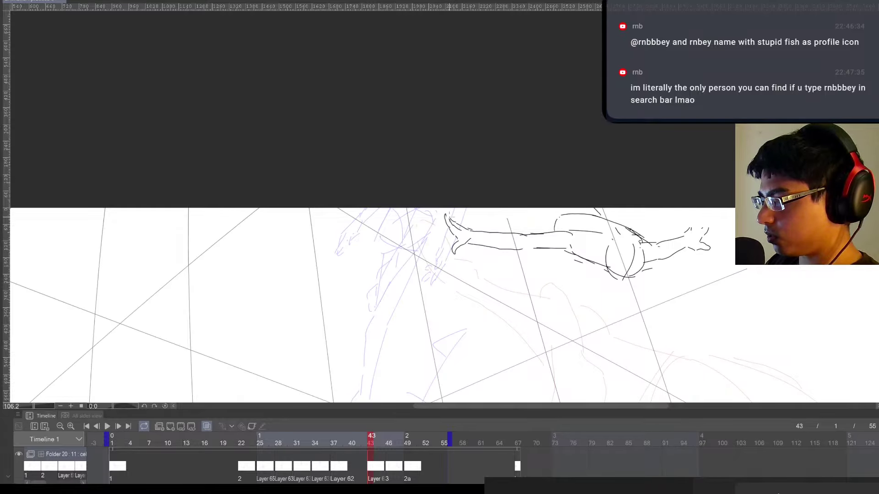
pyautogui.scroll(-5, 494, 251)
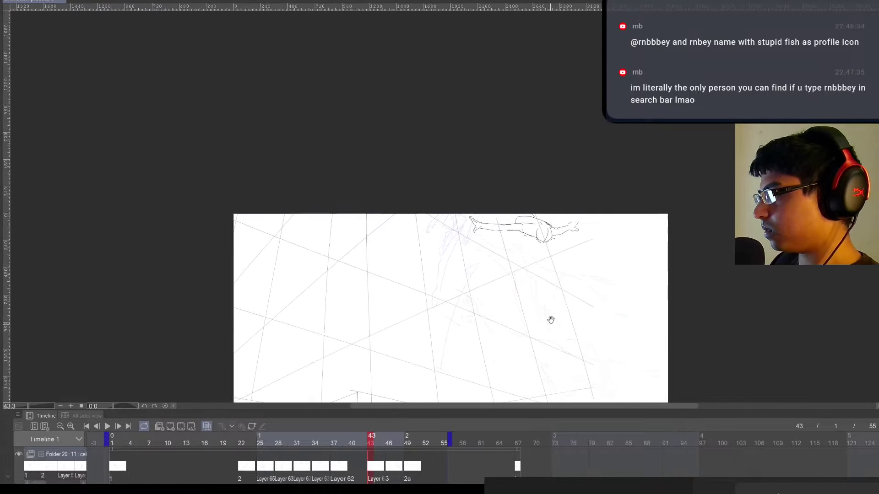
# Sketch rough bent leg shapes above and below the longer arm of the frame 43 figure
pyautogui.scroll(3, 522, 208)
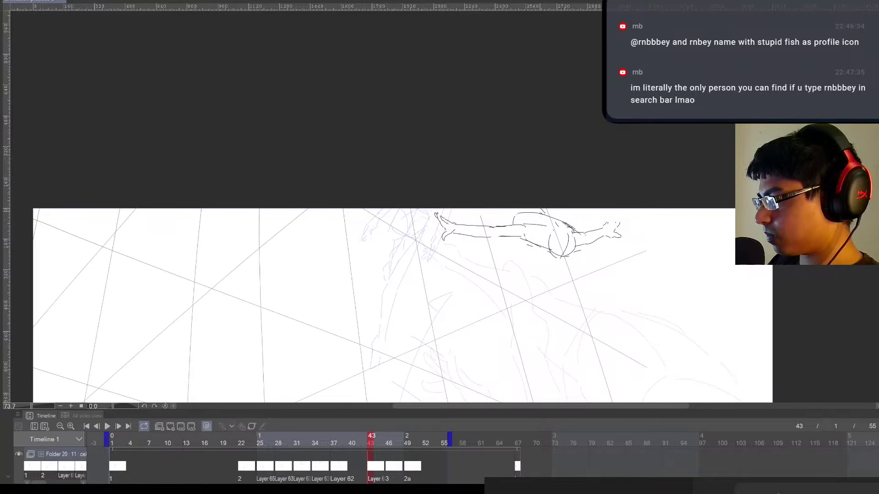
pyautogui.moveTo(494, 209); pyautogui.dragTo(491, 220)
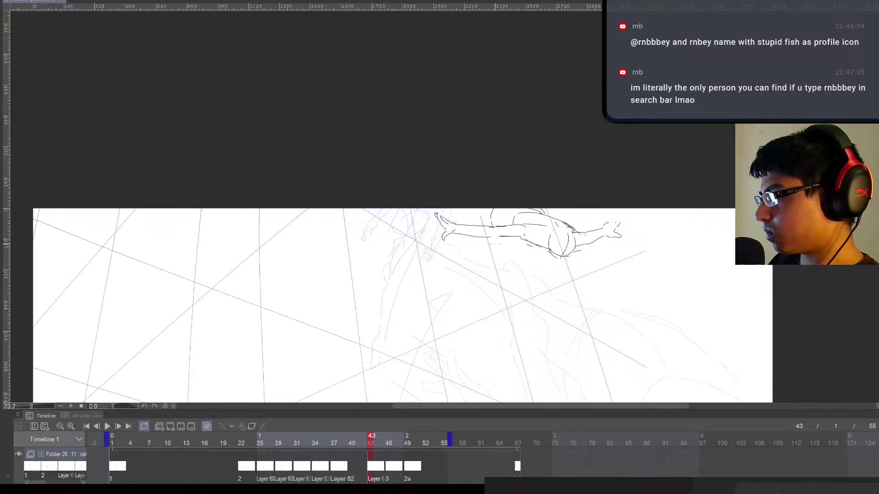
pyautogui.moveTo(494, 239)
pyautogui.mouseDown()
pyautogui.moveTo(512, 263)
pyautogui.moveTo(478, 217)
pyautogui.mouseUp()
pyautogui.press('e')
pyautogui.press('p')
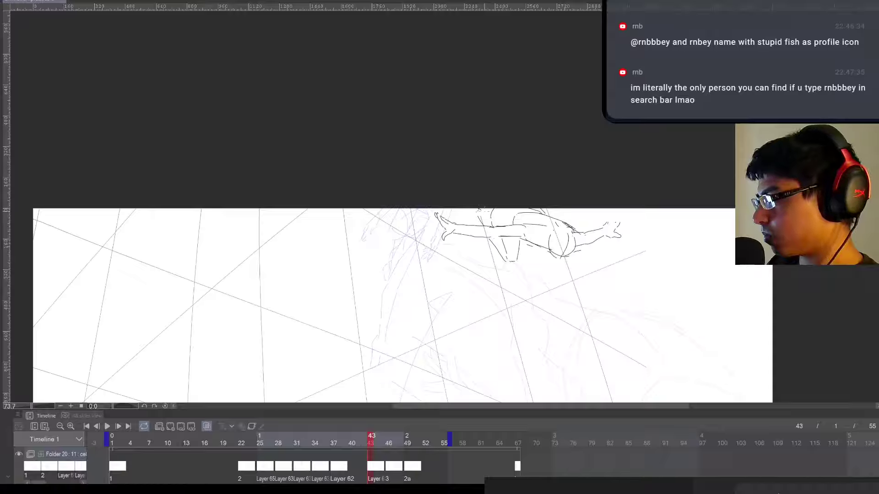
pyautogui.moveTo(558, 299)
pyautogui.mouseDown()
pyautogui.moveTo(556, 316)
pyautogui.moveTo(559, 285)
pyautogui.mouseUp()
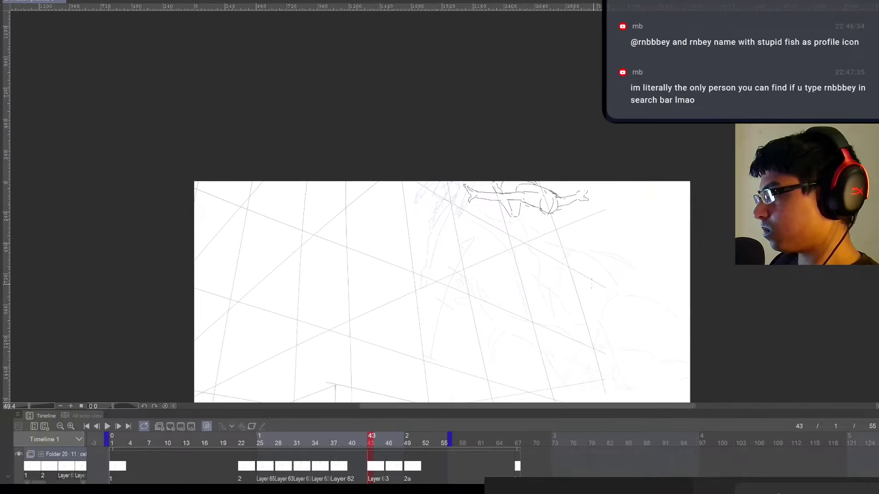
# Flip back and forth through the poses at frames 37, 43, 46 and 49 to check the flow of the leap
pyautogui.press('Left')
pyautogui.hotkey('ctrl', 'Right')
pyautogui.hotkey('ctrl', 'Right')
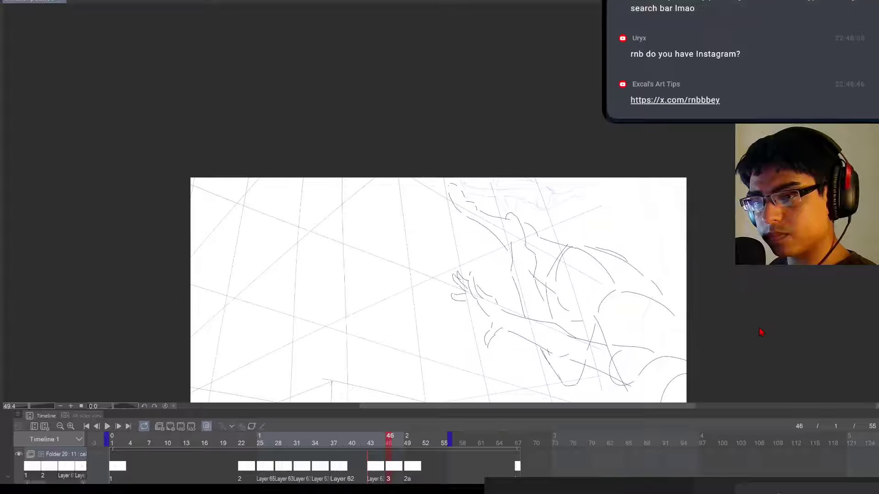
pyautogui.moveTo(673, 305); pyautogui.dragTo(700, 235)
pyautogui.scroll(-2, 687, 272)
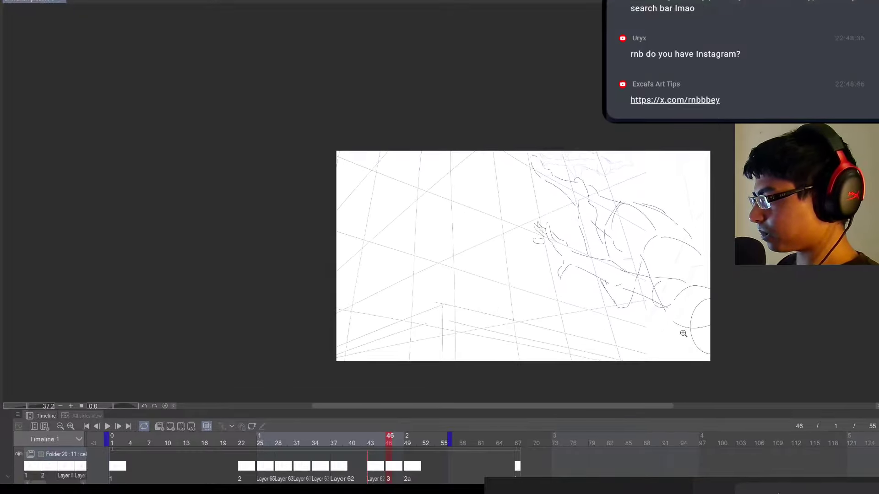
pyautogui.scroll(1, 684, 327)
pyautogui.press('Left')
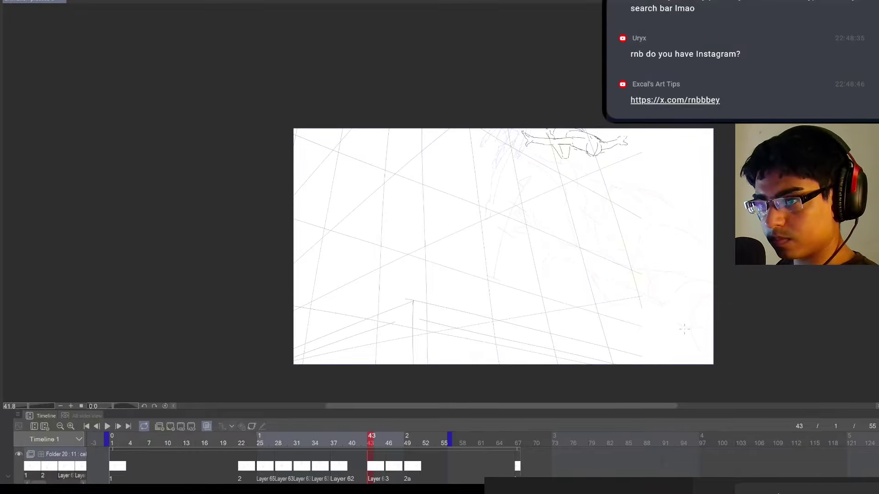
pyautogui.hotkey('ctrl', 'Left')
pyautogui.hotkey('ctrl', 'Left')
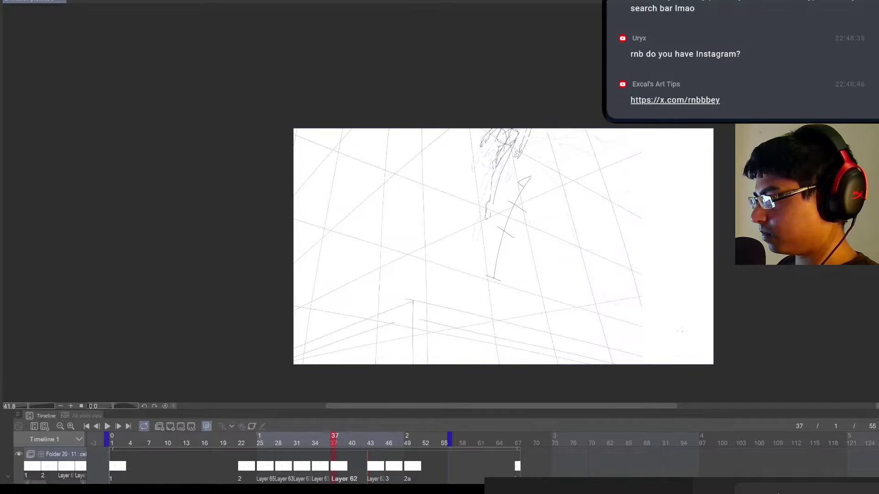
pyautogui.hotkey('ctrl', 'Right')
pyautogui.hotkey('ctrl', 'Right')
pyautogui.hotkey('ctrl', 'Right')
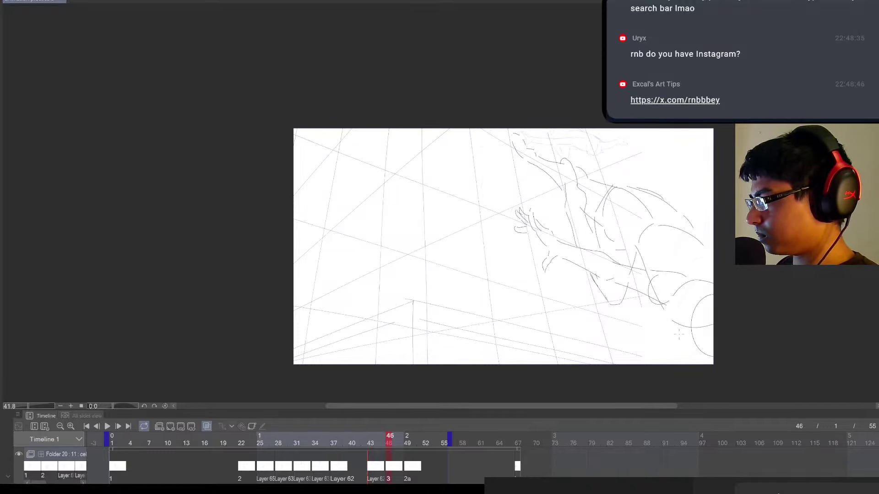
pyautogui.press('space')
pyautogui.hotkey('ctrl', 'Left')
pyautogui.hotkey('ctrl', 'Left')
pyautogui.hotkey('ctrl', 'Left')
pyautogui.hotkey('ctrl', 'Left')
pyautogui.hotkey('ctrl', 'Left')
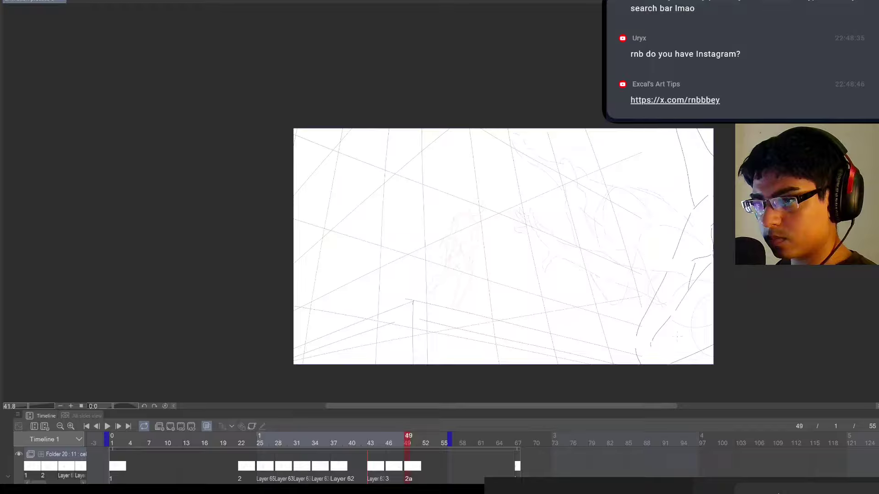
pyautogui.hotkey('ctrl', 'Right')
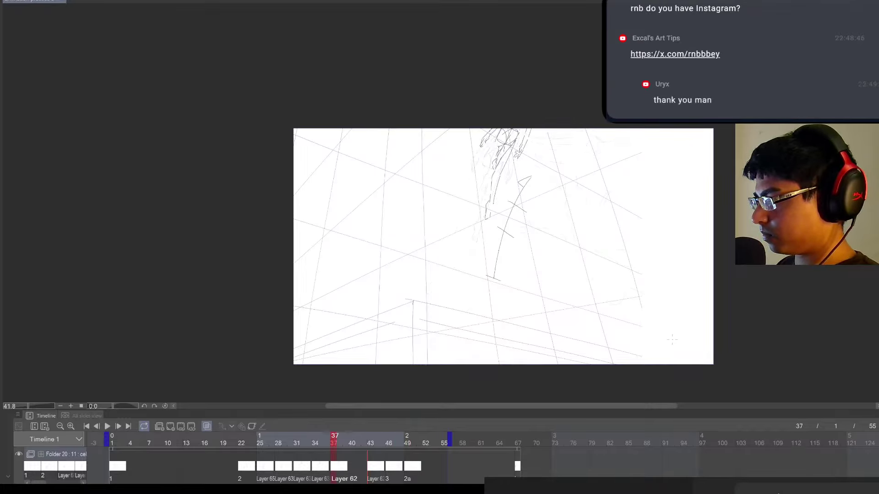
pyautogui.hotkey('ctrl', 'Right')
pyautogui.hotkey('ctrl', 'Right')
pyautogui.hotkey('ctrl', 'Right')
pyautogui.hotkey('ctrl', 'Left')
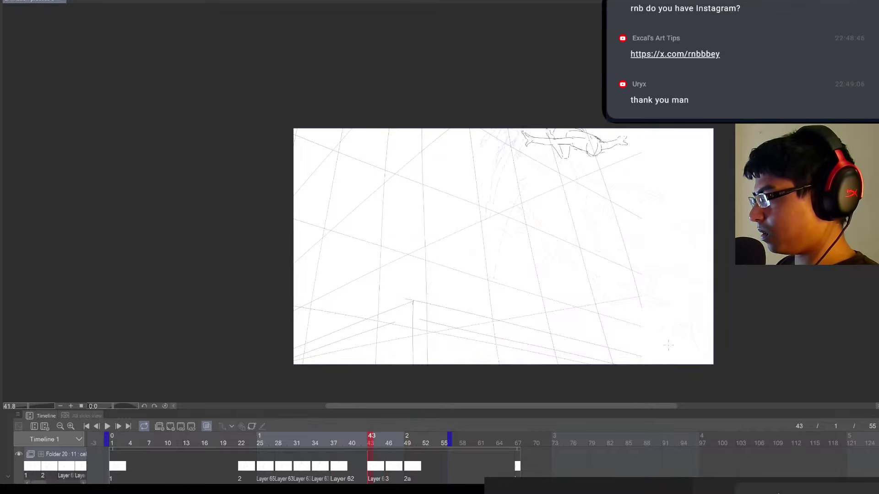
pyautogui.hotkey('ctrl', 'Right')
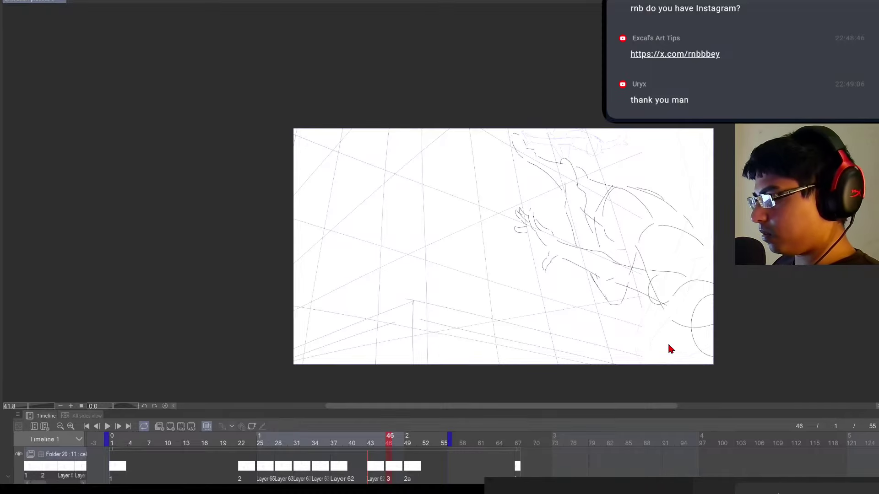
# Move the whole frame 46 figure slightly to the right and compare it with frames 43 and 49
pyautogui.hotkey('ctrl', 't')
pyautogui.moveTo(699, 322)
pyautogui.mouseDown()
pyautogui.moveTo(721, 325)
pyautogui.moveTo(713, 334)
pyautogui.mouseUp()
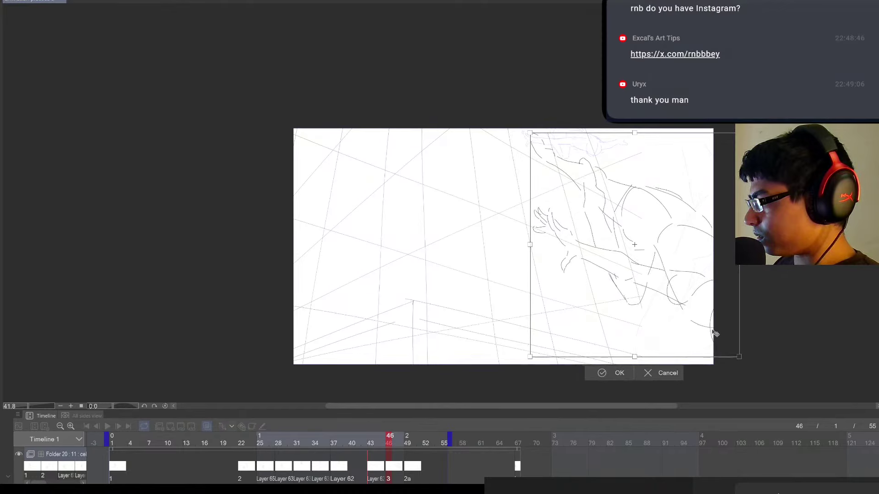
pyautogui.click(604, 376)
pyautogui.press('Left')
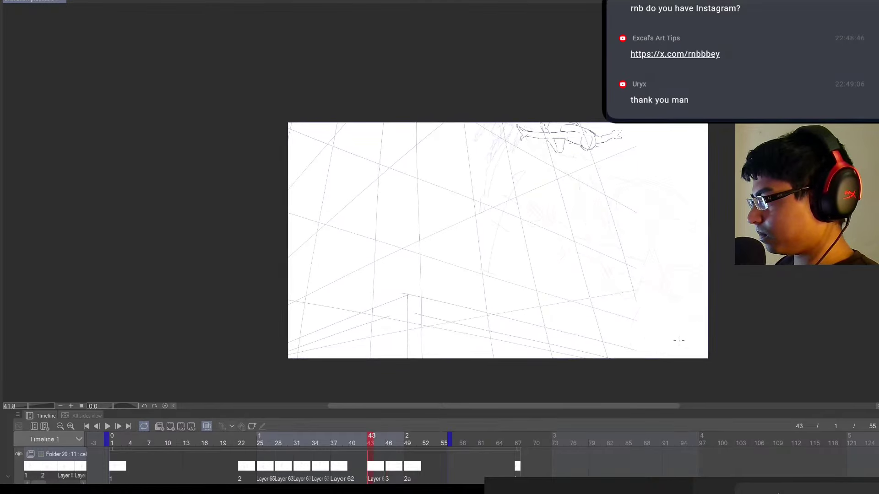
pyautogui.press('Right')
pyautogui.press('Right')
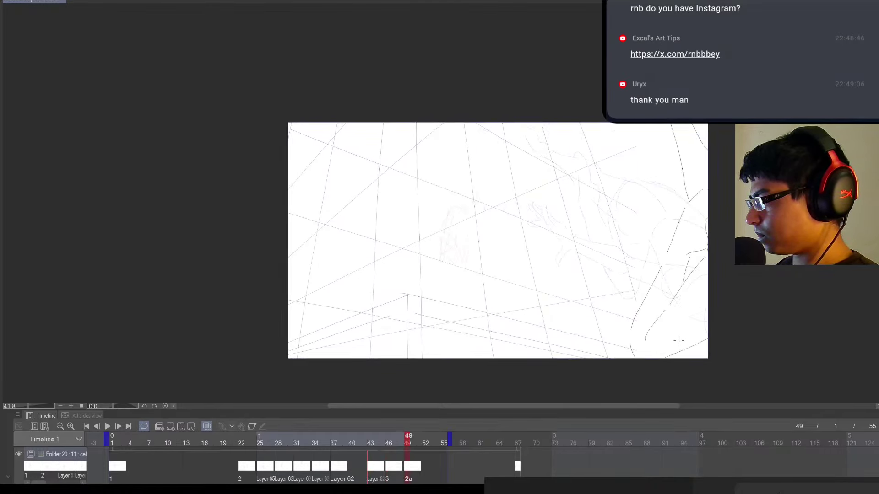
# Add a new blank animation cel at frame 40 and inspect the neighbouring poses through the onion skin
pyautogui.click(354, 443)
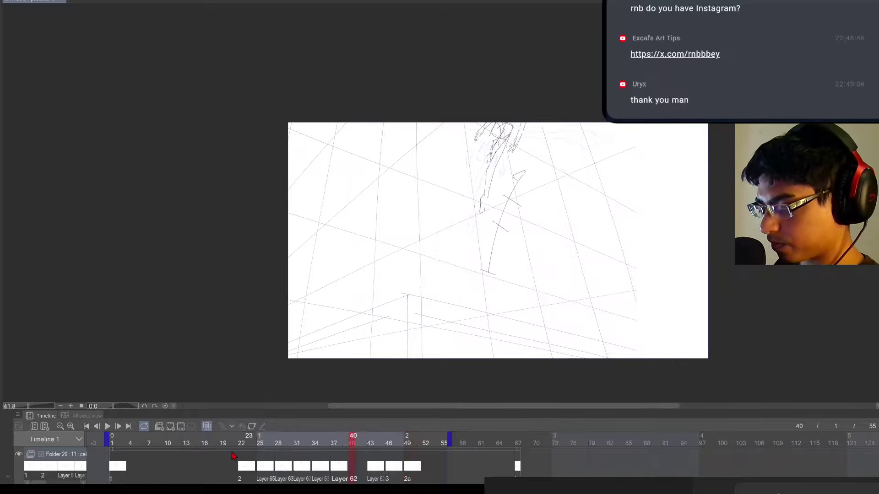
pyautogui.click(174, 427)
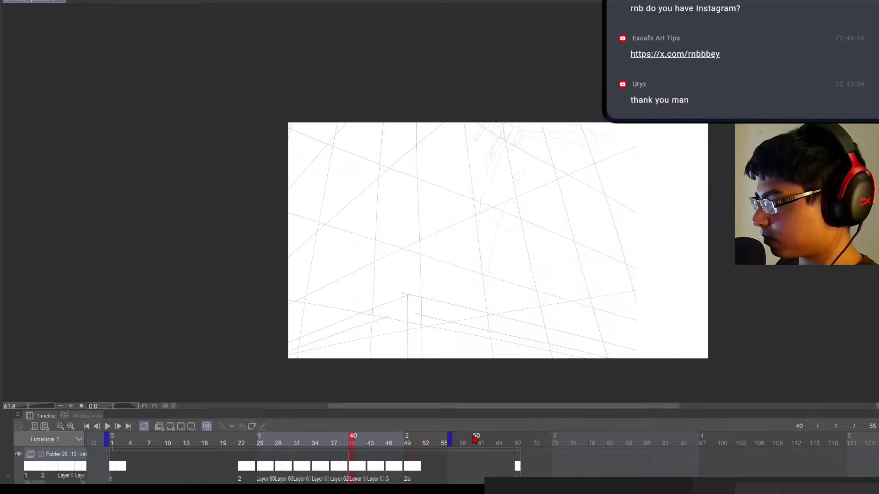
pyautogui.press('Right')
pyautogui.moveTo(552, 124); pyautogui.dragTo(605, 126)
pyautogui.press('Left')
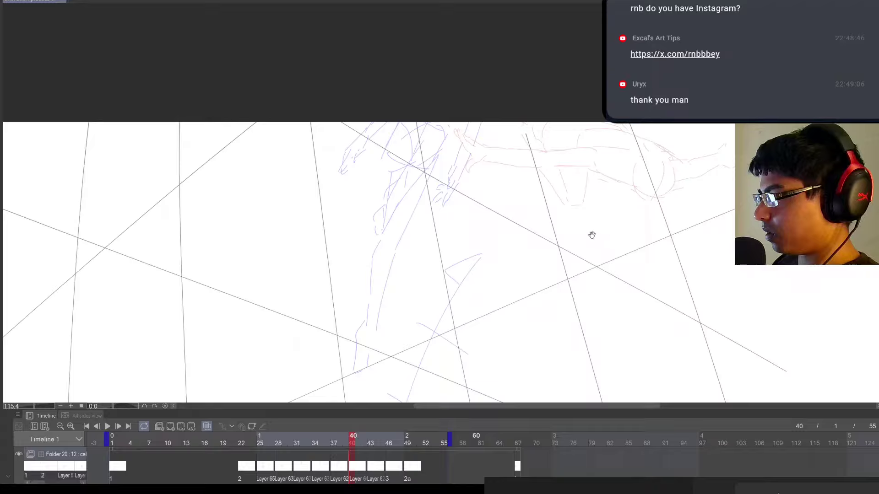
pyautogui.moveTo(591, 235); pyautogui.dragTo(556, 293)
pyautogui.moveTo(589, 320); pyautogui.dragTo(601, 231)
# Go to the crouching pose at frame 22 and play back the animation
pyautogui.click(243, 472)
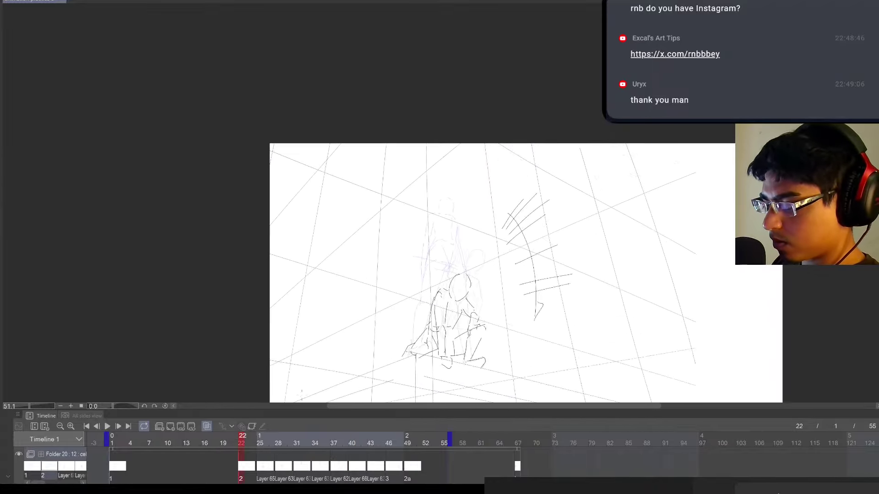
pyautogui.moveTo(466, 306); pyautogui.dragTo(423, 309)
pyautogui.moveTo(469, 329); pyautogui.dragTo(472, 317)
pyautogui.click(107, 426)
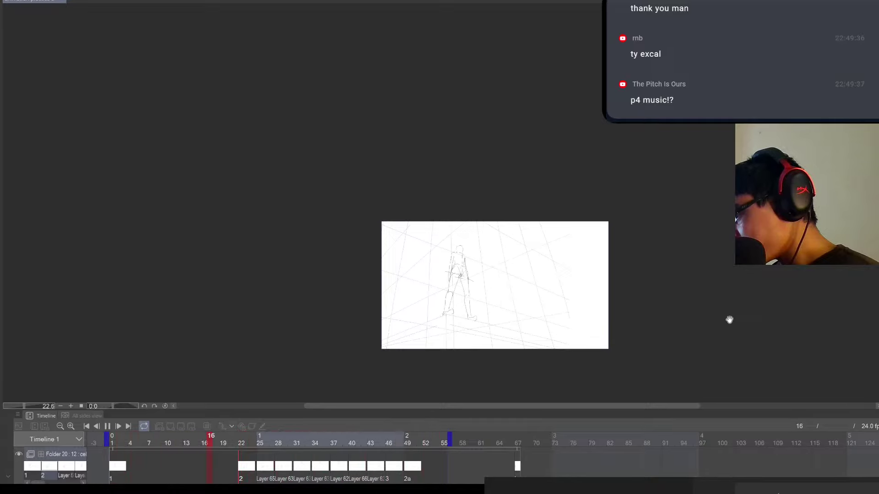
# Step back and forth through the take-off poses around frames 25 to 31 to check the motion
pyautogui.click(263, 474)
pyautogui.press('Left')
pyautogui.press('Right')
pyautogui.press('Right')
pyautogui.press('Right')
pyautogui.press('Right')
pyautogui.press('Left')
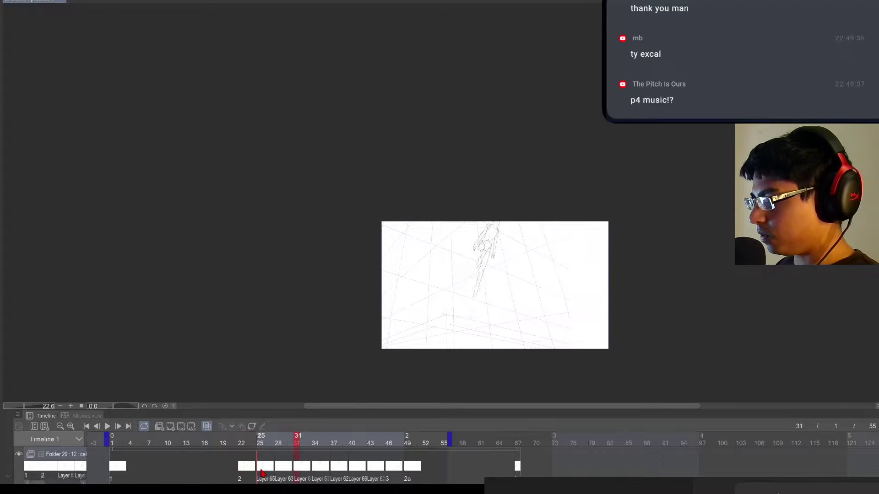
pyautogui.press('Left')
pyautogui.press('Right')
pyautogui.press('Right')
pyautogui.press('Right')
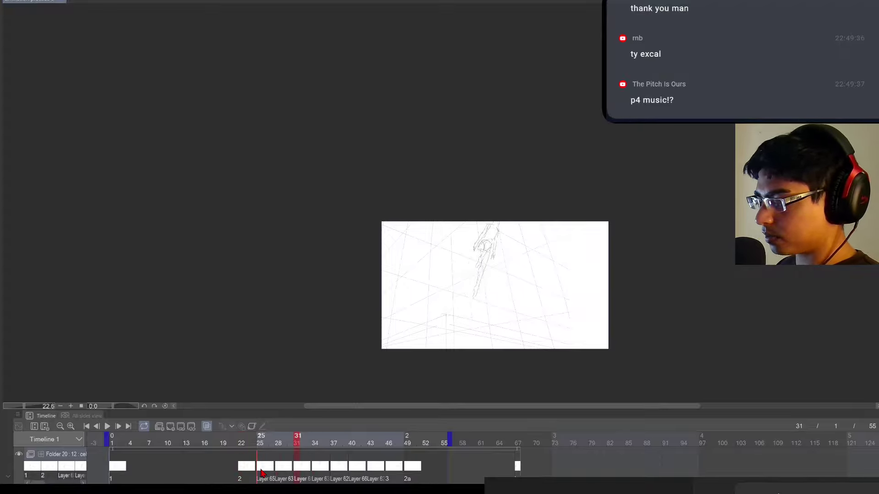
# Flip back to the crouching pose at frame 22 and review the leap poses one by one up to frame 40
pyautogui.press('Left')
pyautogui.press('Left')
pyautogui.press('Left')
pyautogui.press('Left')
pyautogui.press('Left')
pyautogui.press('Left')
pyautogui.press('Left')
pyautogui.press('Left')
pyautogui.press('Left')
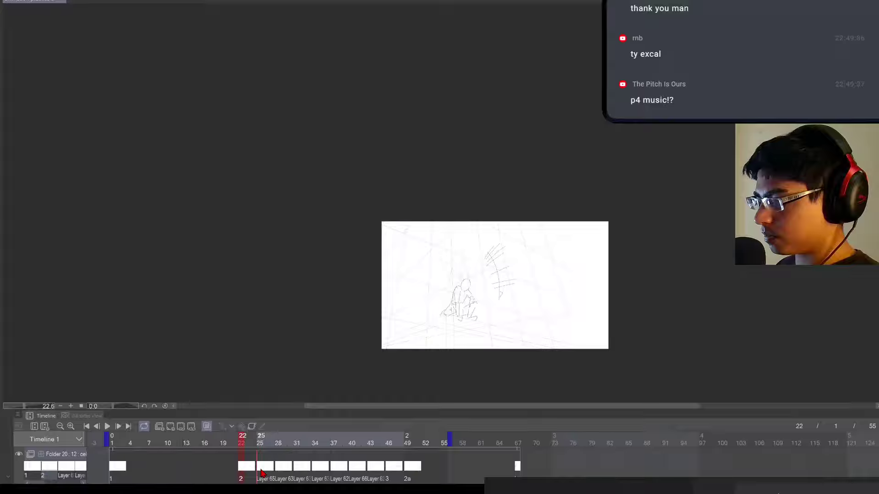
pyautogui.press('Right')
pyautogui.press('Right')
pyautogui.press('Right')
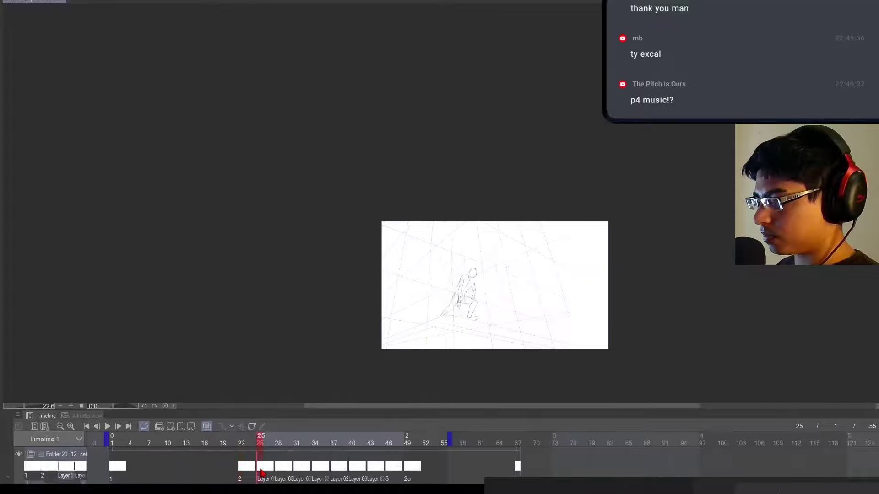
pyautogui.press('Right')
pyautogui.press('Right')
pyautogui.press('Right')
pyautogui.press('Right')
pyautogui.press('Right')
pyautogui.press('Right')
pyautogui.press('Right')
pyautogui.press('Right')
pyautogui.press('Right')
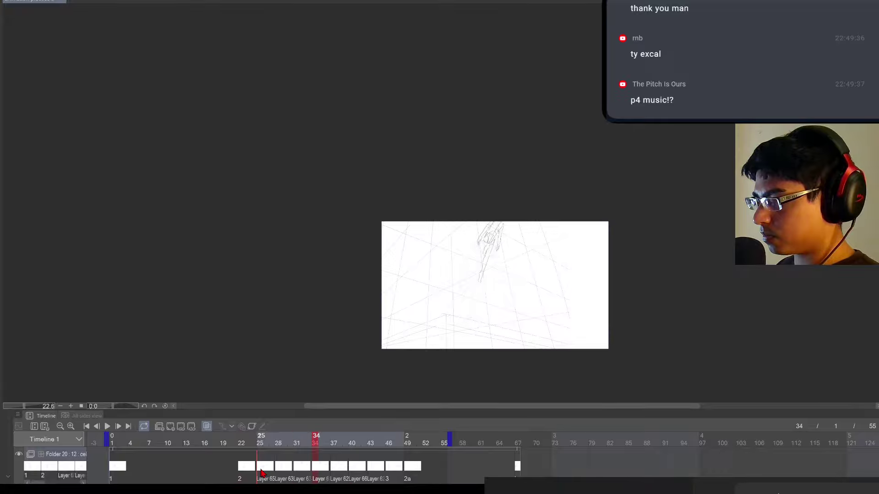
pyautogui.press('Right')
pyautogui.press('Right')
pyautogui.press('Right')
pyautogui.press('Right')
pyautogui.press('Right')
pyautogui.press('Right')
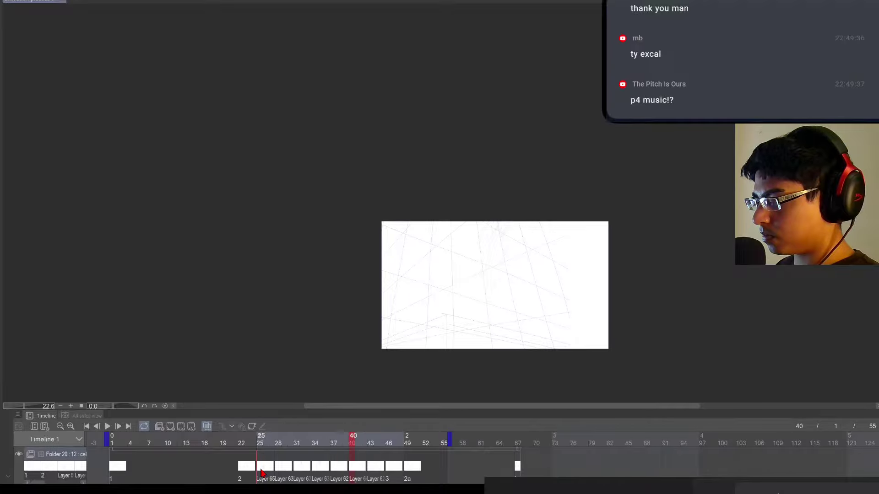
# Sketch the rounded body form cut off by the canvas's upper edge on frame 40, between the onion-skinned neighbouring poses
pyautogui.moveTo(505, 240); pyautogui.dragTo(565, 236)
pyautogui.moveTo(561, 270); pyautogui.dragTo(576, 304)
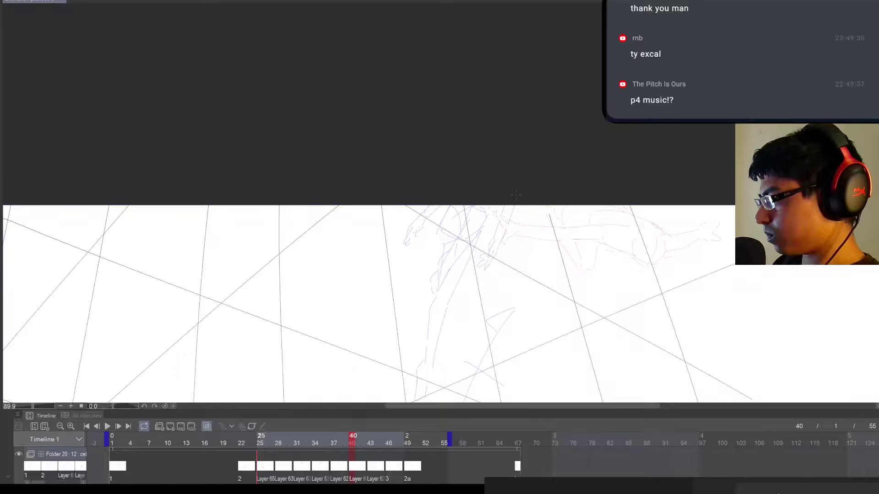
pyautogui.hotkey('ctrl', 'z')
pyautogui.moveTo(509, 206); pyautogui.dragTo(525, 225)
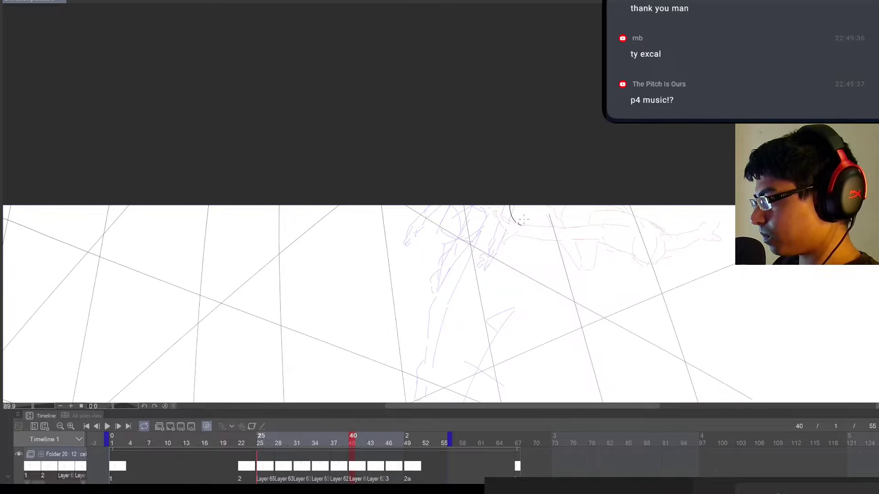
pyautogui.moveTo(519, 224)
pyautogui.mouseDown()
pyautogui.moveTo(547, 228)
pyautogui.moveTo(514, 212)
pyautogui.moveTo(544, 220)
pyautogui.moveTo(546, 199)
pyautogui.moveTo(567, 199)
pyautogui.mouseUp()
pyautogui.hotkey('ctrl', 'z')
pyautogui.hotkey('ctrl', 'z')
pyautogui.press('e')
pyautogui.press('p')
pyautogui.press('e')
pyautogui.click(546, 210)
pyautogui.press('p')
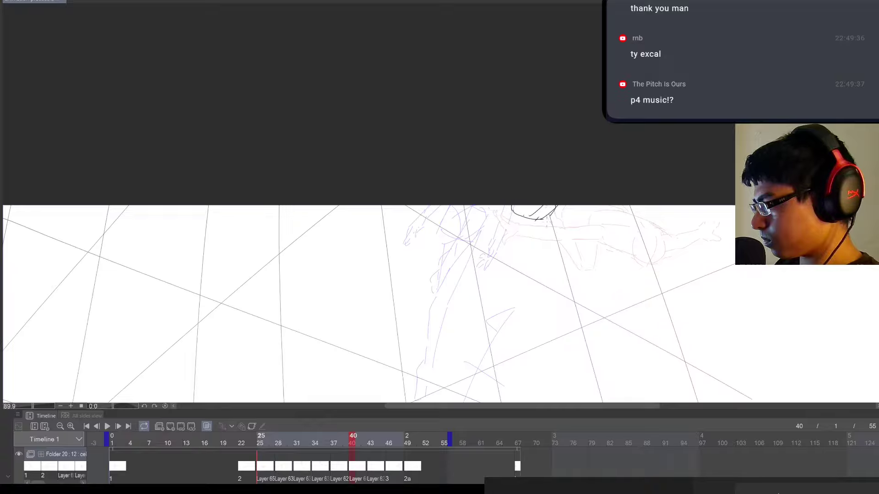
# Draw the shorter limb reaching diagonally down and to the left from the frame 40 body form
pyautogui.moveTo(550, 218)
pyautogui.mouseDown()
pyautogui.moveTo(516, 245)
pyautogui.moveTo(497, 254)
pyautogui.moveTo(502, 230)
pyautogui.moveTo(492, 261)
pyautogui.mouseUp()
pyautogui.press('e')
pyautogui.press('p')
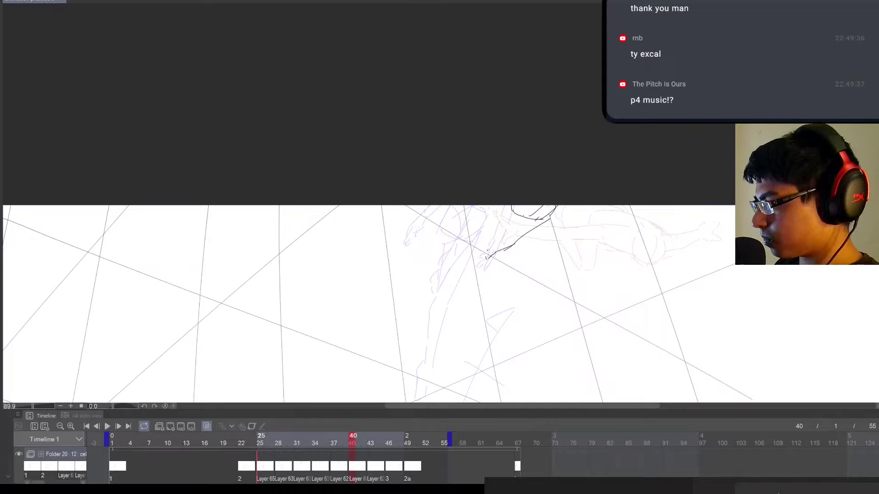
pyautogui.moveTo(499, 241); pyautogui.dragTo(511, 234)
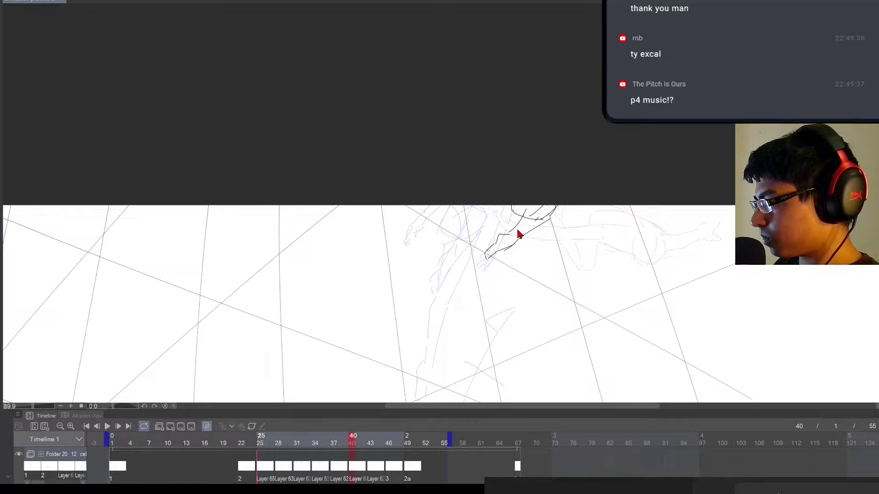
pyautogui.moveTo(543, 220)
pyautogui.mouseDown()
pyautogui.moveTo(517, 239)
pyautogui.moveTo(559, 209)
pyautogui.mouseUp()
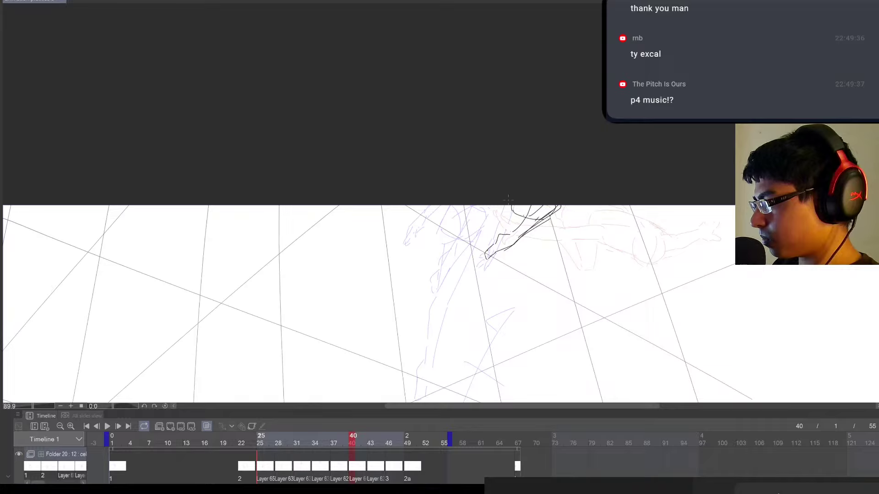
# Draw the longer trailing limb below the first one on frame 40, curving down to the left, and redo unsatisfactory strokes
pyautogui.moveTo(506, 207)
pyautogui.mouseDown()
pyautogui.moveTo(530, 239)
pyautogui.moveTo(500, 269)
pyautogui.moveTo(472, 317)
pyautogui.mouseUp()
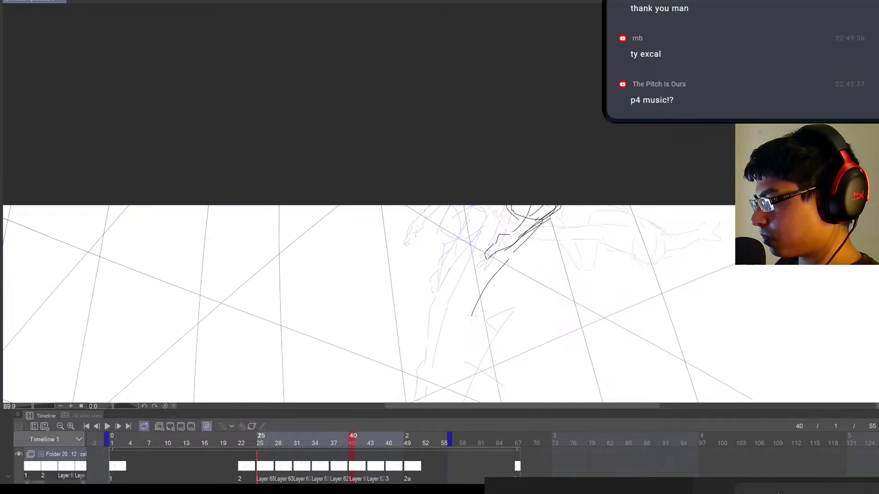
pyautogui.moveTo(529, 316); pyautogui.dragTo(528, 329)
pyautogui.hotkey('ctrl', 'z')
pyautogui.hotkey('ctrl', 'z')
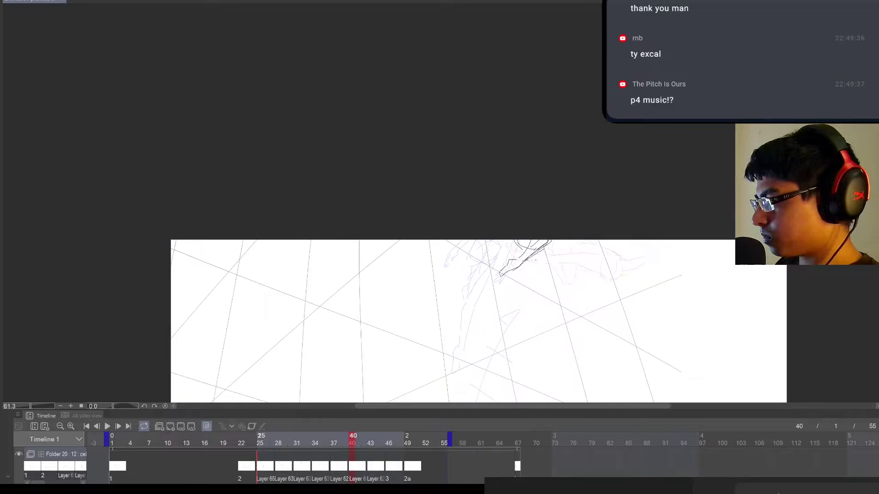
pyautogui.moveTo(541, 254); pyautogui.dragTo(505, 273)
pyautogui.moveTo(516, 243); pyautogui.dragTo(500, 261)
pyautogui.hotkey('ctrl', 'z')
pyautogui.hotkey('ctrl', 'z')
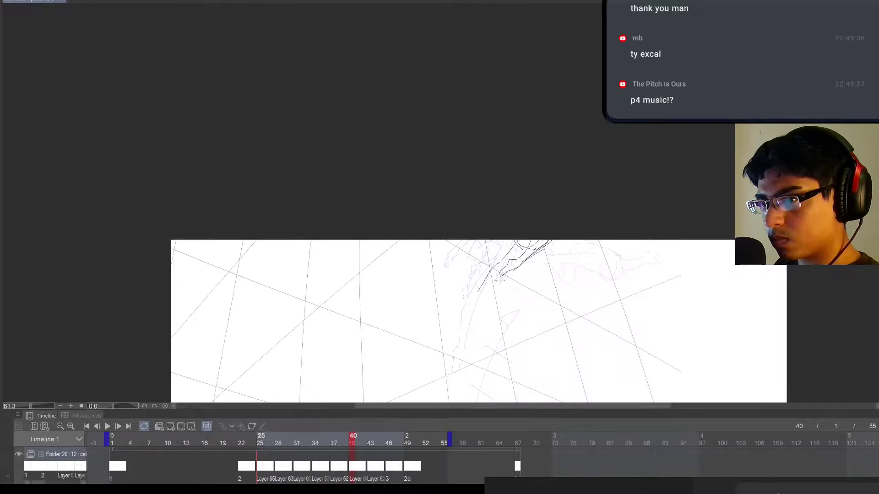
pyautogui.moveTo(502, 278)
pyautogui.mouseDown()
pyautogui.moveTo(475, 303)
pyautogui.moveTo(476, 293)
pyautogui.moveTo(473, 307)
pyautogui.moveTo(475, 292)
pyautogui.moveTo(466, 315)
pyautogui.mouseUp()
pyautogui.hotkey('ctrl', 'z')
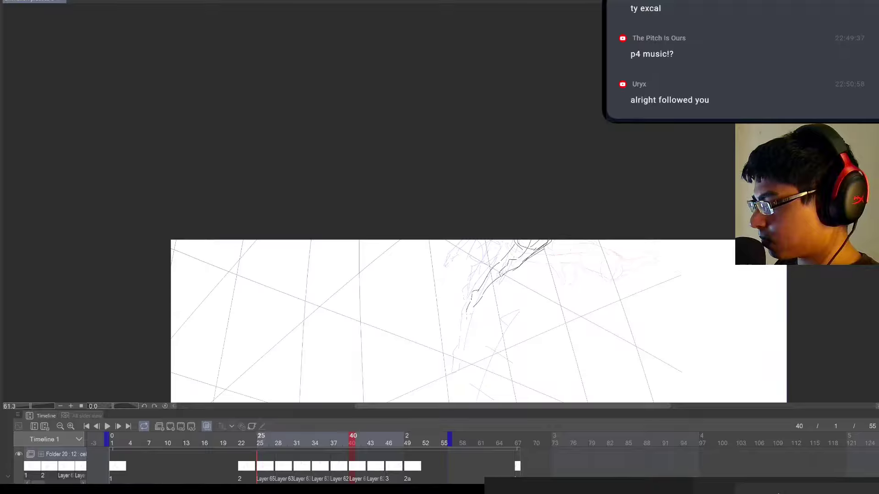
# Compare the new frame 40 pose with the neighbouring poses at frames 37, 43 and 46
pyautogui.press('Left')
pyautogui.press('Right')
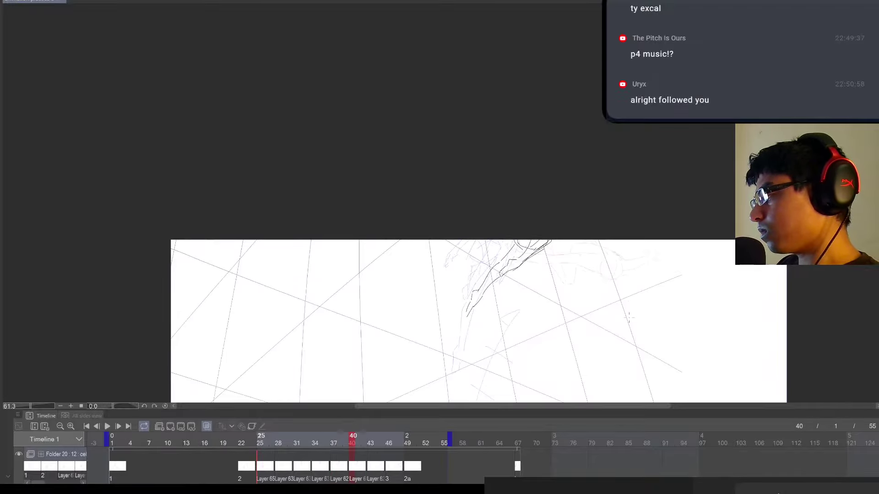
pyautogui.press('Right')
pyautogui.press('Right')
pyautogui.press('Left')
pyautogui.press('Left')
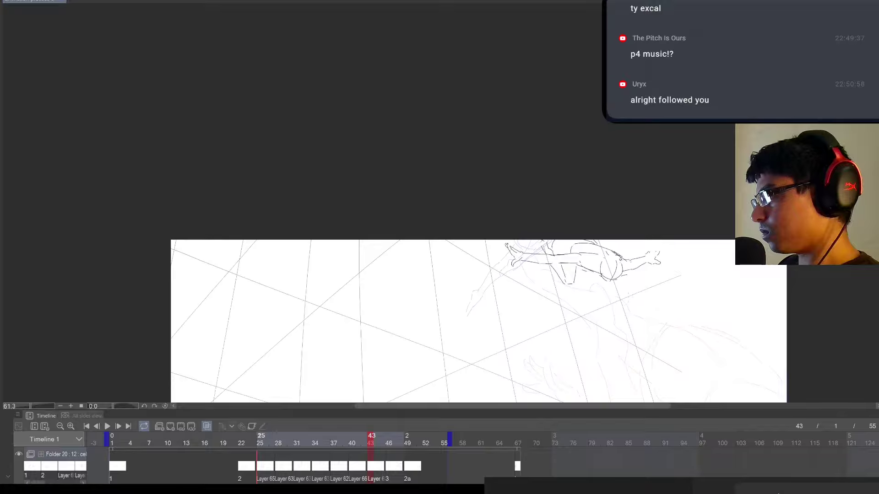
pyautogui.press('Left')
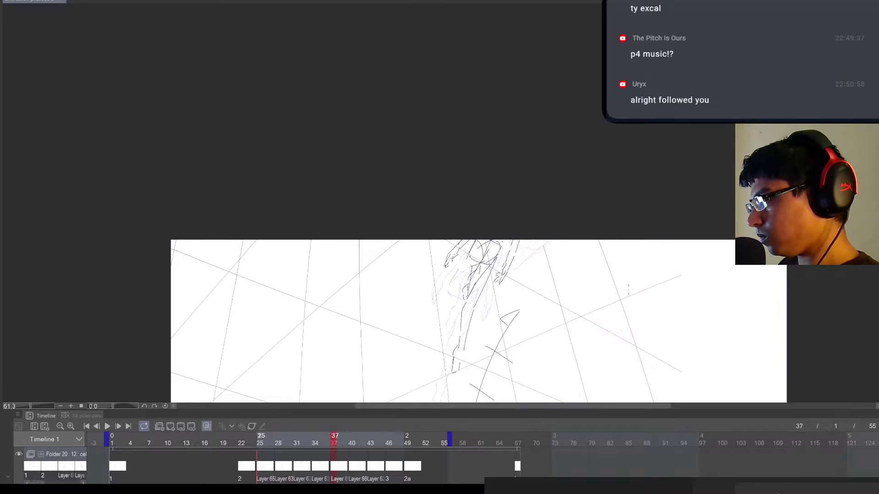
pyautogui.press('Right')
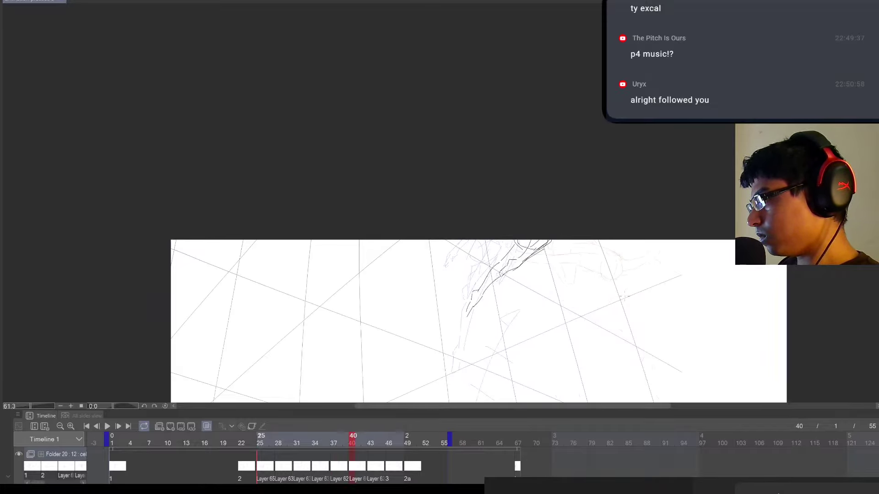
pyautogui.press('Right')
pyautogui.press('Right')
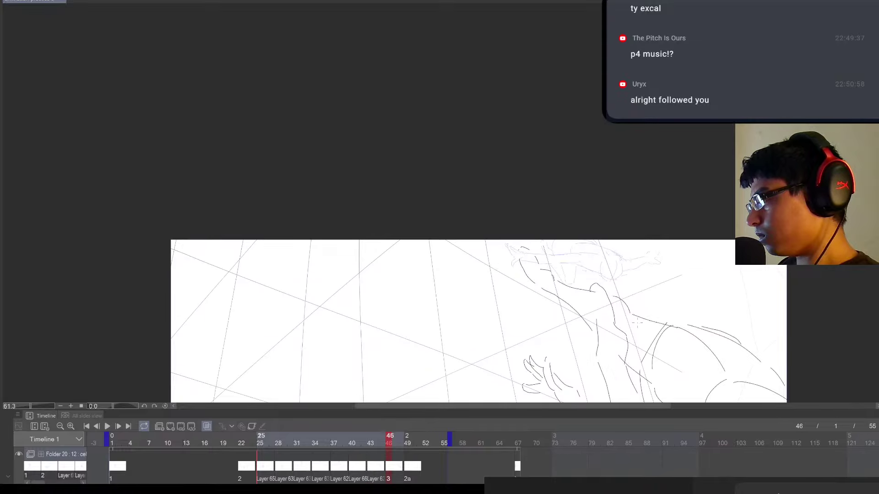
# View the whole canvas and play back the animation from frame 1 to check the leap's timing
pyautogui.scroll(-2, 669, 337)
pyautogui.moveTo(658, 344); pyautogui.dragTo(624, 219)
pyautogui.press('Right')
pyautogui.press('Right')
pyautogui.press('Right')
pyautogui.press('Right')
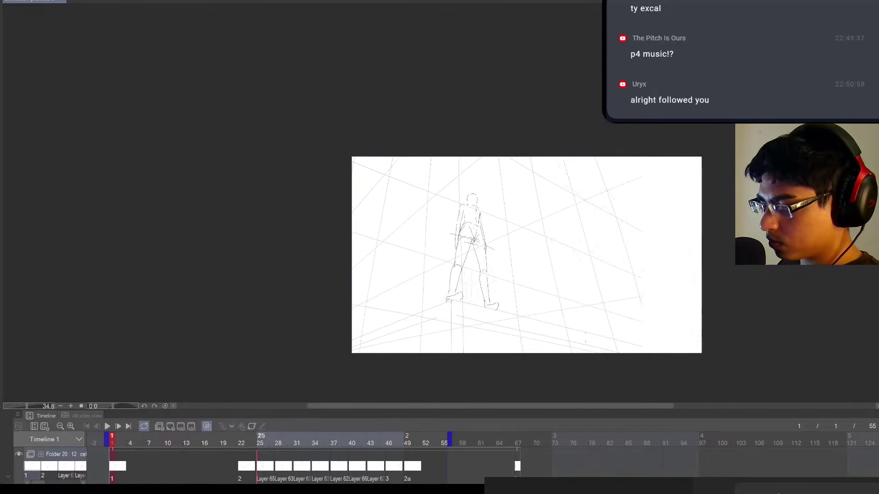
pyautogui.press('Left')
pyautogui.click(109, 428)
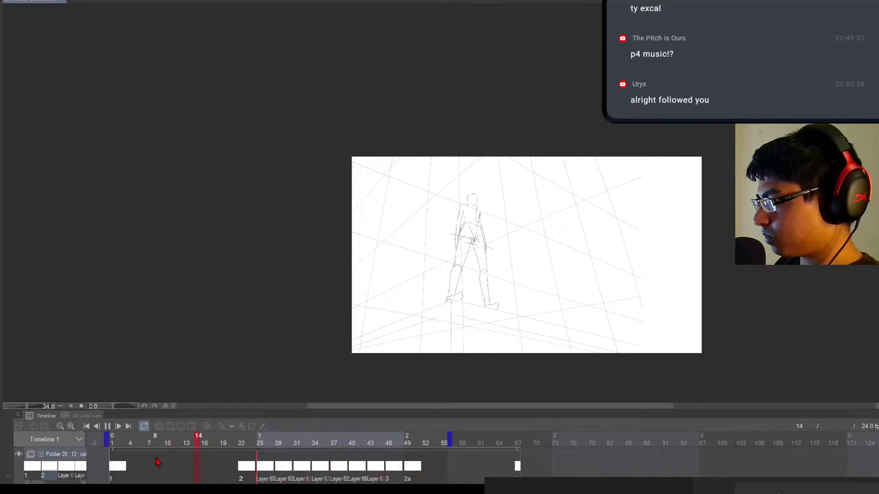
pyautogui.press('space')
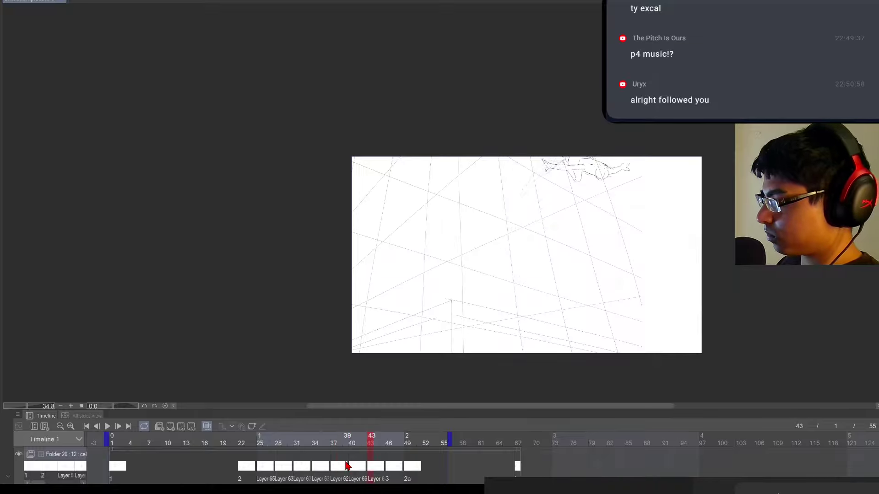
# Shift the last two figure cels to frames 49 and 52 and add a new blank animation cel at frame 46
pyautogui.moveTo(387, 466); pyautogui.dragTo(405, 468)
pyautogui.click(382, 467)
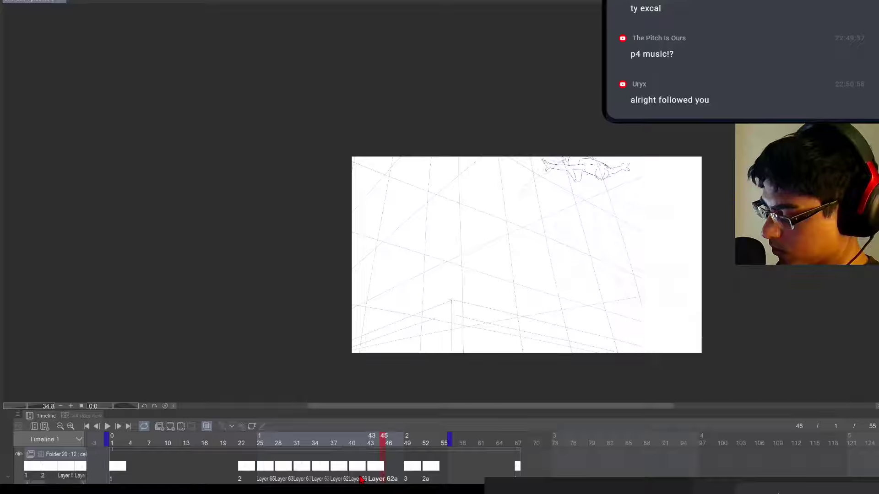
pyautogui.click(171, 429)
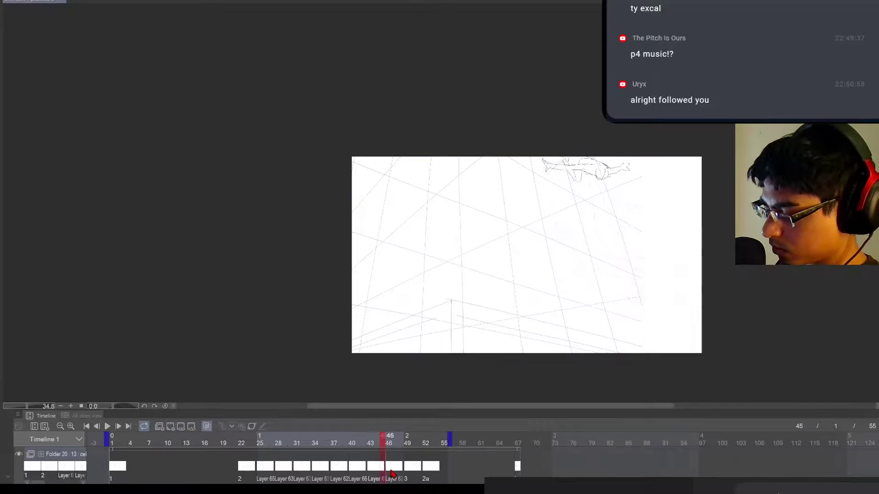
# Sketch a rounded body form with an inner curve on the new frame 46, just below the onion-skinned frame 43 figure
pyautogui.moveTo(645, 225); pyautogui.dragTo(684, 275)
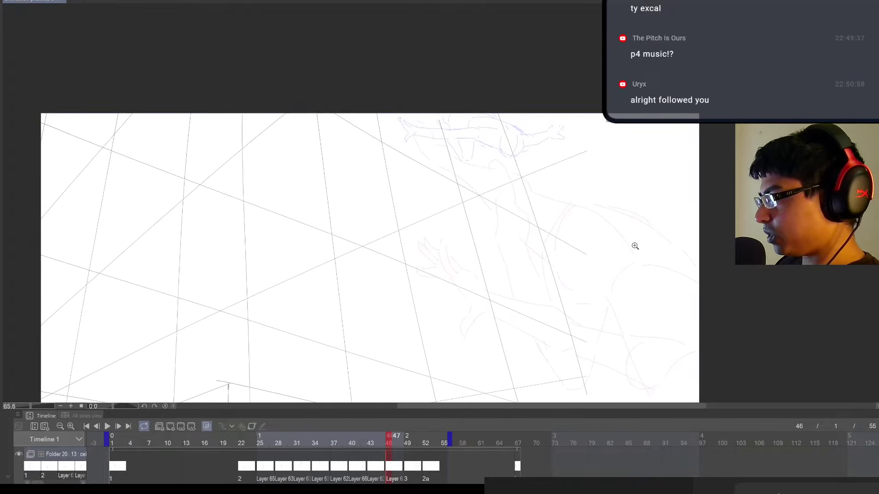
pyautogui.moveTo(636, 247); pyautogui.dragTo(585, 172)
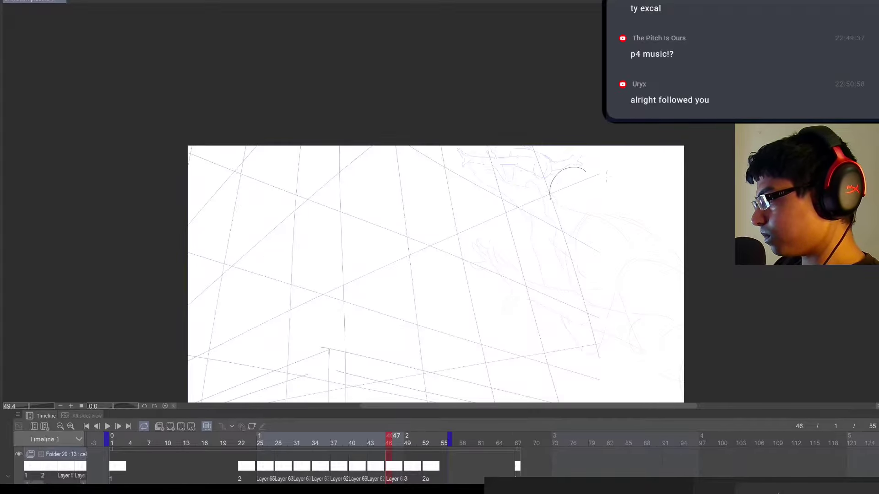
pyautogui.moveTo(579, 168); pyautogui.dragTo(607, 178)
pyautogui.moveTo(570, 211)
pyautogui.mouseDown()
pyautogui.moveTo(583, 189)
pyautogui.moveTo(619, 198)
pyautogui.mouseUp()
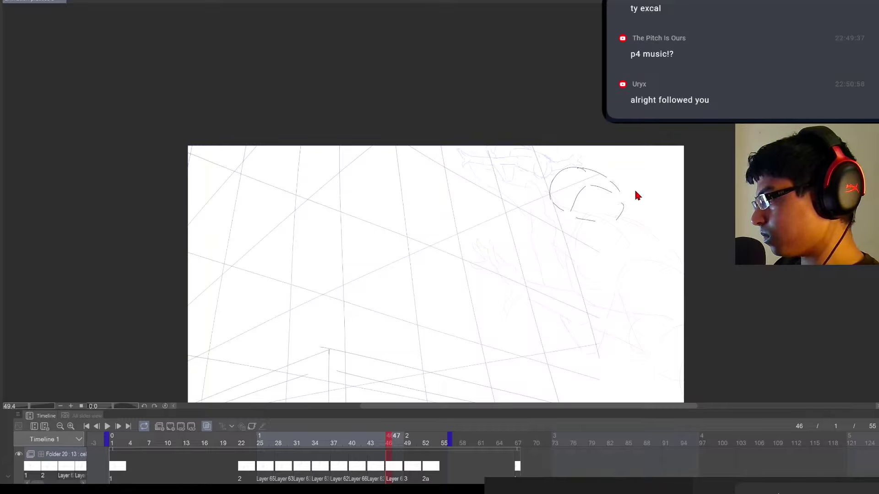
# Transform the frame 46 body form: move it up and left, make it smaller and tilt it slightly counterclockwise
pyautogui.hotkey('ctrl', 't')
pyautogui.moveTo(624, 221); pyautogui.dragTo(587, 186)
pyautogui.moveTo(618, 186)
pyautogui.mouseDown()
pyautogui.moveTo(618, 178)
pyautogui.moveTo(584, 175)
pyautogui.moveTo(596, 197)
pyautogui.moveTo(613, 170)
pyautogui.mouseUp()
pyautogui.click(543, 210)
pyautogui.hotkey('ctrl', 't')
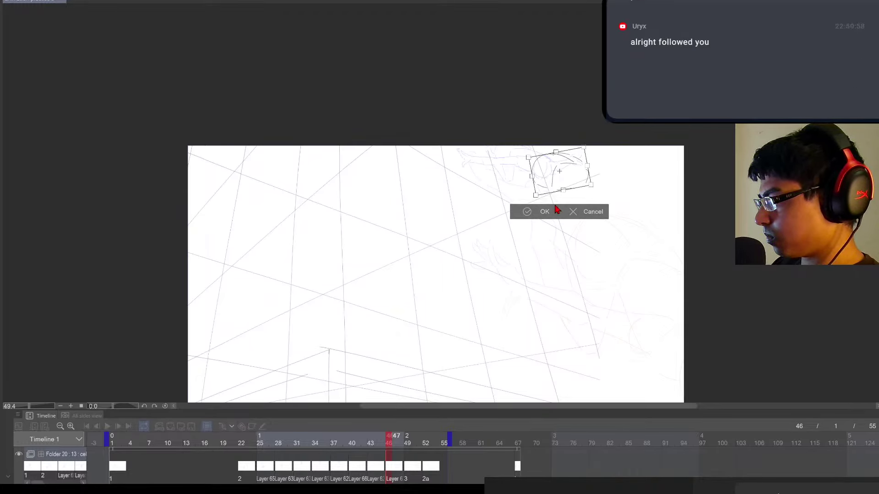
pyautogui.click(551, 211)
# Draw the figure's curved back line down to the right on frame 46 and rough in the torso's underside
pyautogui.moveTo(567, 155); pyautogui.dragTo(596, 180)
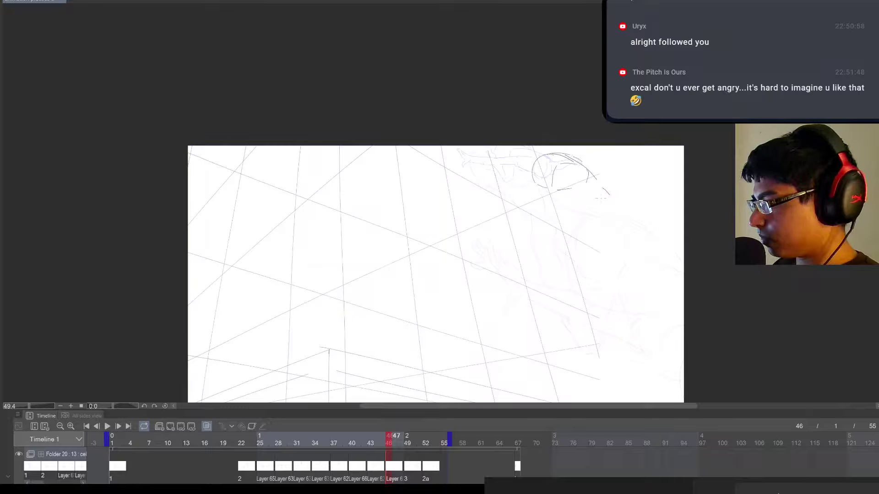
pyautogui.press('e')
pyautogui.moveTo(613, 201)
pyautogui.mouseDown()
pyautogui.moveTo(589, 170)
pyautogui.moveTo(556, 154)
pyautogui.moveTo(625, 205)
pyautogui.mouseUp()
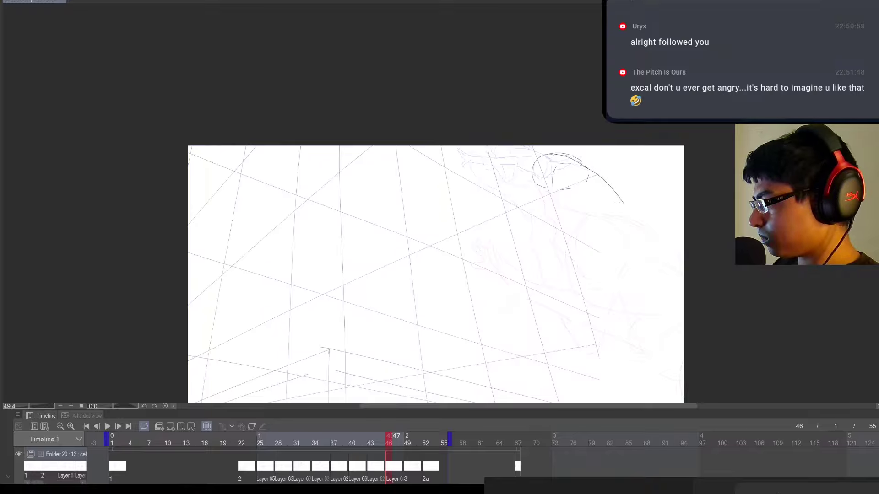
pyautogui.moveTo(558, 188)
pyautogui.mouseDown()
pyautogui.moveTo(595, 225)
pyautogui.moveTo(642, 227)
pyautogui.mouseUp()
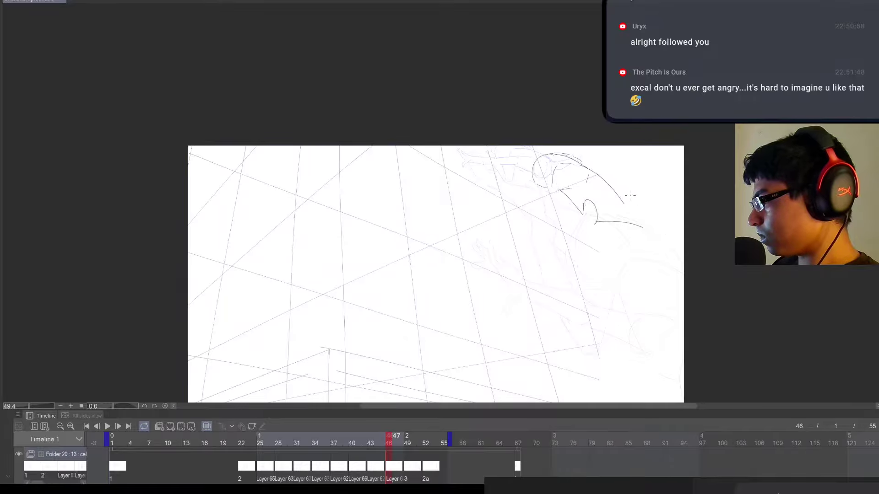
# Erase and redraw parts of the frame 46 torso, refining the small loop on its underside and its right end
pyautogui.moveTo(591, 172)
pyautogui.mouseDown()
pyautogui.moveTo(631, 205)
pyautogui.moveTo(600, 224)
pyautogui.moveTo(641, 236)
pyautogui.moveTo(568, 196)
pyautogui.moveTo(584, 224)
pyautogui.moveTo(593, 208)
pyautogui.moveTo(596, 231)
pyautogui.moveTo(636, 235)
pyautogui.moveTo(609, 235)
pyautogui.mouseUp()
pyautogui.press('e')
pyautogui.press('p')
pyautogui.press('e')
pyautogui.press('p')
pyautogui.press('e')
pyautogui.press('p')
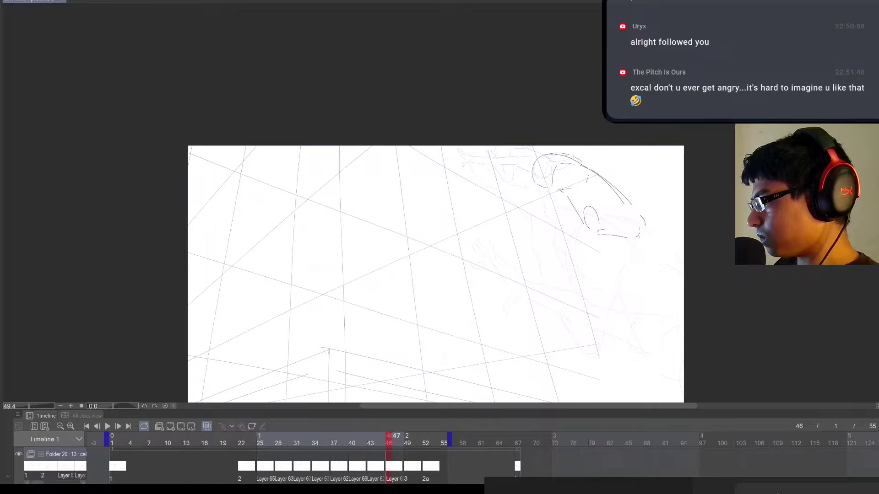
pyautogui.moveTo(635, 204); pyautogui.dragTo(584, 171)
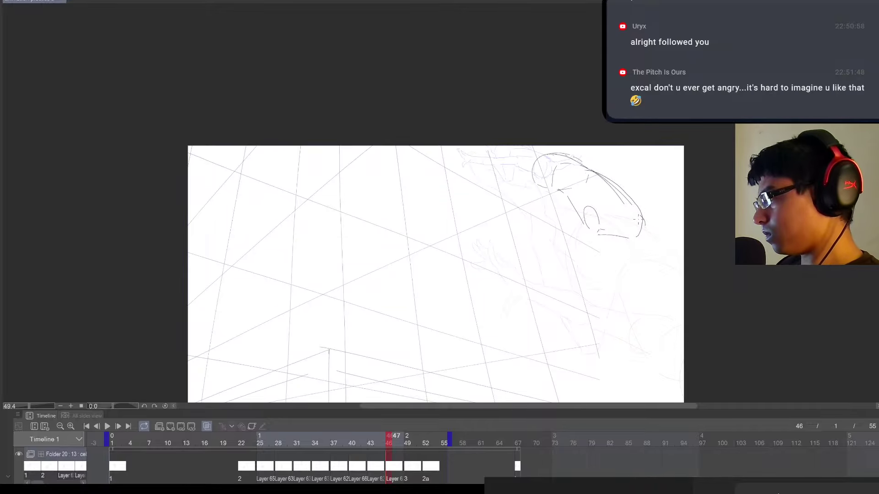
# Sketch overlapping rounded shapes with inner curves at the lower right end of the frame 46 torso
pyautogui.moveTo(631, 217)
pyautogui.mouseDown()
pyautogui.moveTo(638, 264)
pyautogui.moveTo(662, 260)
pyautogui.mouseUp()
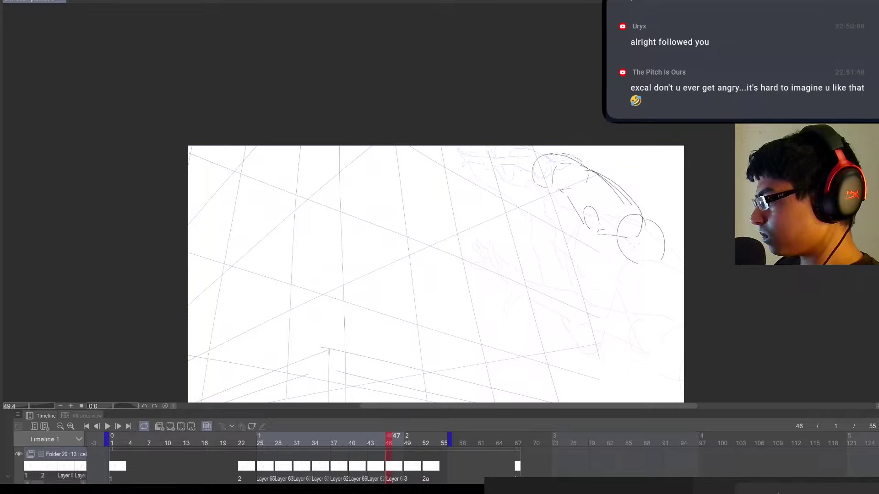
pyautogui.moveTo(648, 222); pyautogui.dragTo(655, 255)
pyautogui.moveTo(617, 231); pyautogui.dragTo(662, 260)
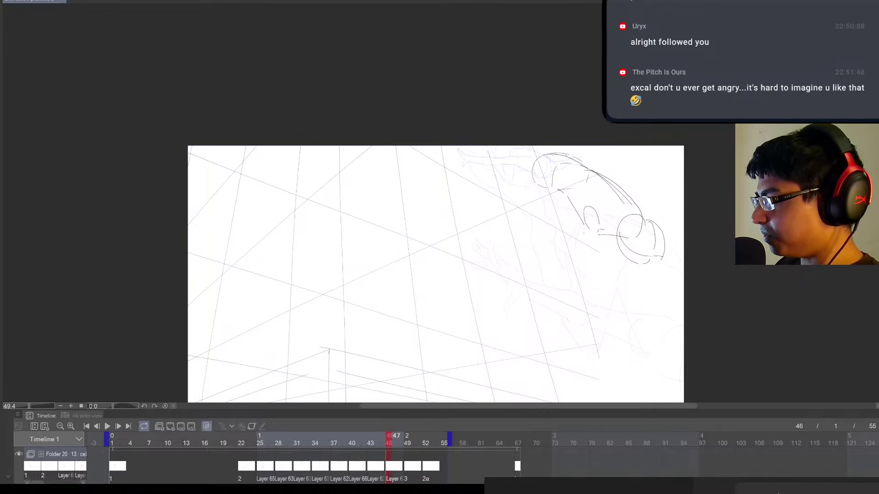
# Lasso the lower right part of the frame 46 torso and shift it slightly left to shorten the body
pyautogui.moveTo(569, 227); pyautogui.dragTo(645, 261)
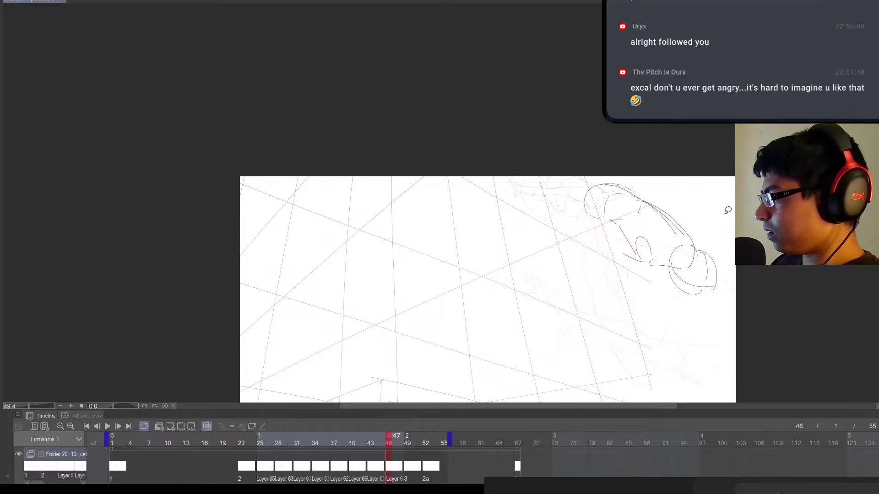
pyautogui.moveTo(728, 210)
pyautogui.mouseDown()
pyautogui.moveTo(602, 255)
pyautogui.moveTo(736, 312)
pyautogui.moveTo(694, 283)
pyautogui.mouseUp()
pyautogui.hotkey('ctrl', 't')
pyautogui.click(635, 316)
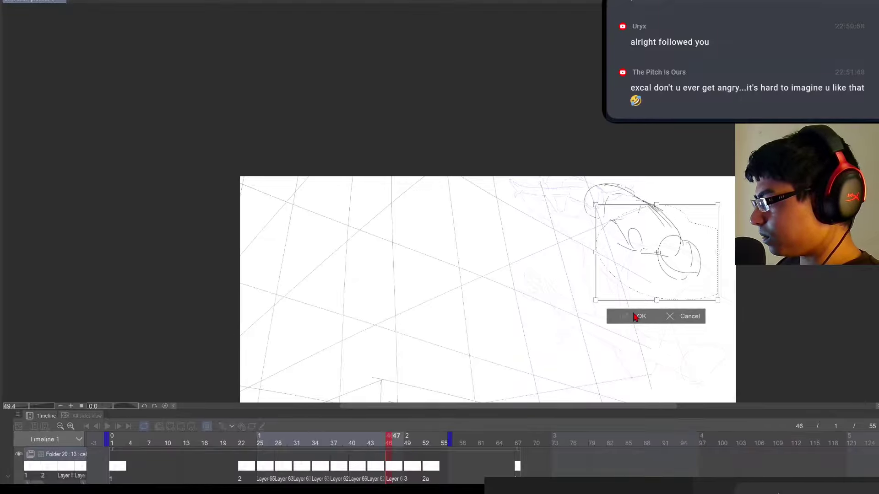
pyautogui.click(636, 316)
pyautogui.click(571, 316)
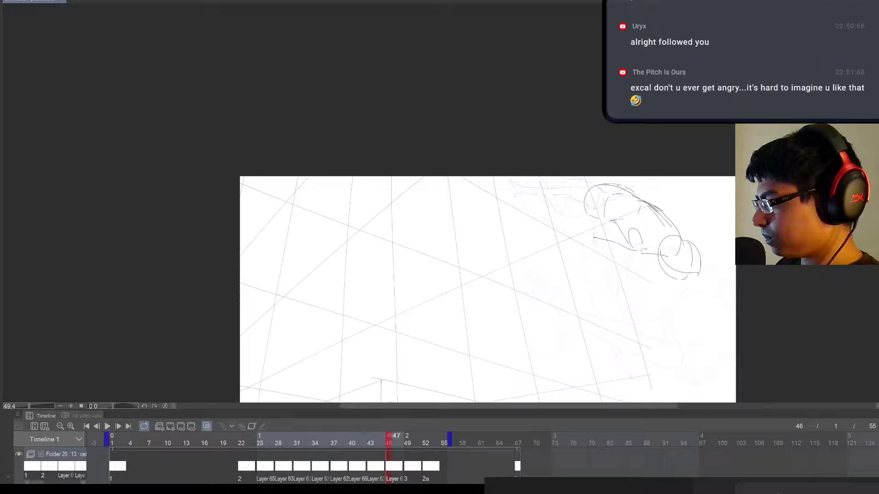
# Sketch the frame 46 figure's limbs, with splayed hands reaching left and another limb extending right from the lower torso
pyautogui.moveTo(593, 237); pyautogui.dragTo(552, 230)
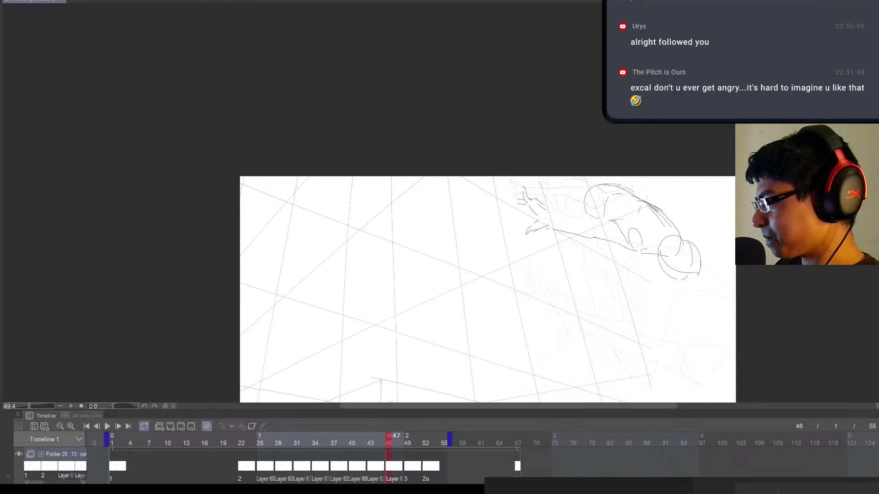
pyautogui.moveTo(547, 209); pyautogui.dragTo(580, 216)
pyautogui.hotkey('ctrl', 'z')
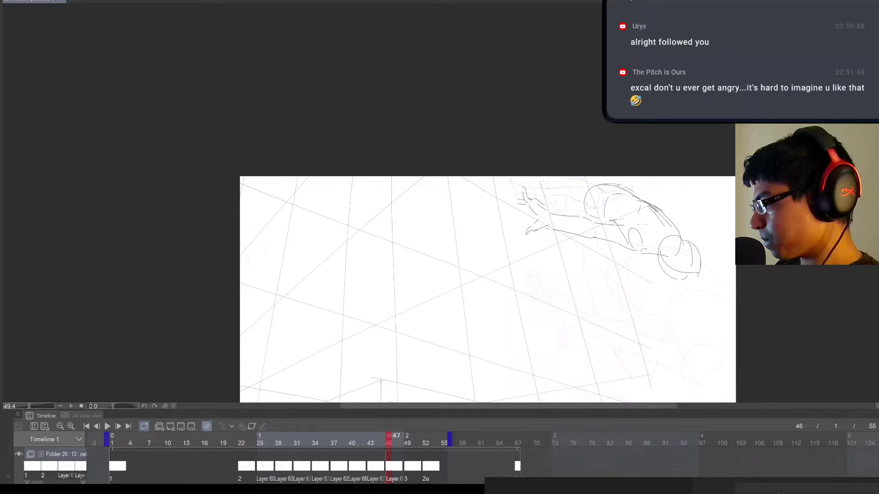
pyautogui.moveTo(691, 243); pyautogui.dragTo(722, 228)
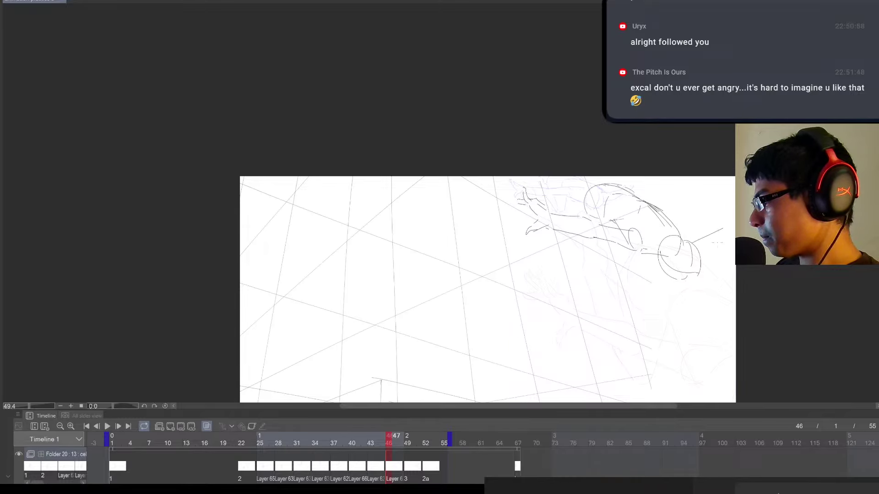
pyautogui.press('Left')
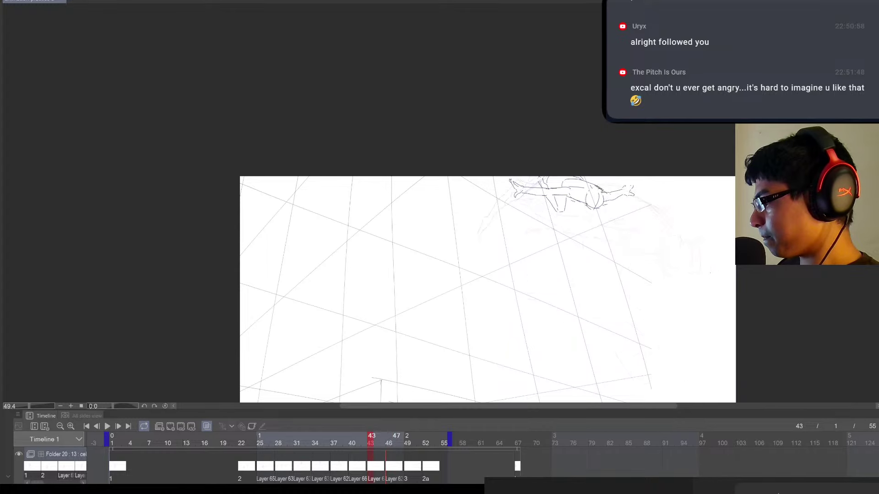
pyautogui.press('Right')
pyautogui.press('Right')
pyautogui.press('Left')
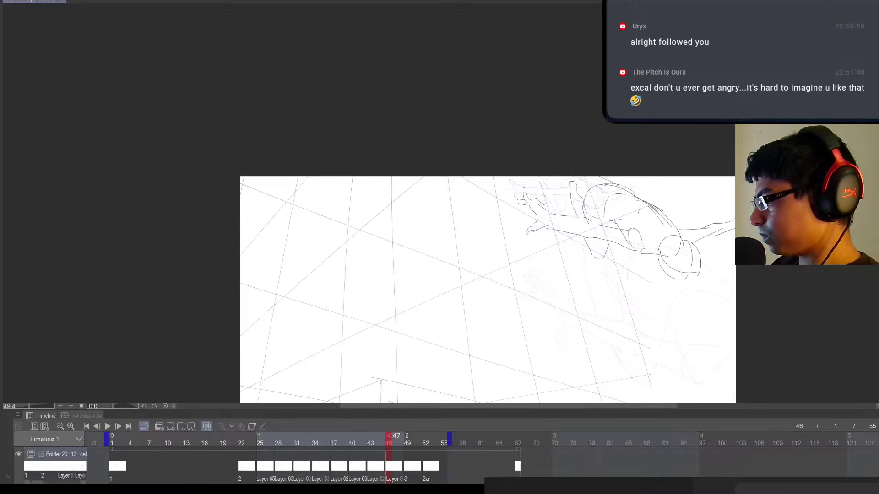
# Compare frame 46 with its neighbouring poses and nudge the whole frame 46 figure slightly left
pyautogui.scroll(-3, 659, 300)
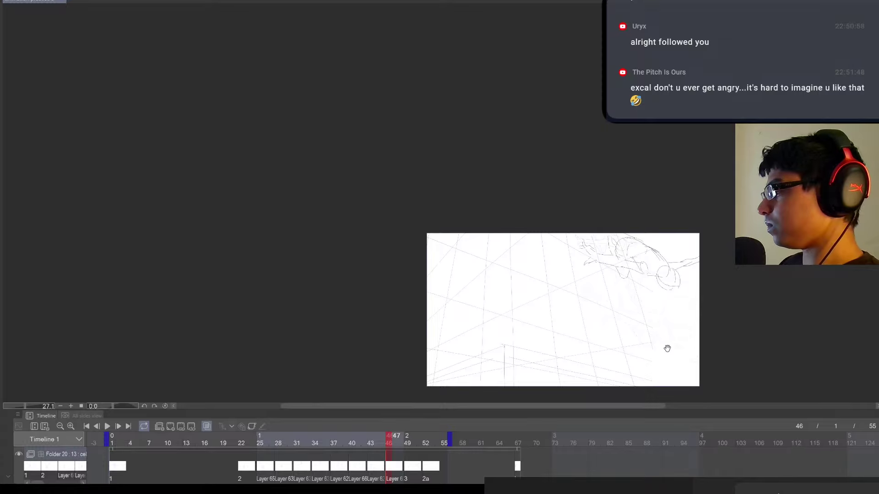
pyautogui.press('Left')
pyautogui.press('Right')
pyautogui.press('Right')
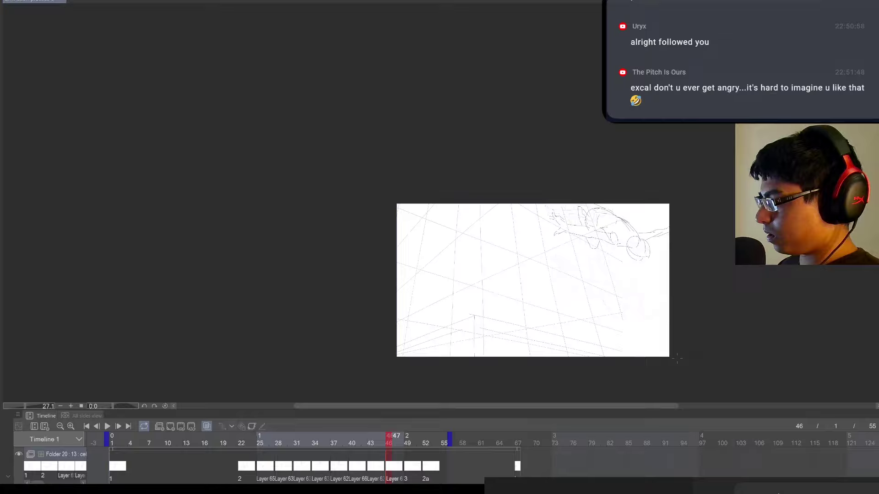
pyautogui.press('Left')
pyautogui.press('Right')
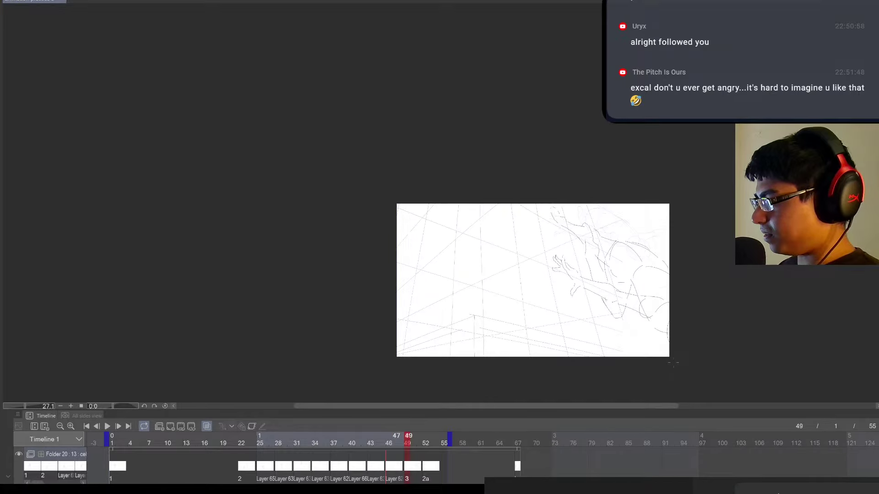
pyautogui.press('Left')
pyautogui.hotkey('ctrl', 't')
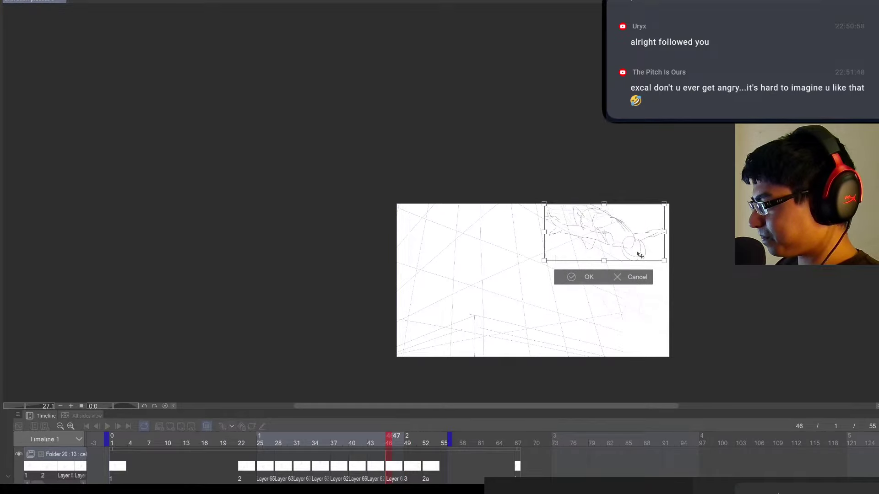
pyautogui.click(583, 277)
# Redraw the rounded shapes at the frame 46 torso's lower end as one circle and add a hand to the right-reaching limb
pyautogui.scroll(1, 658, 235)
pyautogui.scroll(2, 658, 235)
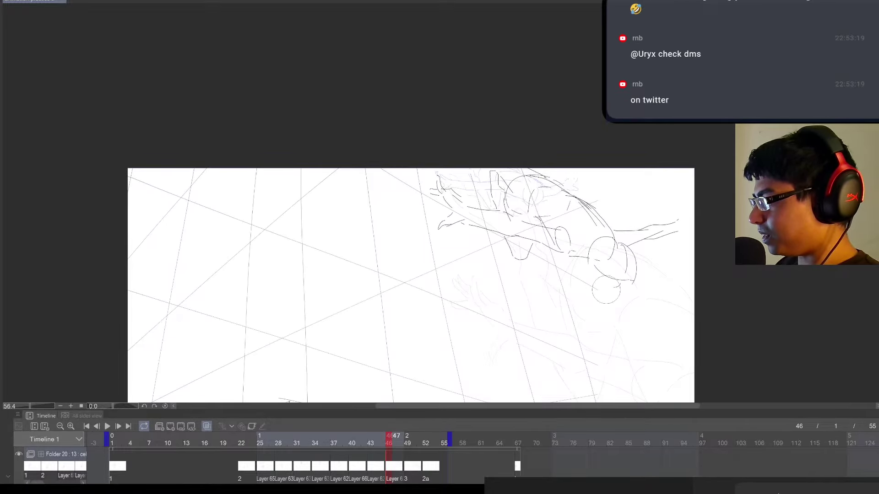
pyautogui.moveTo(597, 239)
pyautogui.mouseDown()
pyautogui.moveTo(594, 281)
pyautogui.moveTo(619, 243)
pyautogui.mouseUp()
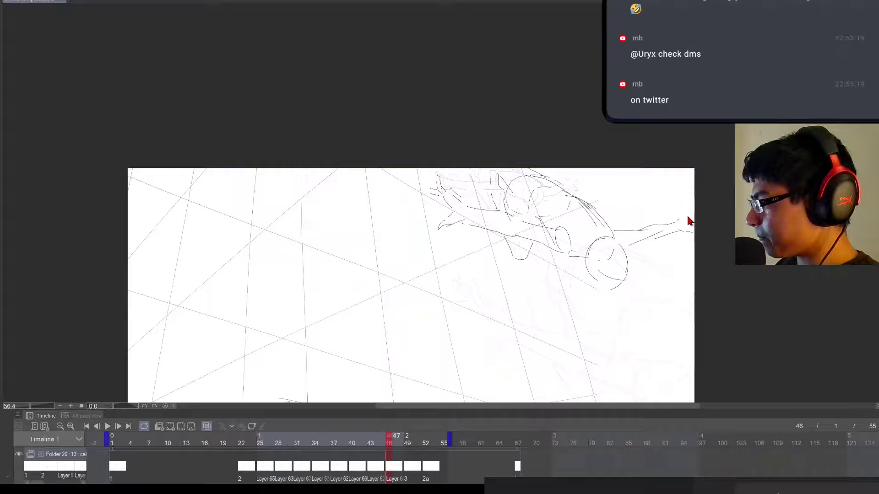
pyautogui.moveTo(677, 221); pyautogui.dragTo(686, 212)
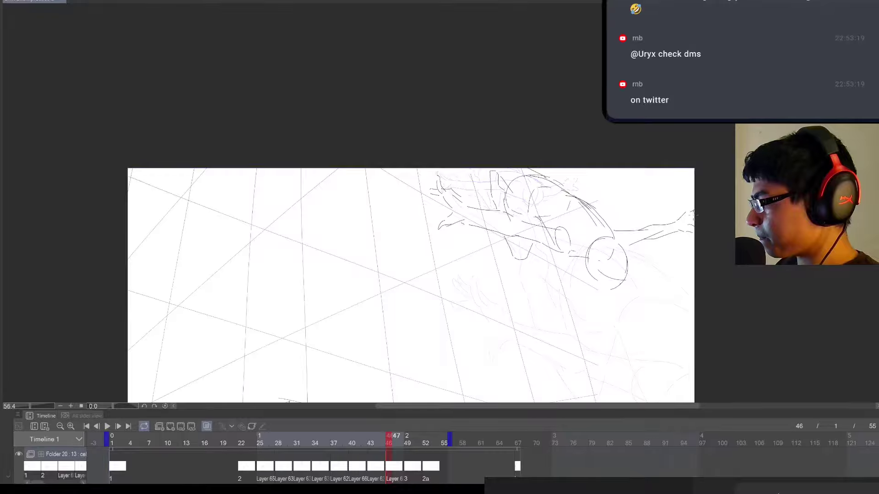
# Step through the poses from frame 46 to 52 and play the animation to check the leap's motion
pyautogui.scroll(-3, 693, 236)
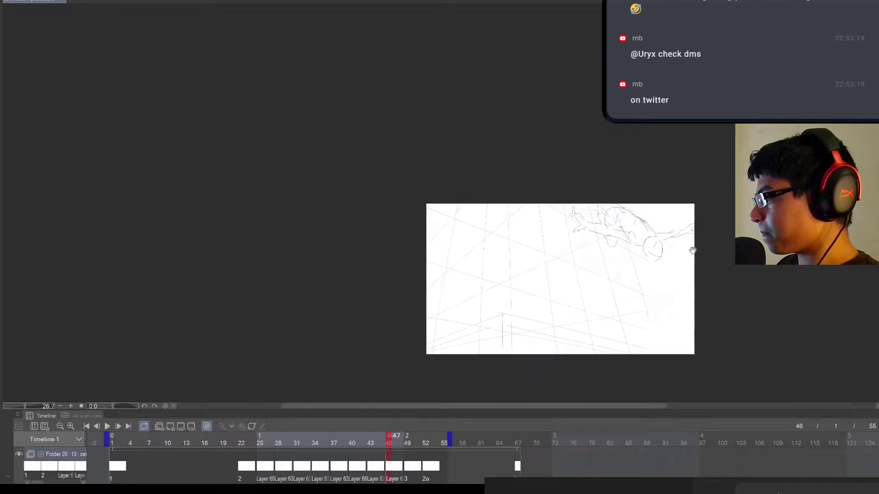
pyautogui.press('Right')
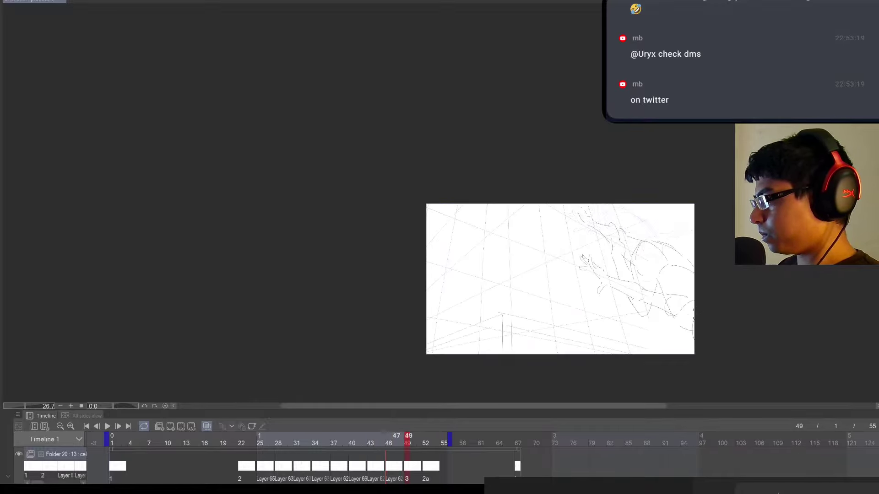
pyautogui.press('Right')
pyautogui.press('Right')
pyautogui.press('Right')
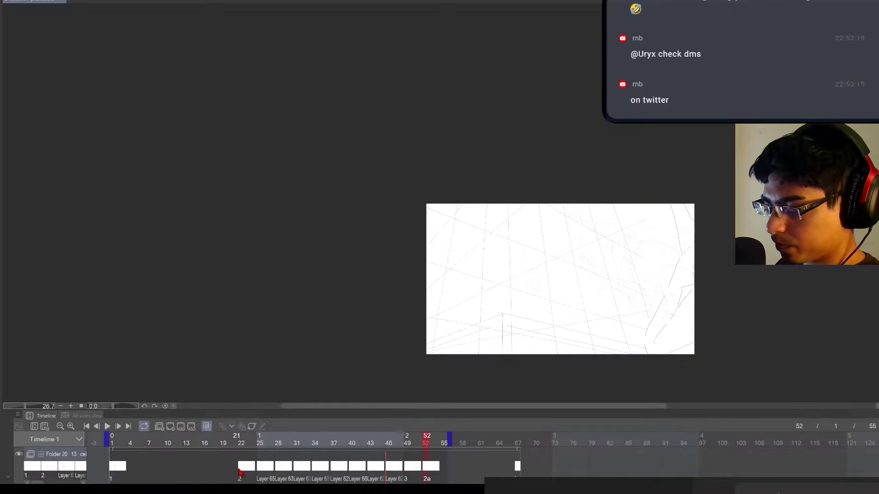
pyautogui.click(108, 427)
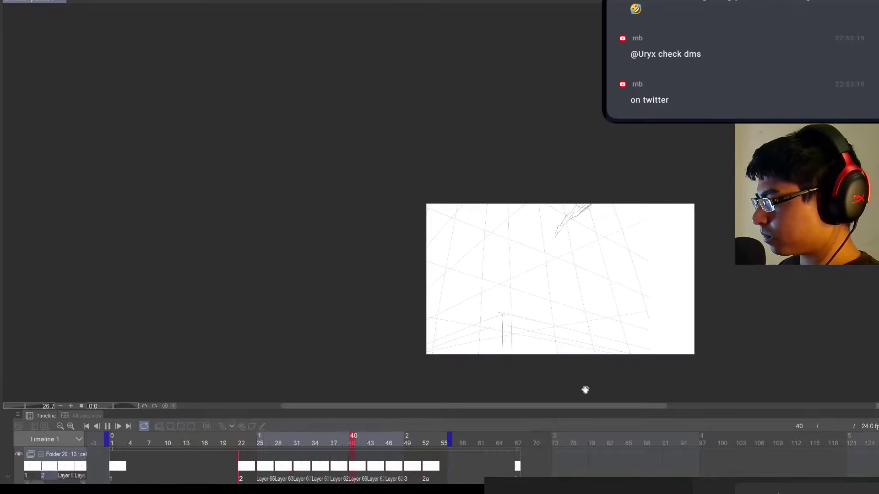
pyautogui.click(455, 459)
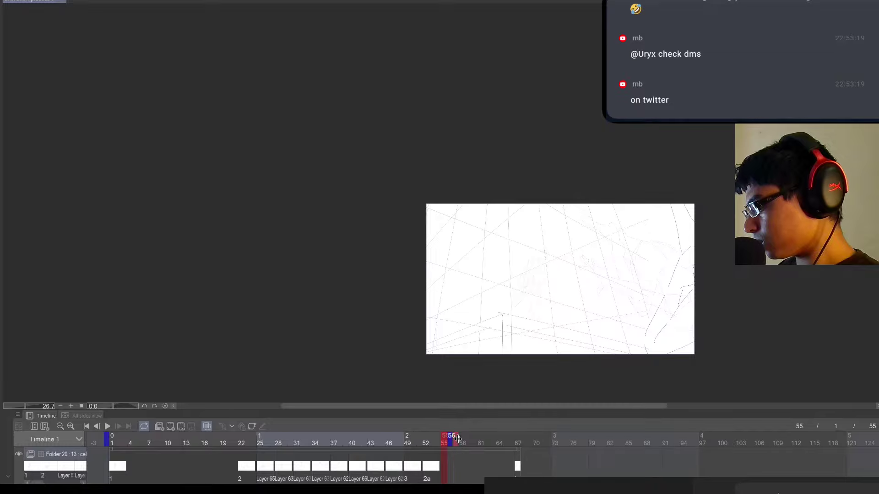
# Extend the playback range to 56 frames and add a blank cel starting at frame 55
pyautogui.moveTo(450, 438); pyautogui.dragTo(456, 440)
pyautogui.click(107, 426)
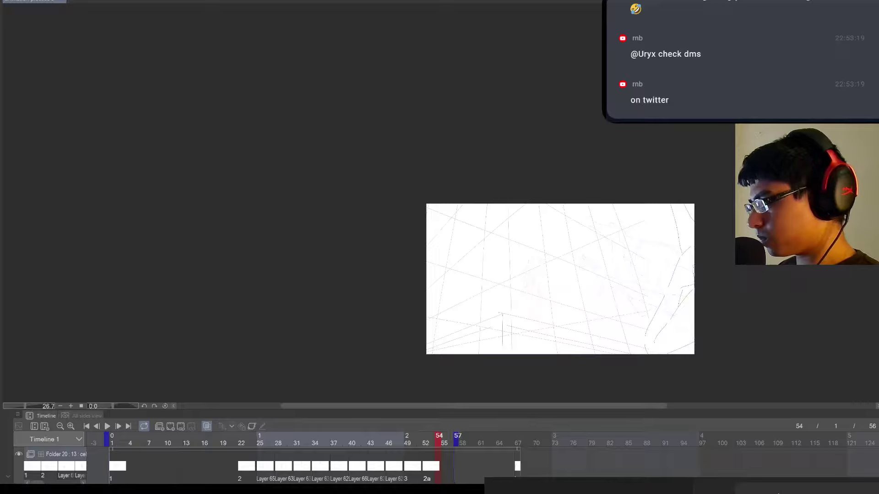
pyautogui.press('space')
pyautogui.click(170, 426)
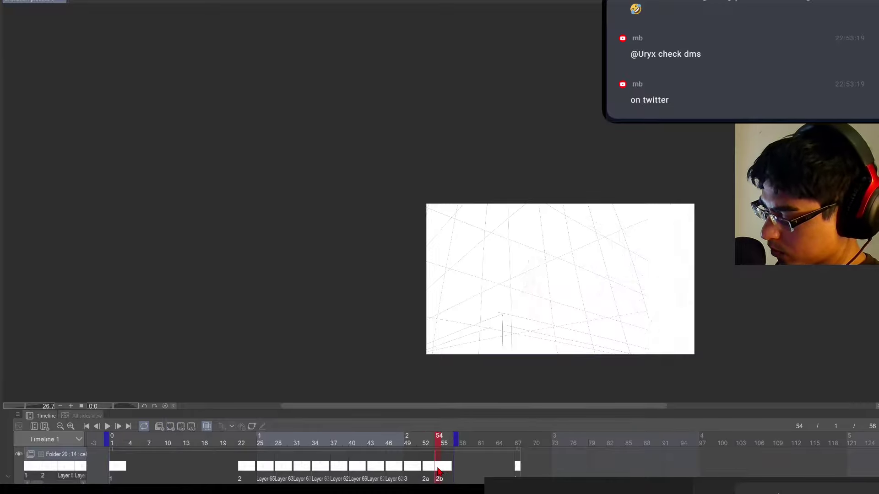
pyautogui.moveTo(437, 468); pyautogui.dragTo(444, 470)
# Review the animation from frame 1 and move the frame 49 figure right and slightly down
pyautogui.click(116, 471)
pyautogui.click(108, 426)
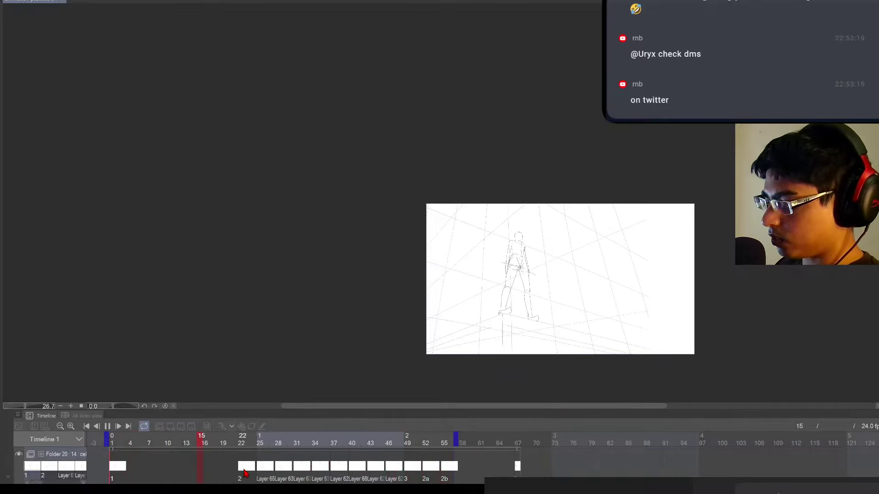
pyautogui.click(244, 470)
pyautogui.press('Right')
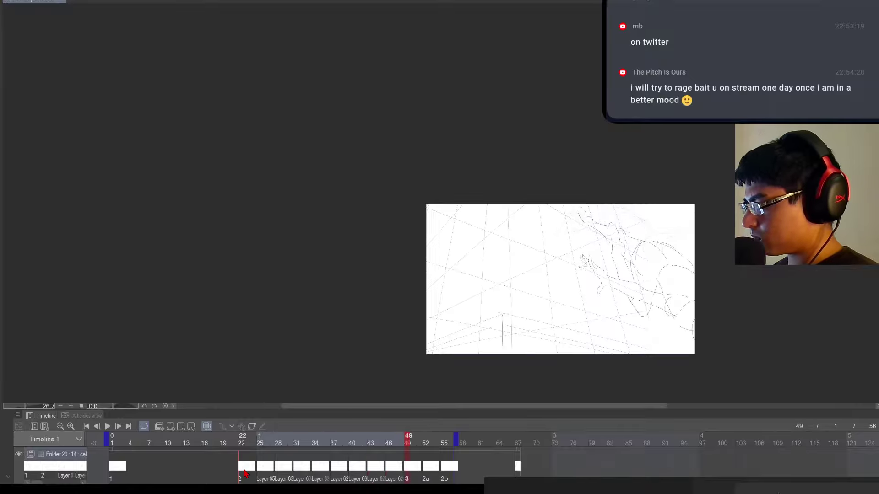
pyautogui.hotkey('ctrl', 't')
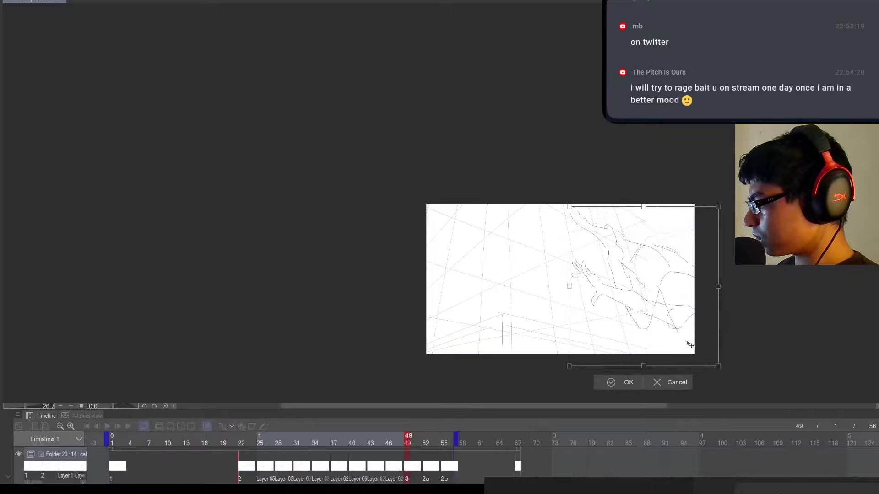
pyautogui.moveTo(701, 343); pyautogui.dragTo(714, 349)
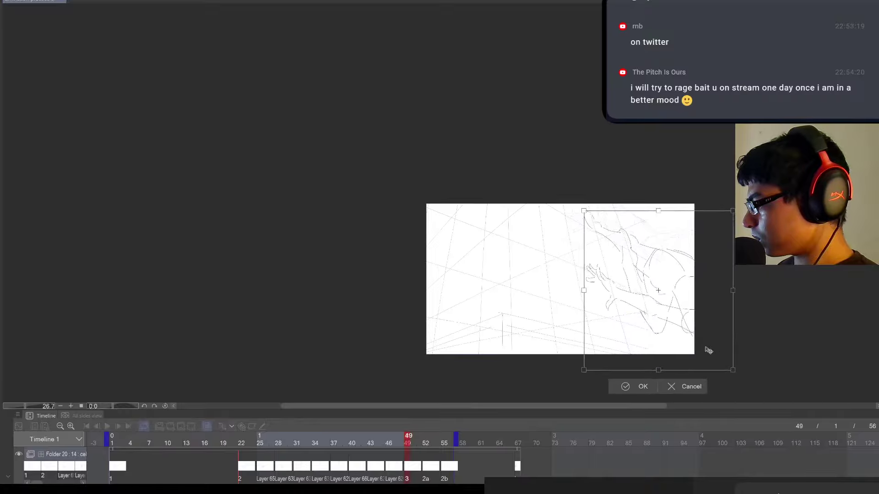
pyautogui.click(637, 387)
pyautogui.press('space')
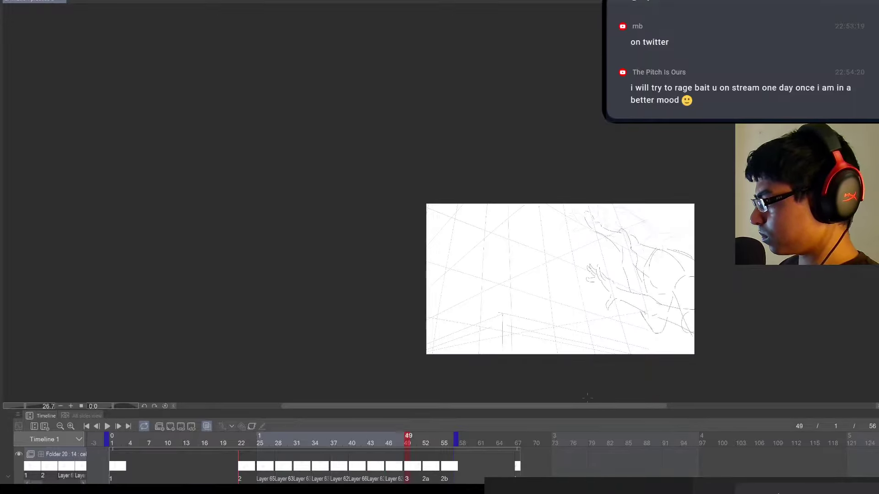
# Rotate the frame 49 figure clockwise so its body tilts more steeply downward
pyautogui.press('Left')
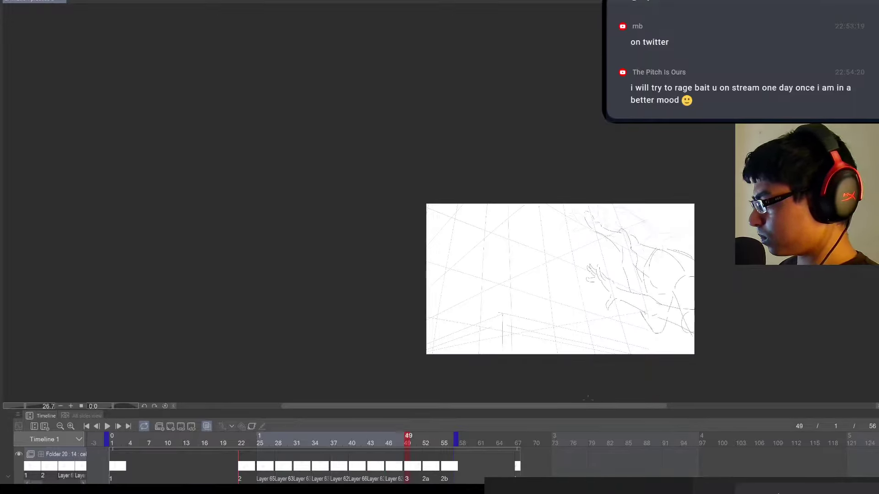
pyautogui.hotkey('ctrl', 't')
pyautogui.moveTo(763, 314); pyautogui.dragTo(750, 356)
pyautogui.moveTo(699, 364); pyautogui.dragTo(701, 365)
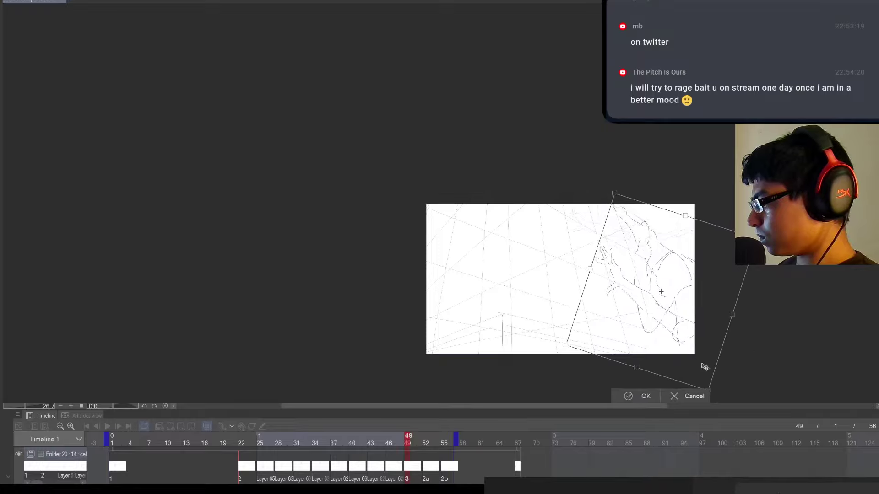
pyautogui.click(632, 399)
# Play the animation and step through the poses from frame 22 to examine the leap's flow and timing
pyautogui.press('Right')
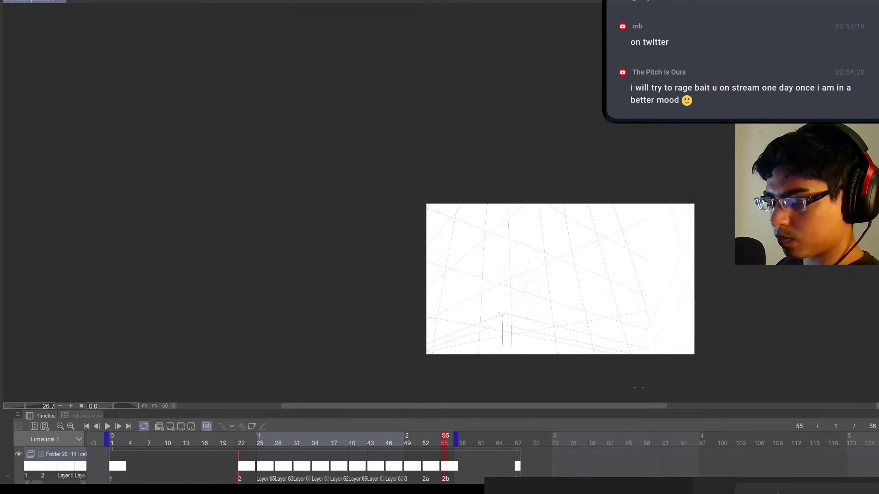
pyautogui.click(108, 426)
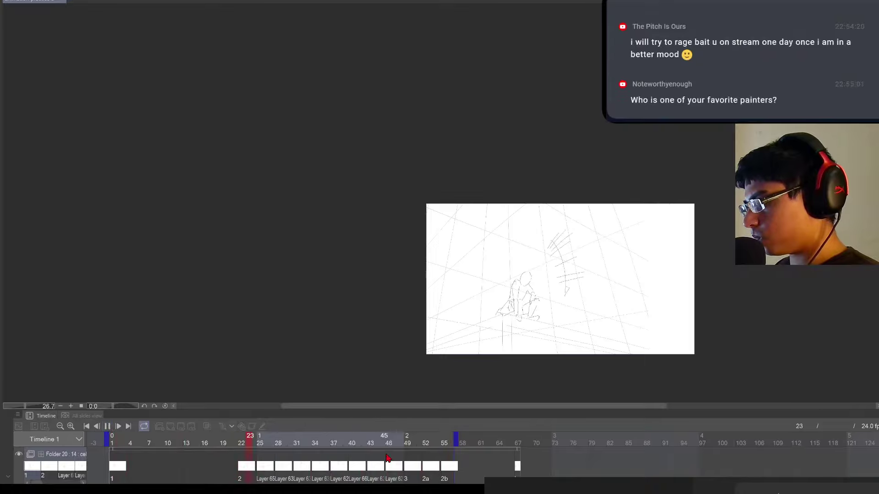
pyautogui.click(397, 473)
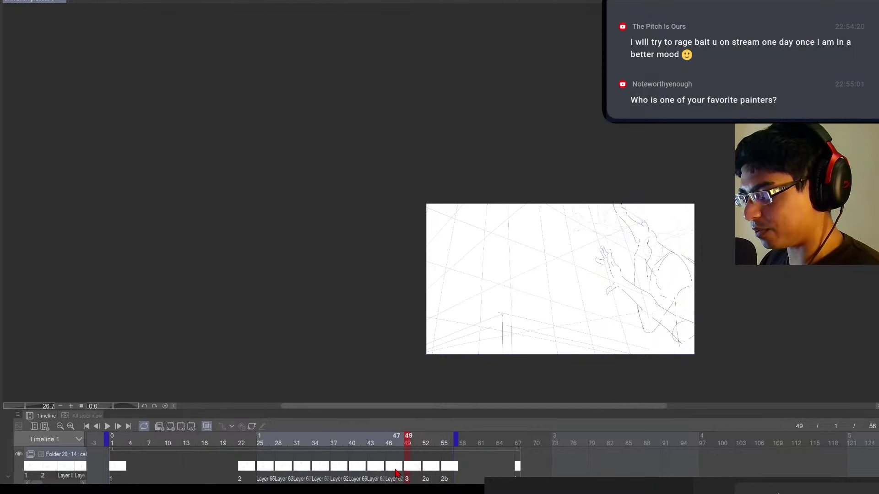
pyautogui.click(242, 475)
pyautogui.press('Right')
pyautogui.press('Right')
pyautogui.press('Right')
pyautogui.press('Right')
pyautogui.press('Right')
pyautogui.press('Right')
pyautogui.press('Right')
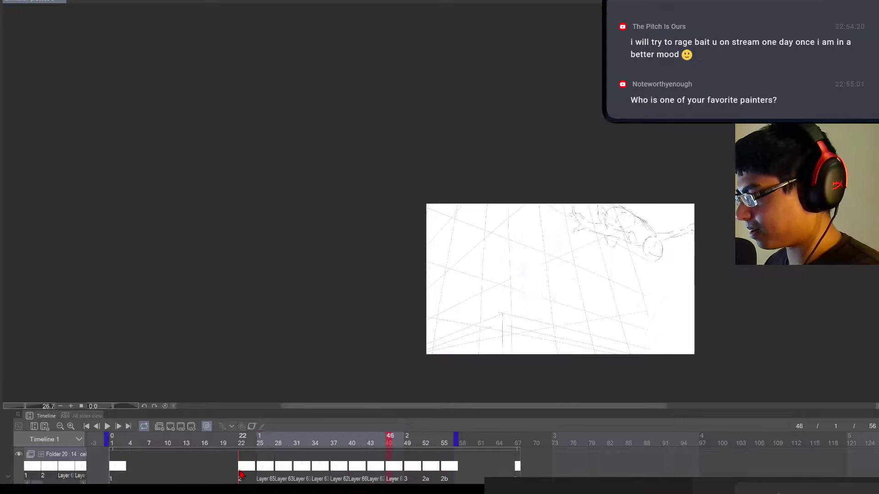
pyautogui.press('space')
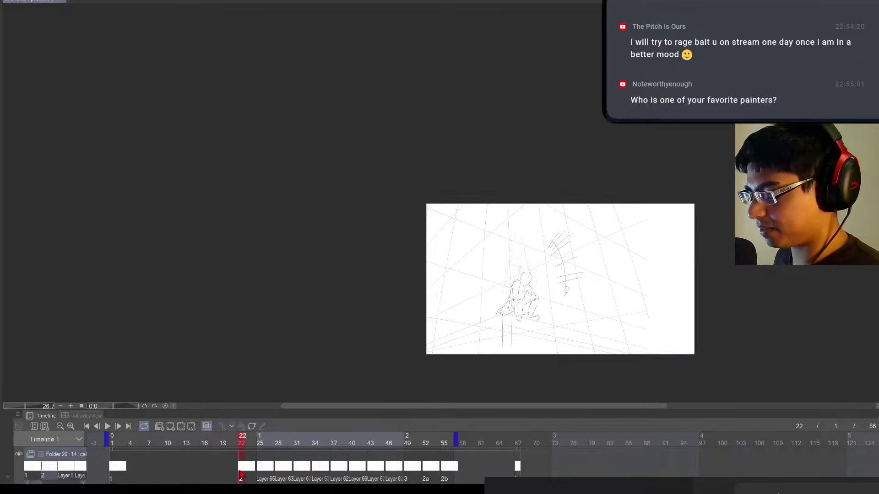